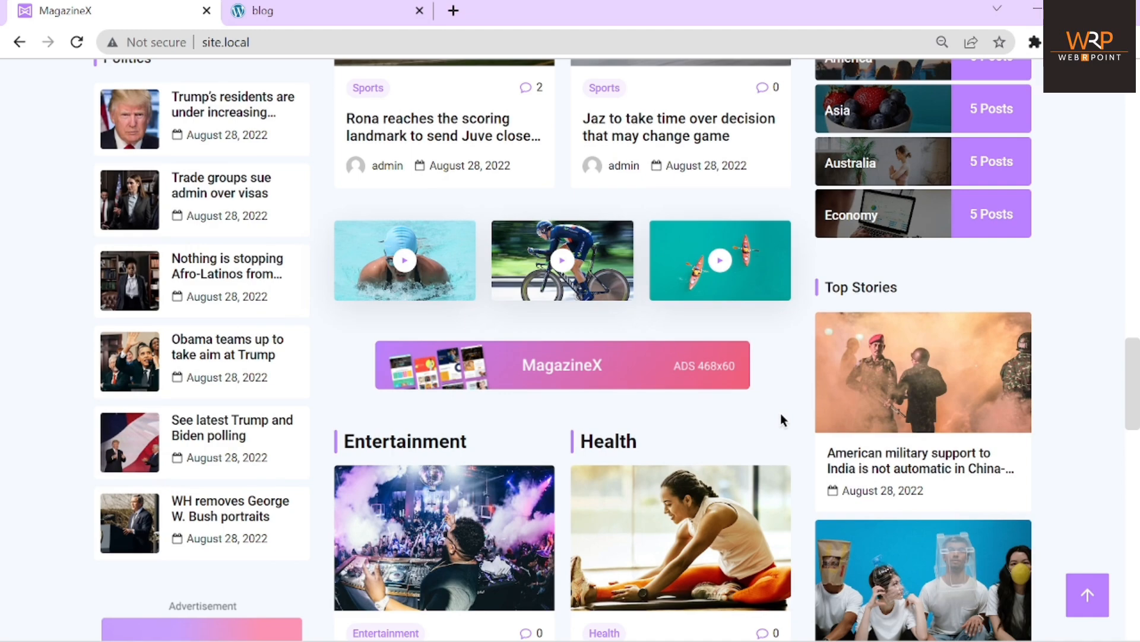
On the blog's tab, add /wp-admin to the address to load the admin area
{"action": "scroll", "coordinate": [782, 420], "scroll_direction": "down", "scroll_amount": 15}
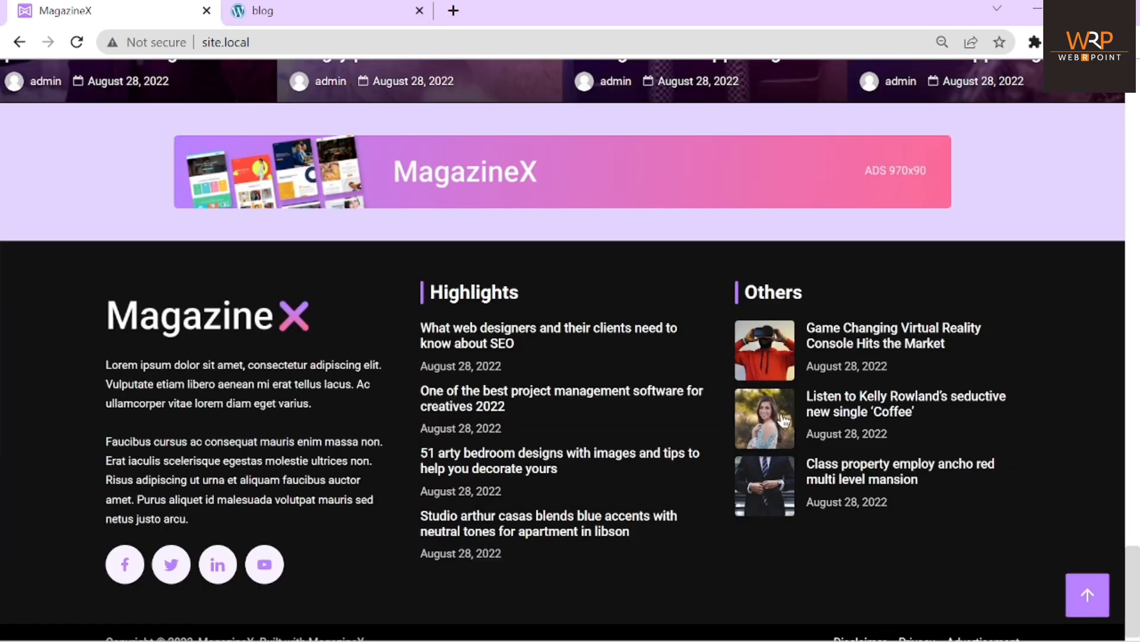
{"action": "scroll", "coordinate": [783, 420], "scroll_direction": "up", "scroll_amount": 15}
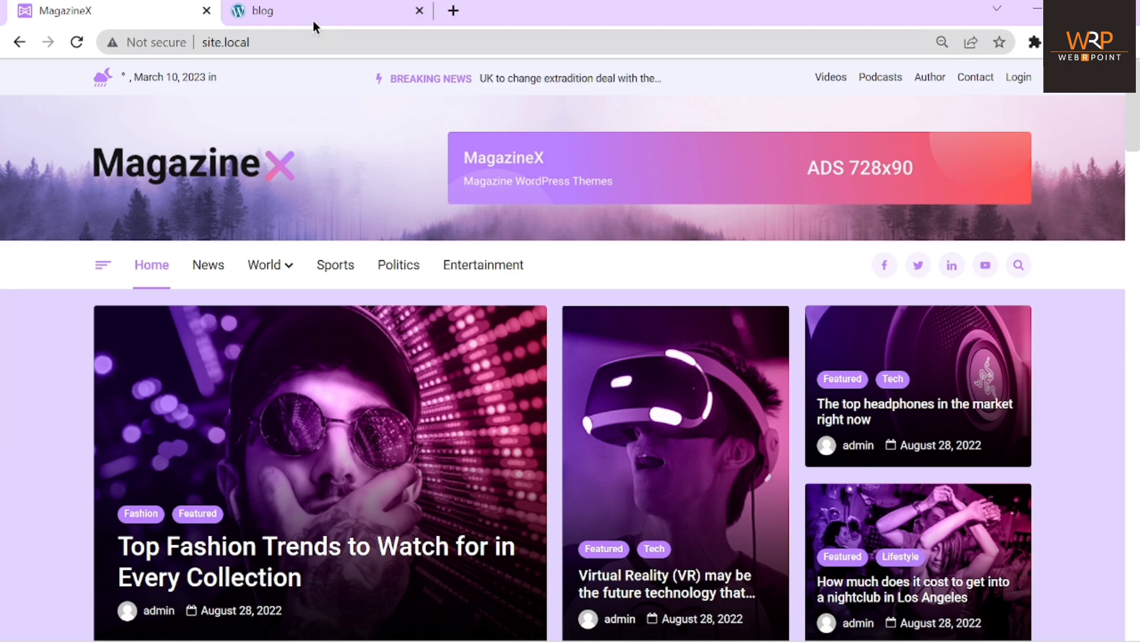
{"action": "left_click", "coordinate": [298, 10]}
{"action": "left_click", "coordinate": [369, 43]}
{"action": "left_click", "coordinate": [370, 43]}
{"action": "type", "text": "/w"}
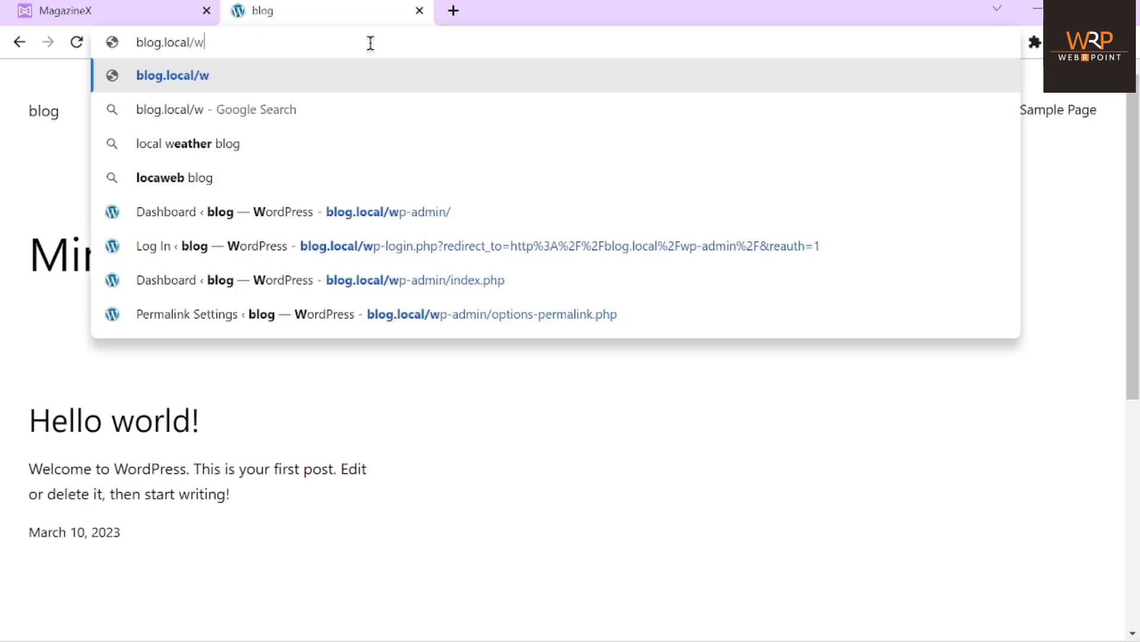
{"action": "type", "text": "p-admin"}
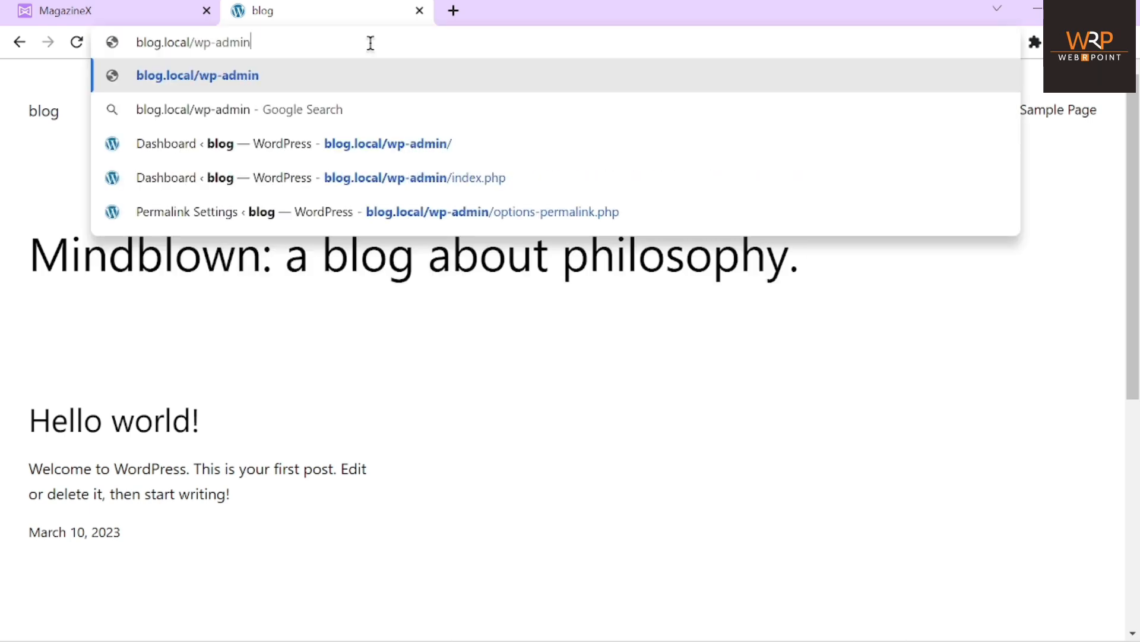
{"action": "key", "text": "Return"}
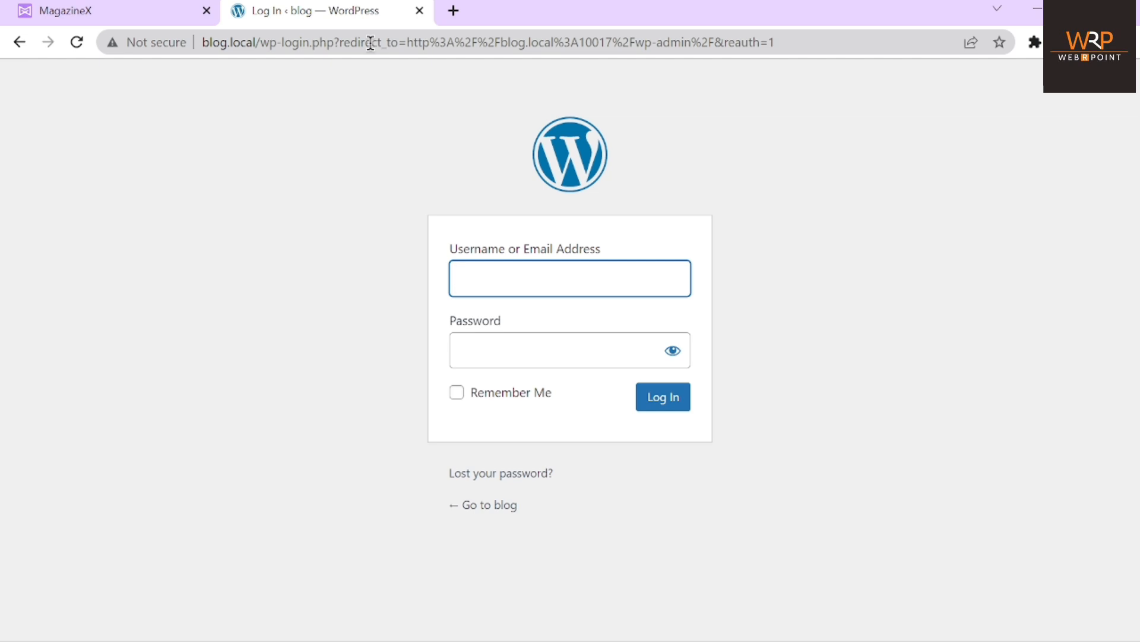
Log in with the admin account's username and password
{"action": "type", "text": "ad"}
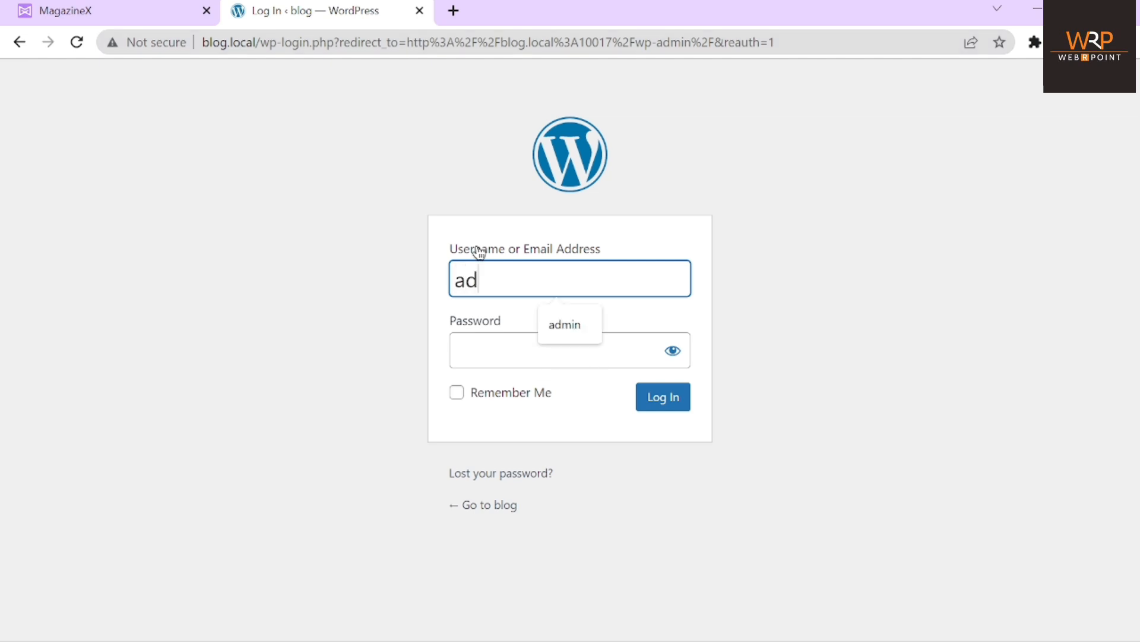
{"action": "type", "text": "min"}
{"action": "key", "text": "Tab"}
{"action": "type", "text": "•••••"}
{"action": "key", "text": "Return"}
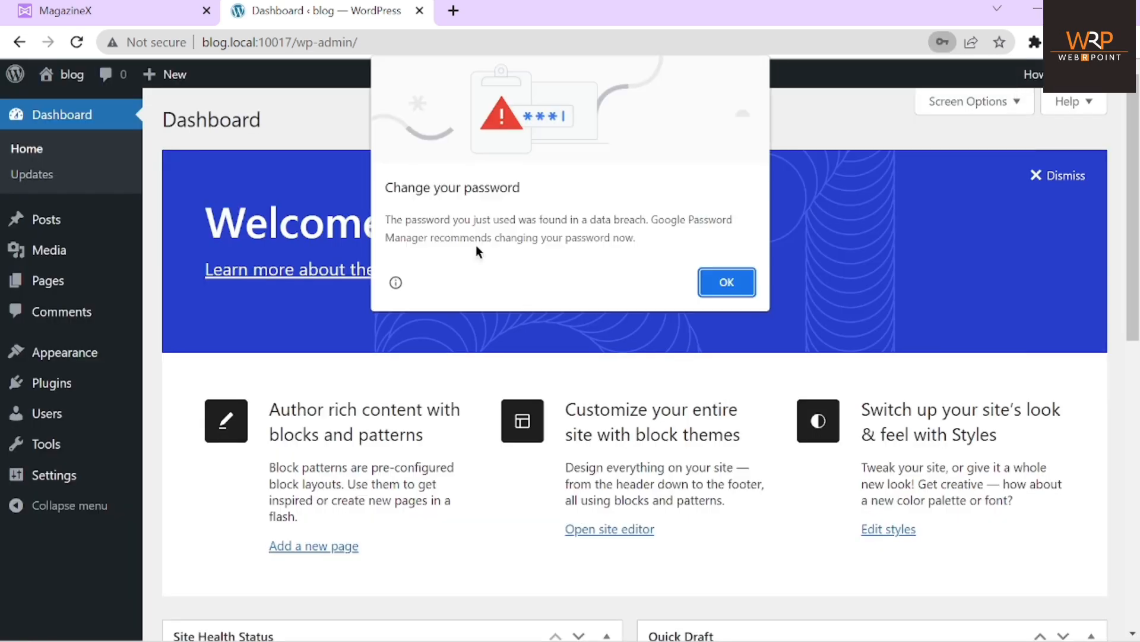
Close Chrome's breached-password warning and its Save password? bubble
{"action": "left_click", "coordinate": [727, 283]}
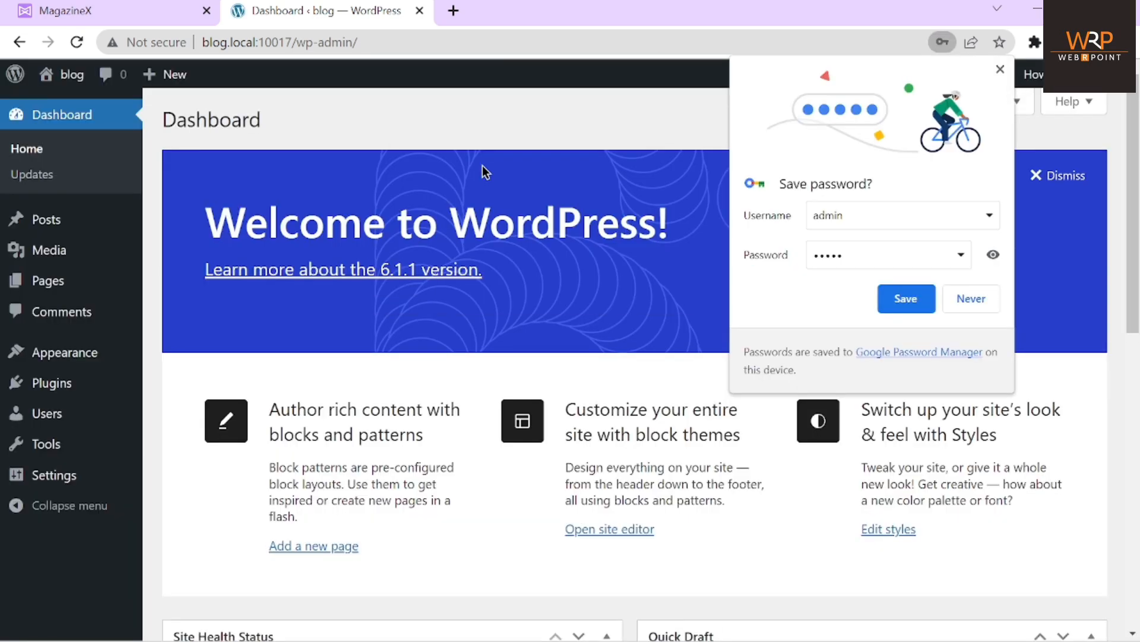
{"action": "left_click", "coordinate": [1002, 71]}
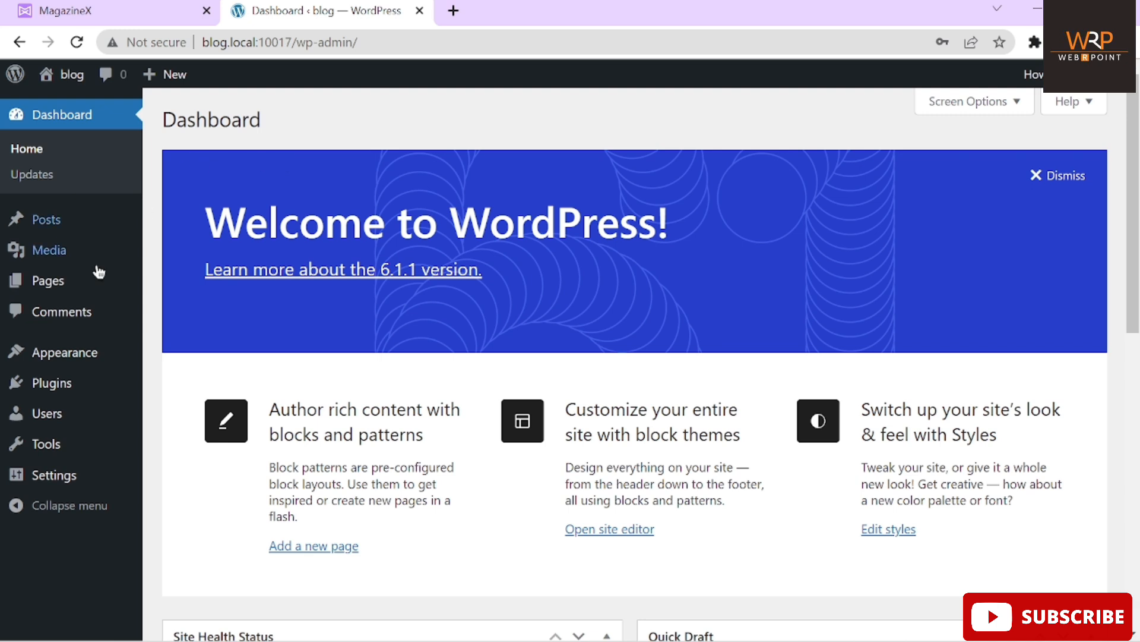
{"action": "mouse_move", "coordinate": [57, 478]}
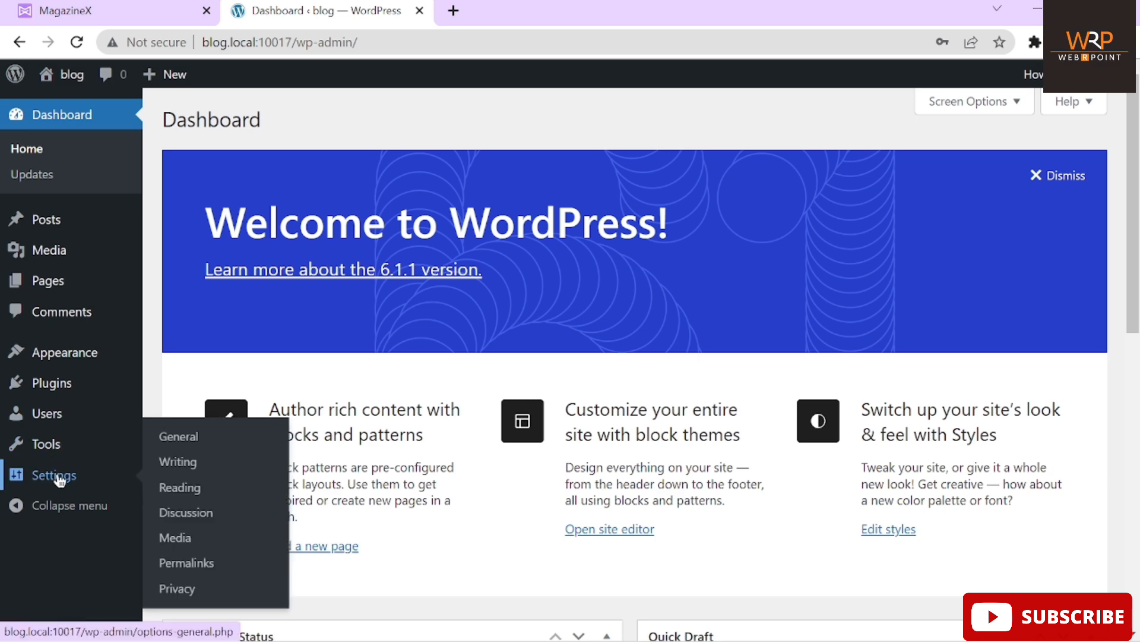
Save the permalink structure as Post name, then return to the MagazineX demo tab
{"action": "left_click", "coordinate": [188, 564]}
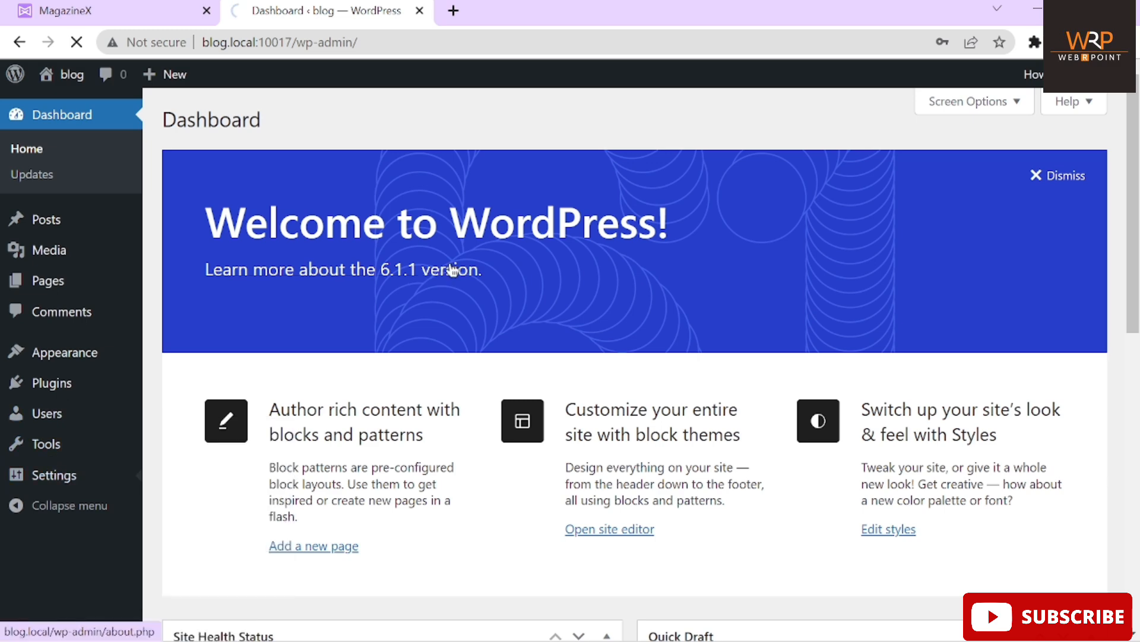
{"action": "scroll", "coordinate": [453, 270], "scroll_direction": "down", "scroll_amount": 3}
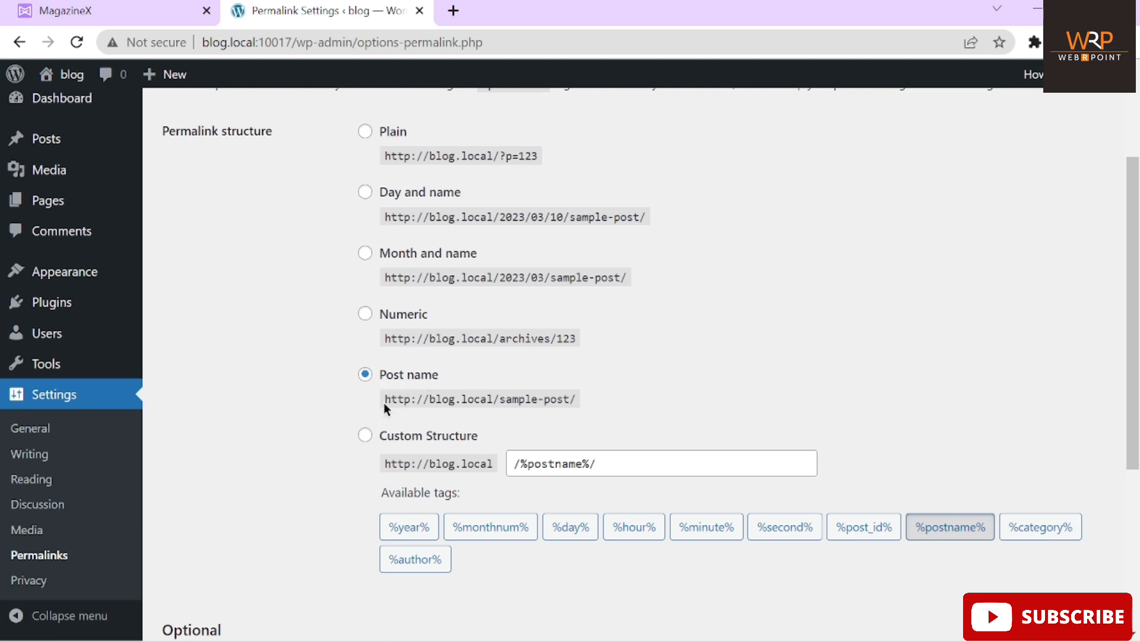
{"action": "left_click_drag", "start_coordinate": [384, 397], "coordinate": [598, 400]}
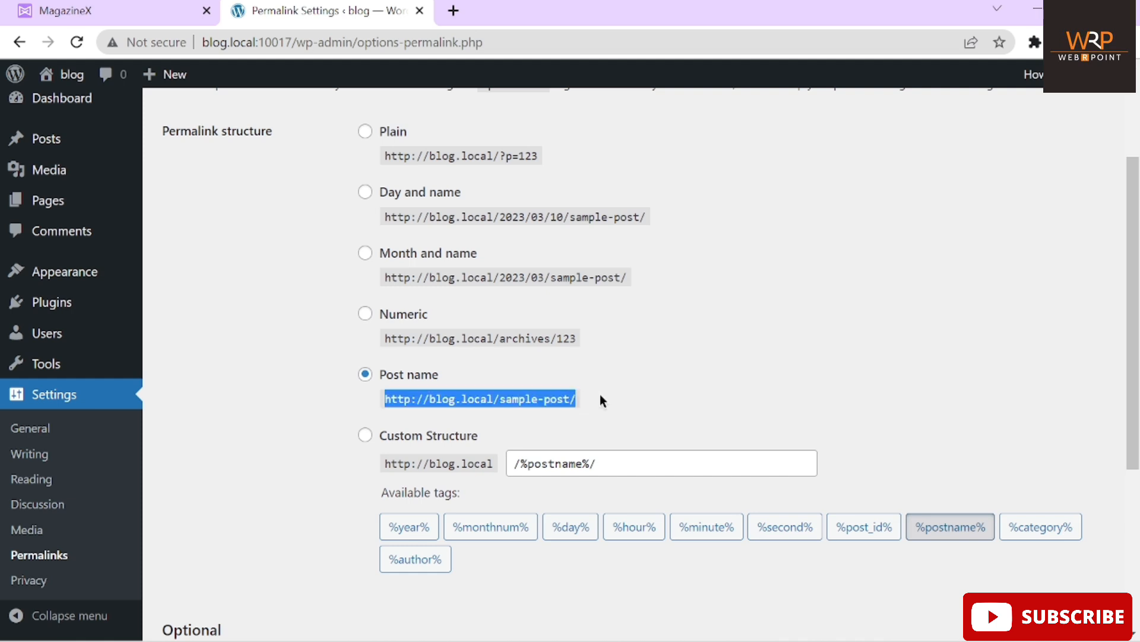
{"action": "scroll", "coordinate": [600, 401], "scroll_direction": "down", "scroll_amount": 2}
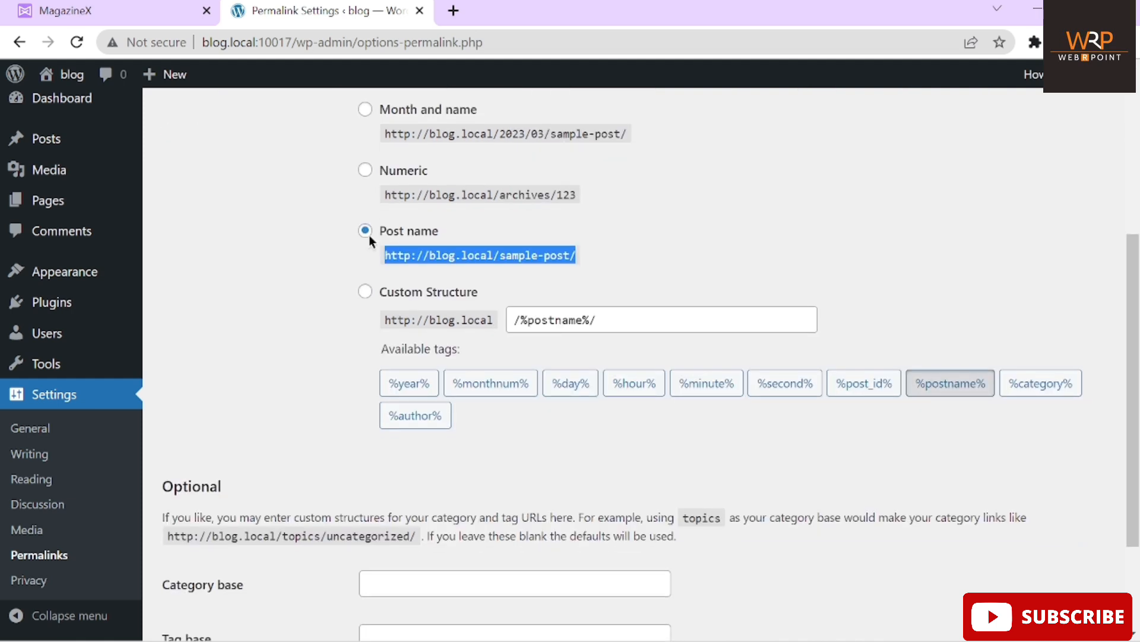
{"action": "scroll", "coordinate": [298, 385], "scroll_direction": "down", "scroll_amount": 2}
{"action": "left_click", "coordinate": [230, 551]}
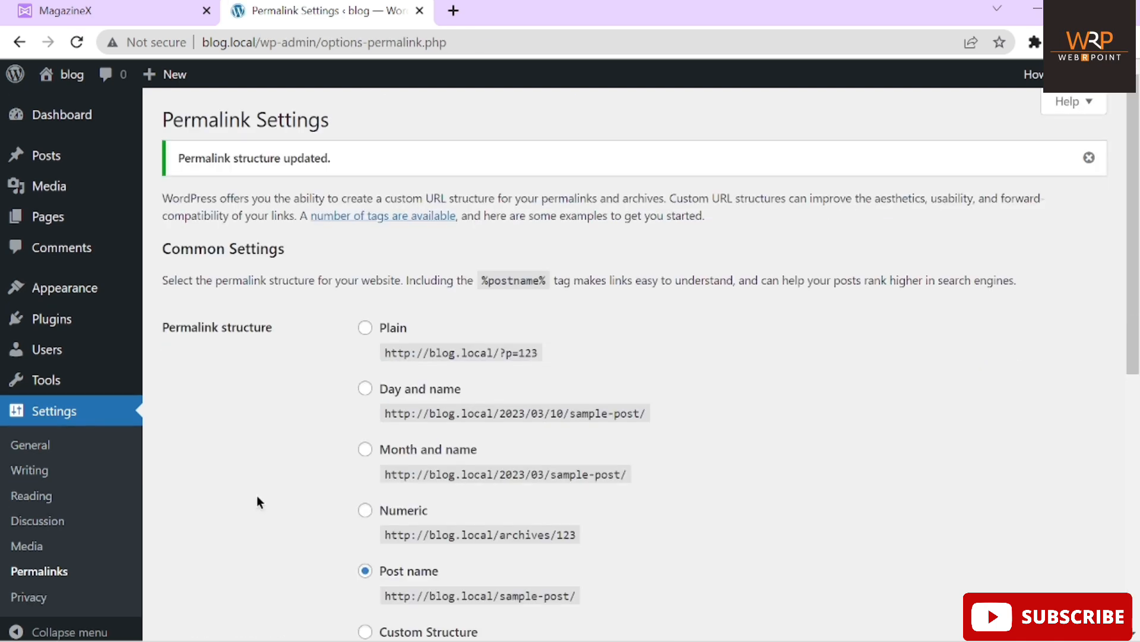
{"action": "left_click", "coordinate": [112, 9]}
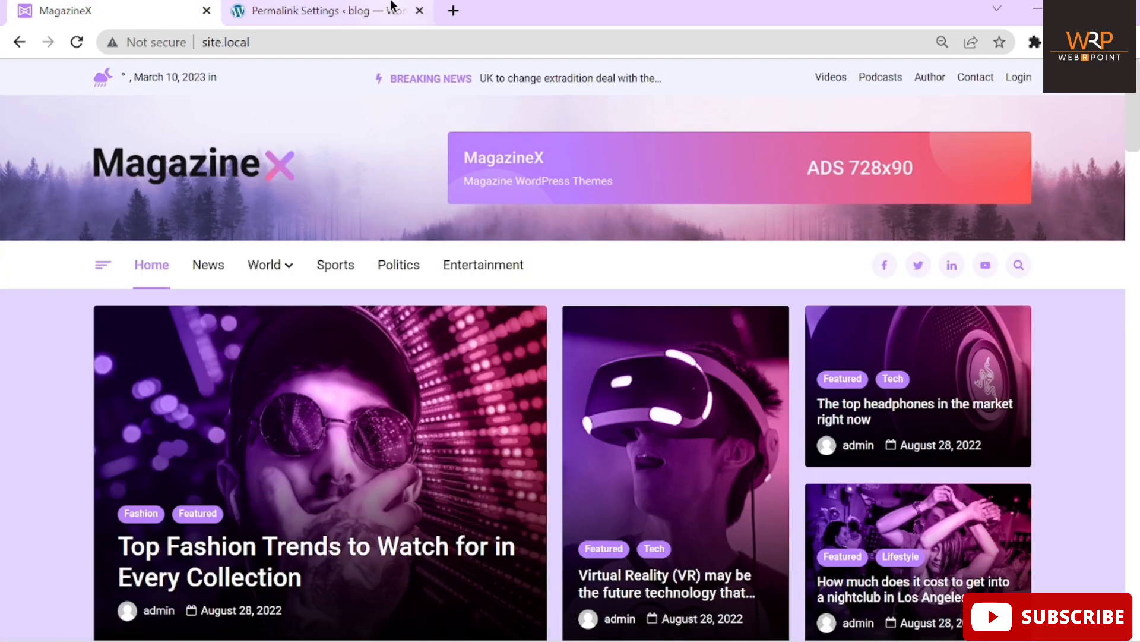
In the admin tab, go to Appearance > Themes and choose Add New
{"action": "left_click", "coordinate": [369, 8]}
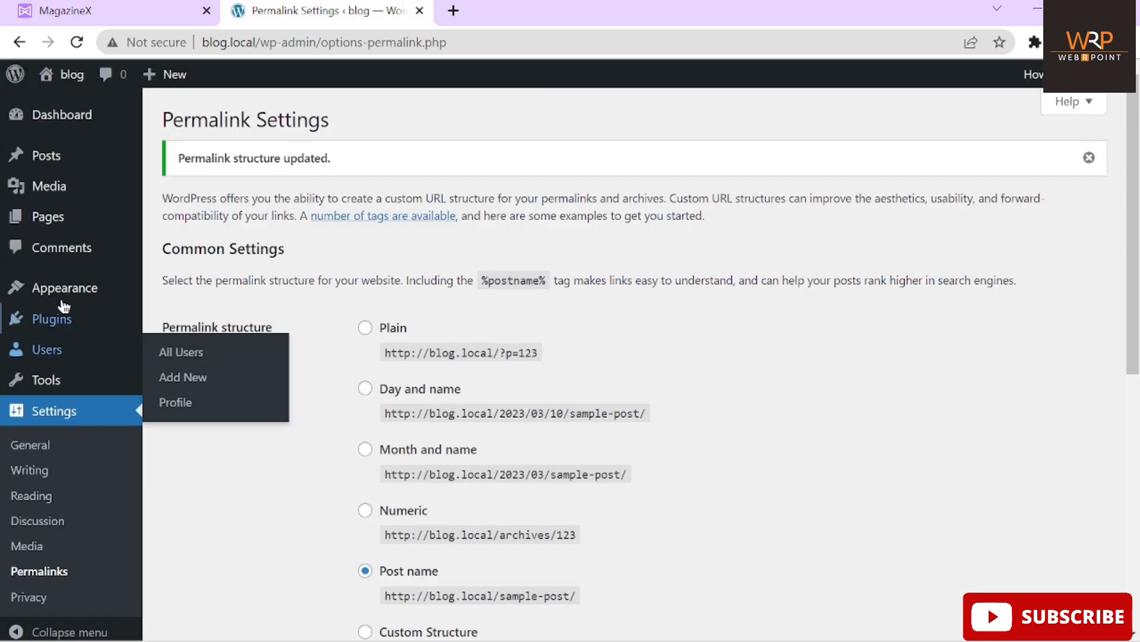
{"action": "mouse_move", "coordinate": [64, 297]}
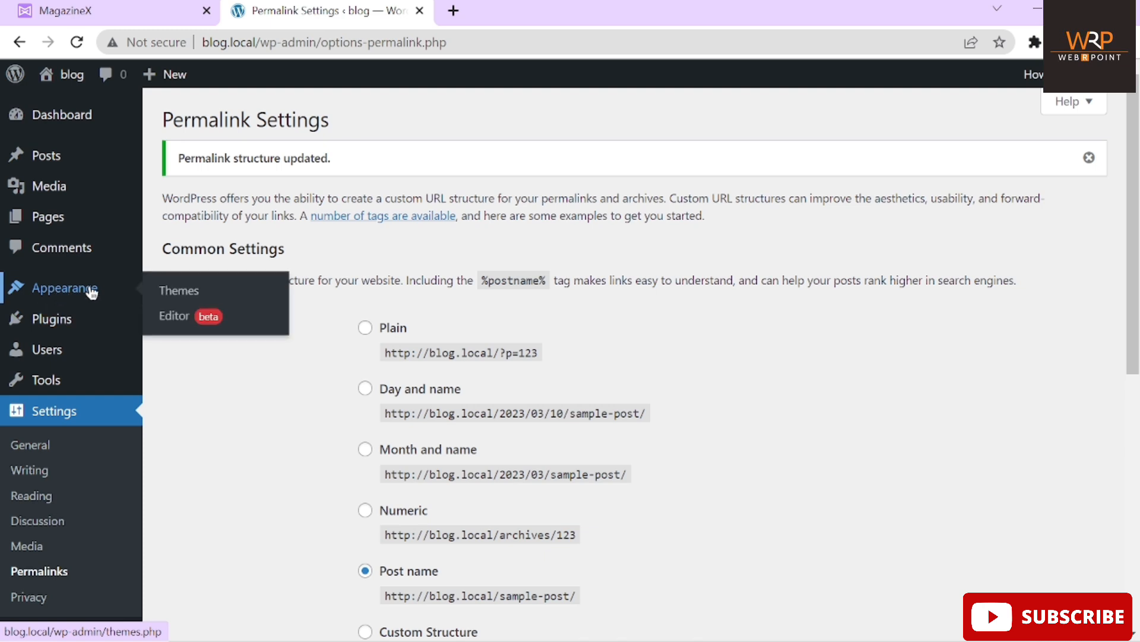
{"action": "left_click", "coordinate": [179, 289]}
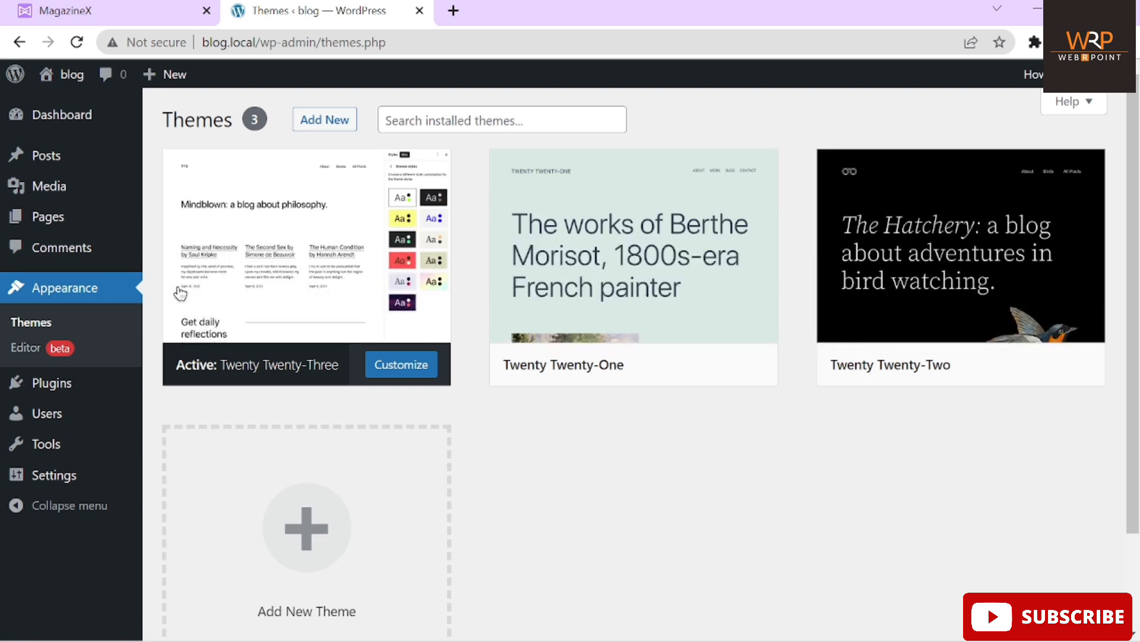
{"action": "left_click", "coordinate": [313, 120]}
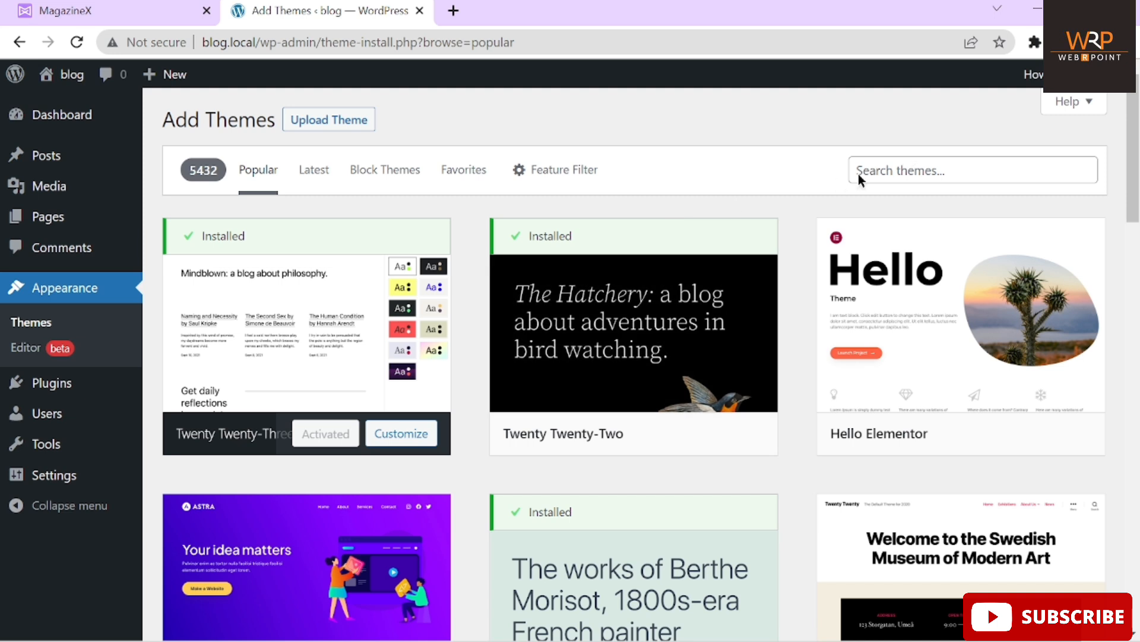
Search the theme directory for MagazineX and read its details preview
{"action": "left_click", "coordinate": [894, 171]}
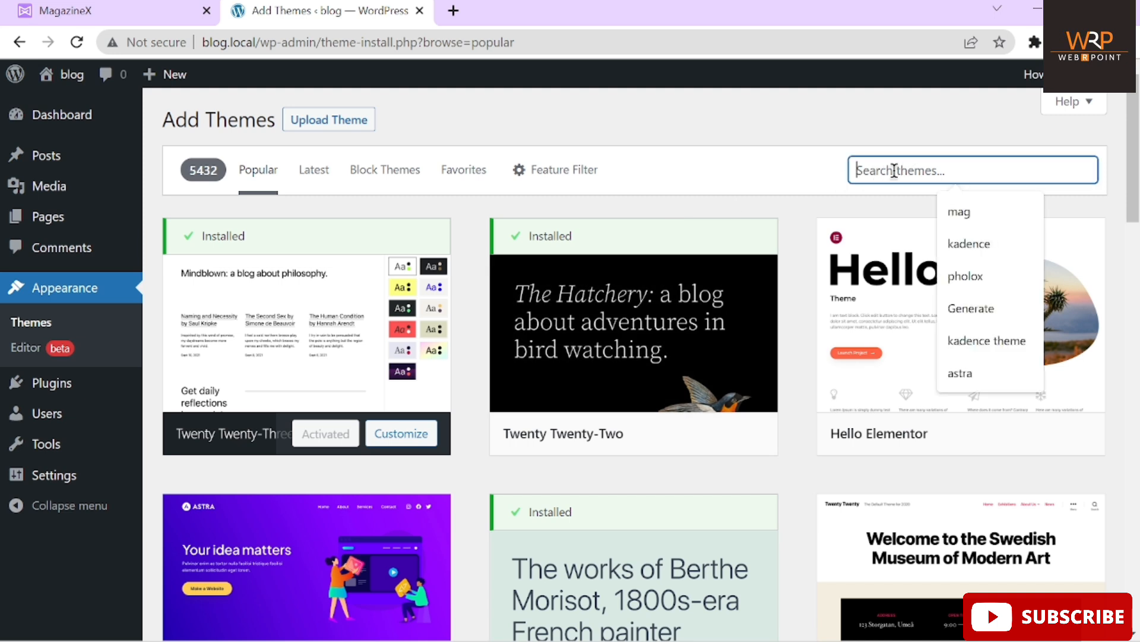
{"action": "type", "text": "MagazineX"}
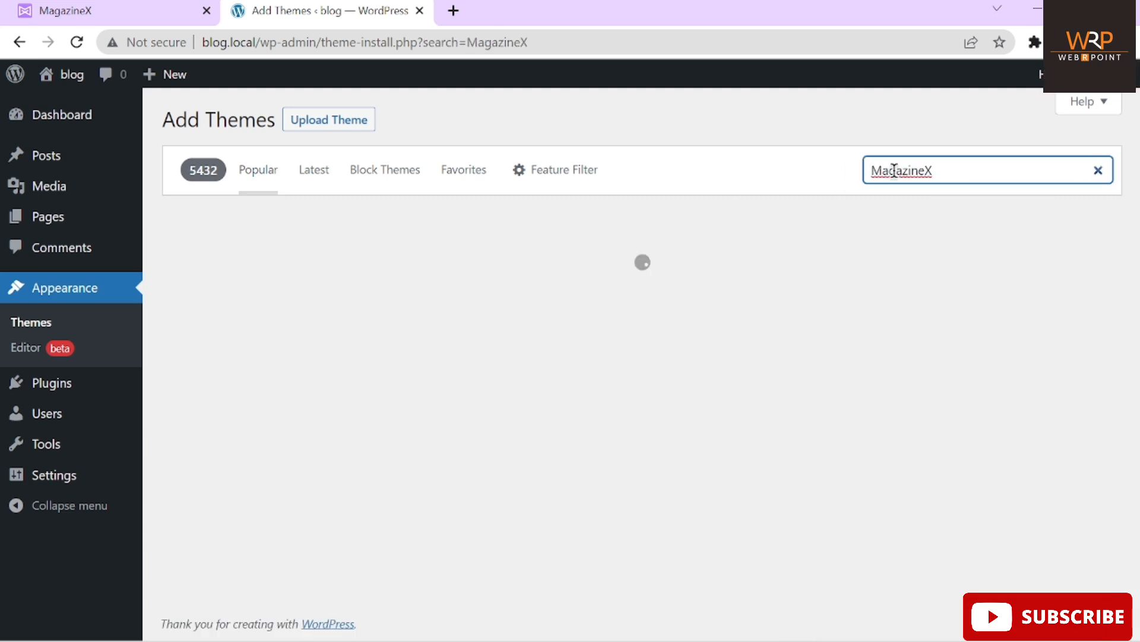
{"action": "left_click_drag", "start_coordinate": [967, 171], "coordinate": [797, 172]}
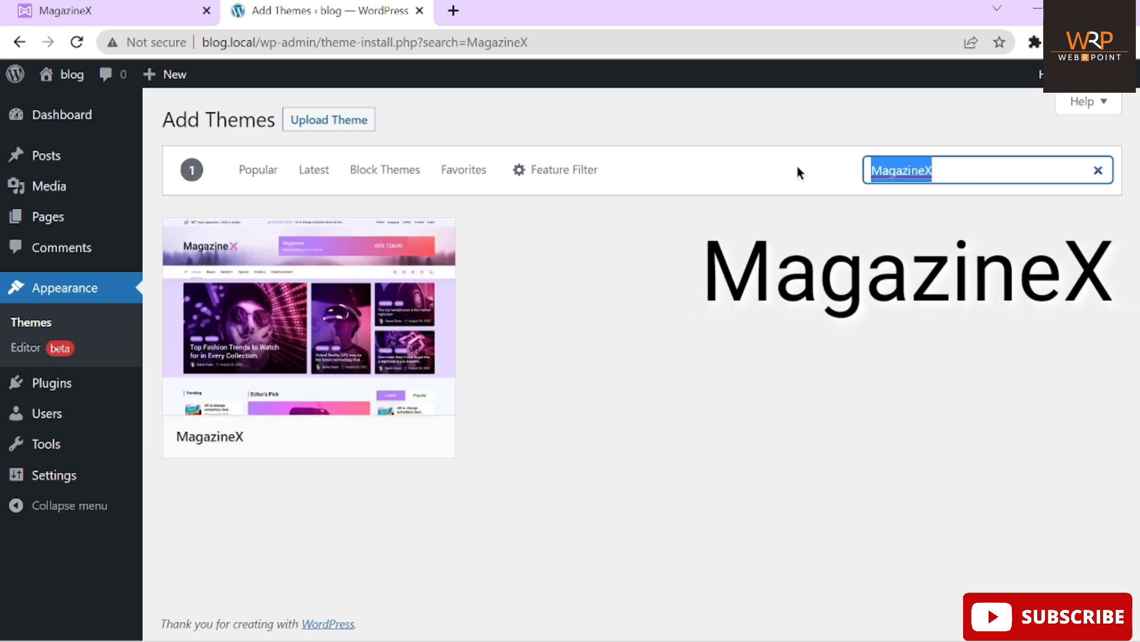
{"action": "left_click", "coordinate": [949, 172]}
{"action": "mouse_move", "coordinate": [372, 305]}
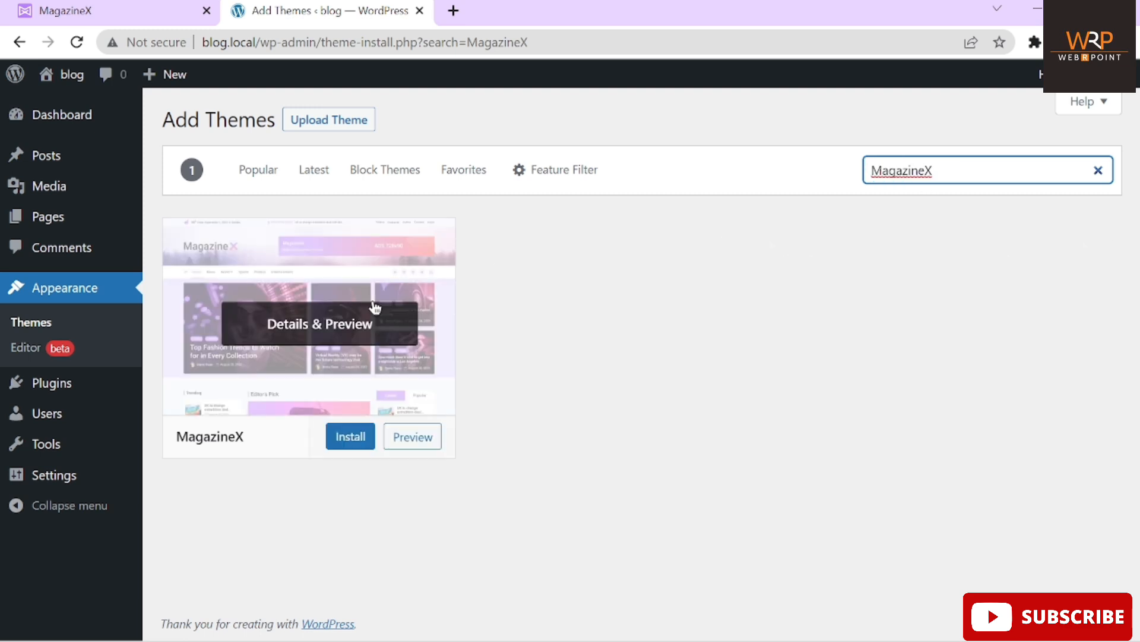
{"action": "left_click", "coordinate": [301, 326]}
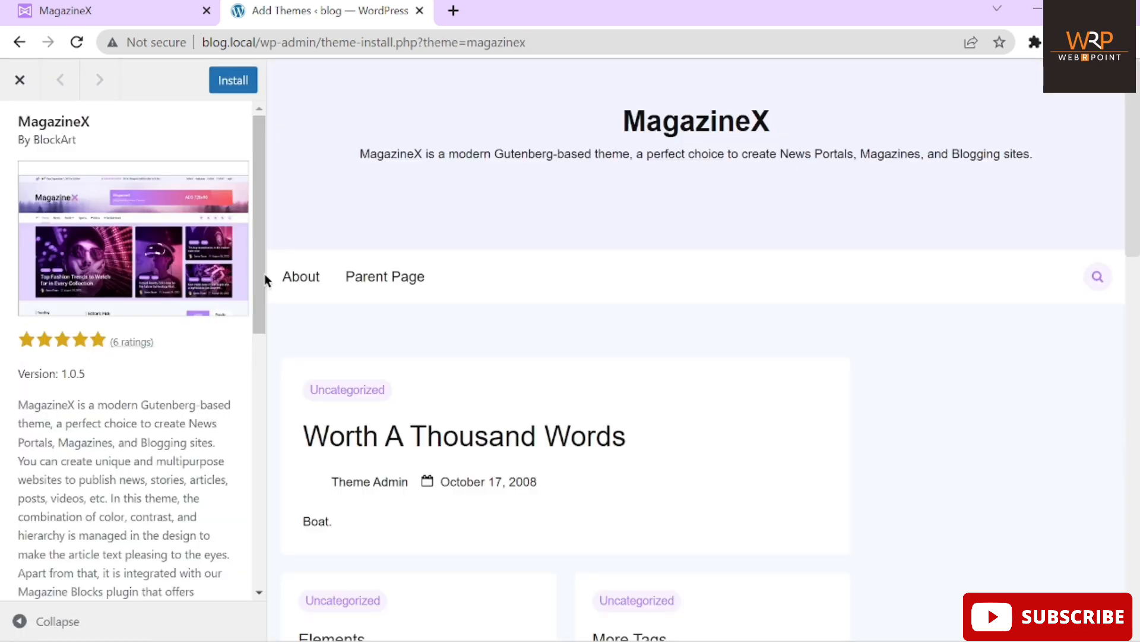
{"action": "triple_click", "coordinate": [249, 408]}
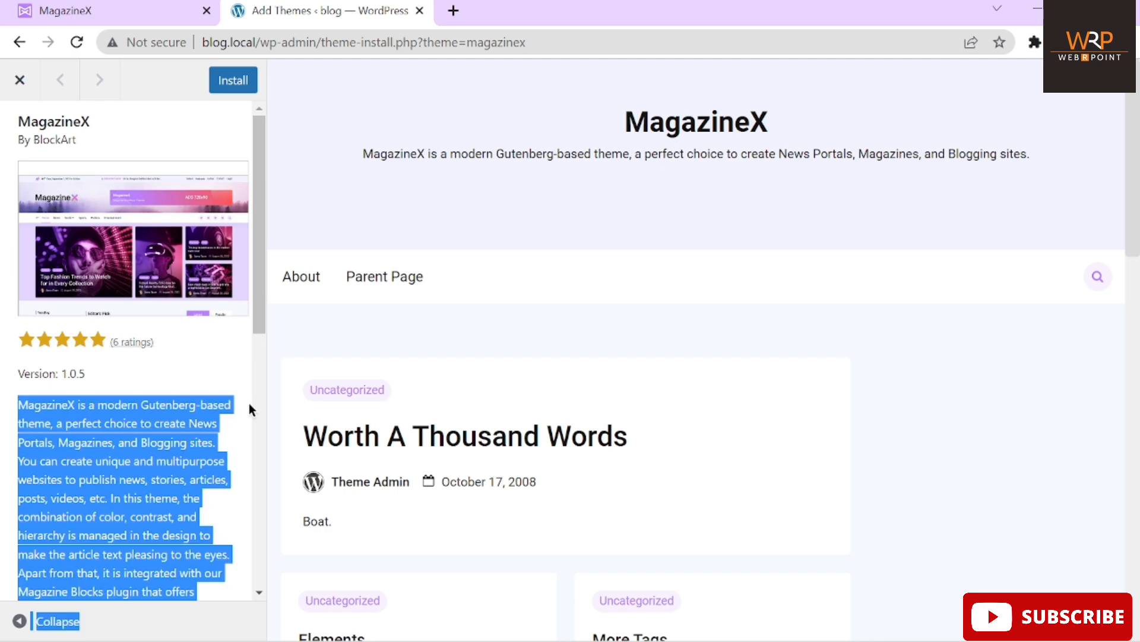
{"action": "left_click_drag", "start_coordinate": [256, 297], "coordinate": [251, 164]}
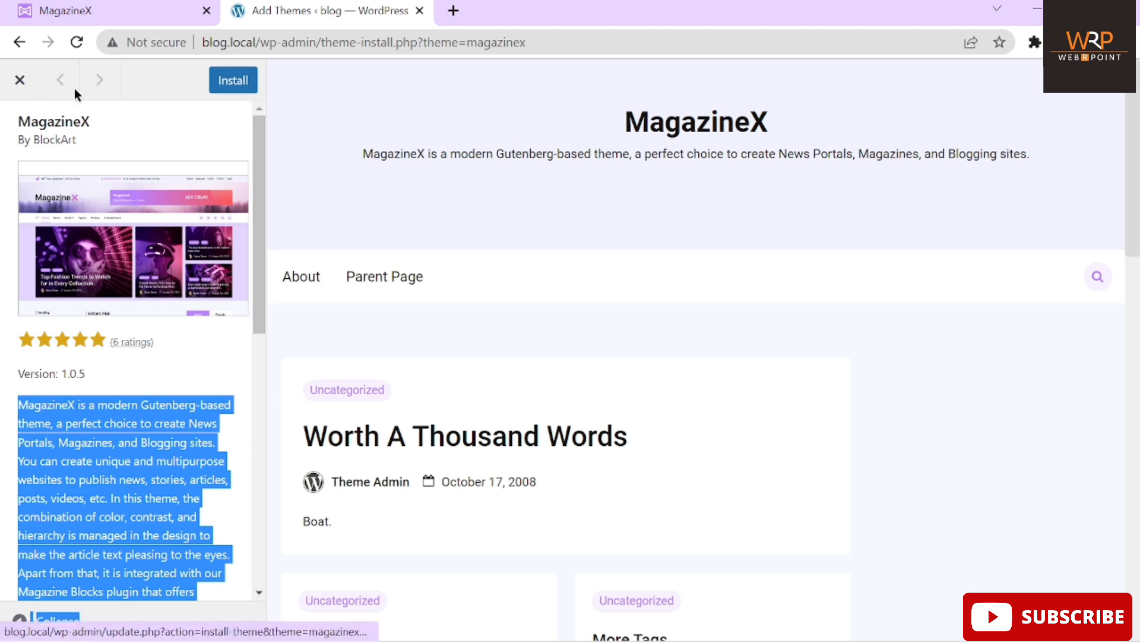
Close the preview, then install and activate the MagazineX theme
{"action": "left_click", "coordinate": [26, 90]}
{"action": "mouse_move", "coordinate": [453, 260]}
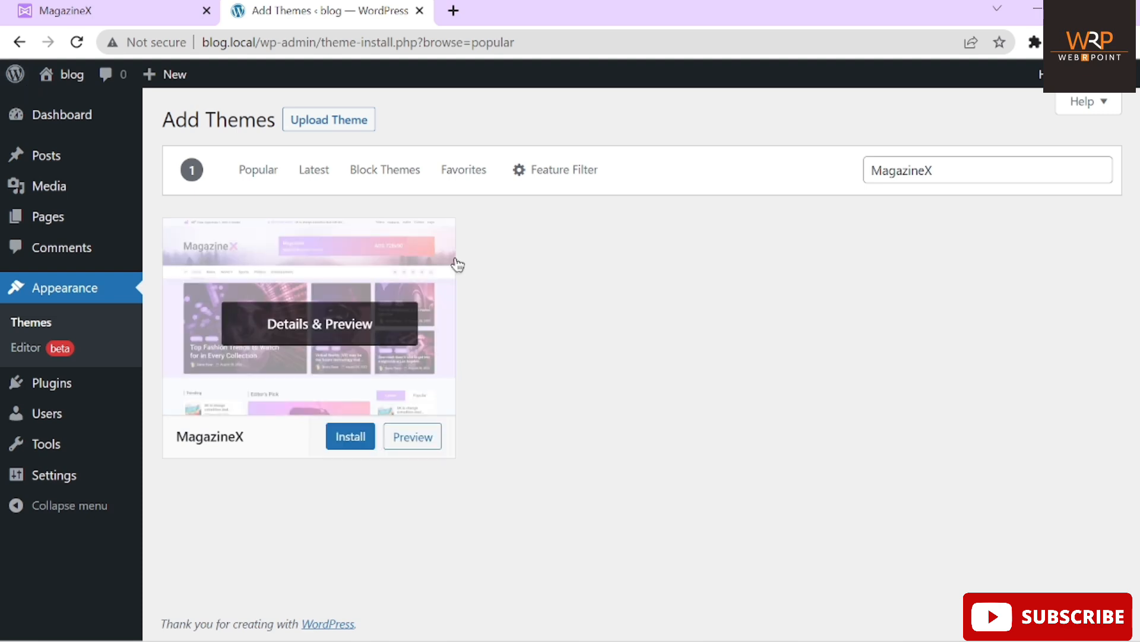
{"action": "left_click", "coordinate": [343, 442]}
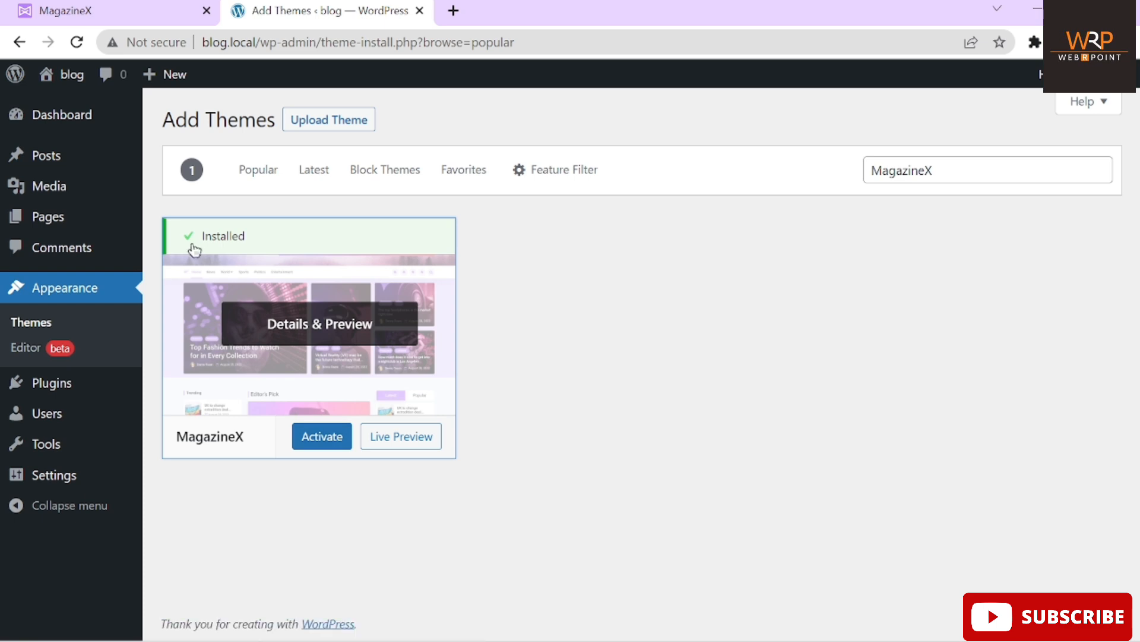
{"action": "left_click", "coordinate": [322, 438]}
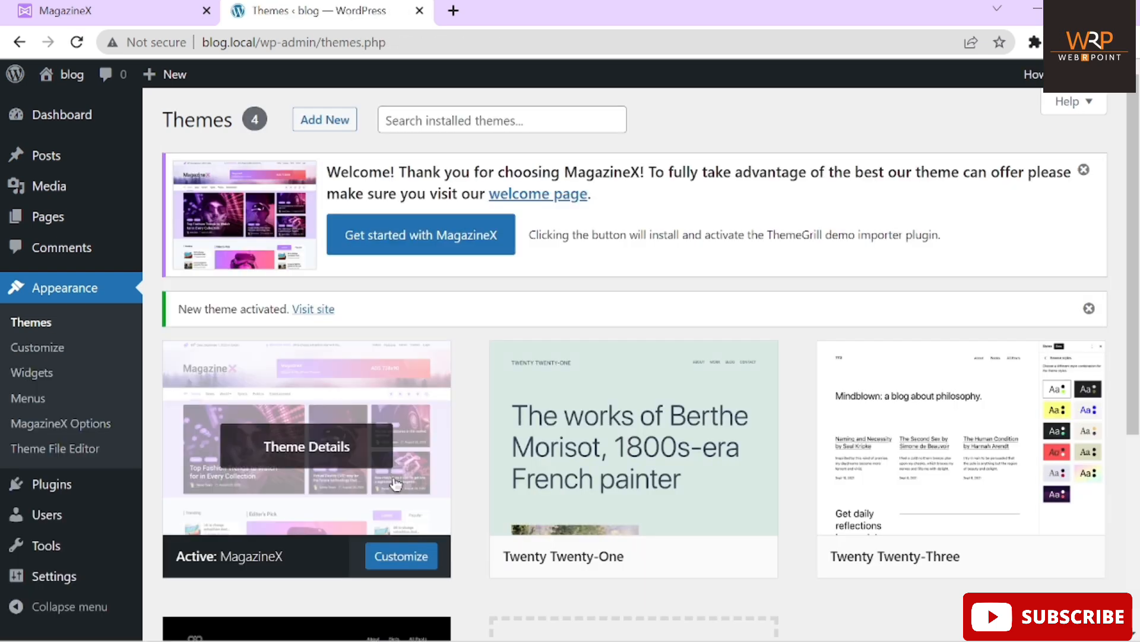
Open the live blog front page in a new tab and scroll through it
{"action": "mouse_move", "coordinate": [66, 74]}
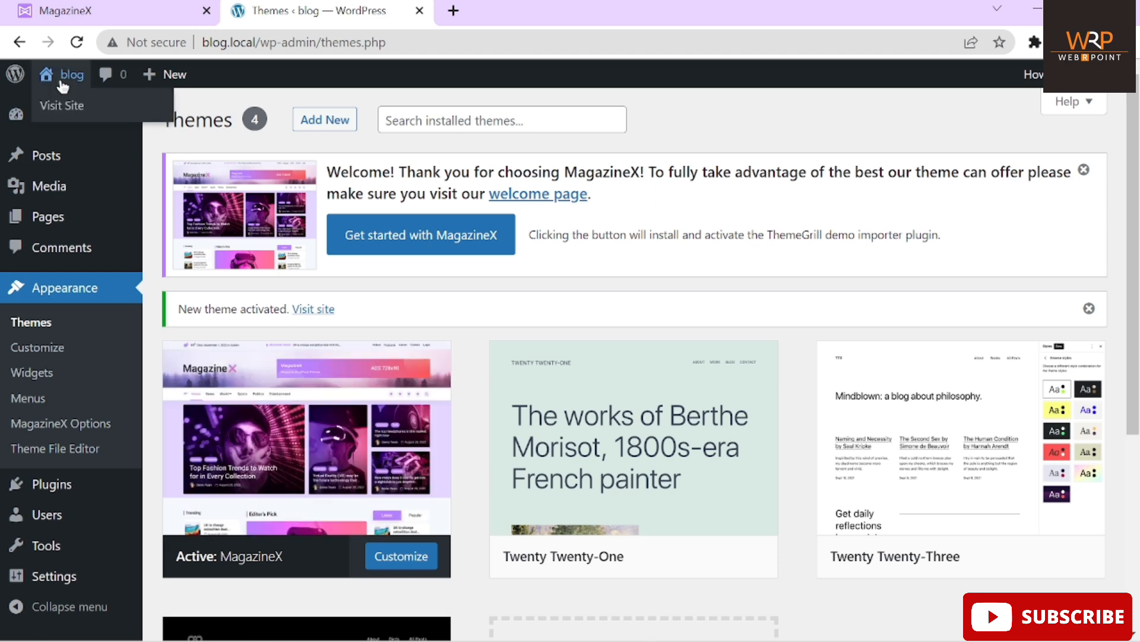
{"action": "right_click", "coordinate": [61, 106]}
{"action": "left_click", "coordinate": [91, 121]}
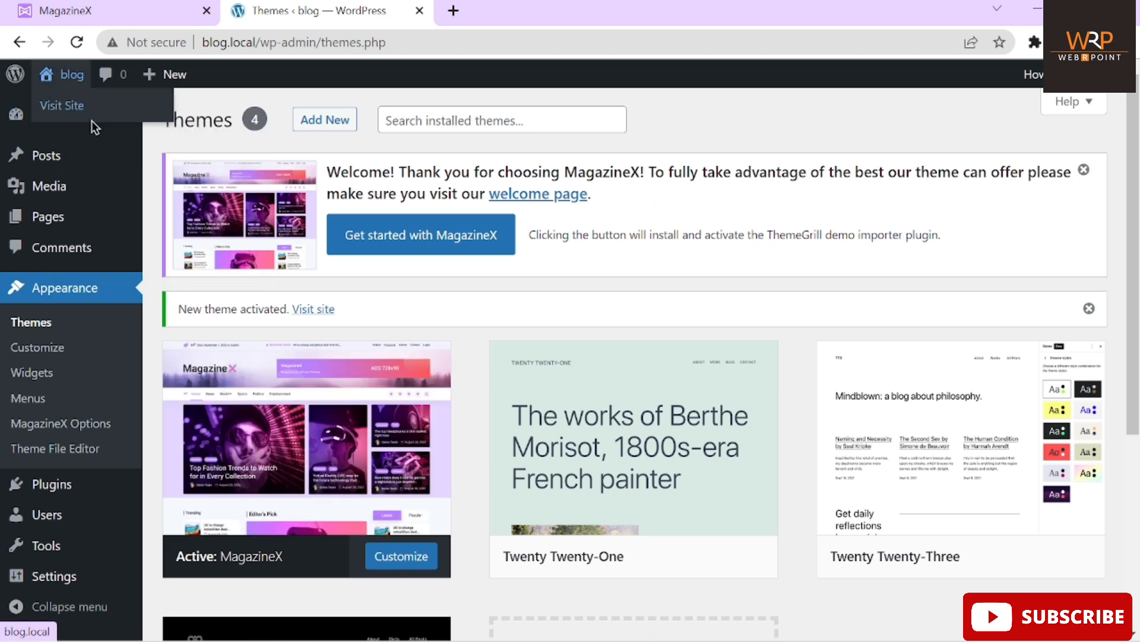
{"action": "left_click", "coordinate": [525, 15]}
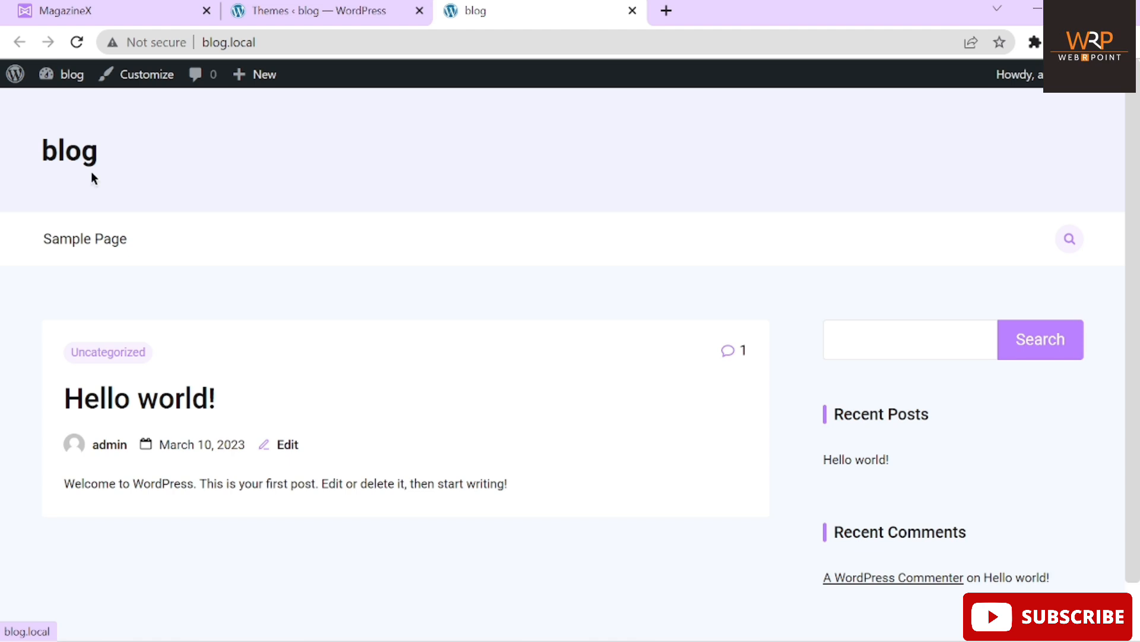
{"action": "scroll", "coordinate": [428, 173], "scroll_direction": "down", "scroll_amount": 2}
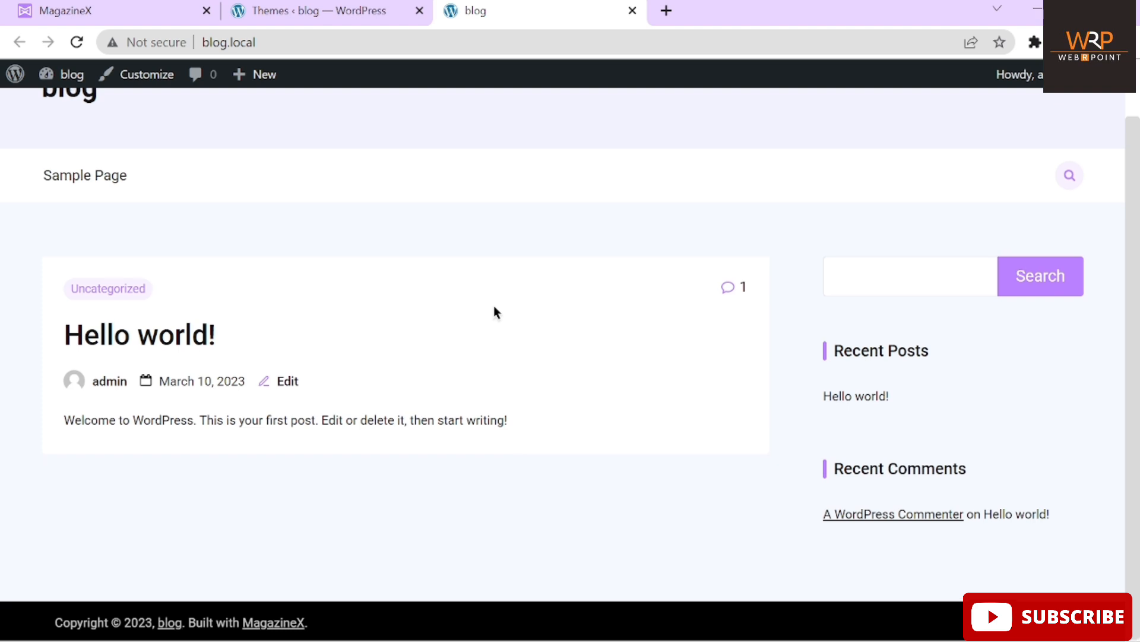
{"action": "scroll", "coordinate": [494, 305], "scroll_direction": "up", "scroll_amount": 2}
Back on the Themes page, start 'Get started with MagazineX'
{"action": "left_click", "coordinate": [357, 14]}
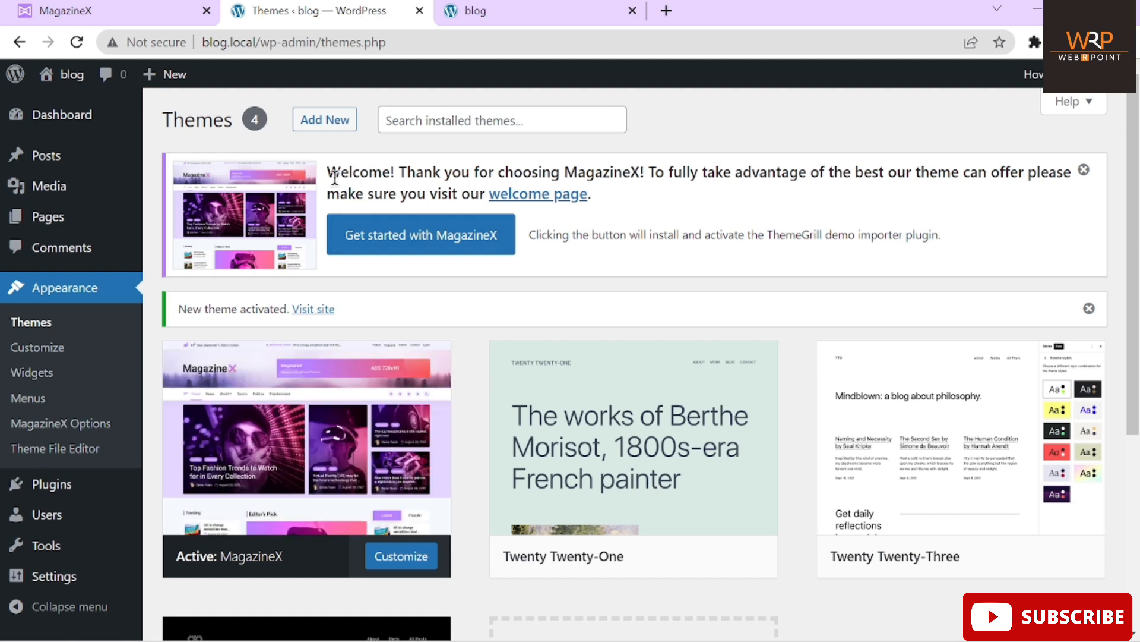
{"action": "left_click_drag", "start_coordinate": [327, 170], "coordinate": [593, 192]}
{"action": "left_click", "coordinate": [441, 240]}
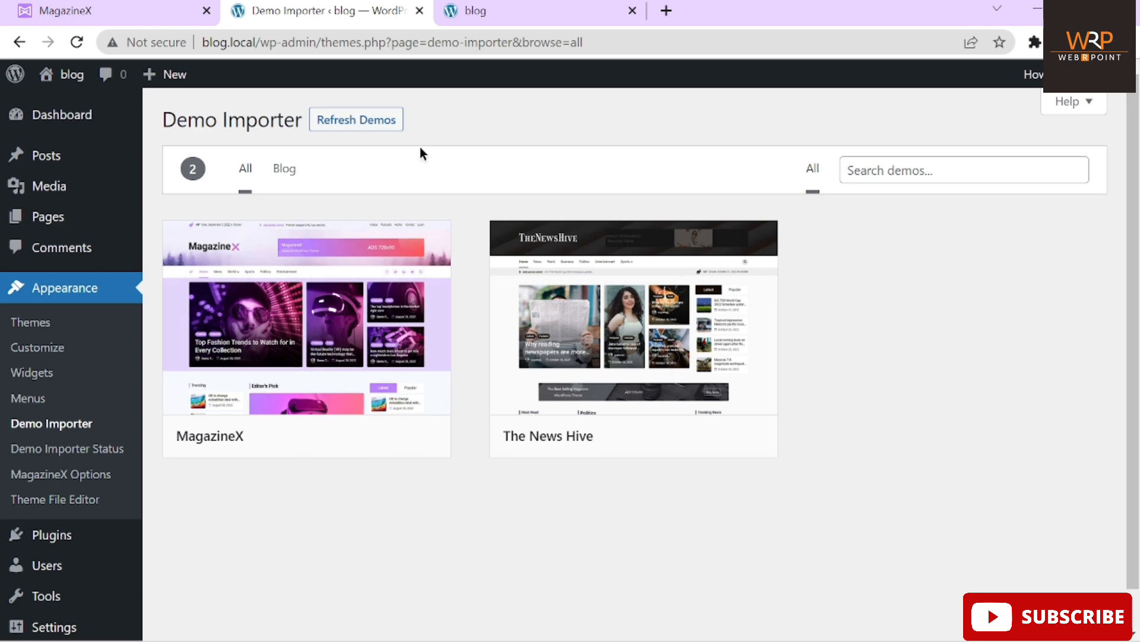
Preview the MagazineX demo, compare it with the reference site, and scroll its layout
{"action": "mouse_move", "coordinate": [272, 394]}
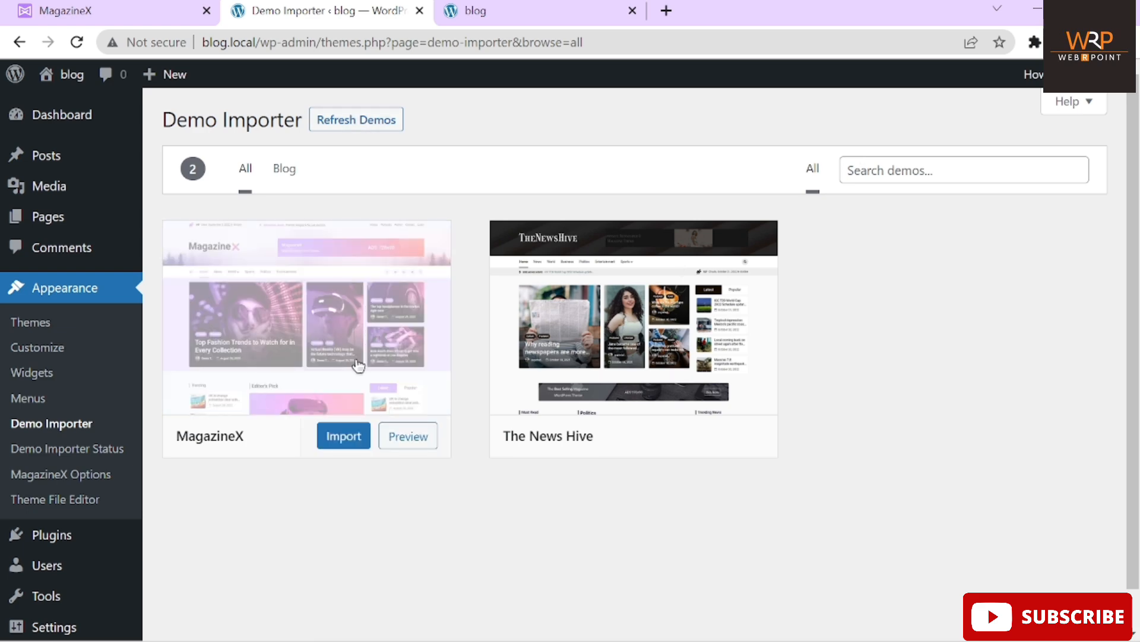
{"action": "left_click", "coordinate": [396, 438]}
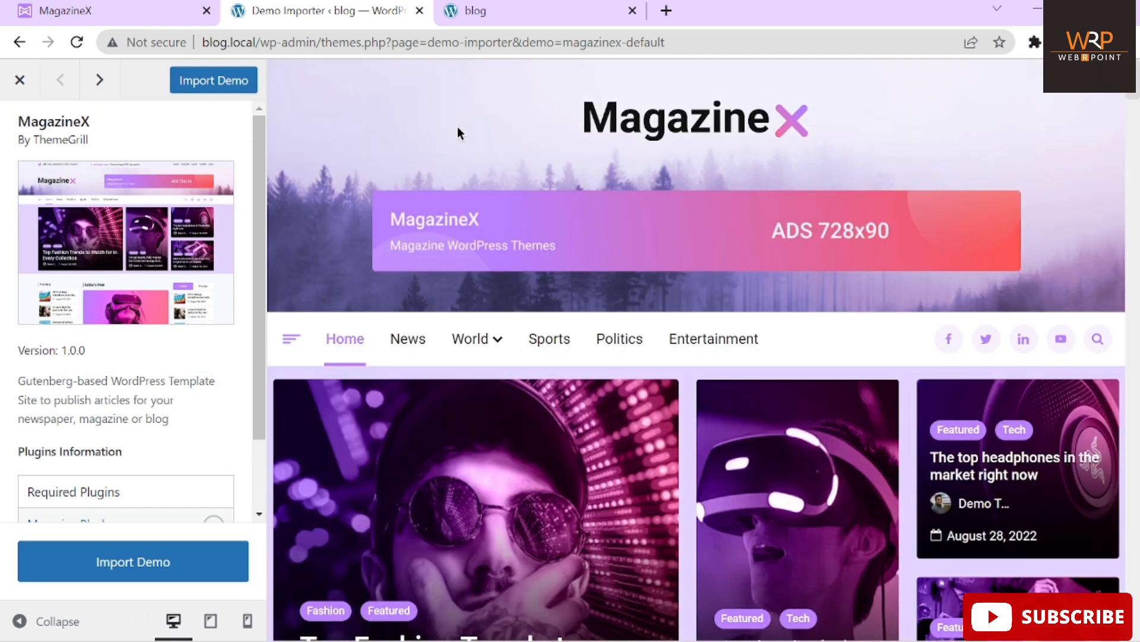
{"action": "left_click", "coordinate": [92, 10]}
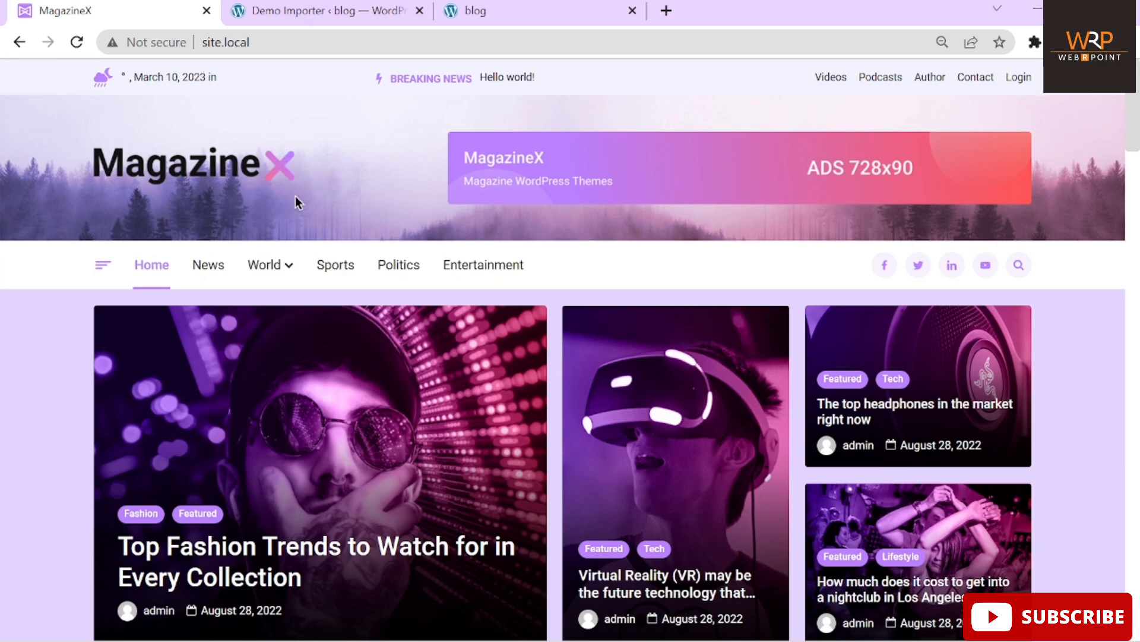
{"action": "left_click", "coordinate": [359, 10]}
{"action": "scroll", "coordinate": [612, 325], "scroll_direction": "down", "scroll_amount": 15}
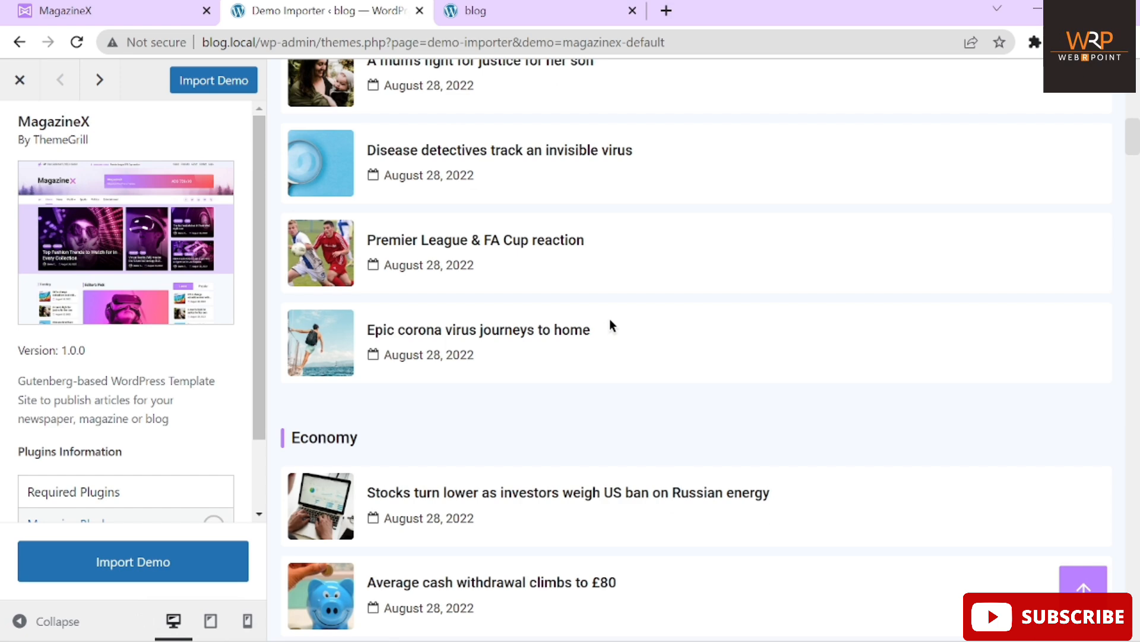
{"action": "scroll", "coordinate": [612, 326], "scroll_direction": "down", "scroll_amount": 8}
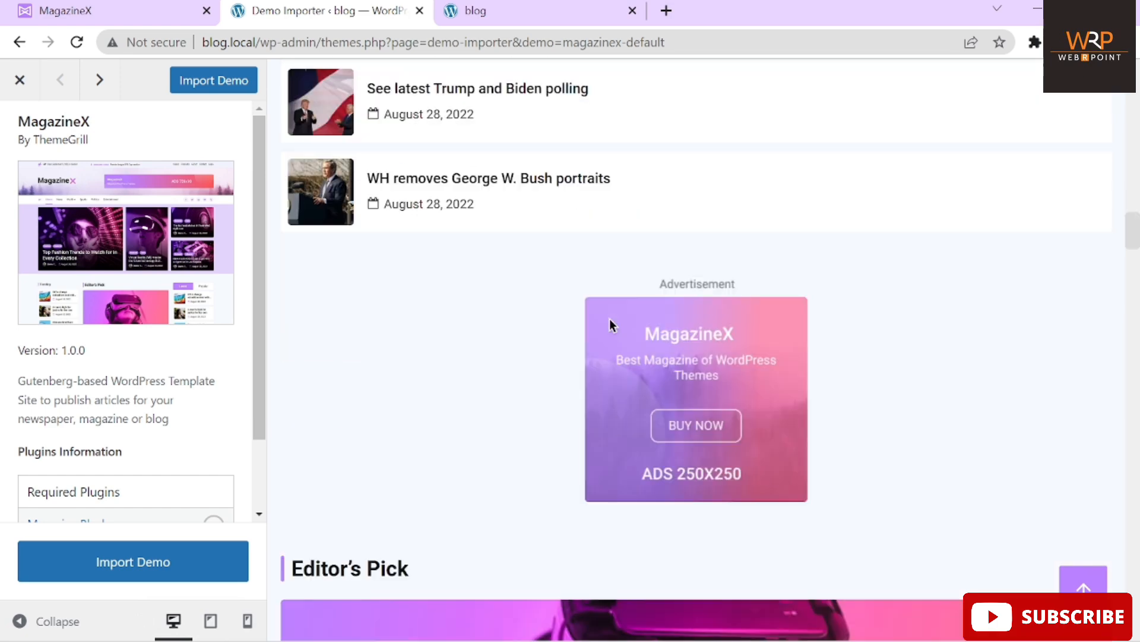
{"action": "scroll", "coordinate": [611, 325], "scroll_direction": "down", "scroll_amount": 10}
{"action": "scroll", "coordinate": [609, 319], "scroll_direction": "down", "scroll_amount": 10}
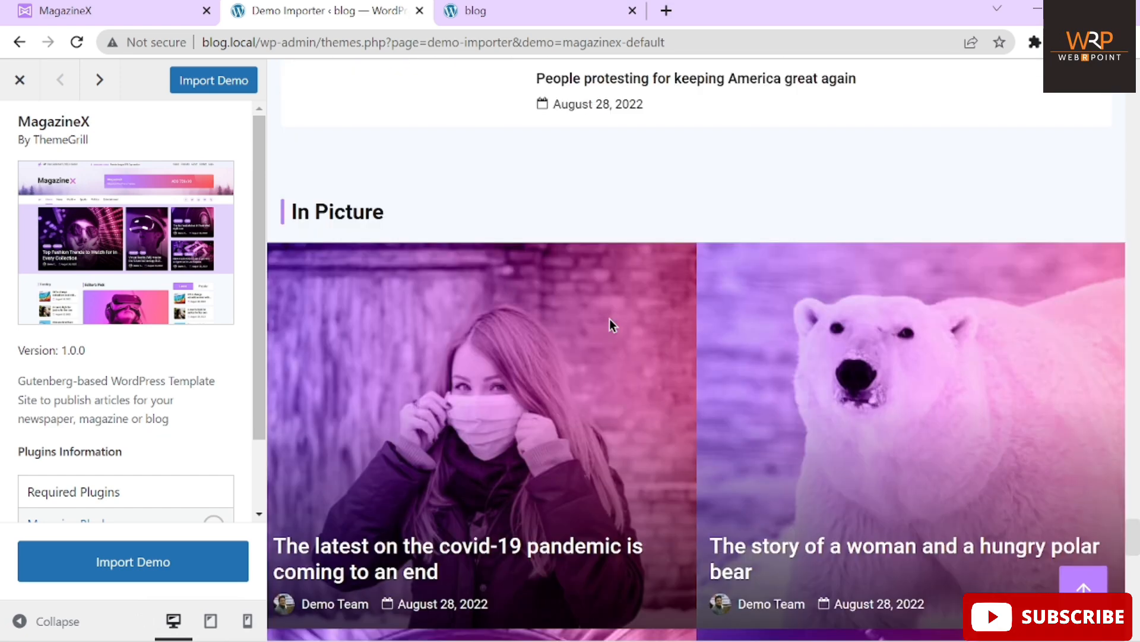
{"action": "scroll", "coordinate": [609, 318], "scroll_direction": "up", "scroll_amount": 5}
{"action": "scroll", "coordinate": [610, 319], "scroll_direction": "up", "scroll_amount": 10}
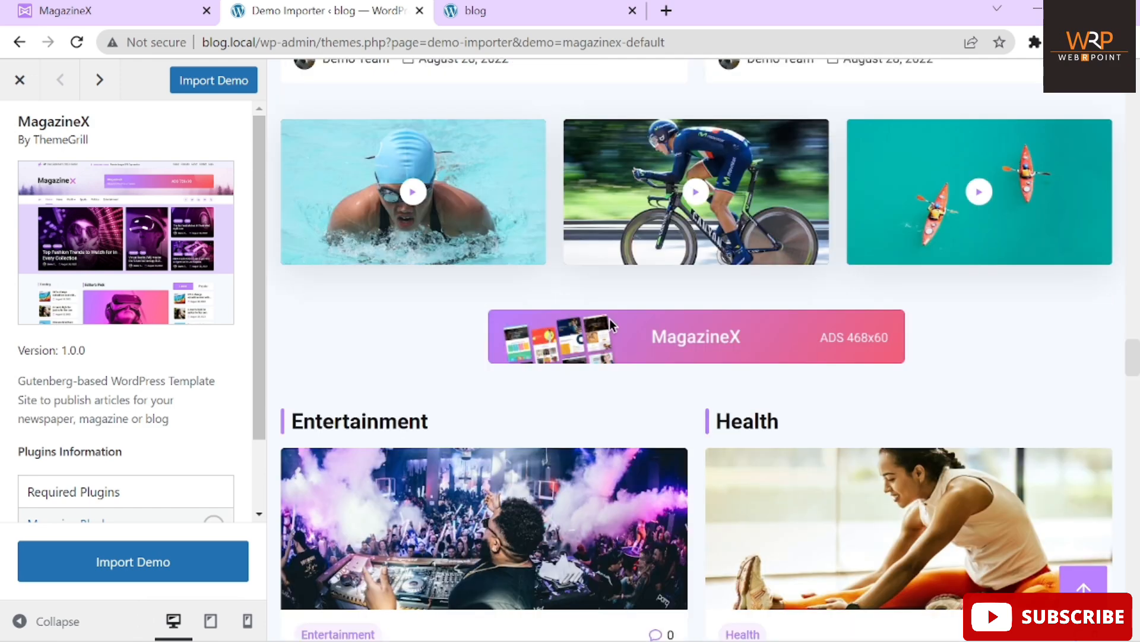
{"action": "scroll", "coordinate": [609, 319], "scroll_direction": "up", "scroll_amount": 15}
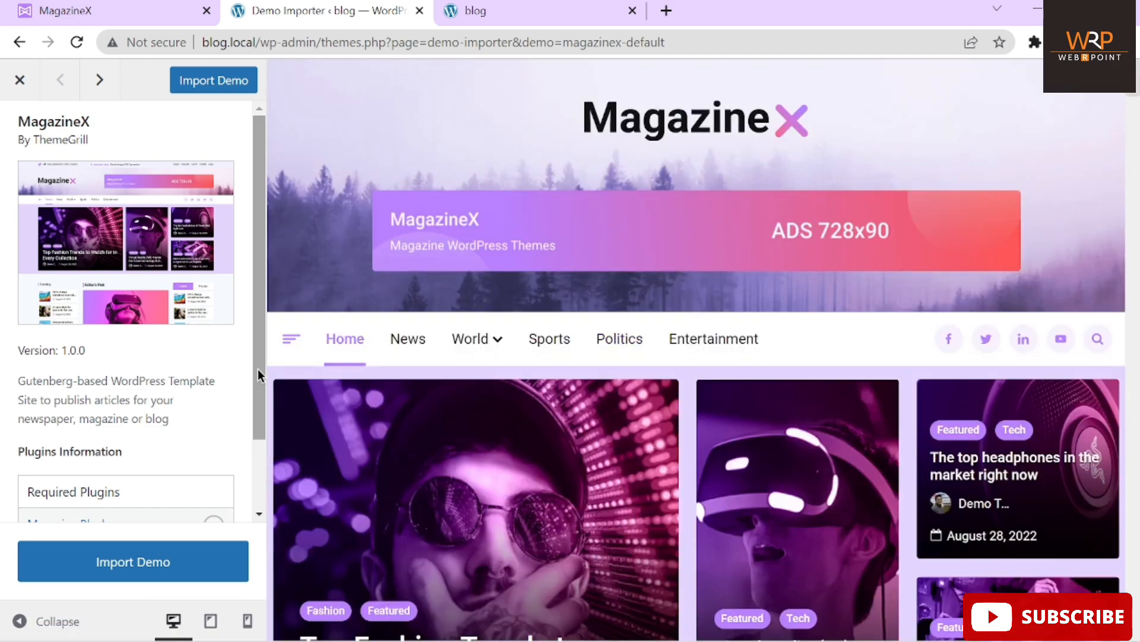
{"action": "left_click_drag", "start_coordinate": [258, 369], "coordinate": [256, 431]}
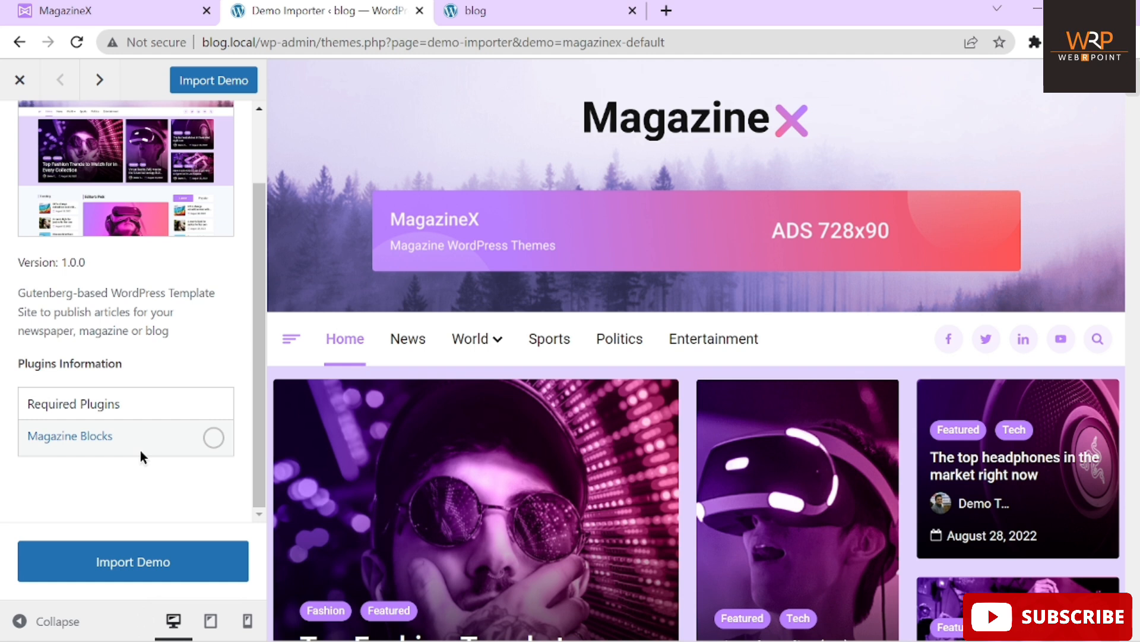
Close the preview, then import the MagazineX demo and confirm it
{"action": "left_click", "coordinate": [20, 79]}
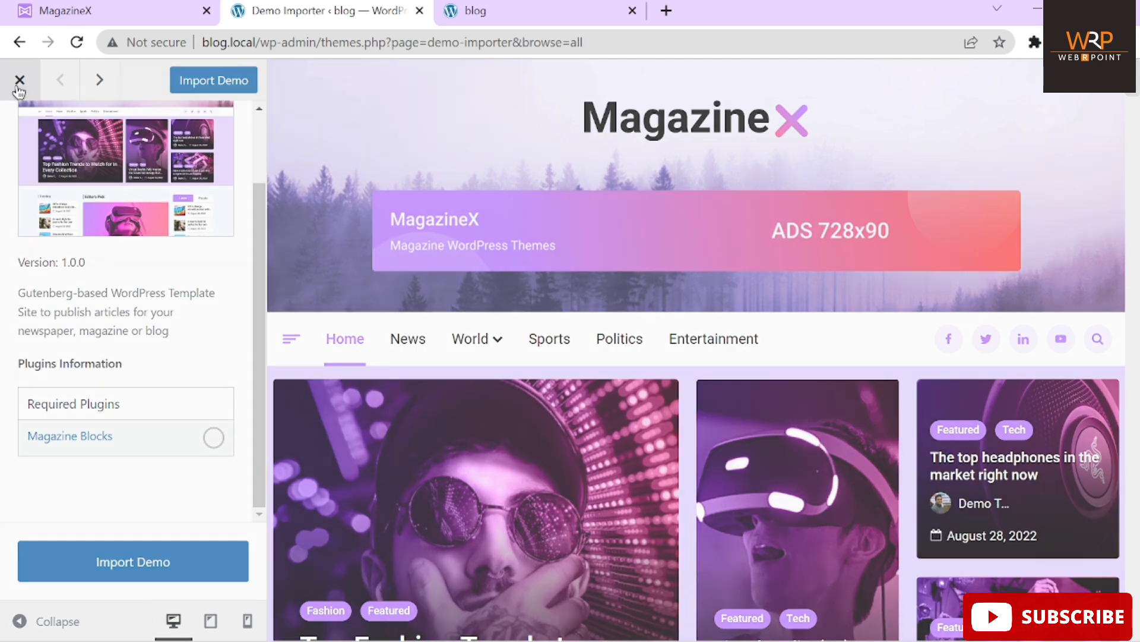
{"action": "mouse_move", "coordinate": [283, 377]}
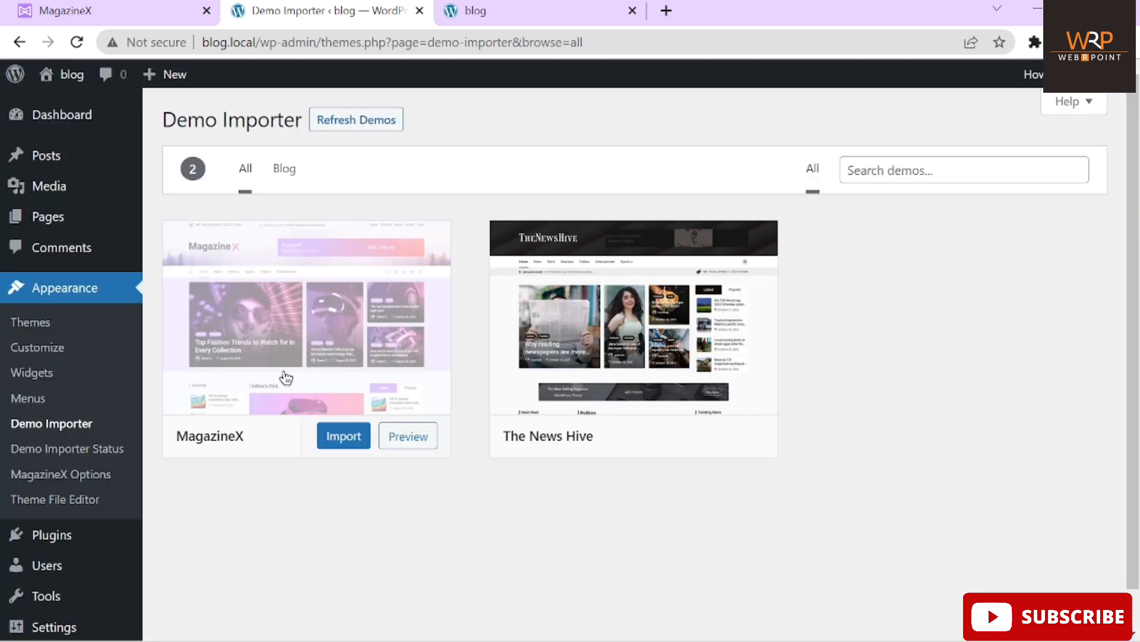
{"action": "left_click", "coordinate": [336, 442]}
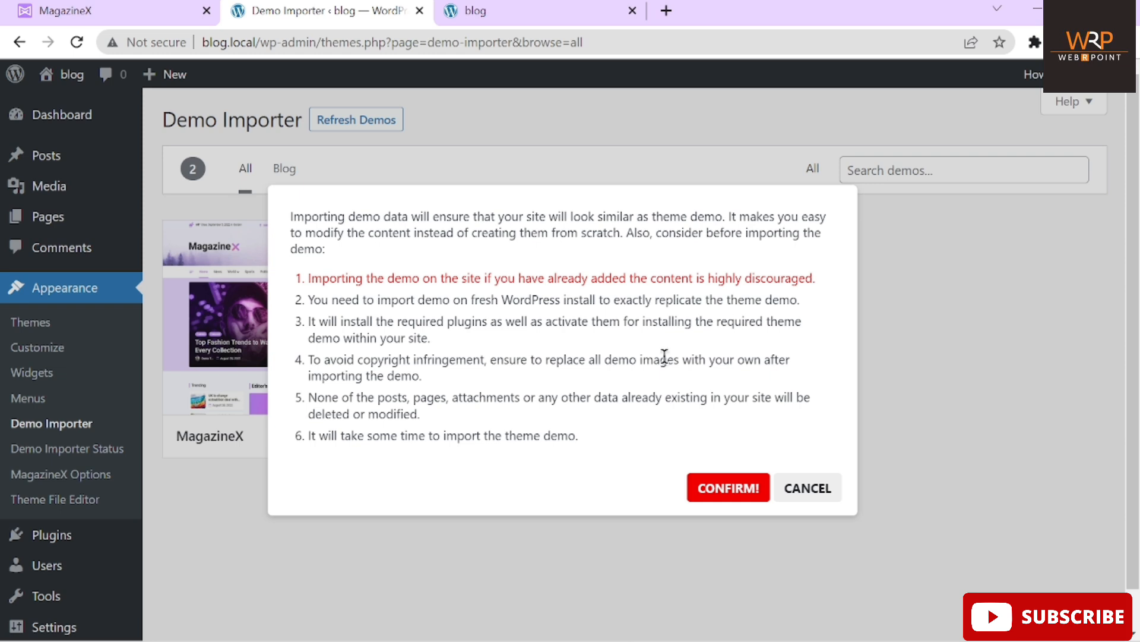
{"action": "left_click", "coordinate": [729, 488]}
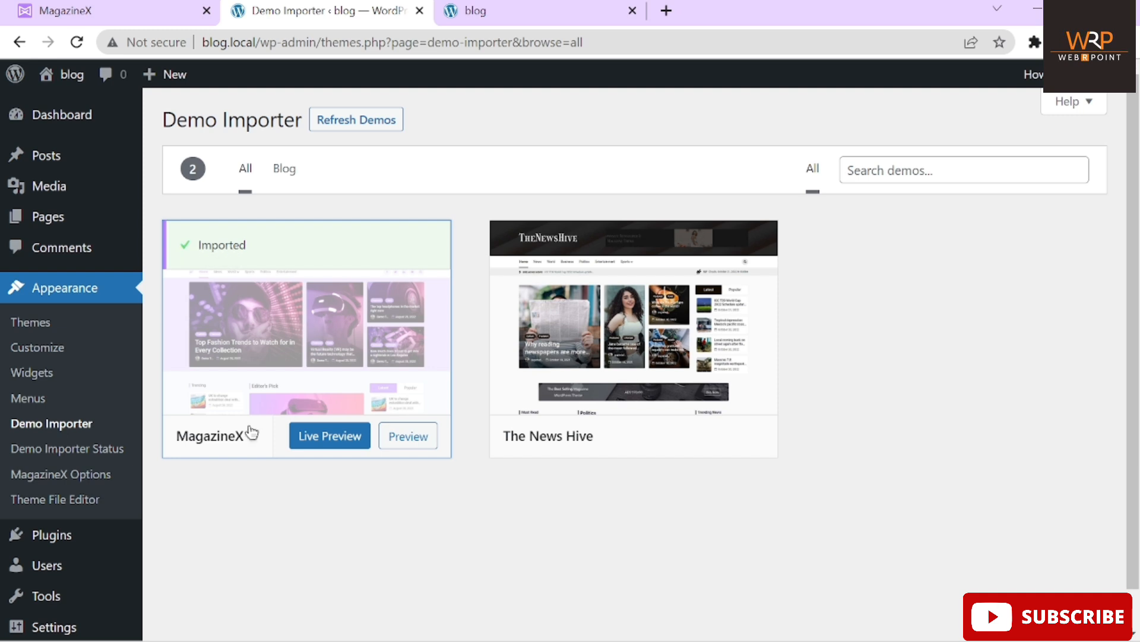
{"action": "right_click", "coordinate": [324, 441]}
{"action": "left_click", "coordinate": [350, 458]}
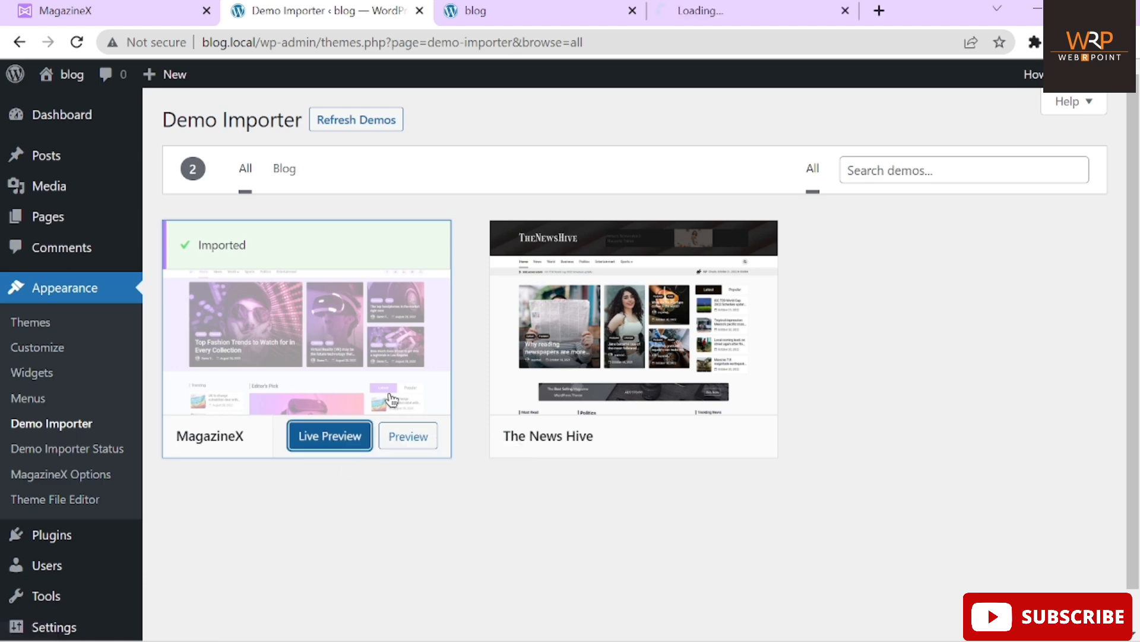
{"action": "left_click", "coordinate": [714, 10]}
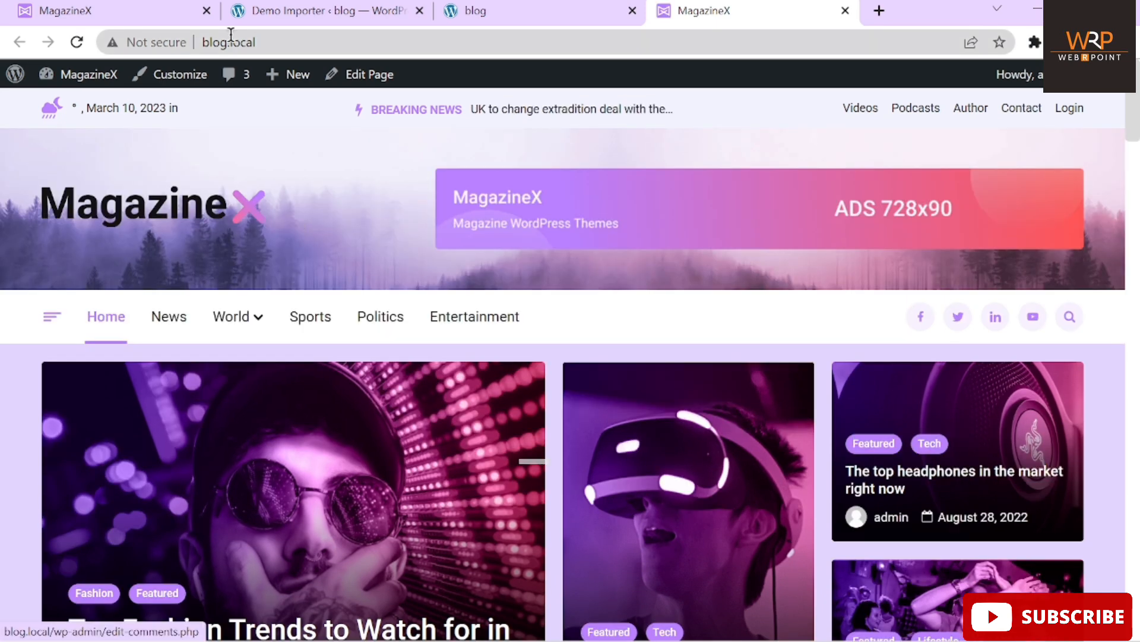
{"action": "left_click", "coordinate": [346, 45]}
{"action": "left_click_drag", "start_coordinate": [376, 49], "coordinate": [425, 404]}
{"action": "scroll", "coordinate": [383, 350], "scroll_direction": "down", "scroll_amount": 3}
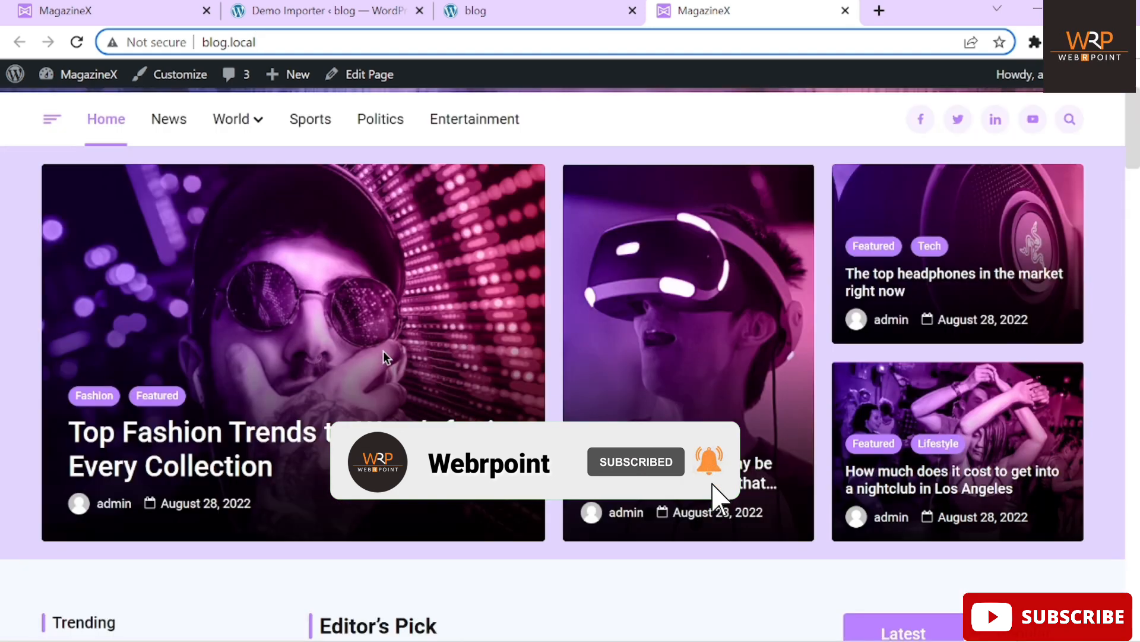
{"action": "scroll", "coordinate": [383, 350], "scroll_direction": "down", "scroll_amount": 4}
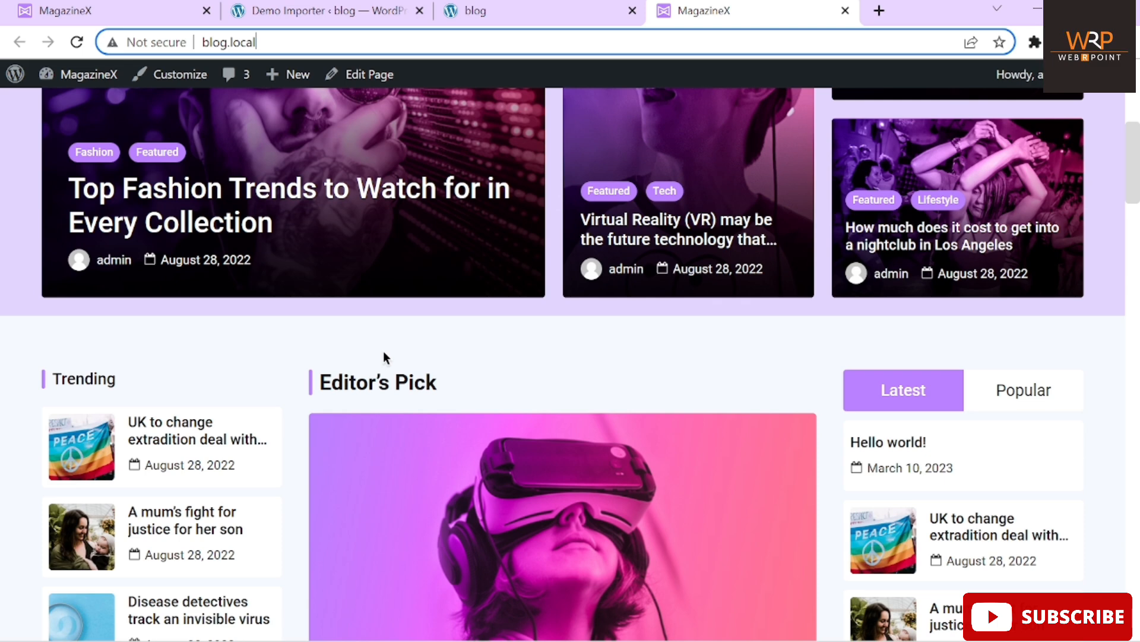
{"action": "scroll", "coordinate": [383, 353], "scroll_direction": "down", "scroll_amount": 15}
{"action": "scroll", "coordinate": [383, 351], "scroll_direction": "down", "scroll_amount": 10}
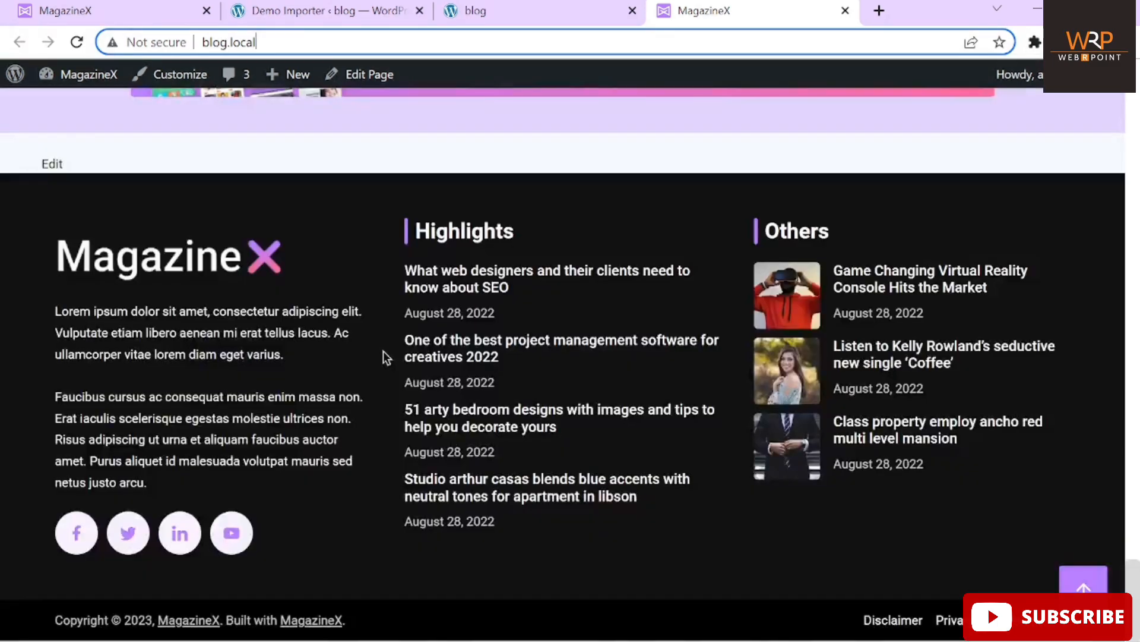
{"action": "left_click", "coordinate": [567, 9]}
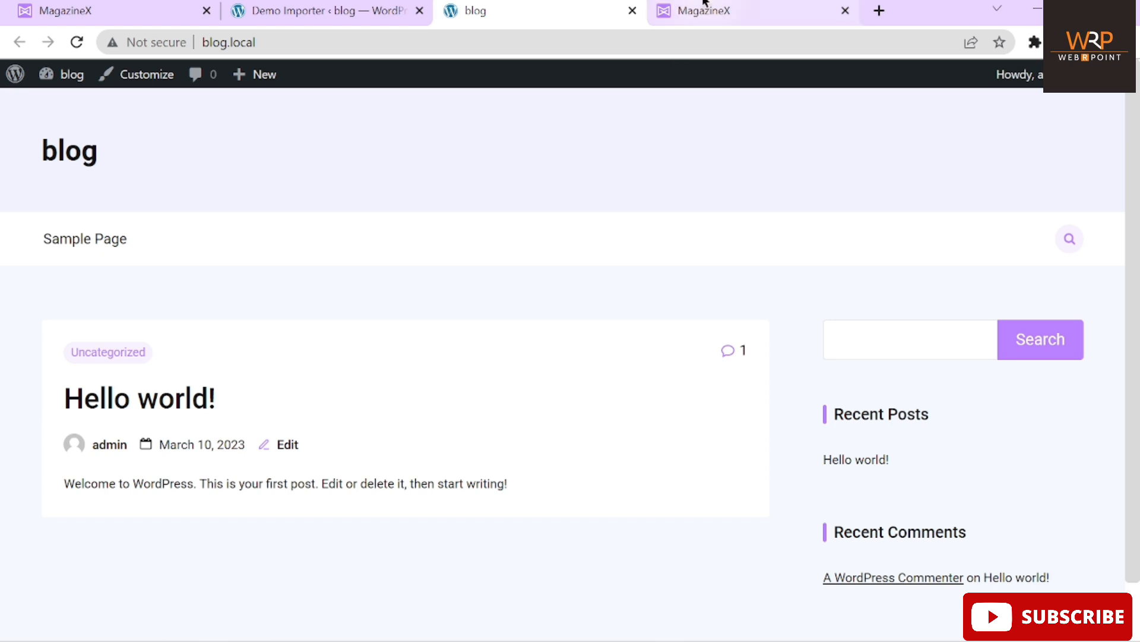
{"action": "left_click", "coordinate": [689, 12]}
{"action": "scroll", "coordinate": [551, 323], "scroll_direction": "up", "scroll_amount": 20}
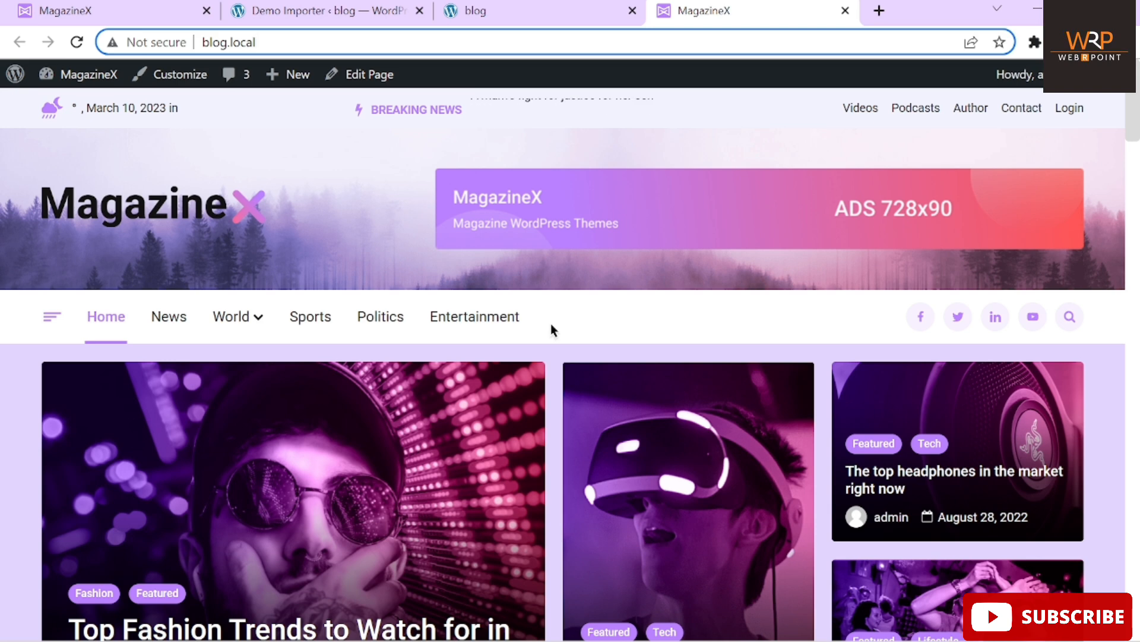
{"action": "left_click", "coordinate": [540, 11]}
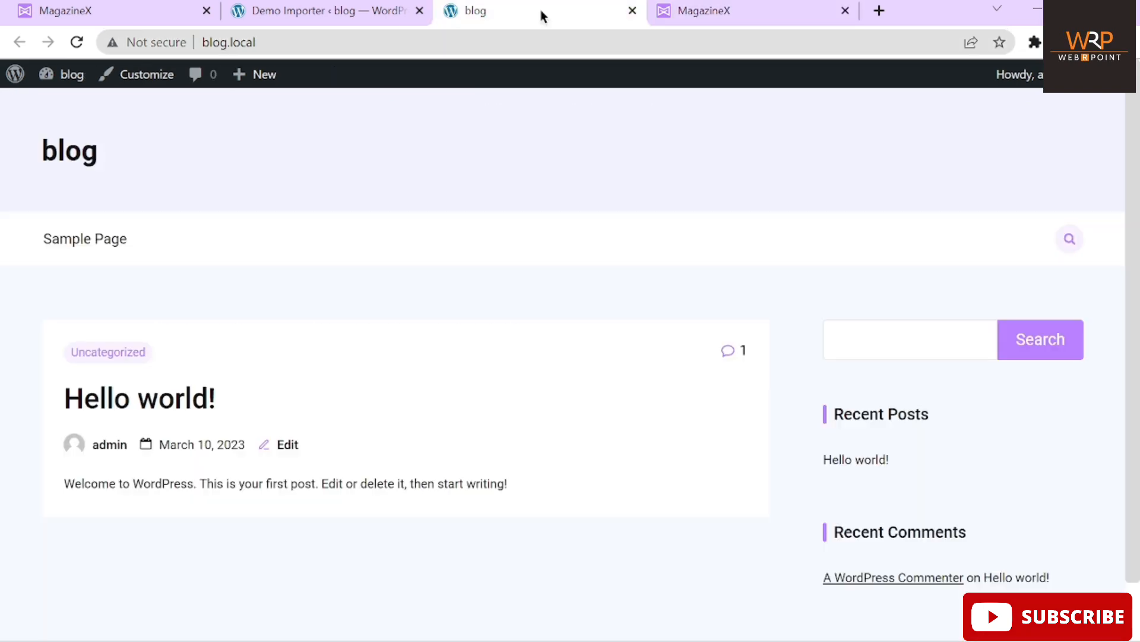
{"action": "left_click", "coordinate": [76, 42]}
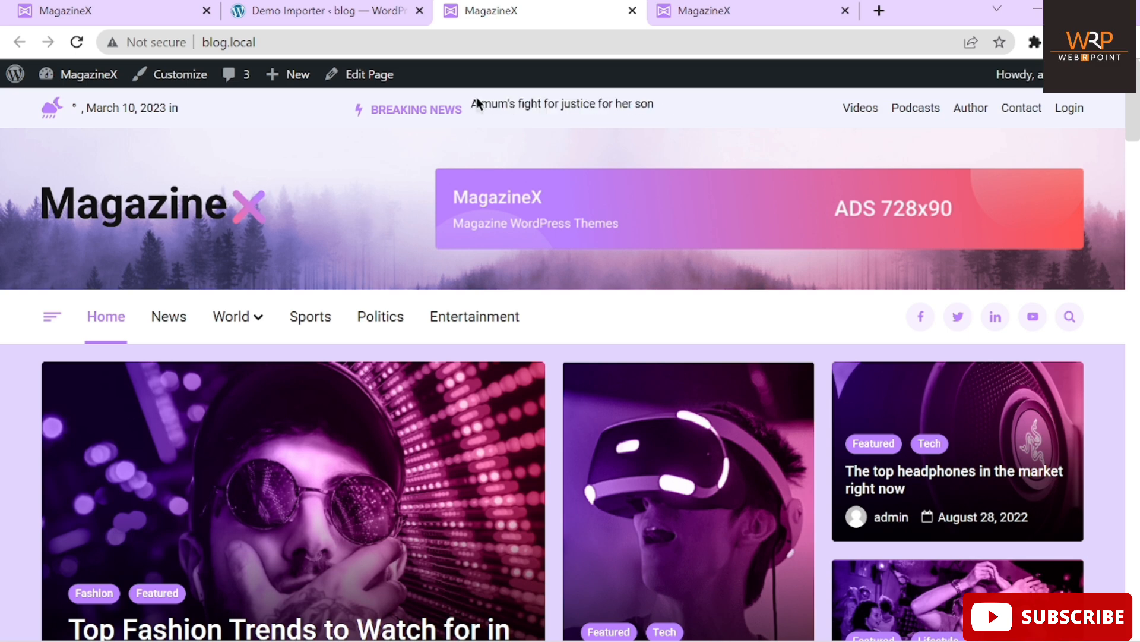
{"action": "scroll", "coordinate": [293, 300], "scroll_direction": "down", "scroll_amount": 3}
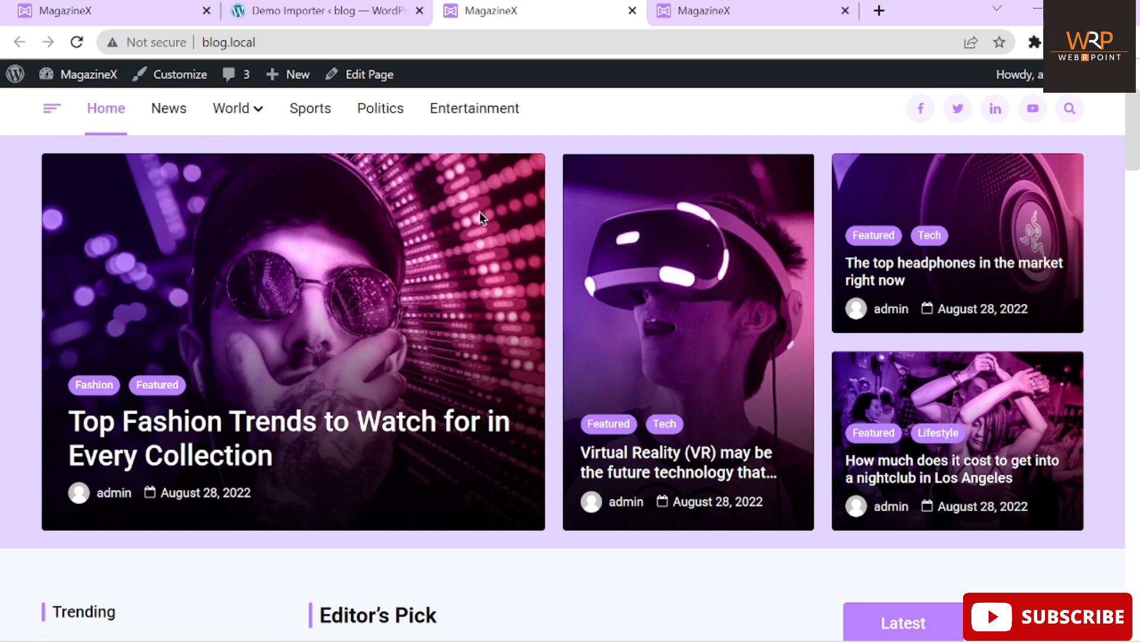
{"action": "scroll", "coordinate": [356, 312], "scroll_direction": "down", "scroll_amount": 4}
{"action": "scroll", "coordinate": [355, 307], "scroll_direction": "down", "scroll_amount": 20}
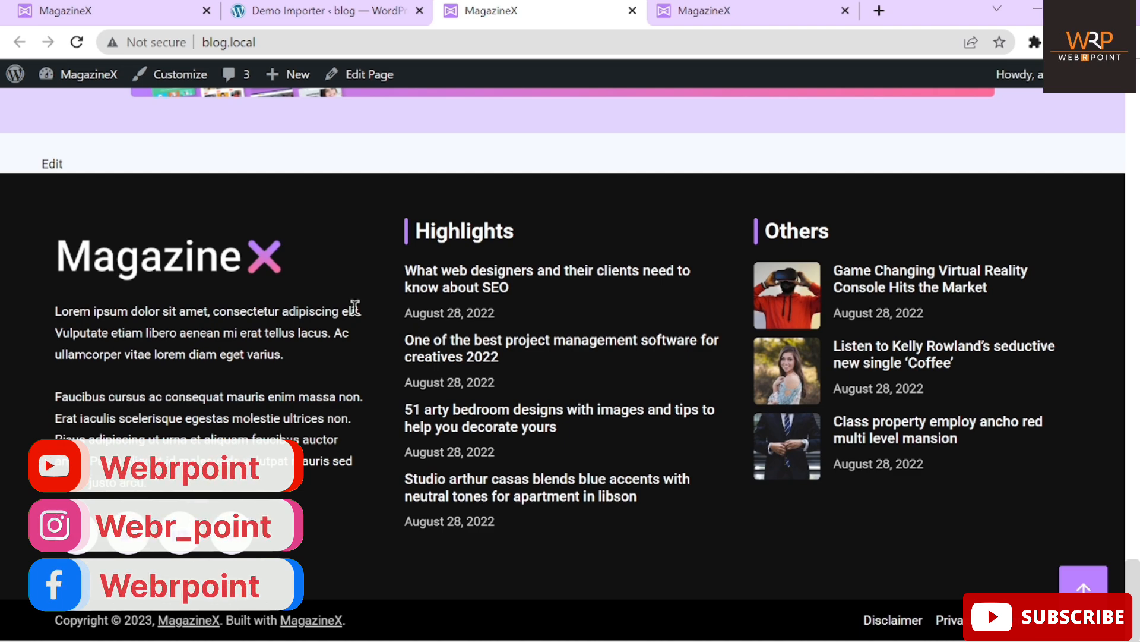
{"action": "left_click", "coordinate": [1084, 580]}
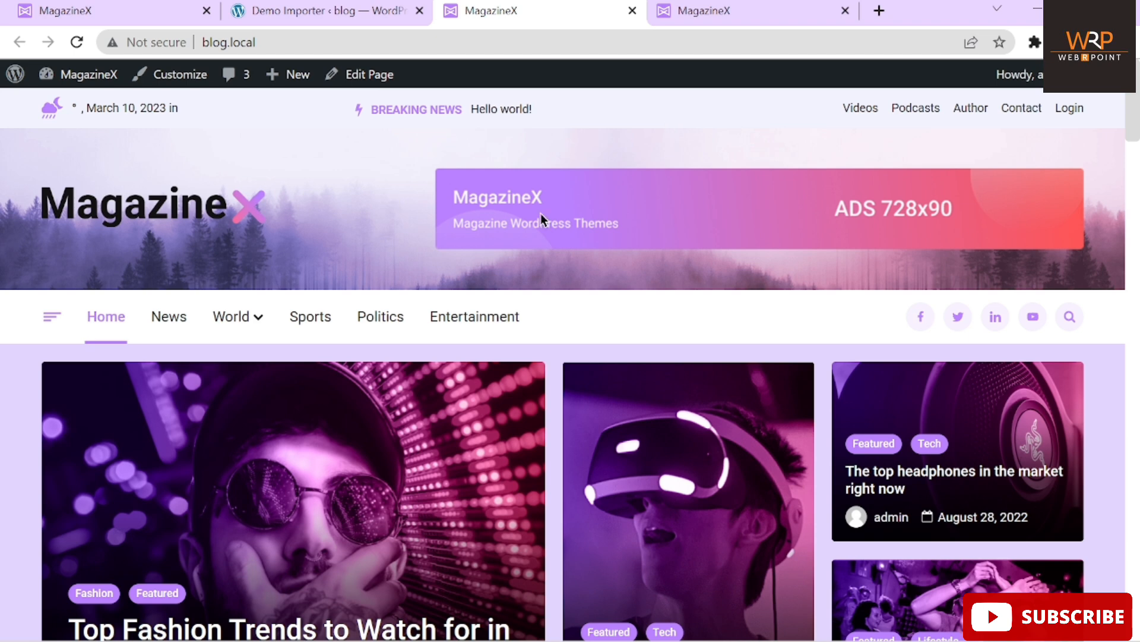
{"action": "scroll", "coordinate": [540, 212], "scroll_direction": "down", "scroll_amount": 2}
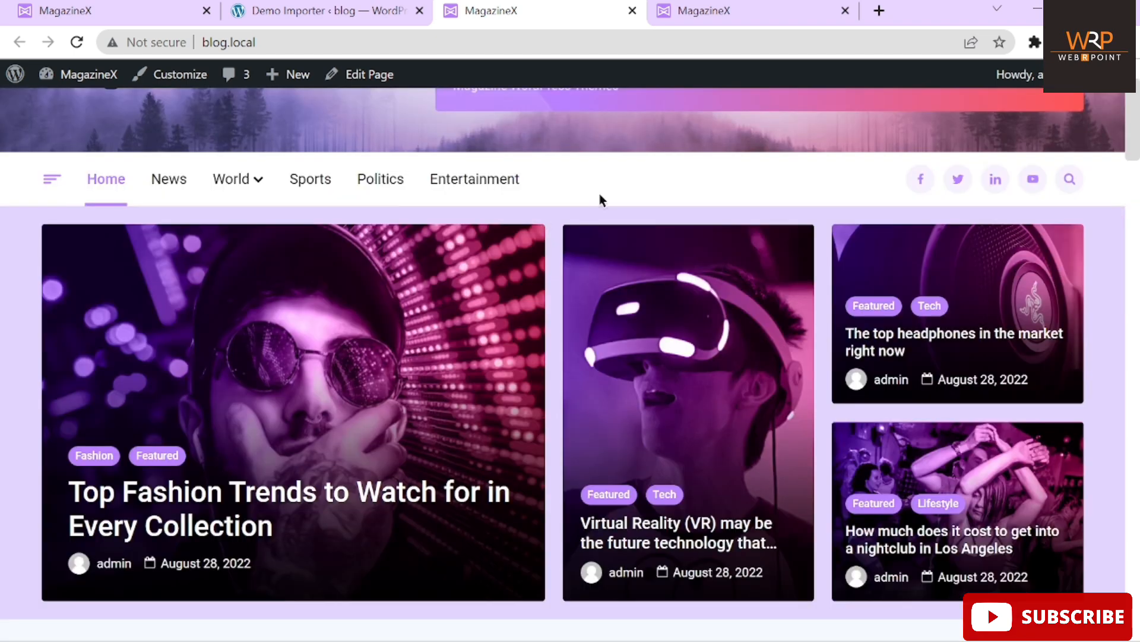
{"action": "scroll", "coordinate": [600, 198], "scroll_direction": "up", "scroll_amount": 2}
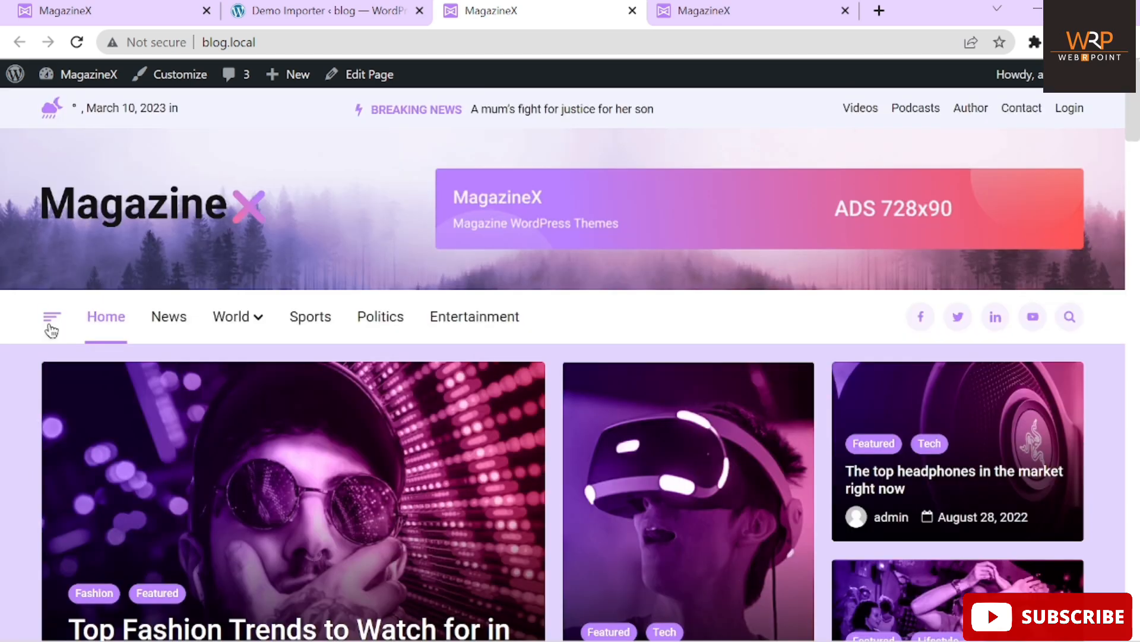
{"action": "left_click", "coordinate": [51, 323]}
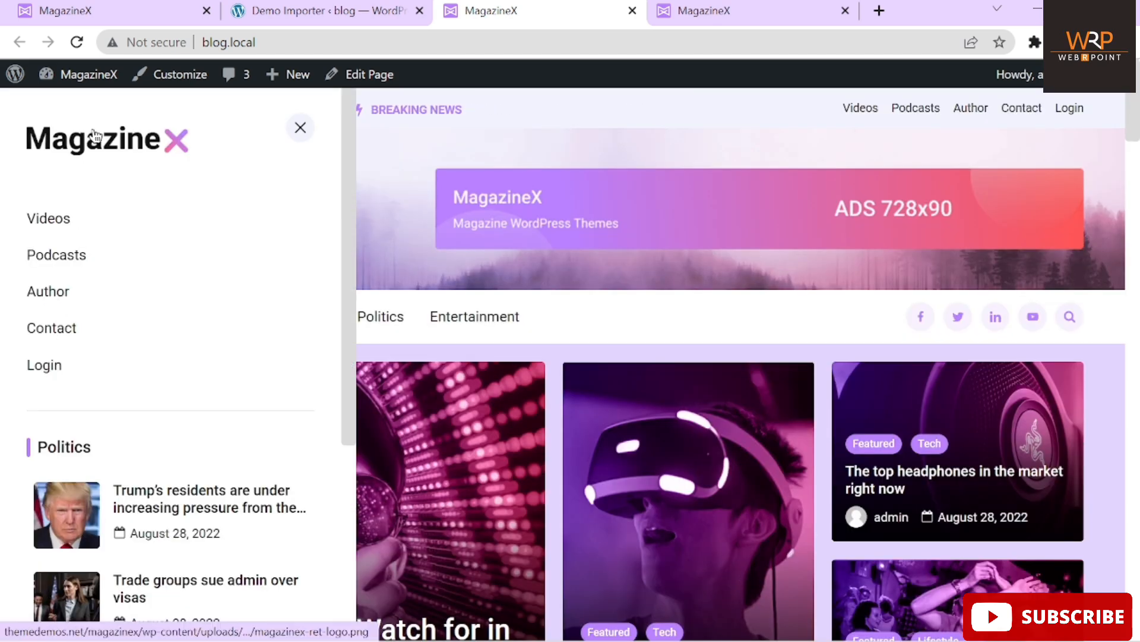
{"action": "scroll", "coordinate": [174, 436], "scroll_direction": "down", "scroll_amount": 5}
{"action": "scroll", "coordinate": [176, 429], "scroll_direction": "up", "scroll_amount": 5}
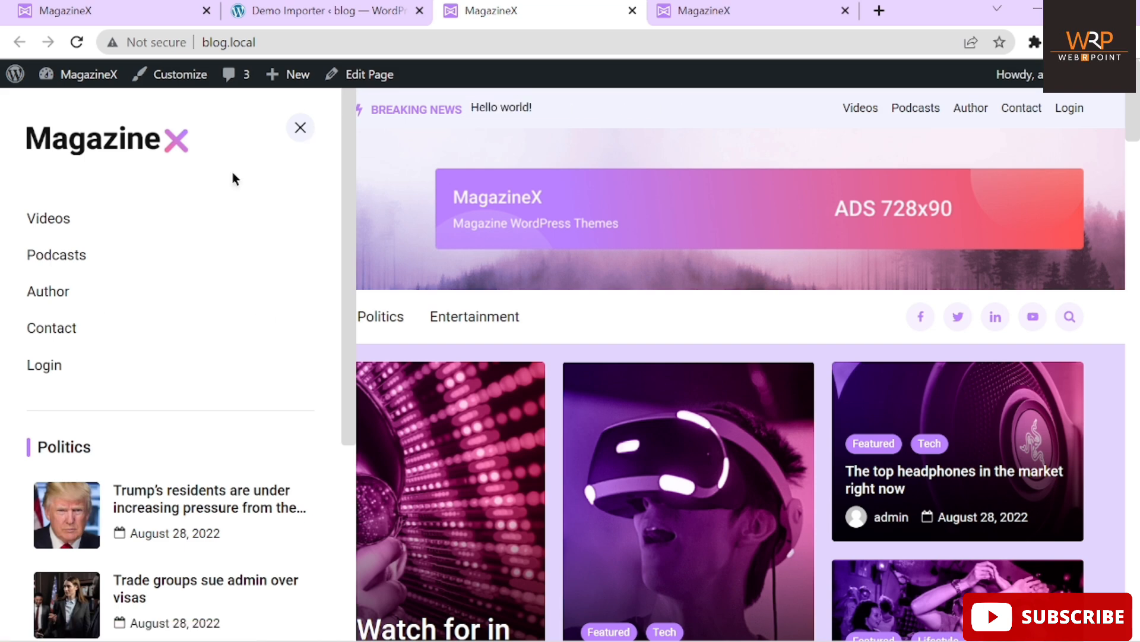
{"action": "left_click", "coordinate": [299, 132]}
{"action": "scroll", "coordinate": [585, 301], "scroll_direction": "down", "scroll_amount": 3}
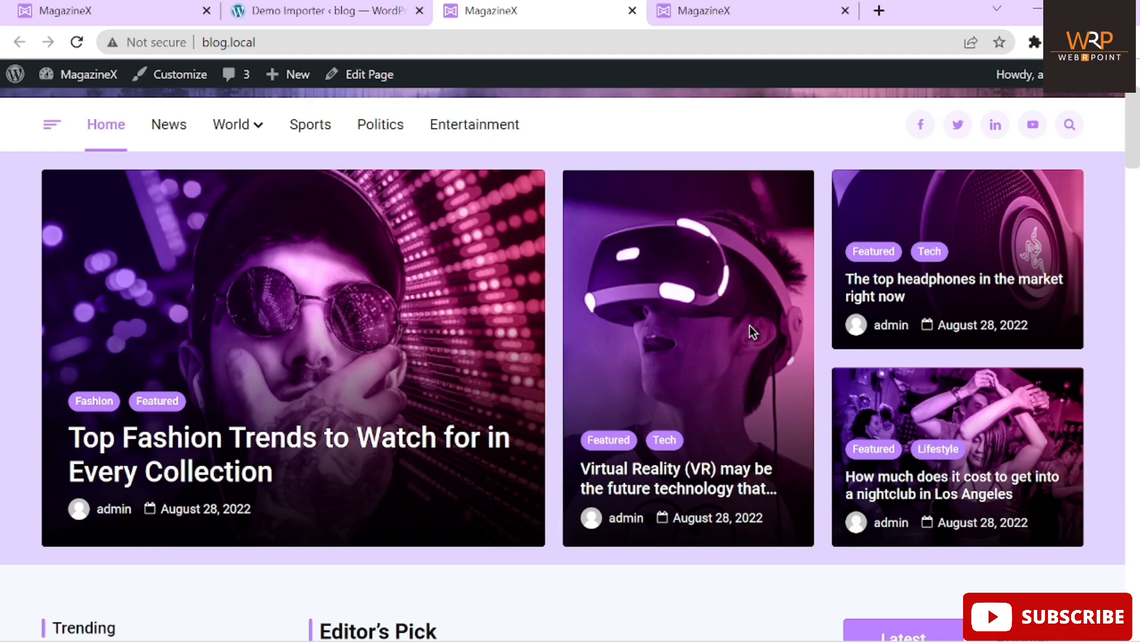
{"action": "scroll", "coordinate": [750, 325], "scroll_direction": "up", "scroll_amount": 3}
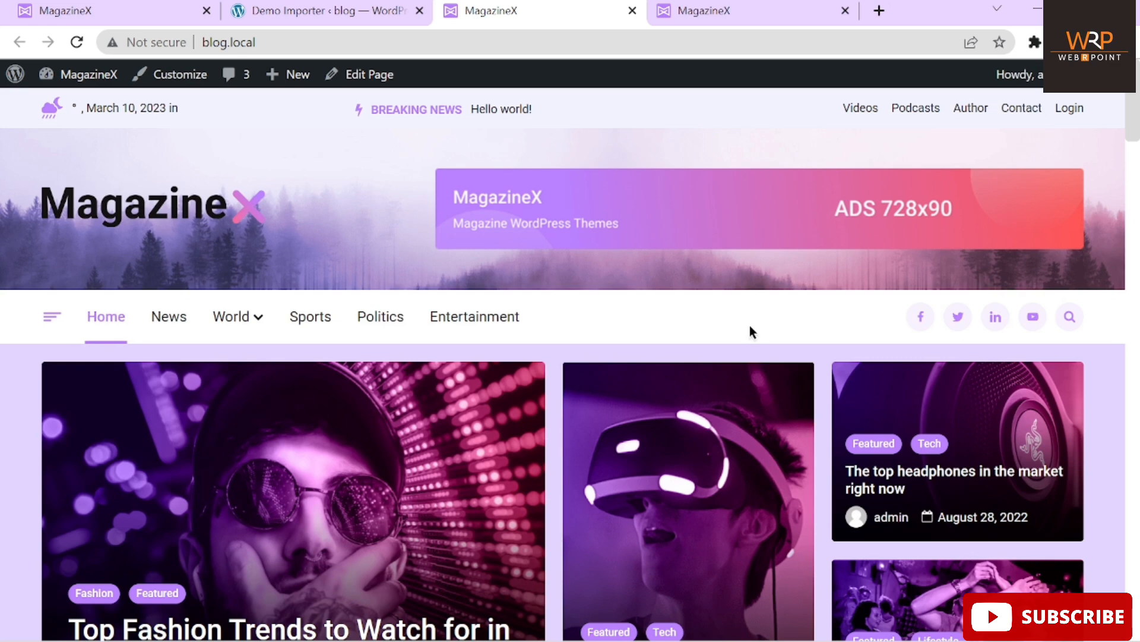
{"action": "left_click", "coordinate": [365, 16]}
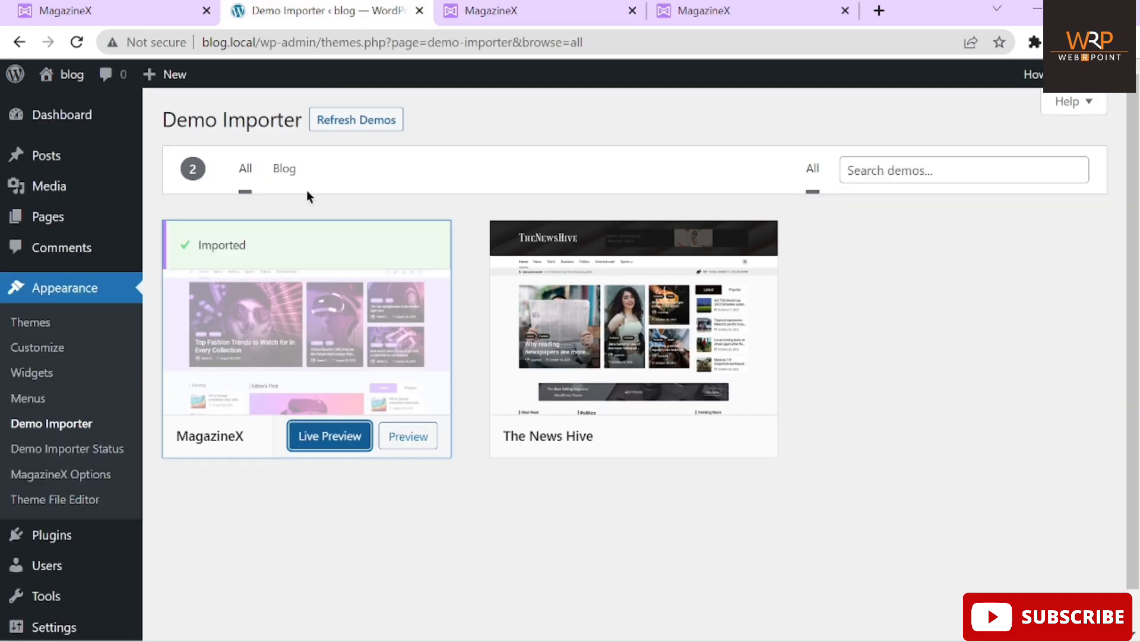
Open Appearance > Customize for MagazineX and zoom the browser out with Ctrl+minus
{"action": "mouse_move", "coordinate": [47, 104]}
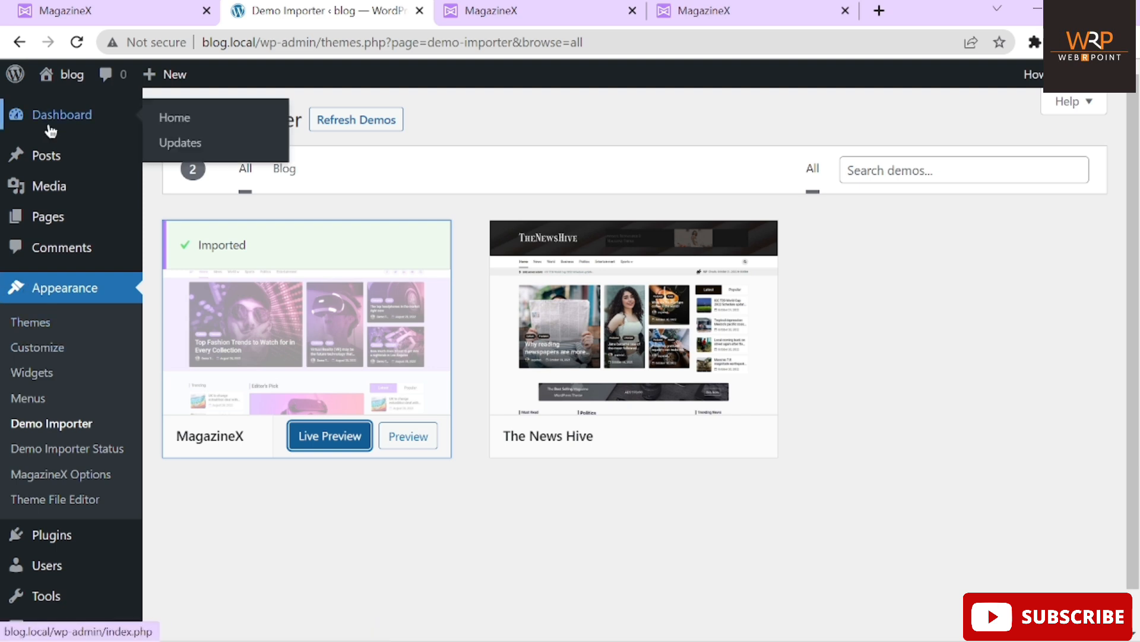
{"action": "left_click", "coordinate": [48, 355]}
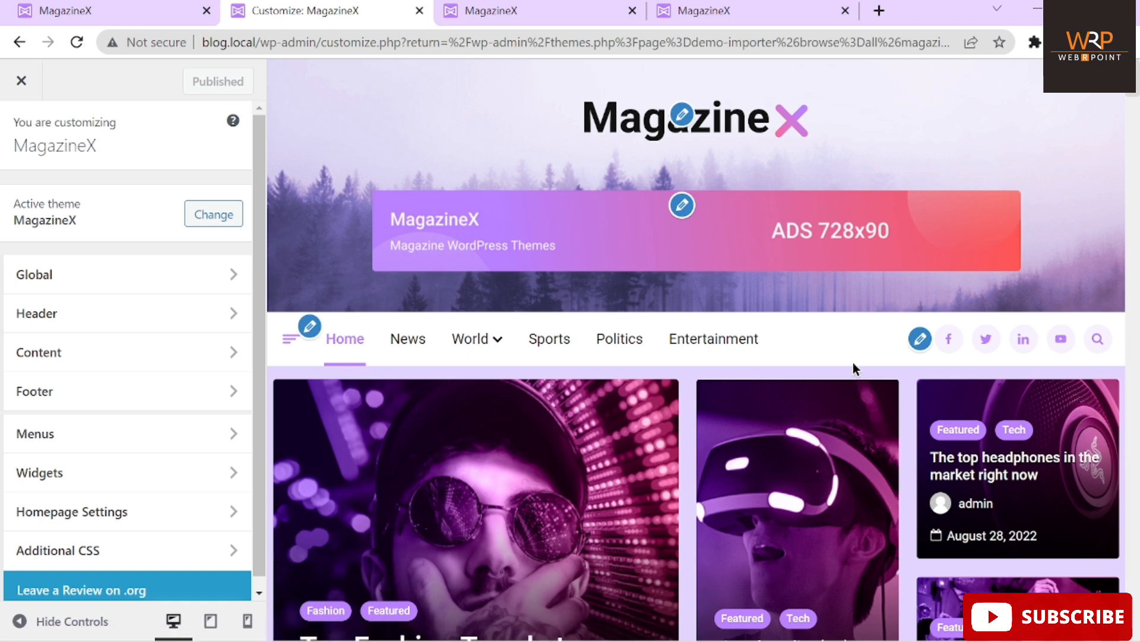
{"action": "key", "text": "ctrl+minus"}
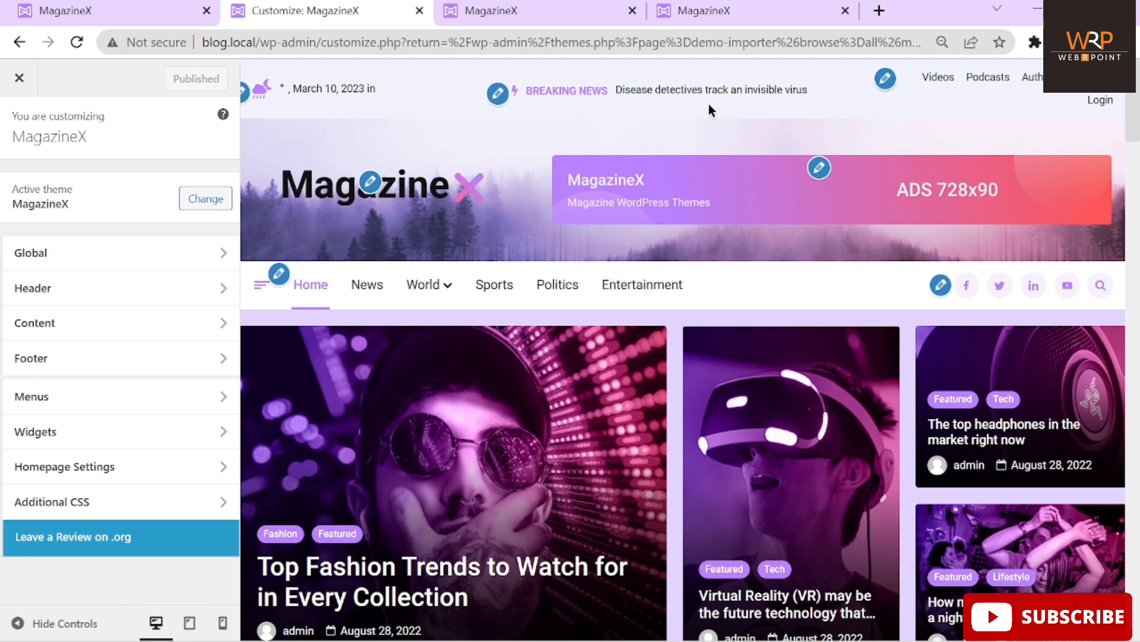
Edit the header's date and weather widget, dismiss the welcome, and view its Transform options
{"action": "left_click", "coordinate": [244, 92]}
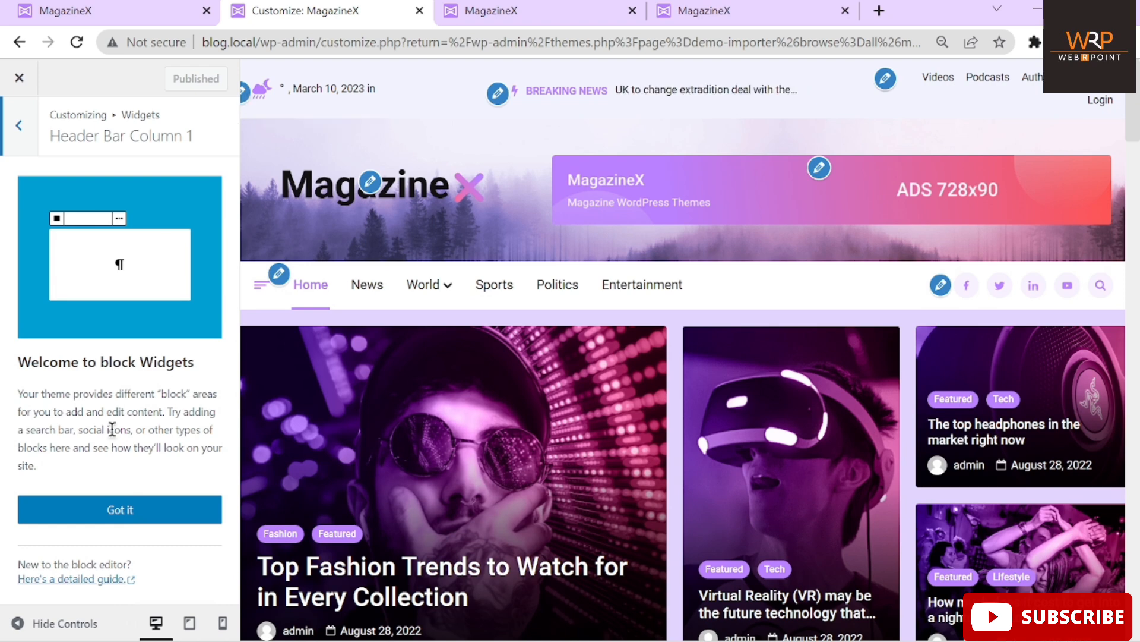
{"action": "left_click", "coordinate": [109, 509]}
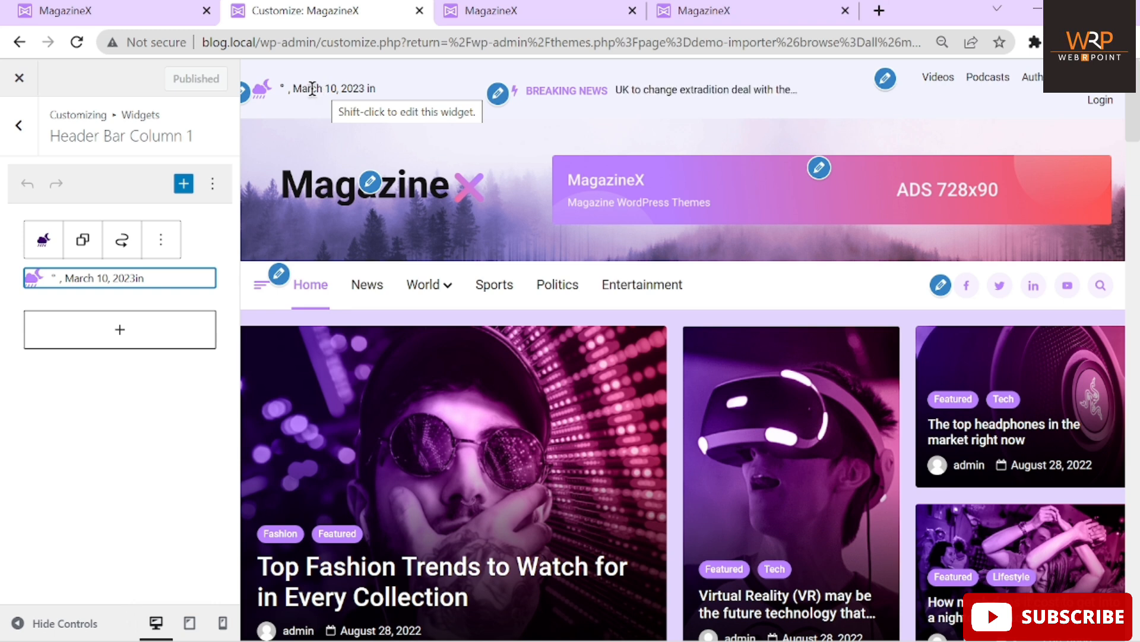
{"action": "left_click", "coordinate": [41, 247]}
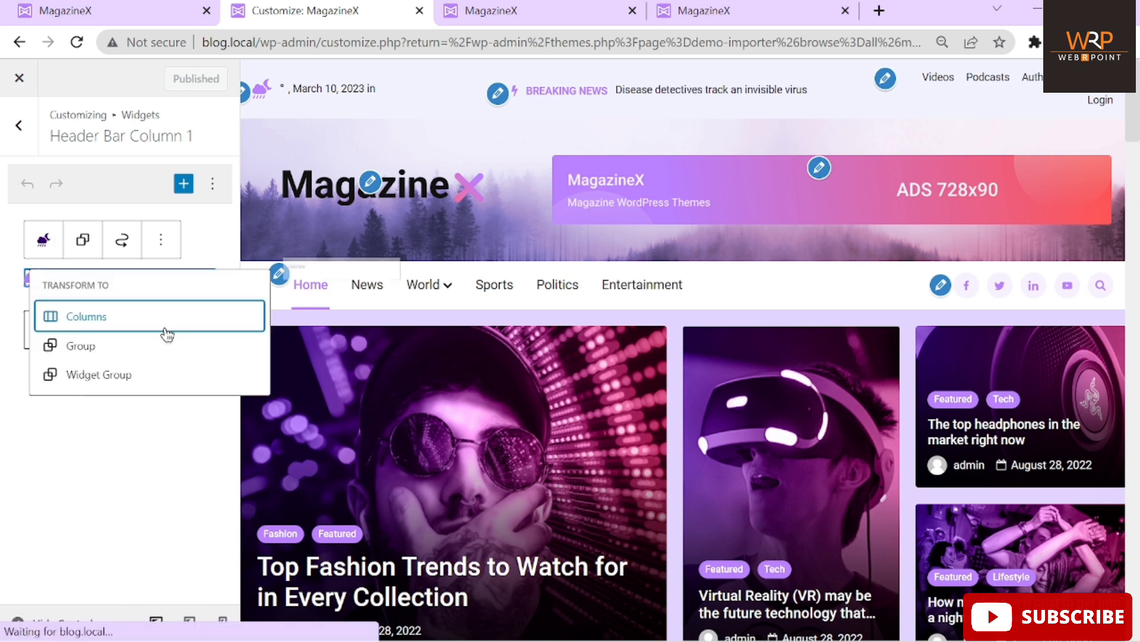
{"action": "left_click", "coordinate": [2, 447]}
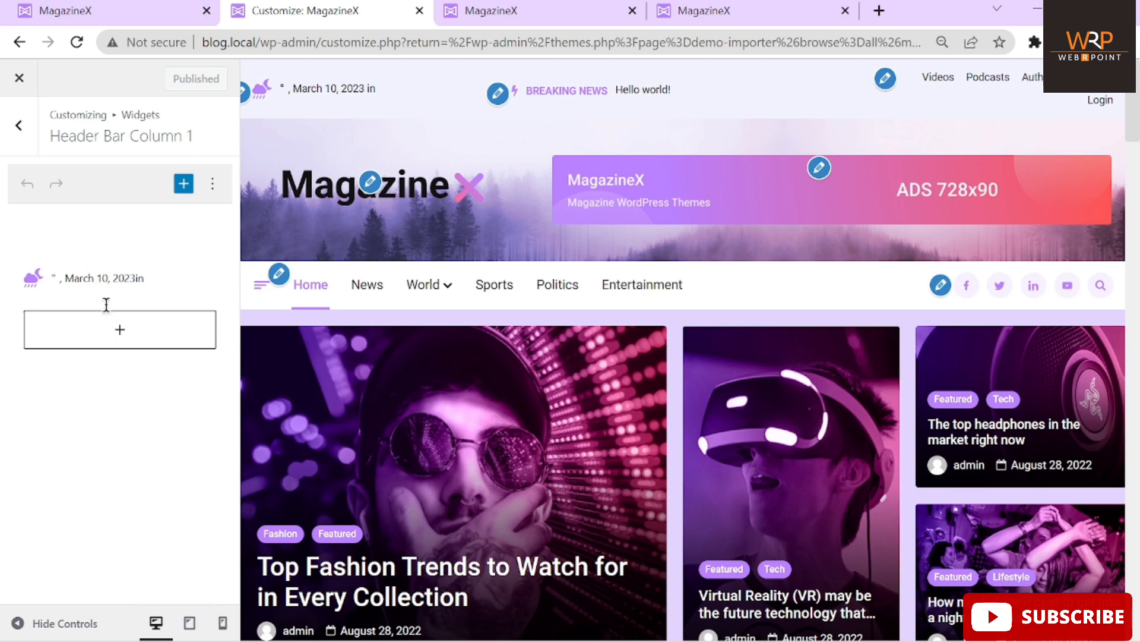
{"action": "left_click", "coordinate": [100, 275]}
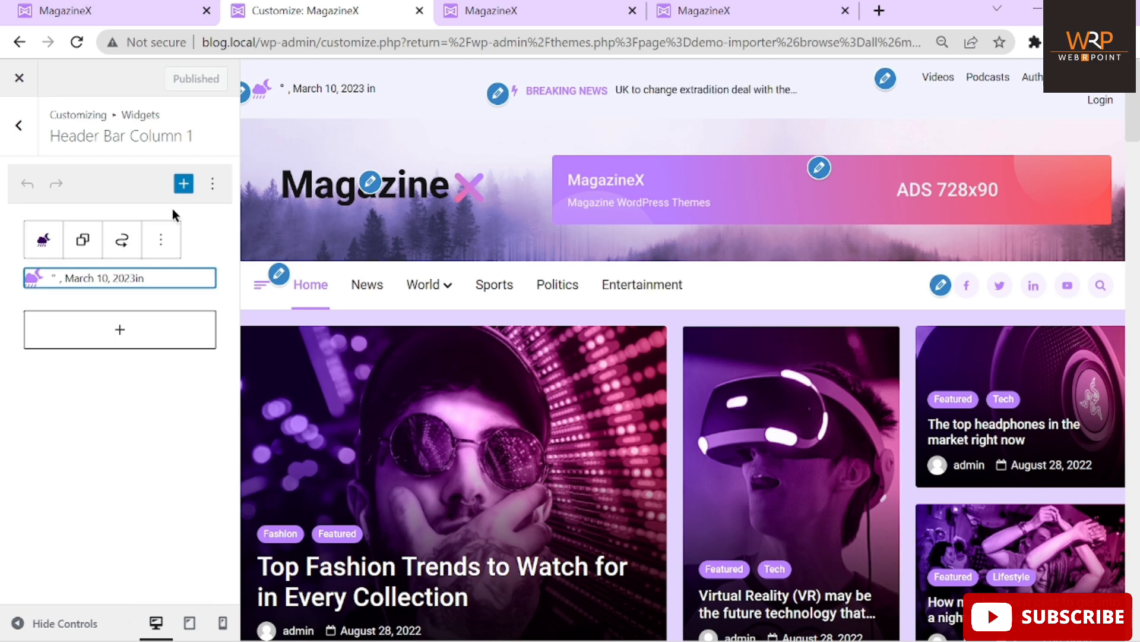
Check the widget editor's Options menu and reselect the date and weather block
{"action": "right_click", "coordinate": [160, 245]}
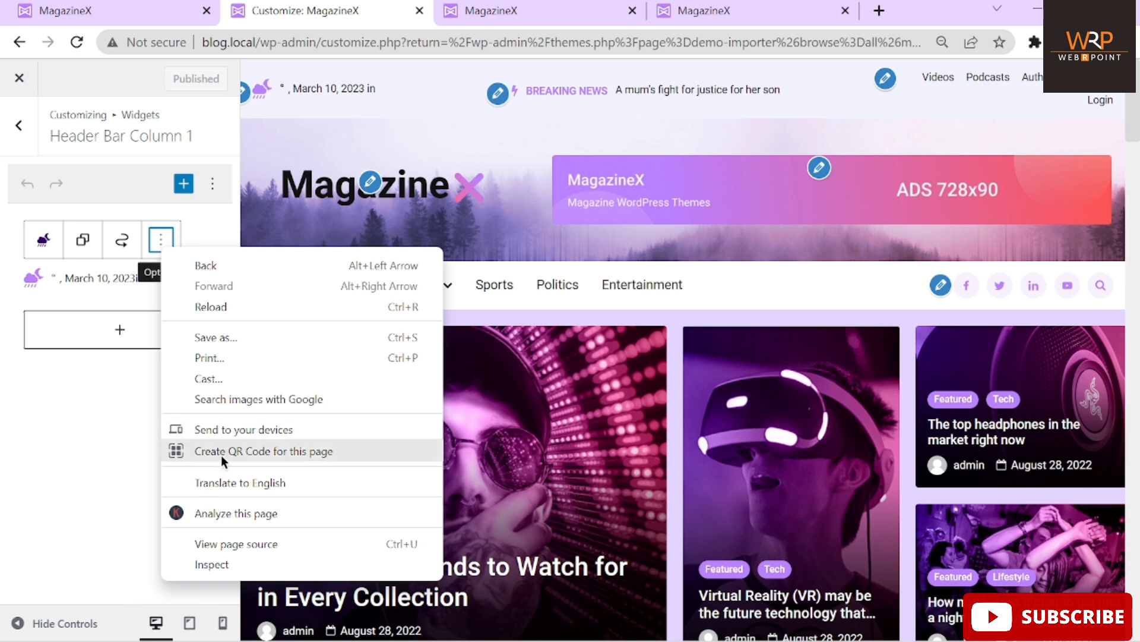
{"action": "left_click", "coordinate": [88, 469]}
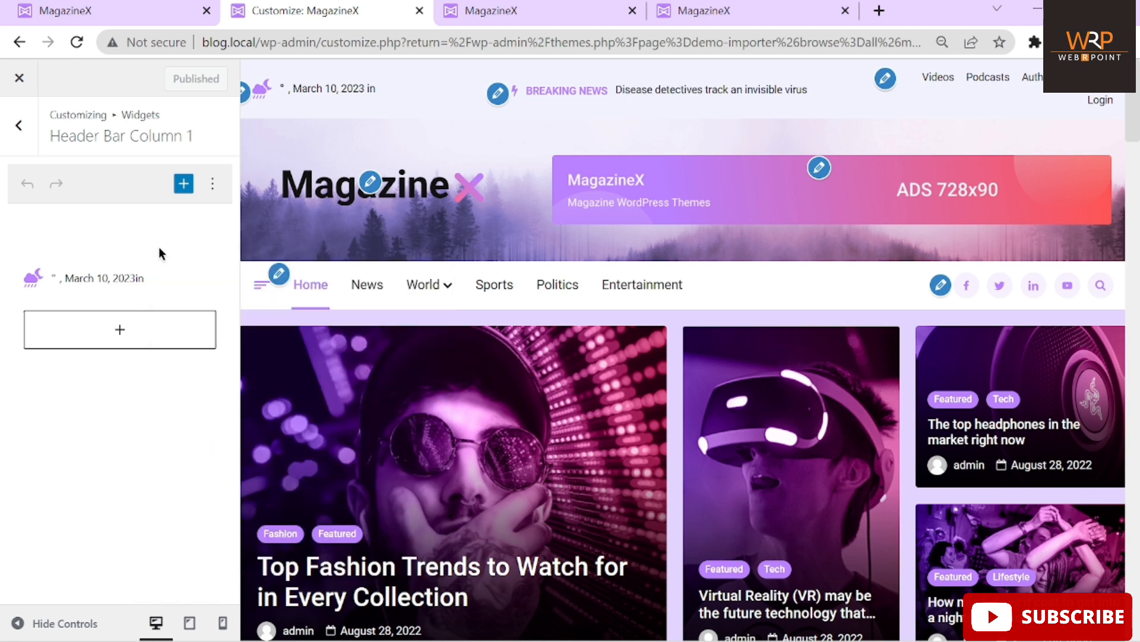
{"action": "left_click", "coordinate": [215, 184]}
{"action": "left_click", "coordinate": [216, 184]}
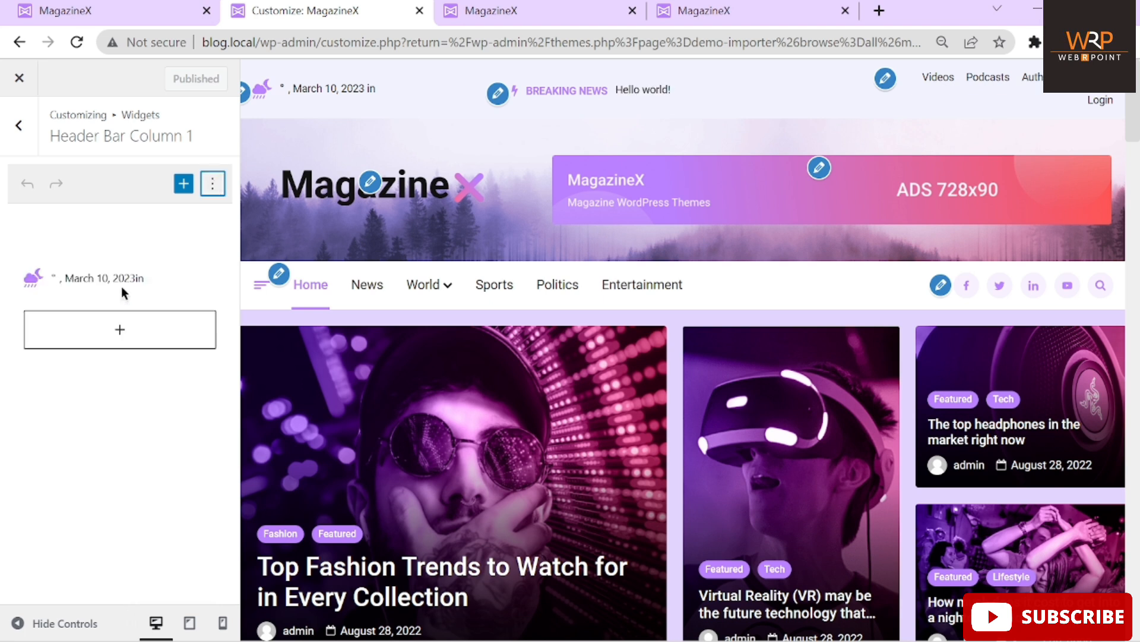
{"action": "left_click", "coordinate": [103, 277]}
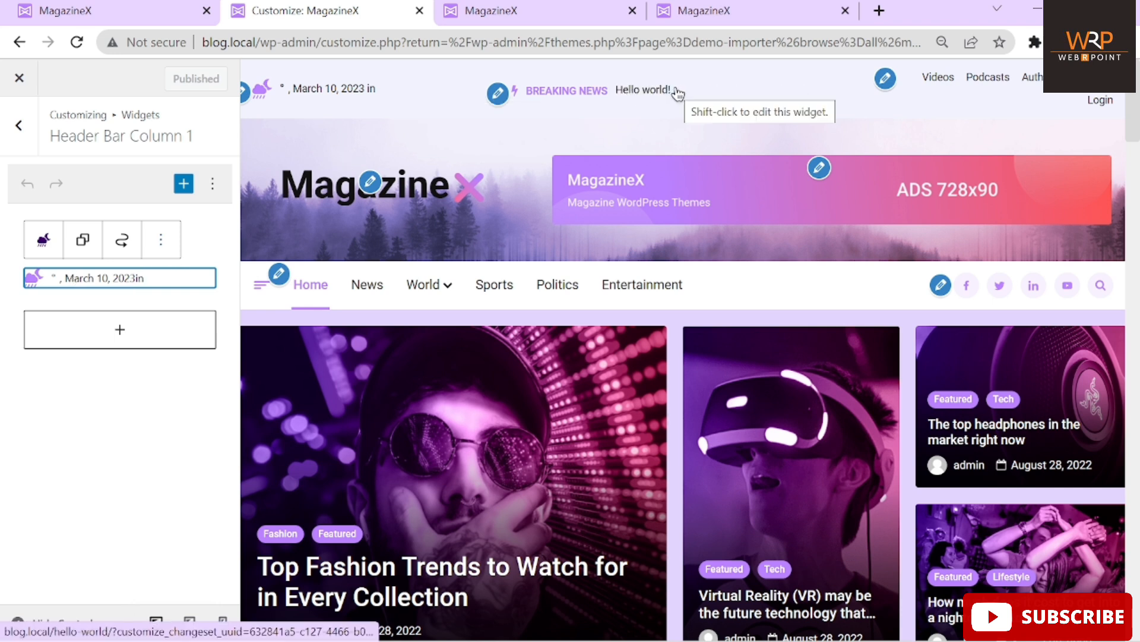
Inspect the Breaking News block's Transform options in the Customizer's Header Bar Column 2
{"action": "left_click", "coordinate": [499, 94]}
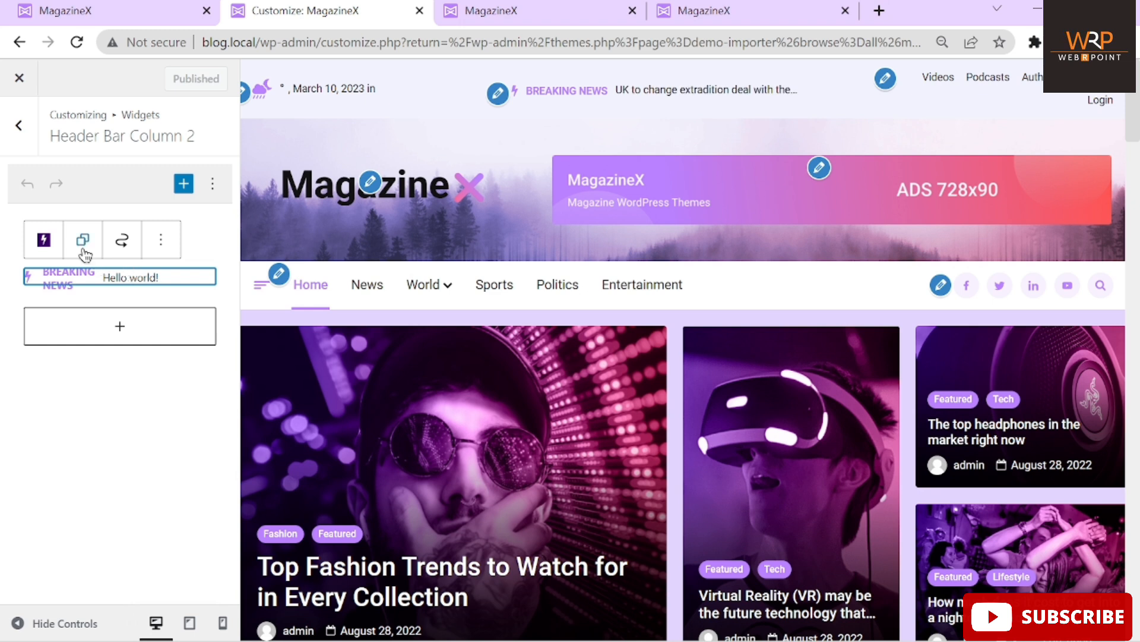
{"action": "left_click", "coordinate": [43, 245]}
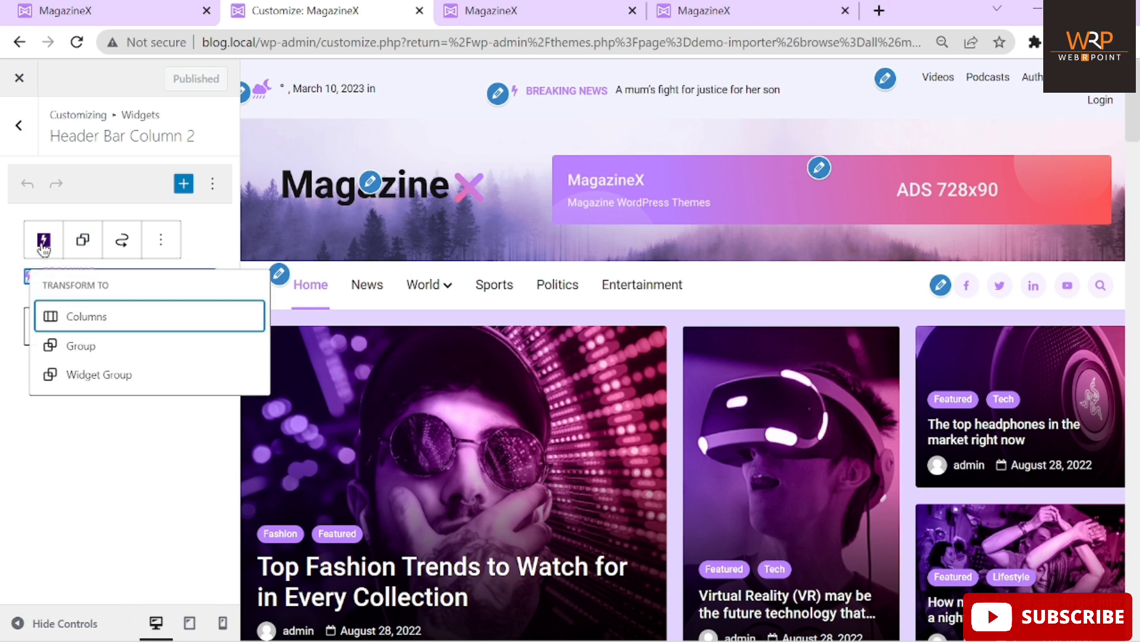
{"action": "left_click", "coordinate": [95, 542]}
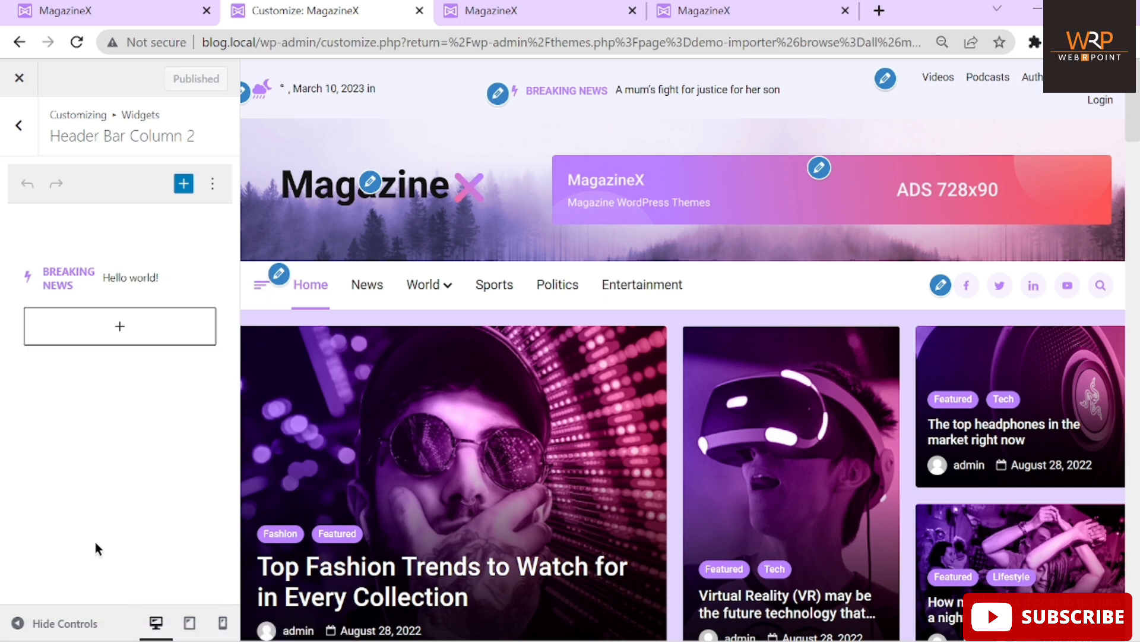
{"action": "left_click", "coordinate": [60, 278]}
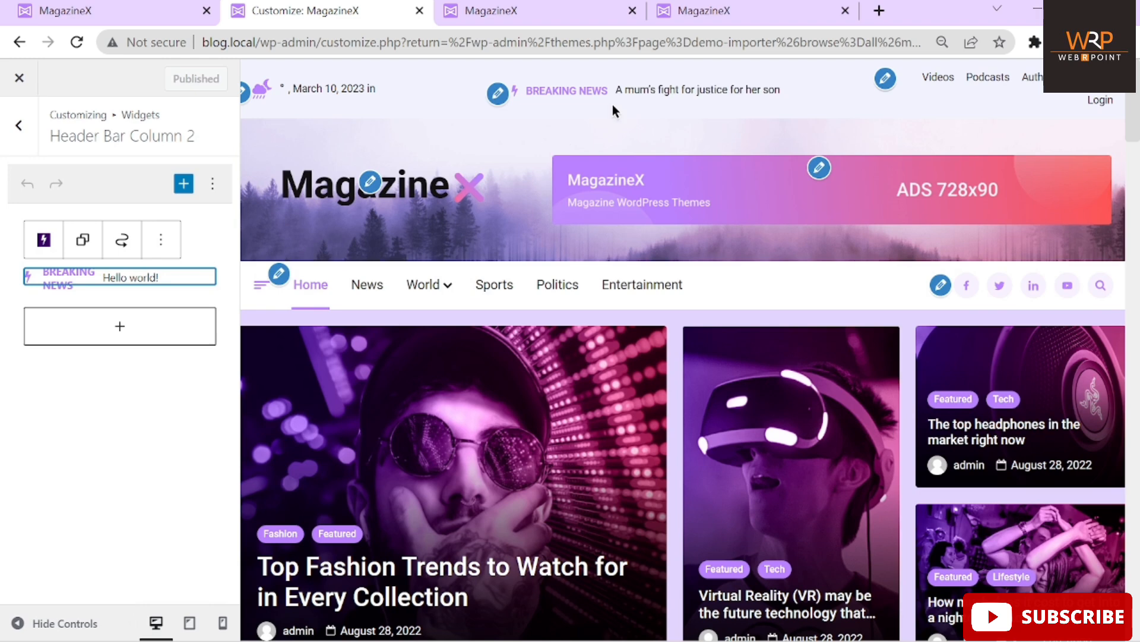
{"action": "left_click", "coordinate": [530, 13]}
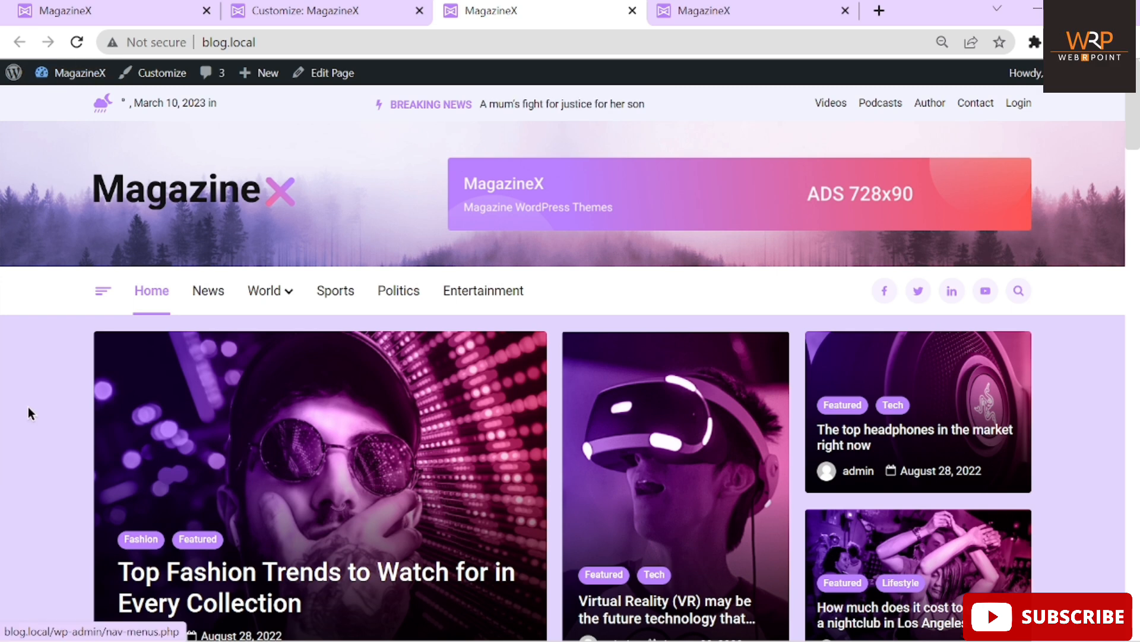
Reload the front page and set the browser zoom to 90%
{"action": "left_click", "coordinate": [77, 42]}
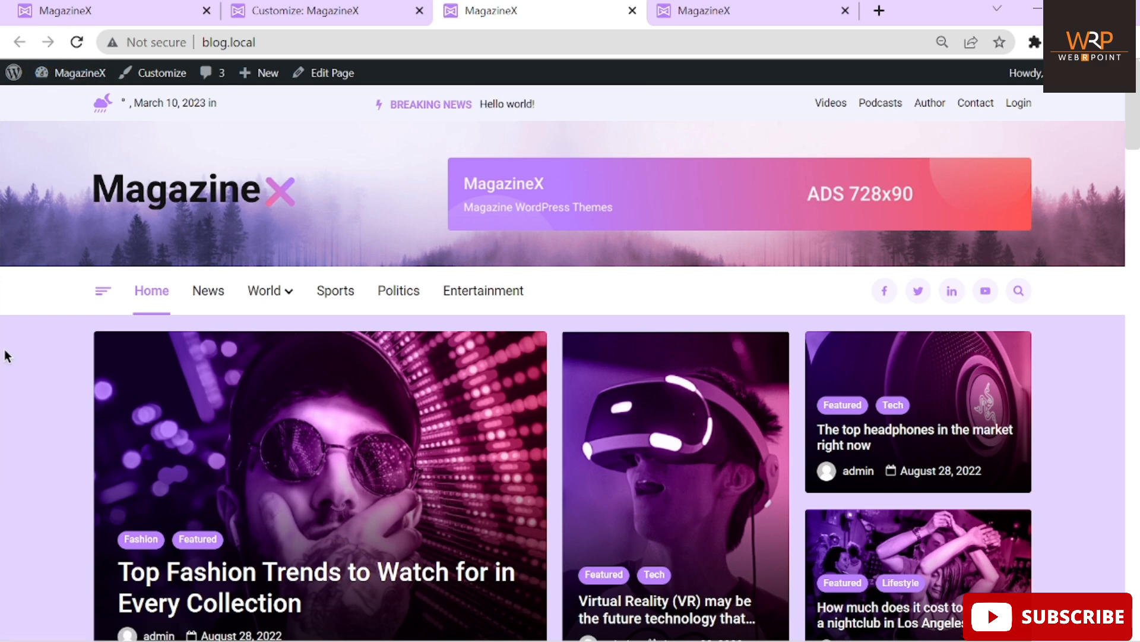
{"action": "key", "text": "ctrl+minus"}
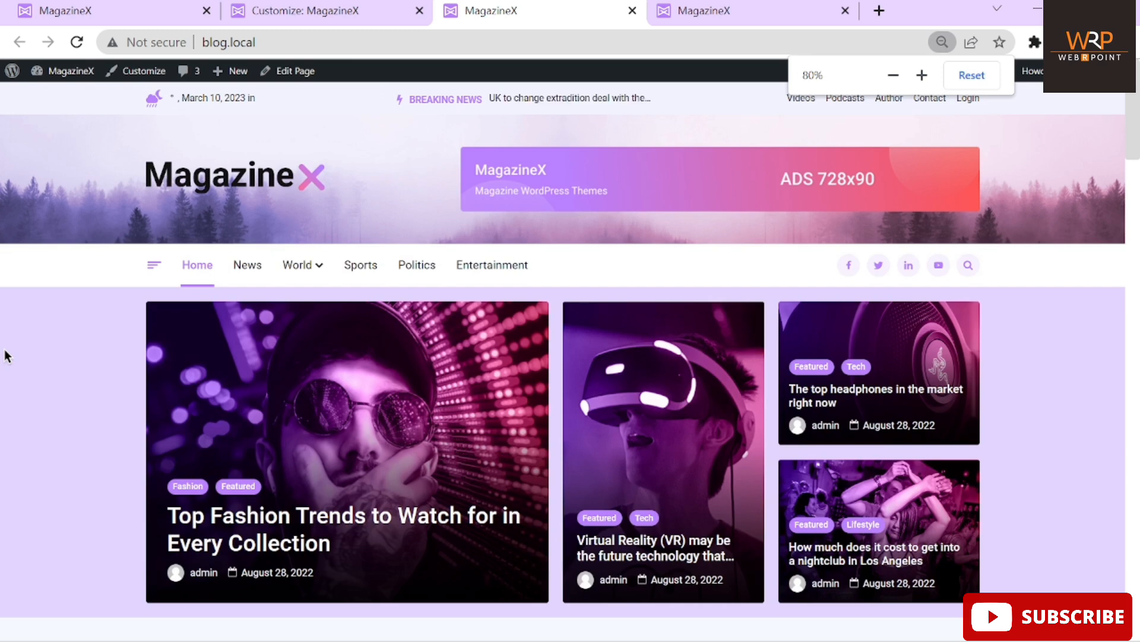
{"action": "key", "text": "ctrl+minus"}
{"action": "key", "text": "ctrl+0"}
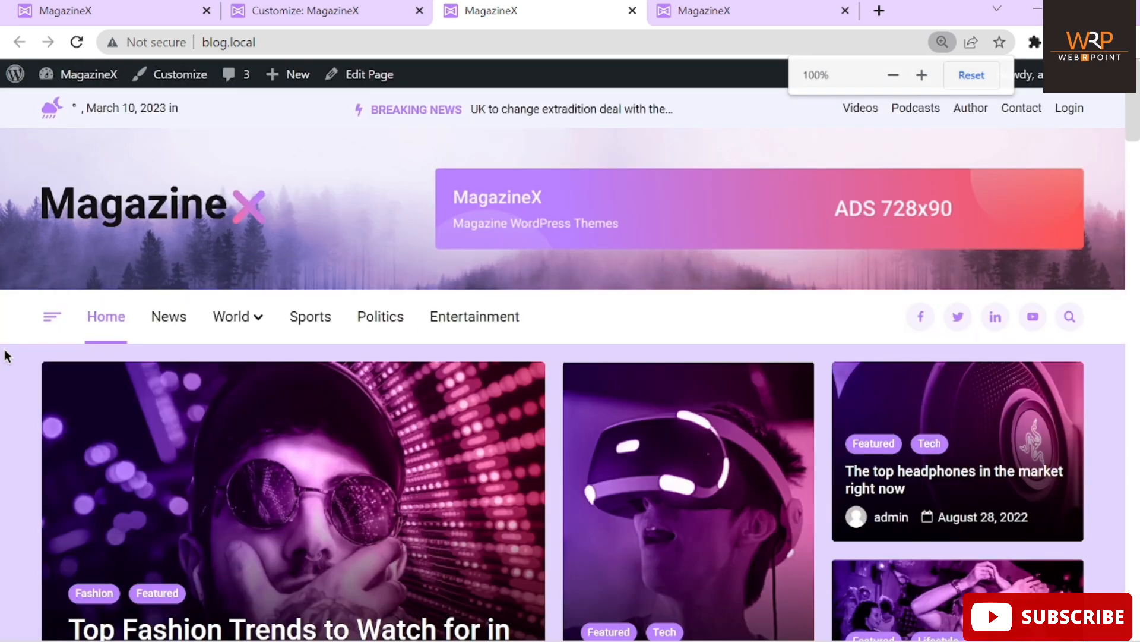
{"action": "key", "text": "ctrl+minus"}
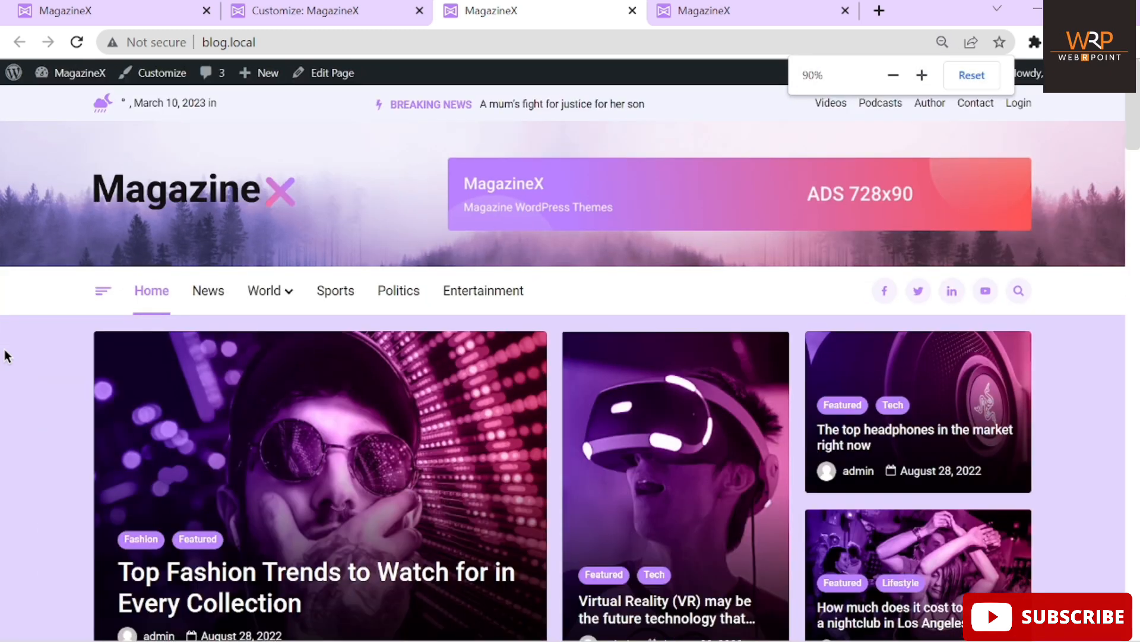
Go to the Dashboard from the admin bar's MagazineX menu, briefly checking the Customizer tab
{"action": "mouse_move", "coordinate": [83, 69]}
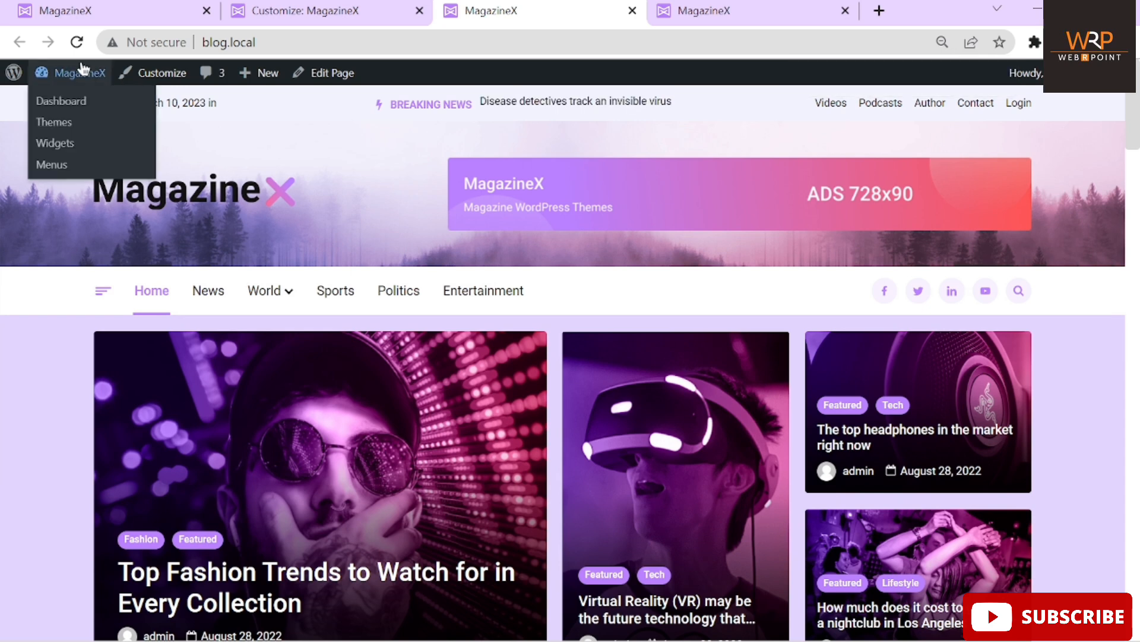
{"action": "left_click", "coordinate": [69, 106]}
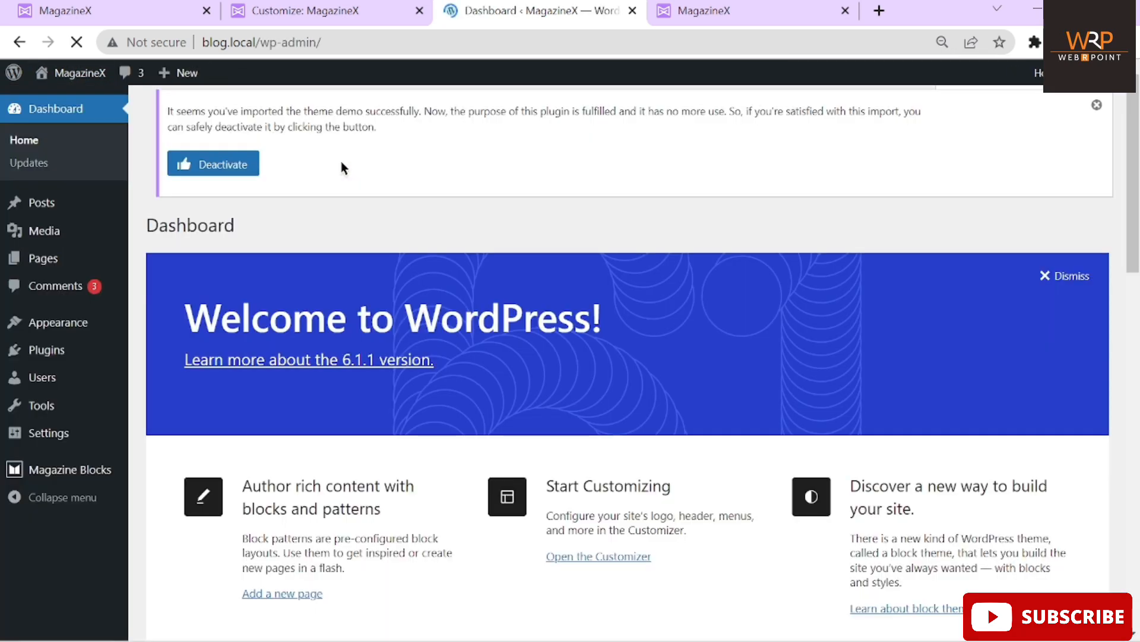
{"action": "left_click", "coordinate": [334, 23]}
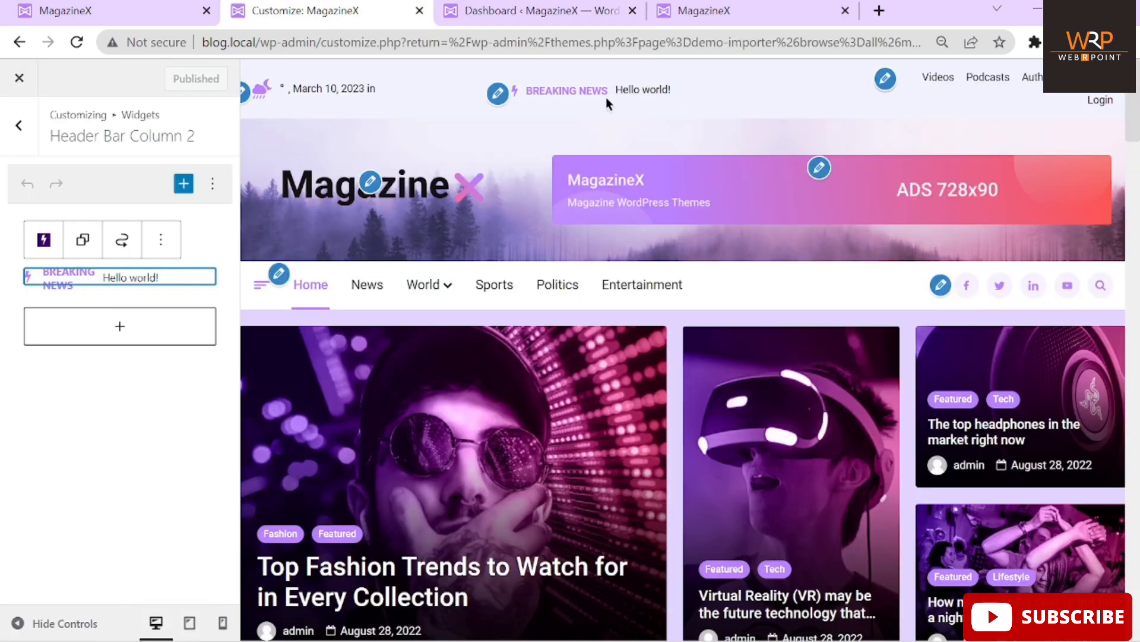
{"action": "left_click", "coordinate": [514, 13]}
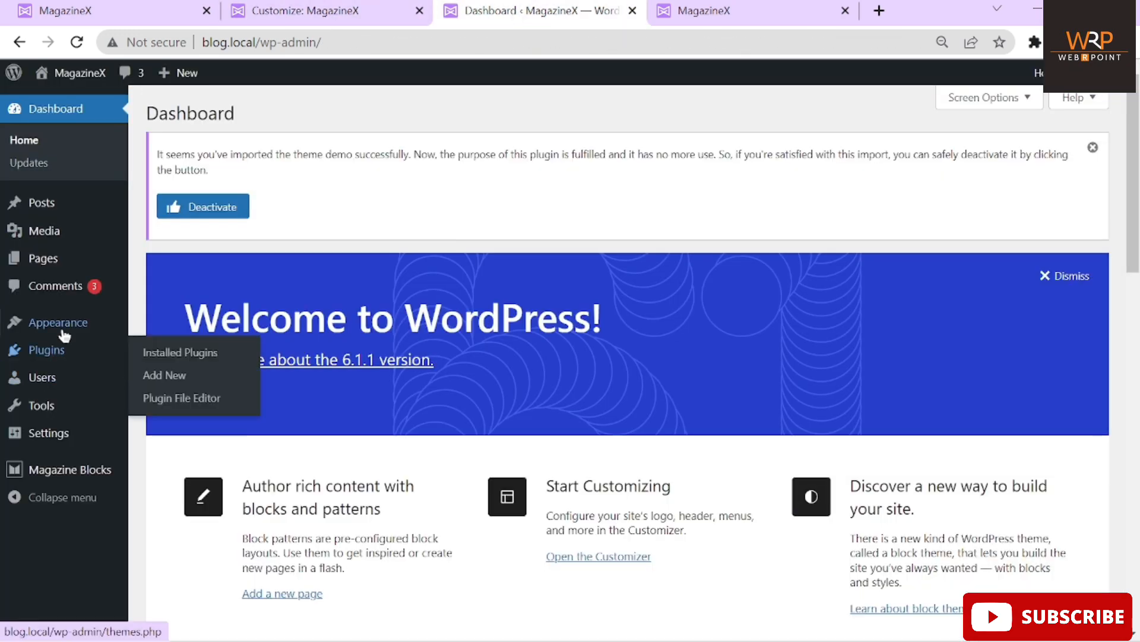
Open Appearance > Widgets, dismiss the welcome dialog, and compare with the homepage tab
{"action": "mouse_move", "coordinate": [59, 324]}
{"action": "left_click", "coordinate": [156, 374]}
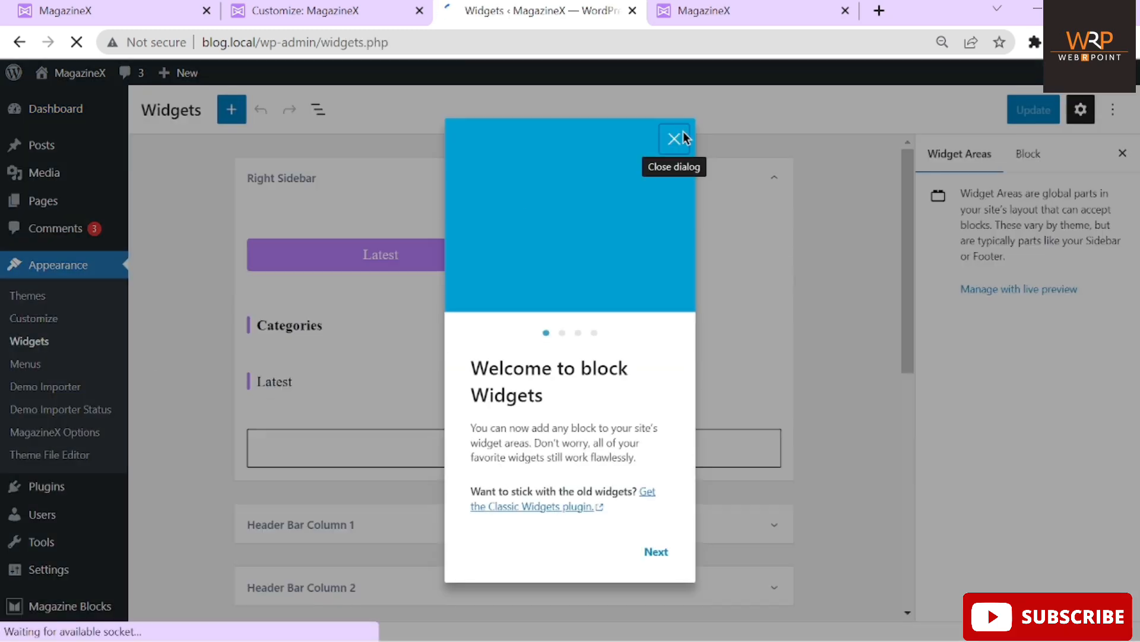
{"action": "left_click", "coordinate": [675, 140]}
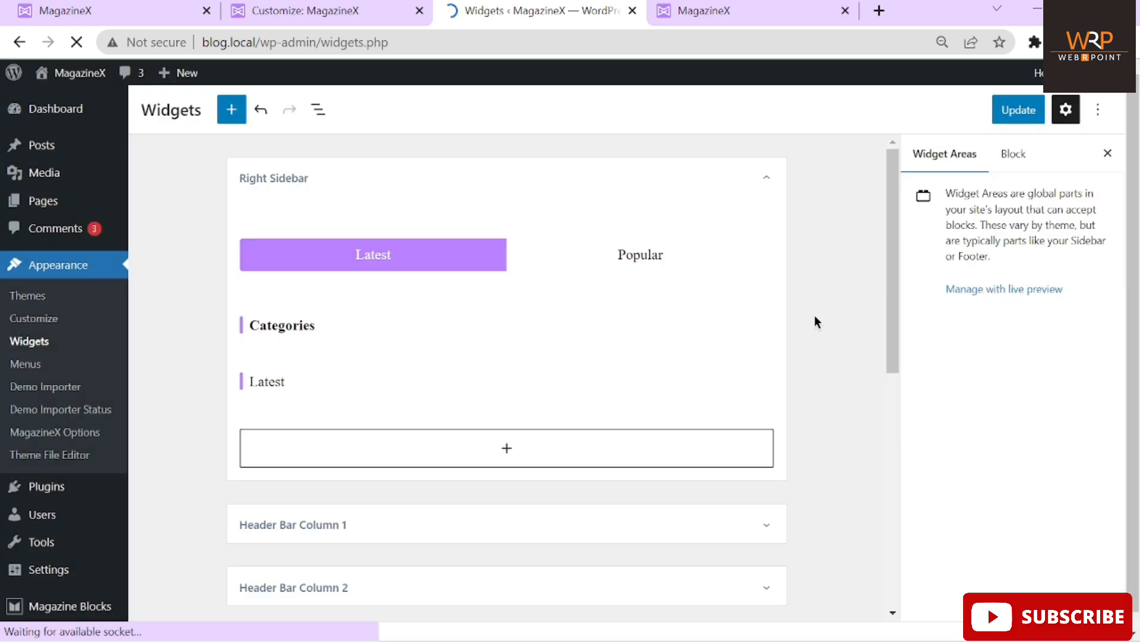
{"action": "left_click", "coordinate": [696, 12]}
{"action": "scroll", "coordinate": [821, 395], "scroll_direction": "down", "scroll_amount": 5}
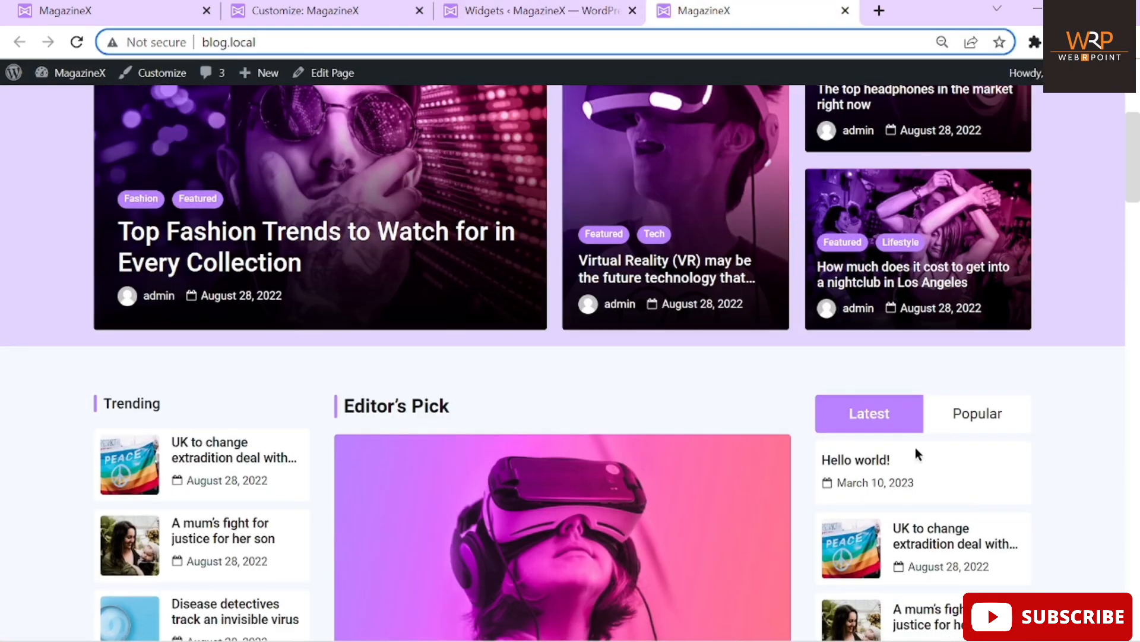
{"action": "left_click", "coordinate": [503, 12]}
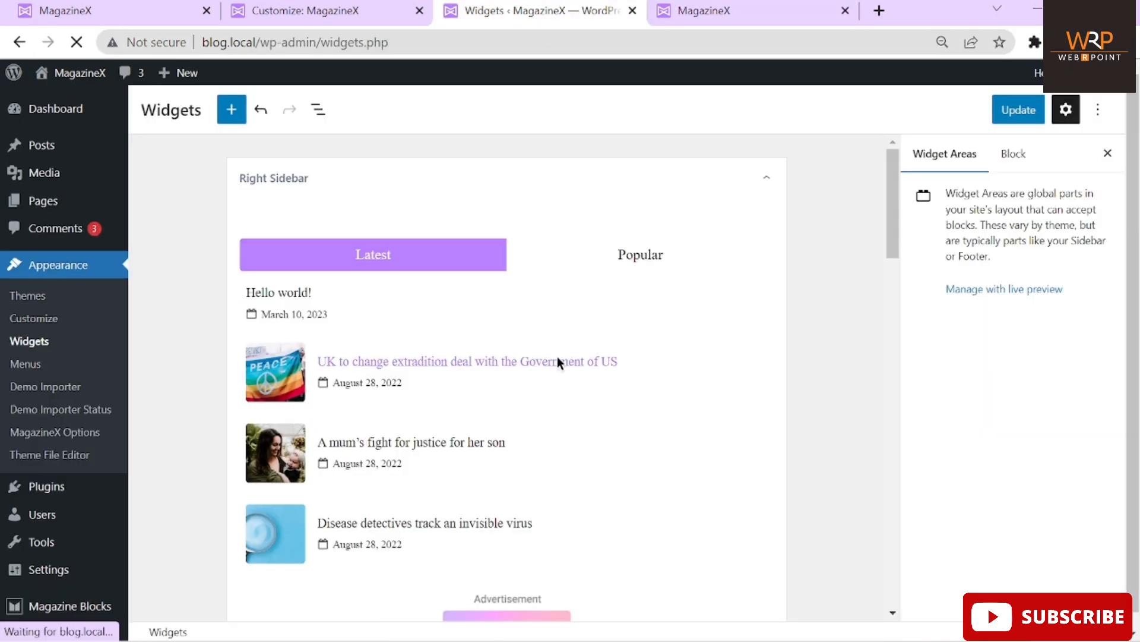
Toggle the Popular/Latest posts tab widget, then scroll down to Header Bar Column 1
{"action": "left_click", "coordinate": [620, 262]}
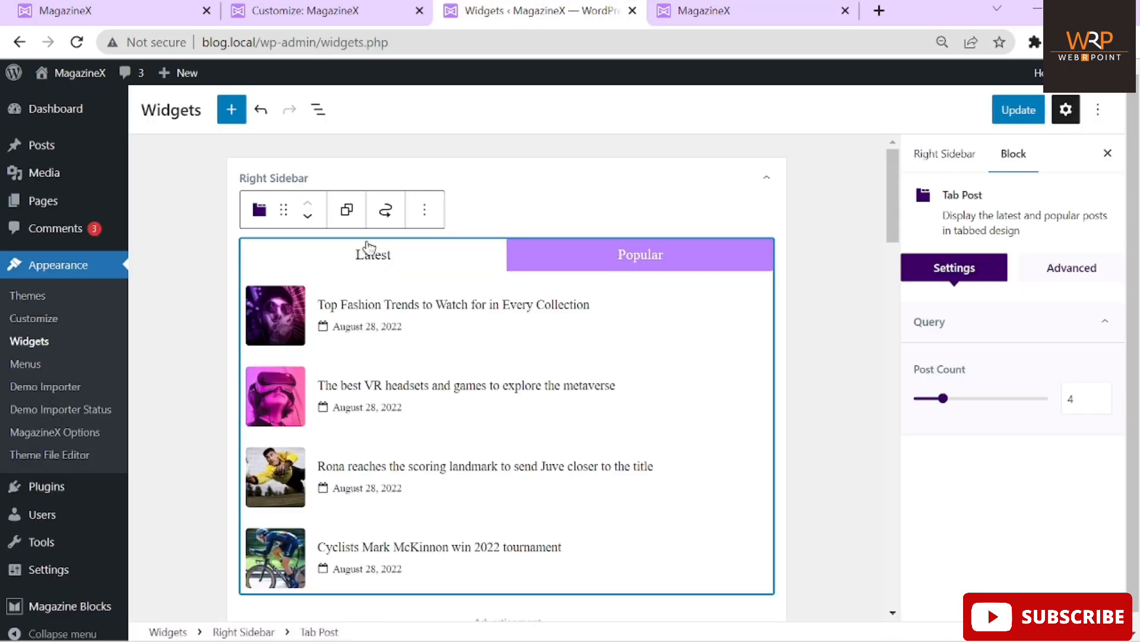
{"action": "left_click", "coordinate": [364, 248]}
{"action": "scroll", "coordinate": [840, 392], "scroll_direction": "down", "scroll_amount": 10}
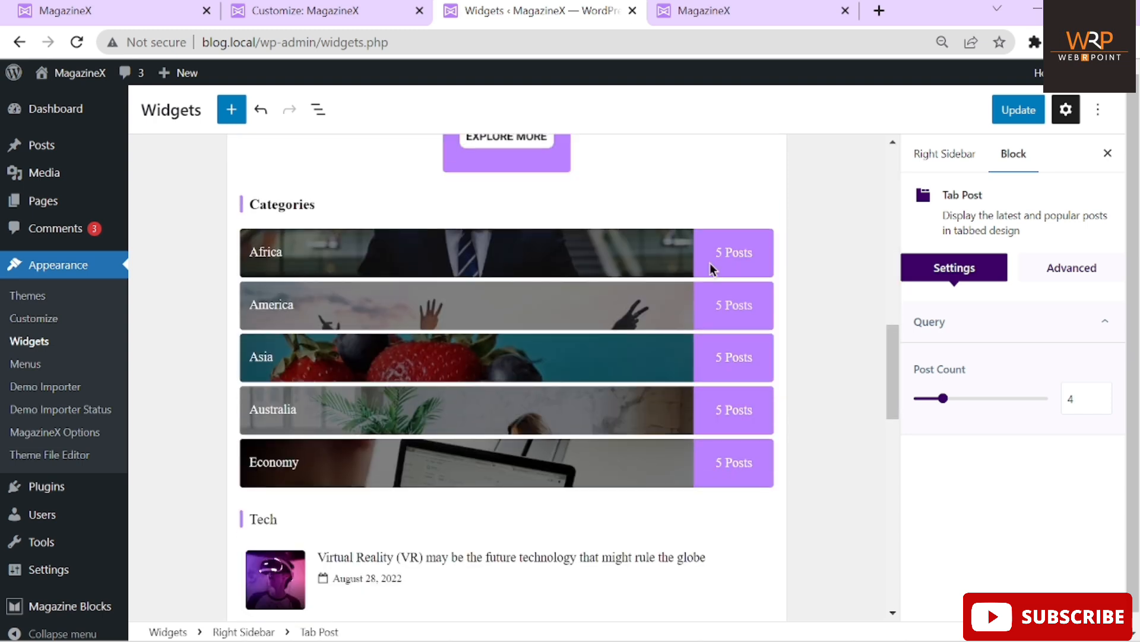
{"action": "scroll", "coordinate": [830, 486], "scroll_direction": "down", "scroll_amount": 5}
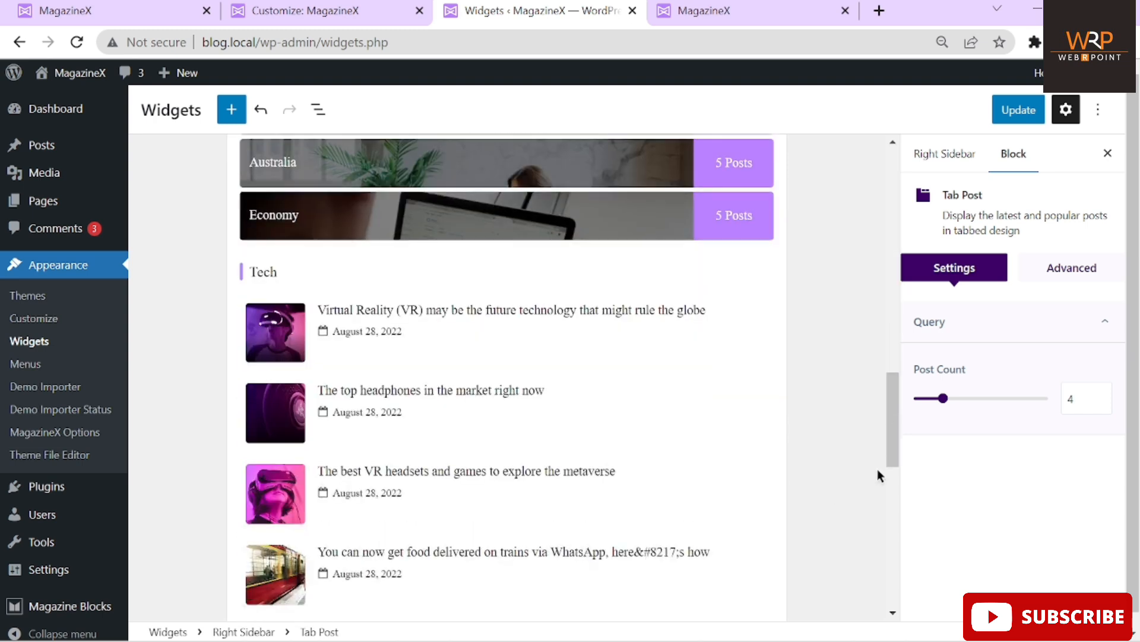
{"action": "scroll", "coordinate": [878, 469], "scroll_direction": "down", "scroll_amount": 3}
{"action": "scroll", "coordinate": [878, 468], "scroll_direction": "down", "scroll_amount": 5}
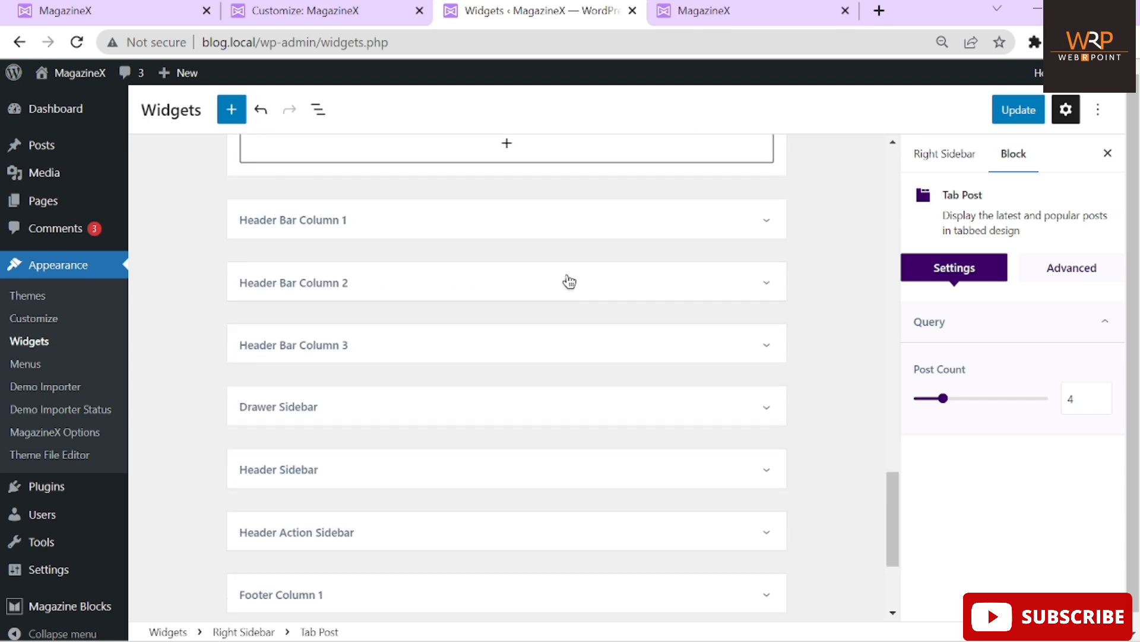
{"action": "left_click", "coordinate": [317, 231]}
Expand Header Bar Columns 1 and 2, reviewing Date & Weather's Advanced options and the News Ticker
{"action": "left_click", "coordinate": [317, 232]}
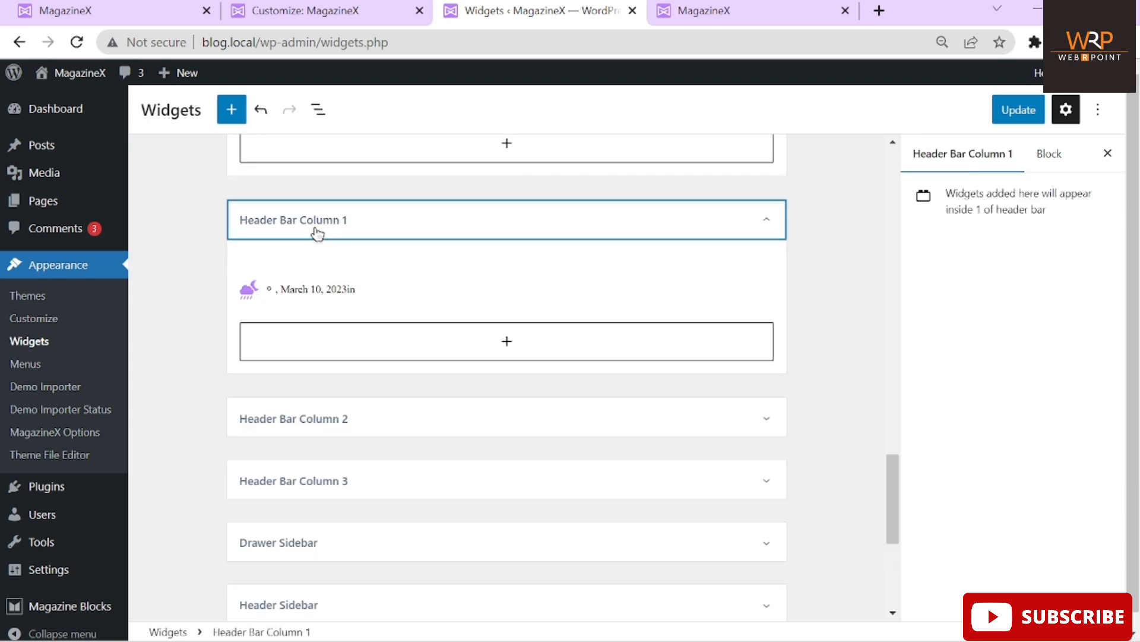
{"action": "left_click", "coordinate": [327, 293]}
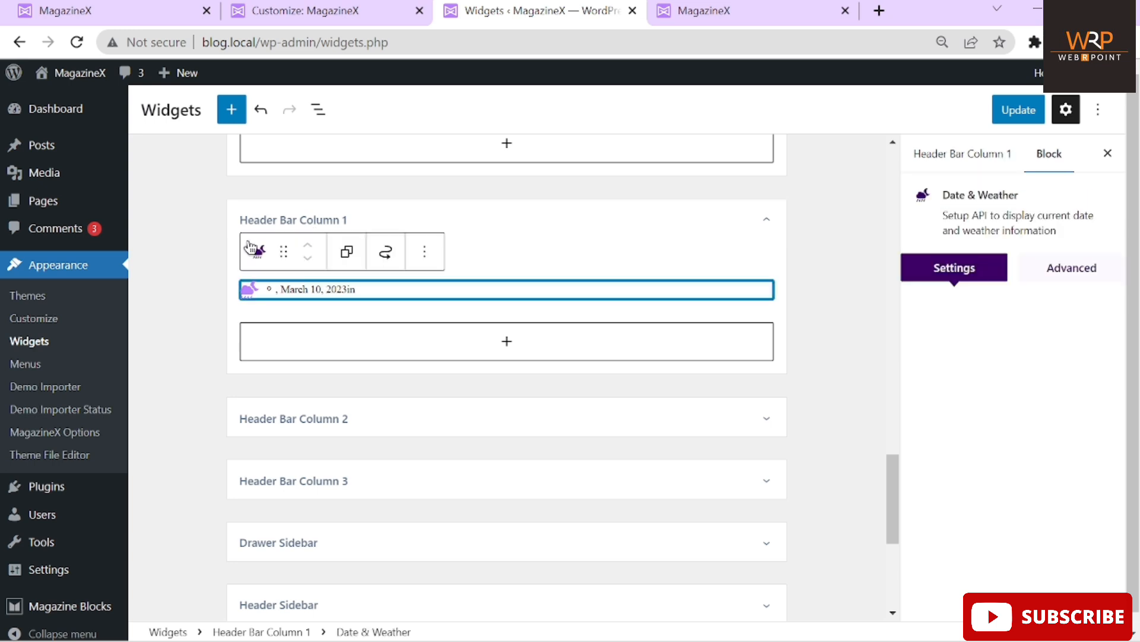
{"action": "scroll", "coordinate": [368, 330], "scroll_direction": "down", "scroll_amount": 1}
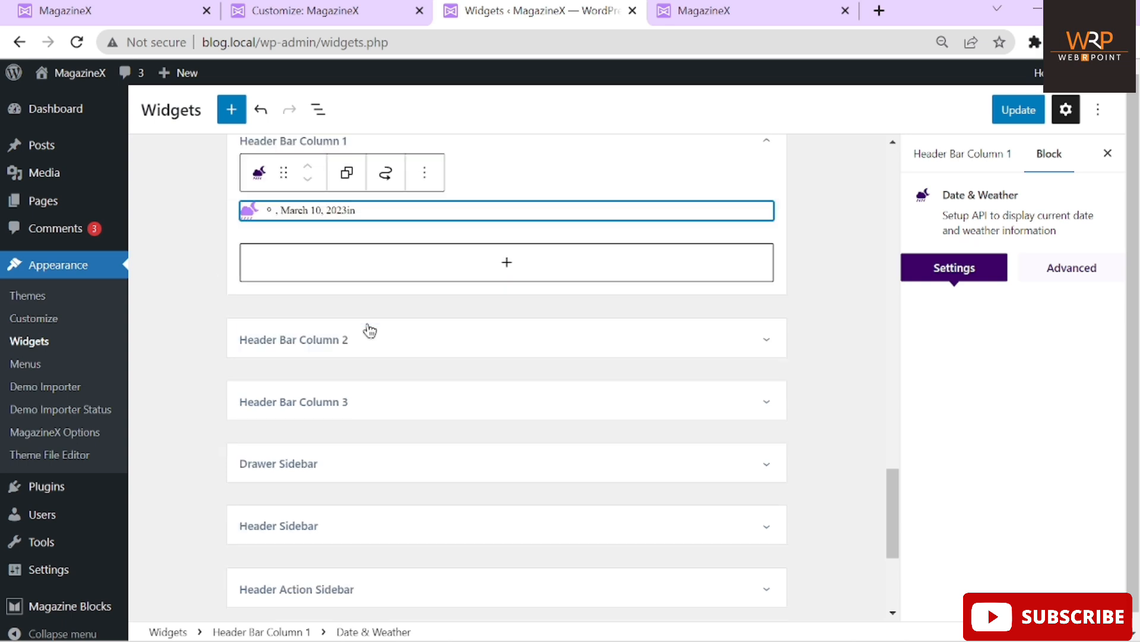
{"action": "left_click", "coordinate": [391, 343]}
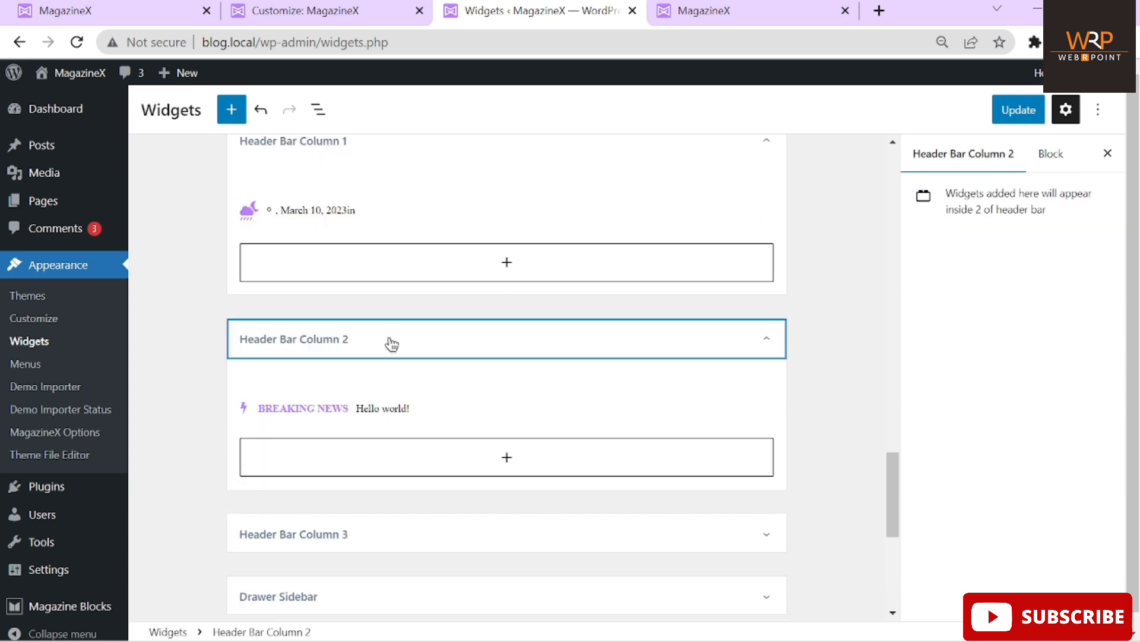
{"action": "left_click", "coordinate": [397, 407]}
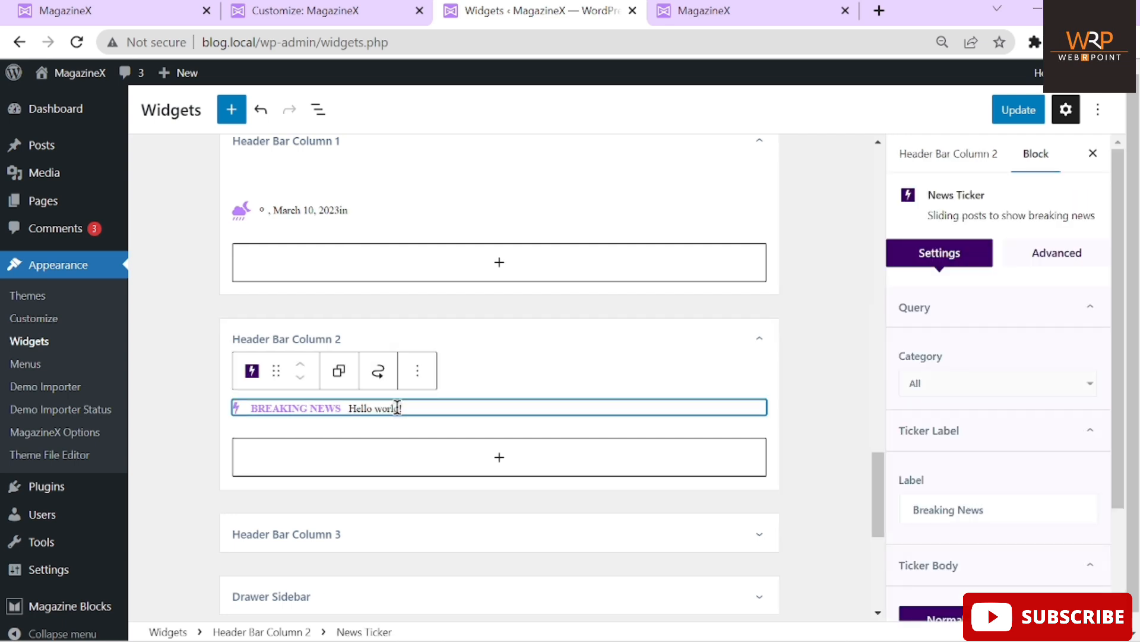
{"action": "left_click", "coordinate": [308, 236]}
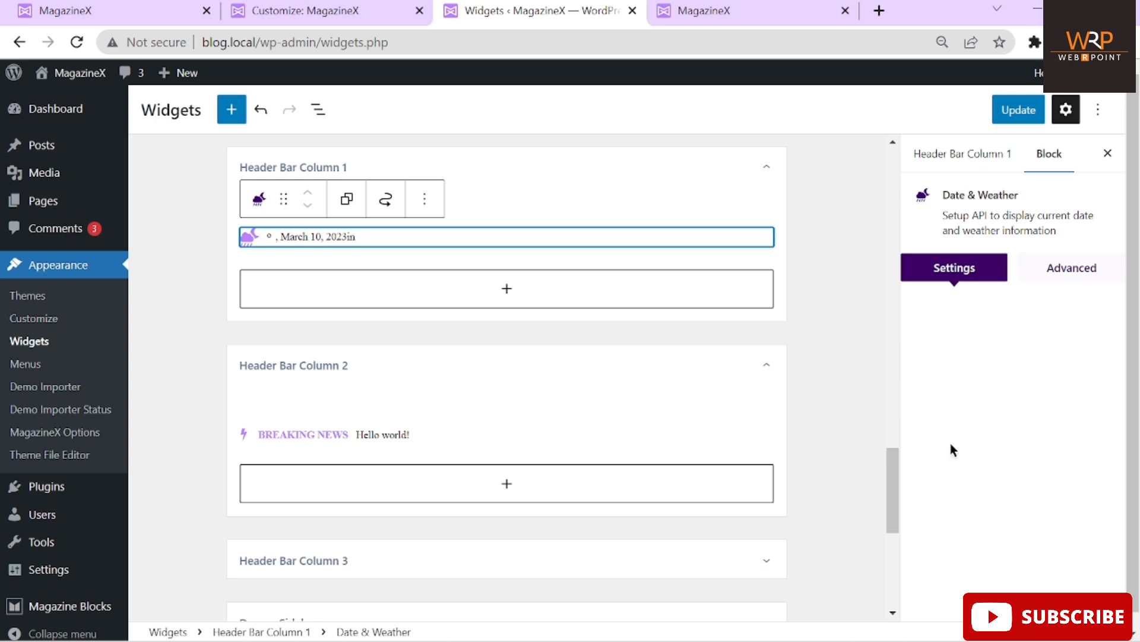
{"action": "left_click", "coordinate": [1069, 274]}
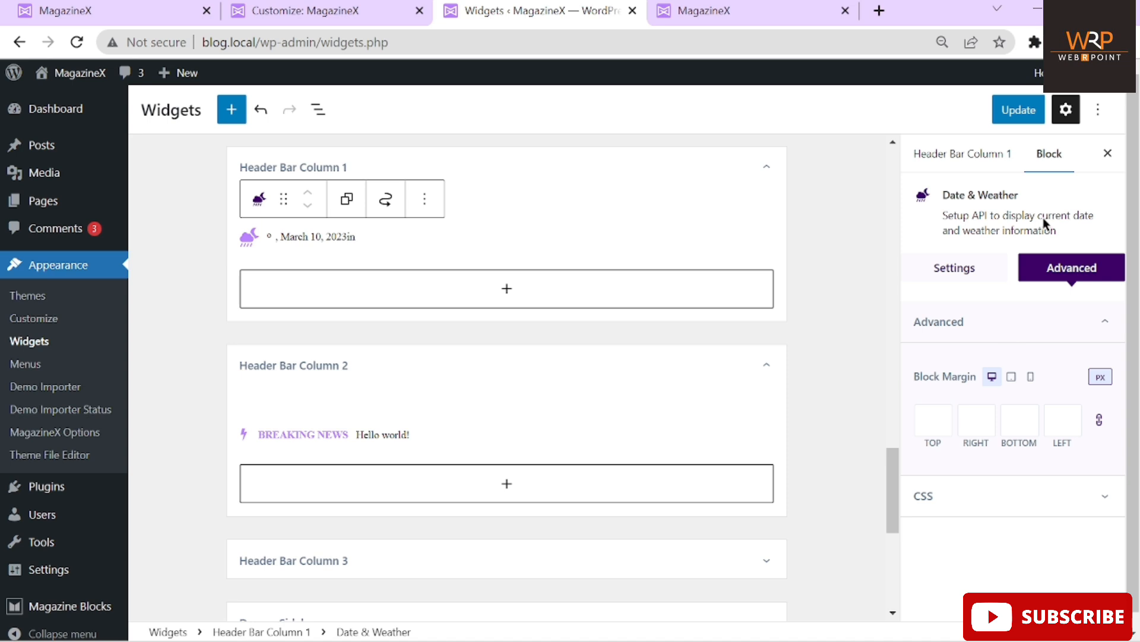
Review the News Ticker settings in Header Bar Column 2: category All, label Breaking News
{"action": "scroll", "coordinate": [494, 308], "scroll_direction": "down", "scroll_amount": 2}
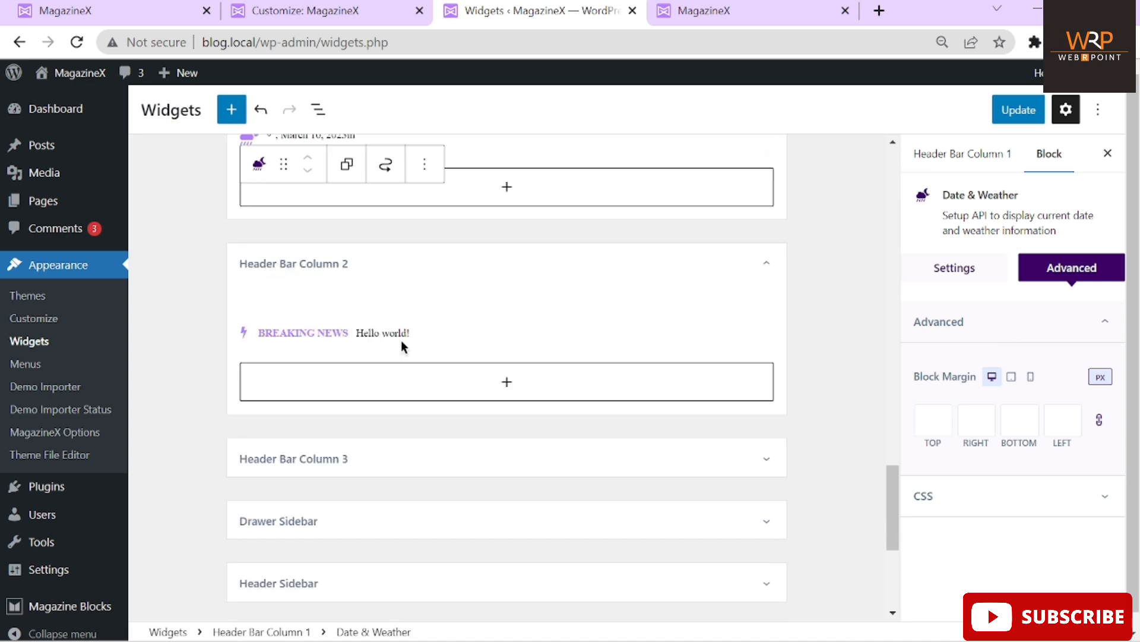
{"action": "left_click", "coordinate": [403, 347]}
{"action": "left_click", "coordinate": [390, 331]}
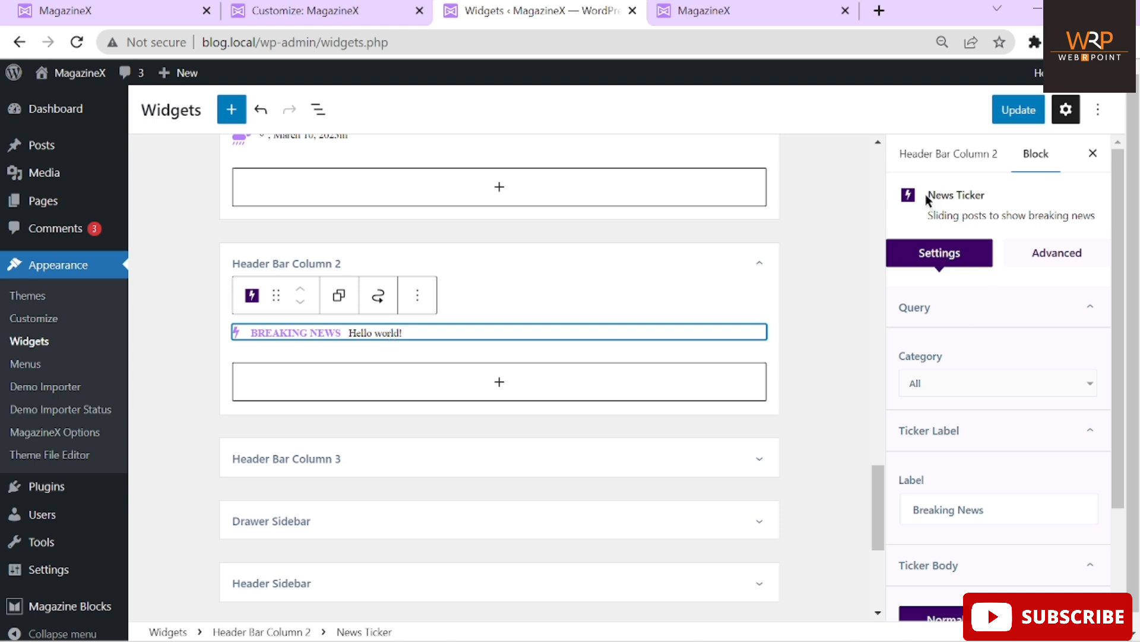
{"action": "left_click_drag", "start_coordinate": [927, 194], "coordinate": [1010, 192]}
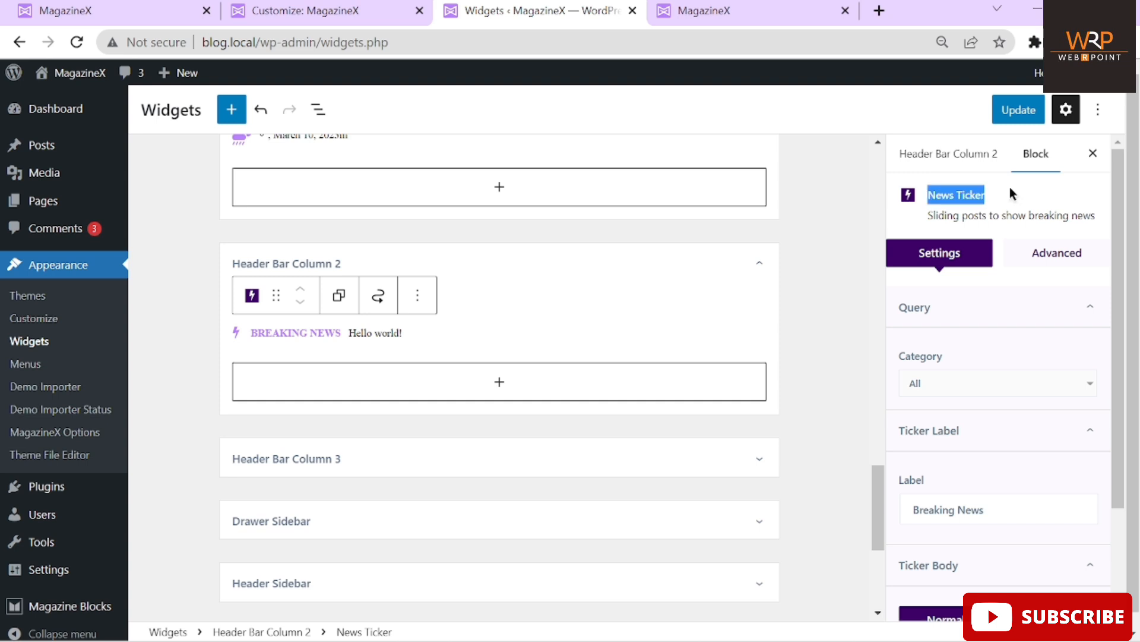
{"action": "scroll", "coordinate": [977, 276], "scroll_direction": "down", "scroll_amount": 2}
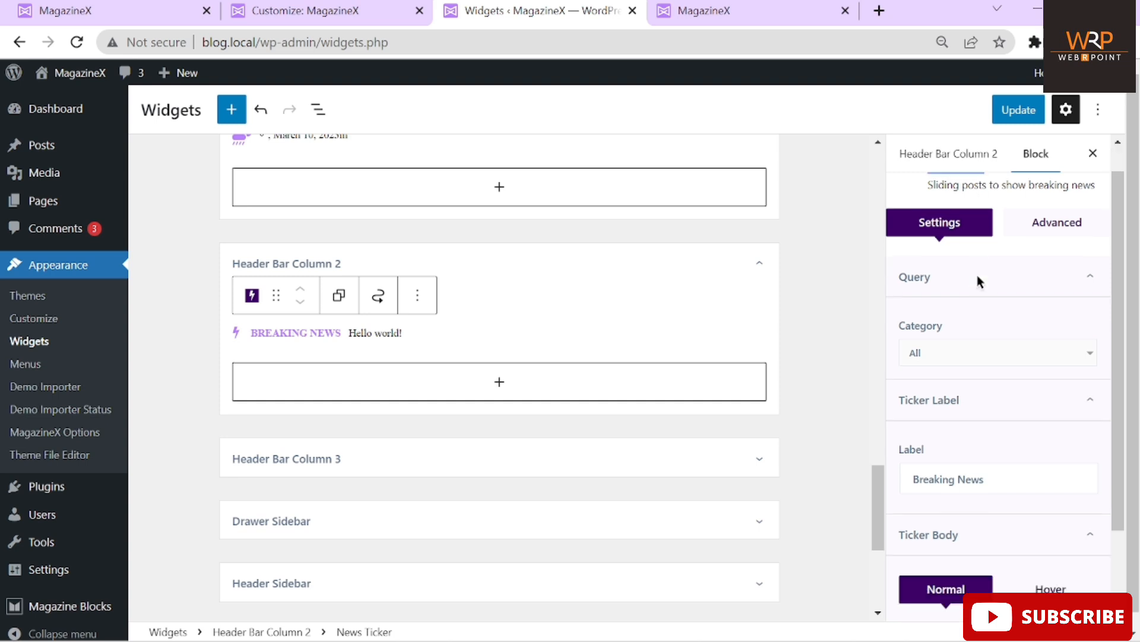
{"action": "scroll", "coordinate": [978, 276], "scroll_direction": "down", "scroll_amount": 1}
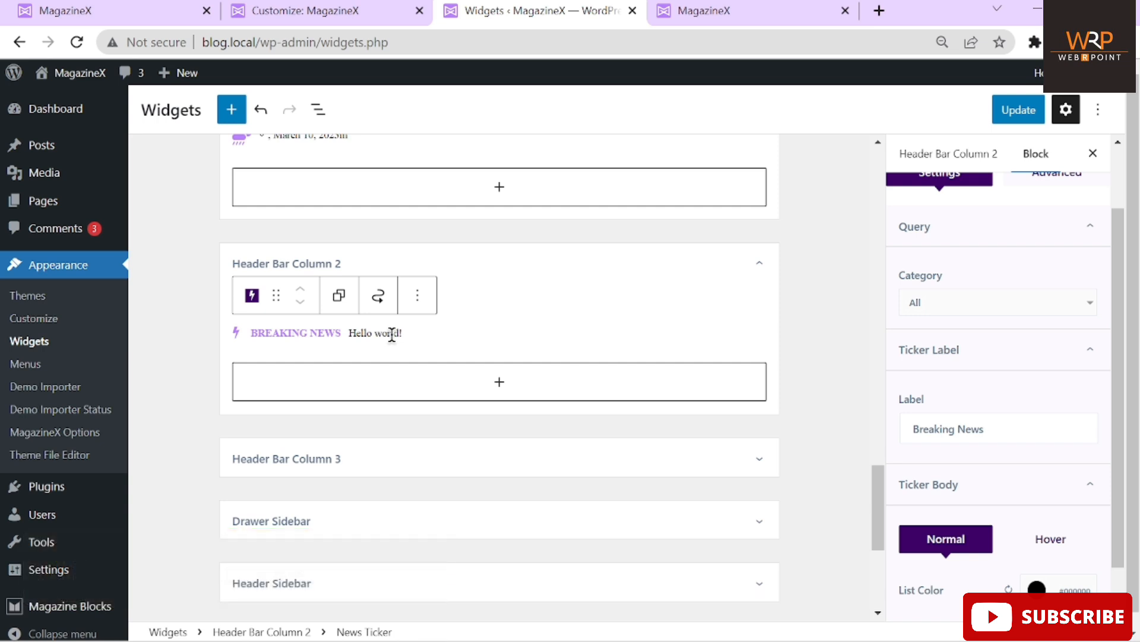
{"action": "right_click", "coordinate": [48, 149]}
Open All Posts in a new tab to review the 72 posts' categories
{"action": "left_click", "coordinate": [112, 163]}
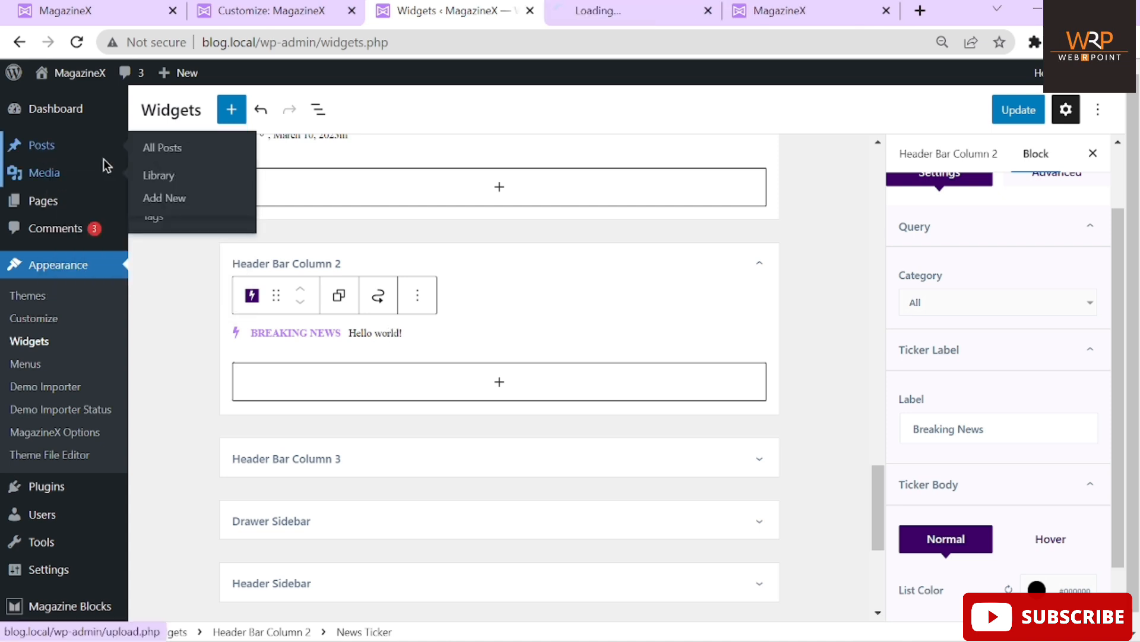
{"action": "left_click", "coordinate": [599, 10]}
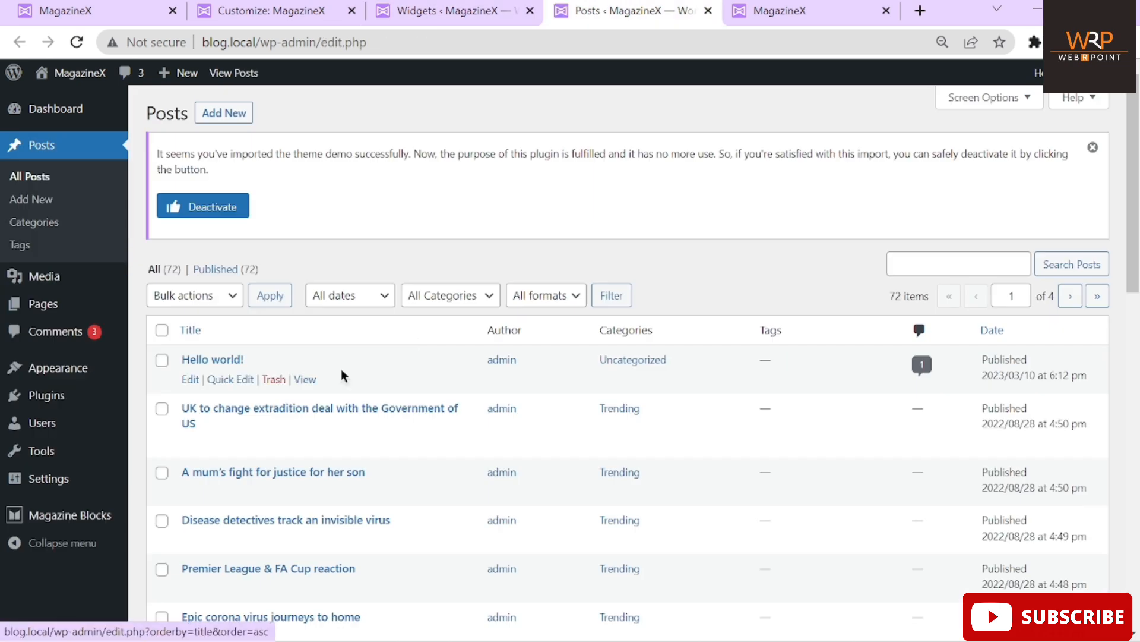
{"action": "scroll", "coordinate": [246, 347], "scroll_direction": "down", "scroll_amount": 2}
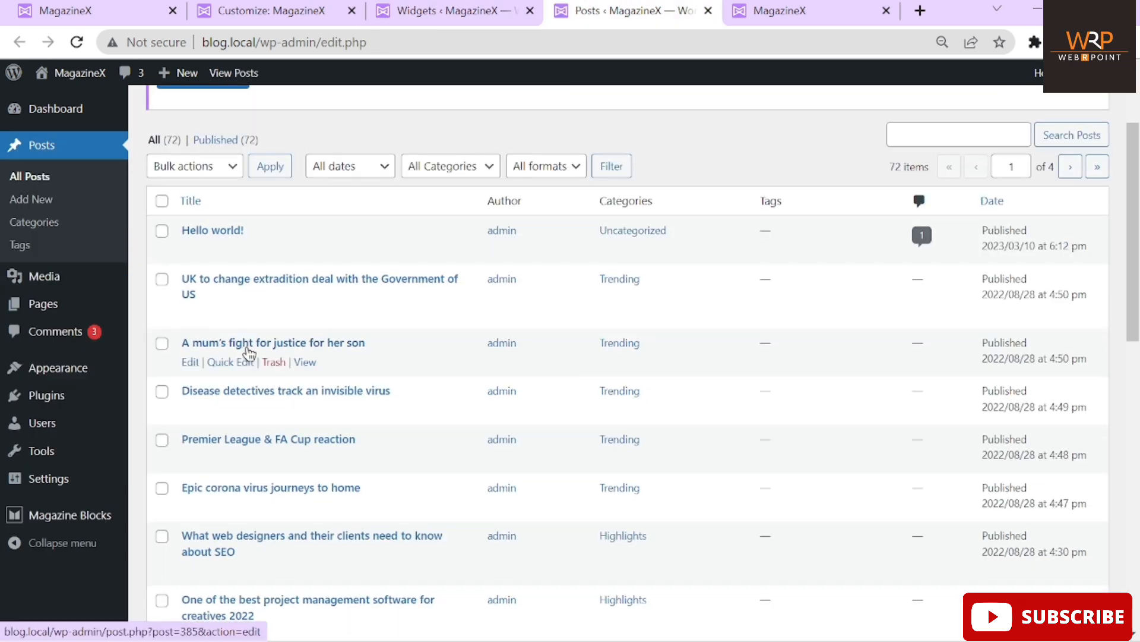
{"action": "scroll", "coordinate": [249, 354], "scroll_direction": "down", "scroll_amount": 2}
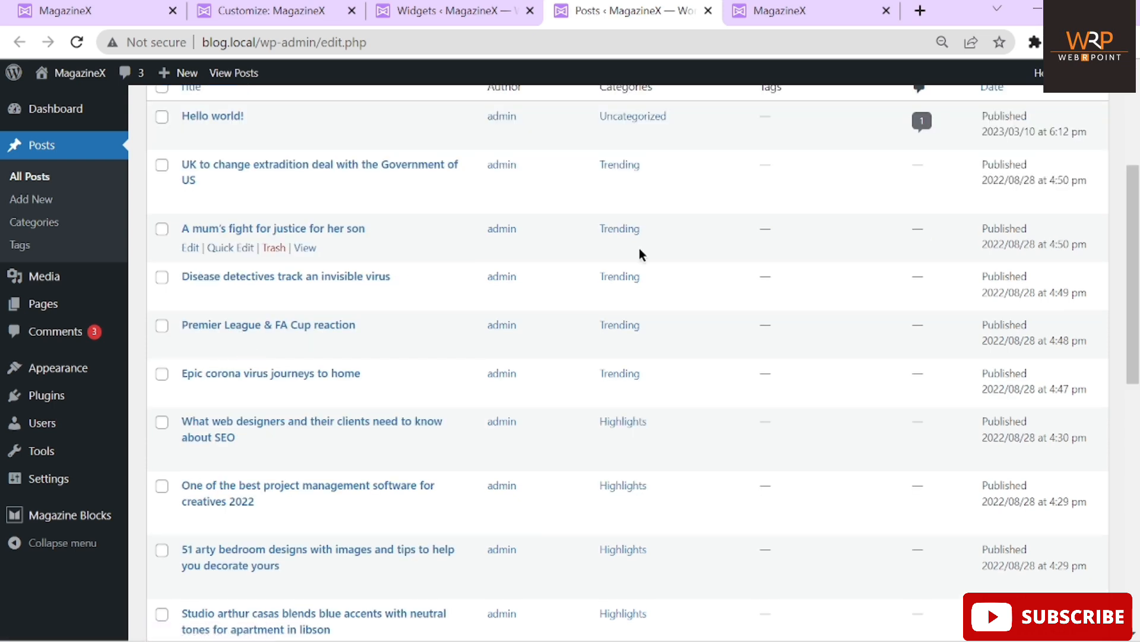
{"action": "scroll", "coordinate": [640, 248], "scroll_direction": "up", "scroll_amount": 3}
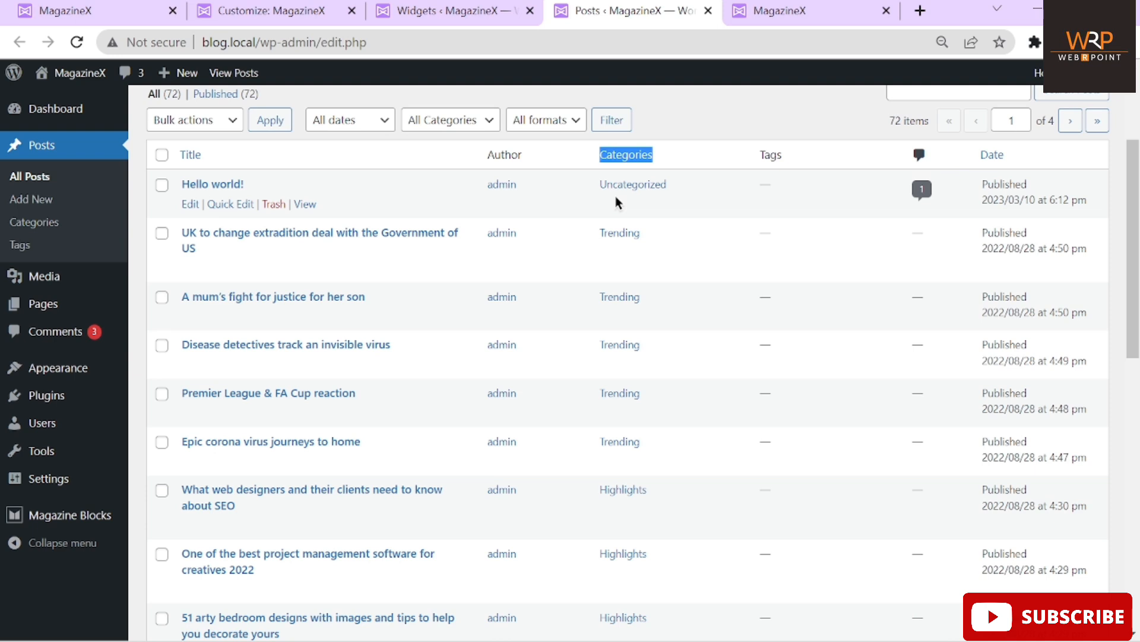
{"action": "left_click", "coordinate": [694, 126]}
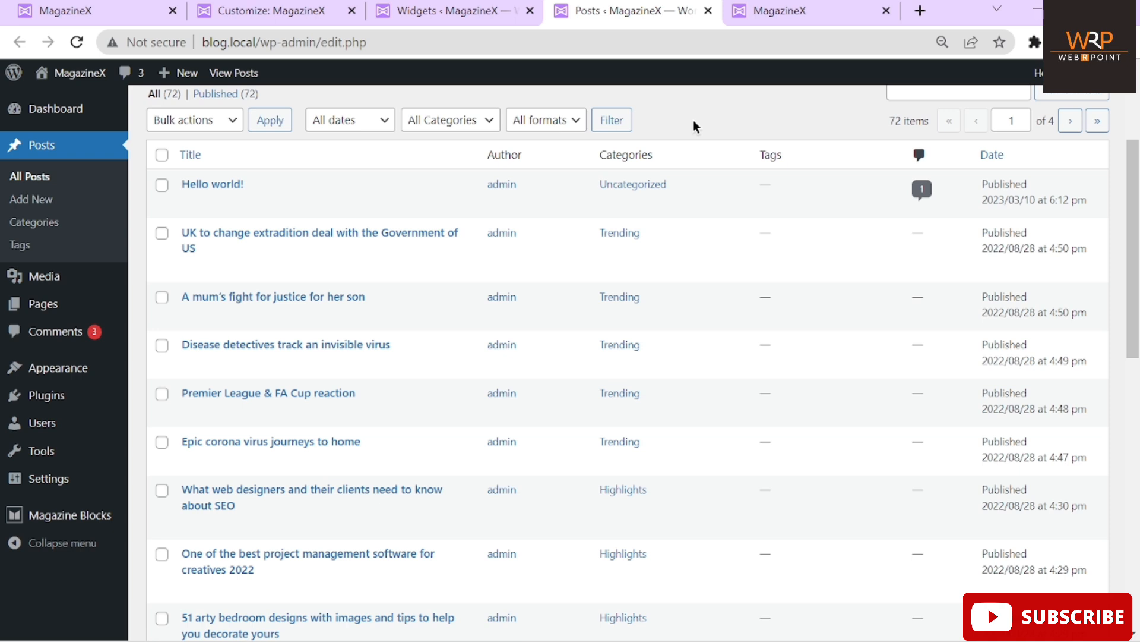
{"action": "left_click", "coordinate": [466, 10]}
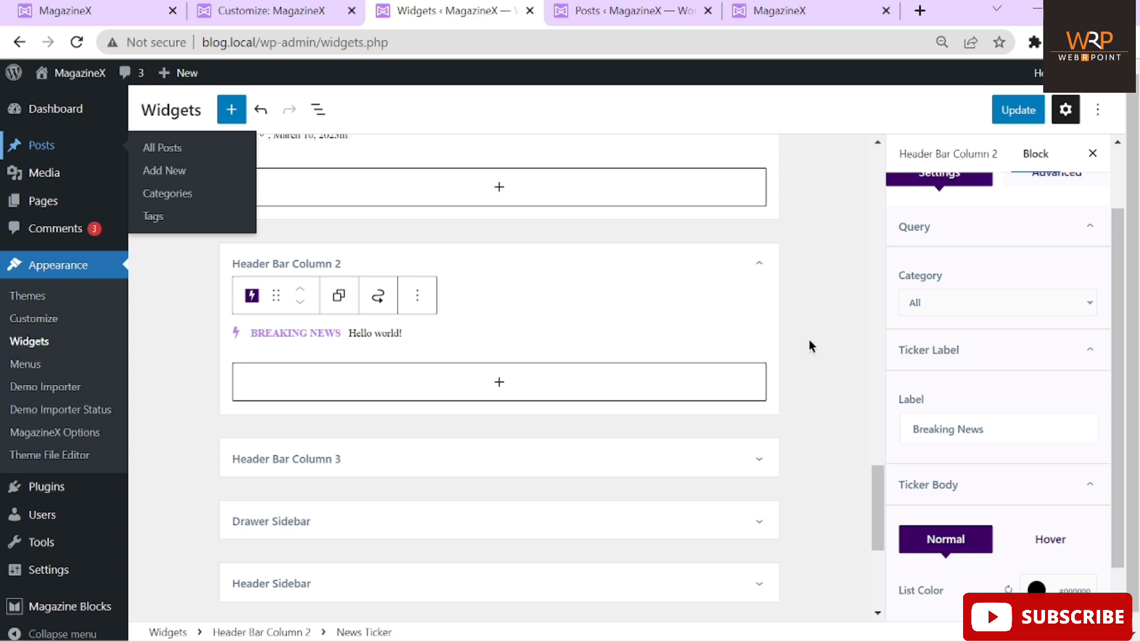
Set the News Ticker category to Highlights and update the widgets
{"action": "left_click", "coordinate": [935, 303]}
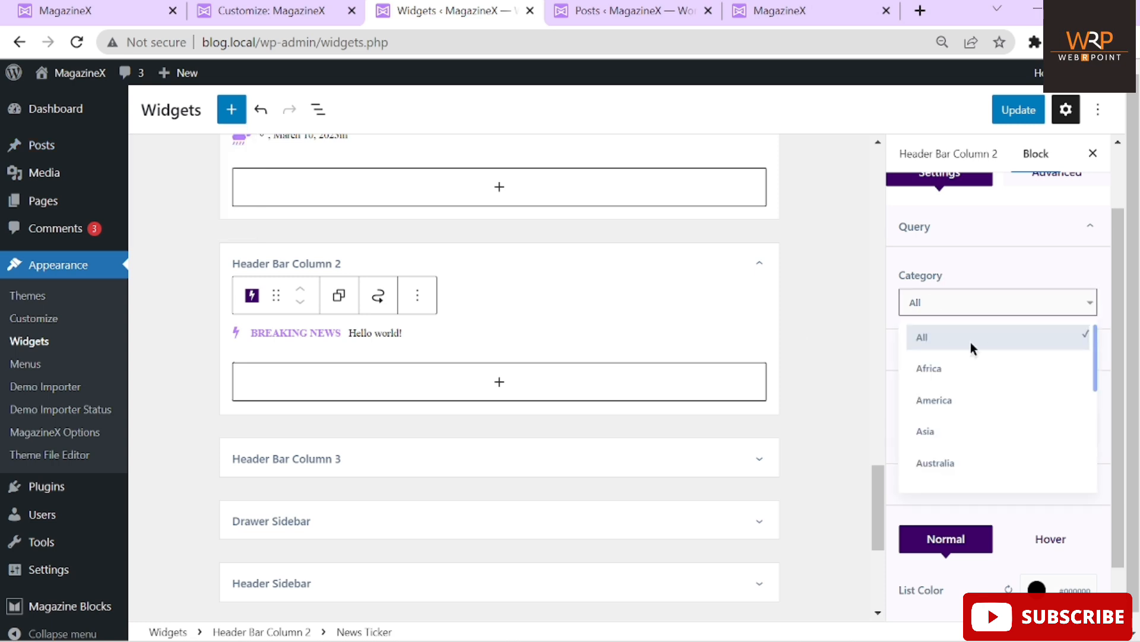
{"action": "scroll", "coordinate": [975, 415], "scroll_direction": "down", "scroll_amount": 5}
{"action": "scroll", "coordinate": [975, 415], "scroll_direction": "down", "scroll_amount": 1}
{"action": "left_click", "coordinate": [948, 383]}
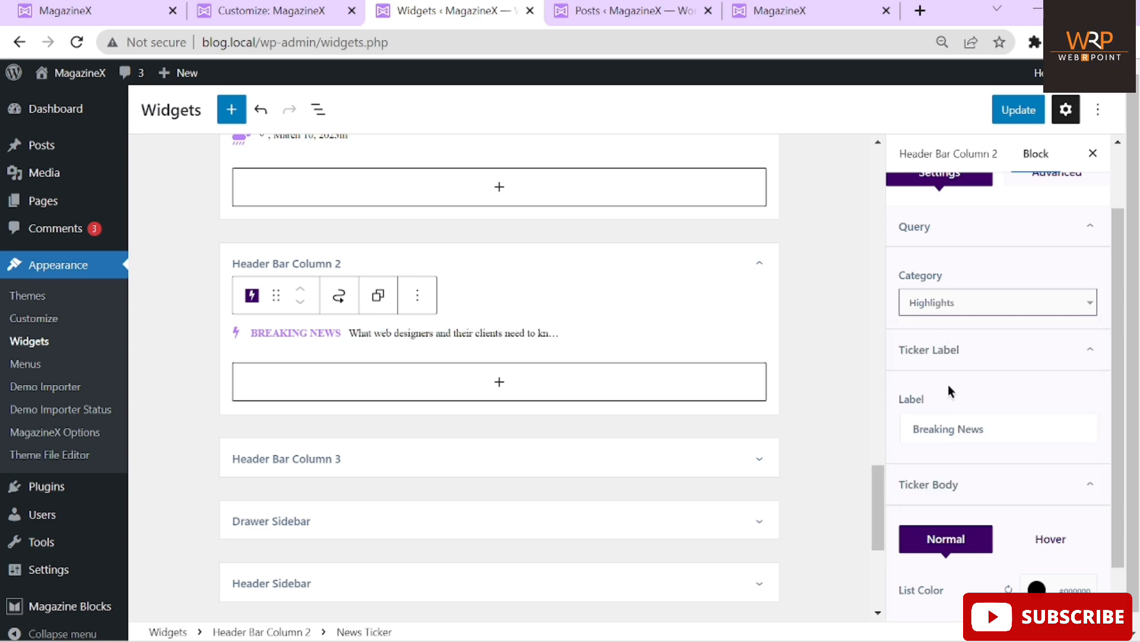
{"action": "left_click", "coordinate": [1017, 127]}
Reload the front page to confirm the ticker now shows Highlights posts
{"action": "left_click", "coordinate": [582, 15]}
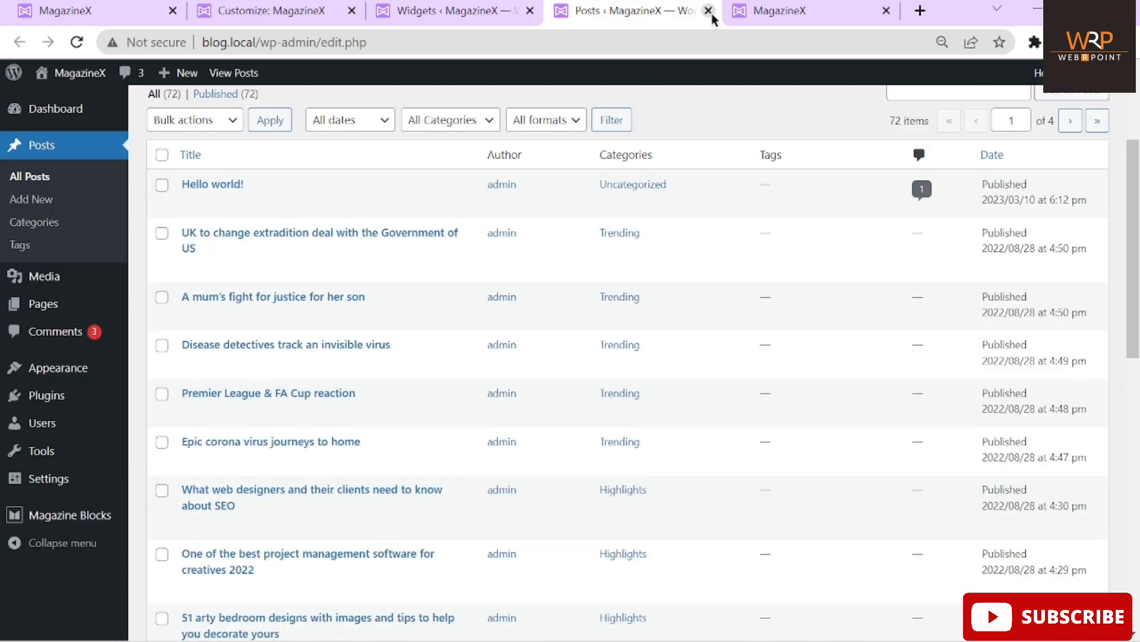
{"action": "left_click", "coordinate": [770, 14]}
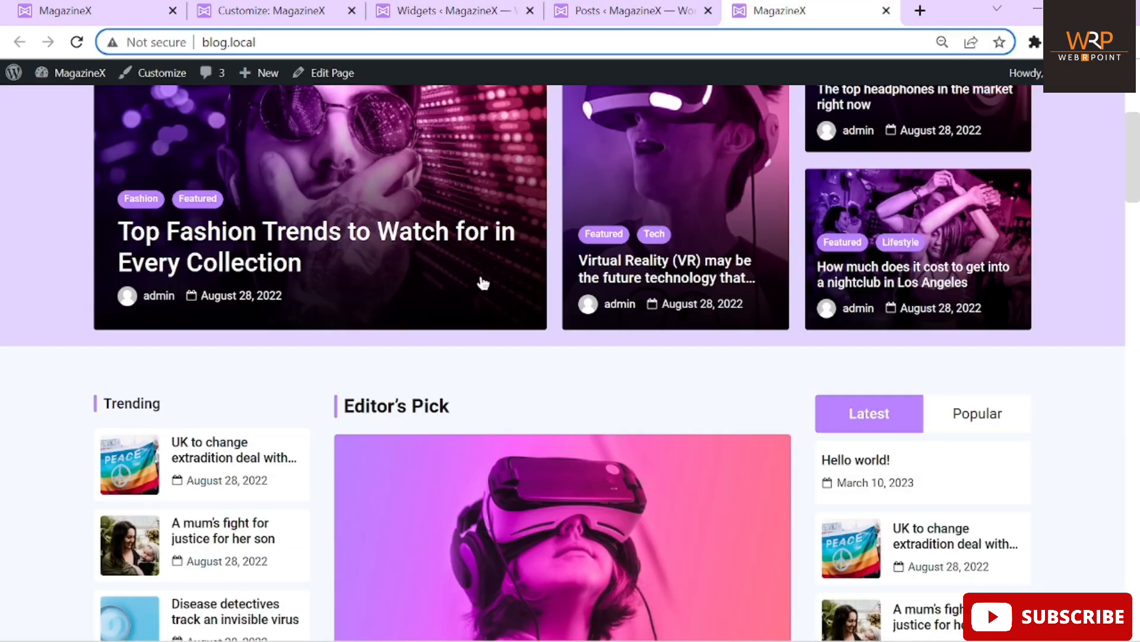
{"action": "scroll", "coordinate": [483, 282], "scroll_direction": "up", "scroll_amount": 6}
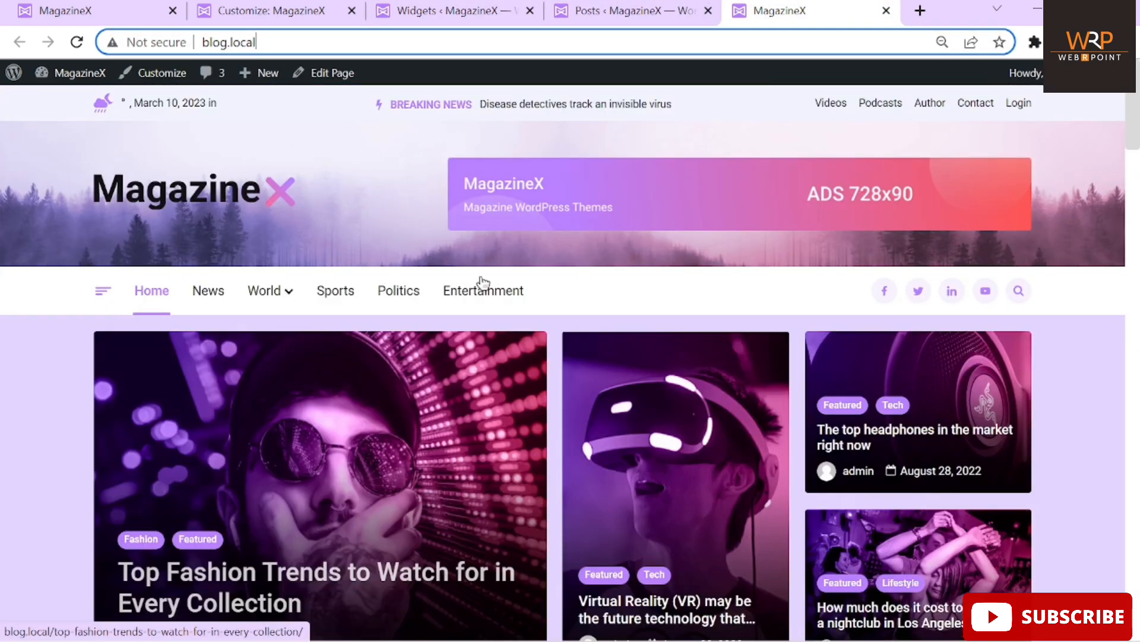
{"action": "left_click", "coordinate": [77, 41]}
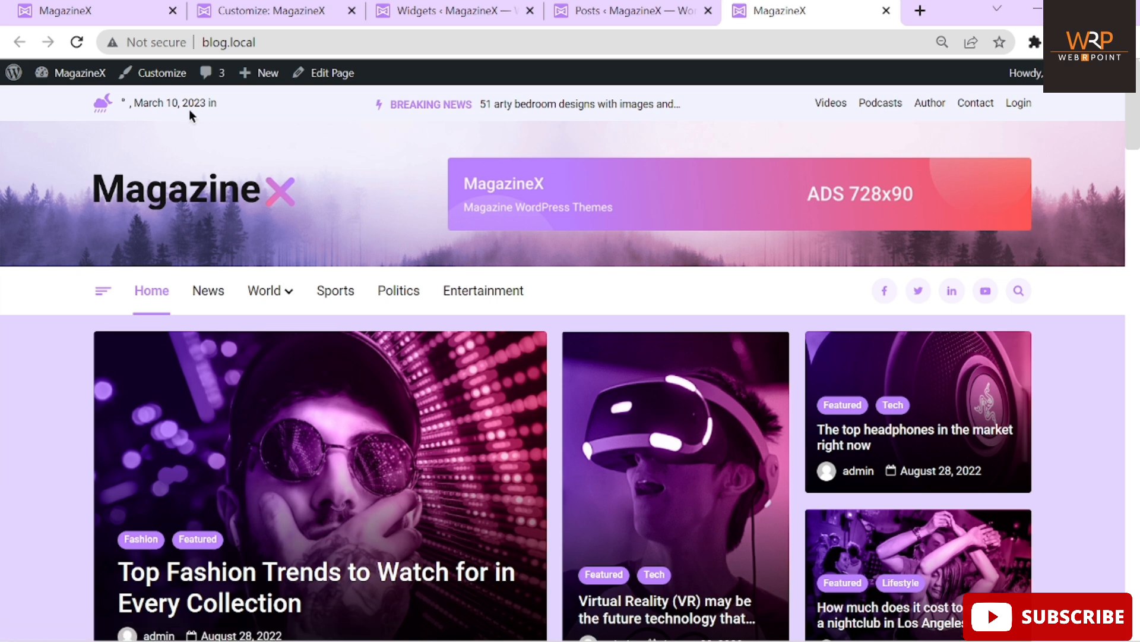
{"action": "left_click", "coordinate": [469, 12]}
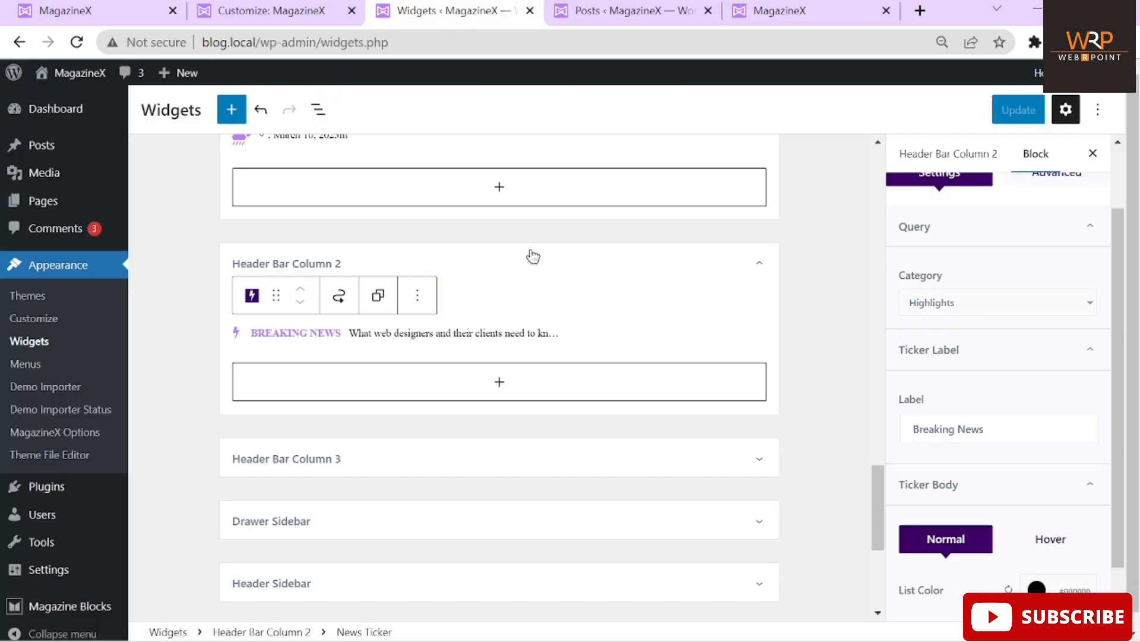
Select the Date & Weather block and dismiss the block inserter without adding anything
{"action": "scroll", "coordinate": [530, 254], "scroll_direction": "up", "scroll_amount": 3}
{"action": "scroll", "coordinate": [270, 300], "scroll_direction": "up", "scroll_amount": 1}
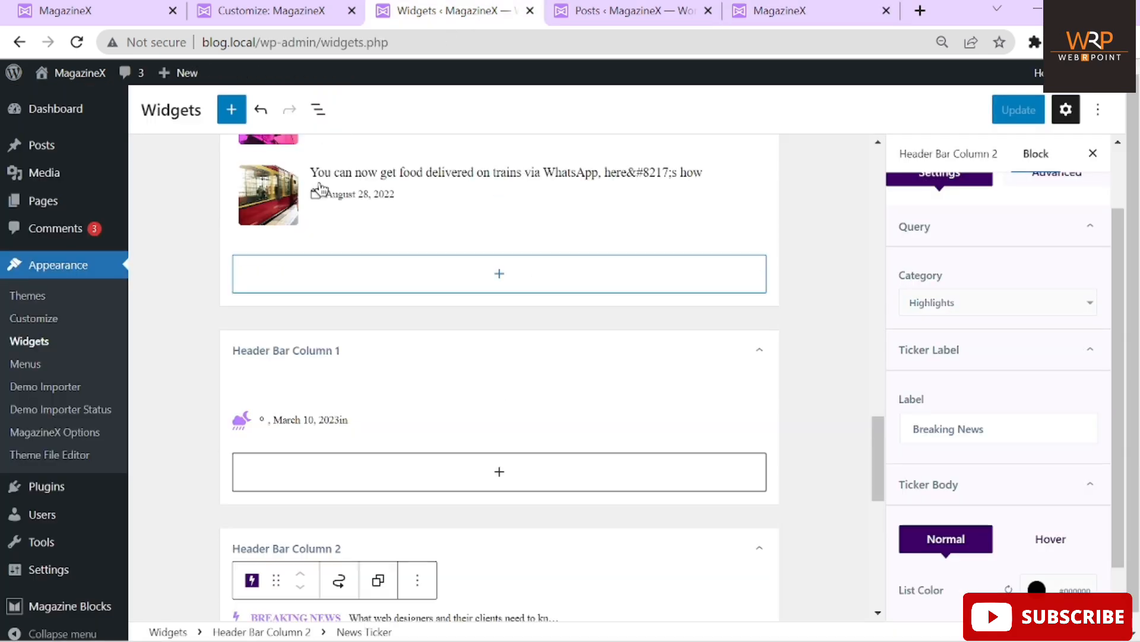
{"action": "left_click", "coordinate": [318, 419]}
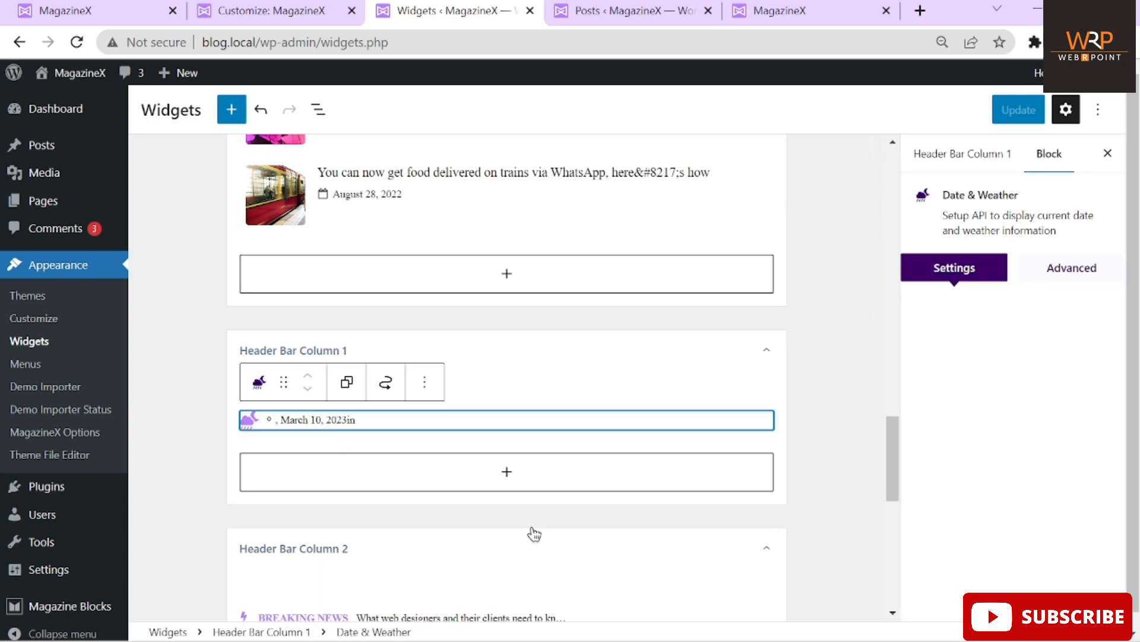
{"action": "left_click", "coordinate": [512, 487]}
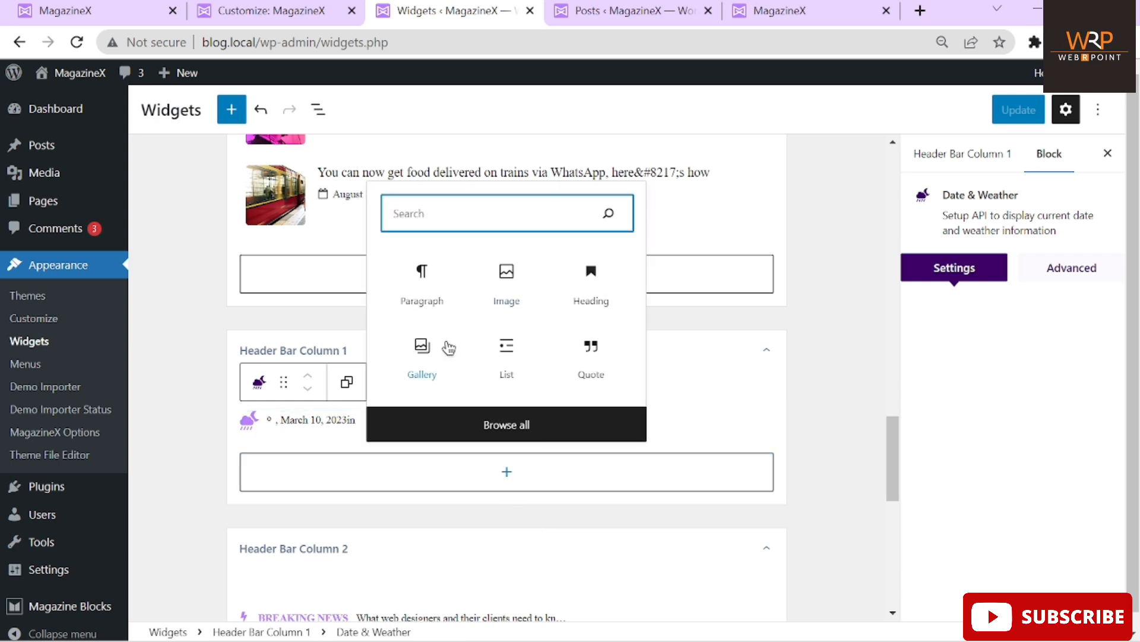
{"action": "scroll", "coordinate": [449, 348], "scroll_direction": "down", "scroll_amount": 1}
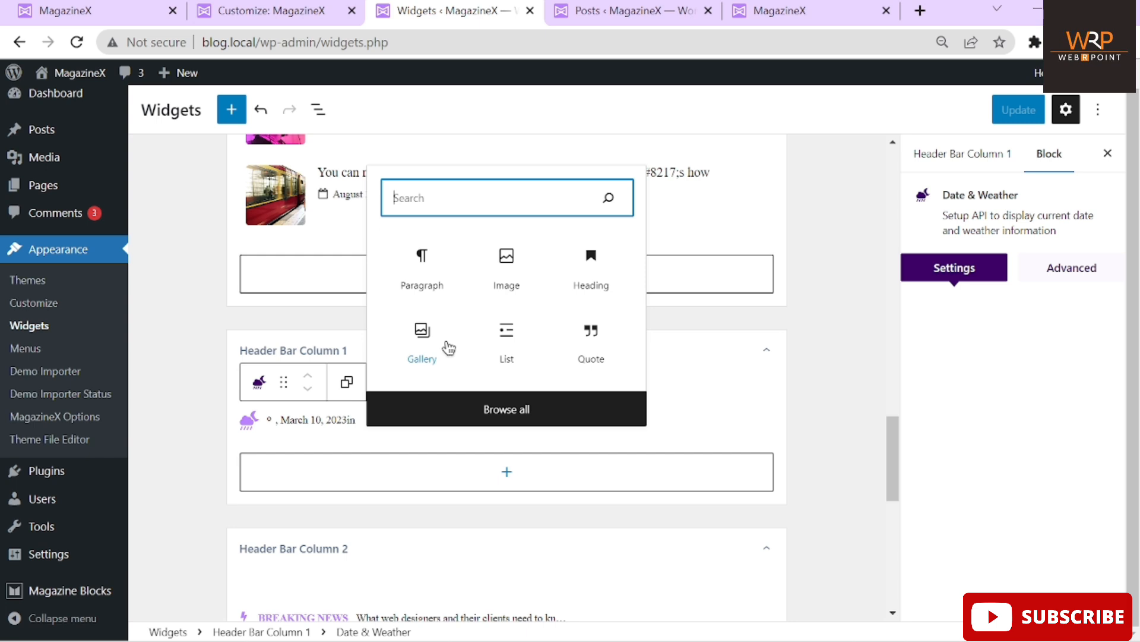
{"action": "left_click", "coordinate": [775, 374]}
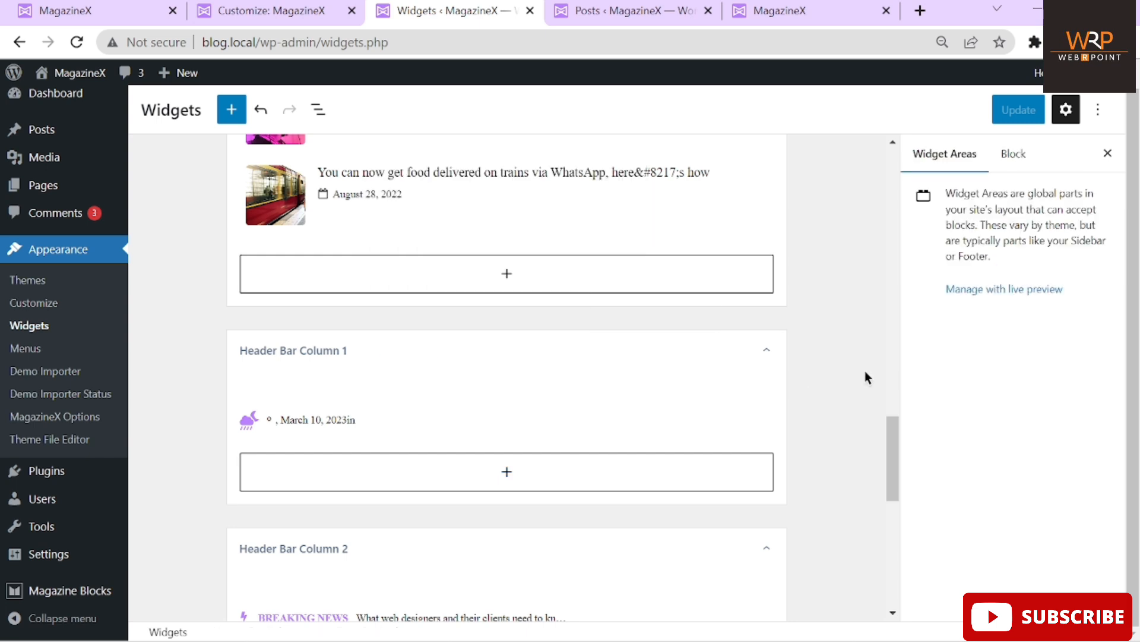
Cycle through the browser tabs back to the Customize: MagazineX tab
{"action": "left_click", "coordinate": [799, 13]}
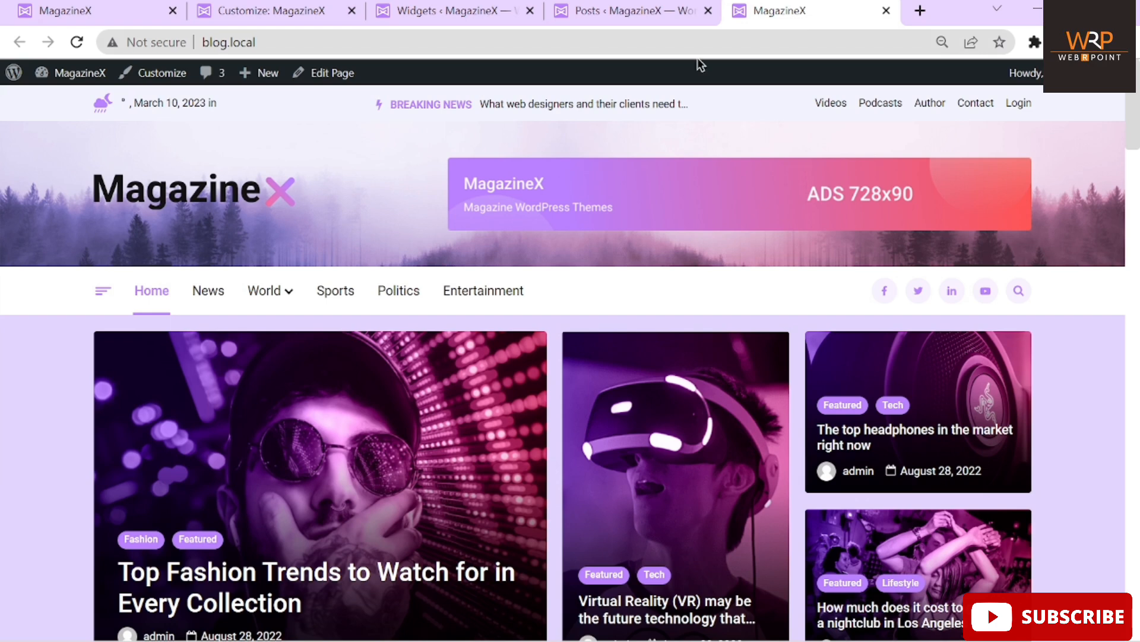
{"action": "left_click", "coordinate": [618, 12]}
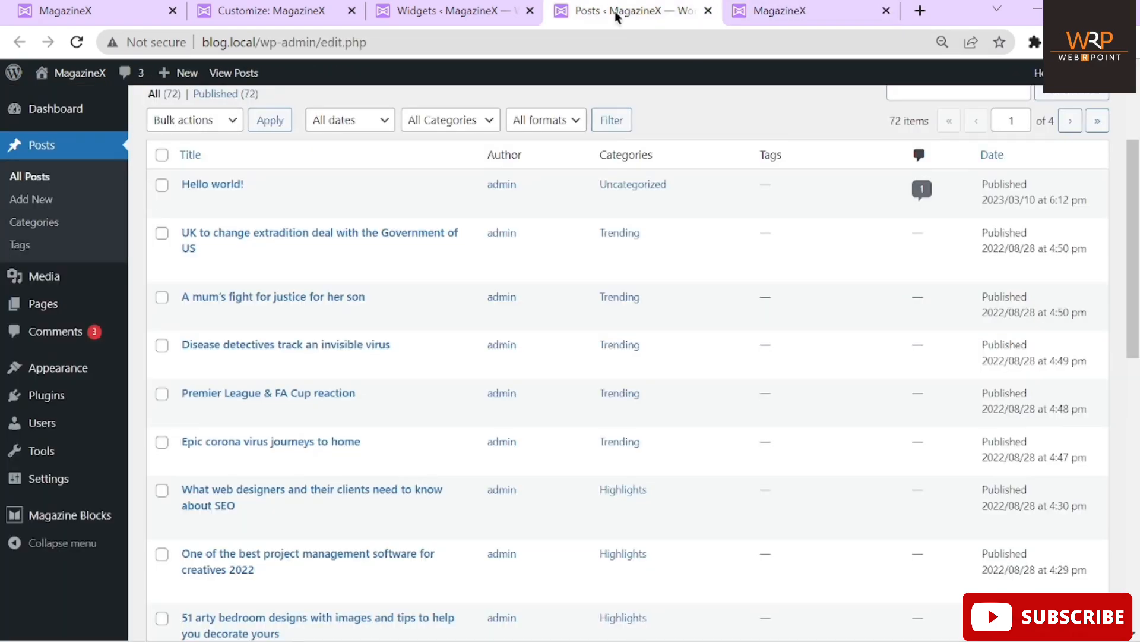
{"action": "left_click", "coordinate": [436, 24]}
{"action": "left_click", "coordinate": [255, 11]}
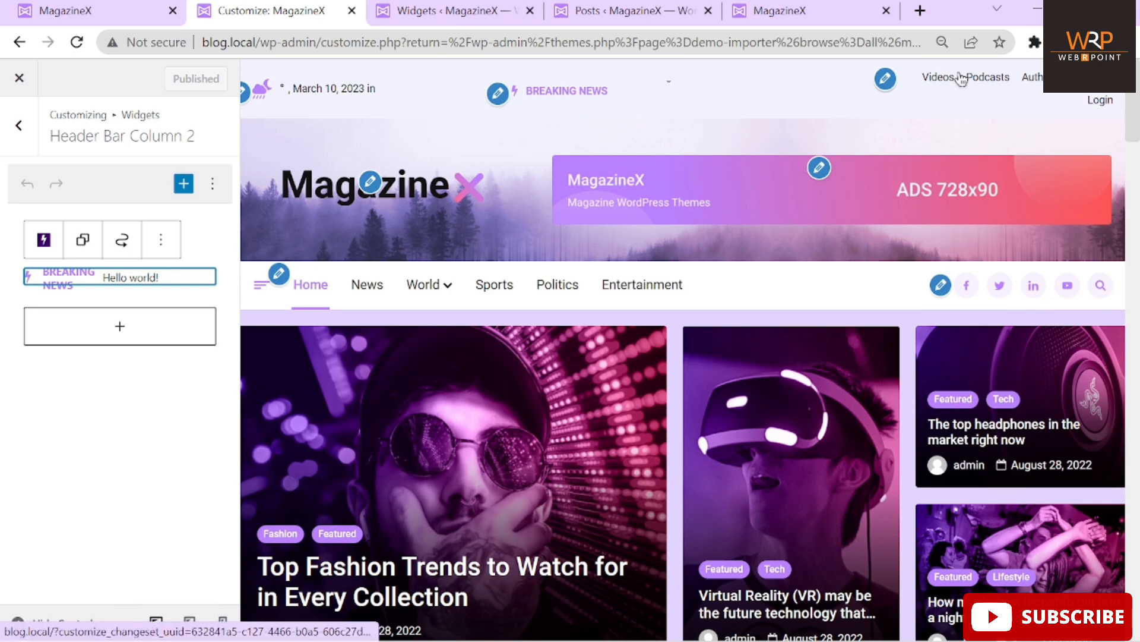
Change the subMenu's Videos item Navigation Label to 'Webrpoint' in the Customizer
{"action": "left_click", "coordinate": [885, 79]}
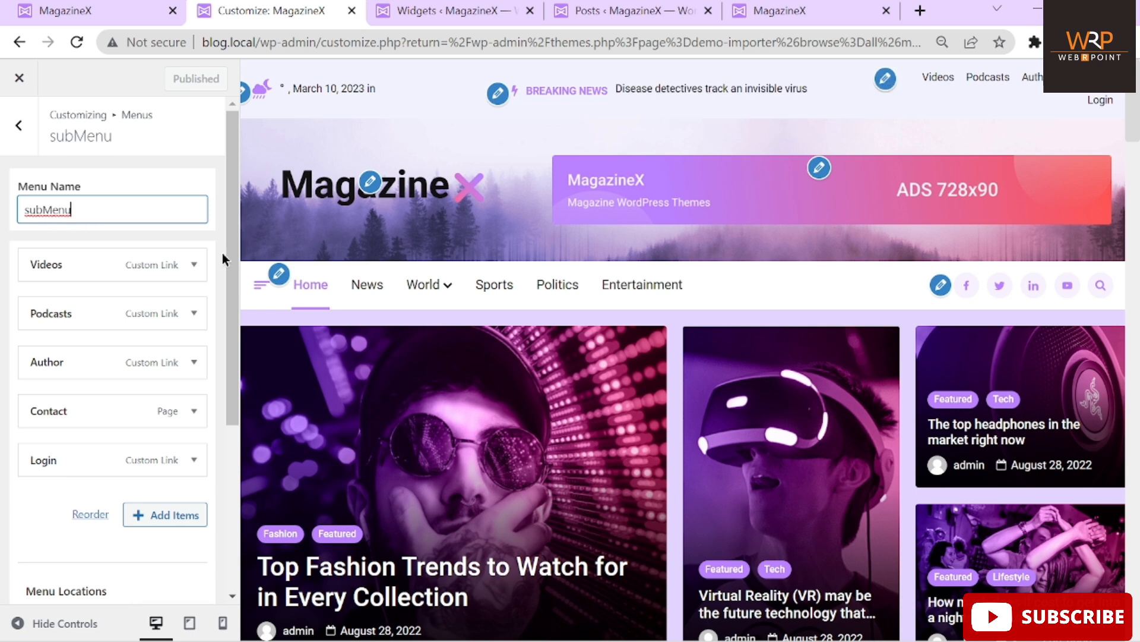
{"action": "mouse_move", "coordinate": [230, 271]}
{"action": "left_mouse_down"}
{"action": "mouse_move", "coordinate": [212, 476]}
{"action": "mouse_move", "coordinate": [236, 250]}
{"action": "left_mouse_up"}
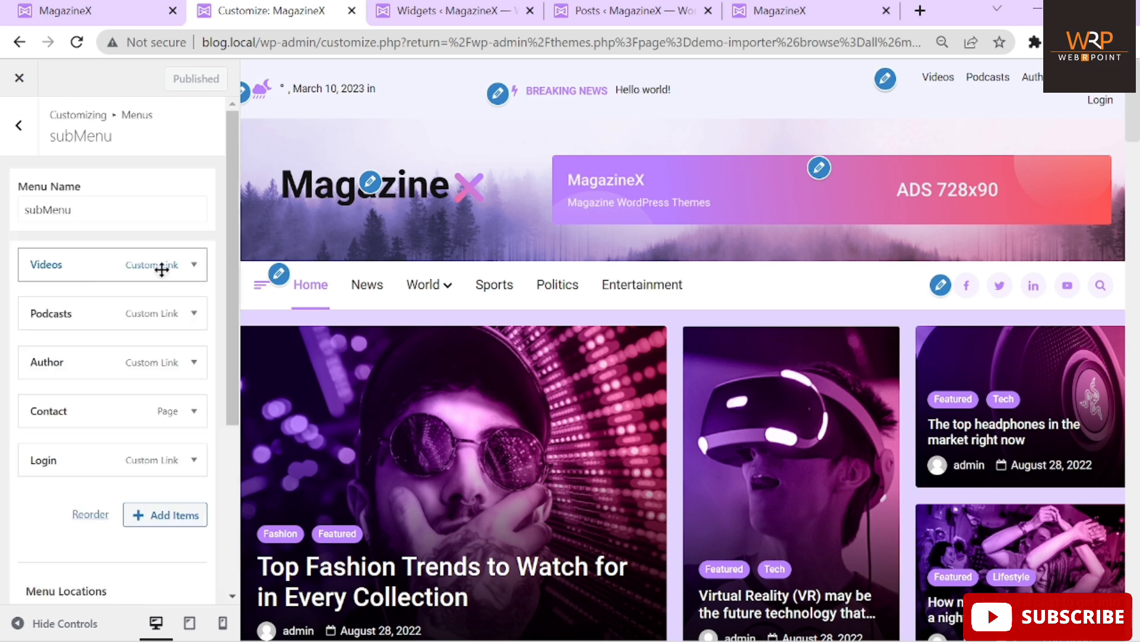
{"action": "left_click", "coordinate": [180, 265]}
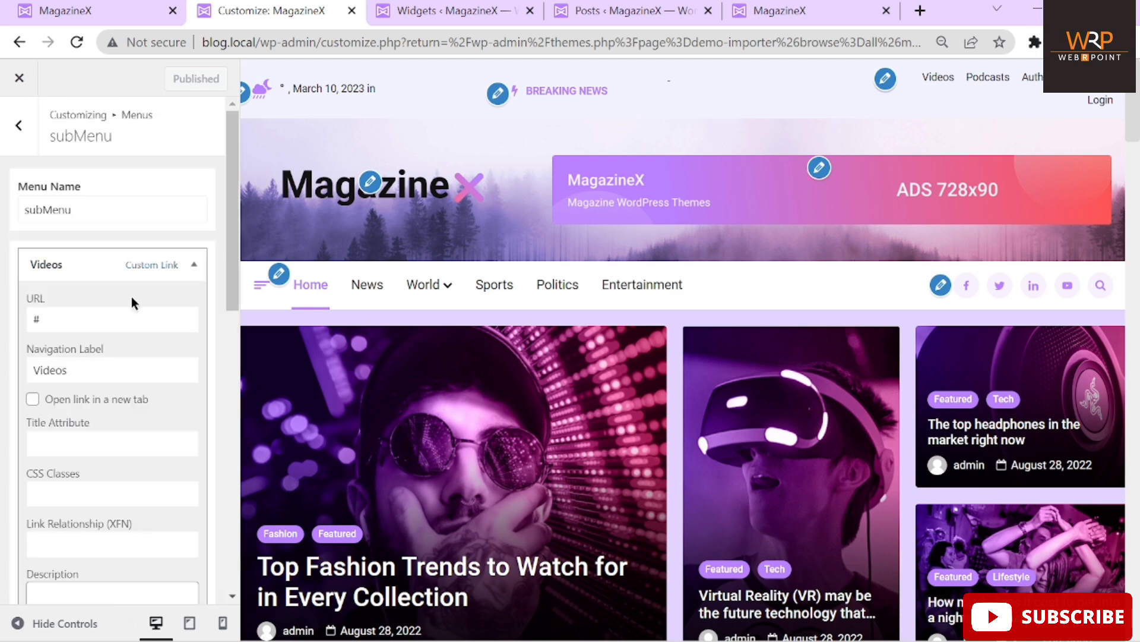
{"action": "scroll", "coordinate": [130, 297], "scroll_direction": "down", "scroll_amount": 1}
{"action": "left_click", "coordinate": [81, 352]}
{"action": "double_click", "coordinate": [81, 352]}
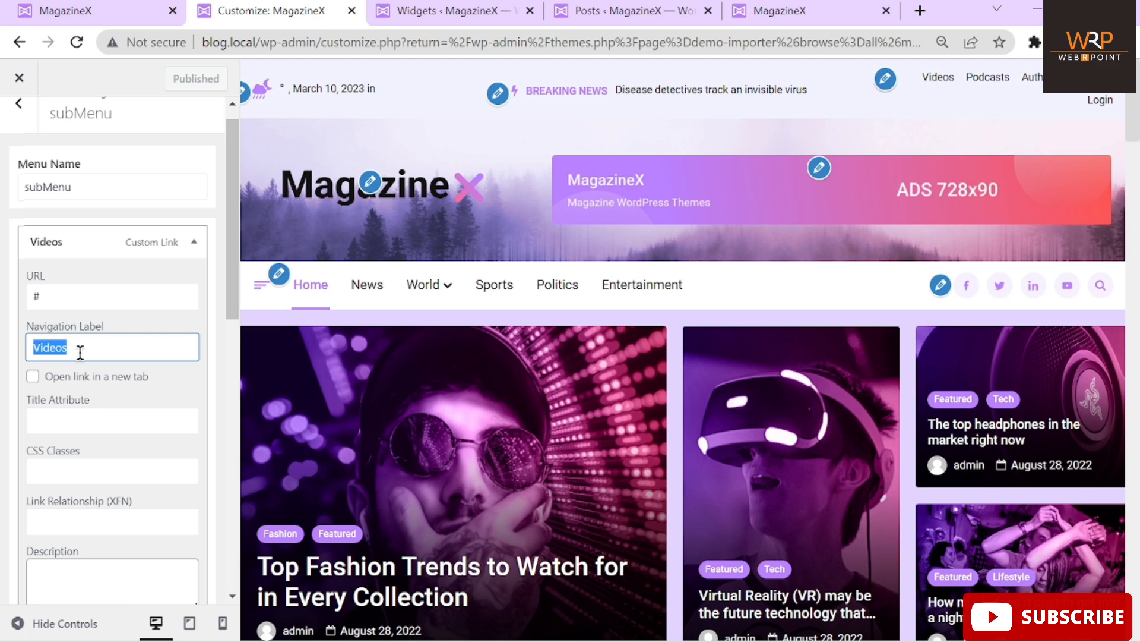
{"action": "type", "text": "Webrpoint"}
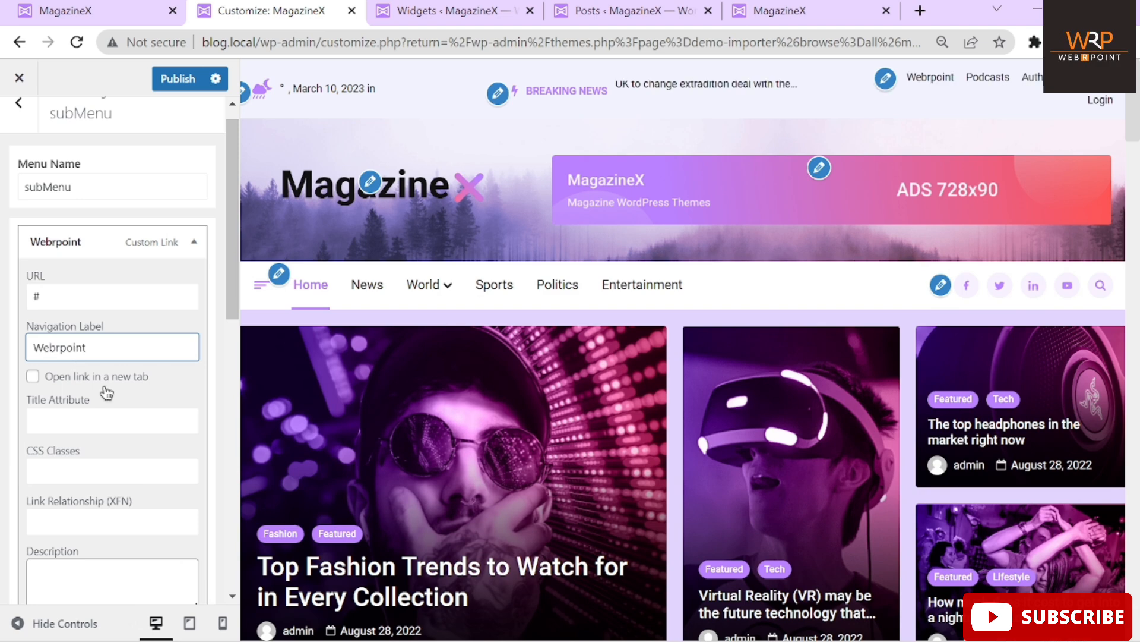
{"action": "scroll", "coordinate": [115, 386], "scroll_direction": "down", "scroll_amount": 1}
{"action": "left_click", "coordinate": [73, 275]}
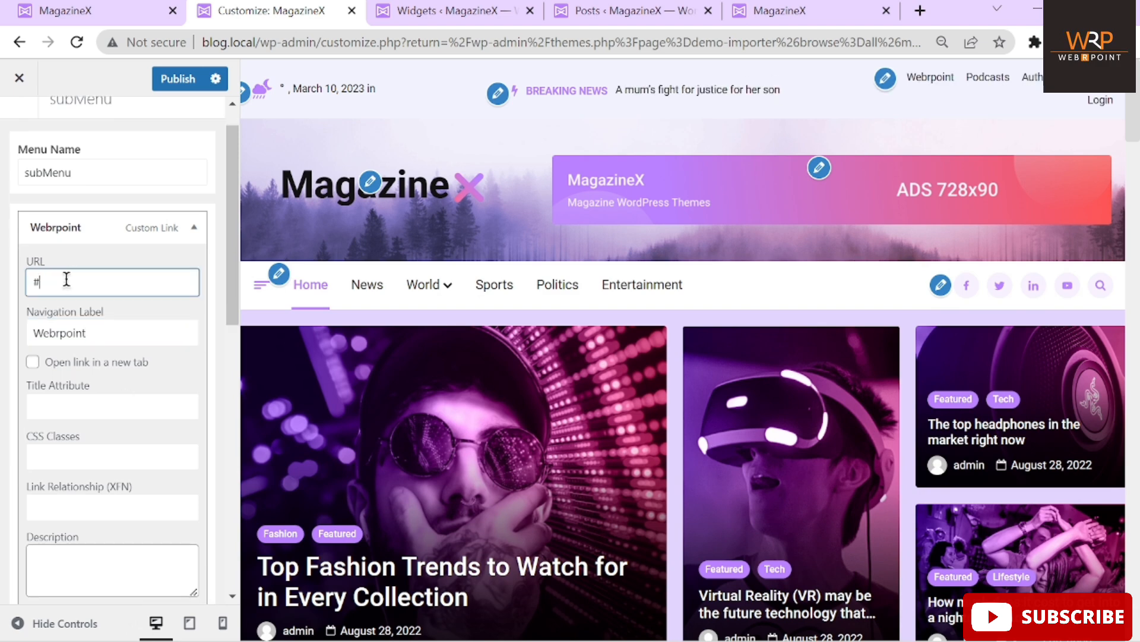
Load webrpoint.com in a new tab and select its full web address
{"action": "left_click", "coordinate": [920, 11]}
{"action": "type", "text": "web"}
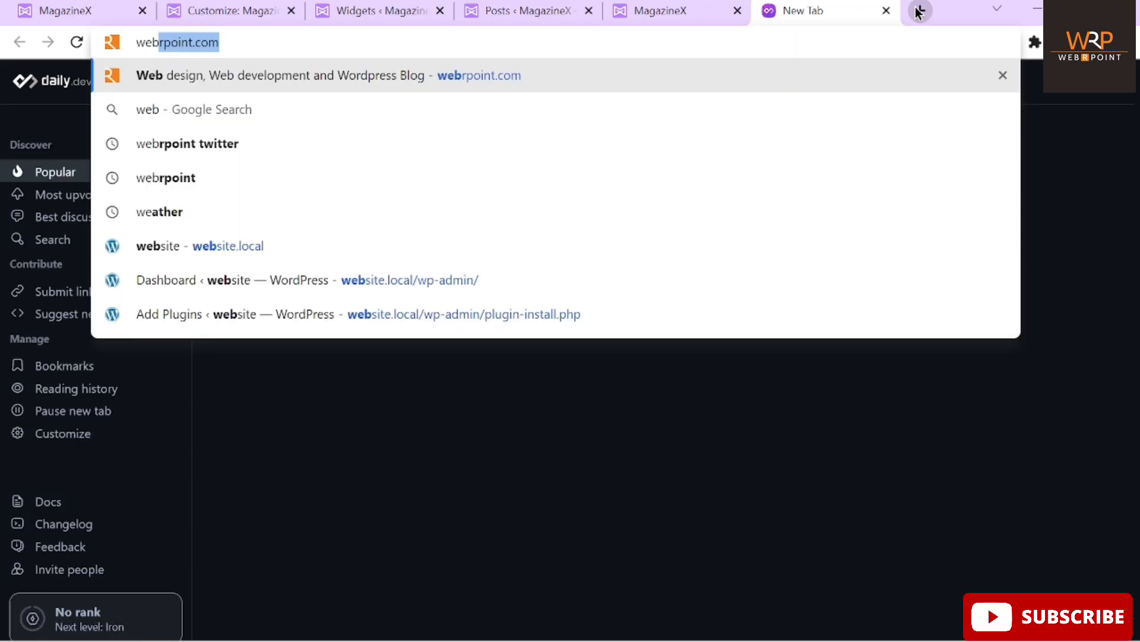
{"action": "type", "text": "rpoint"}
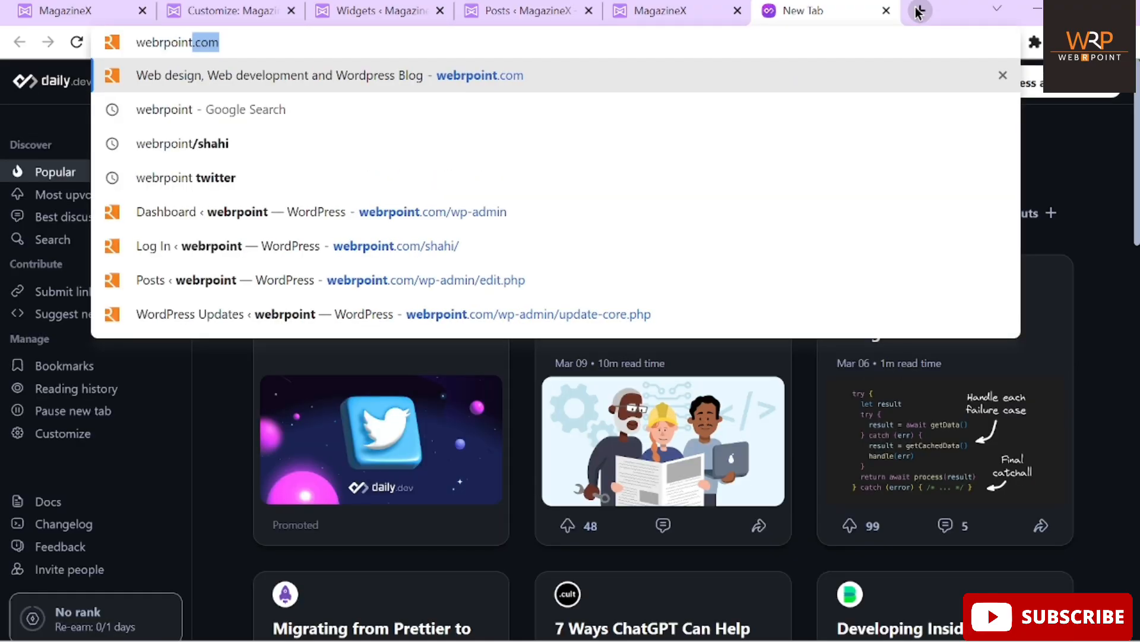
{"action": "key", "text": "Return"}
{"action": "left_click", "coordinate": [824, 43]}
{"action": "key", "text": "ctrl+c"}
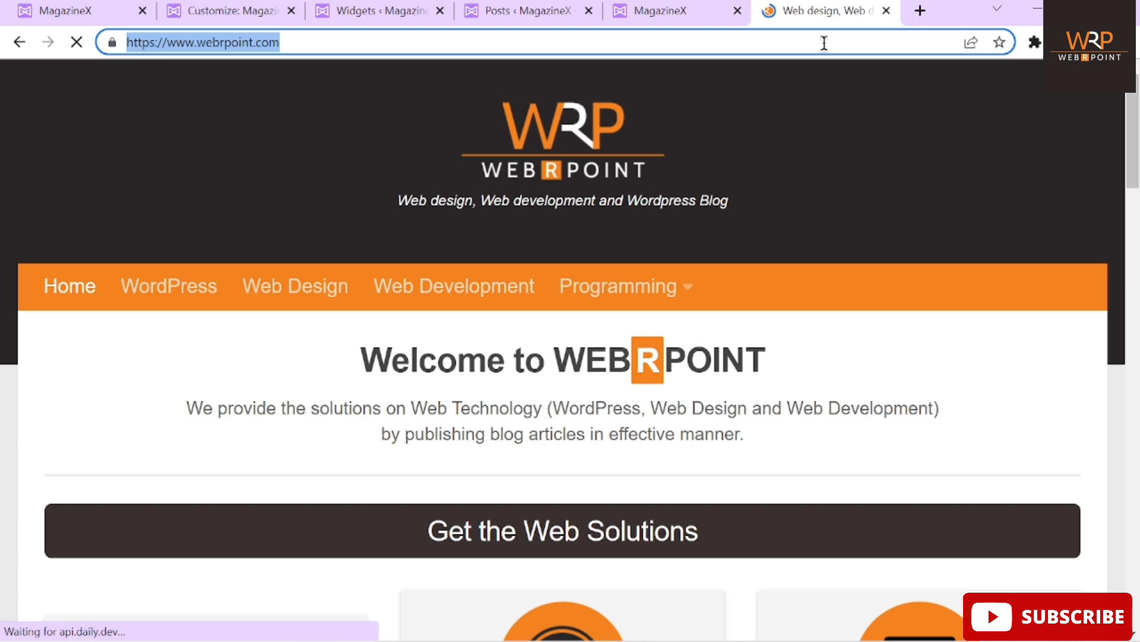
{"action": "left_click", "coordinate": [667, 3]}
{"action": "left_click", "coordinate": [493, 9]}
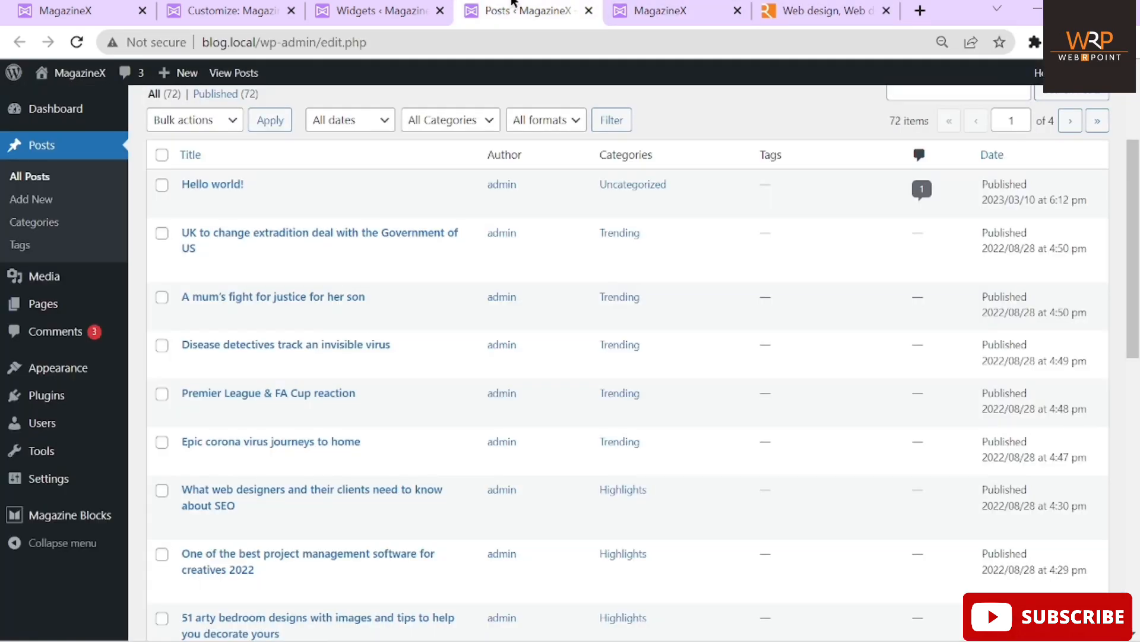
{"action": "left_click", "coordinate": [363, 12]}
{"action": "left_click_drag", "start_coordinate": [362, 13], "coordinate": [219, 9]}
{"action": "left_click", "coordinate": [334, 16]}
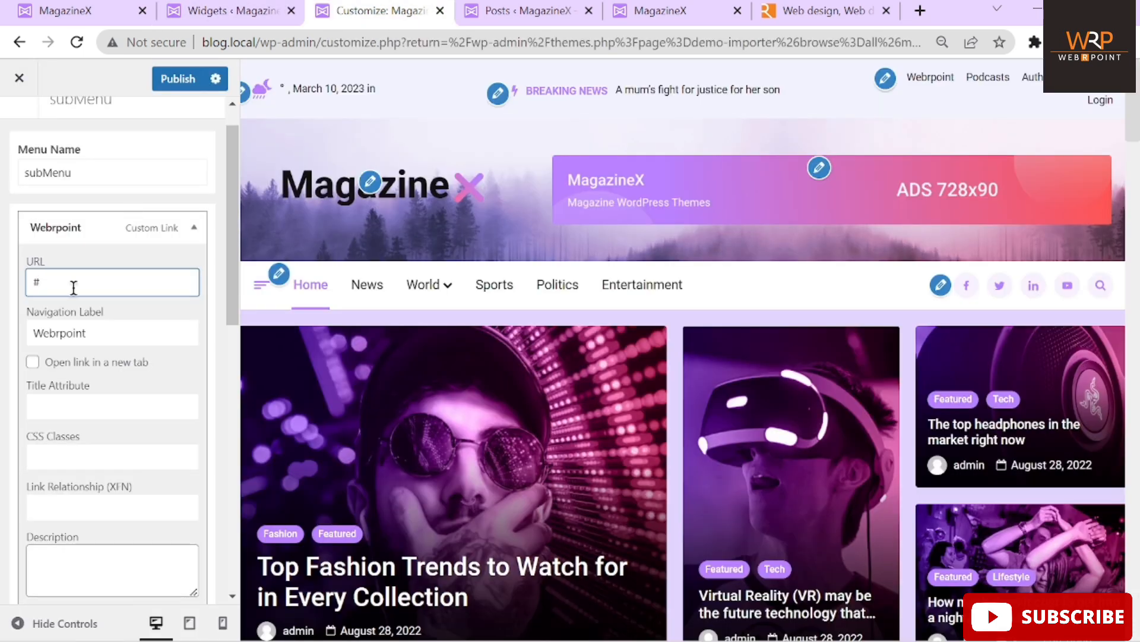
{"action": "key", "text": "BackSpace"}
{"action": "key", "text": "ctrl+v"}
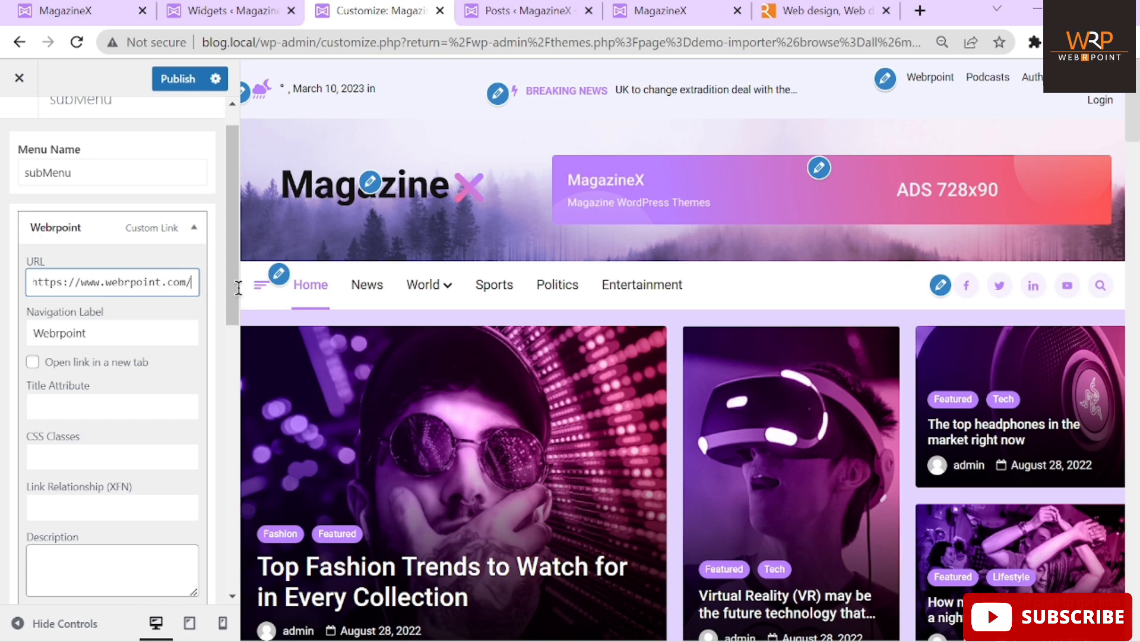
Test the first header link on the live site, then close the webrpoint.com page
{"action": "left_click", "coordinate": [693, 10]}
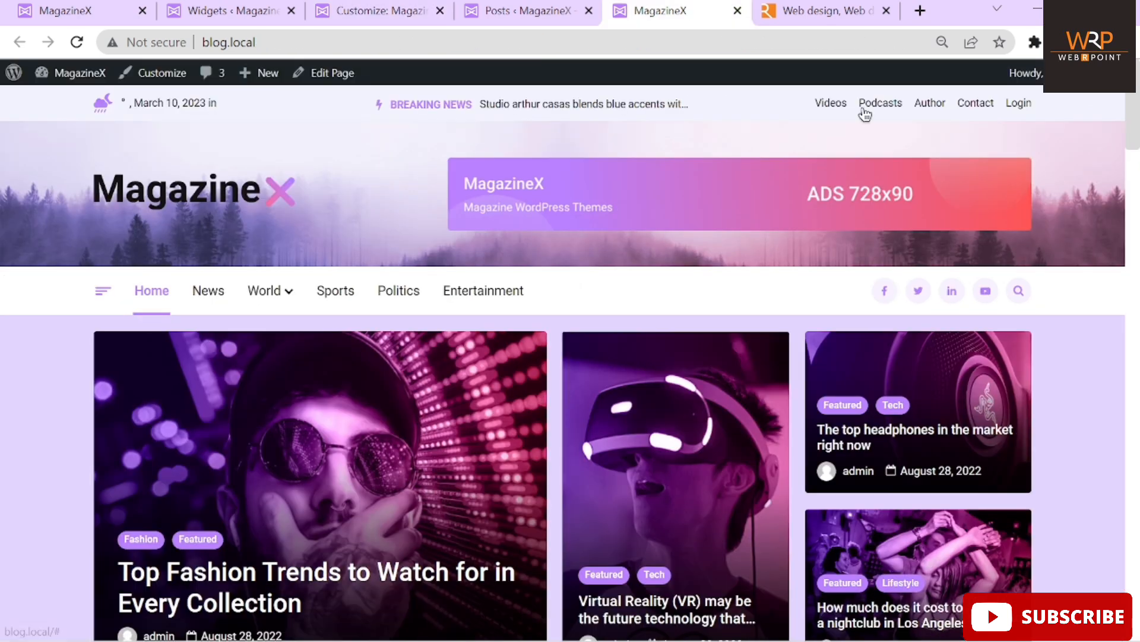
{"action": "left_click", "coordinate": [831, 110]}
{"action": "left_click", "coordinate": [390, 45]}
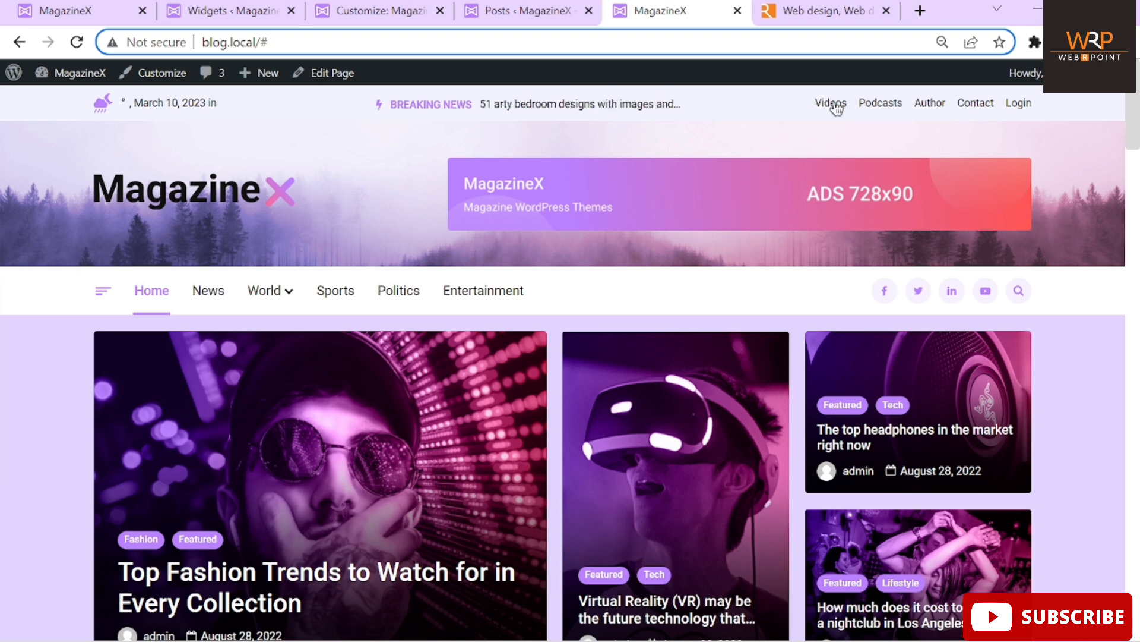
{"action": "left_click", "coordinate": [885, 11]}
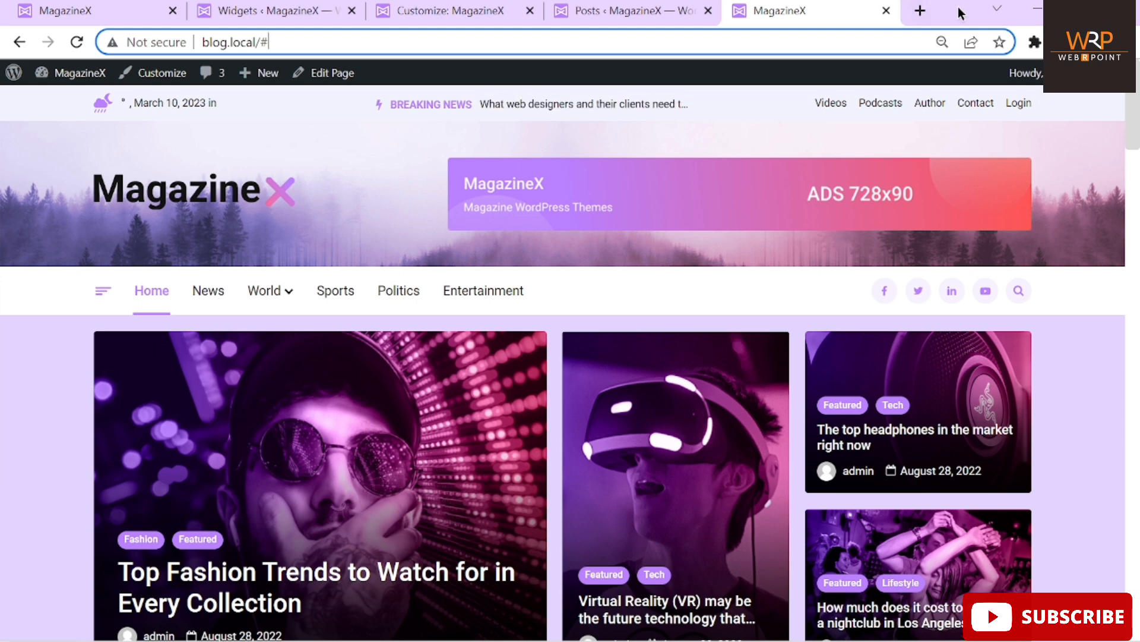
Enable 'Open link in a new tab' for Webrpoint and publish the menu changes
{"action": "left_click", "coordinate": [452, 10]}
{"action": "left_click", "coordinate": [33, 363]}
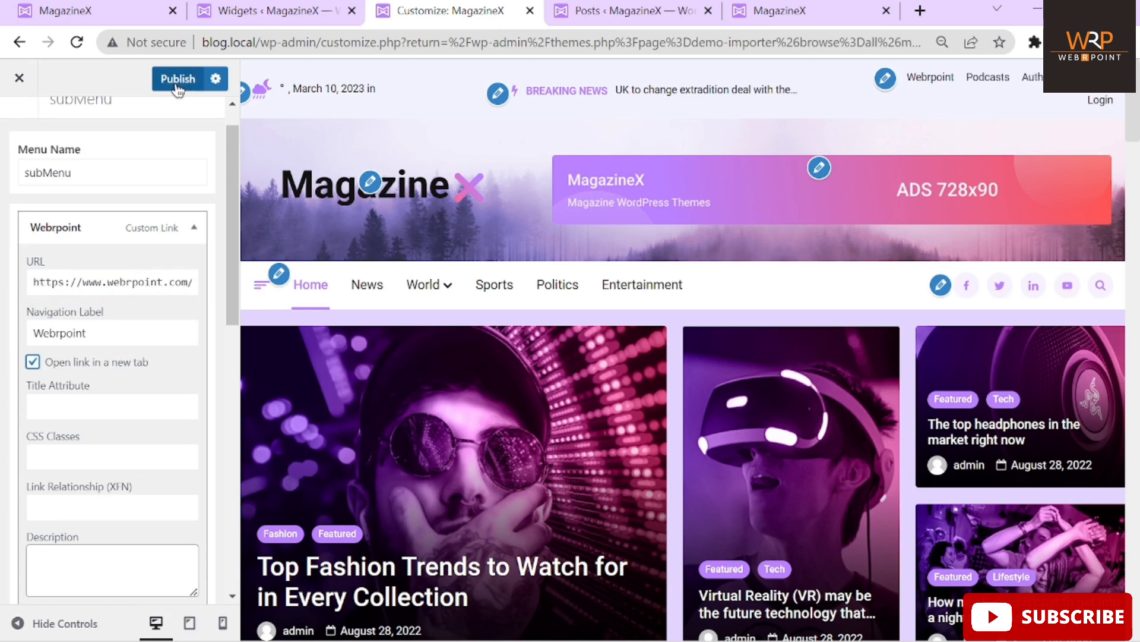
{"action": "left_click", "coordinate": [32, 361]}
{"action": "left_click", "coordinate": [35, 368]}
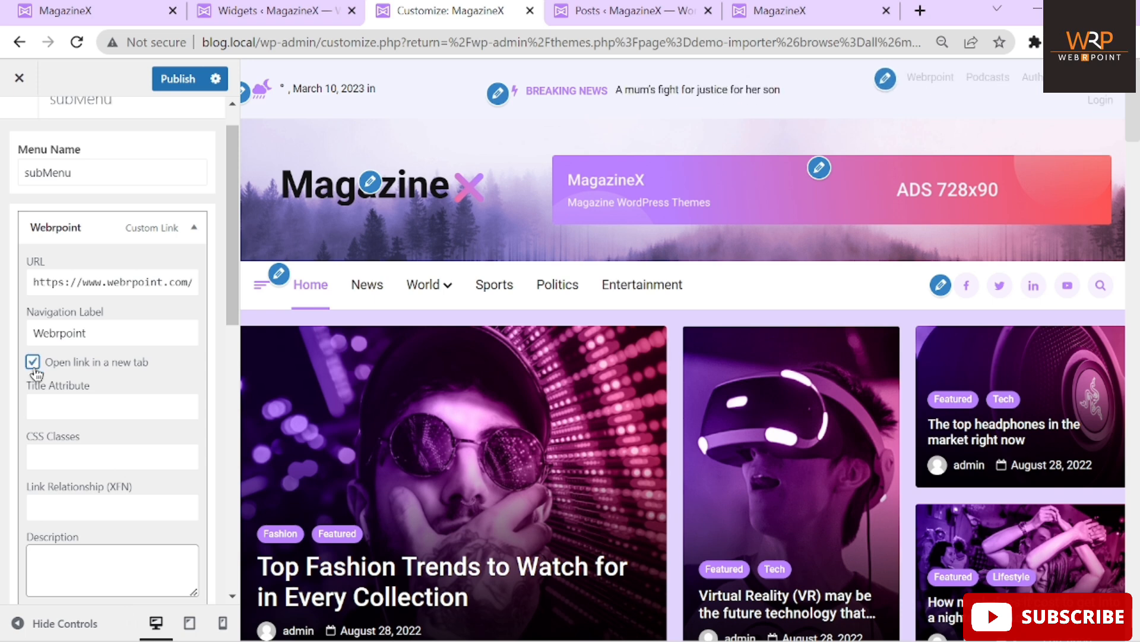
{"action": "left_click", "coordinate": [175, 79]}
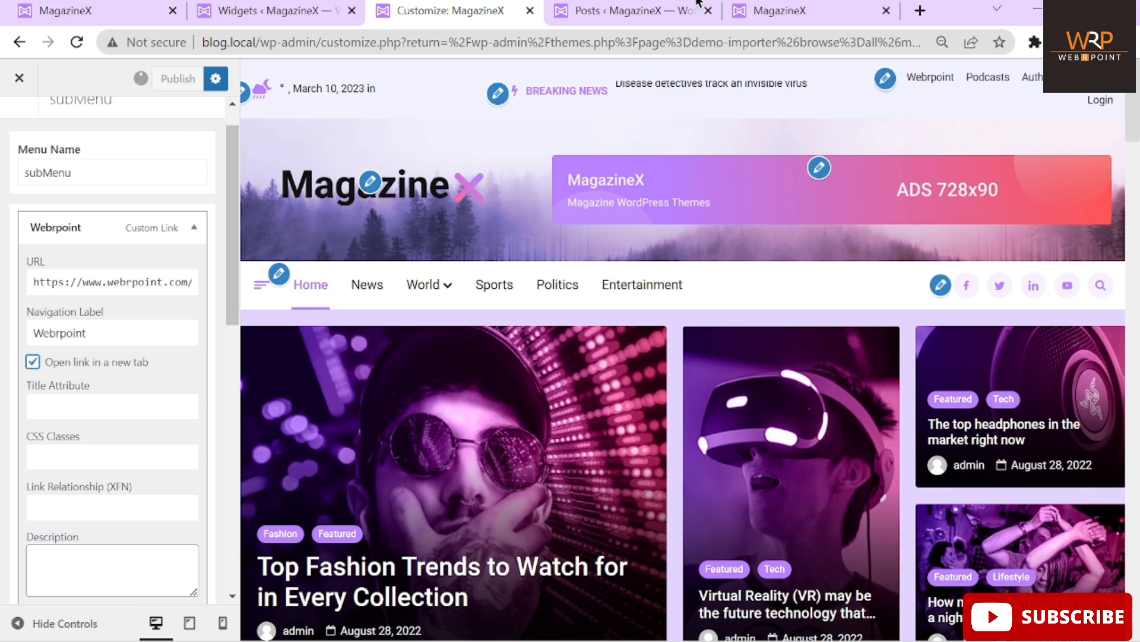
Reload the live site and verify the Webrpoint link opens webrpoint.com in a new tab
{"action": "left_click", "coordinate": [772, 10]}
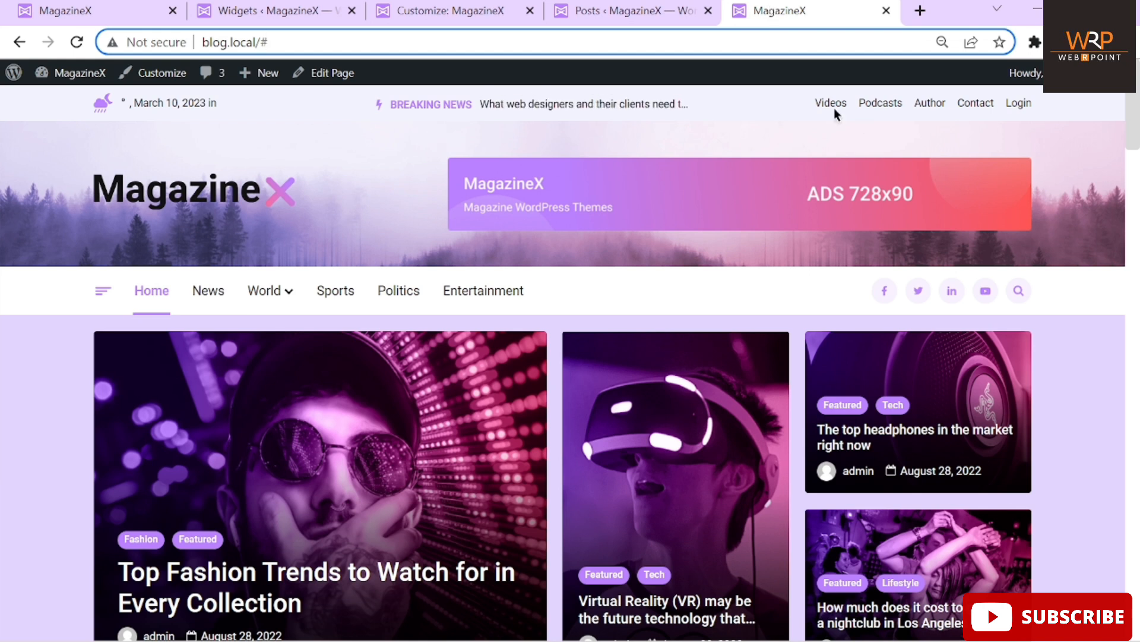
{"action": "left_click", "coordinate": [77, 43]}
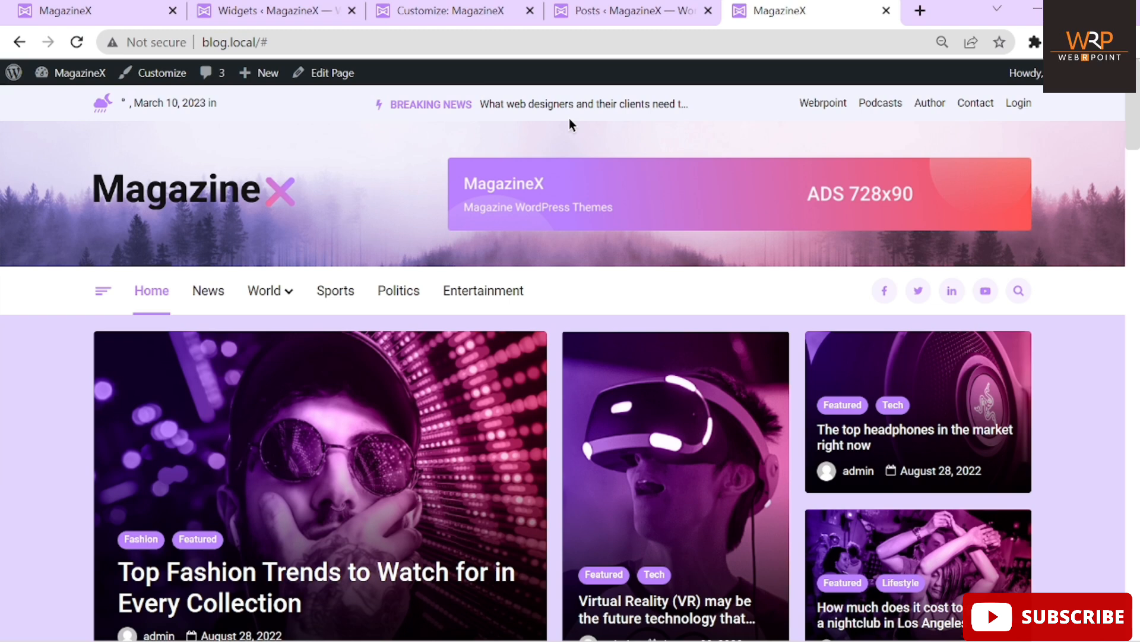
{"action": "left_click", "coordinate": [829, 105]}
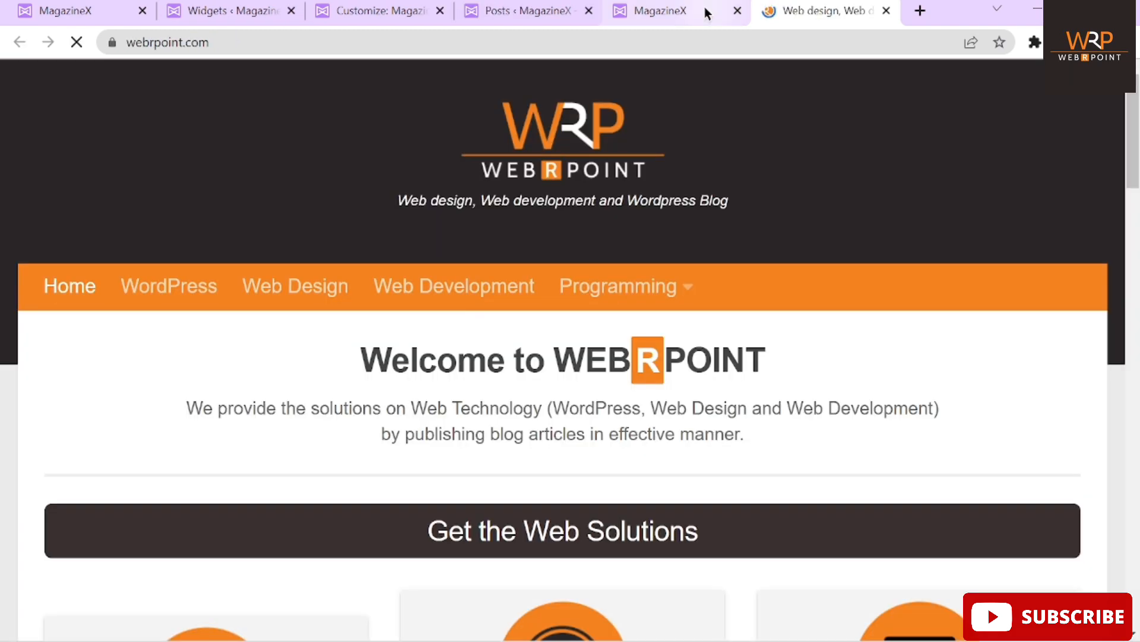
{"action": "left_click", "coordinate": [691, 11]}
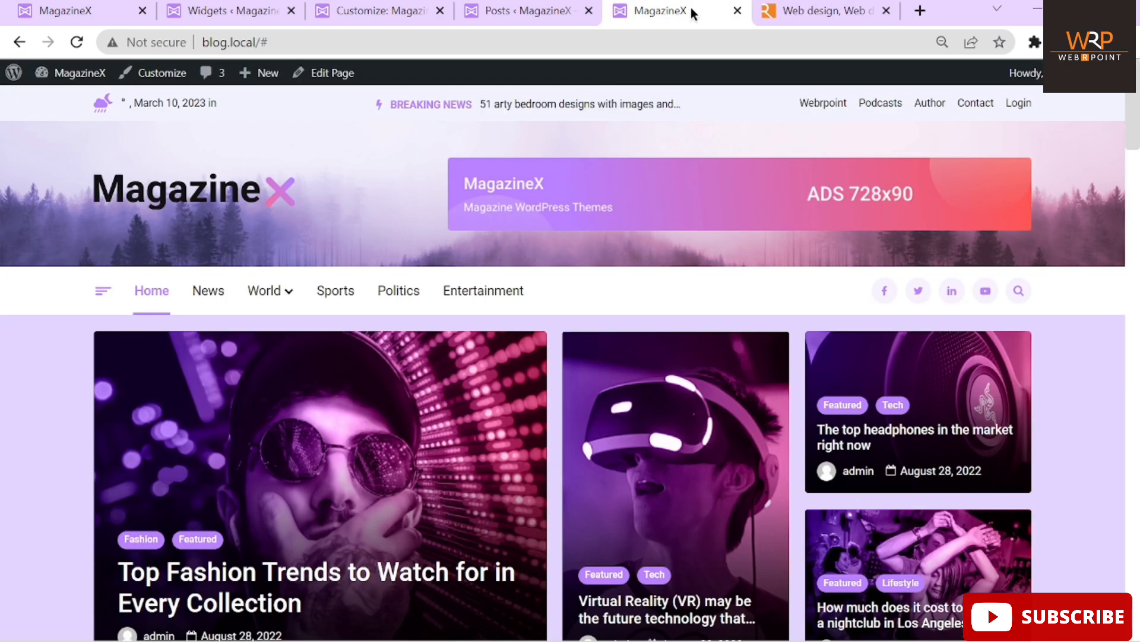
{"action": "left_click", "coordinate": [521, 10]}
{"action": "left_click", "coordinate": [335, 9]}
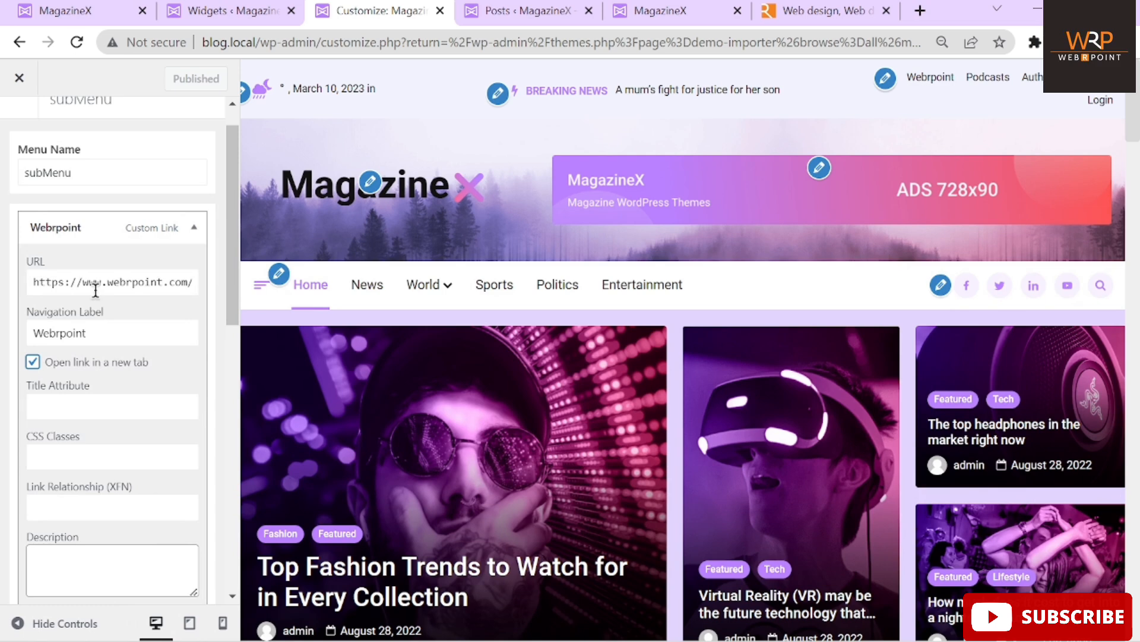
{"action": "scroll", "coordinate": [95, 290], "scroll_direction": "down", "scroll_amount": 6}
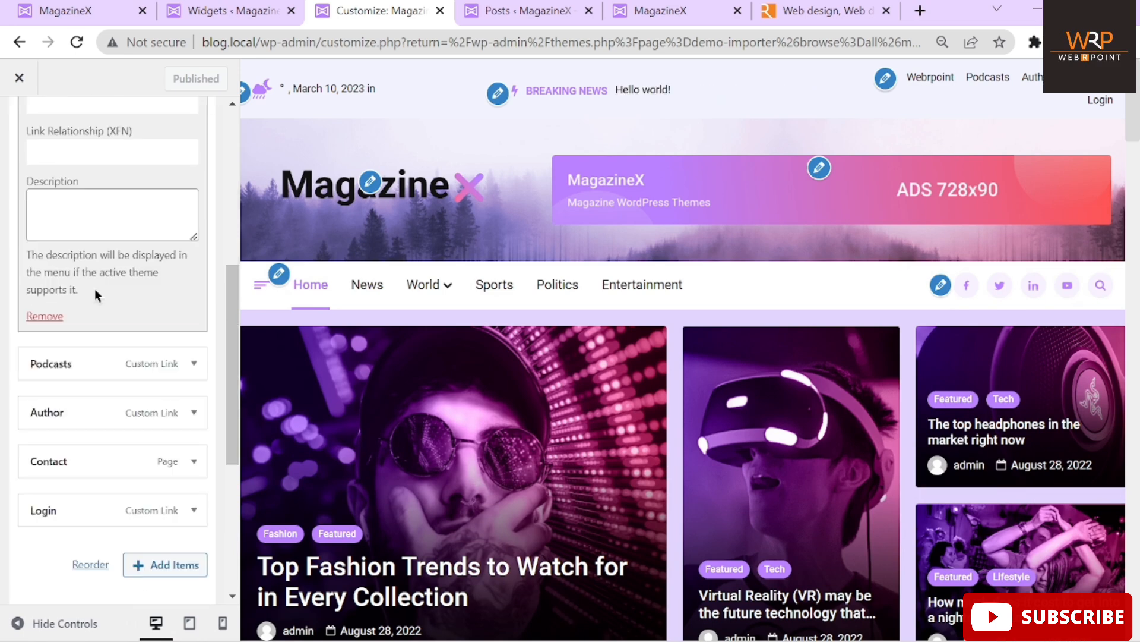
{"action": "scroll", "coordinate": [95, 289], "scroll_direction": "down", "scroll_amount": 1}
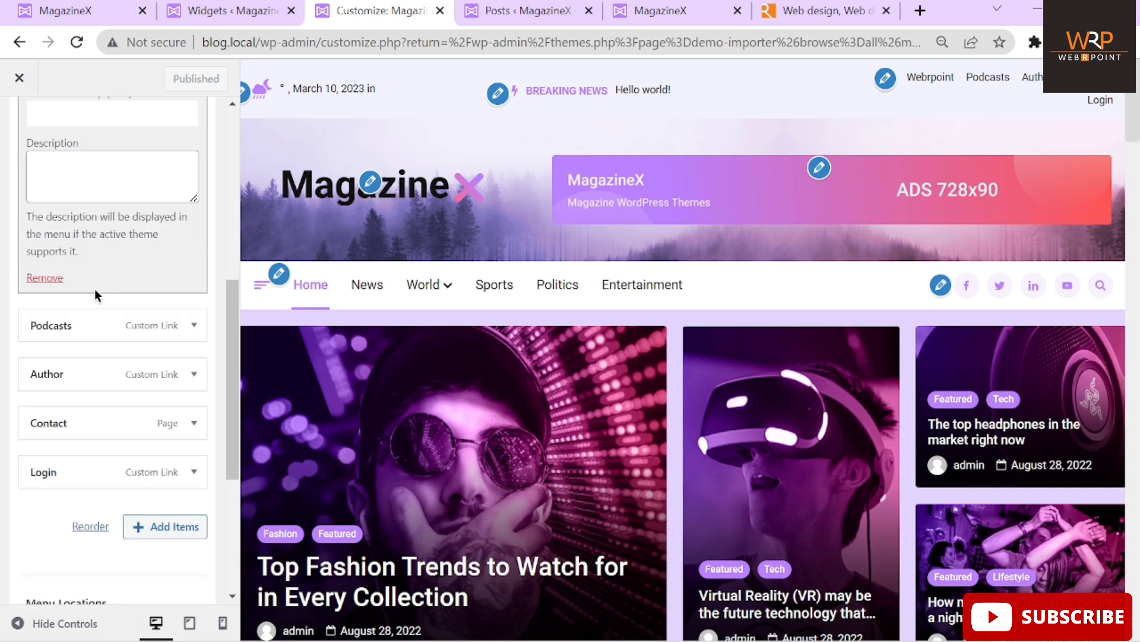
{"action": "left_click", "coordinate": [189, 326]}
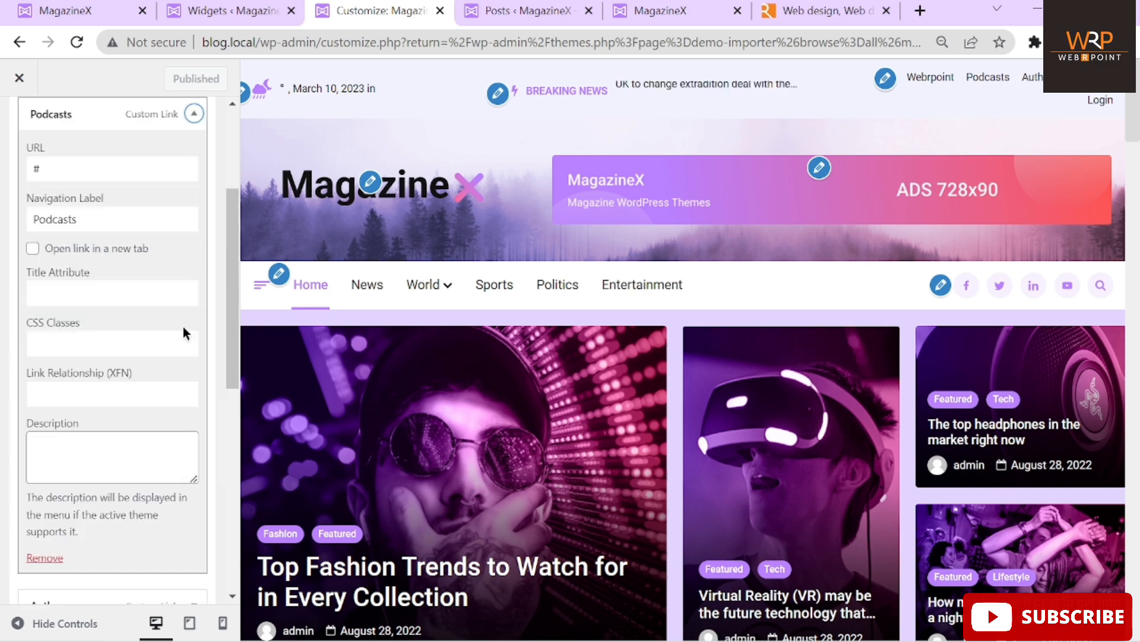
{"action": "left_click", "coordinate": [194, 115]}
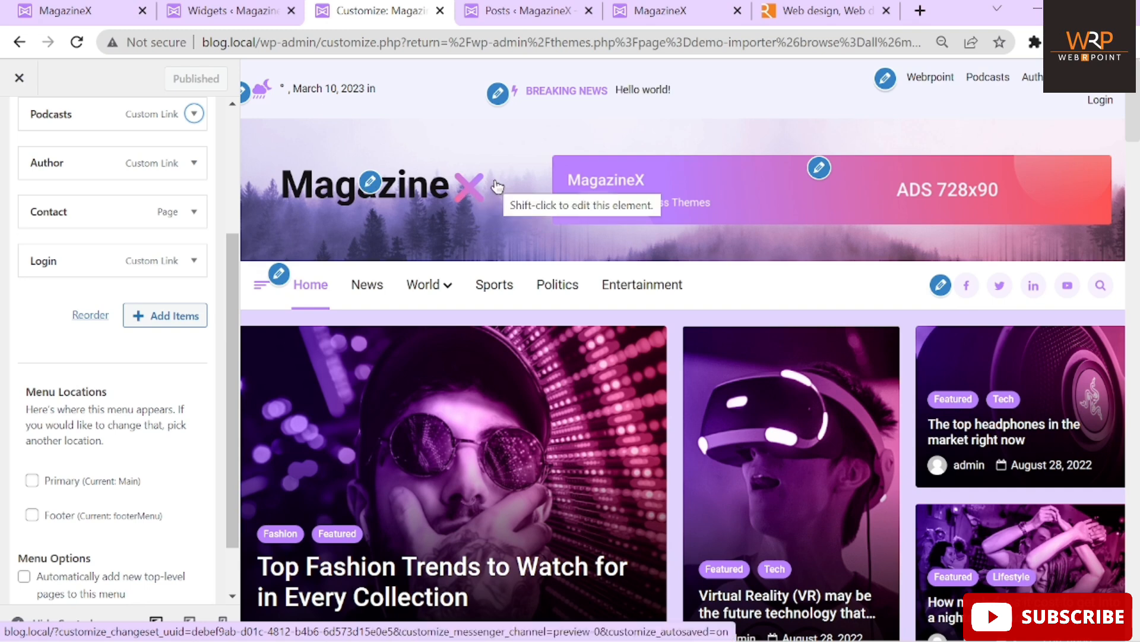
Open the site logo's Change logo media library, then view the live MagazineX front page
{"action": "left_click", "coordinate": [368, 185]}
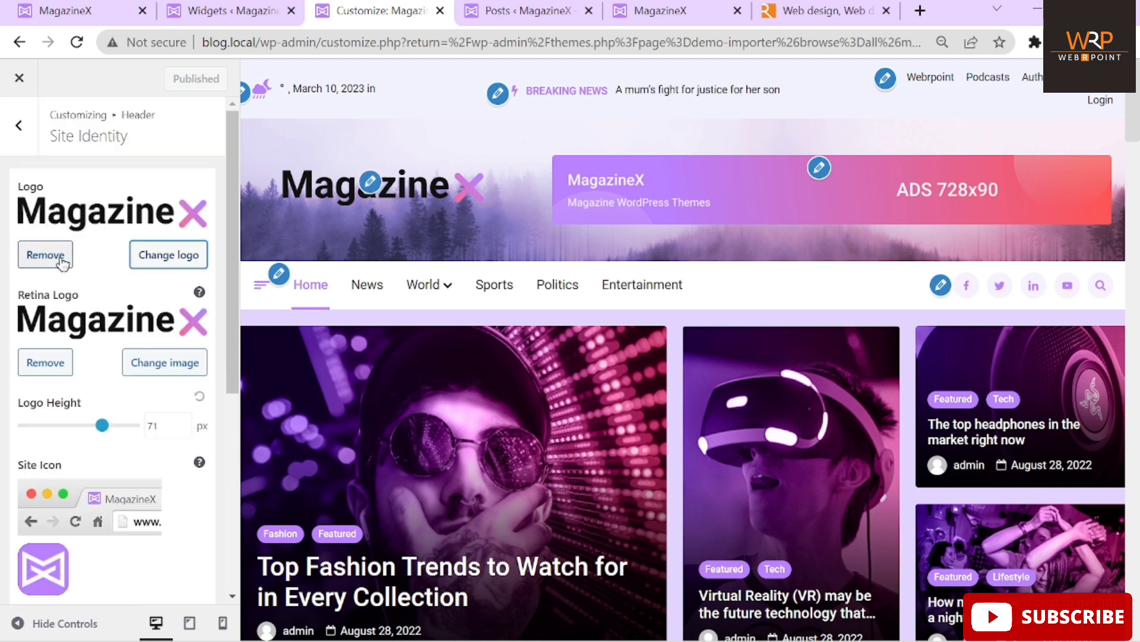
{"action": "left_click", "coordinate": [161, 255]}
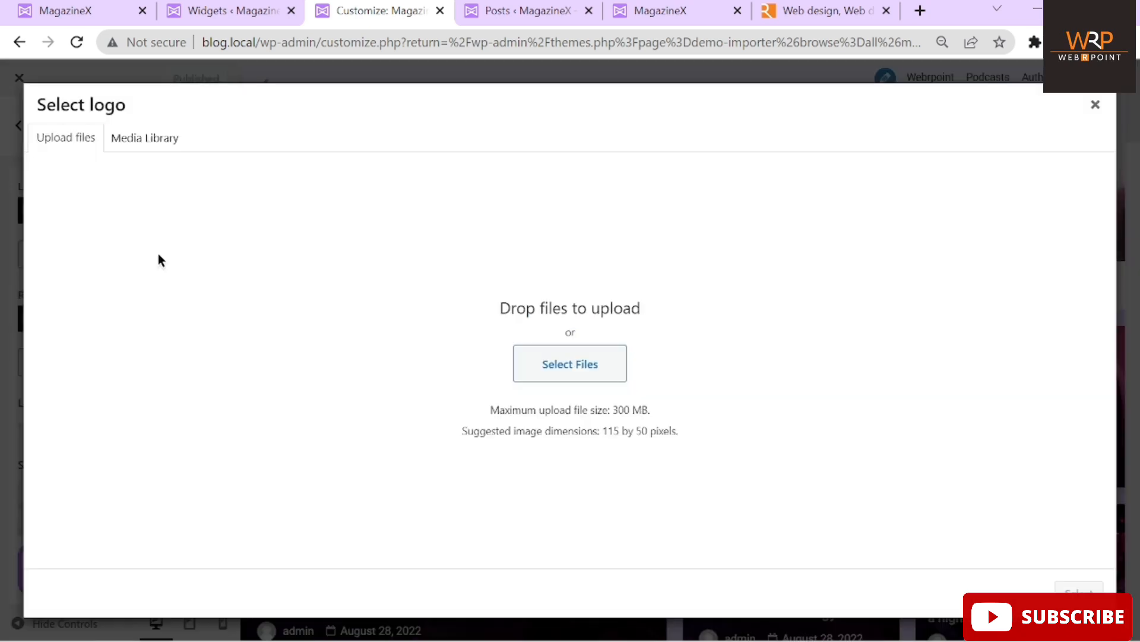
{"action": "left_click", "coordinate": [147, 139]}
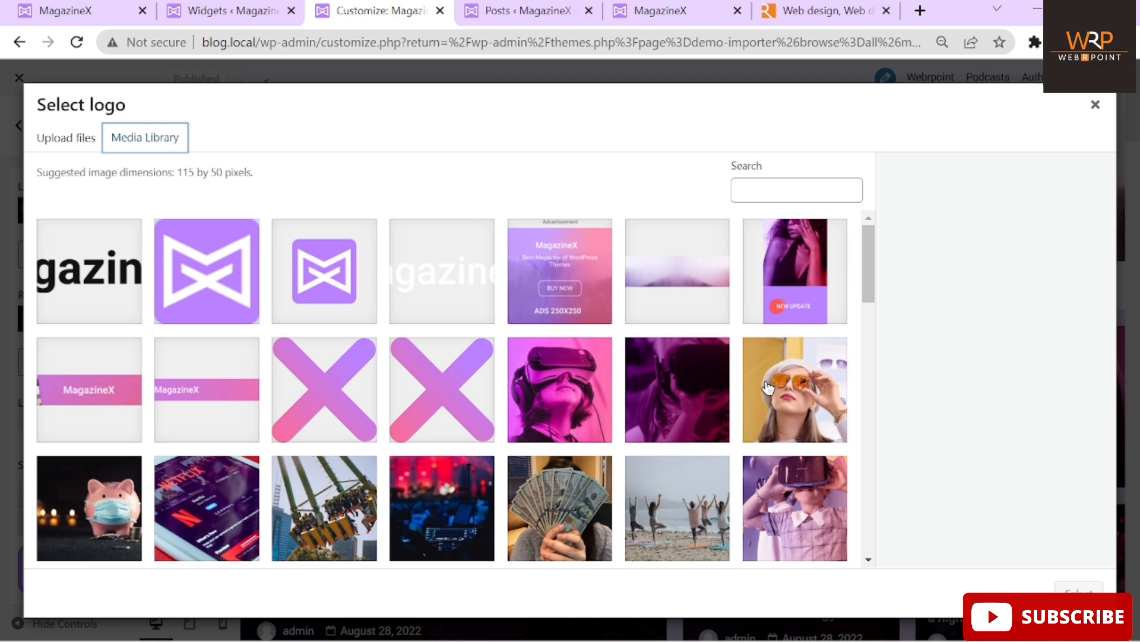
{"action": "scroll", "coordinate": [768, 387], "scroll_direction": "down", "scroll_amount": 10}
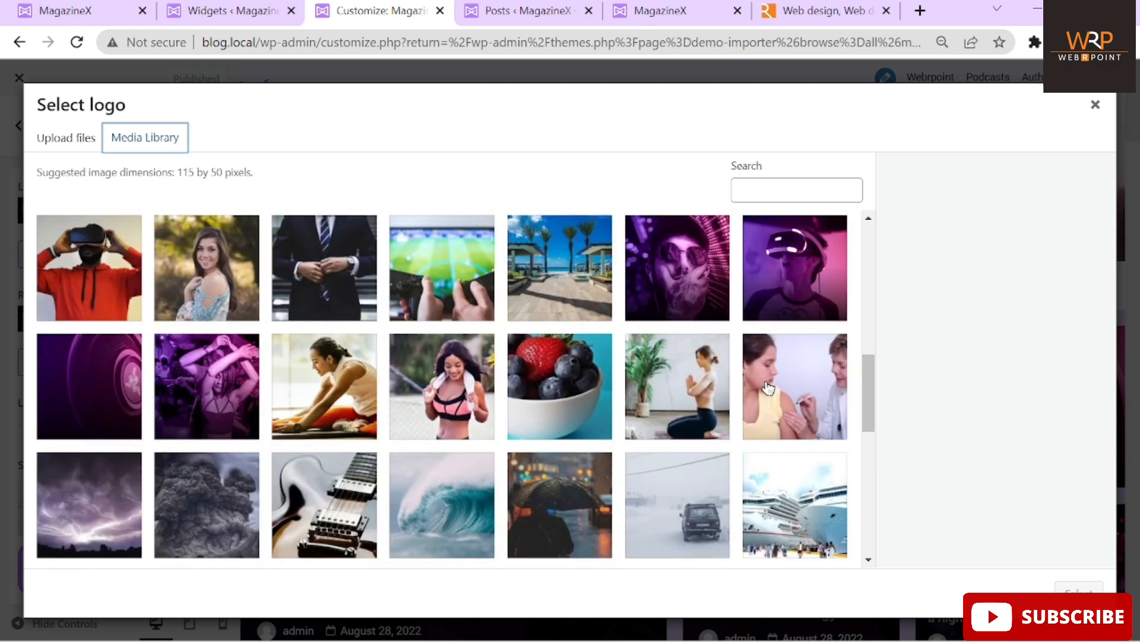
{"action": "scroll", "coordinate": [768, 387], "scroll_direction": "down", "scroll_amount": 2}
{"action": "left_click", "coordinate": [682, 10]}
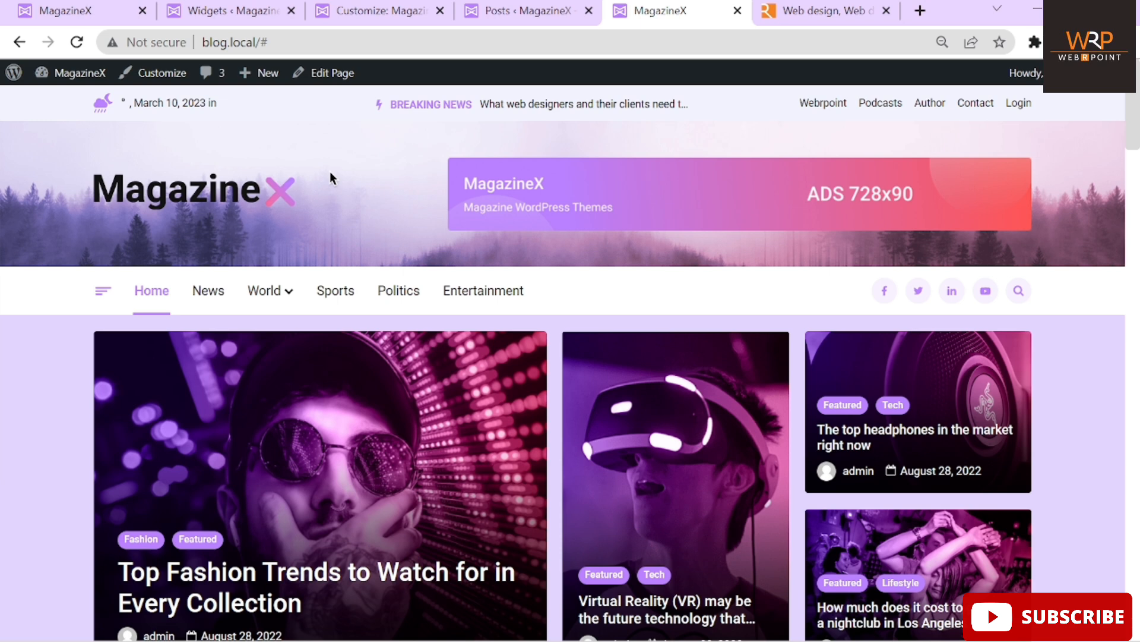
Inspect the MagazineX header row in developer tools, then return to the customizer's logo picker
{"action": "right_click", "coordinate": [378, 191]}
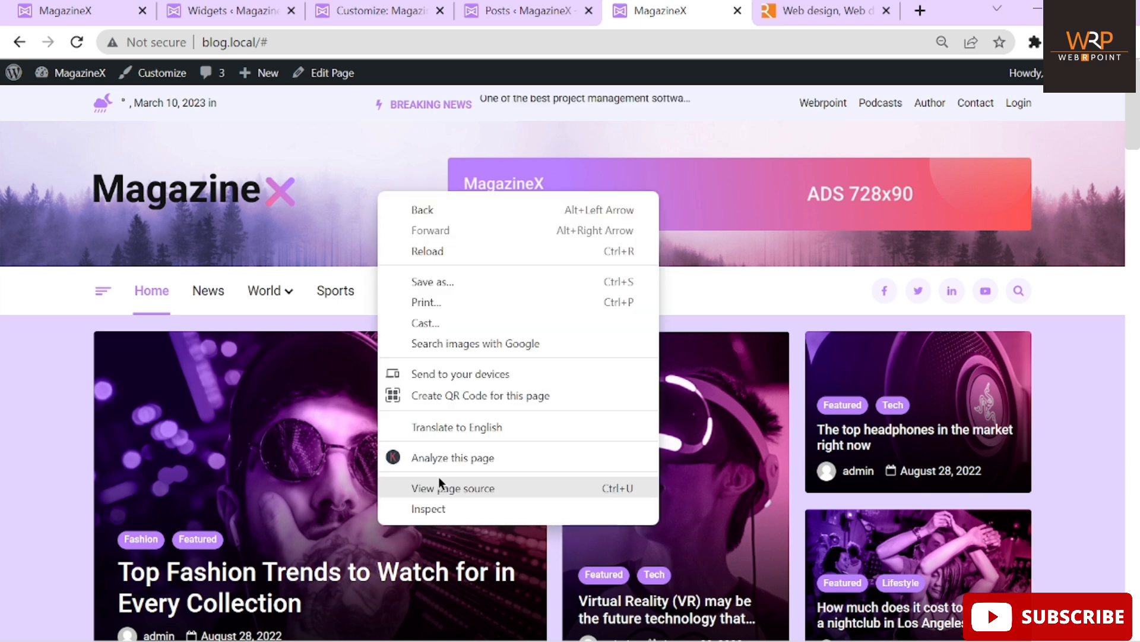
{"action": "left_click", "coordinate": [443, 505]}
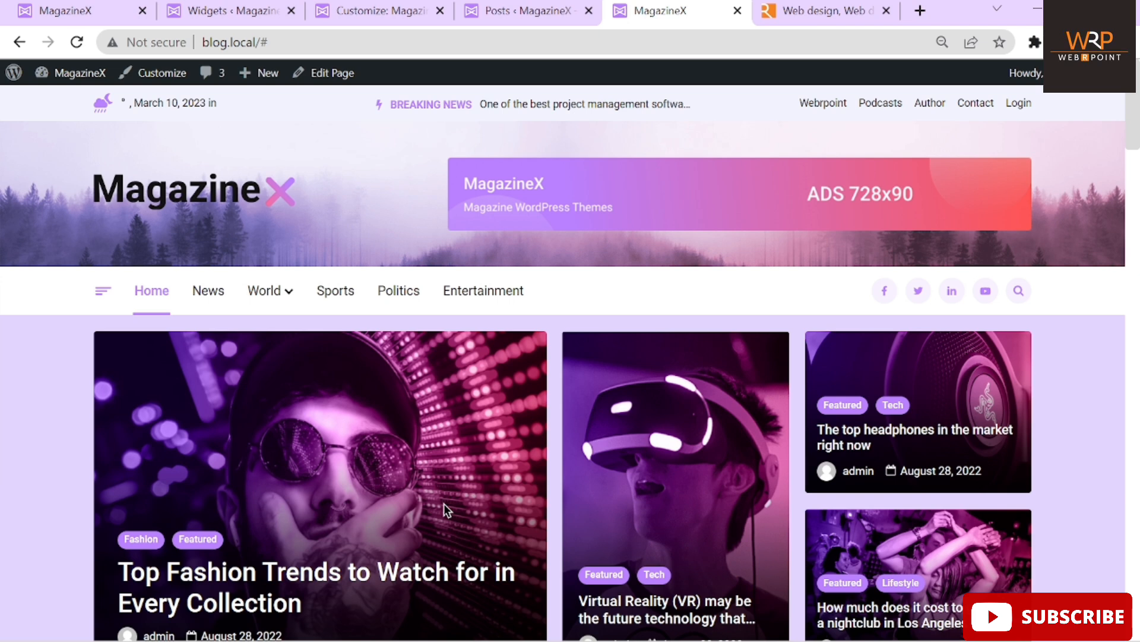
{"action": "right_click", "coordinate": [50, 356]}
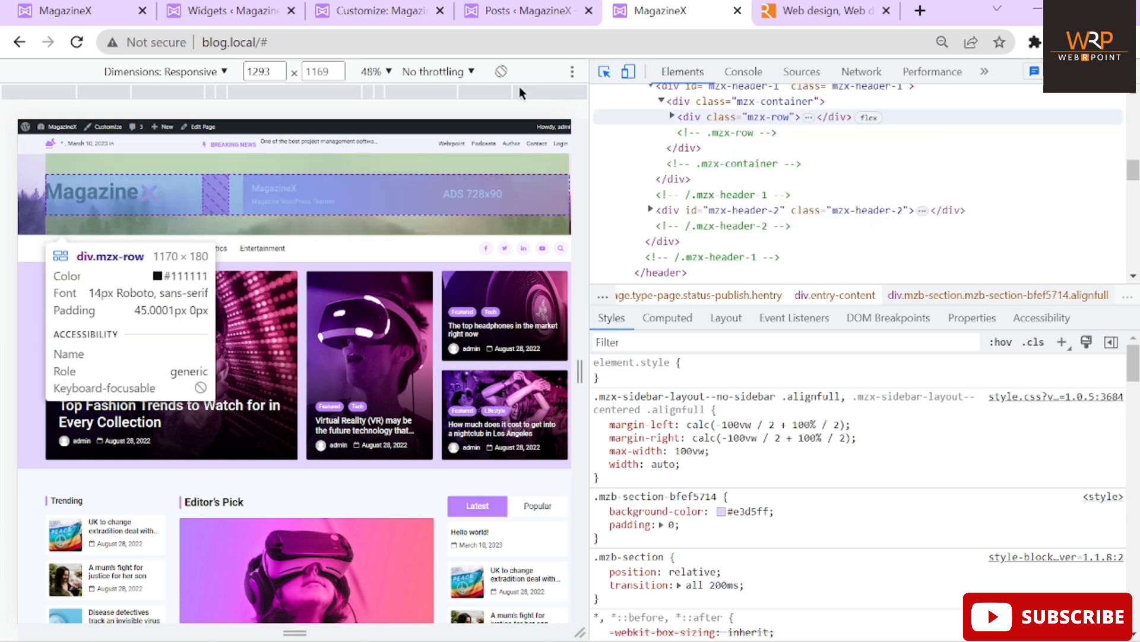
{"action": "left_click", "coordinate": [519, 10]}
{"action": "left_click", "coordinate": [383, 11]}
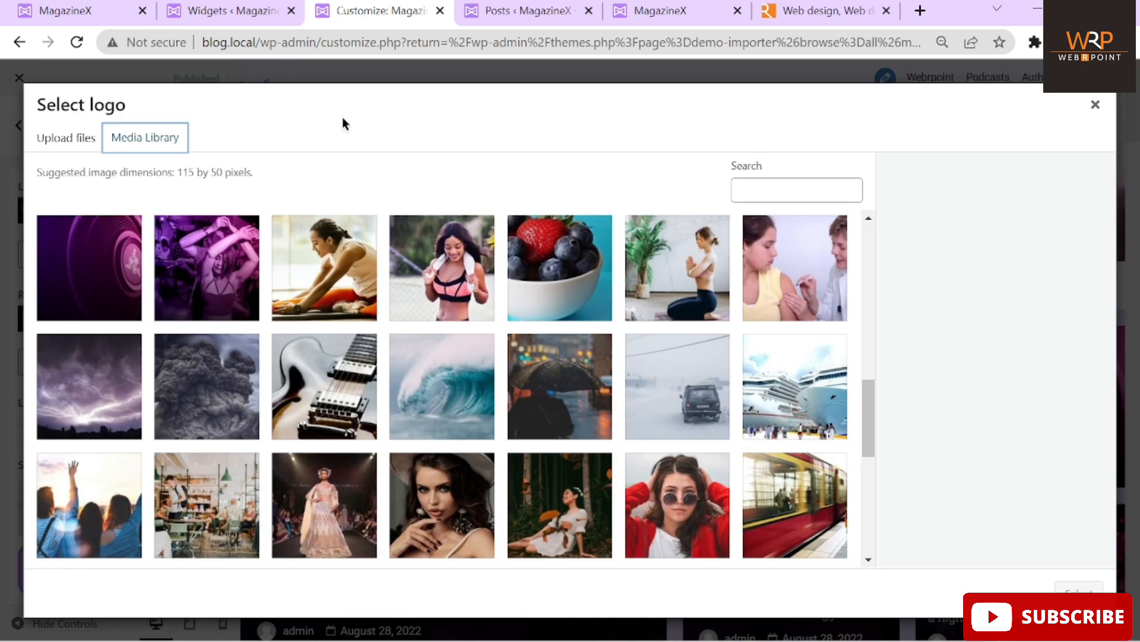
Return to the Customizer and close the open logo picker
{"action": "left_click", "coordinate": [502, 11]}
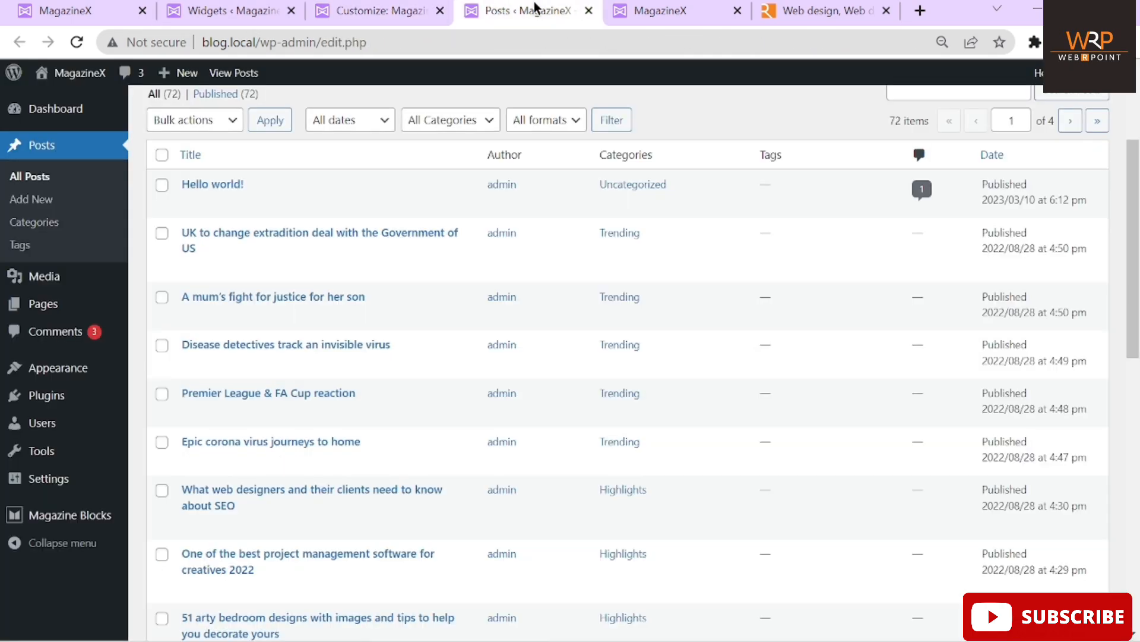
{"action": "left_click", "coordinate": [382, 11]}
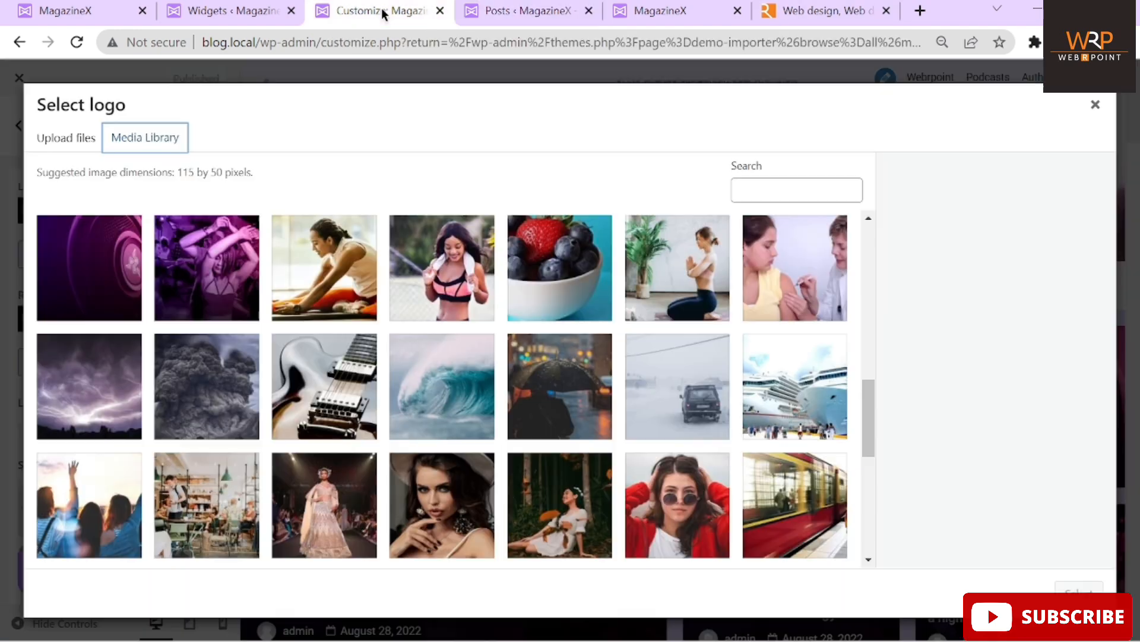
{"action": "left_click", "coordinate": [1096, 104]}
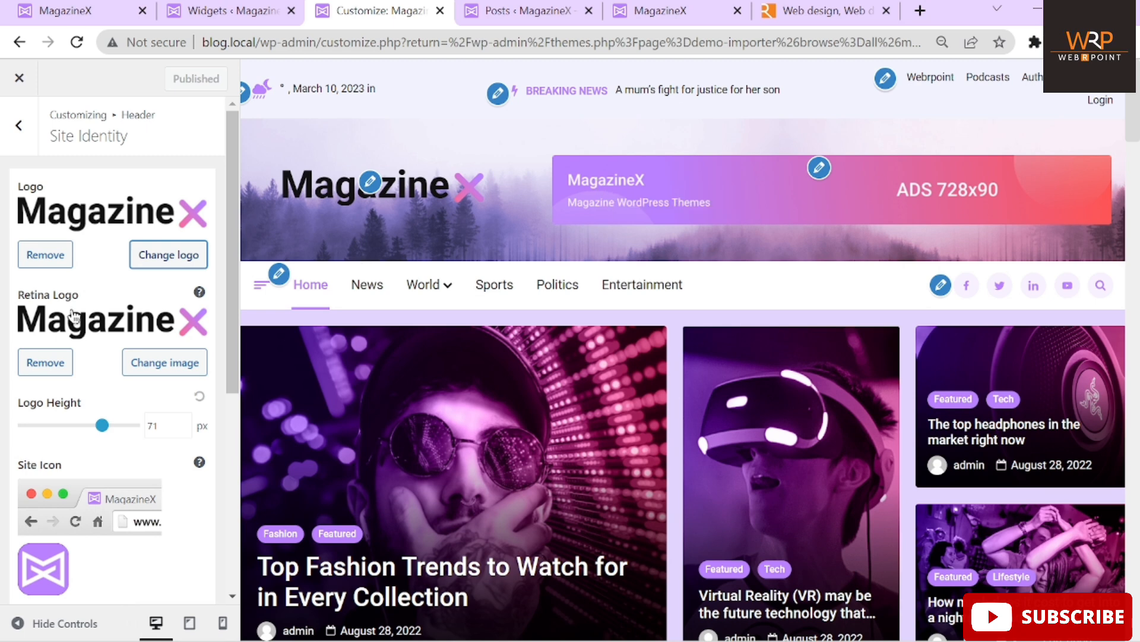
Remove the current logo and select magazinex-ret-logo from the media library, skipping cropping
{"action": "left_click", "coordinate": [37, 255]}
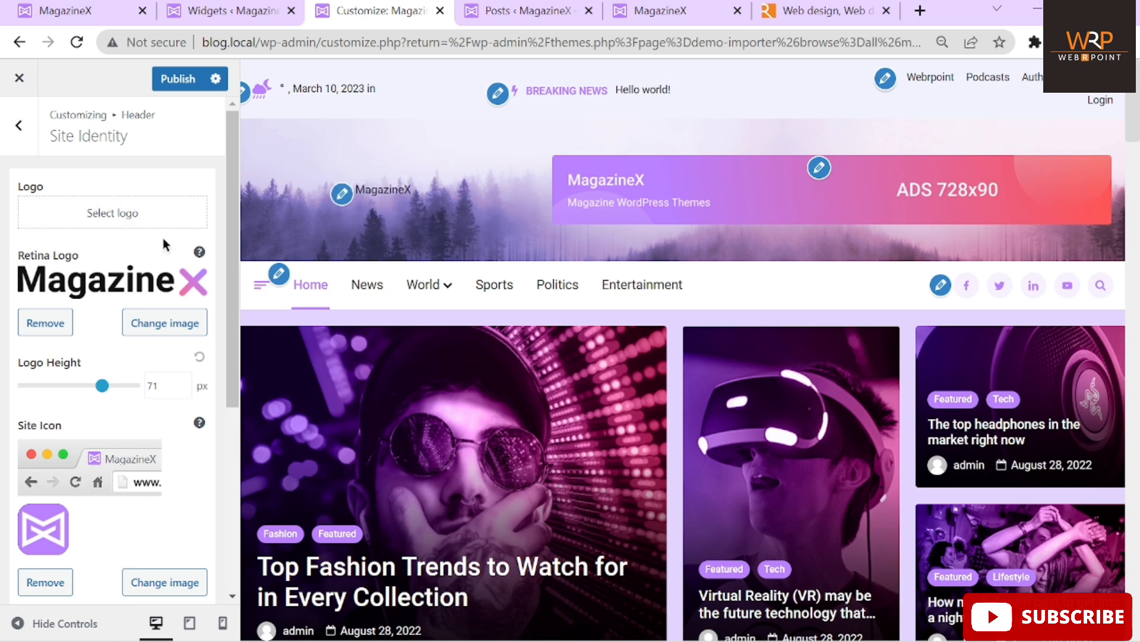
{"action": "left_click", "coordinate": [113, 212]}
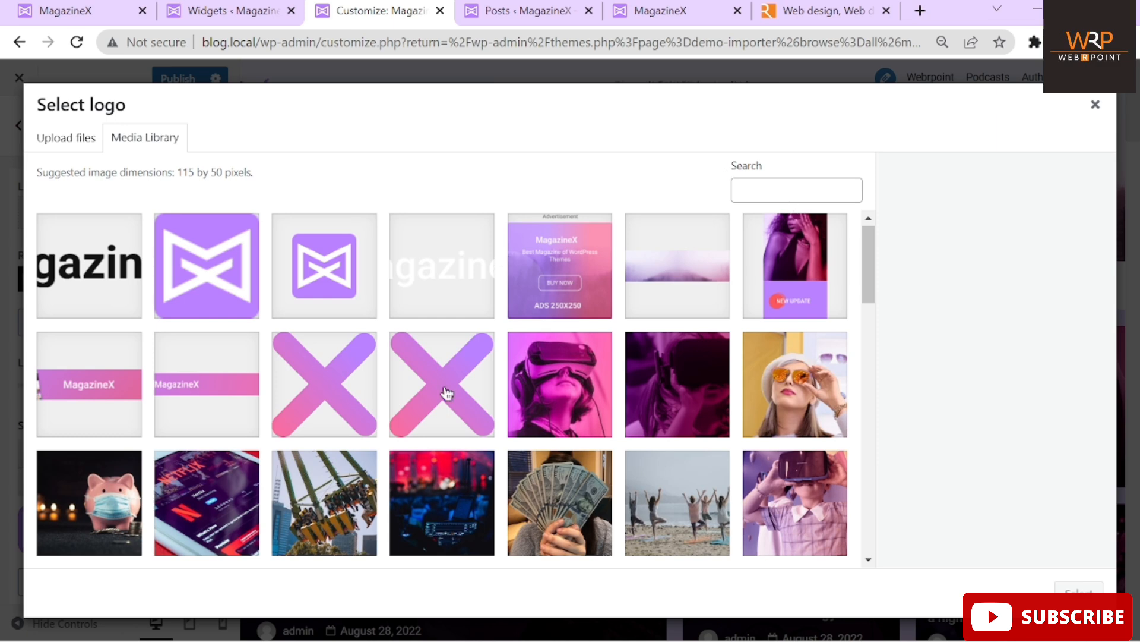
{"action": "scroll", "coordinate": [446, 394], "scroll_direction": "down", "scroll_amount": 5}
{"action": "scroll", "coordinate": [446, 393], "scroll_direction": "down", "scroll_amount": 10}
{"action": "left_click", "coordinate": [442, 545]}
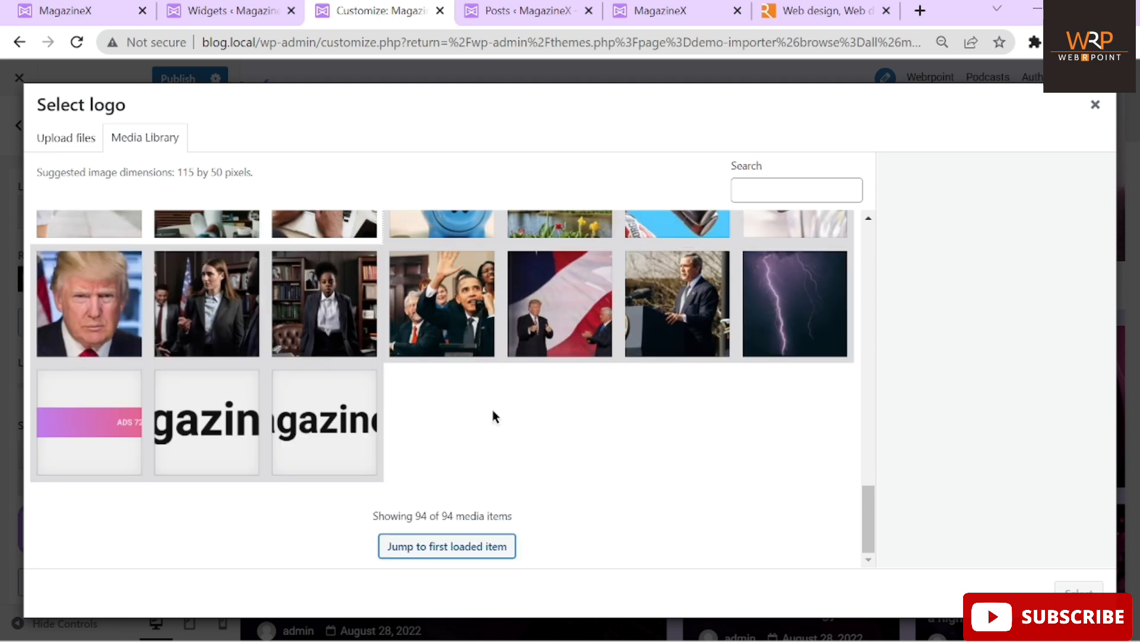
{"action": "left_click", "coordinate": [202, 440]}
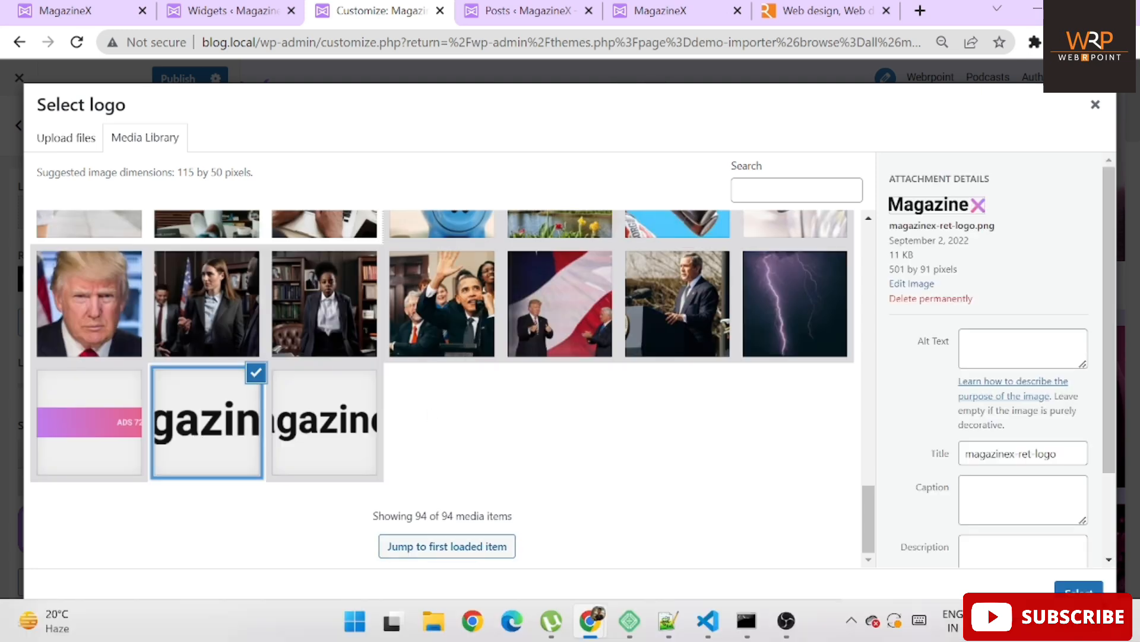
{"action": "left_click", "coordinate": [1079, 591]}
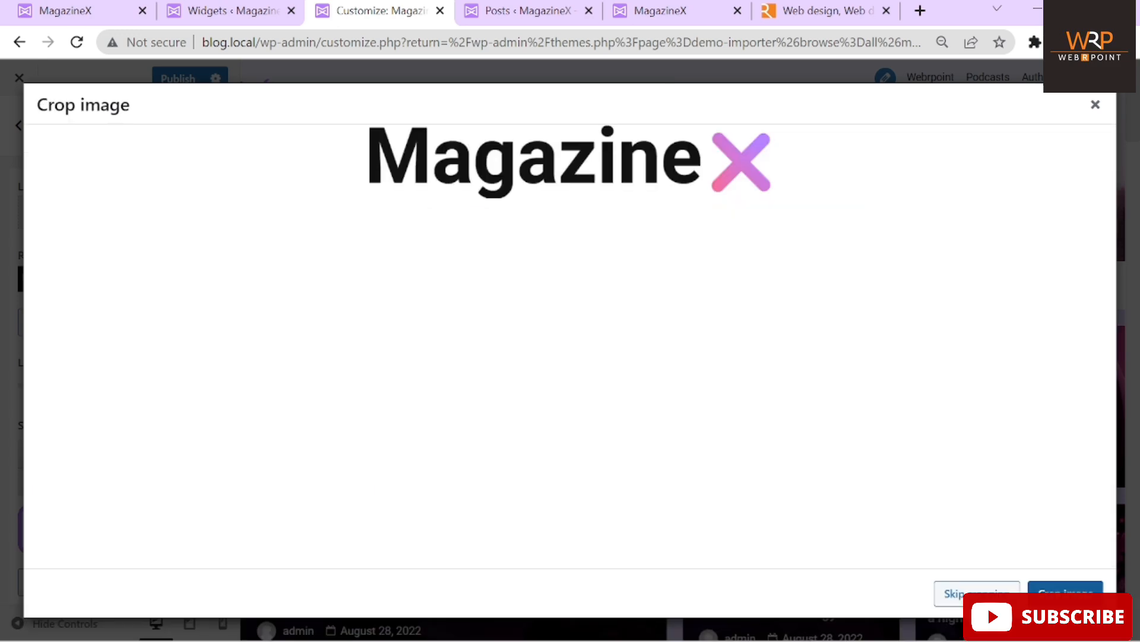
{"action": "left_click", "coordinate": [983, 596]}
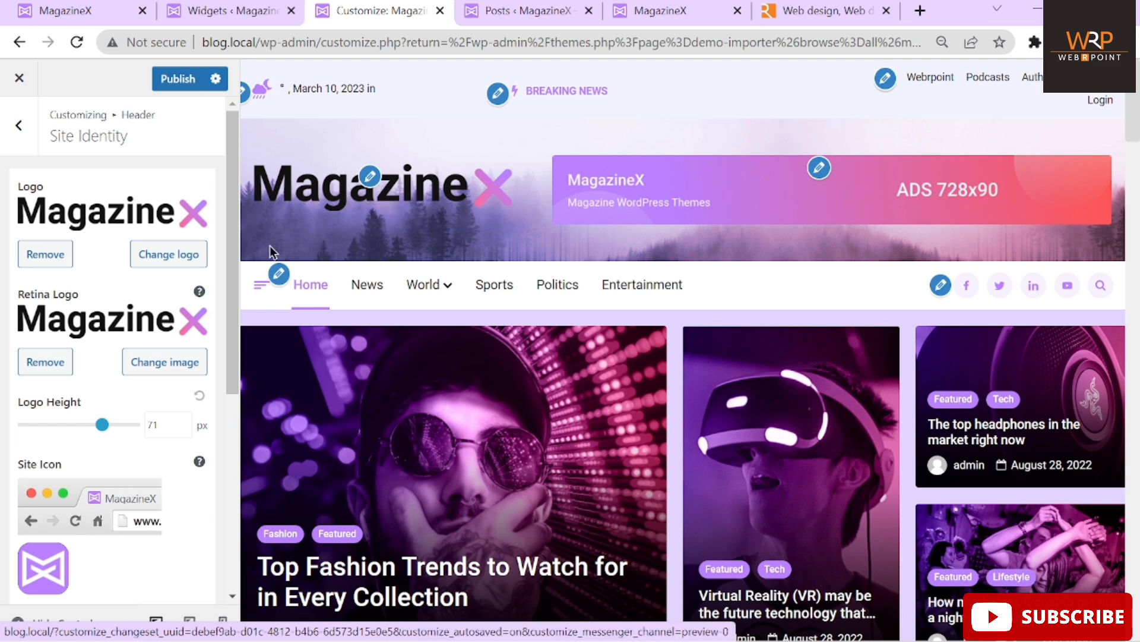
{"action": "scroll", "coordinate": [149, 399], "scroll_direction": "down", "scroll_amount": 5}
{"action": "scroll", "coordinate": [66, 208], "scroll_direction": "down", "scroll_amount": 1}
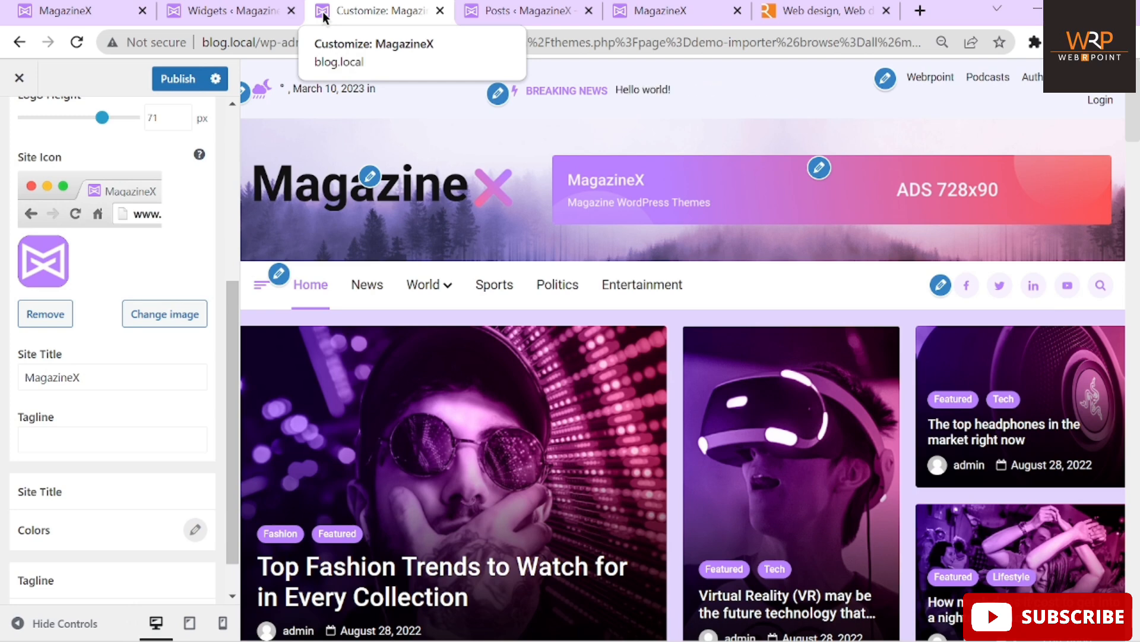
{"action": "mouse_move", "coordinate": [199, 157]}
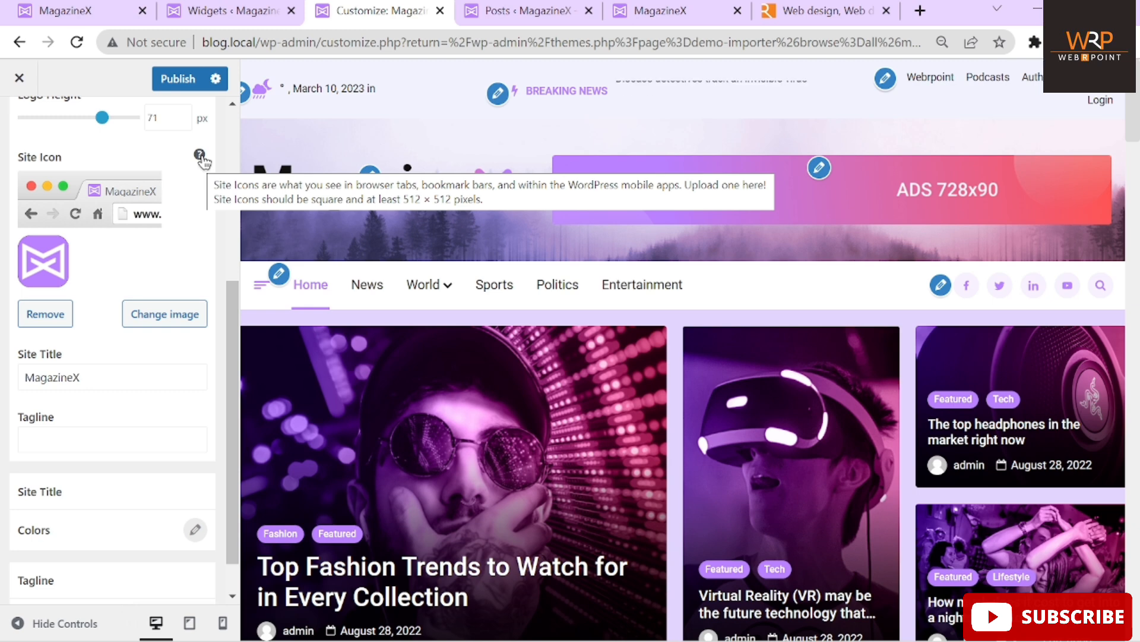
Look at the Site Icon's upload option, close it unchanged, and return to Header settings
{"action": "left_click", "coordinate": [185, 320]}
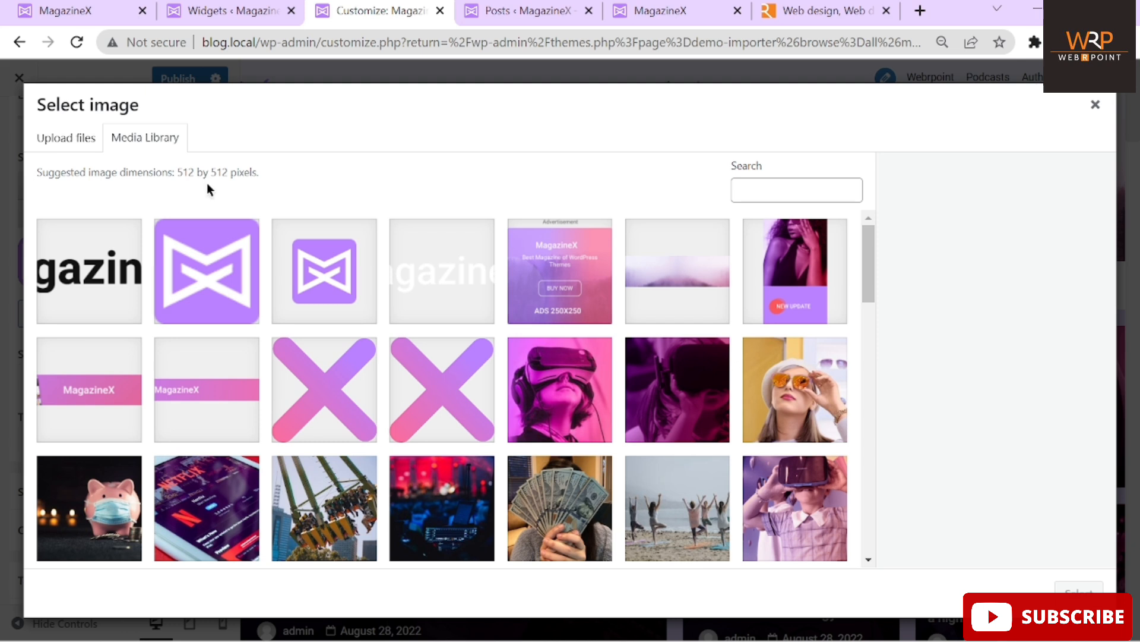
{"action": "left_click", "coordinate": [62, 141]}
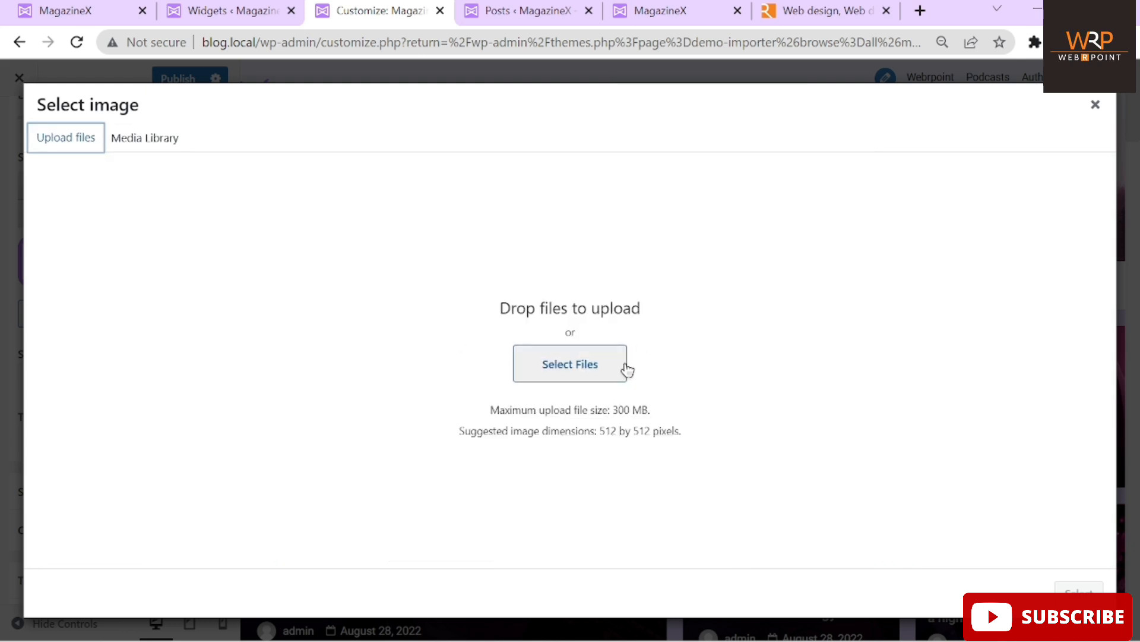
{"action": "left_click", "coordinate": [1096, 105]}
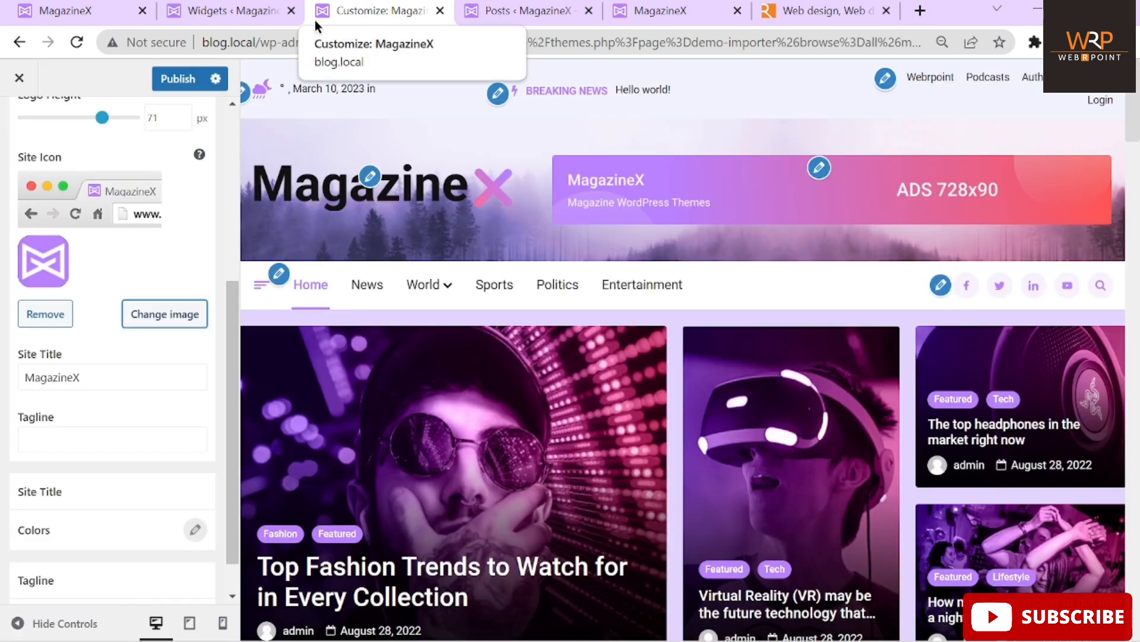
{"action": "scroll", "coordinate": [141, 403], "scroll_direction": "down", "scroll_amount": 1}
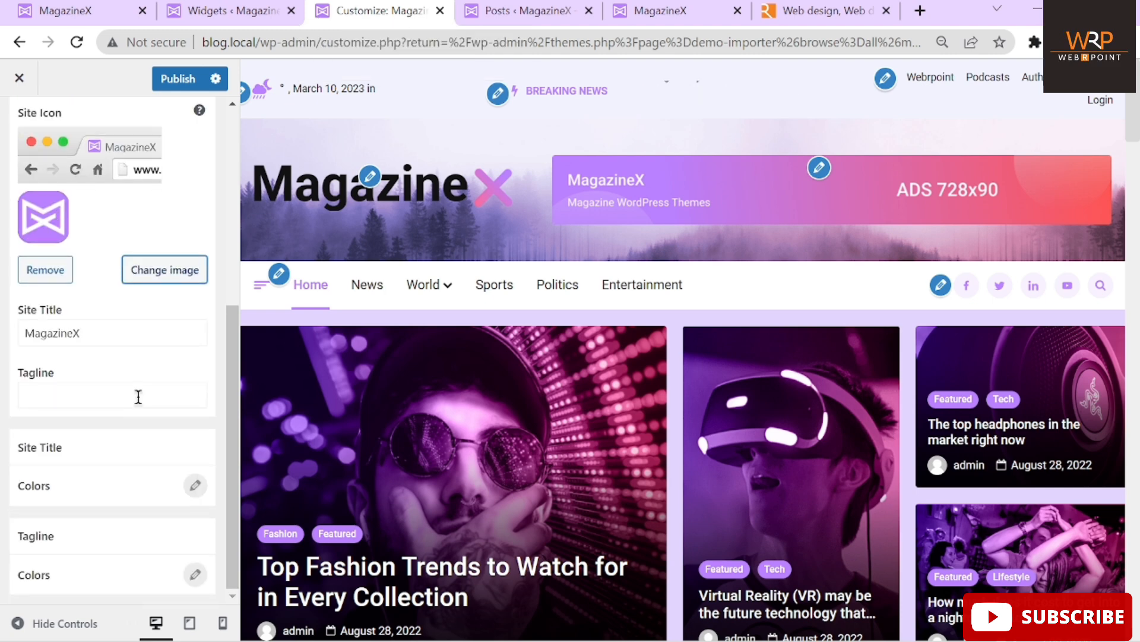
{"action": "scroll", "coordinate": [172, 188], "scroll_direction": "up", "scroll_amount": 6}
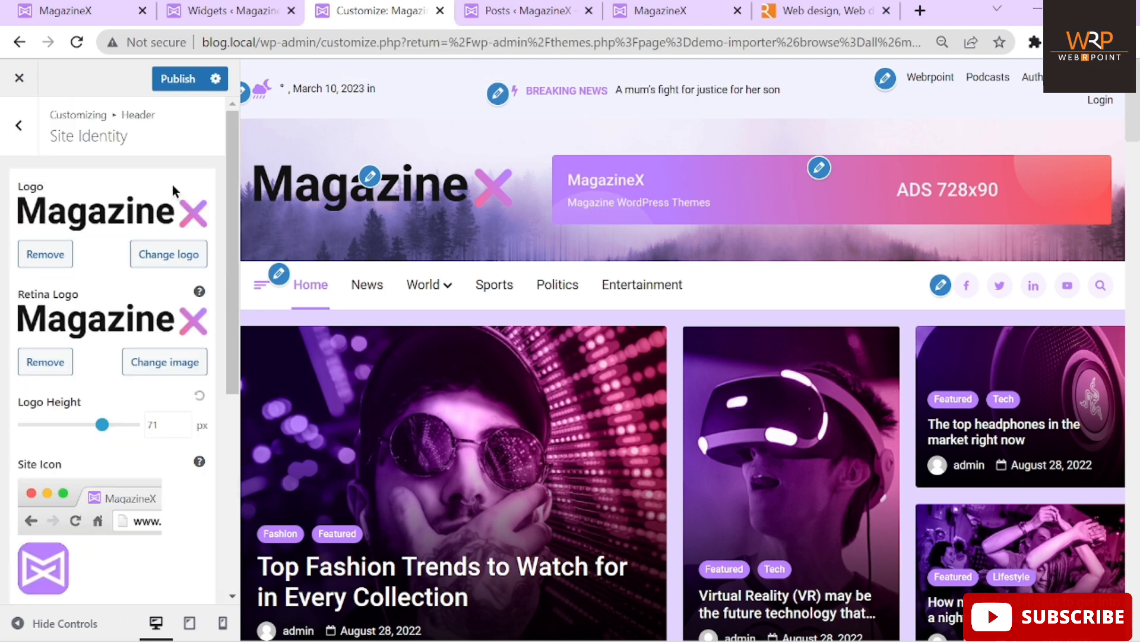
{"action": "left_click", "coordinate": [19, 125]}
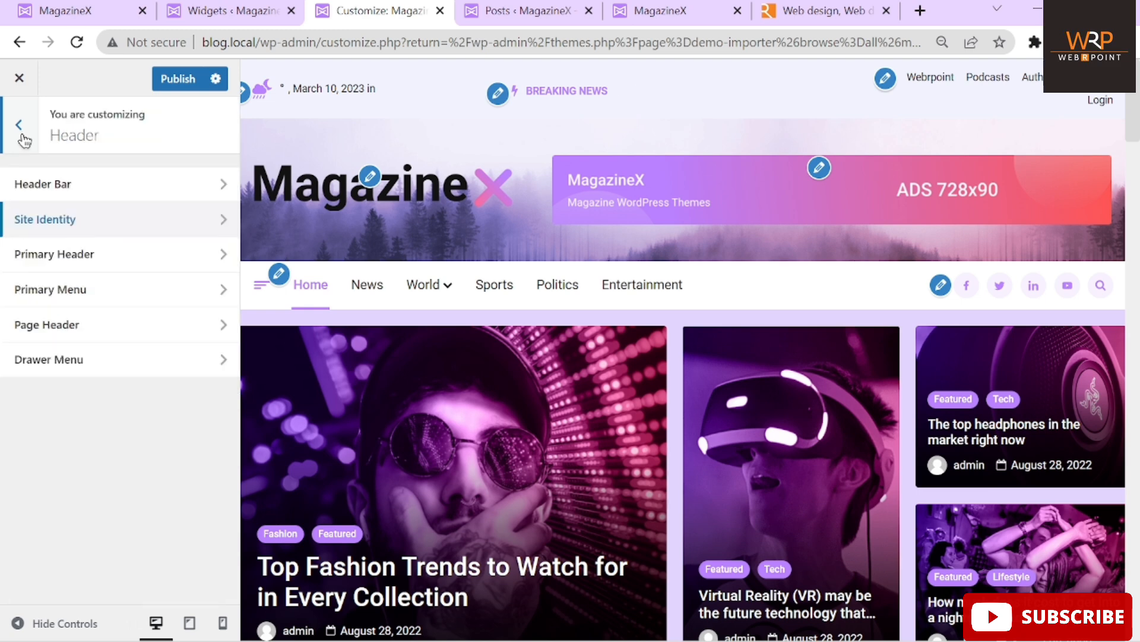
Open Primary Header, keep Layout 1, and expand the Colors > Background options
{"action": "left_click", "coordinate": [96, 259]}
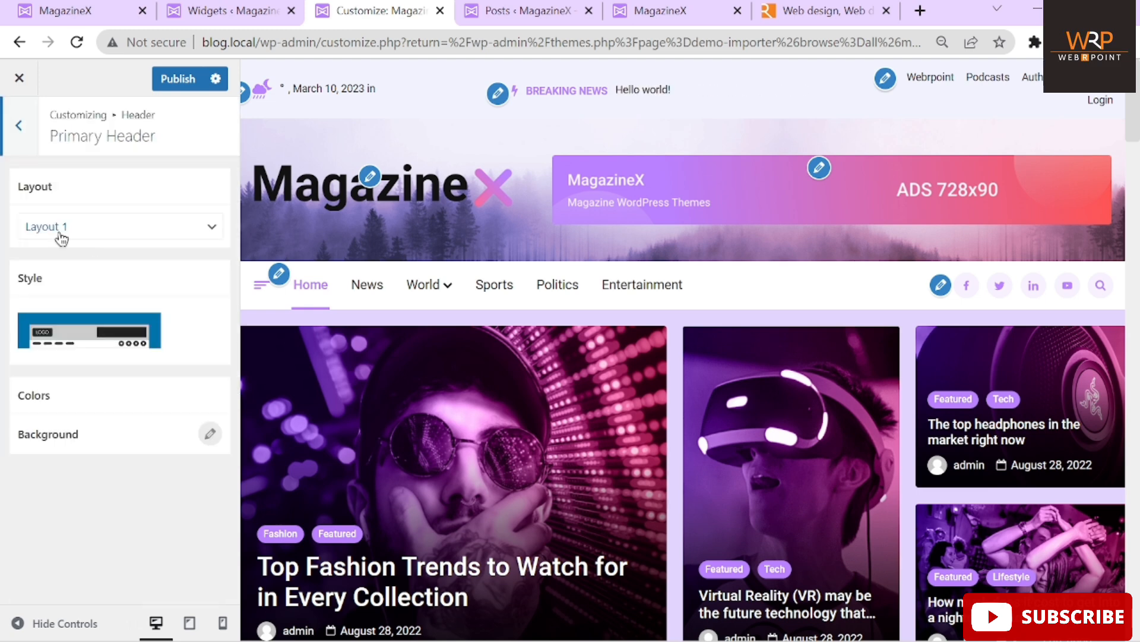
{"action": "left_click", "coordinate": [103, 230]}
{"action": "left_click", "coordinate": [101, 228]}
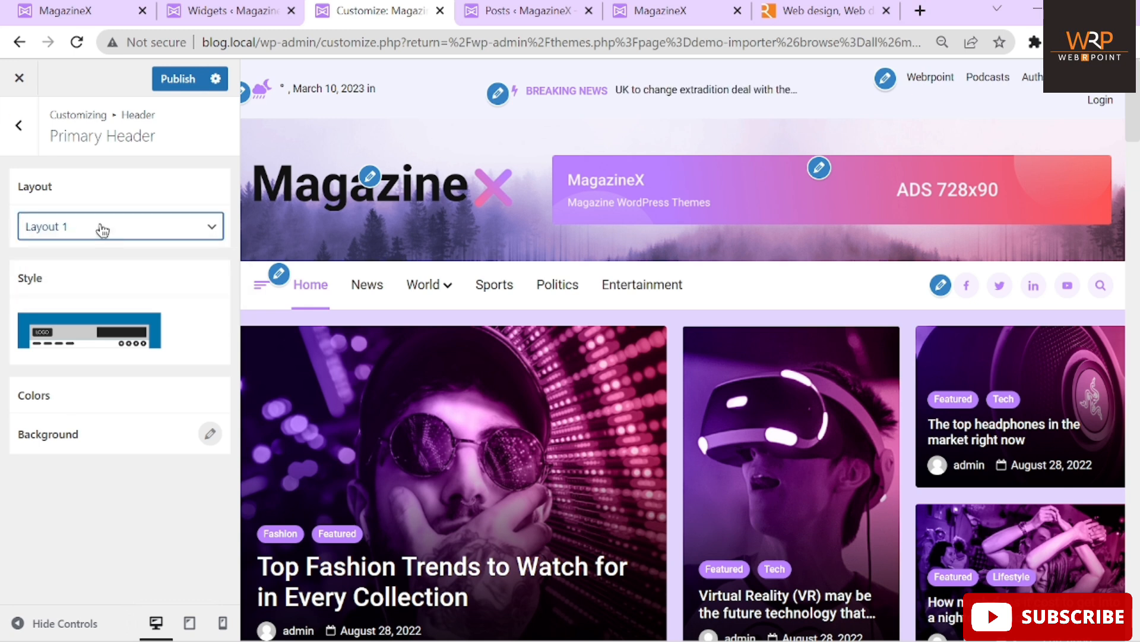
{"action": "left_click", "coordinate": [47, 405]}
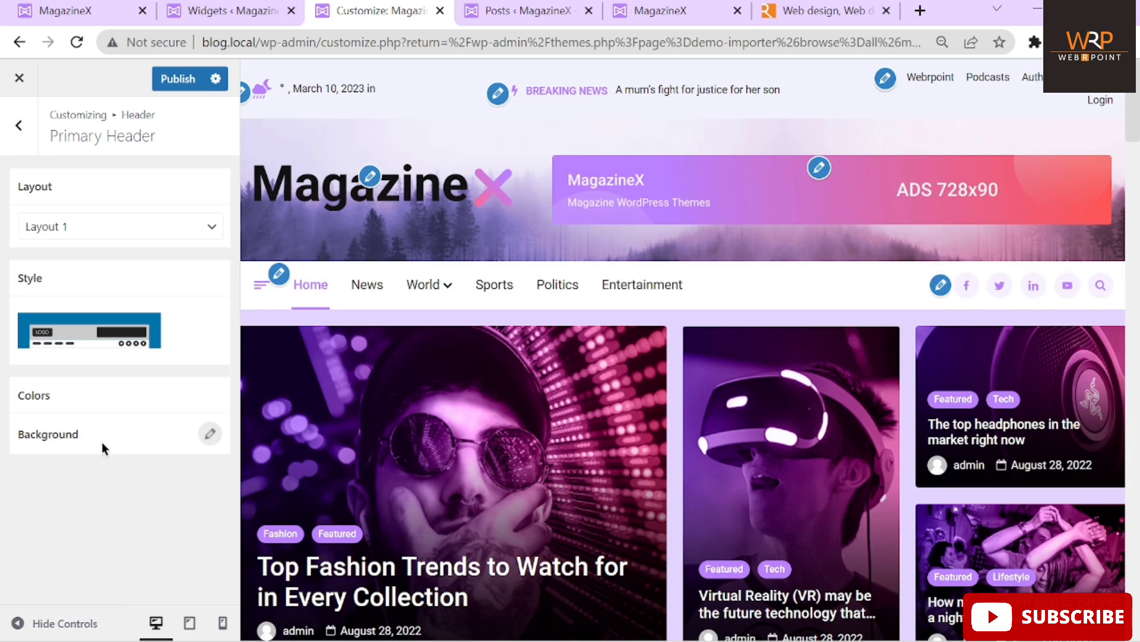
{"action": "left_click", "coordinate": [209, 436]}
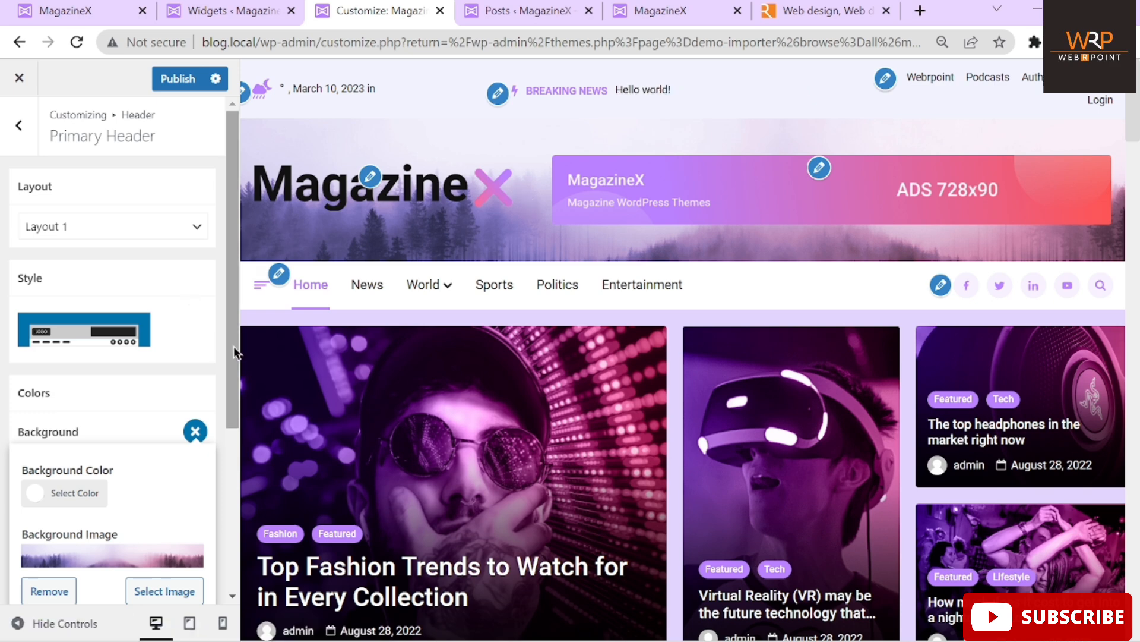
Remove the forest background image from the Primary Header
{"action": "left_click_drag", "start_coordinate": [230, 354], "coordinate": [233, 481]}
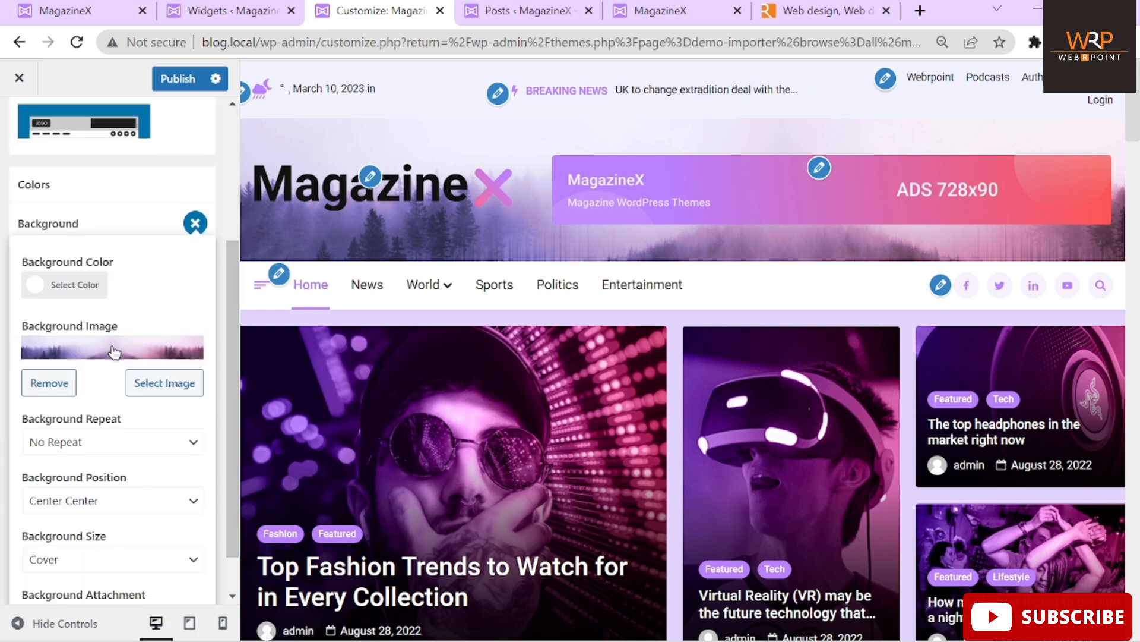
{"action": "left_click", "coordinate": [114, 352]}
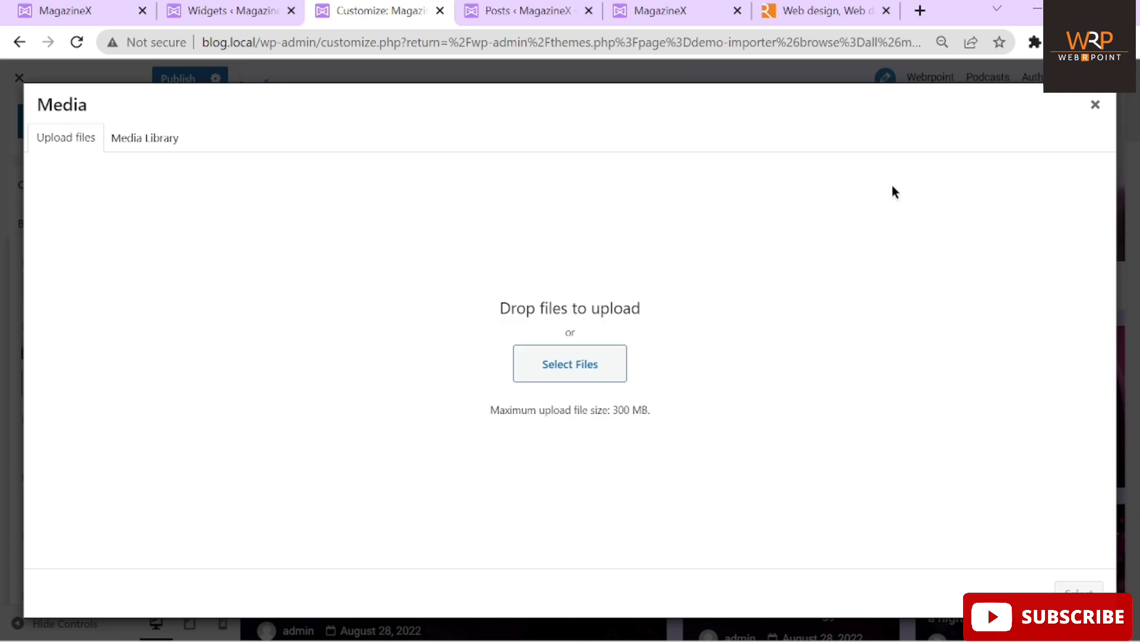
{"action": "left_click", "coordinate": [1095, 105]}
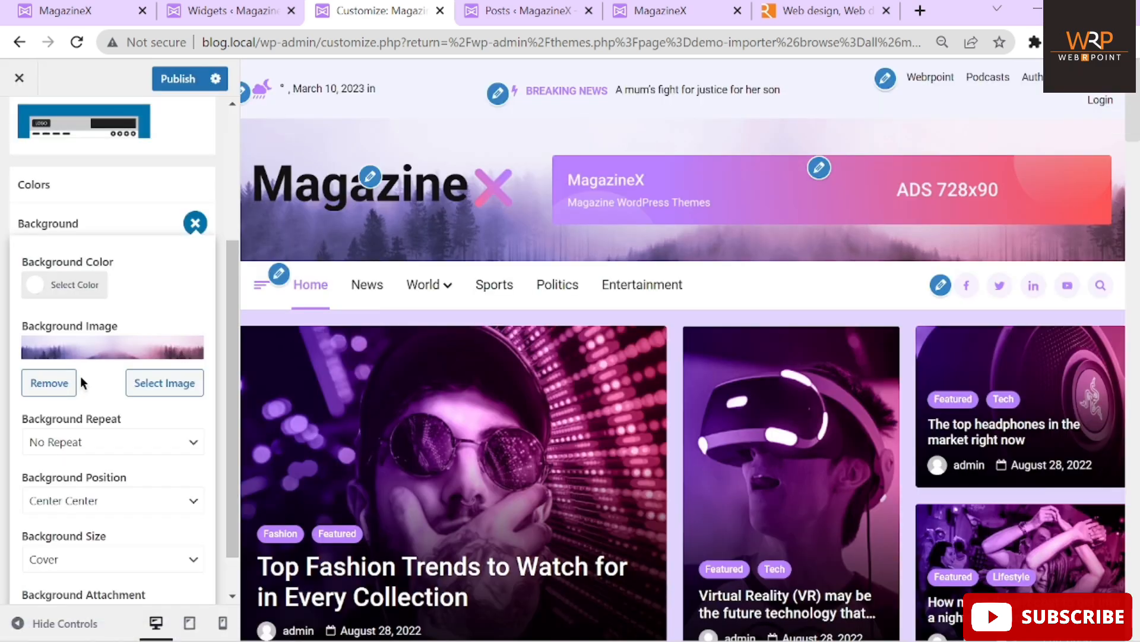
{"action": "left_click", "coordinate": [47, 383]}
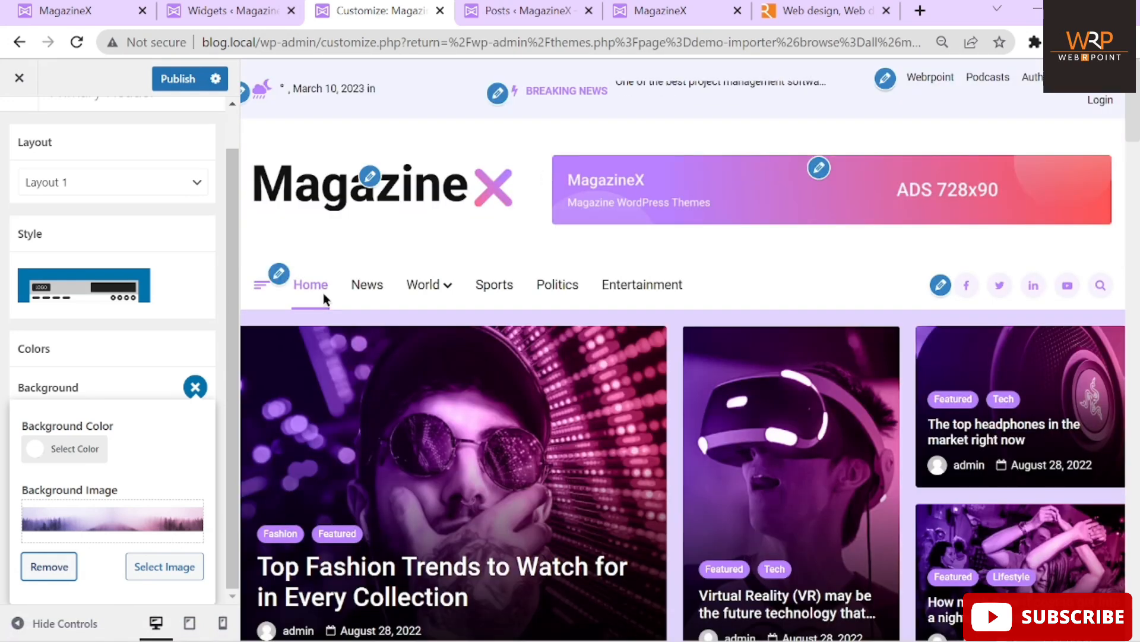
{"action": "left_click", "coordinate": [40, 350]}
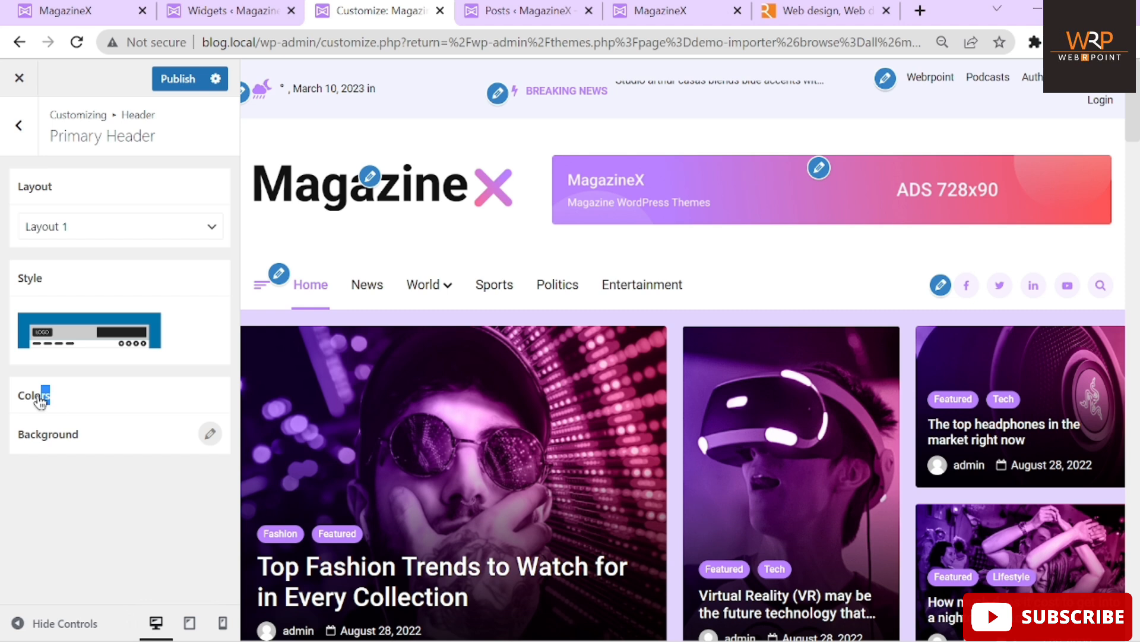
Reopen the header background options and bring up the #ffffff background colour picker
{"action": "left_click", "coordinate": [212, 435]}
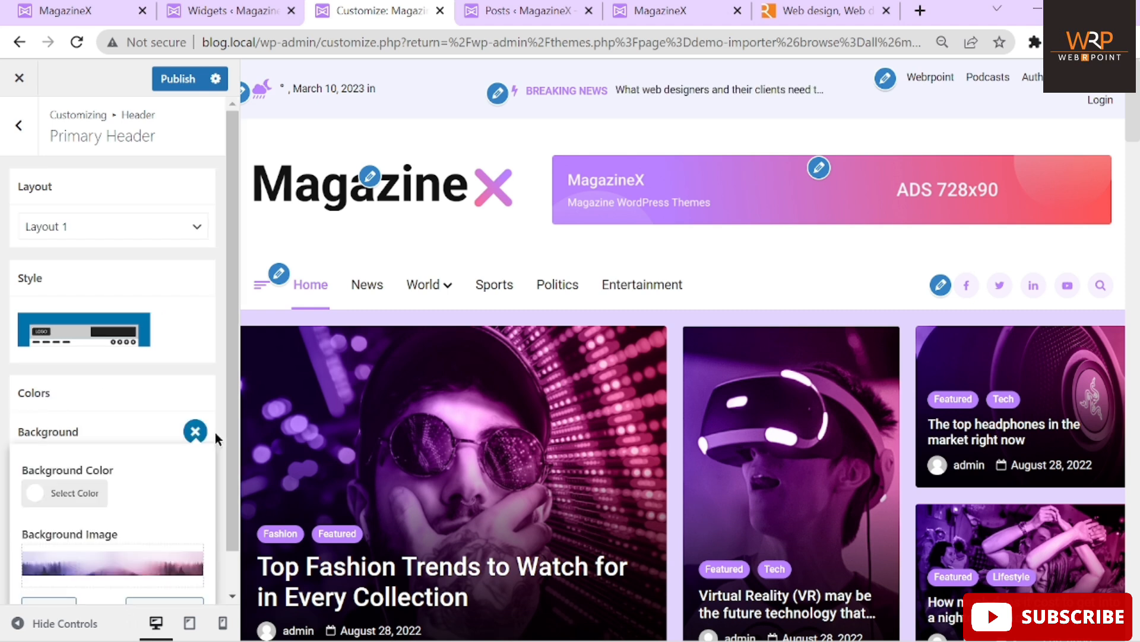
{"action": "scroll", "coordinate": [98, 412], "scroll_direction": "down", "scroll_amount": 1}
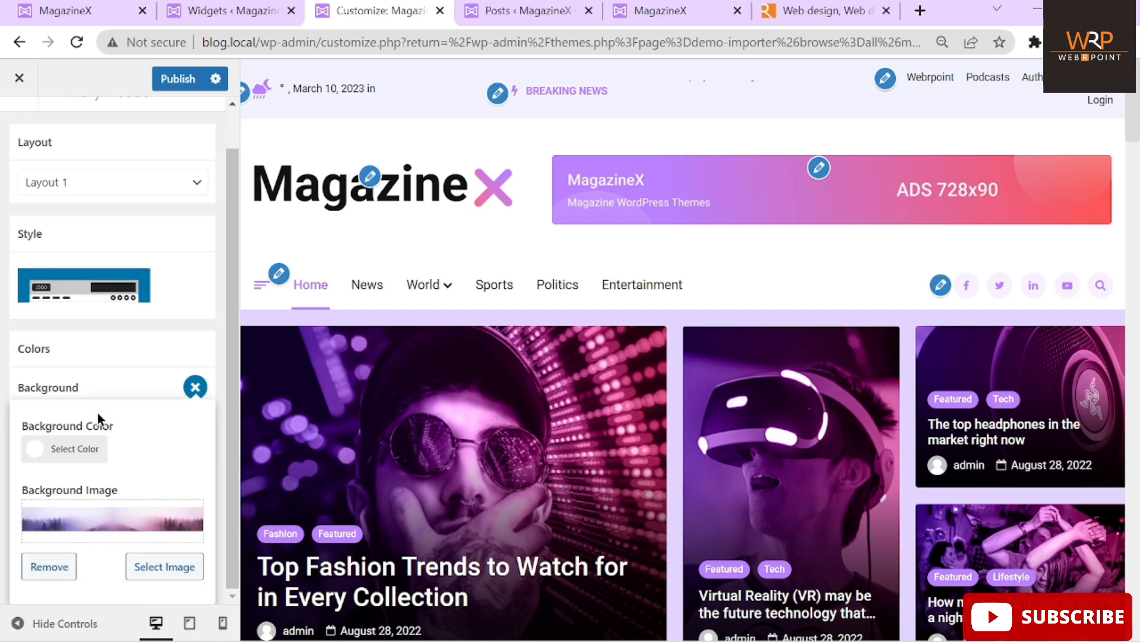
{"action": "left_click", "coordinate": [75, 450]}
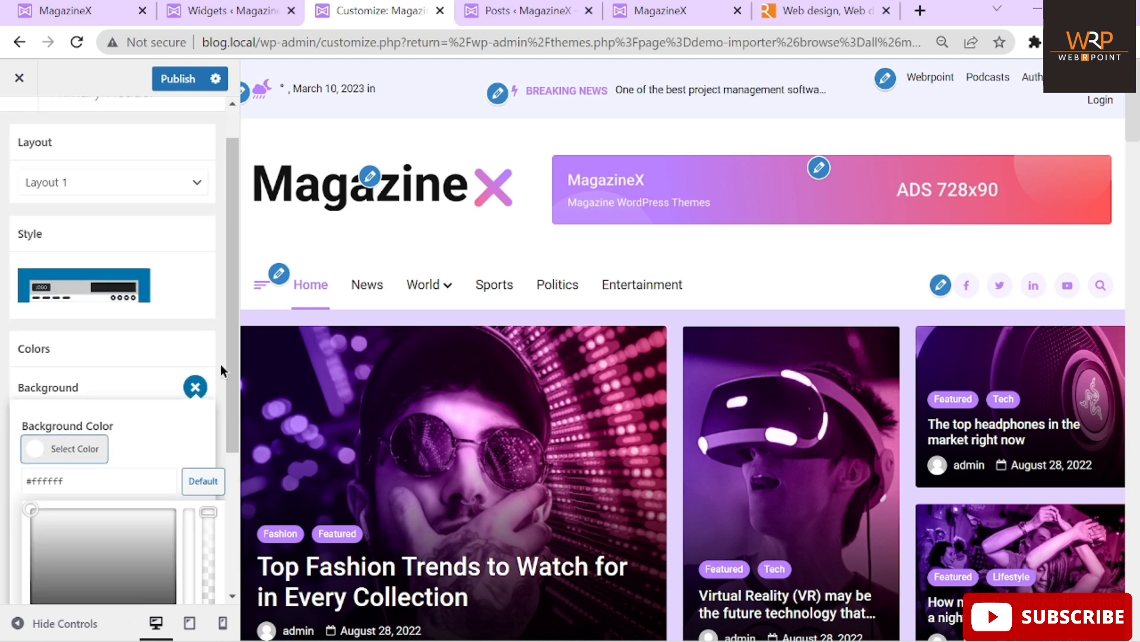
Set the Primary Header background colour to green #22932f, then reopen the background settings
{"action": "left_click_drag", "start_coordinate": [234, 398], "coordinate": [233, 512]}
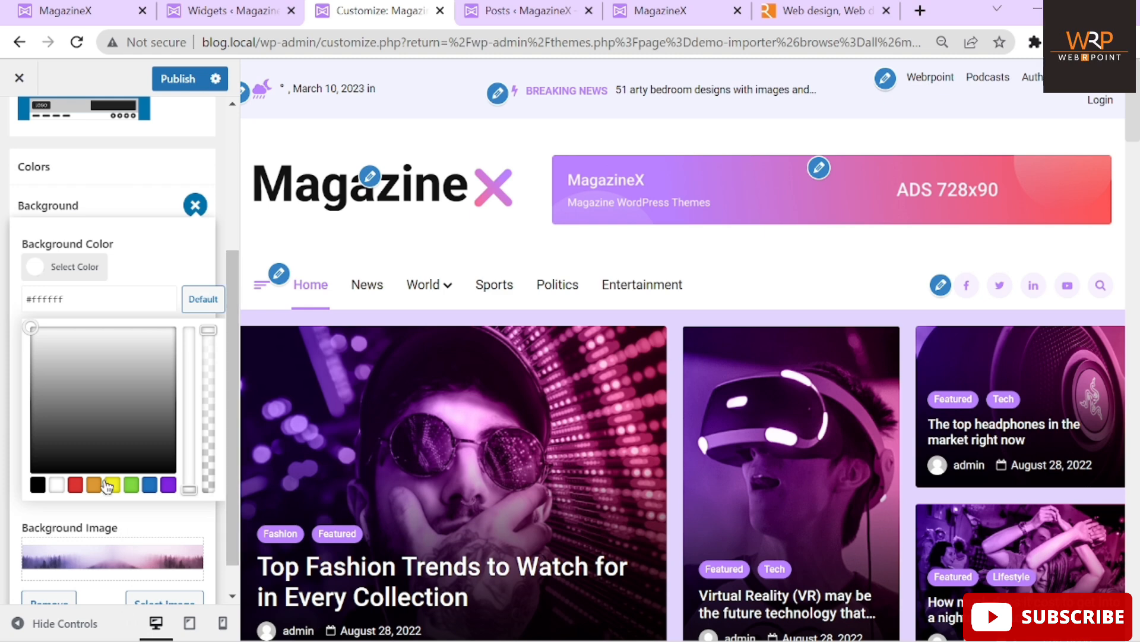
{"action": "left_click", "coordinate": [76, 486]}
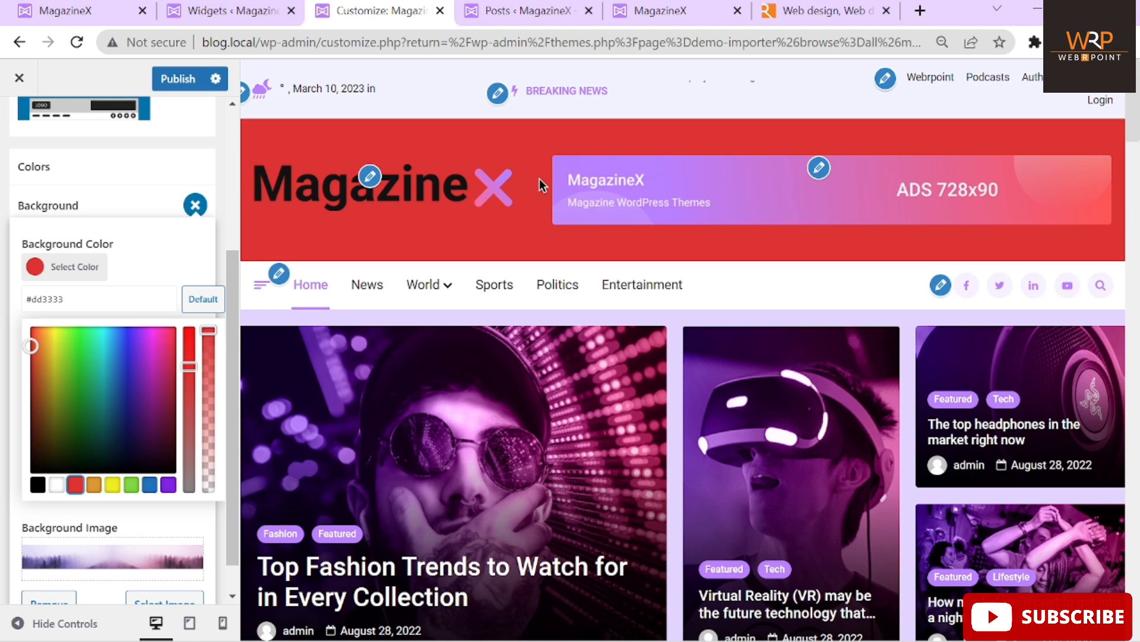
{"action": "left_click", "coordinate": [47, 388]}
{"action": "left_click_drag", "start_coordinate": [47, 389], "coordinate": [82, 388]}
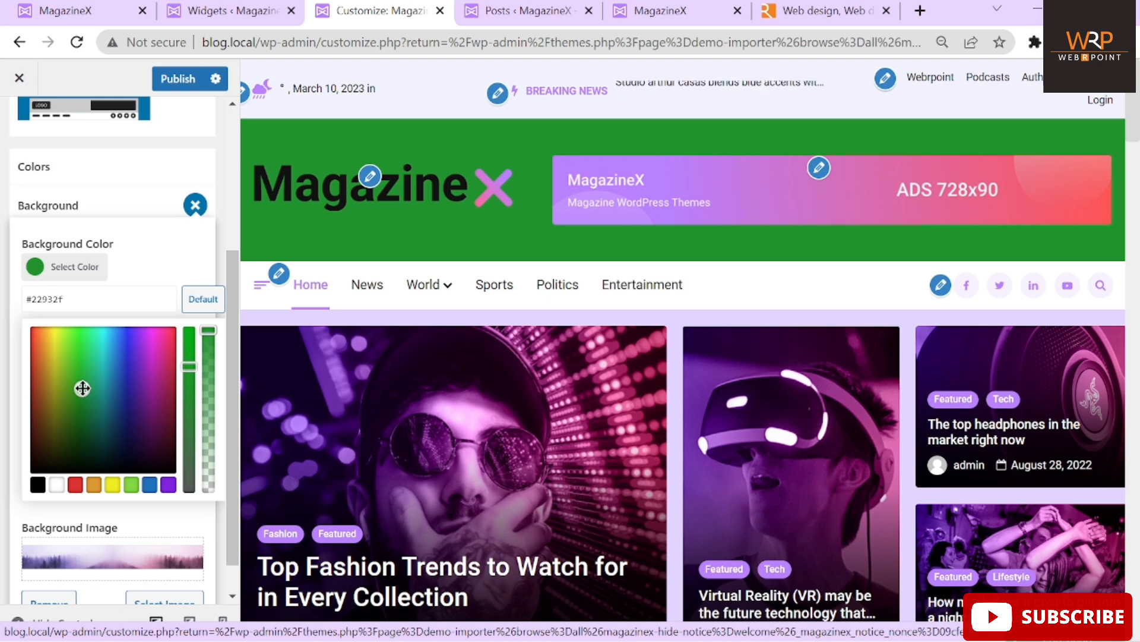
{"action": "left_click", "coordinate": [195, 206]}
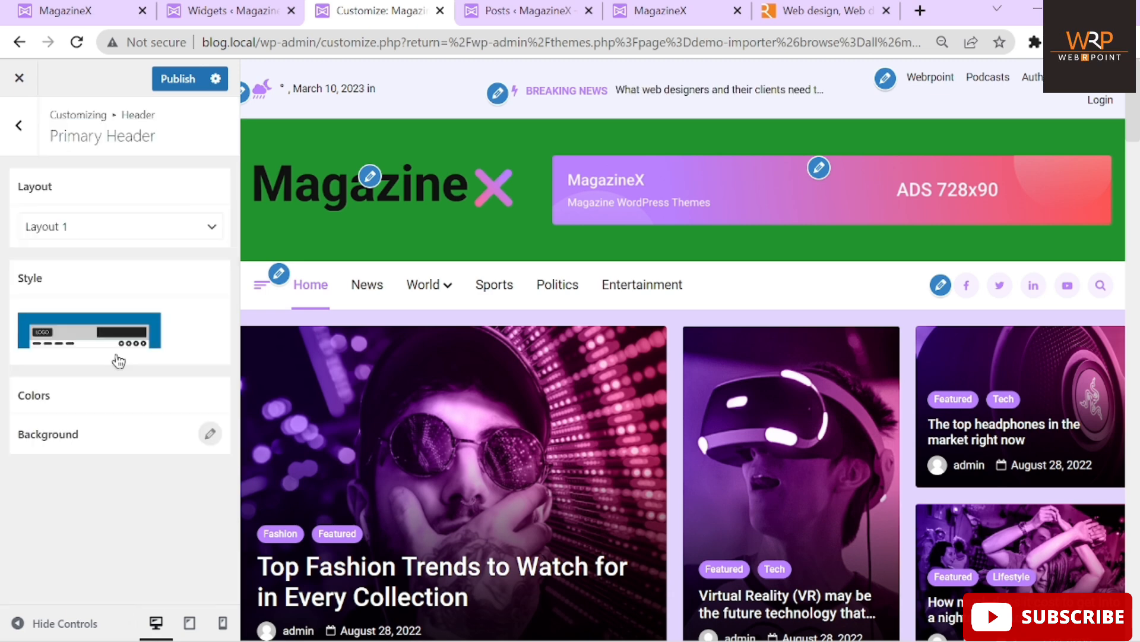
{"action": "left_click", "coordinate": [158, 432]}
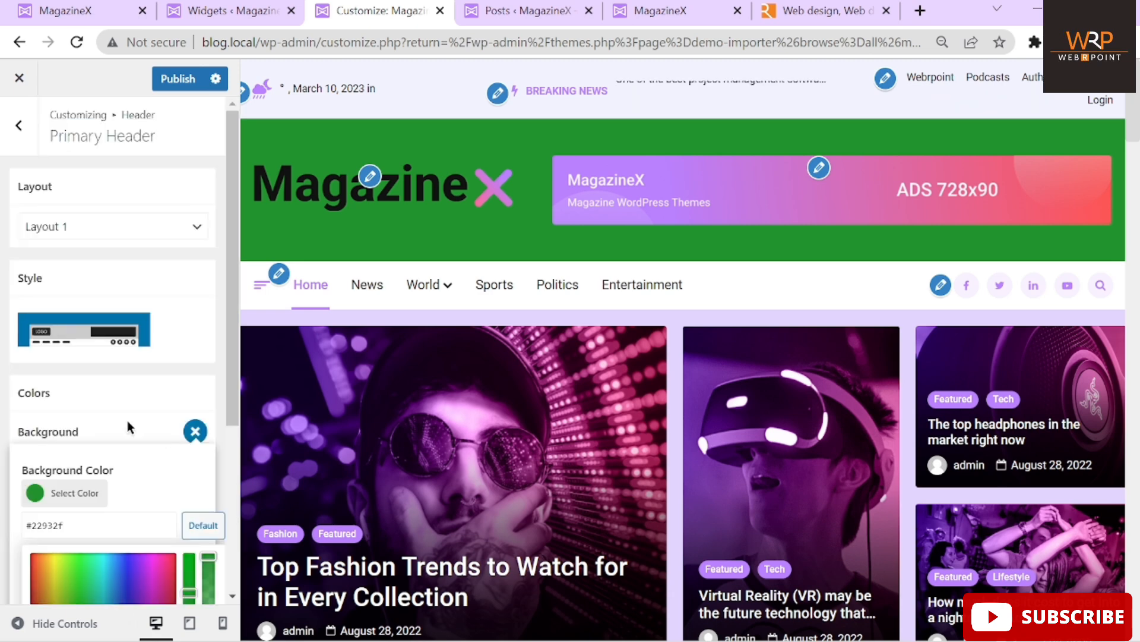
{"action": "scroll", "coordinate": [128, 425], "scroll_direction": "down", "scroll_amount": 4}
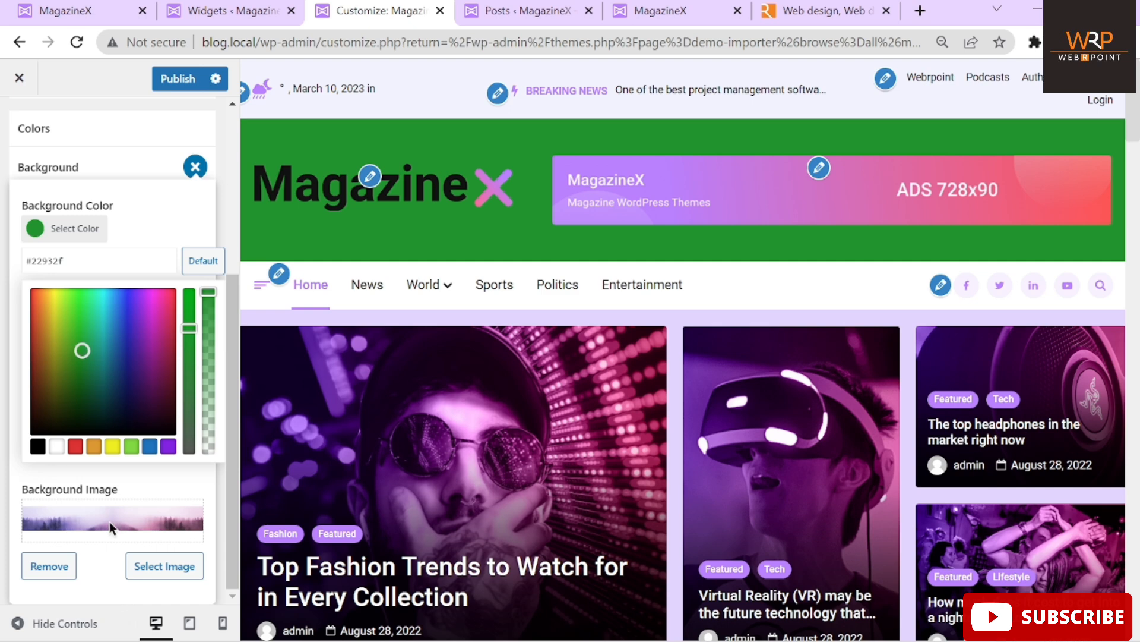
Set trees.png from the Media Library as the header background image and publish
{"action": "left_click", "coordinate": [137, 531]}
{"action": "left_click", "coordinate": [150, 572]}
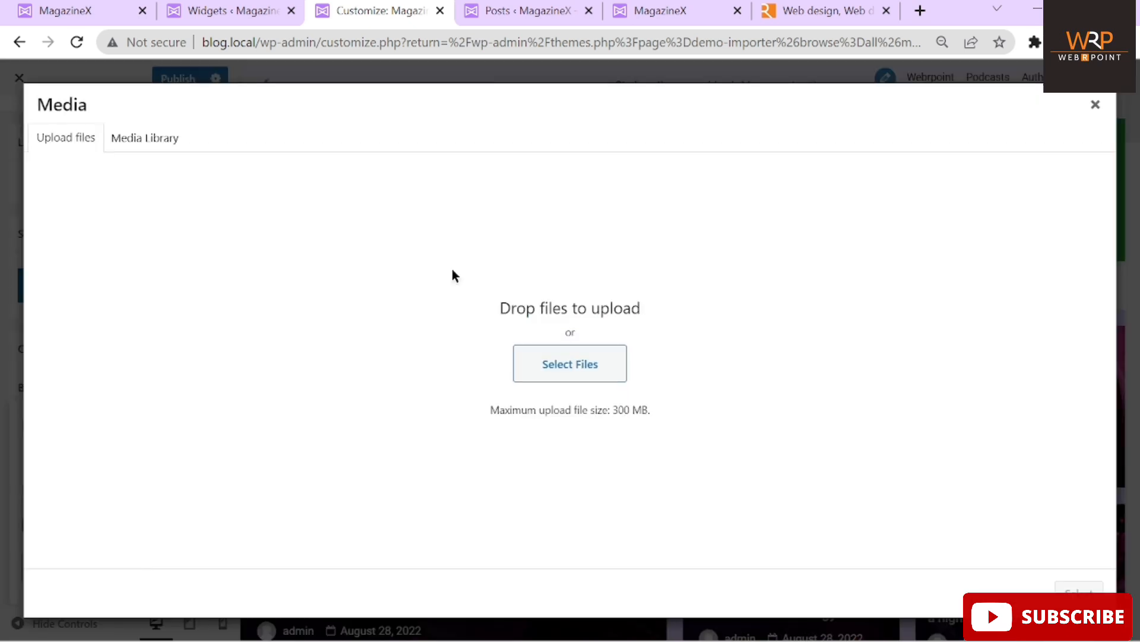
{"action": "left_click", "coordinate": [148, 142]}
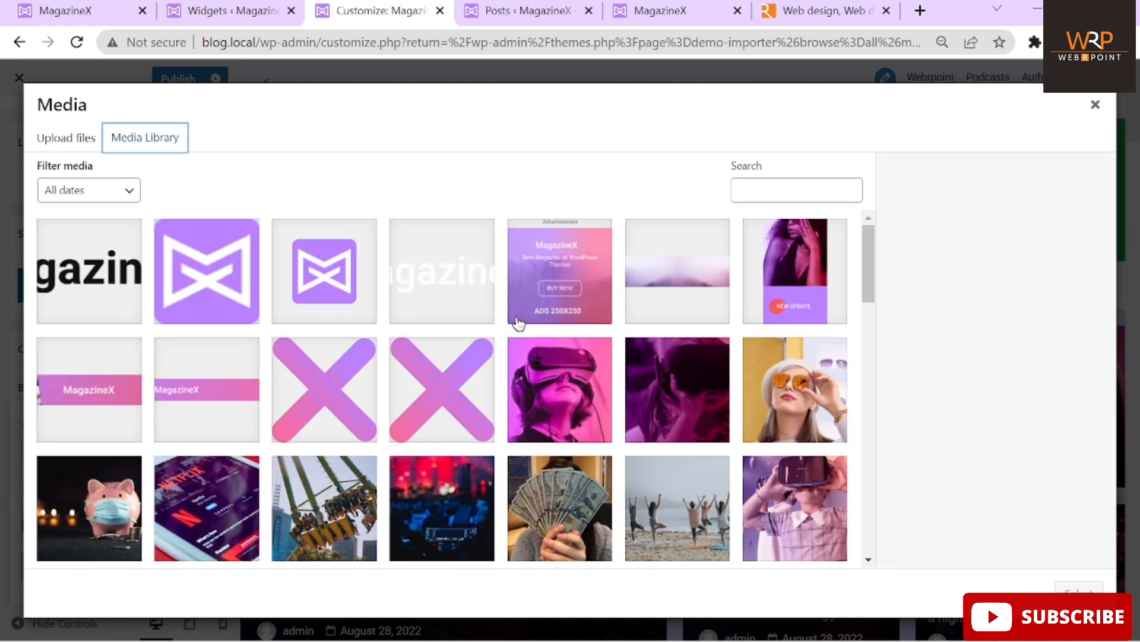
{"action": "left_click", "coordinate": [700, 245]}
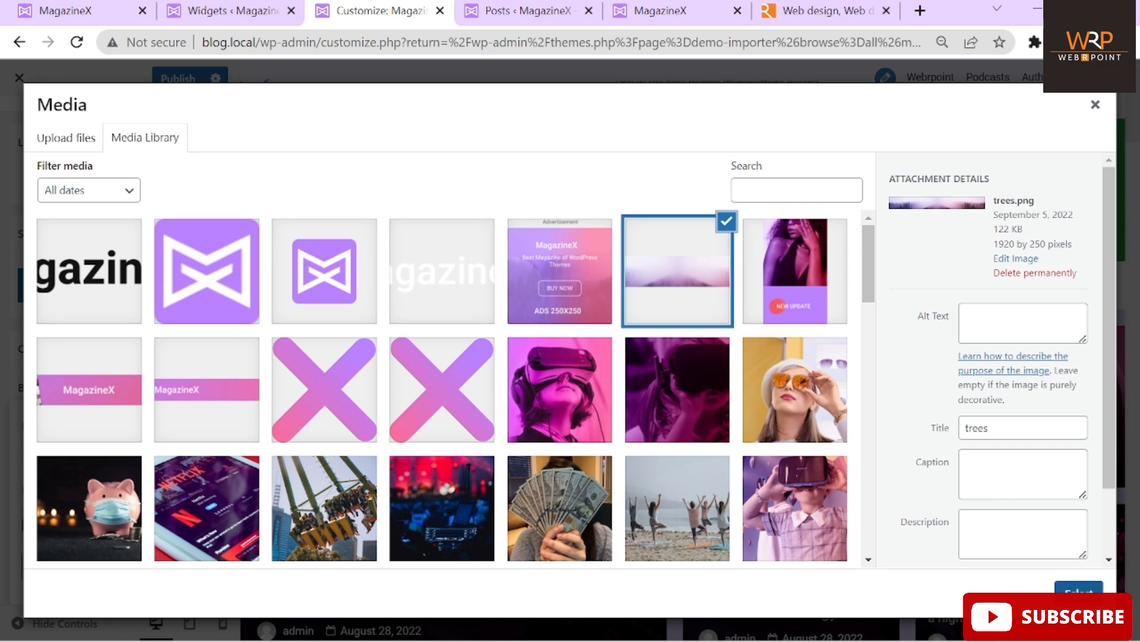
{"action": "left_click", "coordinate": [1078, 589]}
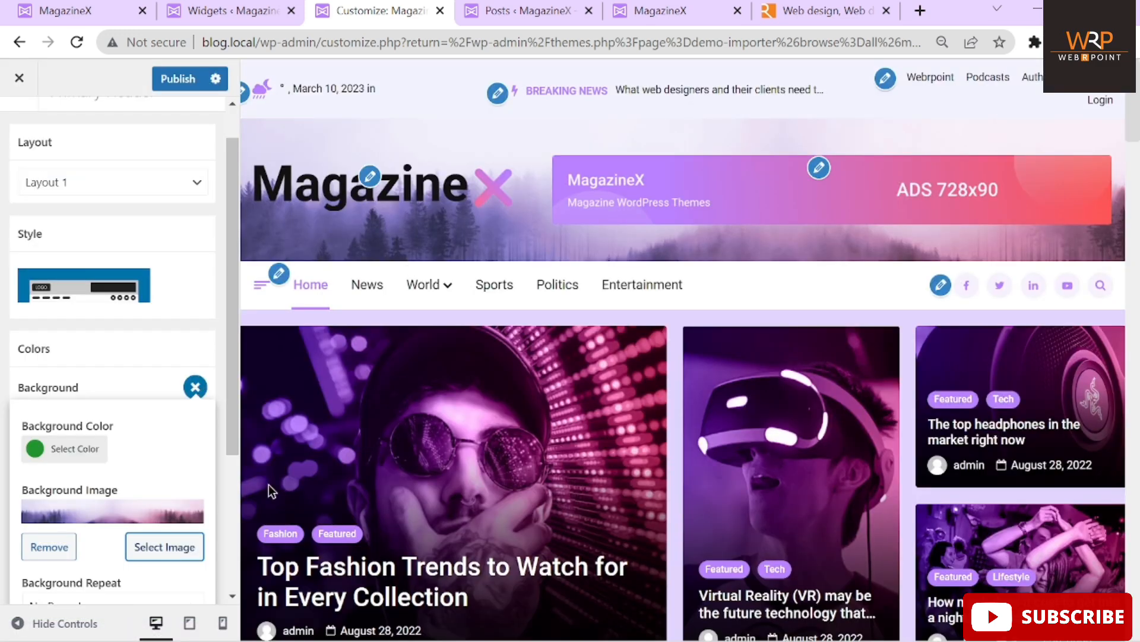
{"action": "left_click_drag", "start_coordinate": [234, 408], "coordinate": [241, 303]}
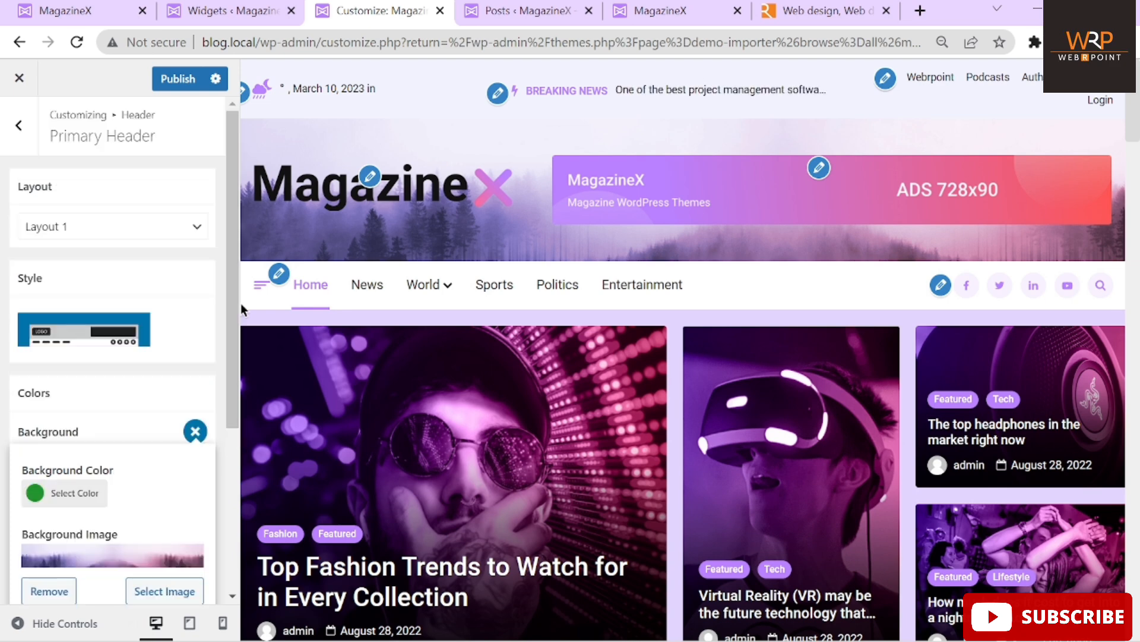
{"action": "left_click", "coordinate": [170, 79]}
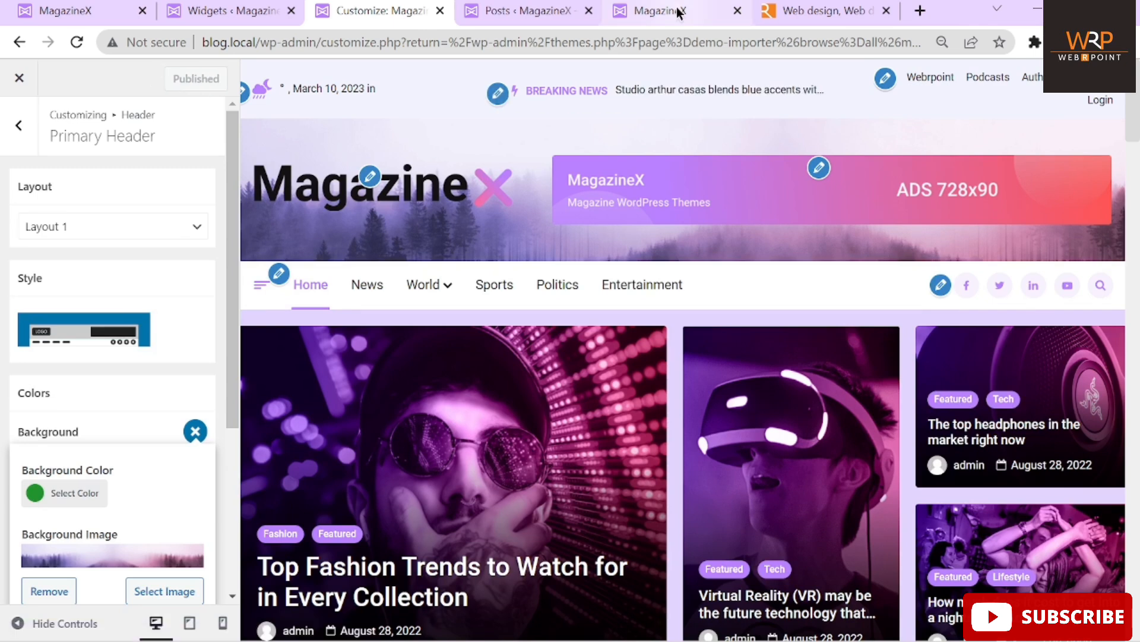
{"action": "left_click", "coordinate": [678, 12]}
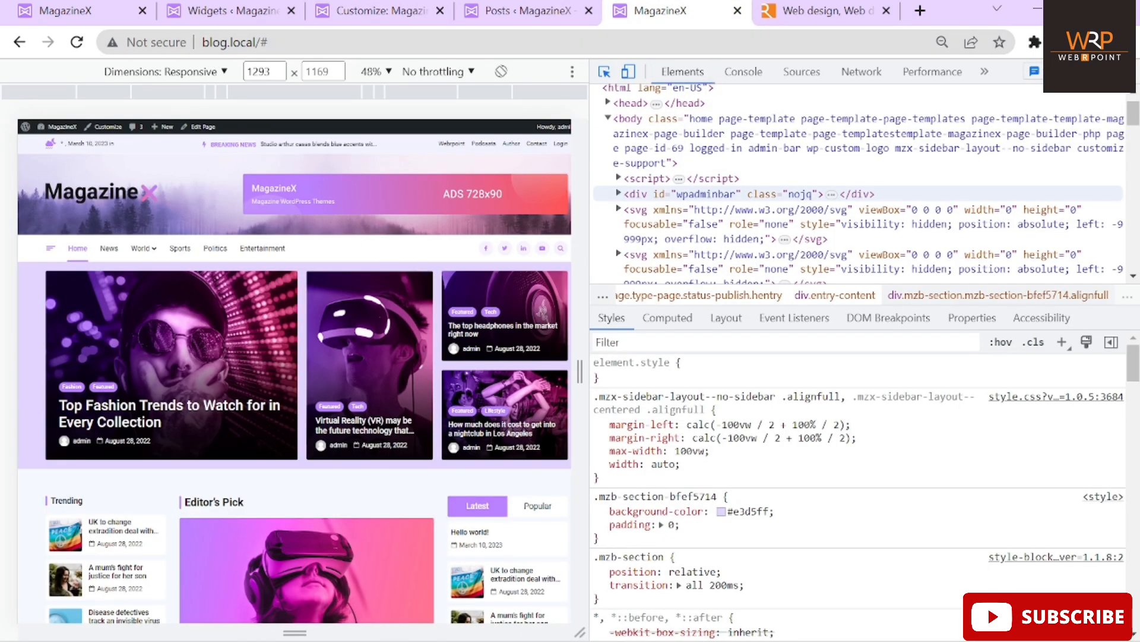
{"action": "key", "text": "F12"}
{"action": "left_click", "coordinate": [77, 42]}
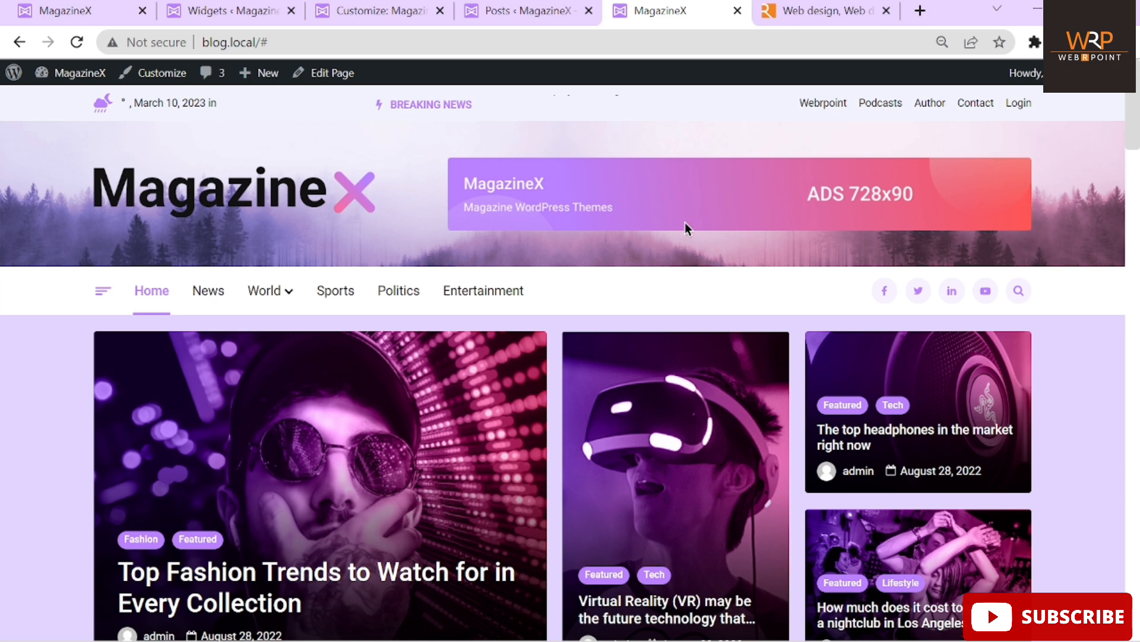
{"action": "left_click", "coordinate": [512, 10]}
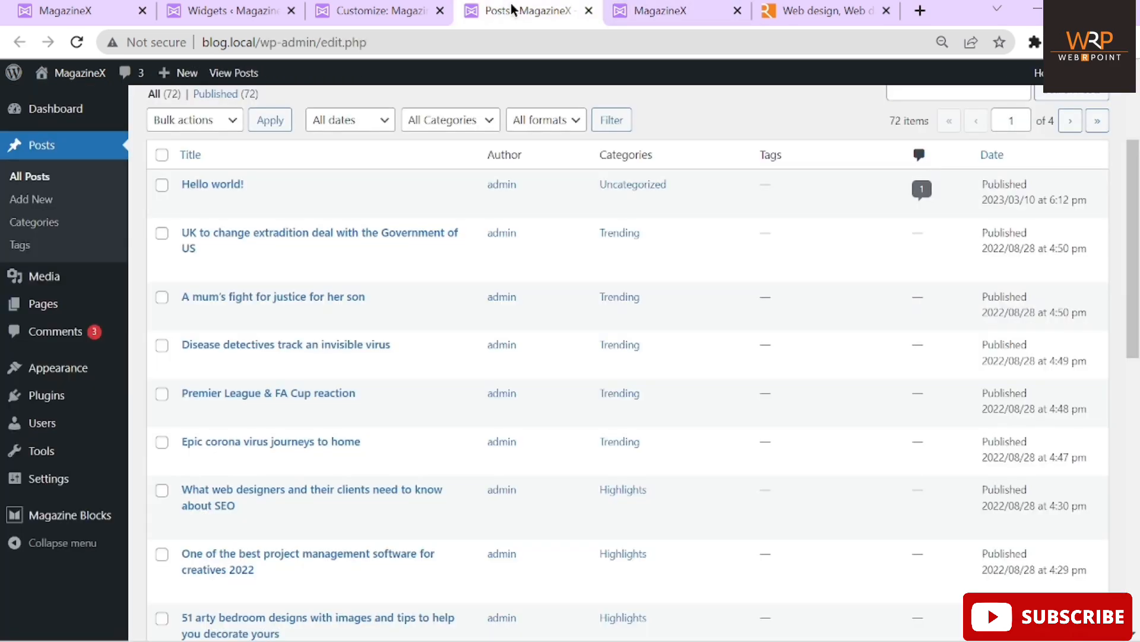
{"action": "left_click", "coordinate": [364, 11]}
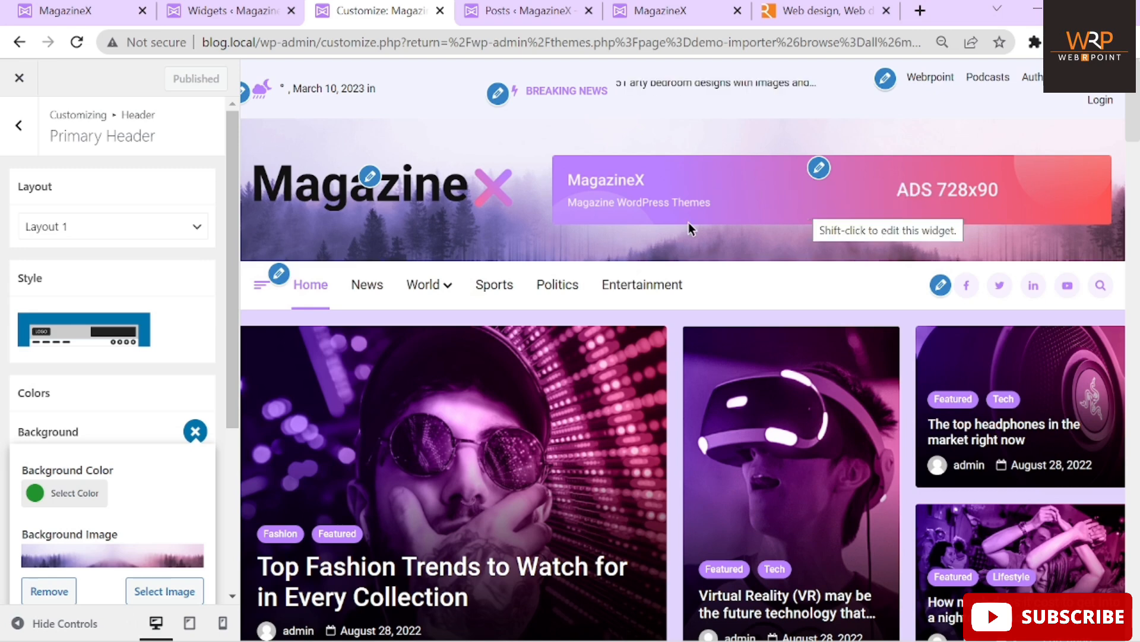
Open the header ad widget, select its image block, and browse Replace in the media library
{"action": "left_click", "coordinate": [820, 169]}
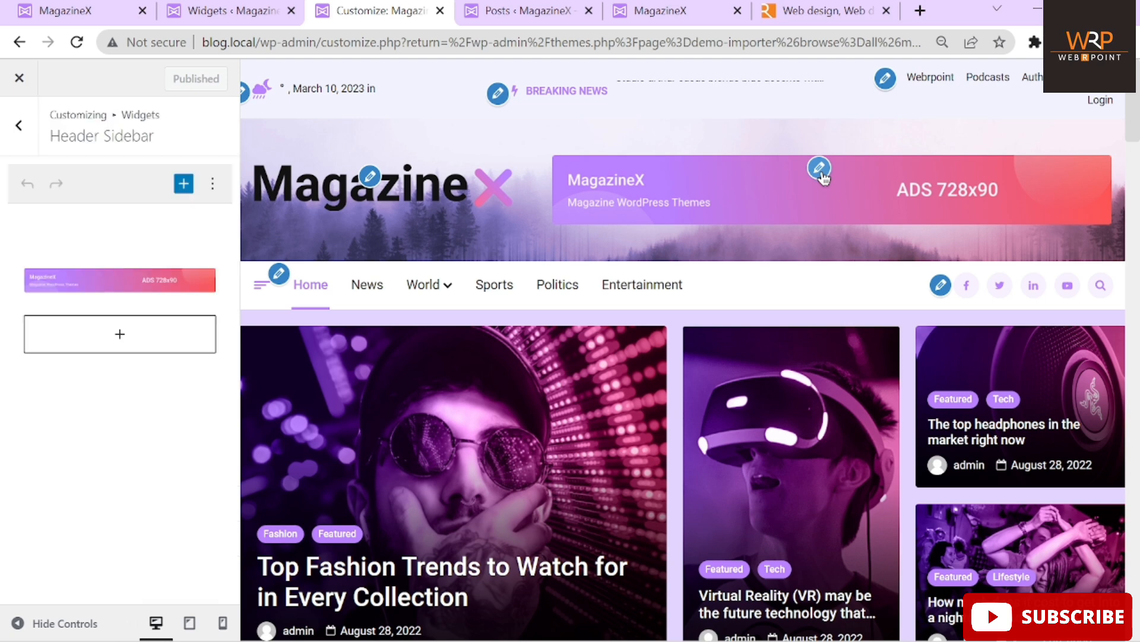
{"action": "left_click", "coordinate": [68, 287]}
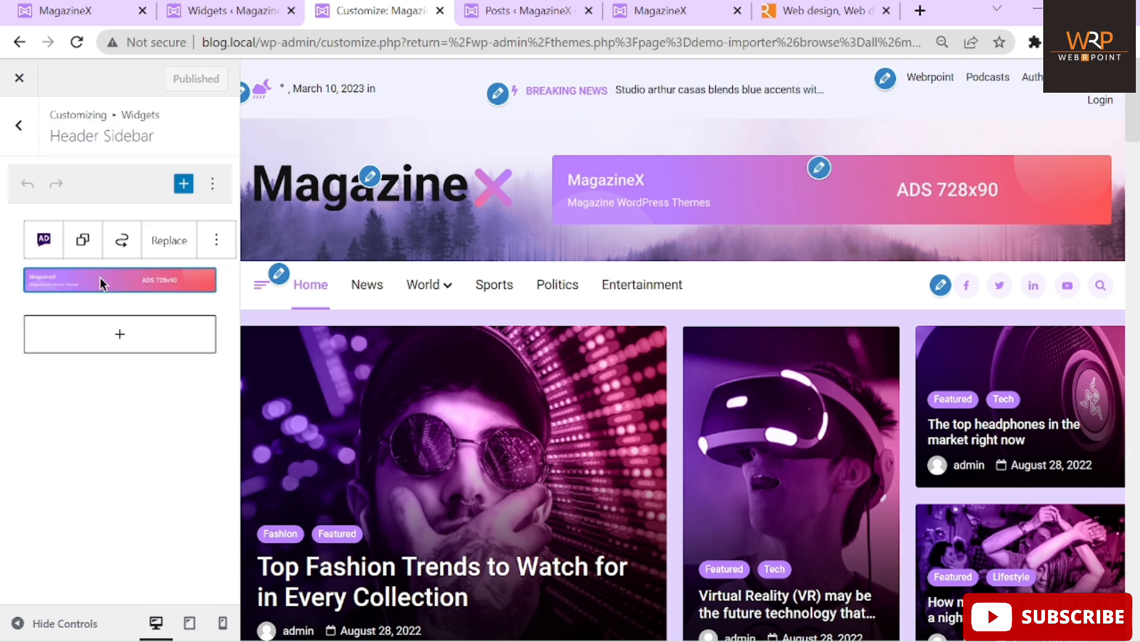
{"action": "left_click", "coordinate": [37, 249]}
{"action": "left_click", "coordinate": [87, 495]}
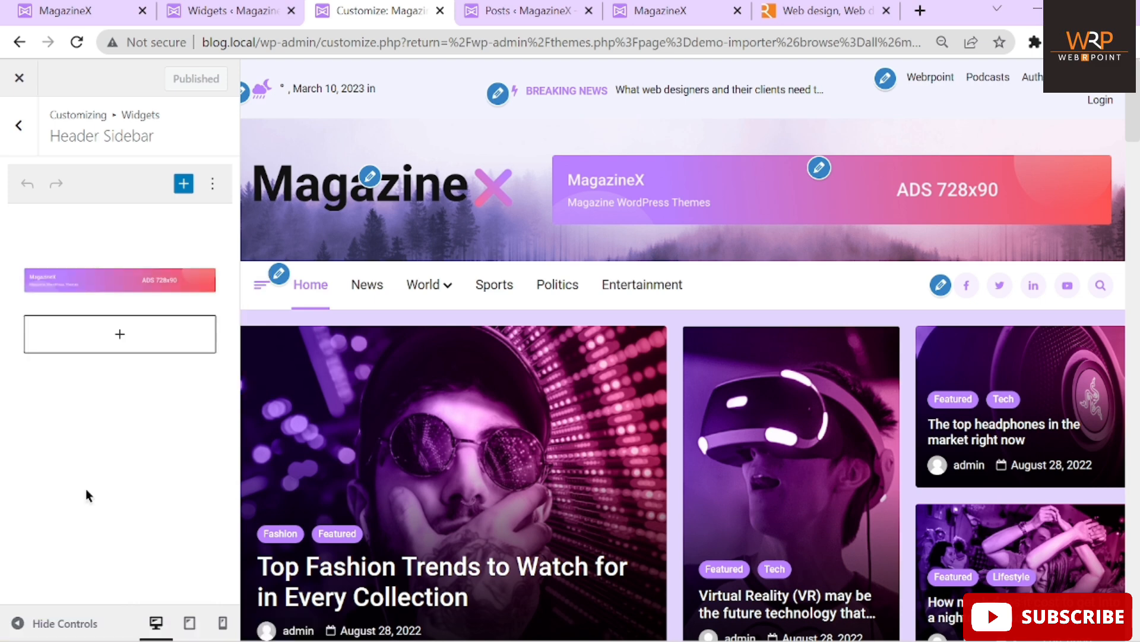
{"action": "left_click", "coordinate": [109, 283]}
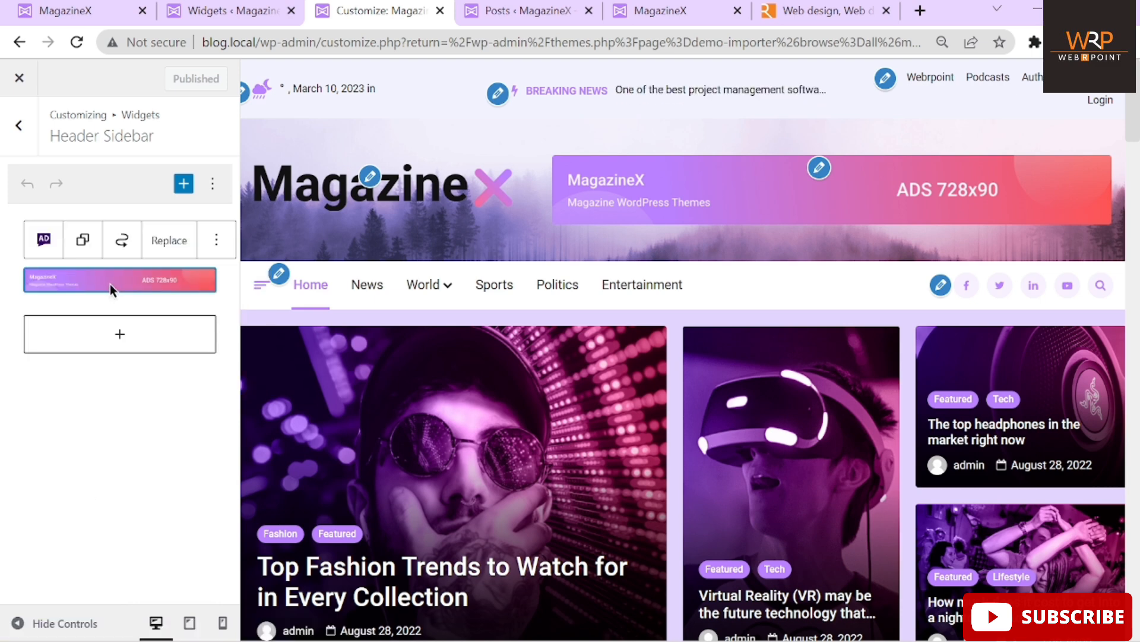
{"action": "left_click", "coordinate": [162, 247]}
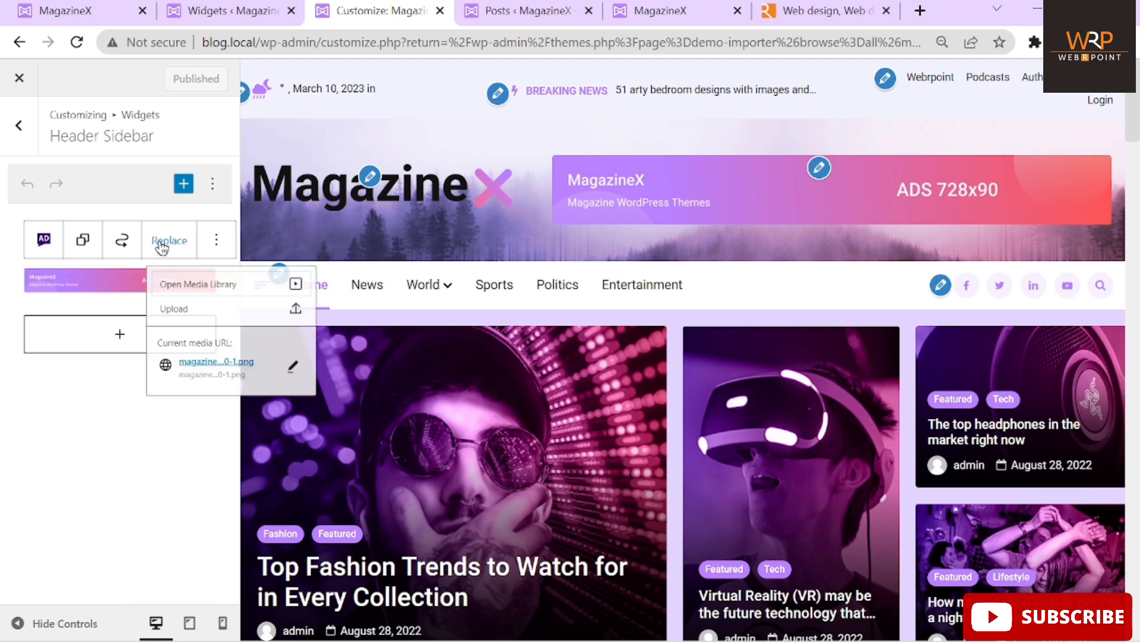
{"action": "left_click", "coordinate": [196, 297]}
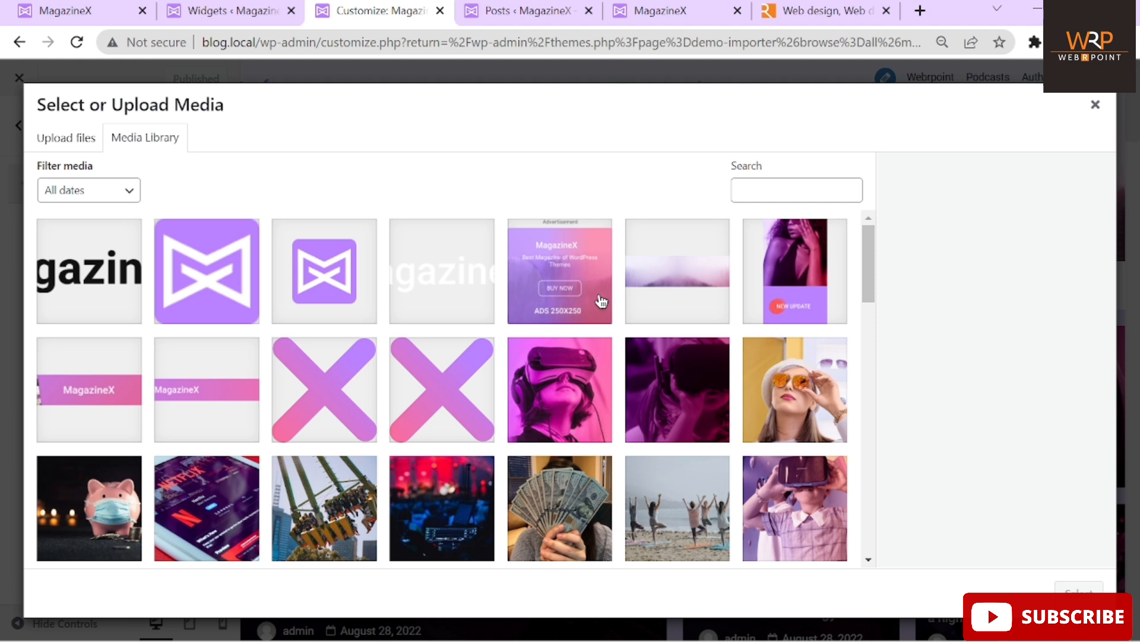
{"action": "left_click", "coordinate": [1096, 104]}
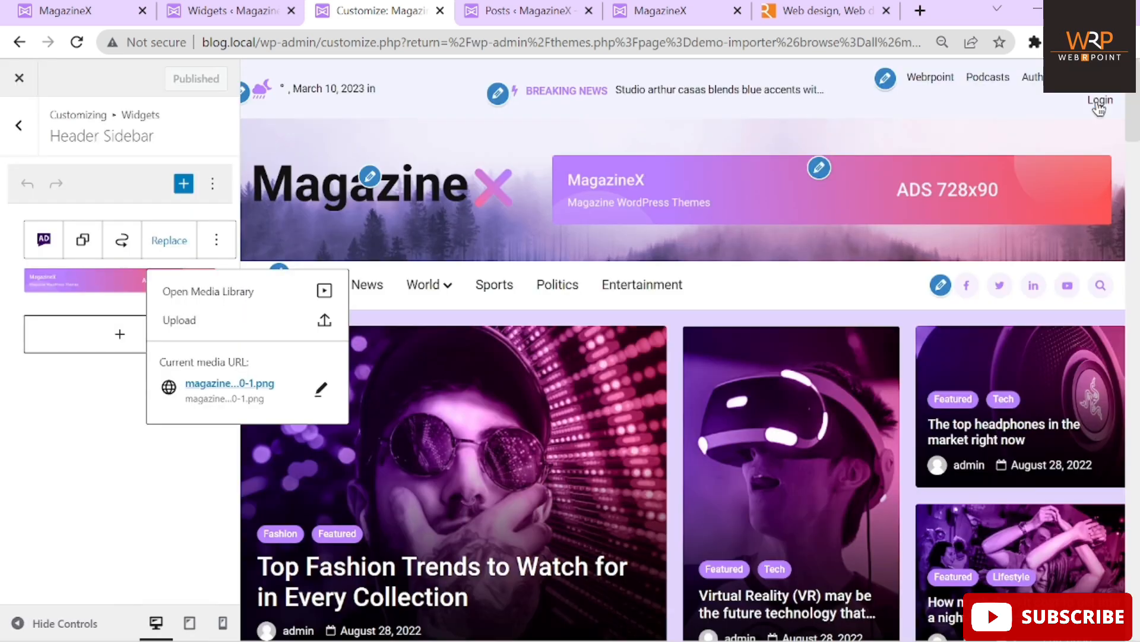
Upload webrpoint-banner from the computer as the replacement ad image
{"action": "left_click", "coordinate": [191, 322]}
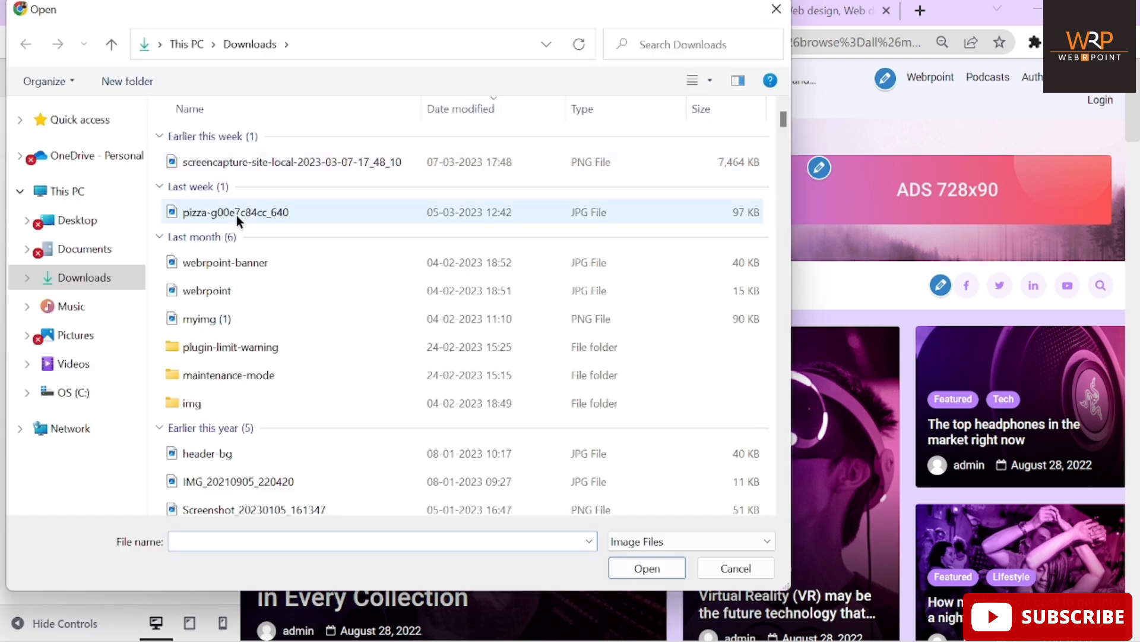
{"action": "left_click", "coordinate": [266, 263]}
{"action": "left_click", "coordinate": [266, 263]}
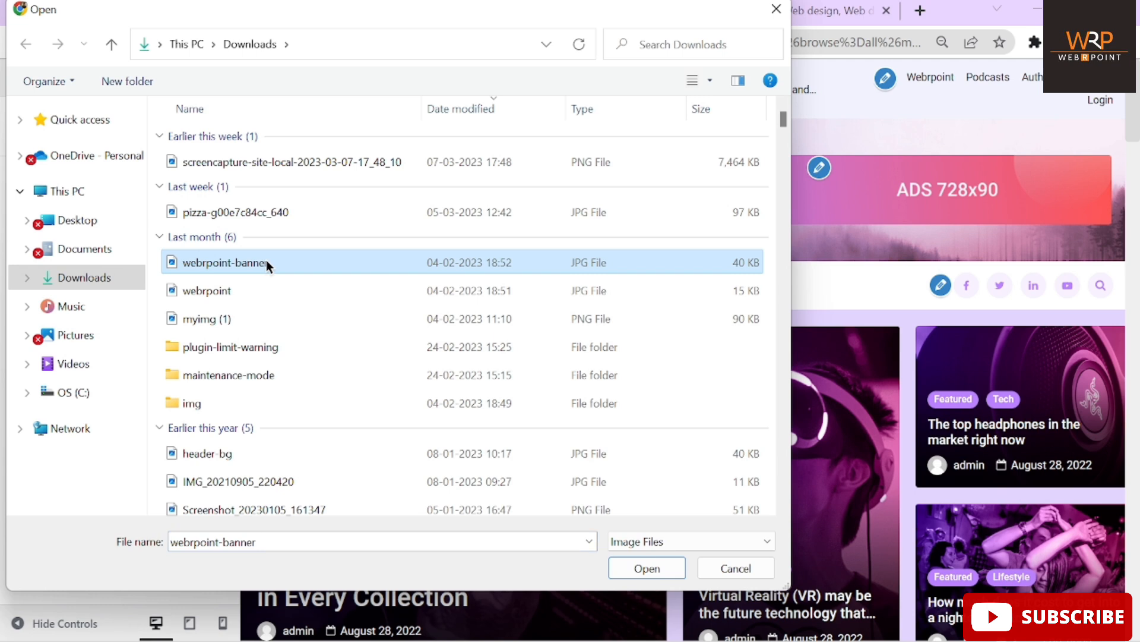
{"action": "left_click", "coordinate": [219, 267]}
{"action": "left_click", "coordinate": [639, 576]}
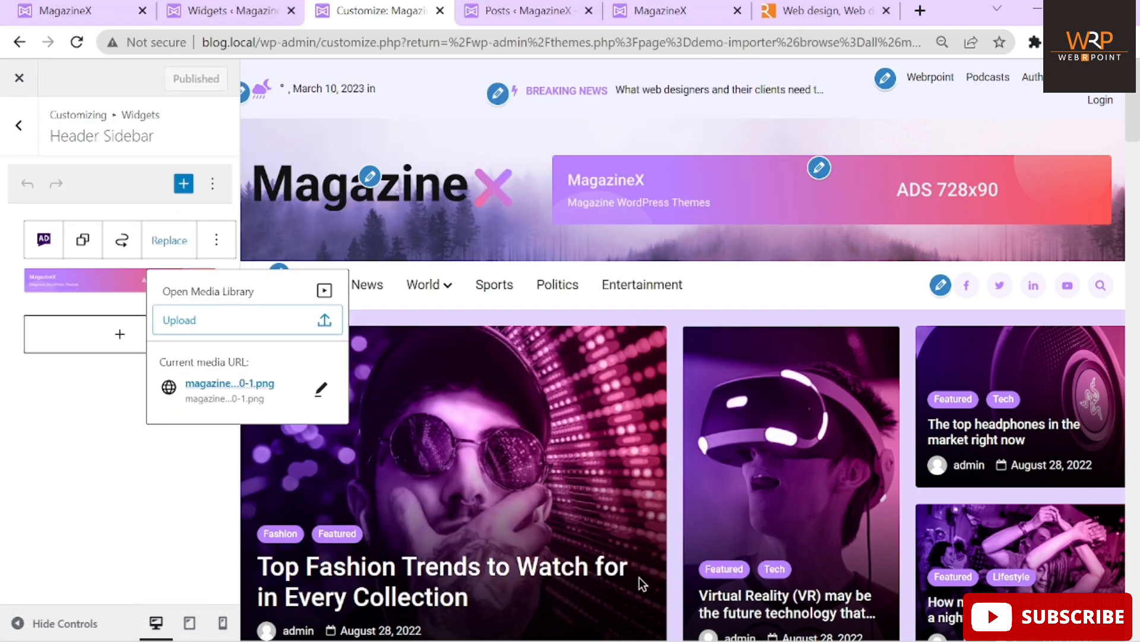
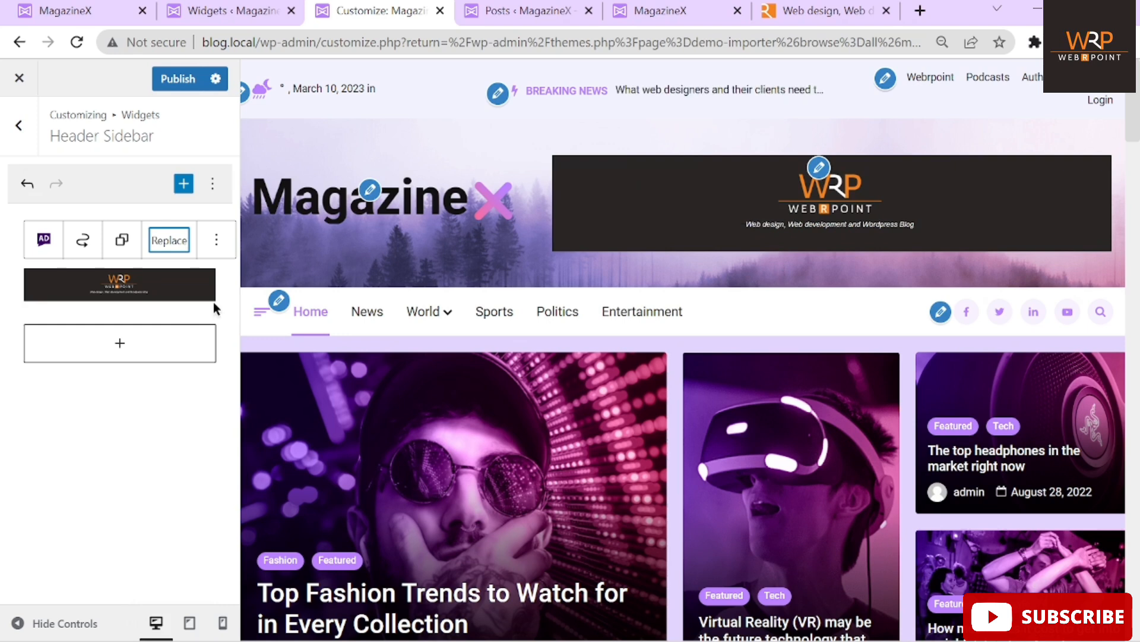
Replace the header ad image with magazinex-468x60-1.png from the Media Library and publish
{"action": "left_click", "coordinate": [174, 243]}
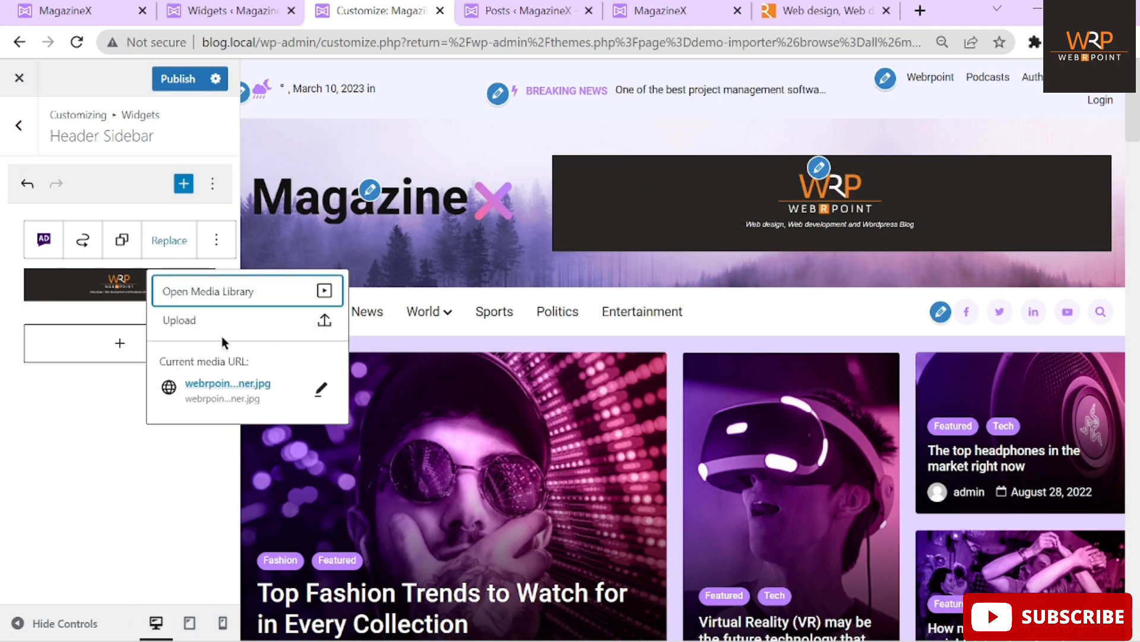
{"action": "left_click", "coordinate": [193, 294]}
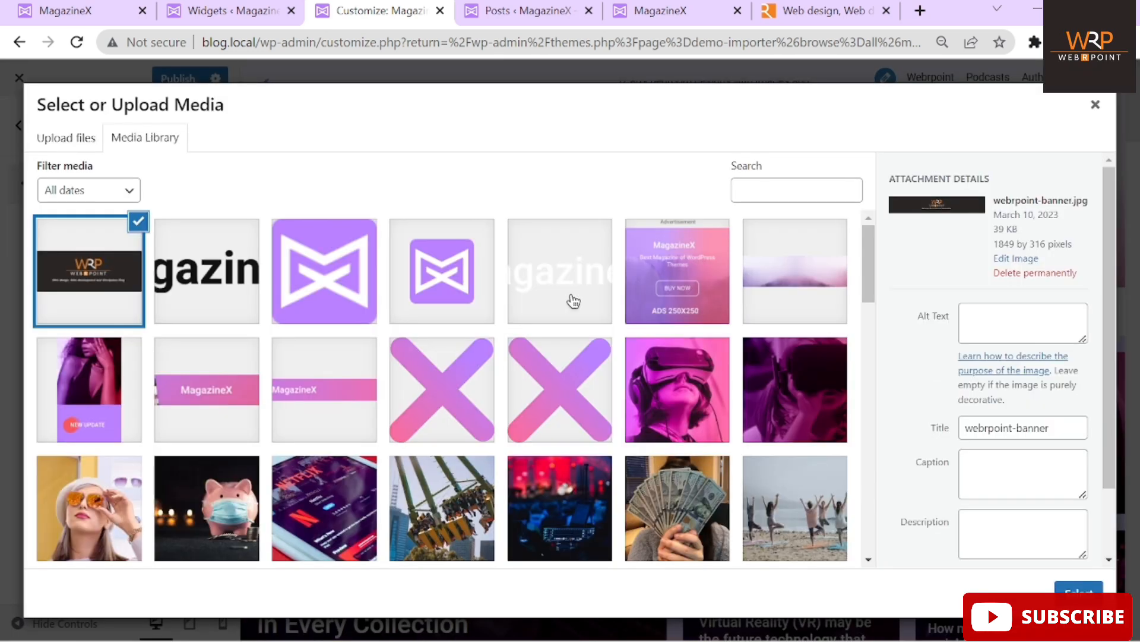
{"action": "scroll", "coordinate": [573, 301], "scroll_direction": "down", "scroll_amount": 1}
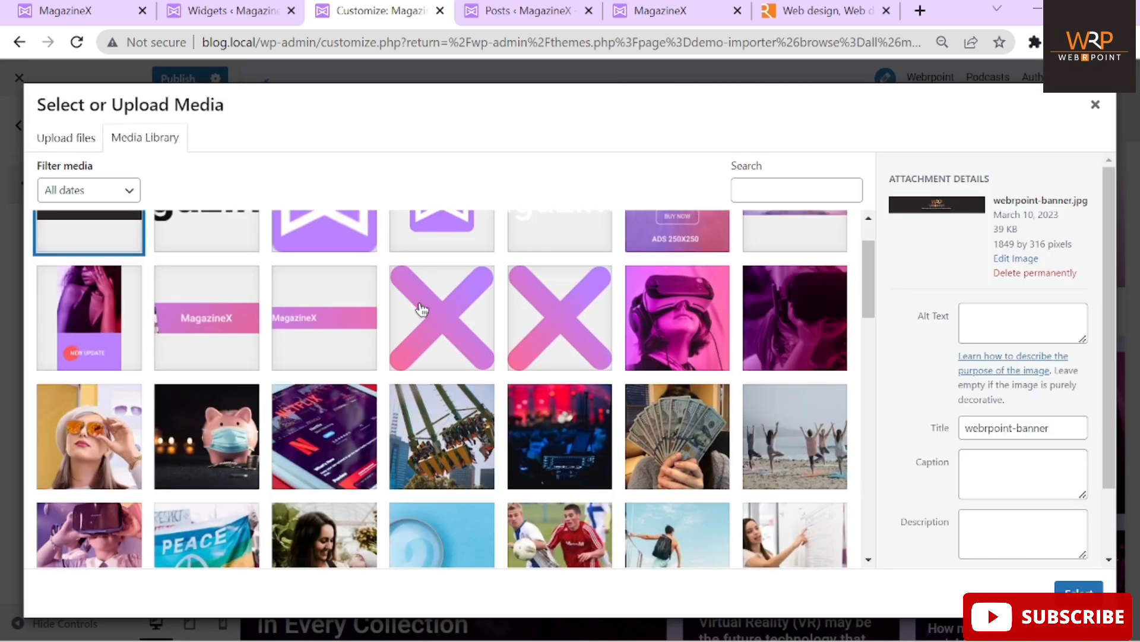
{"action": "left_click", "coordinate": [214, 327]}
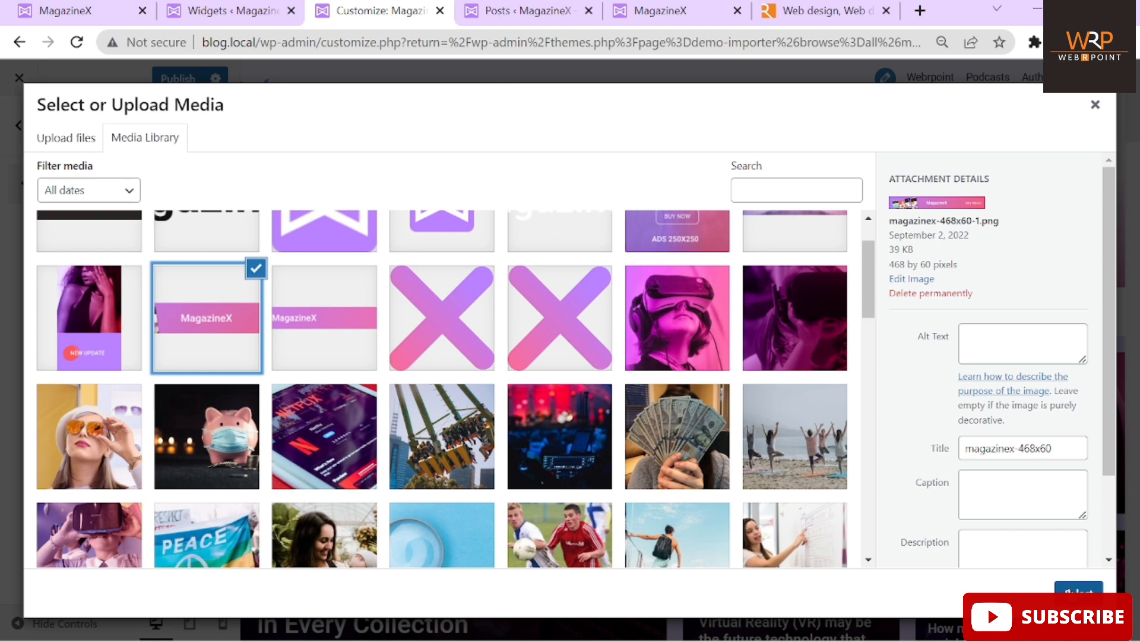
{"action": "left_click", "coordinate": [330, 344]}
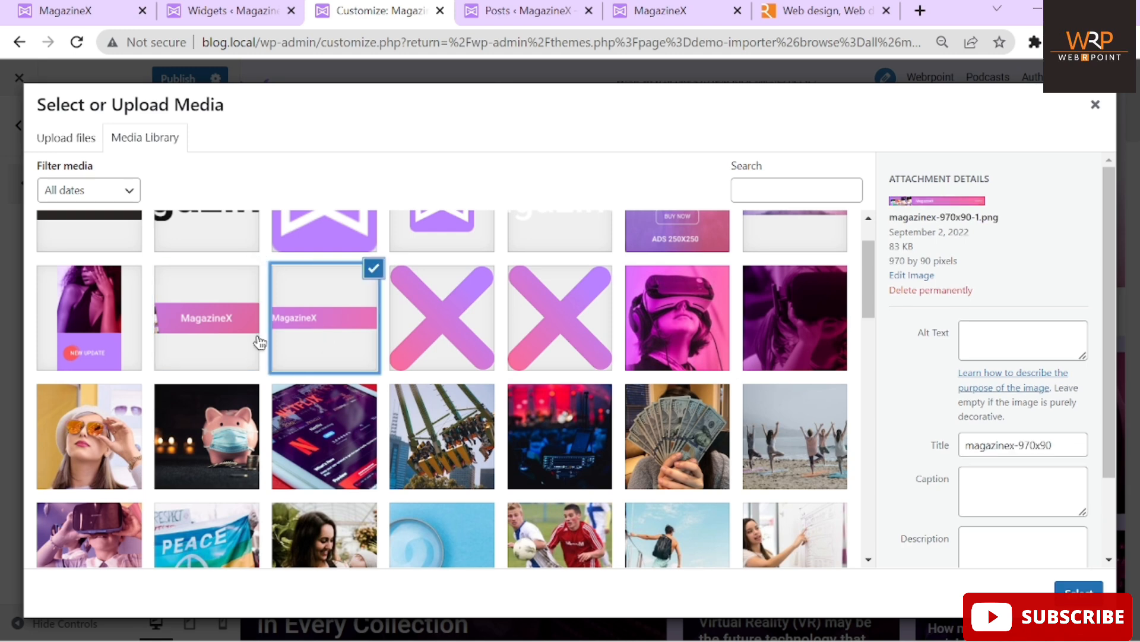
{"action": "left_click", "coordinate": [196, 336]}
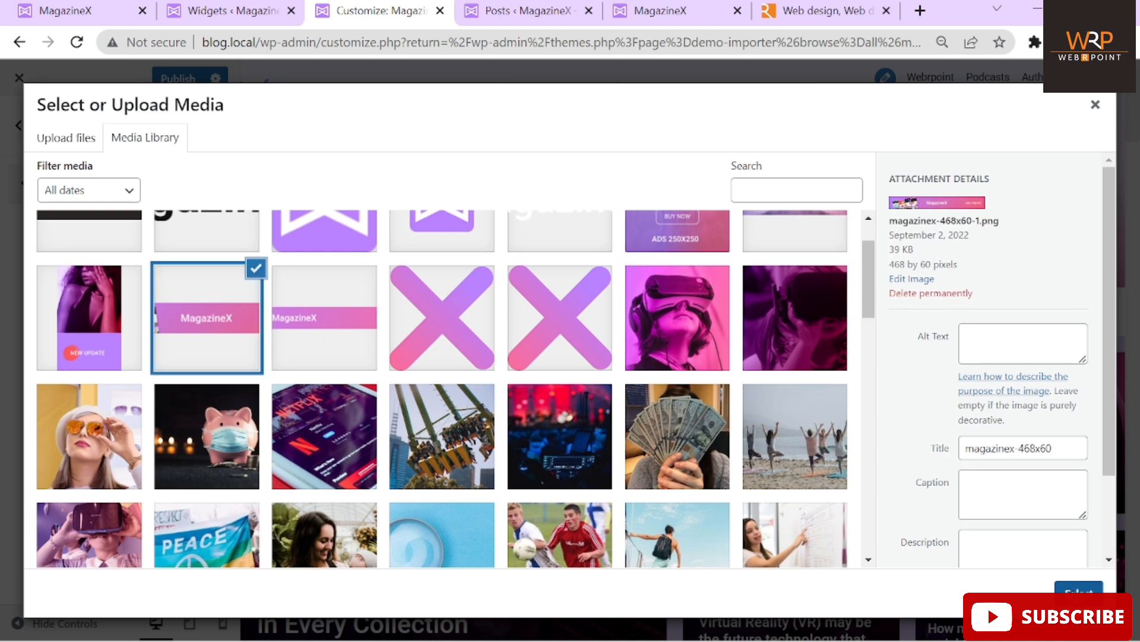
{"action": "left_click", "coordinate": [1079, 589]}
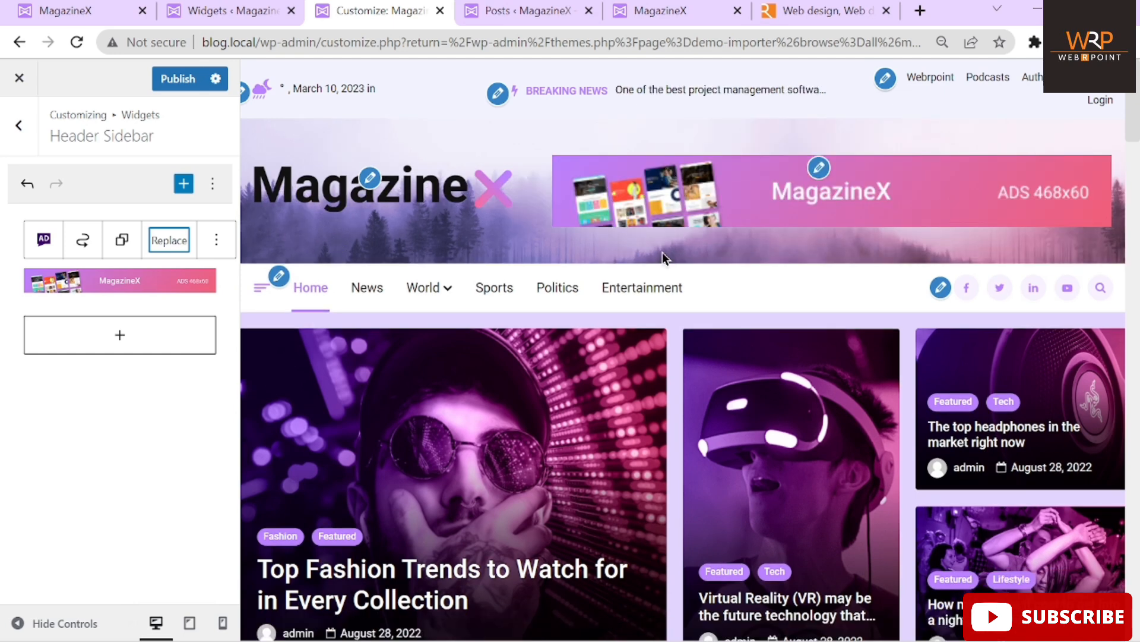
{"action": "left_click", "coordinate": [170, 85]}
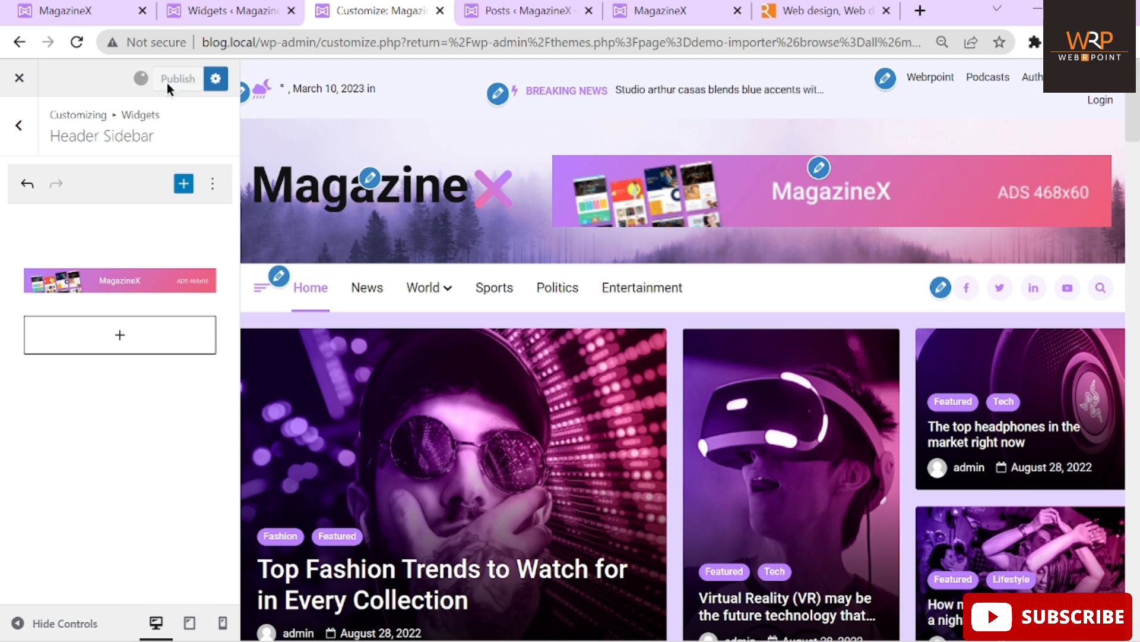
{"action": "left_click", "coordinate": [693, 6]}
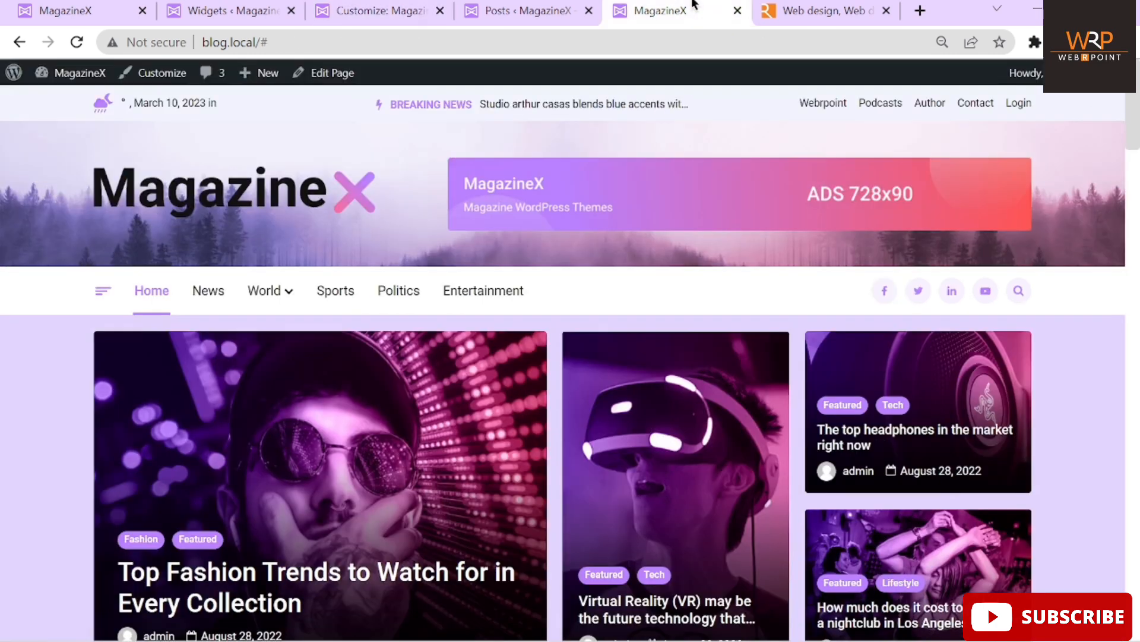
Reload the front page to confirm the 468x60 header banner, then go to the All Posts list
{"action": "left_click", "coordinate": [77, 42]}
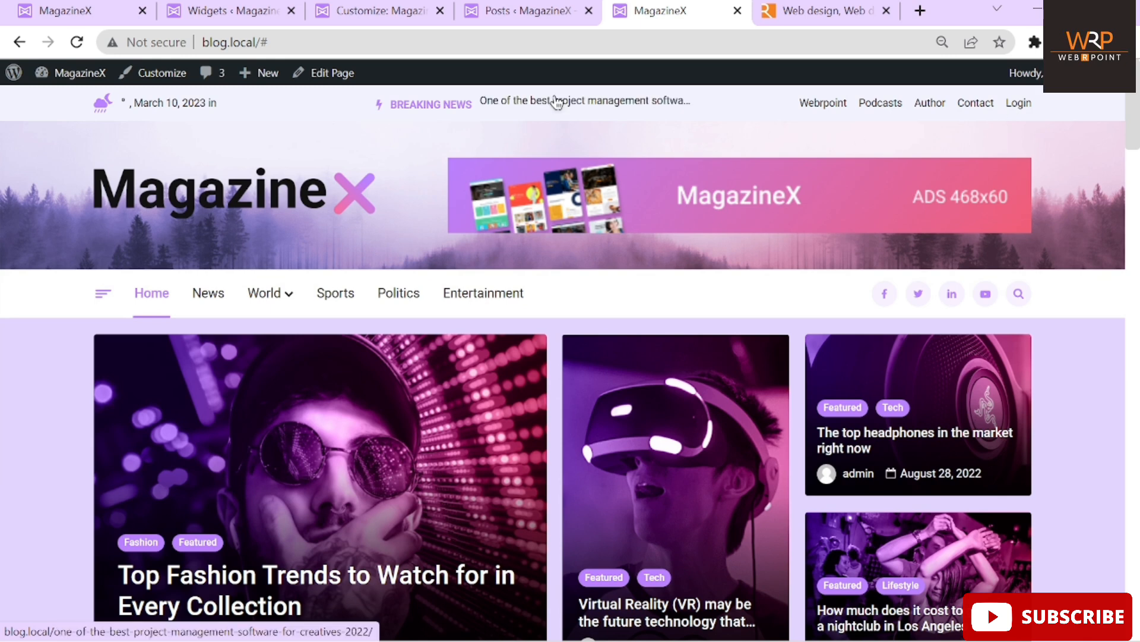
{"action": "left_click", "coordinate": [495, 13]}
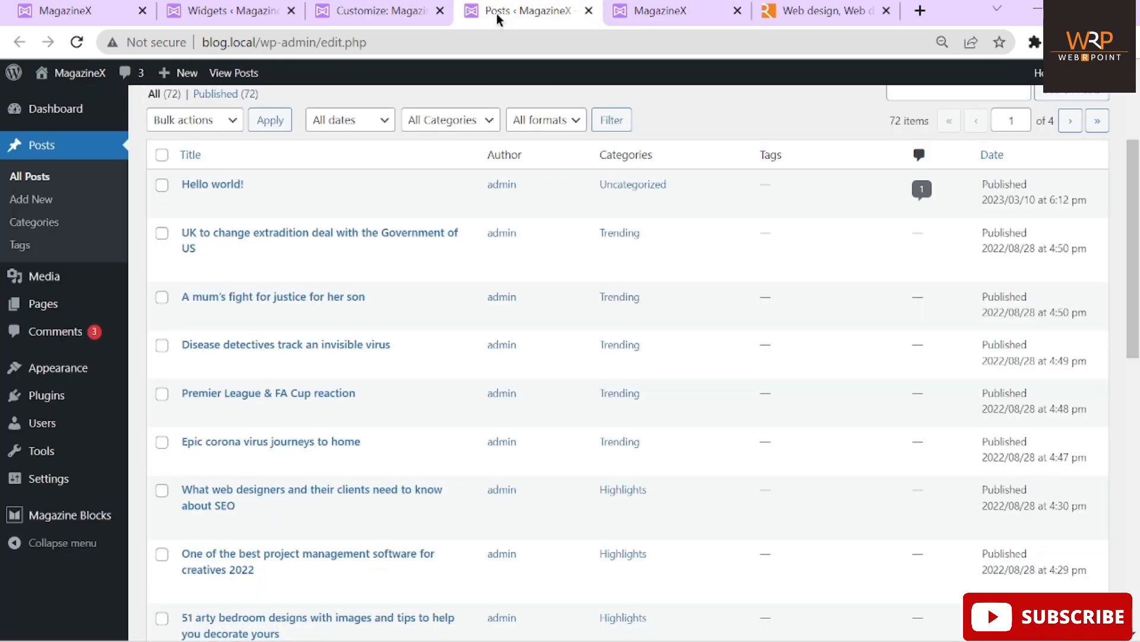
In Appearance > Widgets, expand Header Bar Column 2 and select its BREAKING NEWS ticker block
{"action": "mouse_move", "coordinate": [47, 368]}
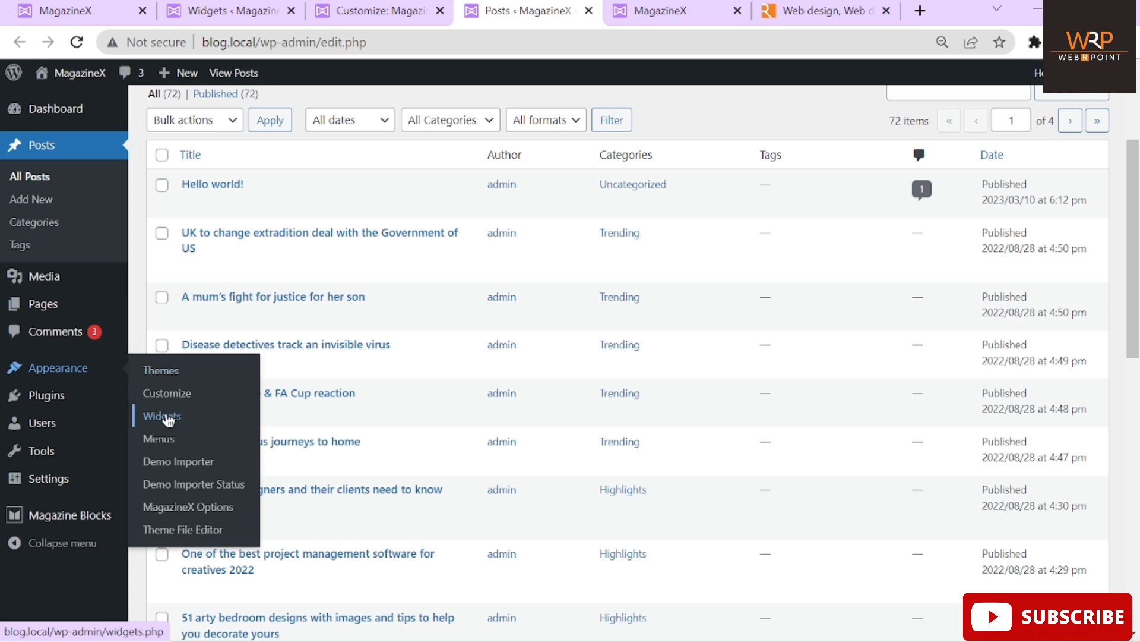
{"action": "left_click", "coordinate": [167, 417]}
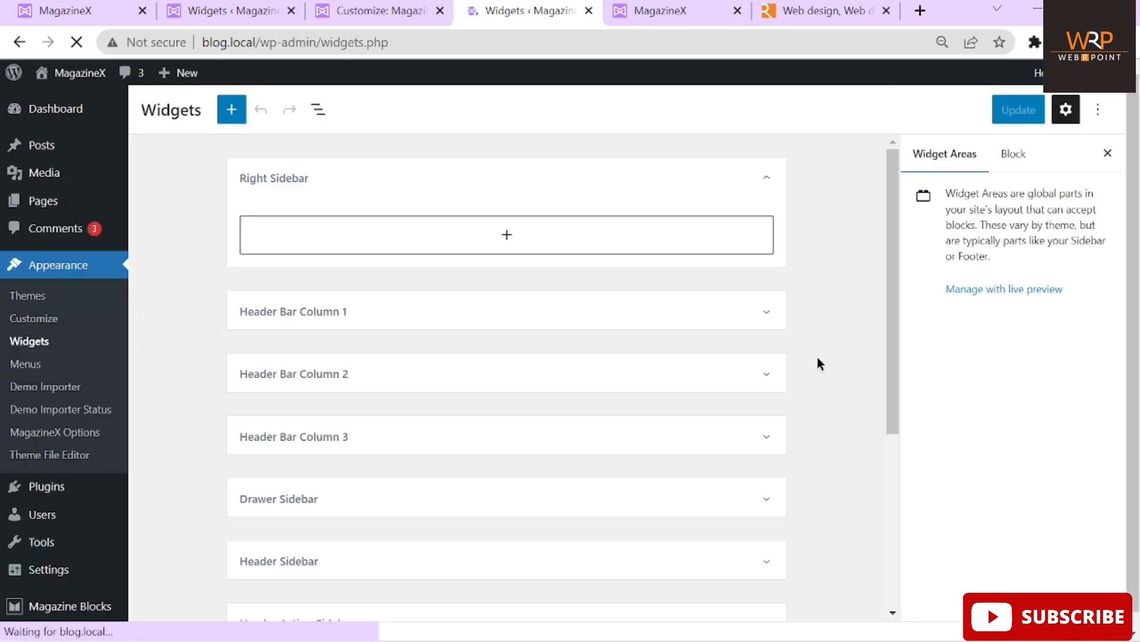
{"action": "scroll", "coordinate": [827, 361], "scroll_direction": "down", "scroll_amount": 4}
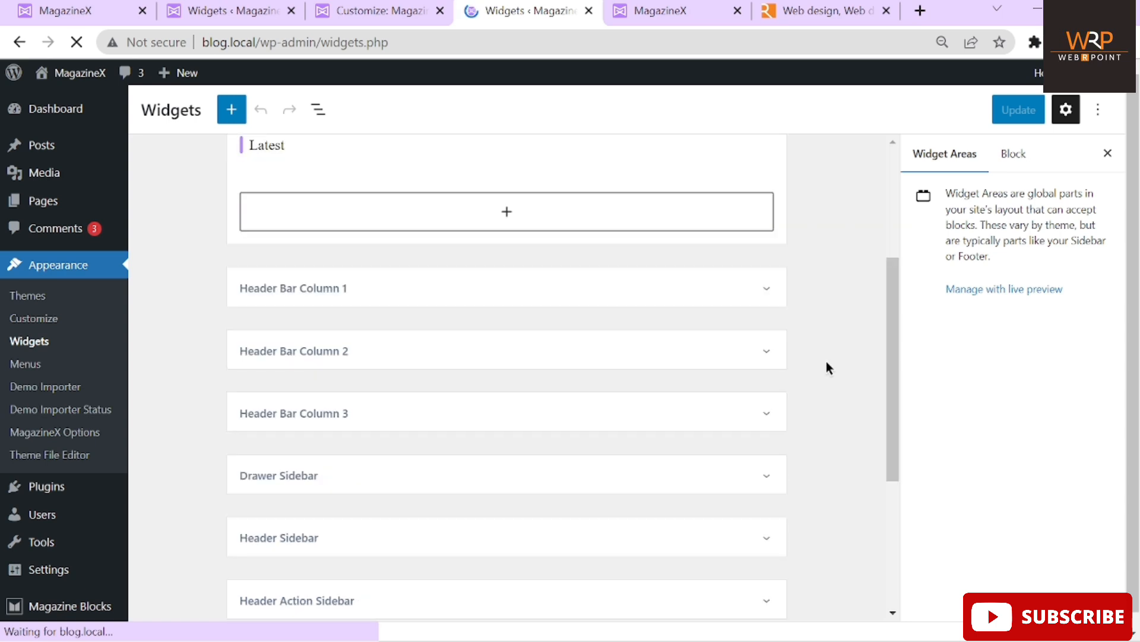
{"action": "scroll", "coordinate": [833, 437], "scroll_direction": "down", "scroll_amount": 5}
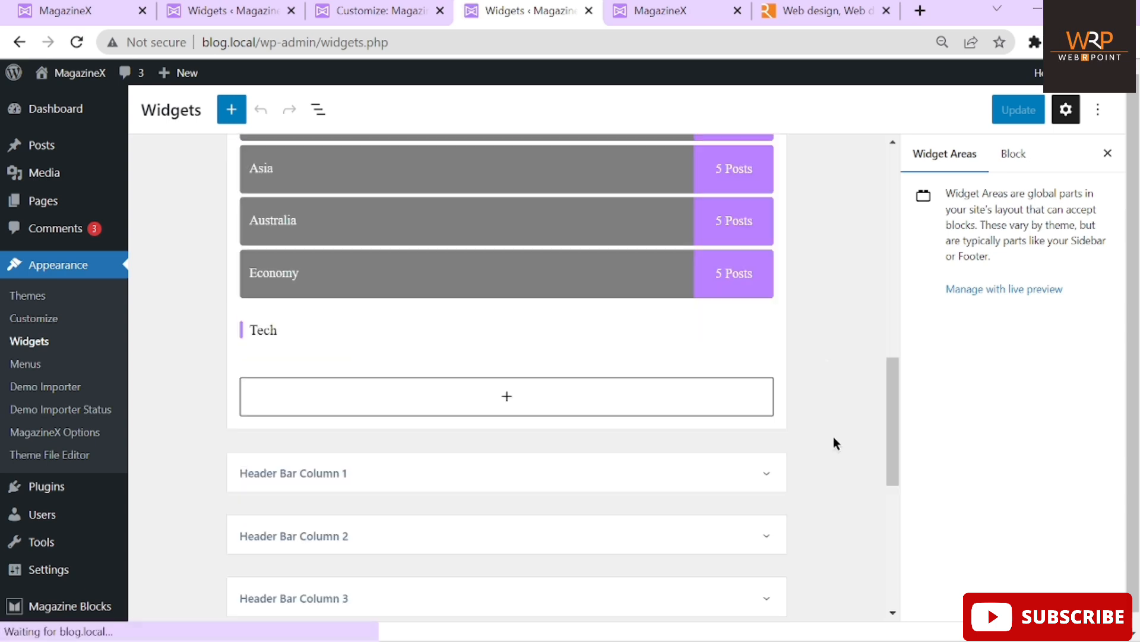
{"action": "scroll", "coordinate": [515, 296], "scroll_direction": "down", "scroll_amount": 3}
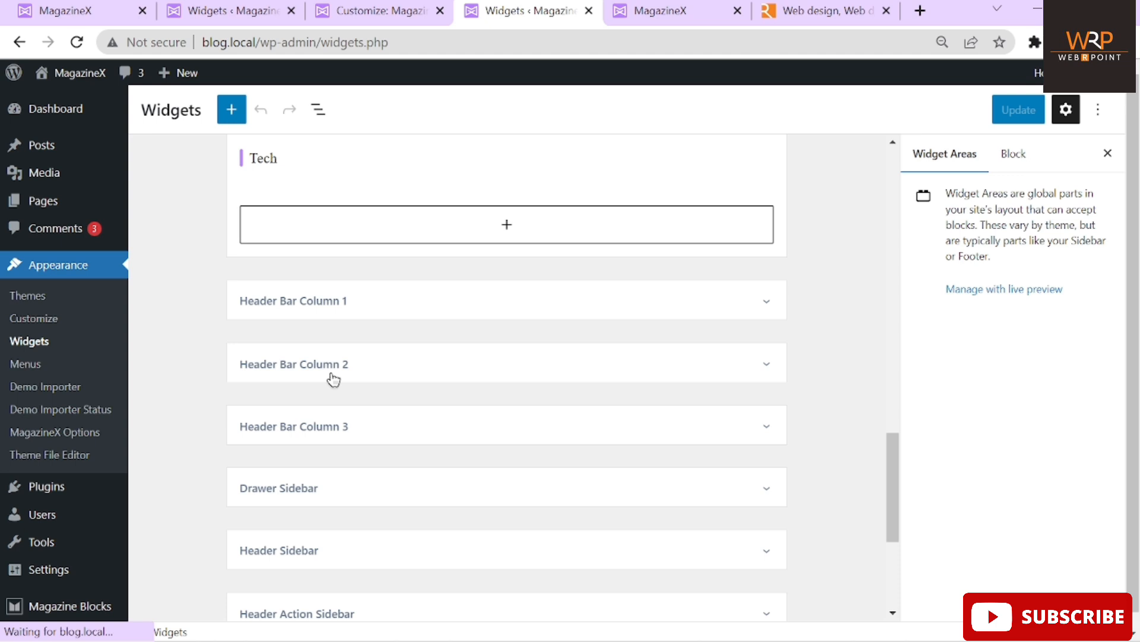
{"action": "left_click", "coordinate": [332, 375]}
{"action": "scroll", "coordinate": [434, 382], "scroll_direction": "down", "scroll_amount": 1}
{"action": "scroll", "coordinate": [434, 382], "scroll_direction": "up", "scroll_amount": 3}
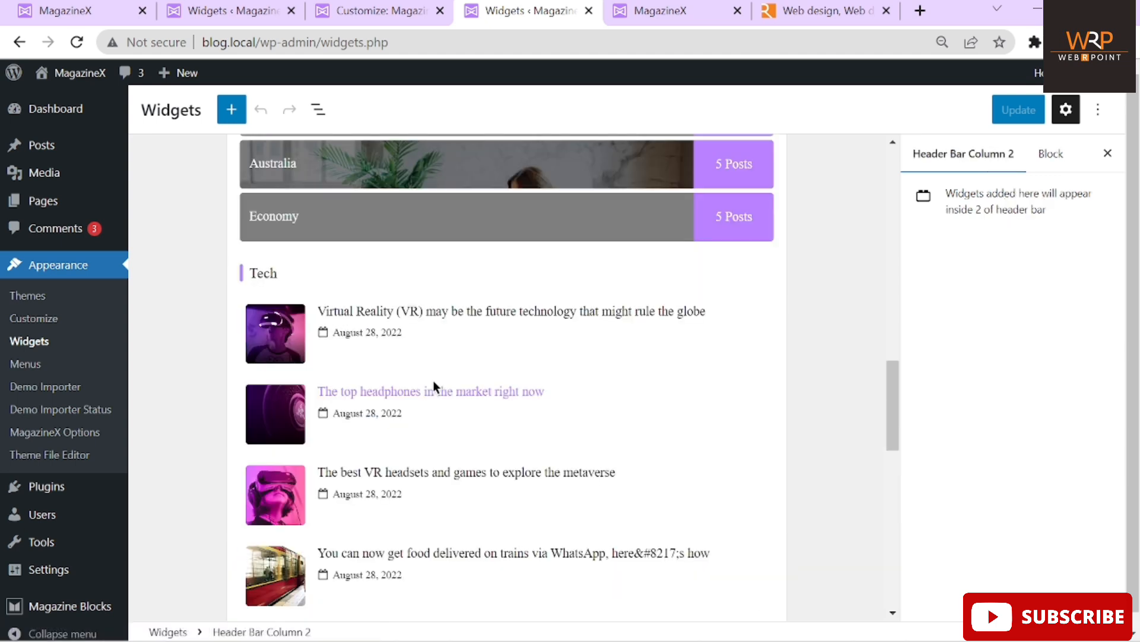
{"action": "scroll", "coordinate": [435, 386], "scroll_direction": "down", "scroll_amount": 8}
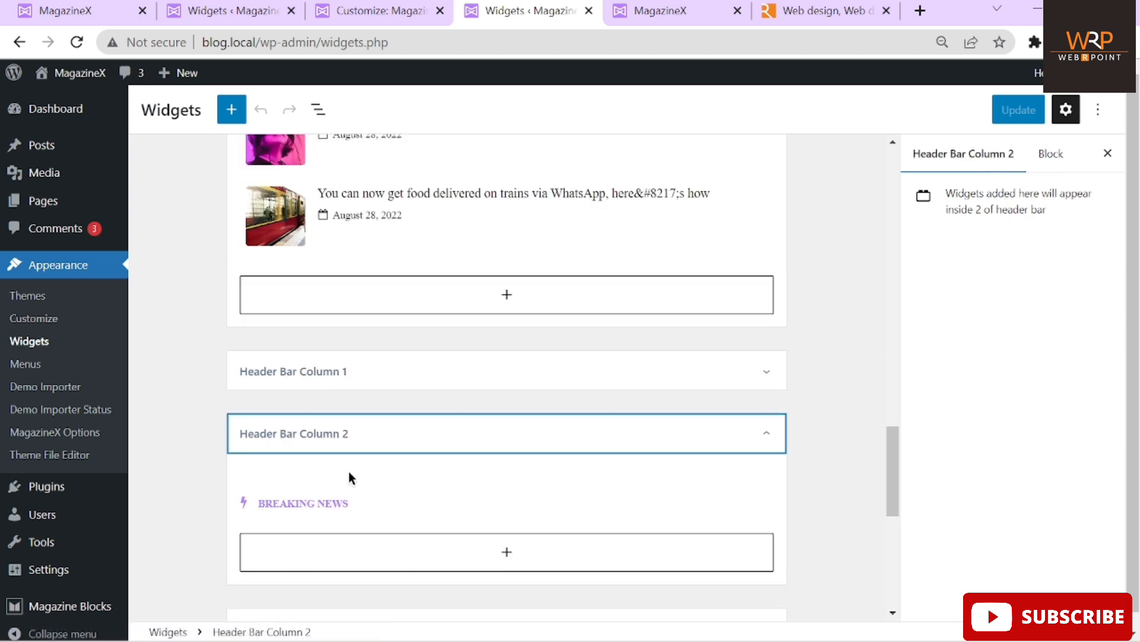
{"action": "left_click", "coordinate": [333, 503]}
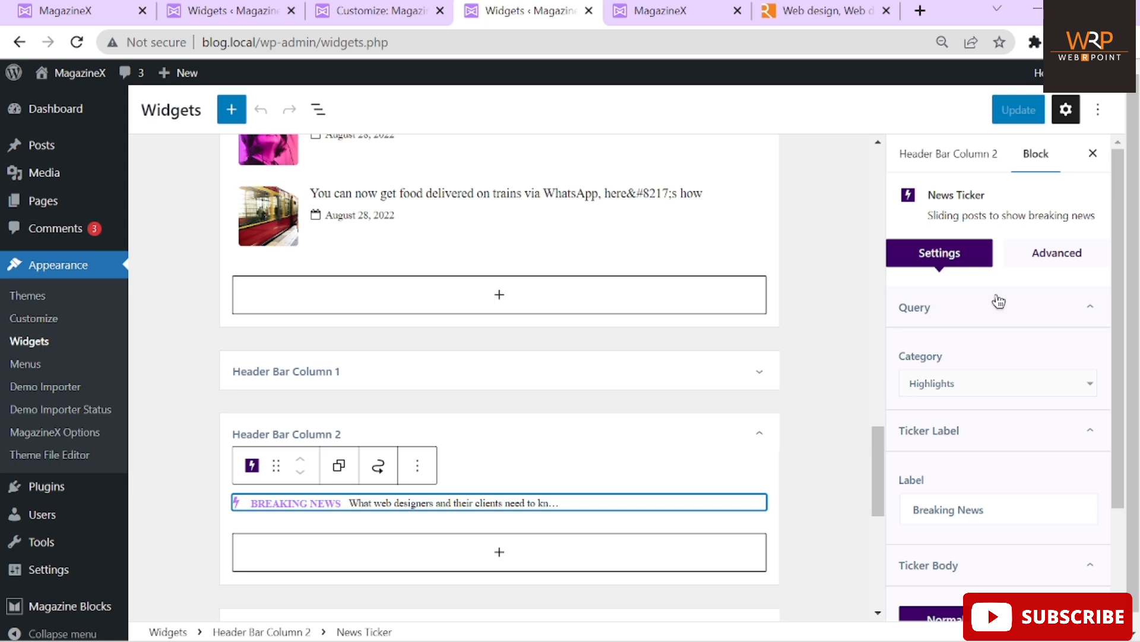
Change the ticker label to Trending News and update the widgets
{"action": "scroll", "coordinate": [988, 480], "scroll_direction": "down", "scroll_amount": 2}
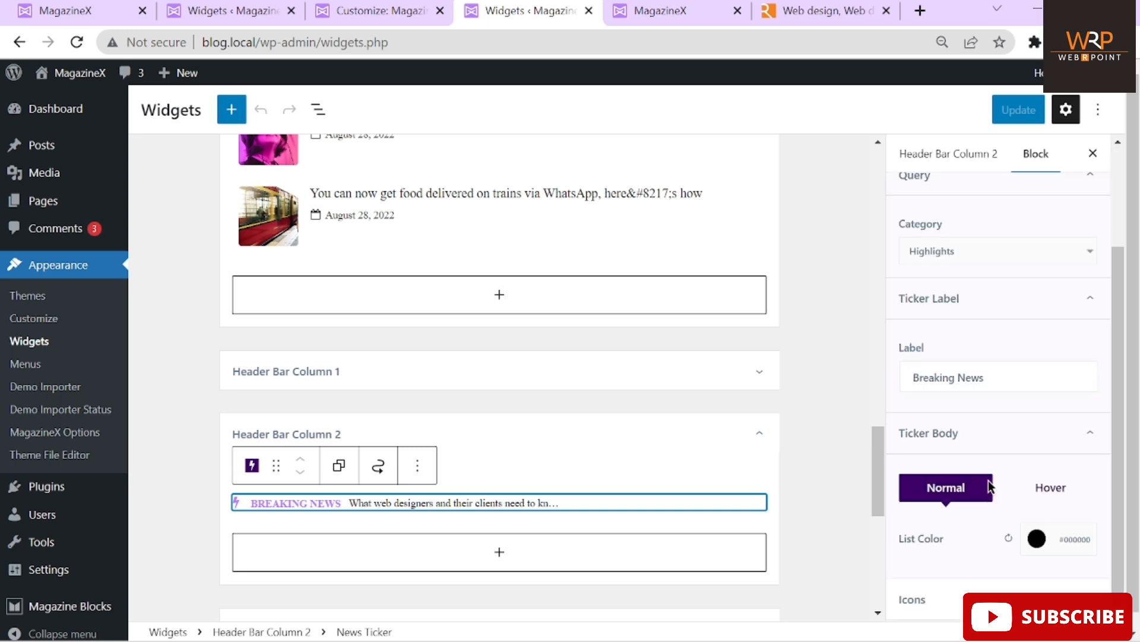
{"action": "left_click_drag", "start_coordinate": [998, 377], "coordinate": [896, 375]}
{"action": "left_click", "coordinate": [967, 371]}
{"action": "type", "text": "Trendi"}
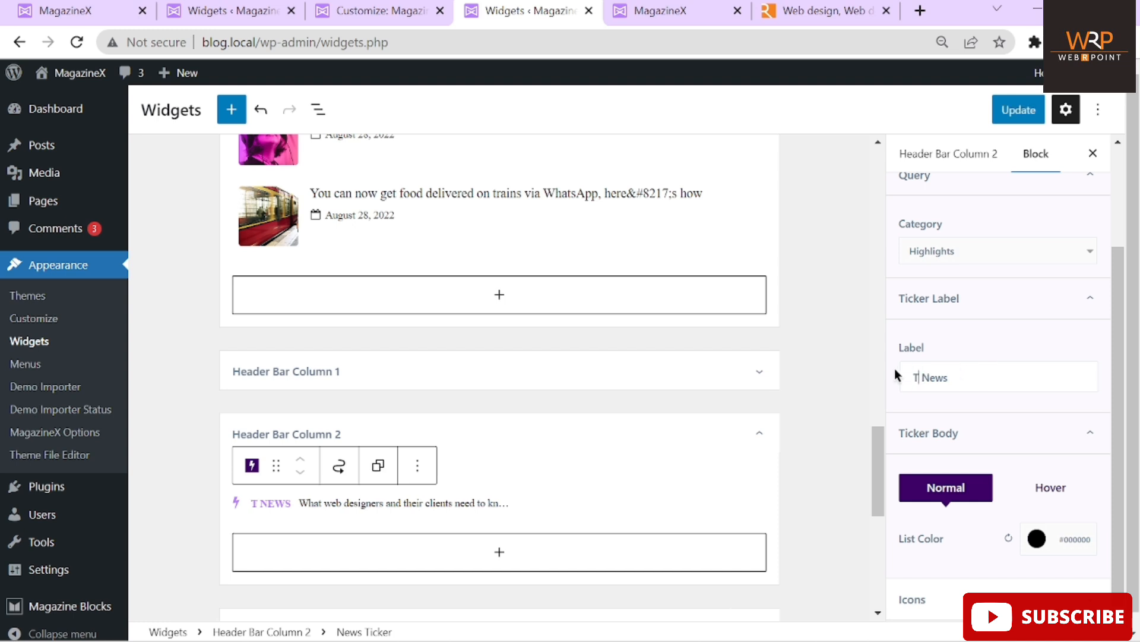
{"action": "type", "text": "ng"}
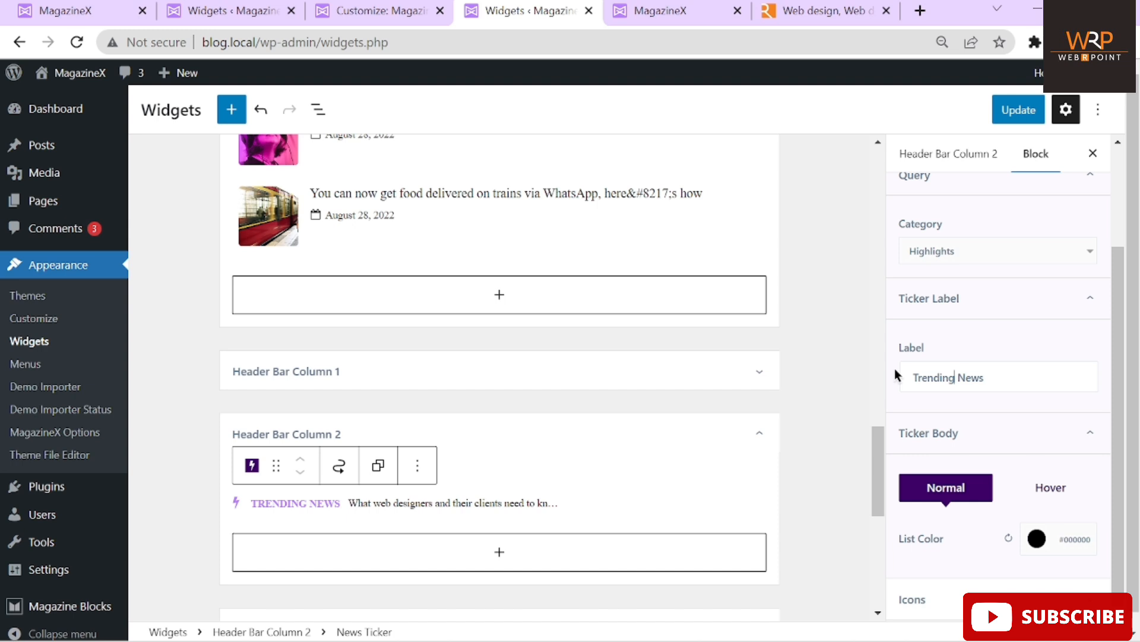
{"action": "scroll", "coordinate": [1036, 368], "scroll_direction": "down", "scroll_amount": 1}
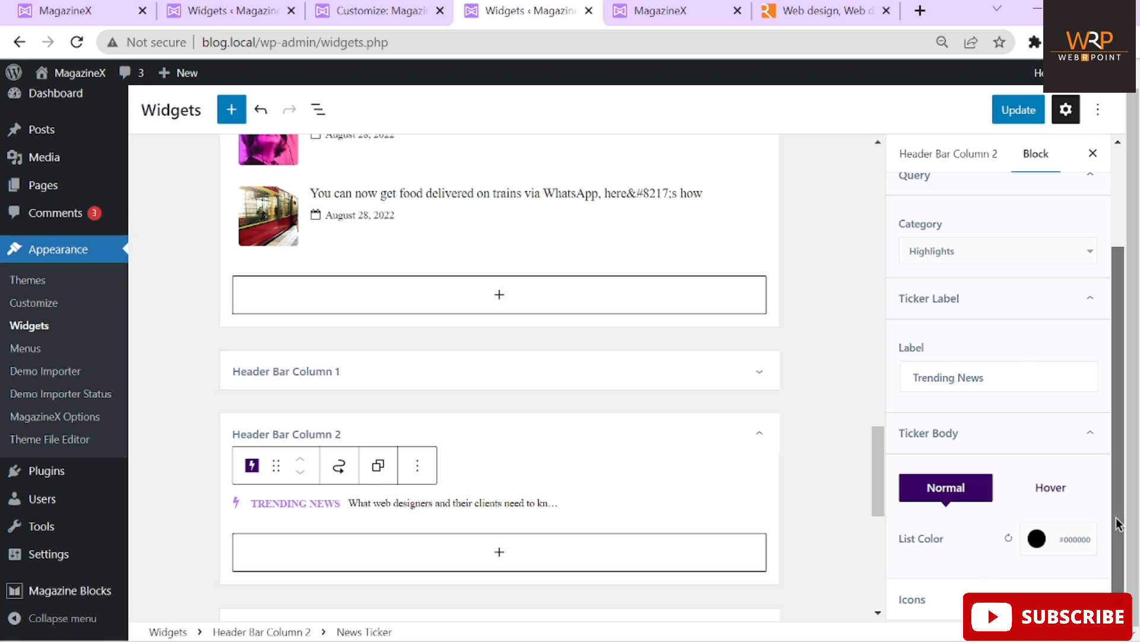
{"action": "left_click", "coordinate": [1103, 585]}
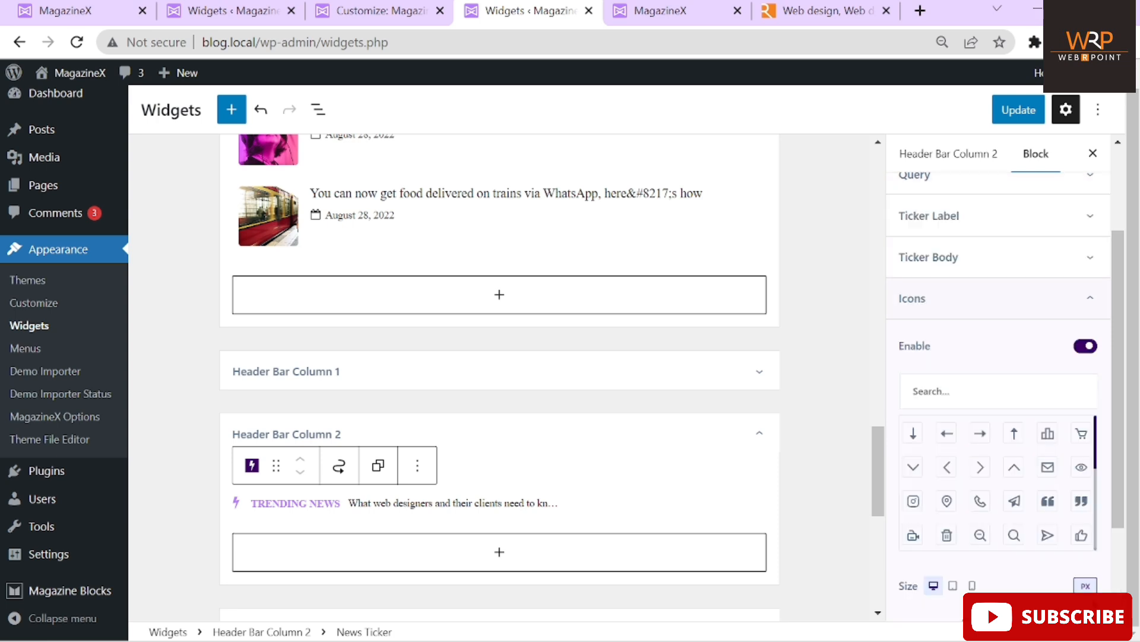
{"action": "scroll", "coordinate": [965, 275], "scroll_direction": "down", "scroll_amount": 3}
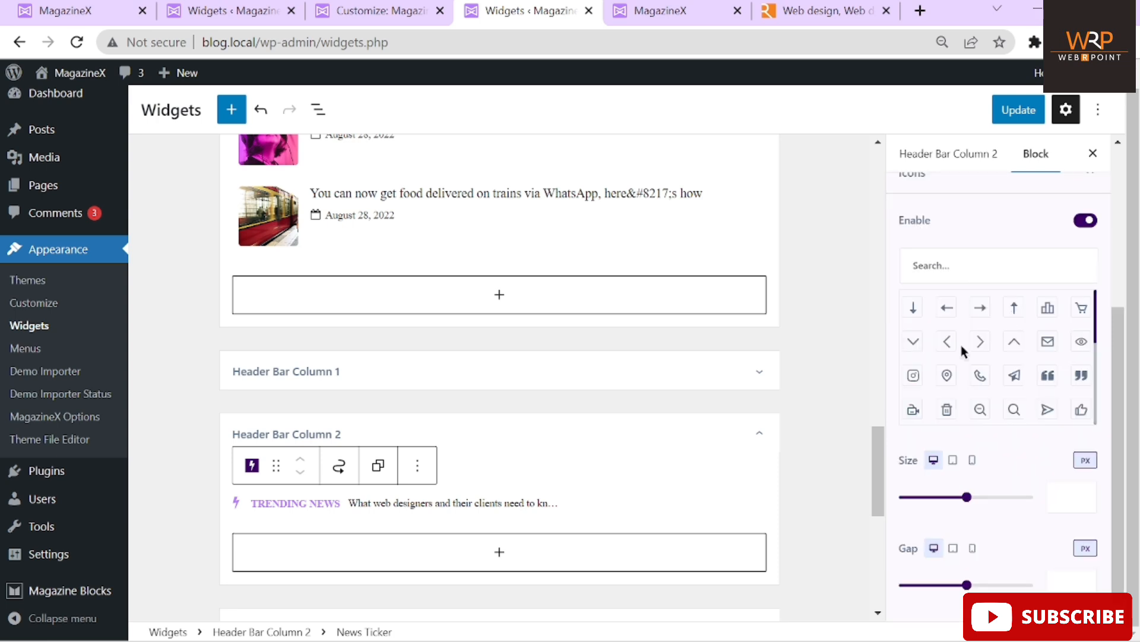
{"action": "left_click", "coordinate": [1093, 153]}
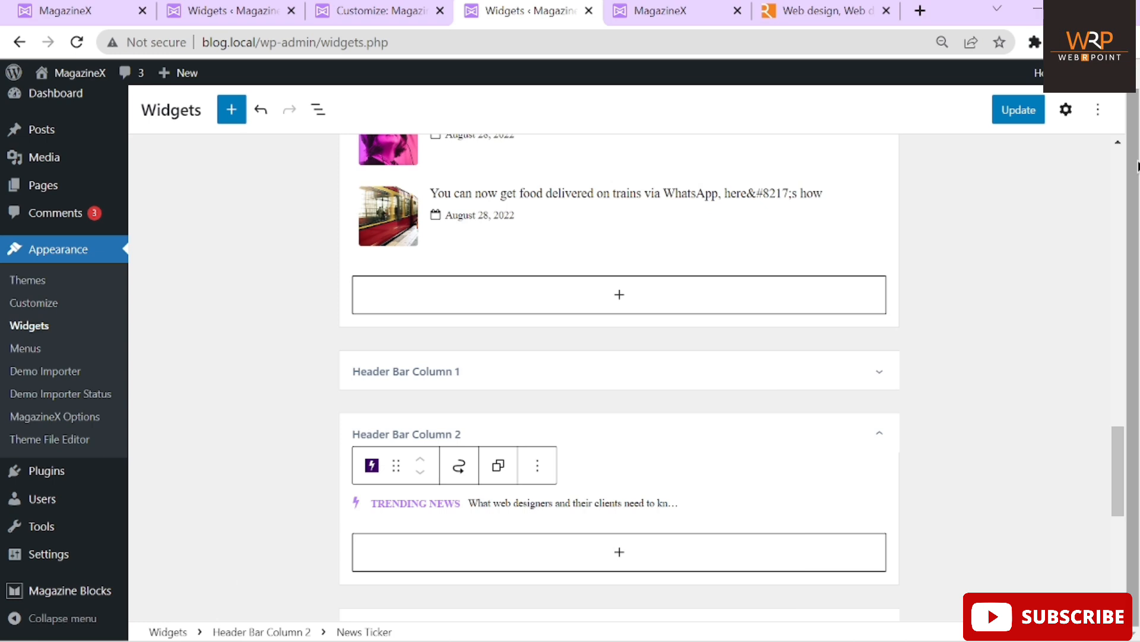
{"action": "left_click", "coordinate": [1014, 113]}
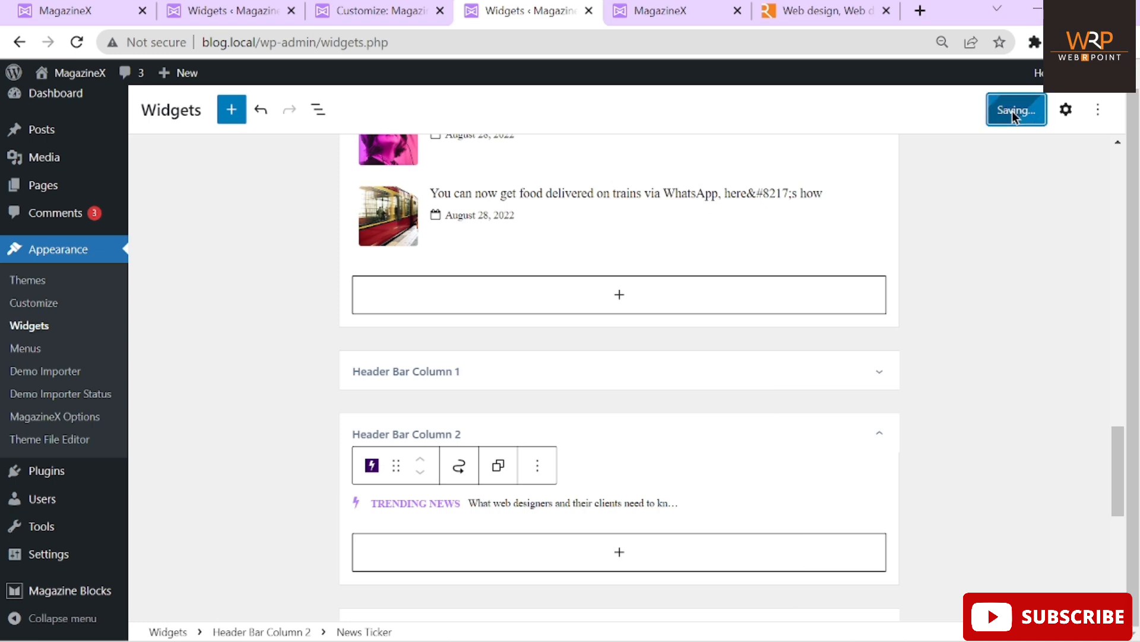
{"action": "left_click", "coordinate": [678, 15]}
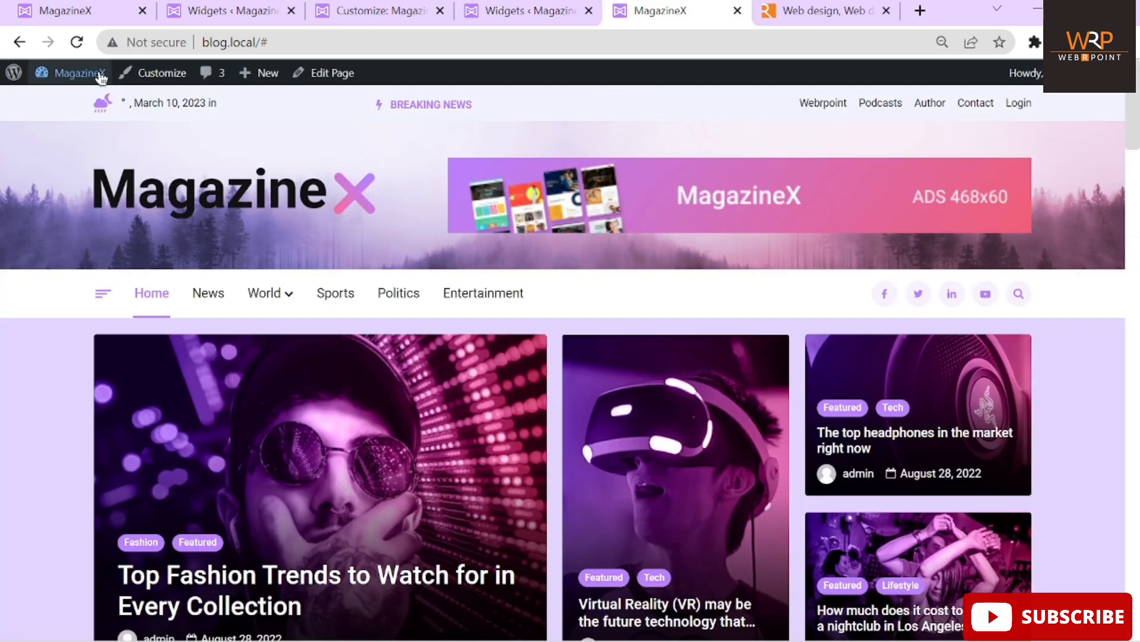
Reload the front page to check the Trending News ticker label
{"action": "left_click", "coordinate": [77, 42]}
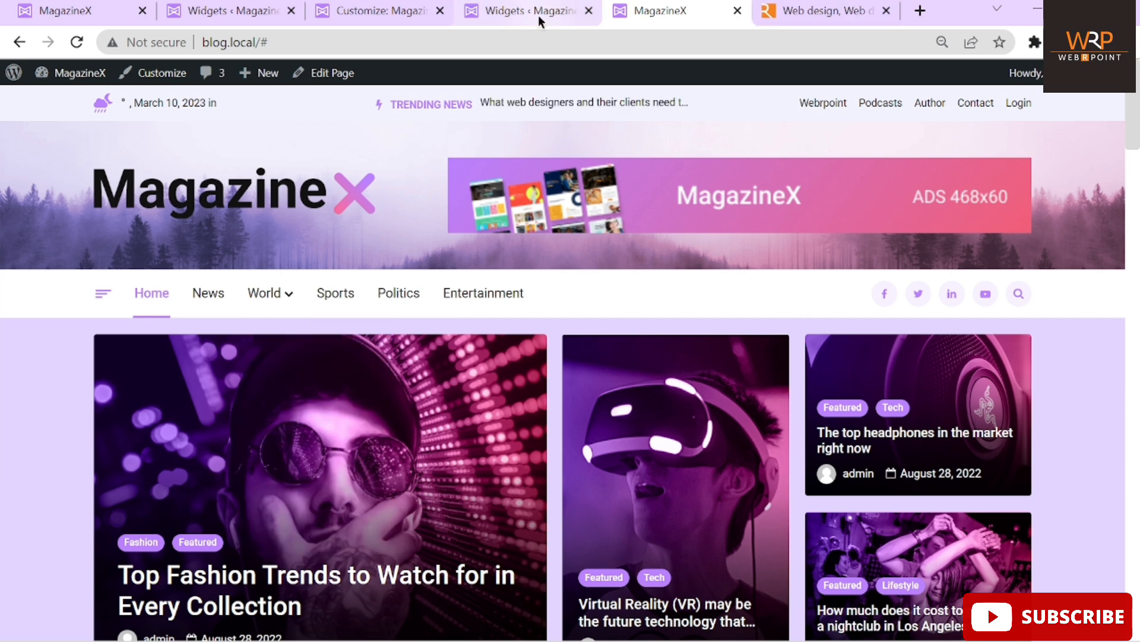
{"action": "left_click", "coordinate": [517, 10]}
{"action": "left_click", "coordinate": [390, 11]}
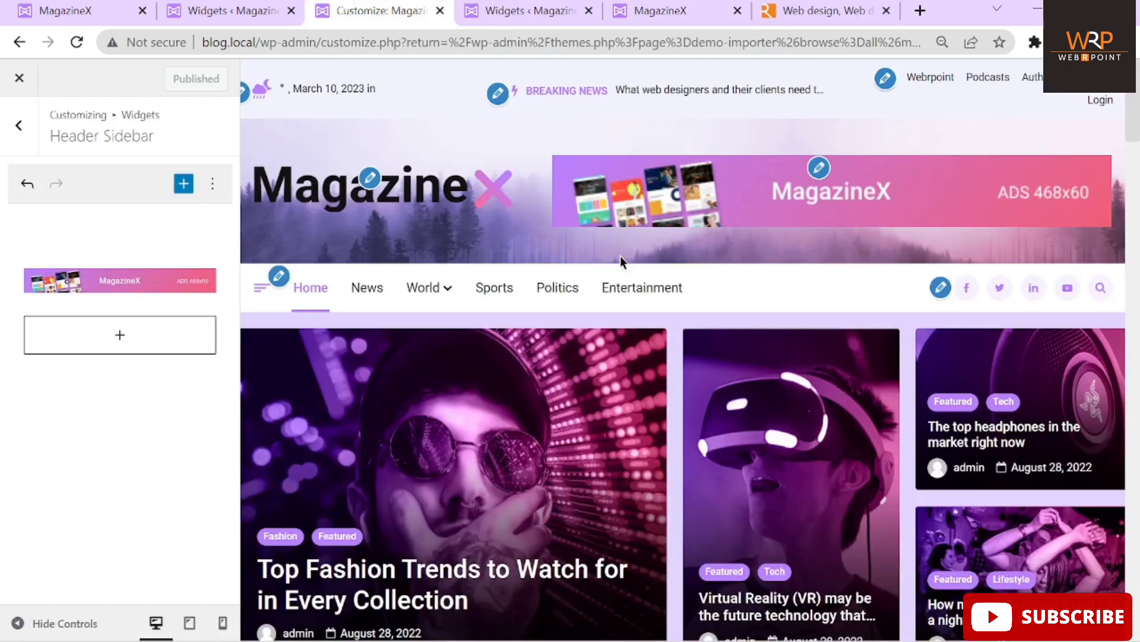
In the customizer's menu settings, keep Main assigned to the Primary location
{"action": "left_click", "coordinate": [279, 277]}
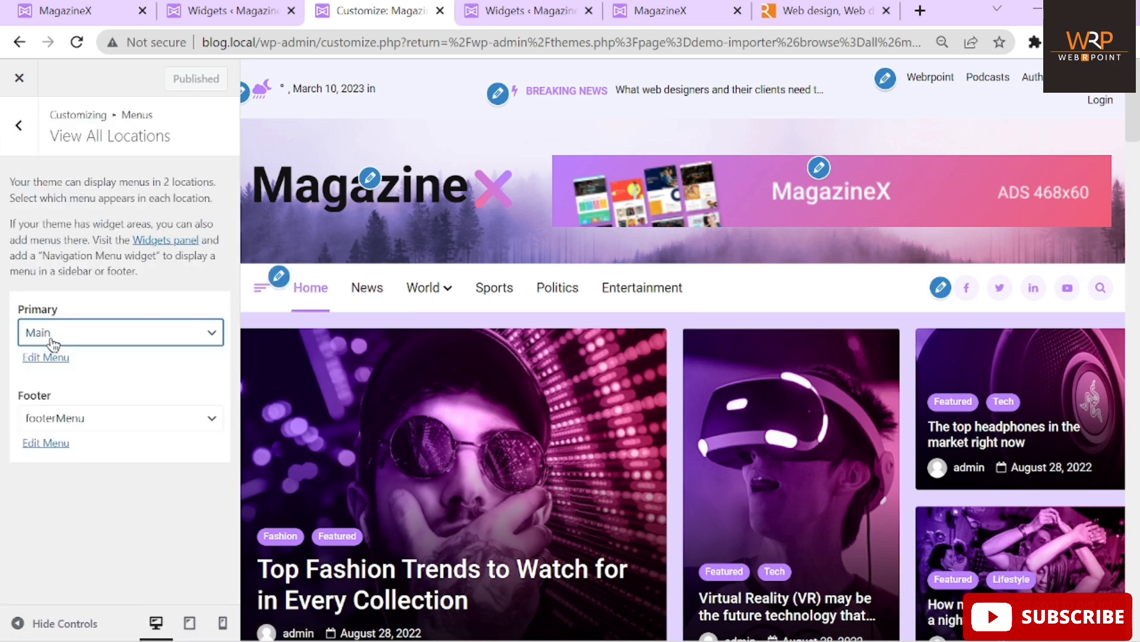
{"action": "left_click", "coordinate": [89, 341]}
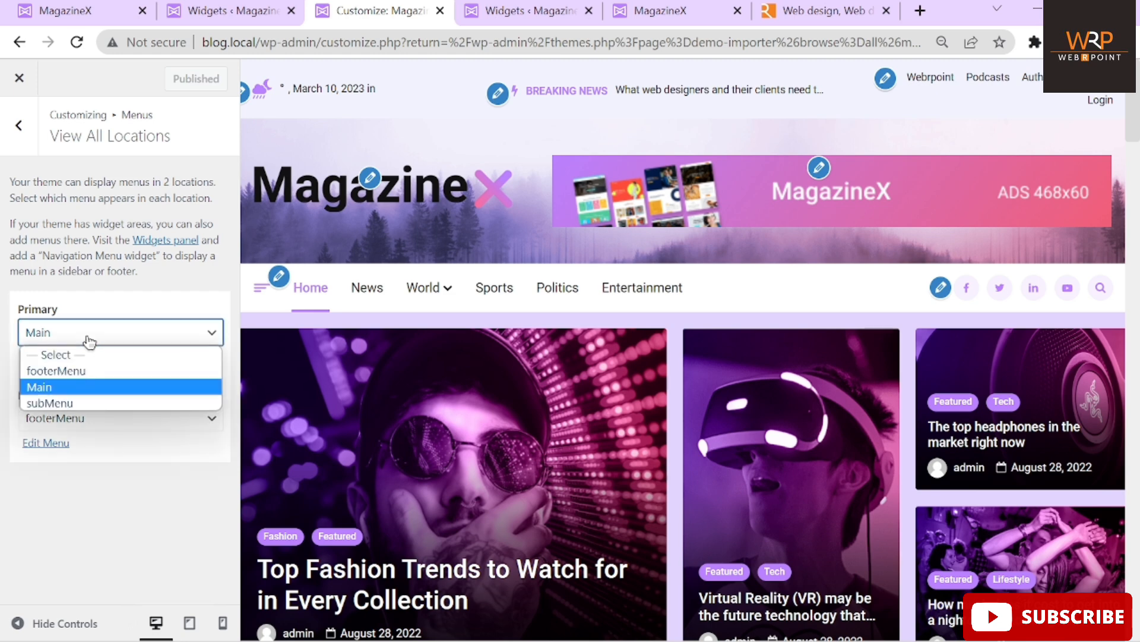
{"action": "left_click", "coordinate": [59, 386]}
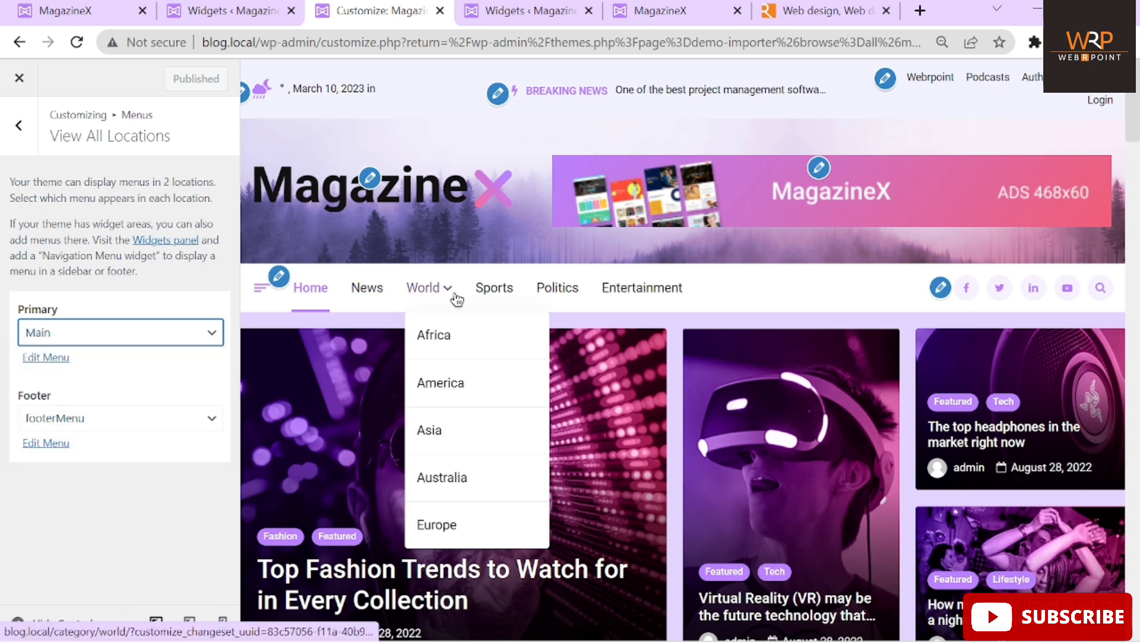
{"action": "mouse_move", "coordinate": [419, 293]}
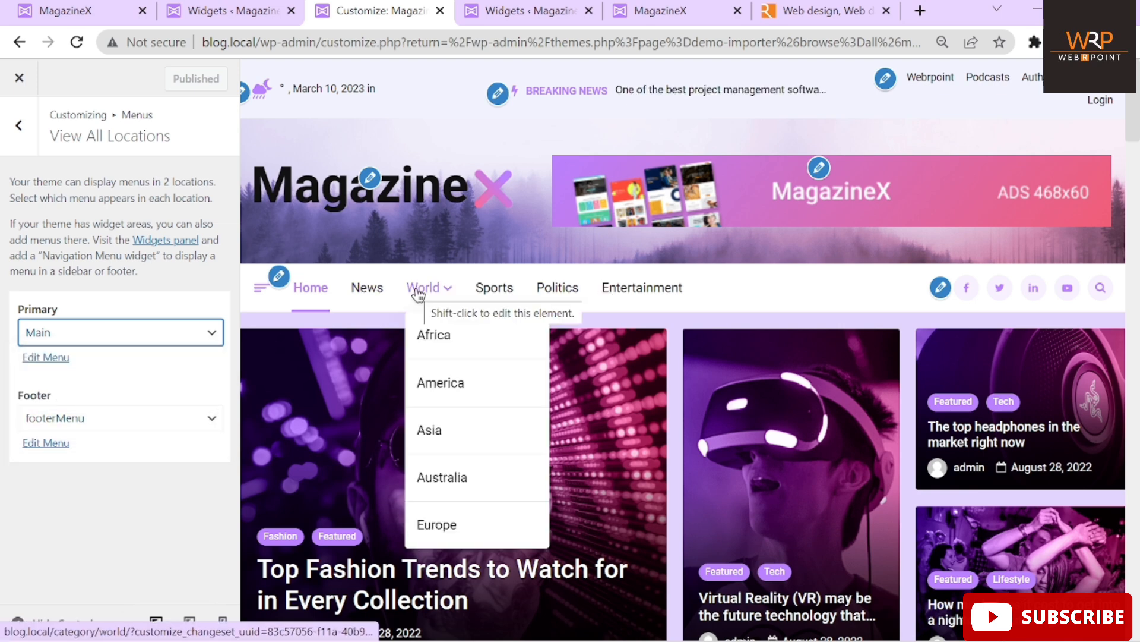
{"action": "left_click", "coordinate": [537, 13]}
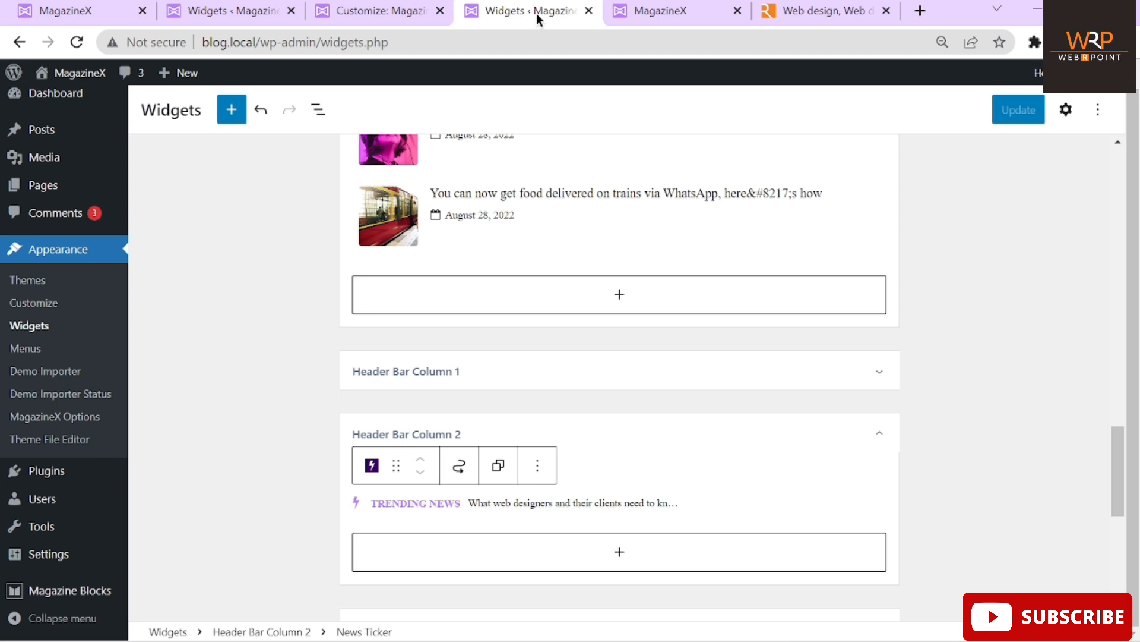
Open Appearance > Menus in a new browser tab
{"action": "scroll", "coordinate": [265, 258], "scroll_direction": "up", "scroll_amount": 15}
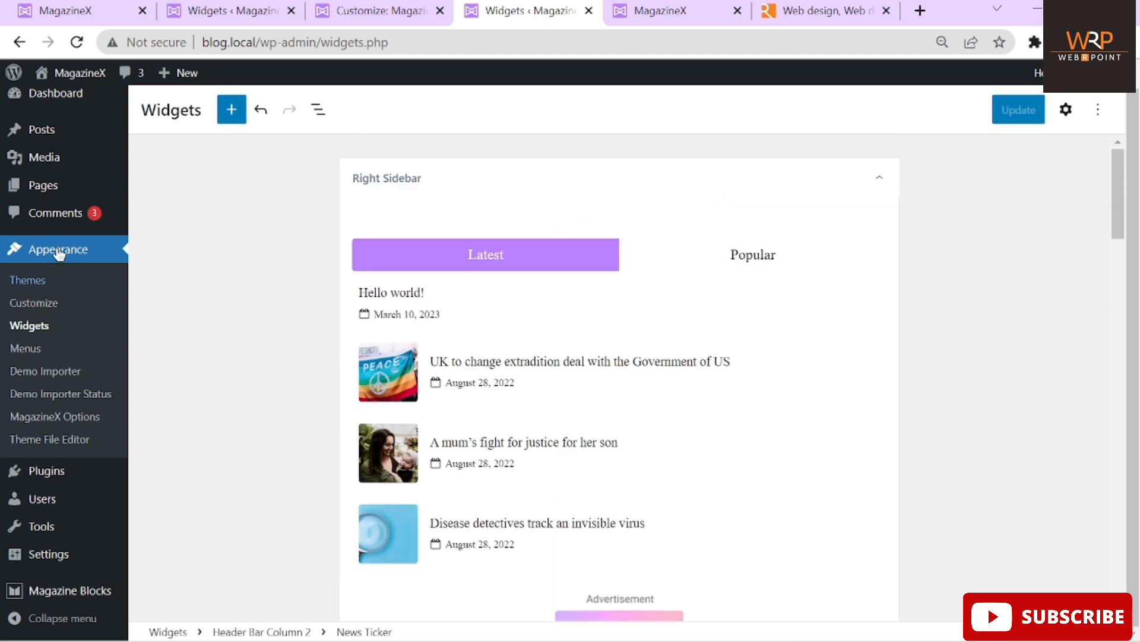
{"action": "right_click", "coordinate": [35, 351]}
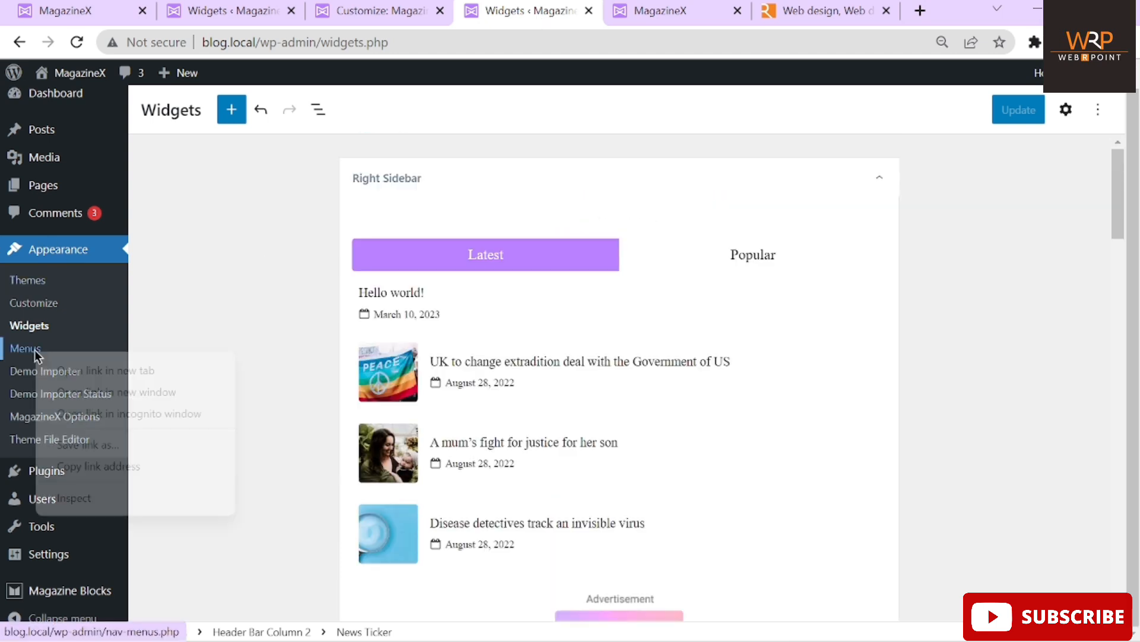
{"action": "left_click", "coordinate": [70, 369]}
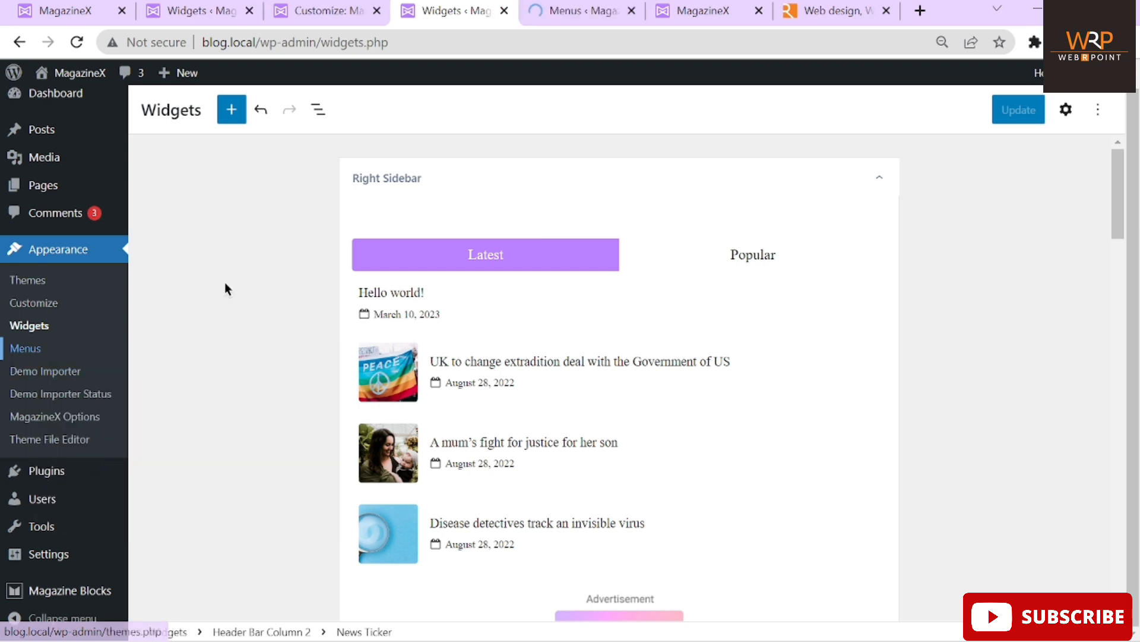
{"action": "left_click", "coordinate": [704, 11]}
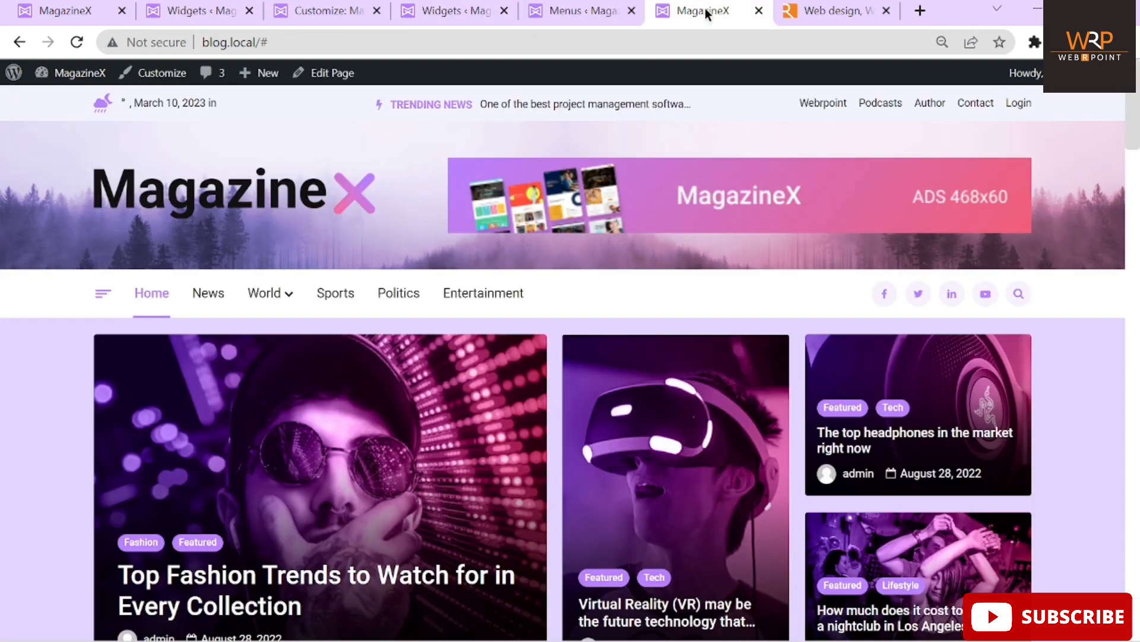
{"action": "left_click", "coordinate": [456, 11]}
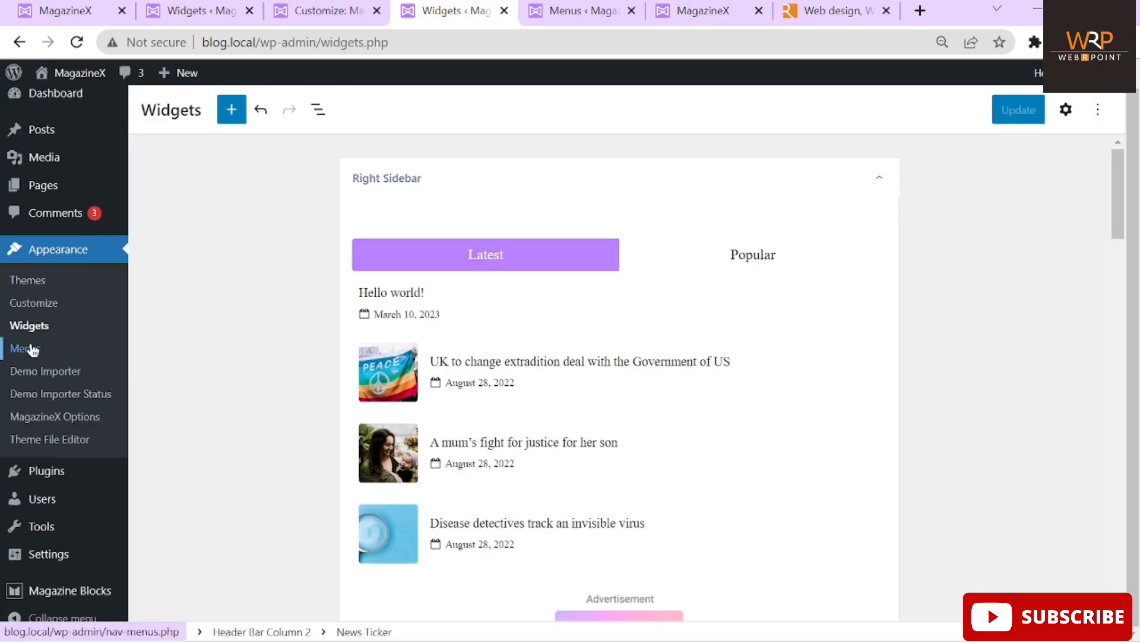
{"action": "left_click", "coordinate": [556, 9]}
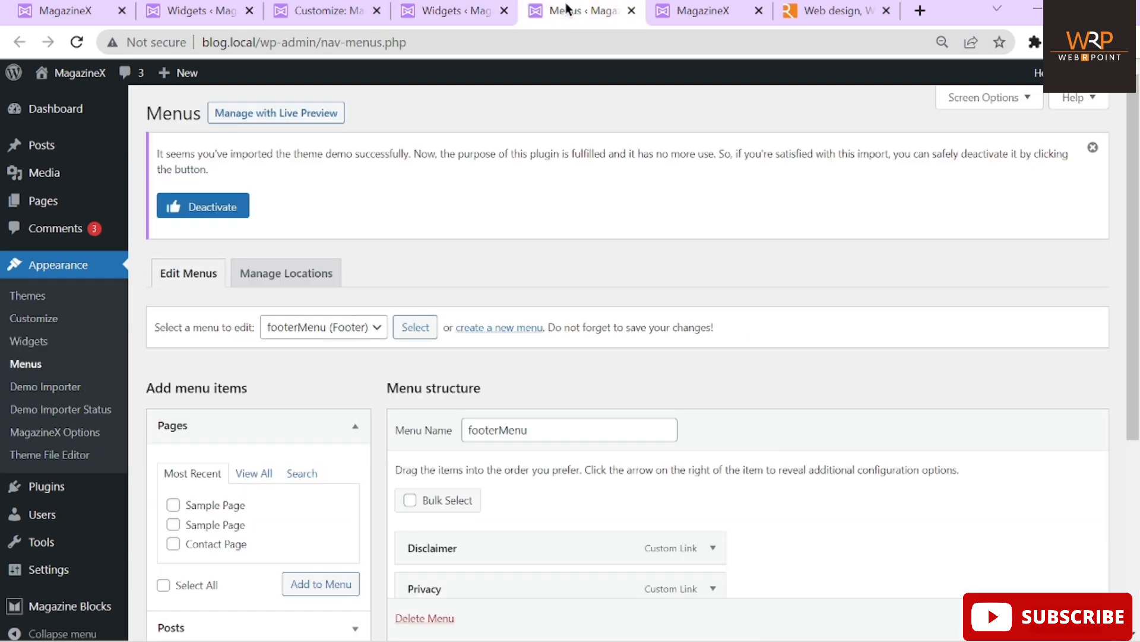
Load the Main (Primary) menu for editing
{"action": "scroll", "coordinate": [490, 186], "scroll_direction": "down", "scroll_amount": 3}
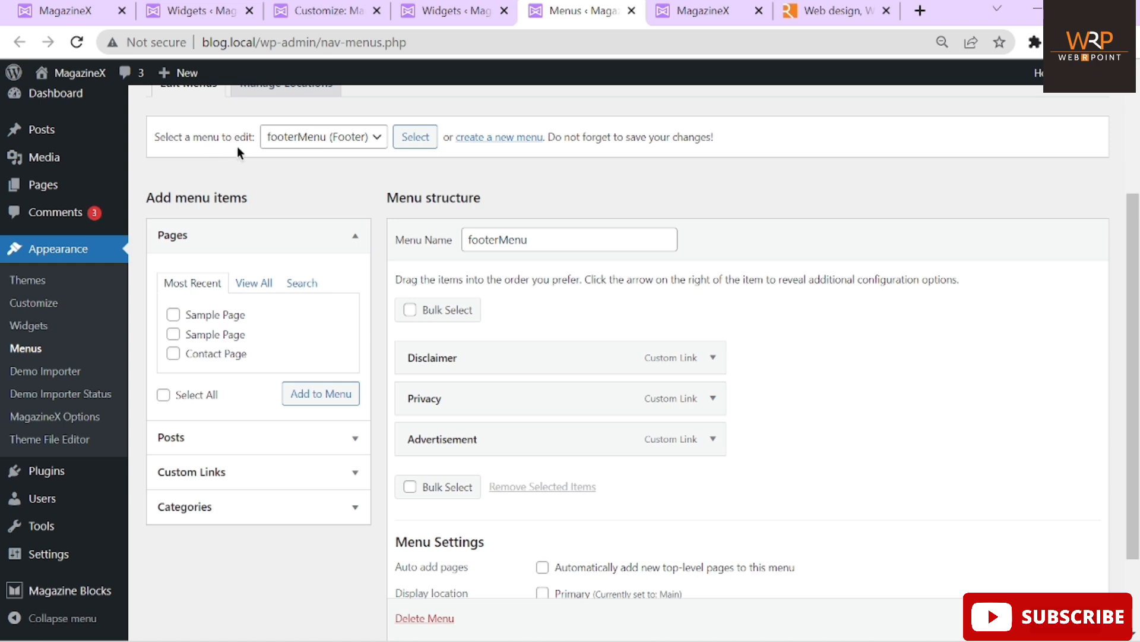
{"action": "scroll", "coordinate": [237, 152], "scroll_direction": "up", "scroll_amount": 1}
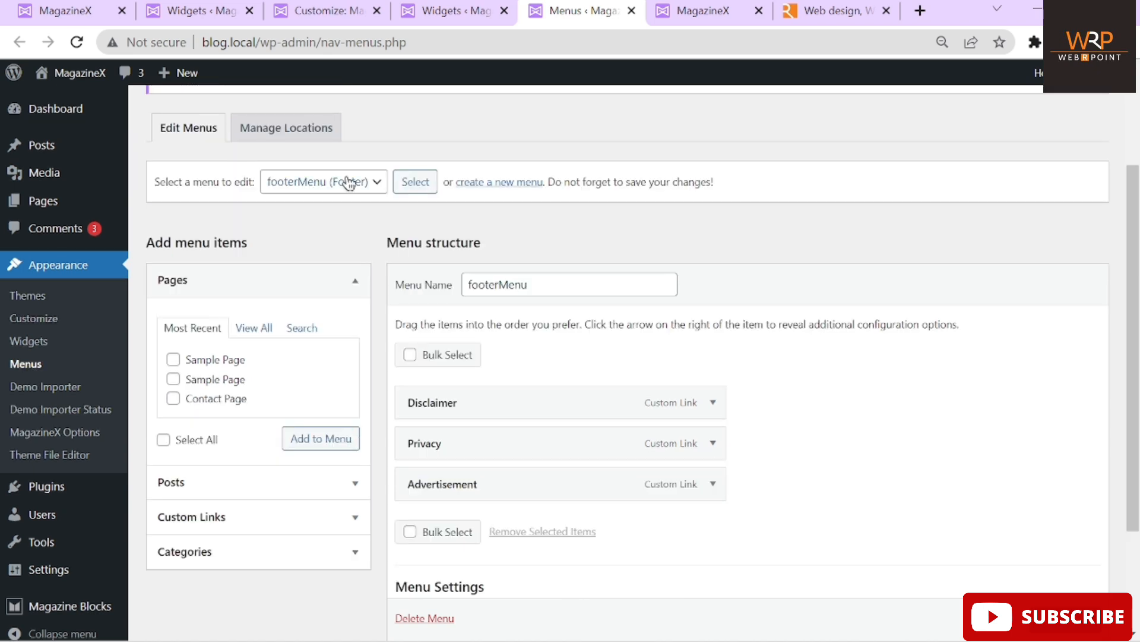
{"action": "left_click", "coordinate": [378, 185]}
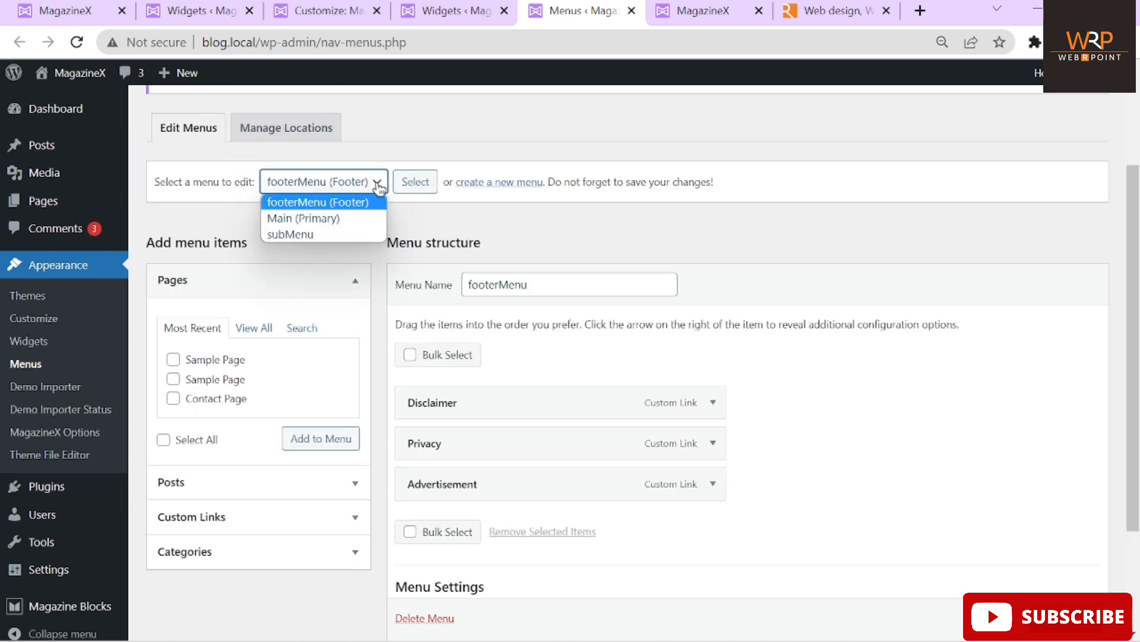
{"action": "left_click", "coordinate": [304, 233]}
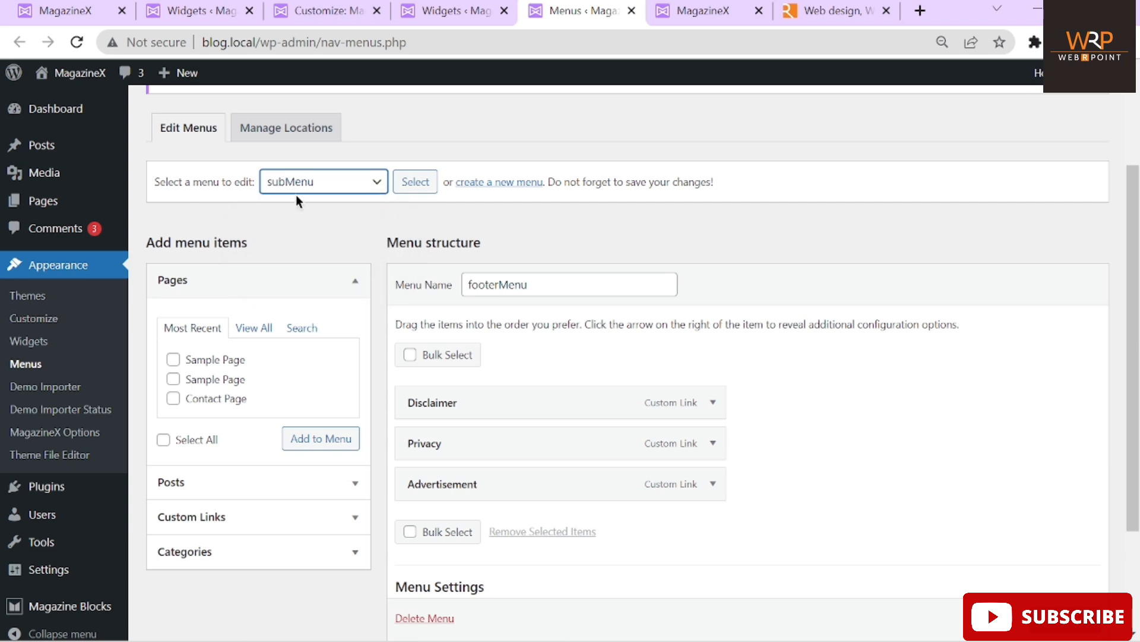
{"action": "left_click", "coordinate": [310, 218]}
{"action": "left_click", "coordinate": [415, 184]}
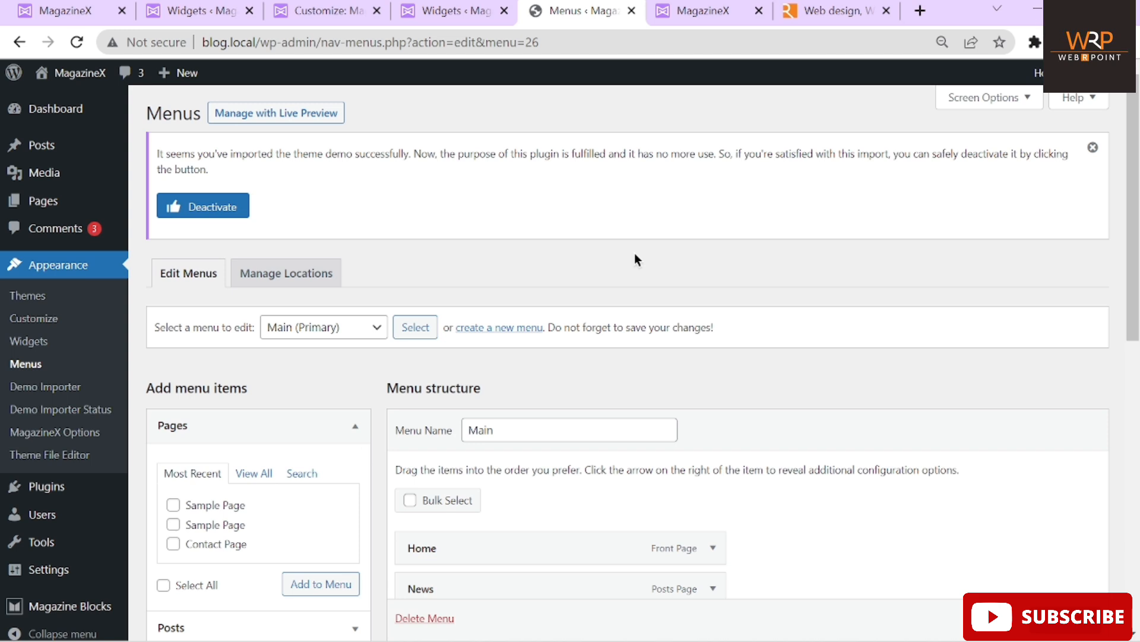
{"action": "scroll", "coordinate": [606, 268], "scroll_direction": "down", "scroll_amount": 2}
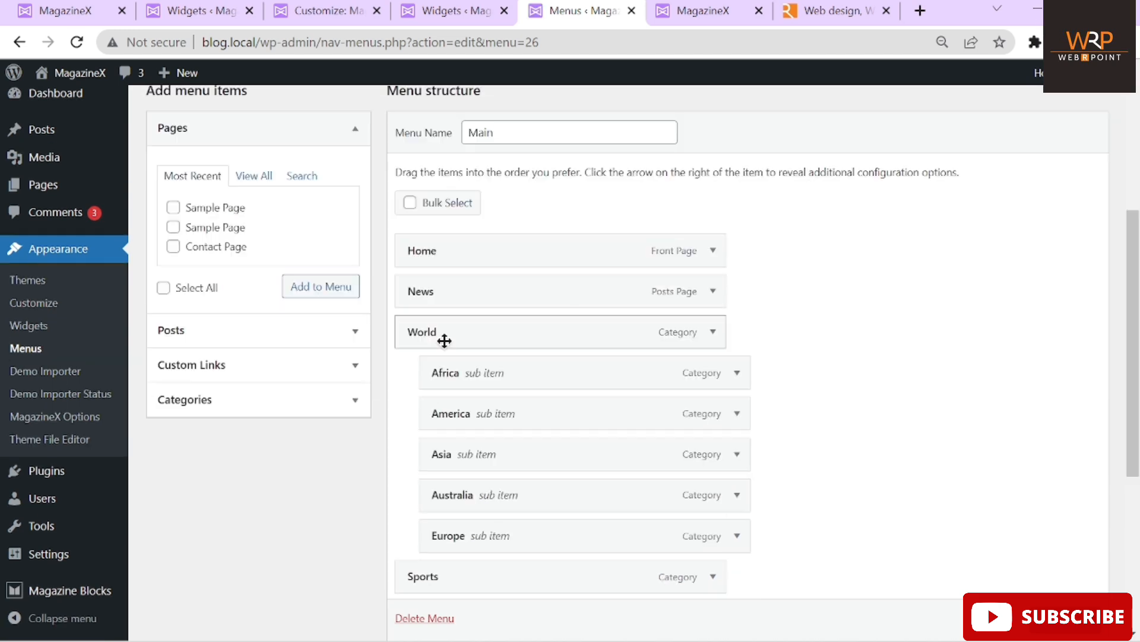
{"action": "scroll", "coordinate": [443, 339], "scroll_direction": "down", "scroll_amount": 2}
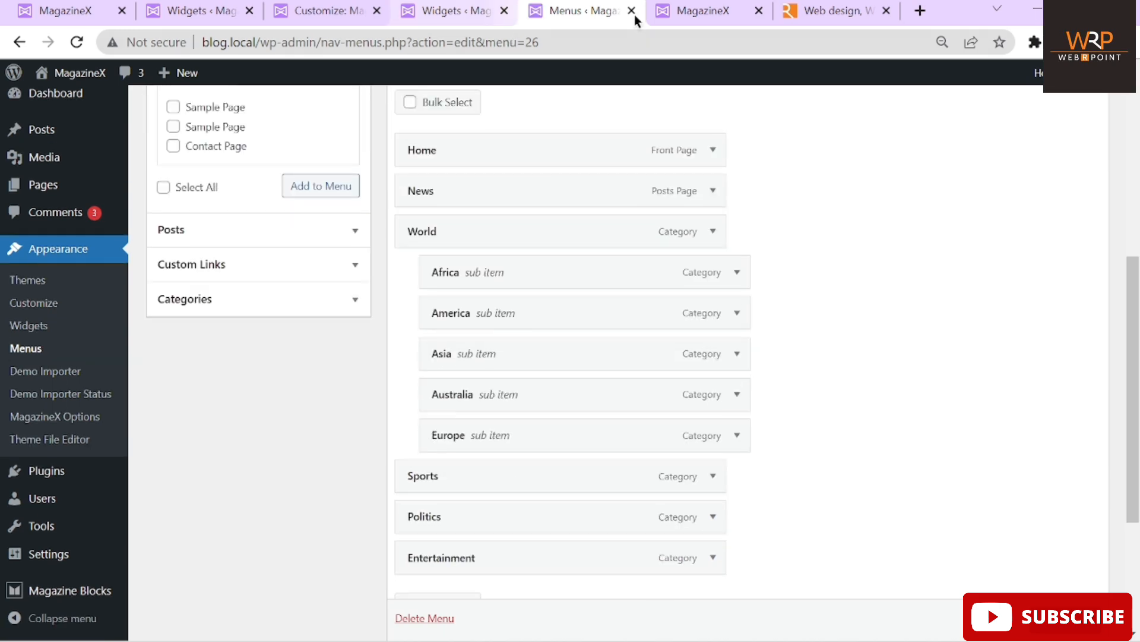
Remove Africa from the World submenu, leaving America, Asia, Australia and Europe
{"action": "left_click", "coordinate": [695, 12]}
{"action": "mouse_move", "coordinate": [303, 294]}
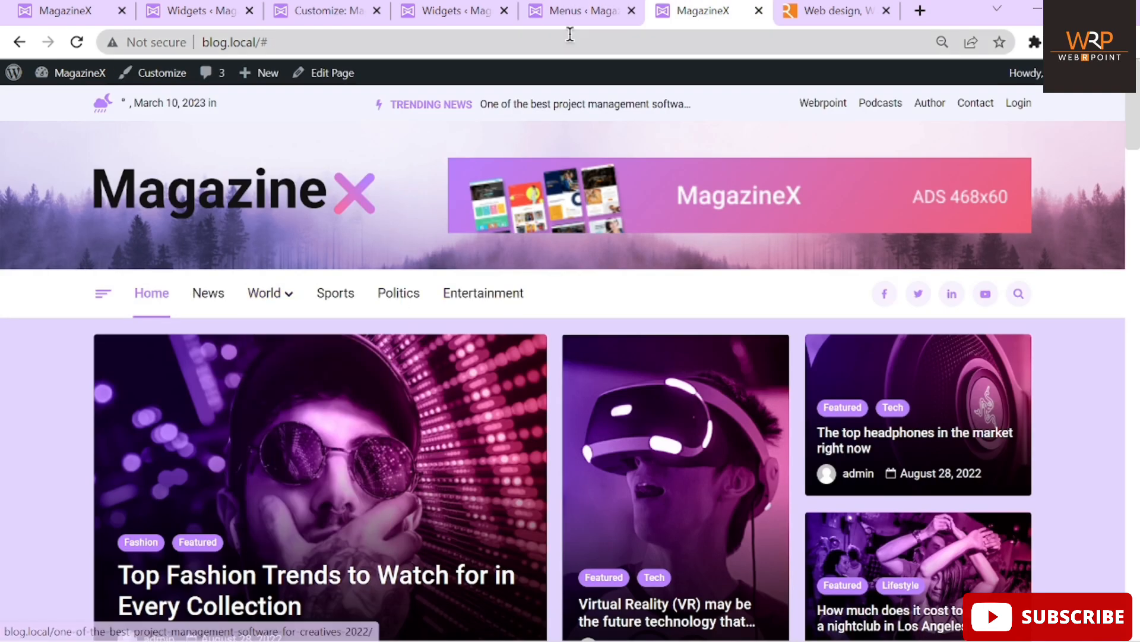
{"action": "left_click", "coordinate": [580, 11]}
{"action": "scroll", "coordinate": [640, 347], "scroll_direction": "down", "scroll_amount": 1}
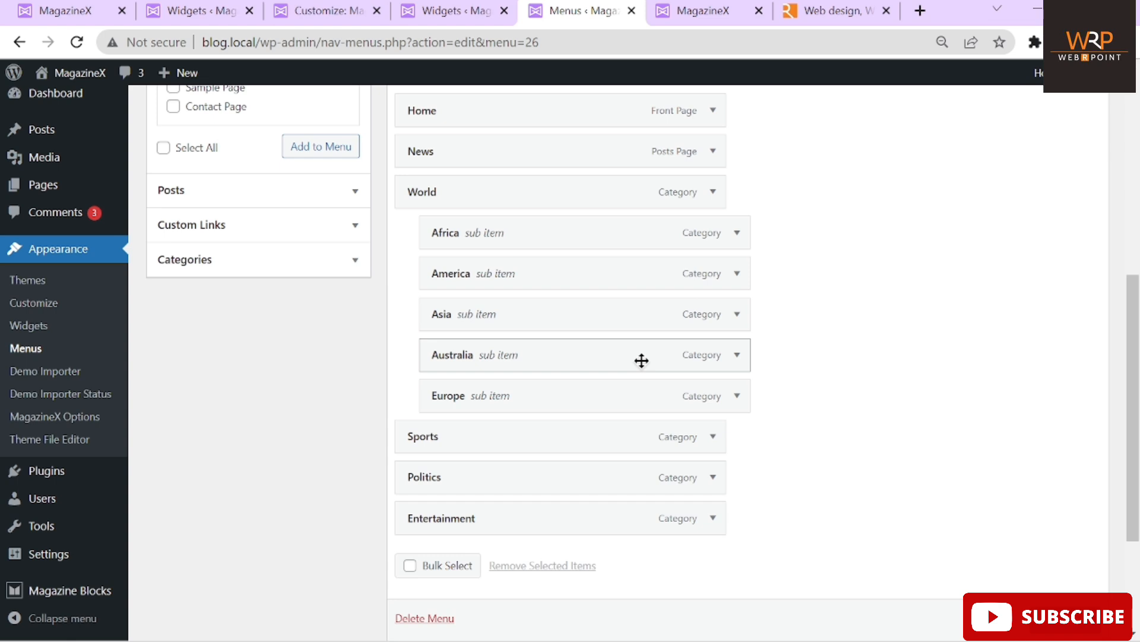
{"action": "scroll", "coordinate": [641, 360], "scroll_direction": "up", "scroll_amount": 1}
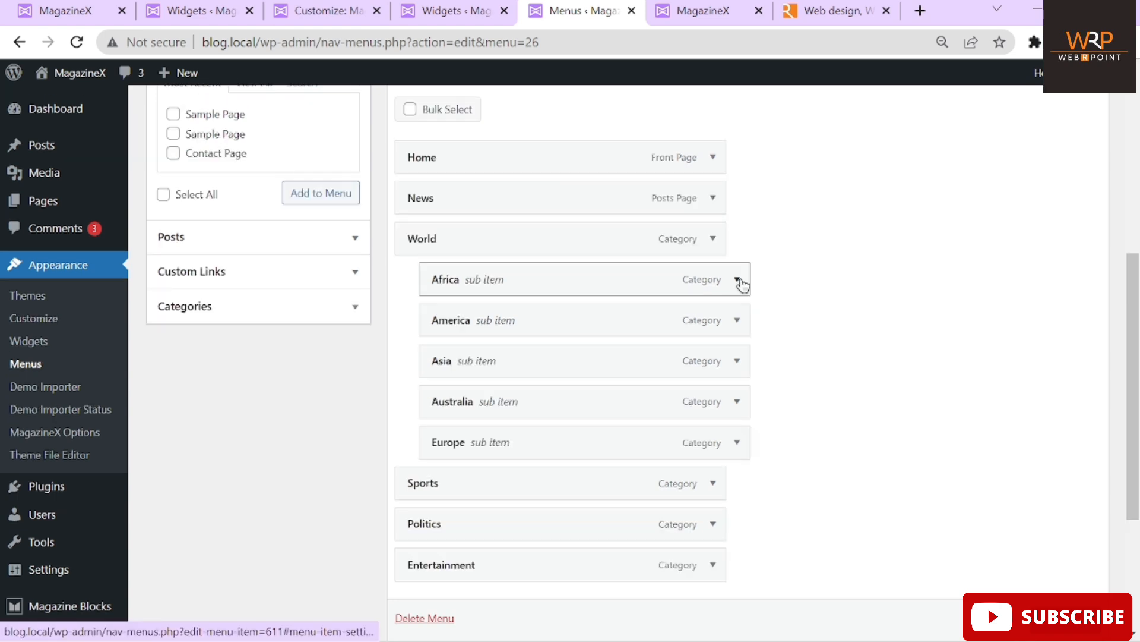
{"action": "left_click", "coordinate": [740, 282]}
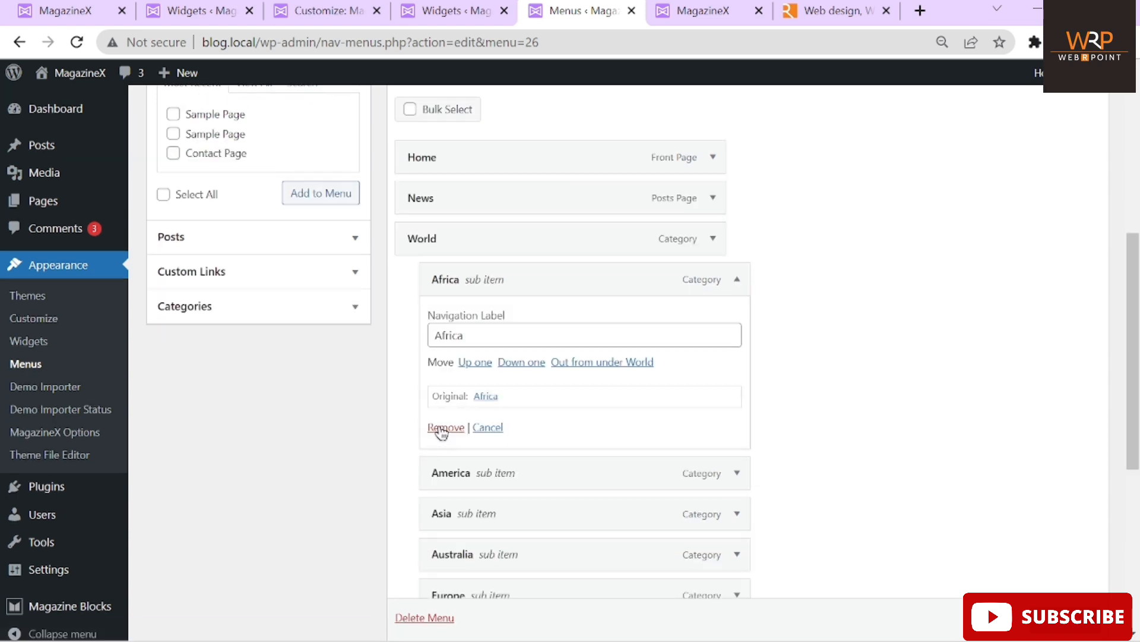
{"action": "left_click", "coordinate": [446, 427]}
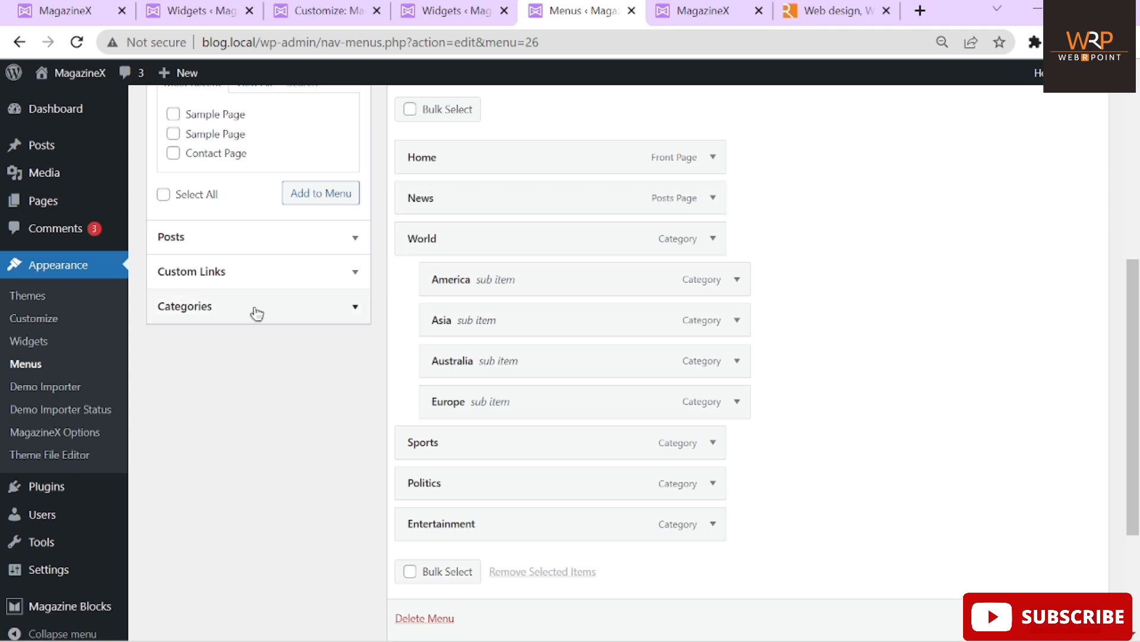
{"action": "scroll", "coordinate": [254, 313], "scroll_direction": "up", "scroll_amount": 2}
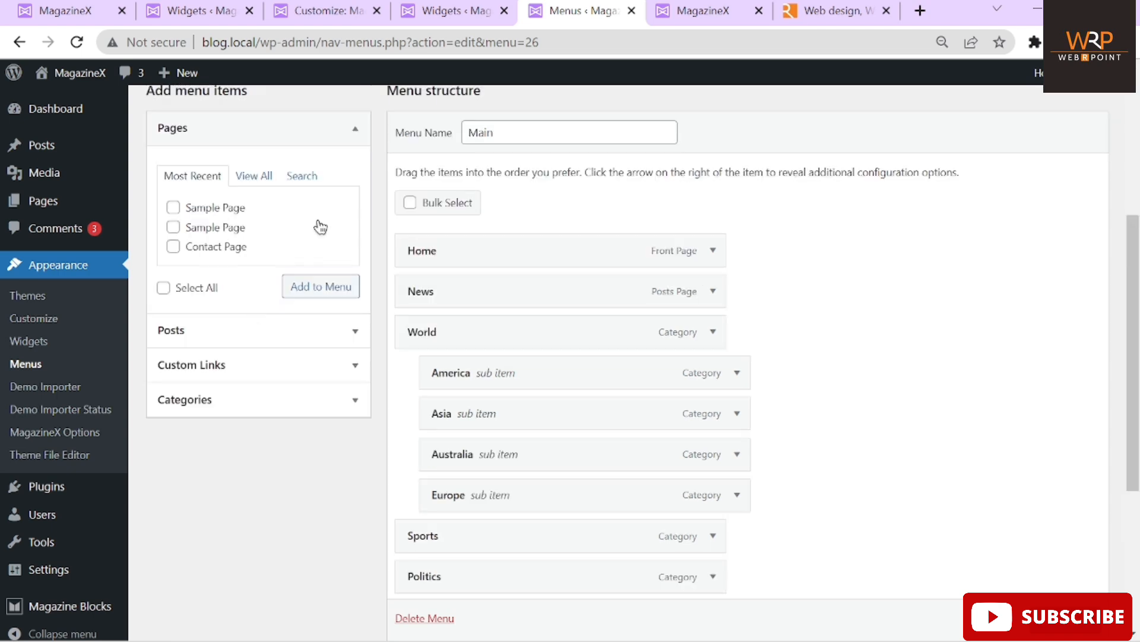
Add Sample Page to the Main menu just below News and save the menu
{"action": "left_click", "coordinate": [173, 208]}
{"action": "left_click", "coordinate": [303, 287]}
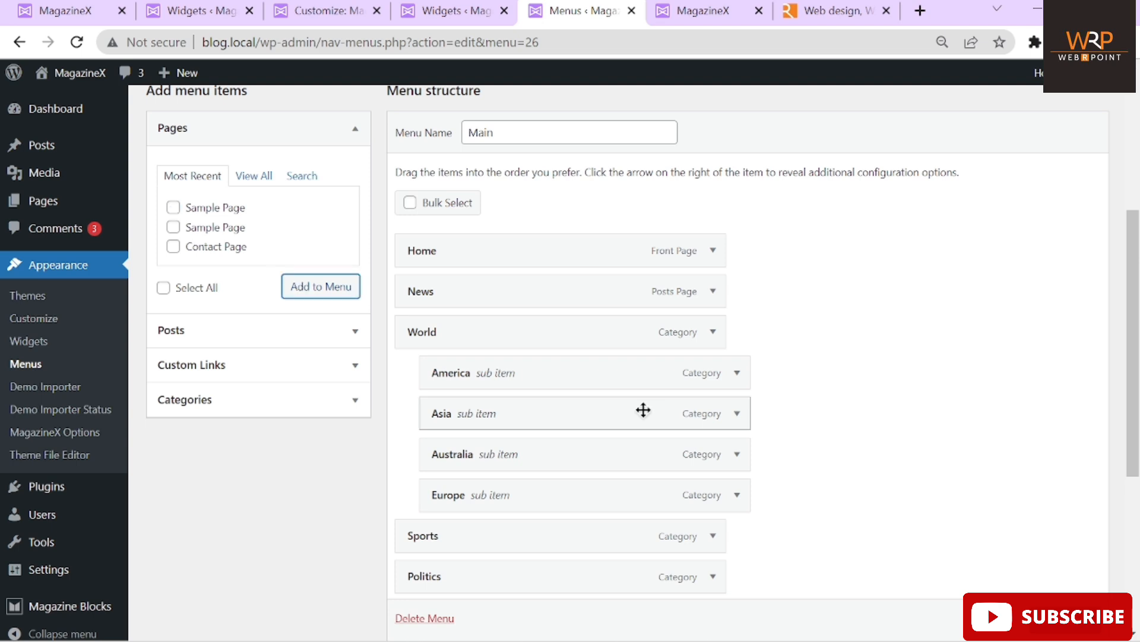
{"action": "scroll", "coordinate": [692, 535], "scroll_direction": "down", "scroll_amount": 1}
{"action": "scroll", "coordinate": [679, 570], "scroll_direction": "down", "scroll_amount": 2}
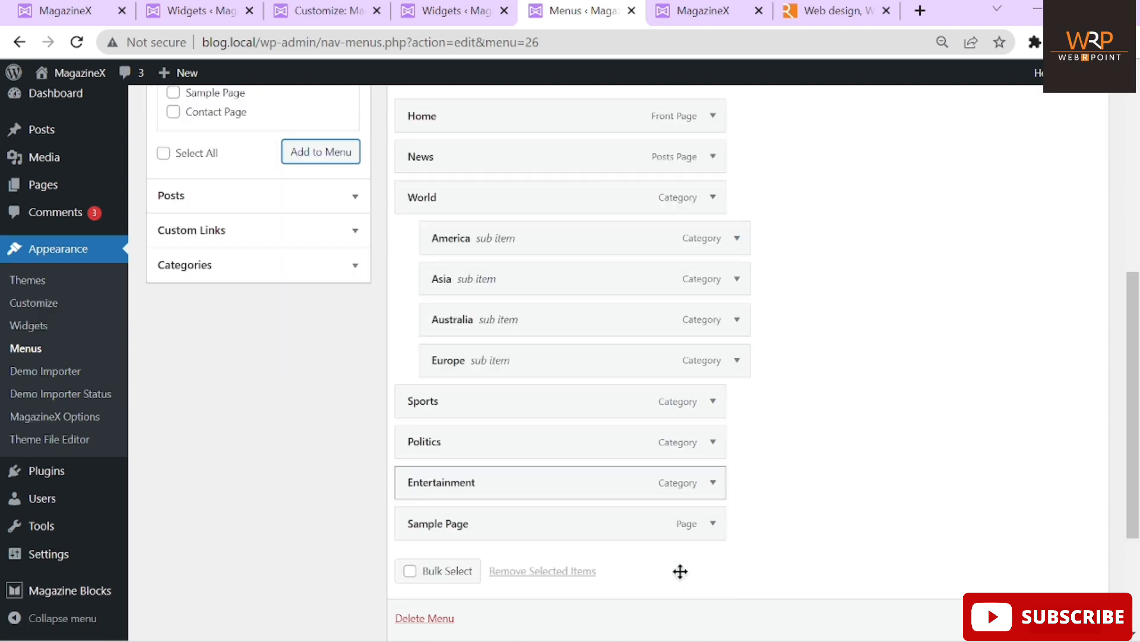
{"action": "left_click_drag", "start_coordinate": [657, 527], "coordinate": [732, 202]}
{"action": "scroll", "coordinate": [1006, 303], "scroll_direction": "up", "scroll_amount": 3}
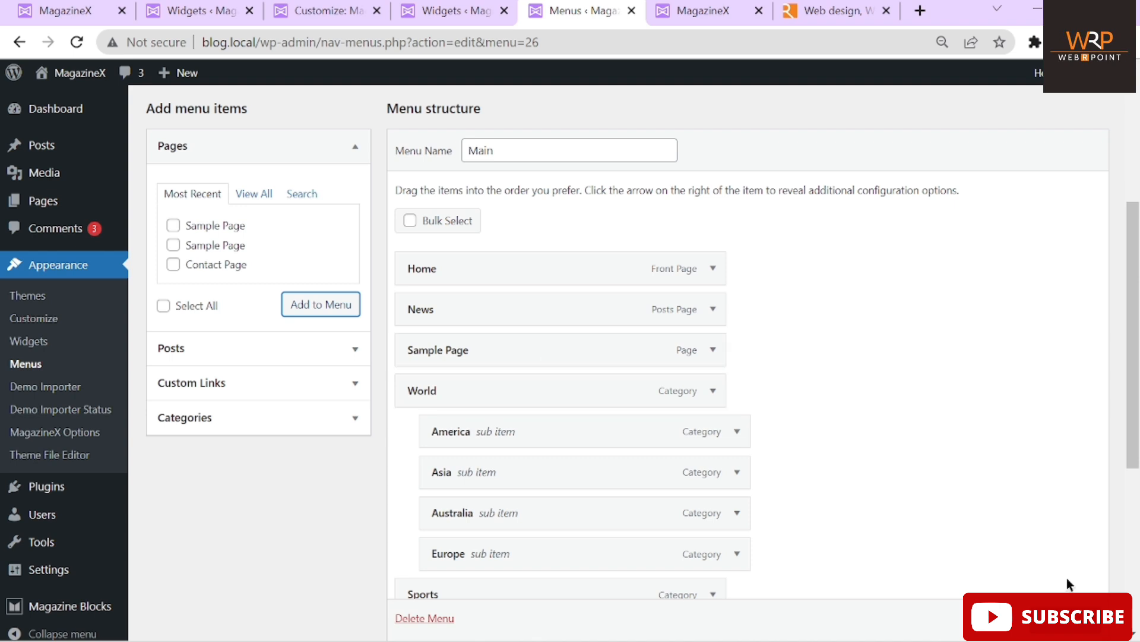
{"action": "left_click", "coordinate": [1068, 617]}
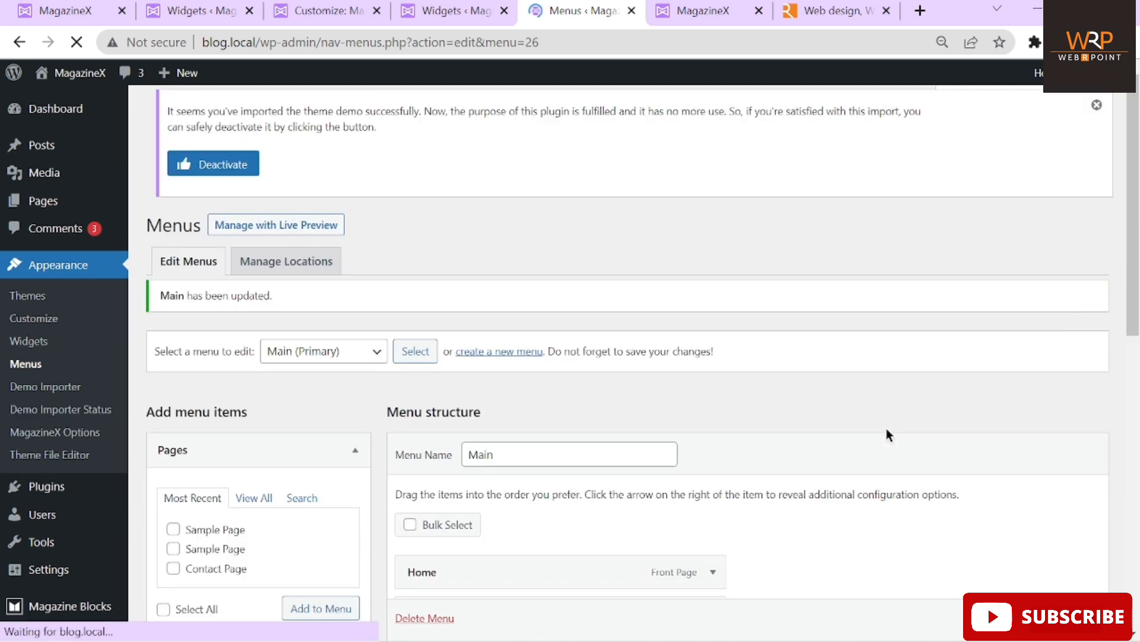
Reload the live front page to see Sample Page between News and World
{"action": "left_click", "coordinate": [715, 8]}
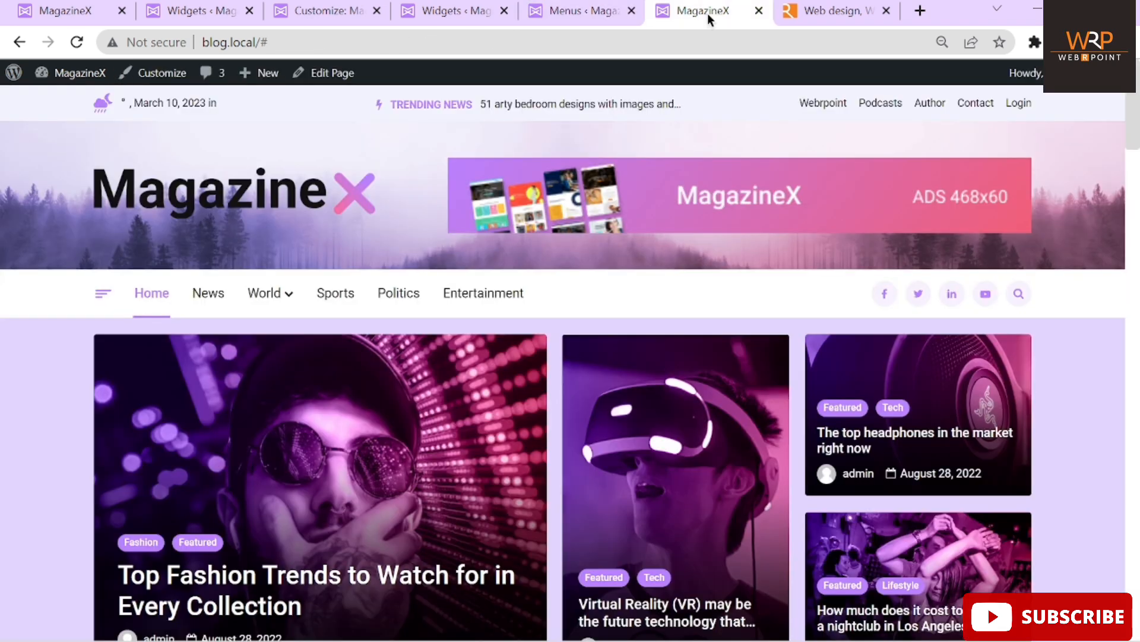
{"action": "left_click", "coordinate": [77, 42]}
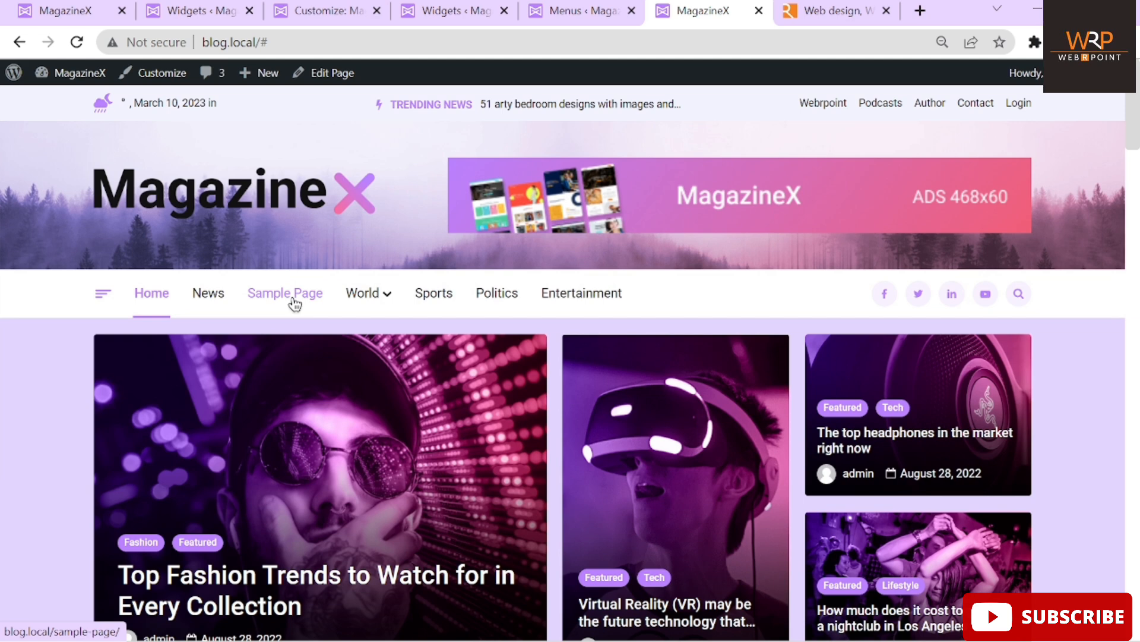
{"action": "left_click", "coordinate": [550, 10]}
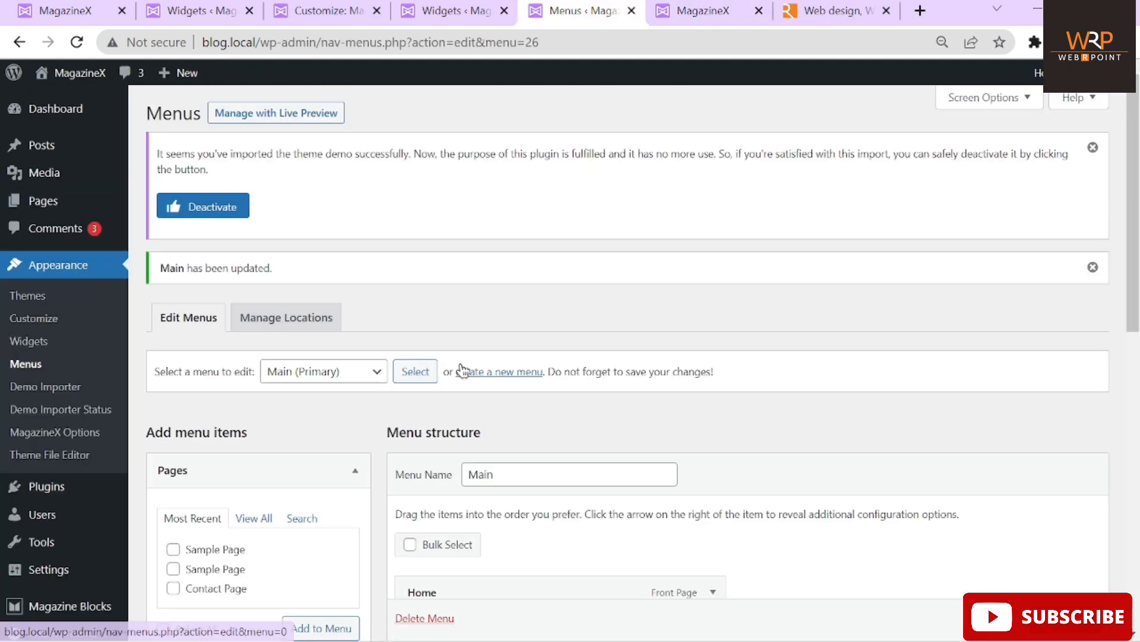
Browse the Pages box's View All and Search tabs for pages to add
{"action": "scroll", "coordinate": [462, 371], "scroll_direction": "down", "scroll_amount": 6}
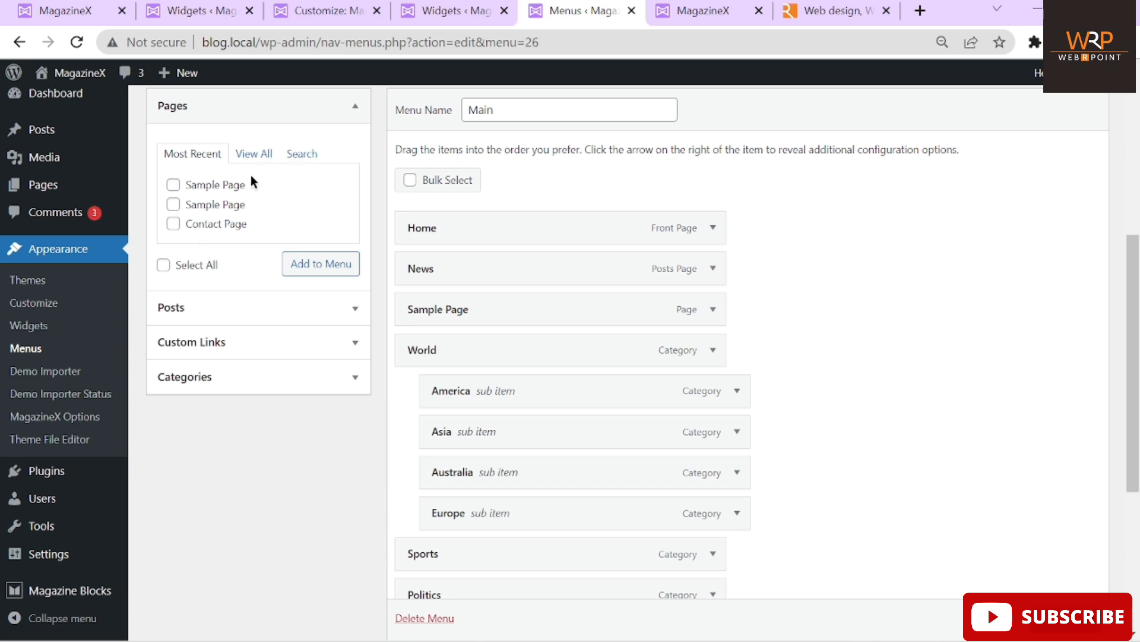
{"action": "left_click", "coordinate": [264, 156]}
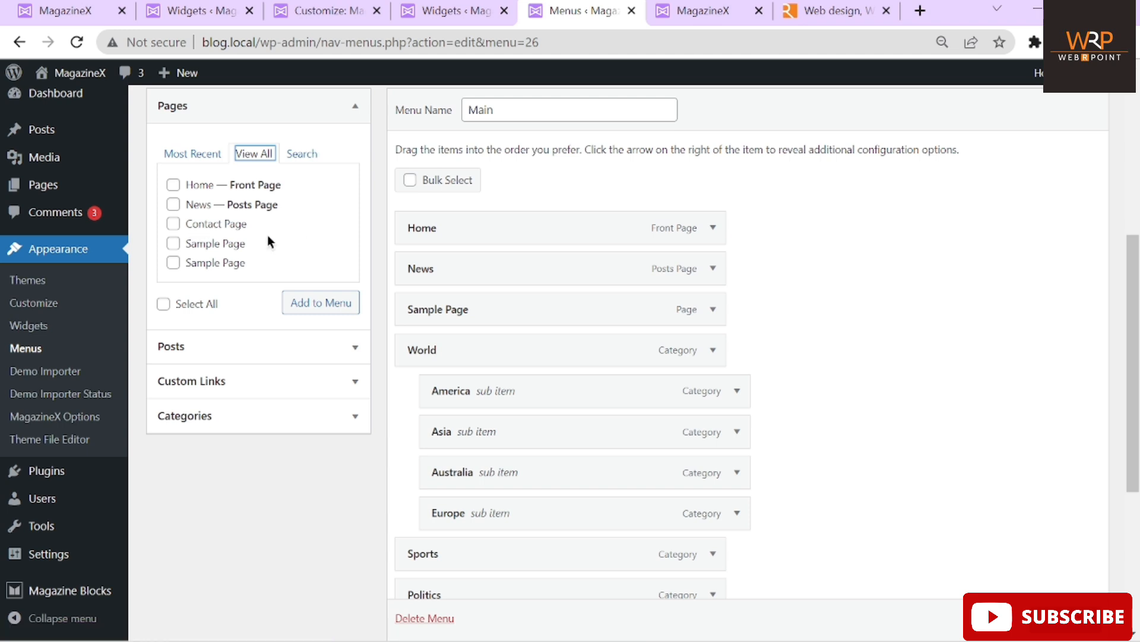
{"action": "left_click", "coordinate": [302, 155]}
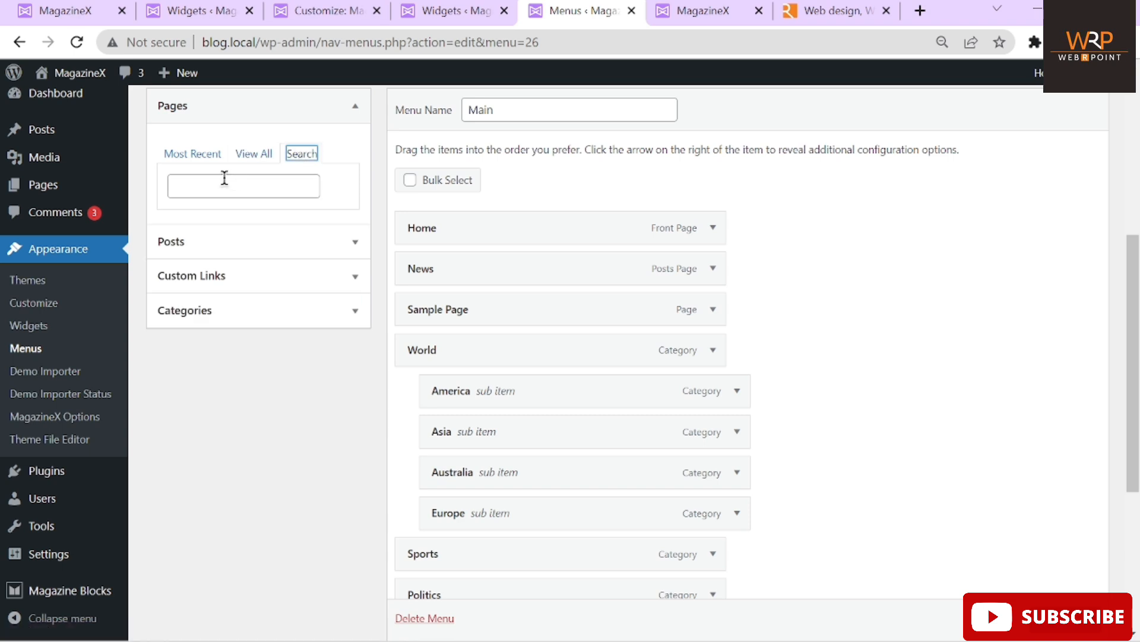
{"action": "left_click", "coordinate": [250, 155]}
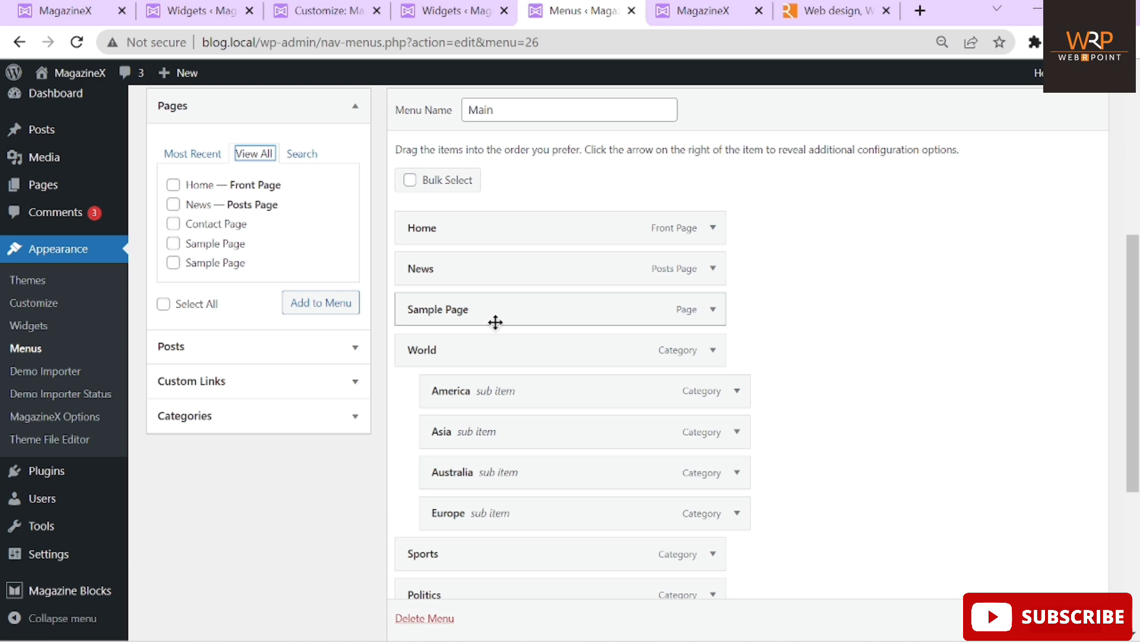
{"action": "scroll", "coordinate": [796, 309], "scroll_direction": "down", "scroll_amount": 2}
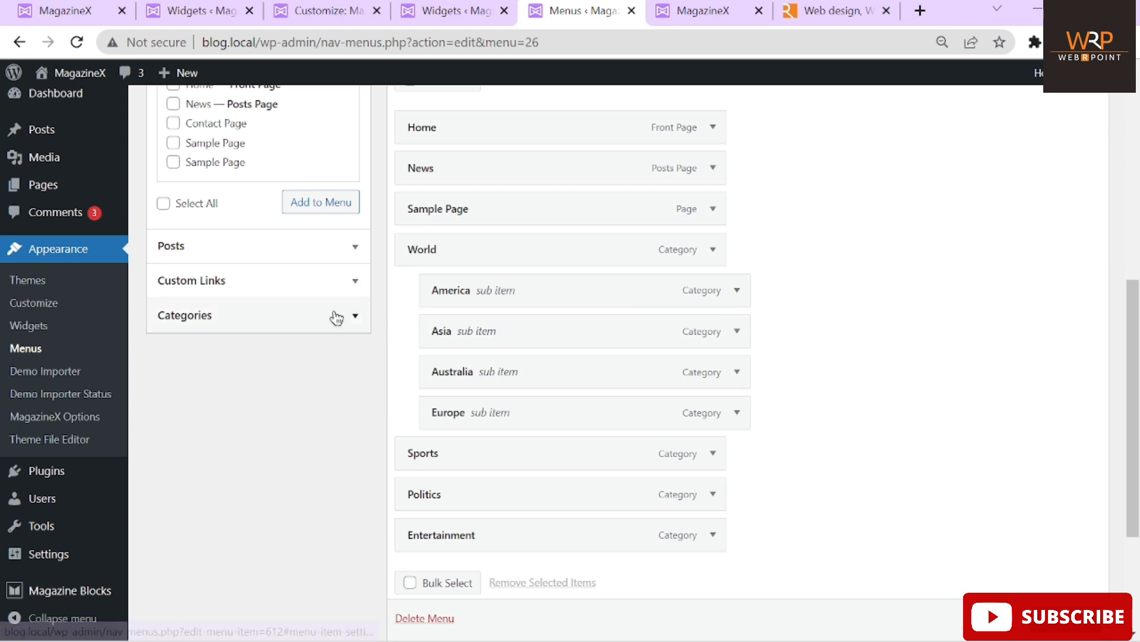
{"action": "scroll", "coordinate": [211, 176], "scroll_direction": "up", "scroll_amount": 2}
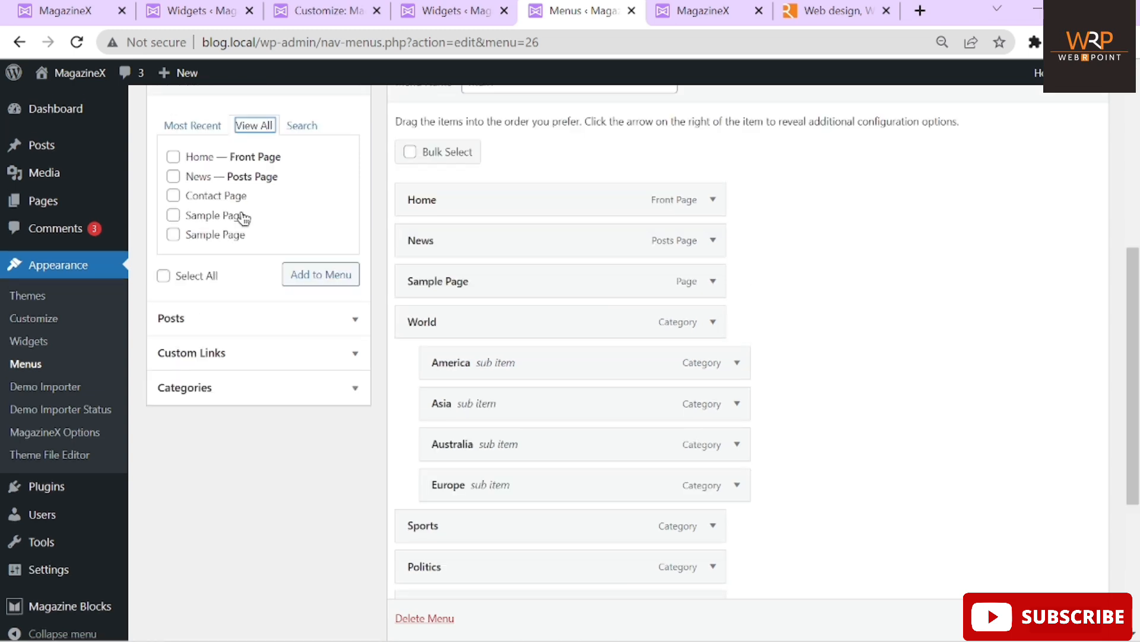
{"action": "scroll", "coordinate": [243, 219], "scroll_direction": "up", "scroll_amount": 2}
{"action": "scroll", "coordinate": [208, 297], "scroll_direction": "down", "scroll_amount": 2}
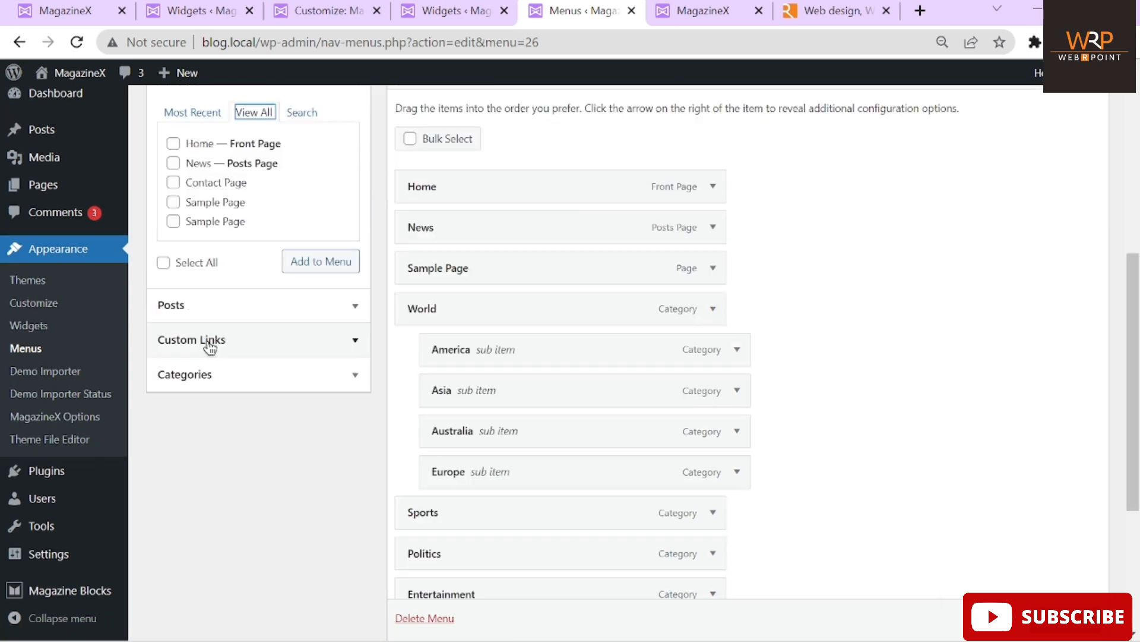
Add the Politics category to the Main menu from the Categories list
{"action": "left_click", "coordinate": [211, 394]}
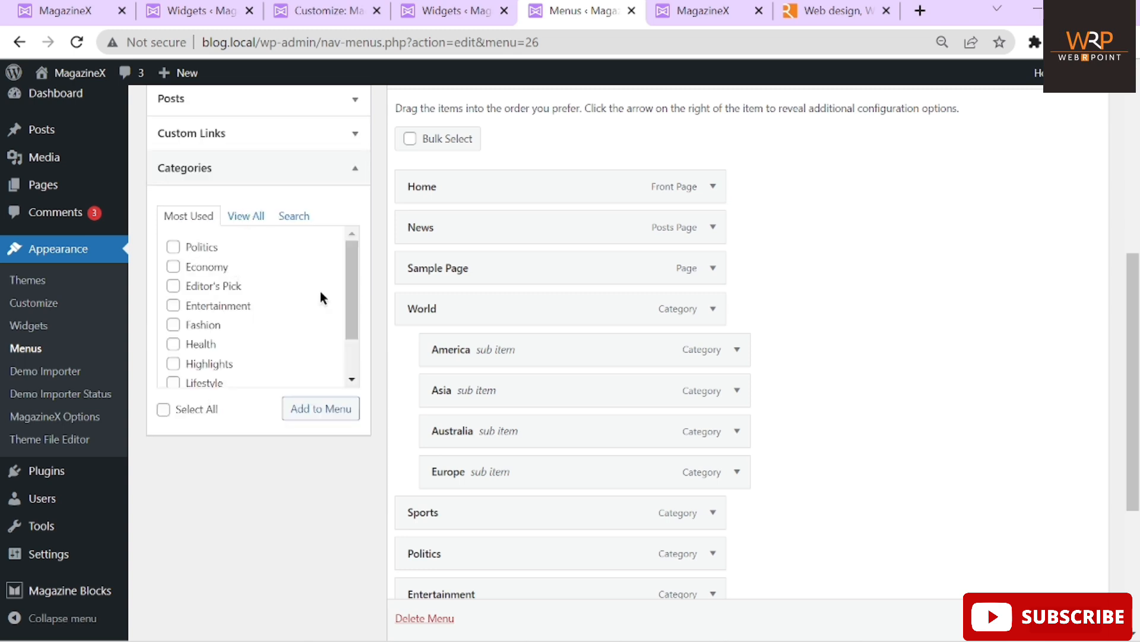
{"action": "left_click", "coordinate": [174, 247]}
{"action": "left_click", "coordinate": [320, 417]}
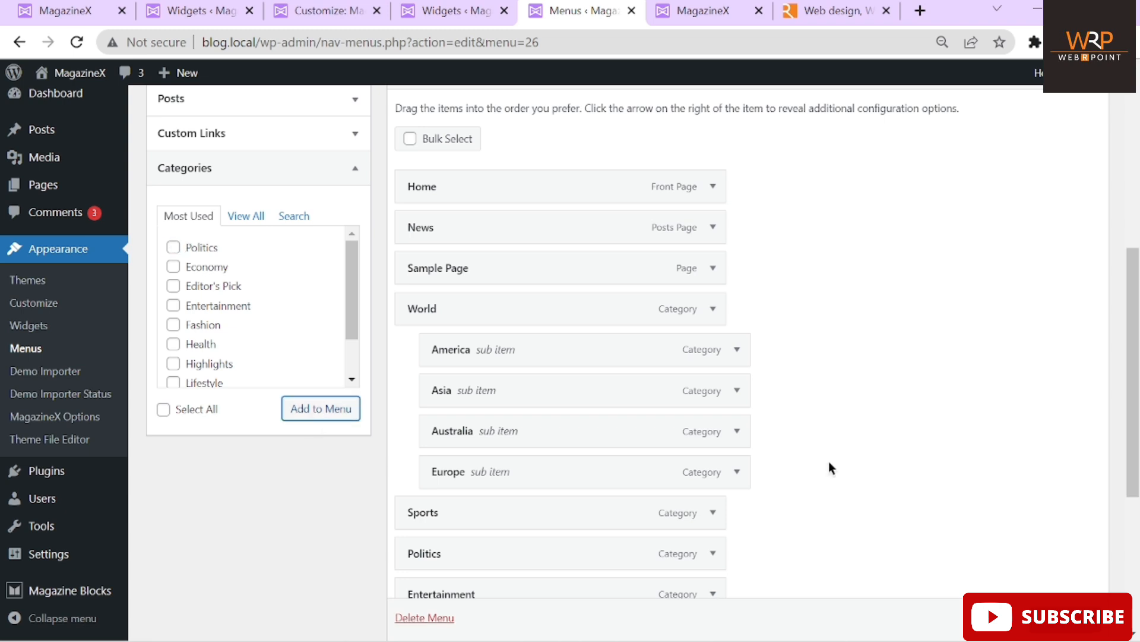
Move Politics up under News and remove Sample Page from the Main menu
{"action": "scroll", "coordinate": [827, 465], "scroll_direction": "down", "scroll_amount": 3}
{"action": "left_click_drag", "start_coordinate": [644, 440], "coordinate": [646, 117]}
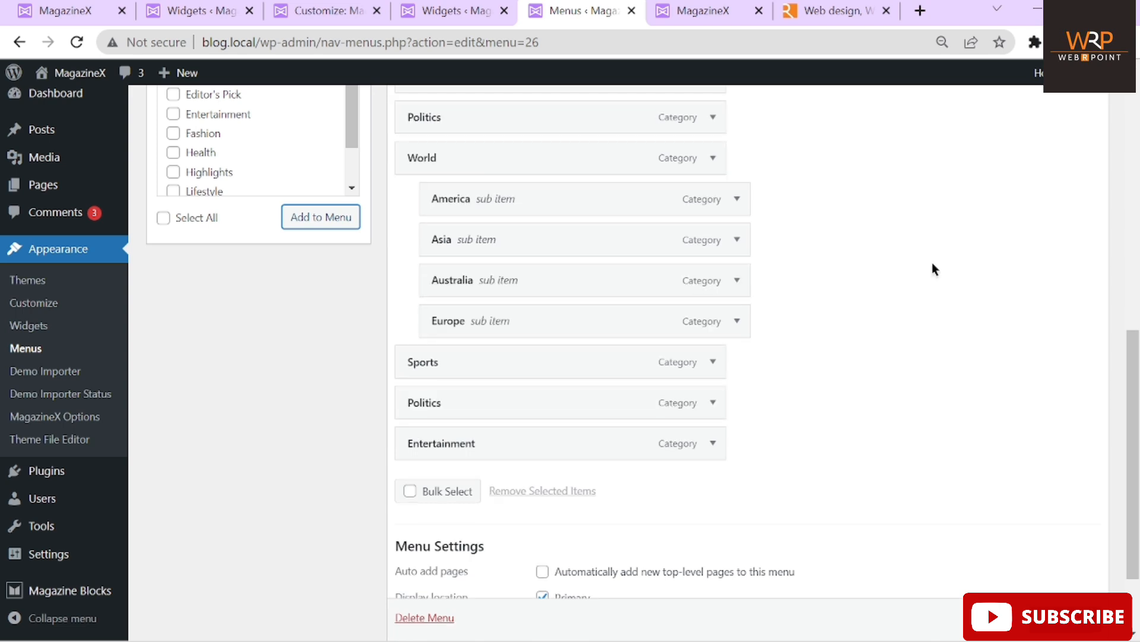
{"action": "scroll", "coordinate": [932, 268], "scroll_direction": "up", "scroll_amount": 2}
{"action": "left_click", "coordinate": [715, 174]}
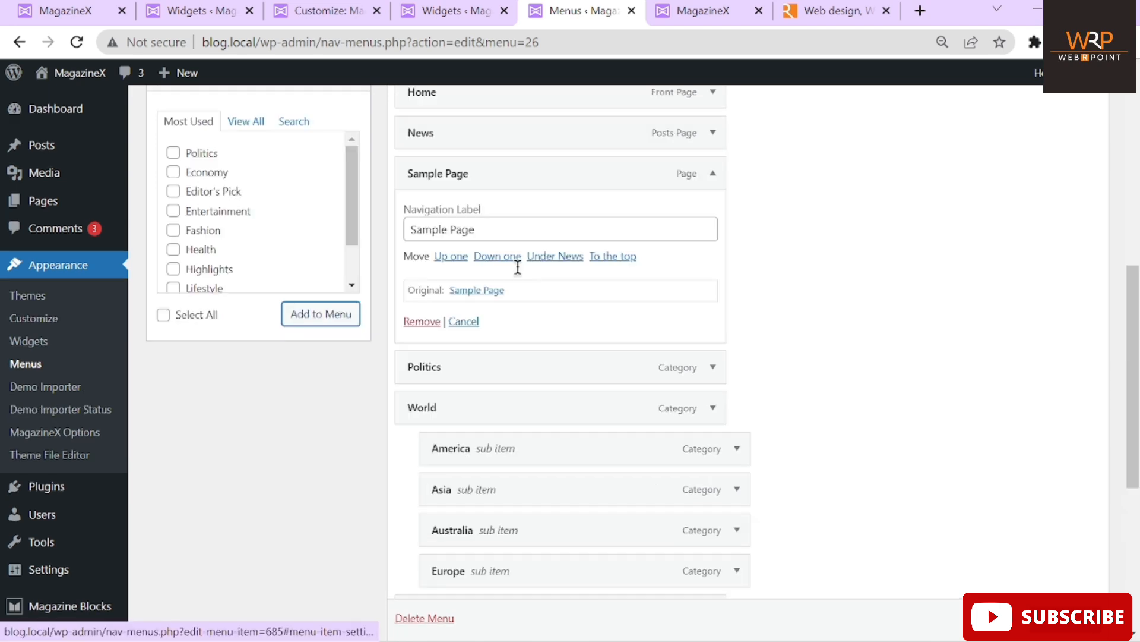
{"action": "left_click", "coordinate": [415, 323]}
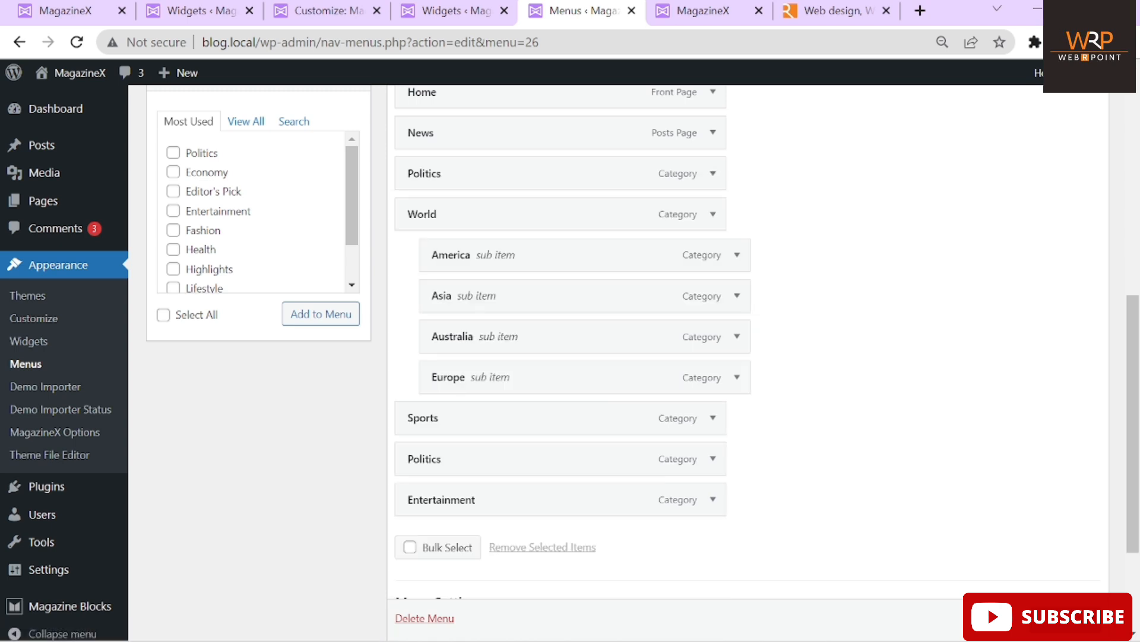
{"action": "scroll", "coordinate": [814, 164], "scroll_direction": "down", "scroll_amount": 1}
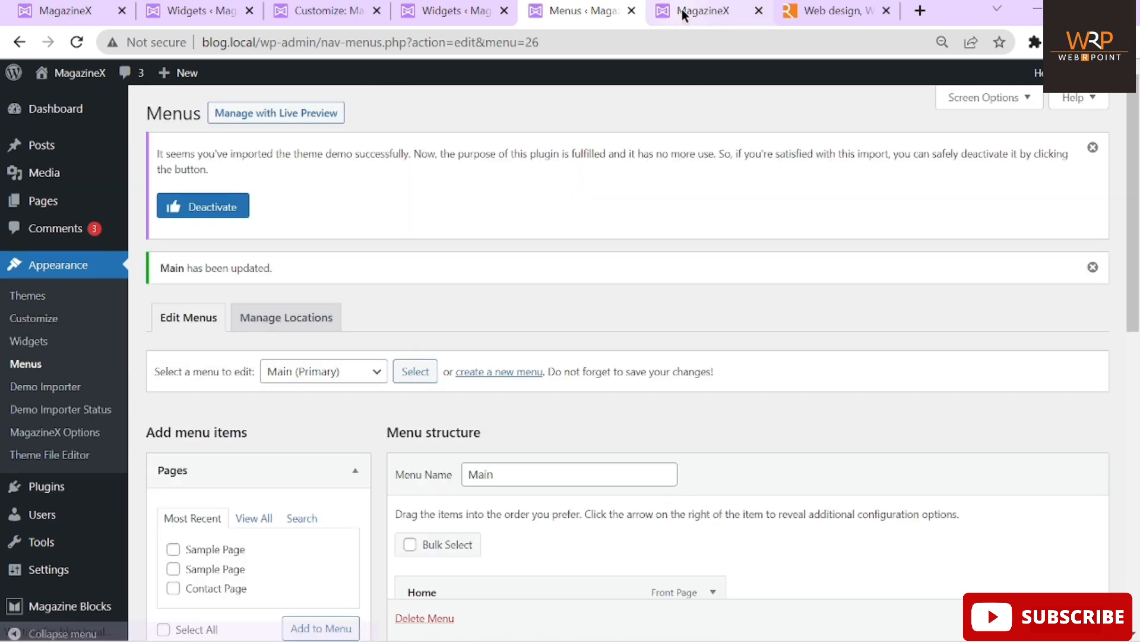
Reload the live front page to confirm Politics appears after News
{"action": "left_click", "coordinate": [689, 10]}
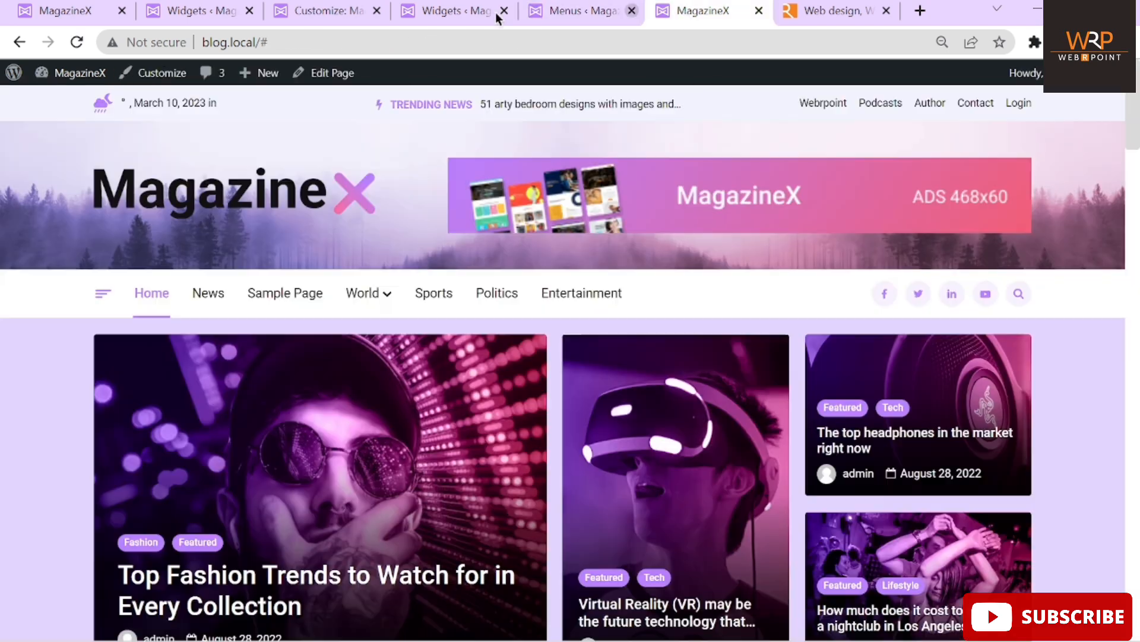
{"action": "left_click", "coordinate": [76, 43]}
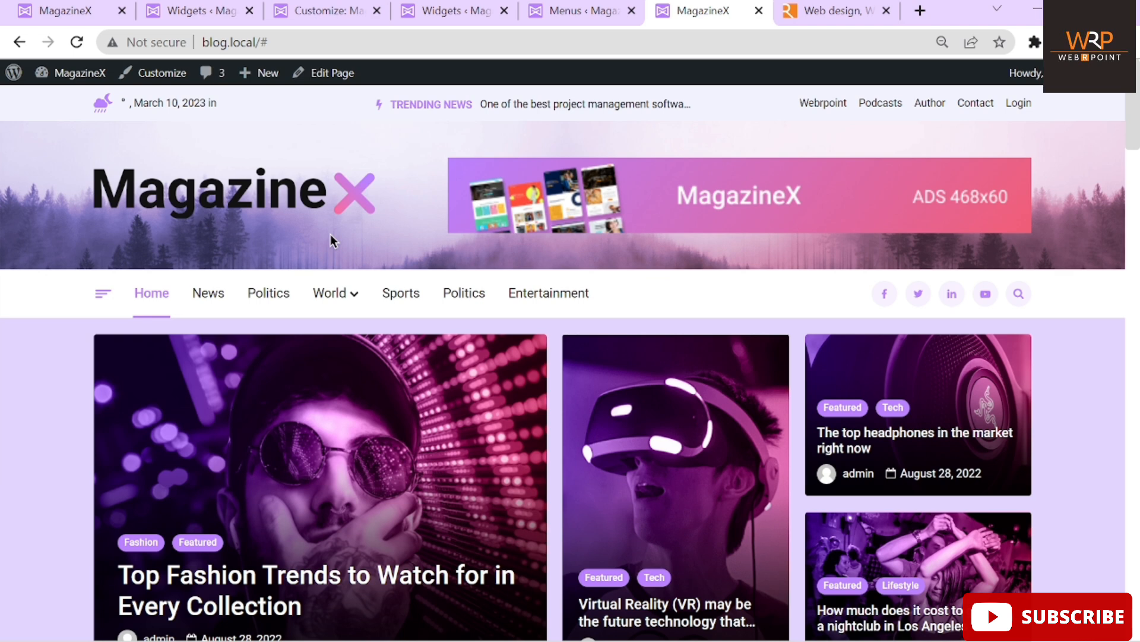
{"action": "left_click", "coordinate": [560, 16]}
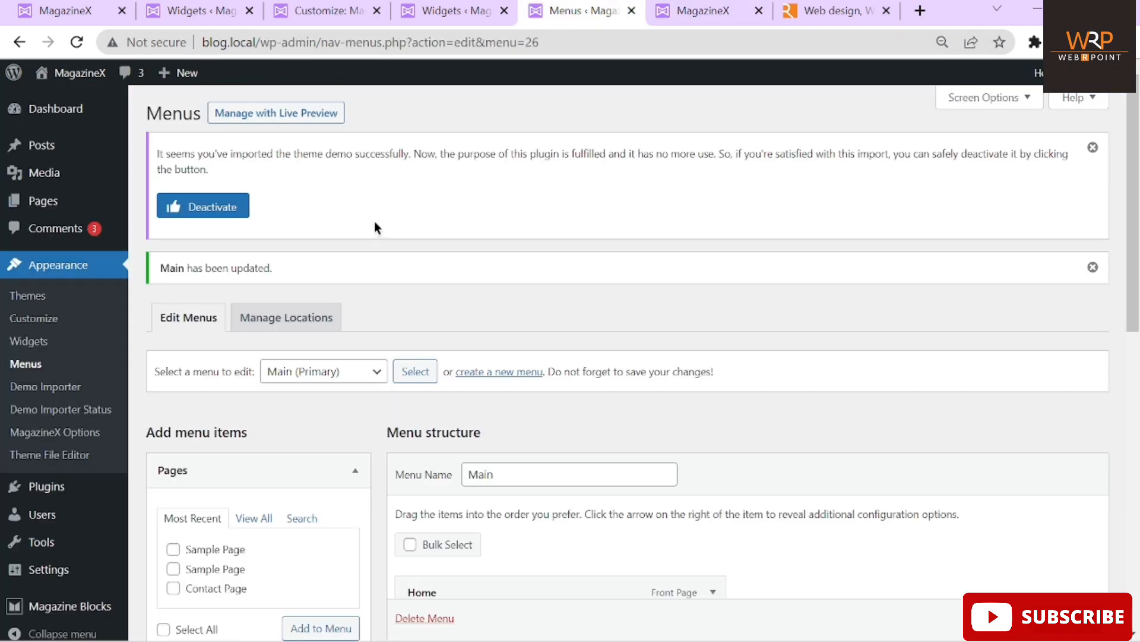
Load subMenu into the menu editor
{"action": "scroll", "coordinate": [374, 227], "scroll_direction": "down", "scroll_amount": 3}
{"action": "left_click", "coordinate": [326, 178]}
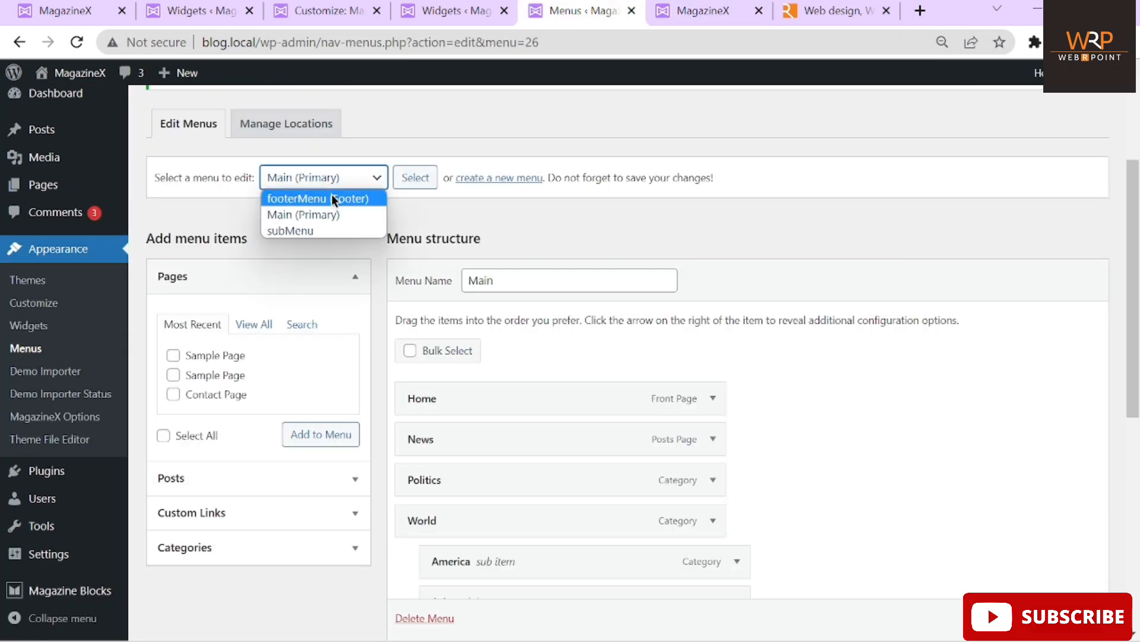
{"action": "left_click", "coordinate": [298, 230]}
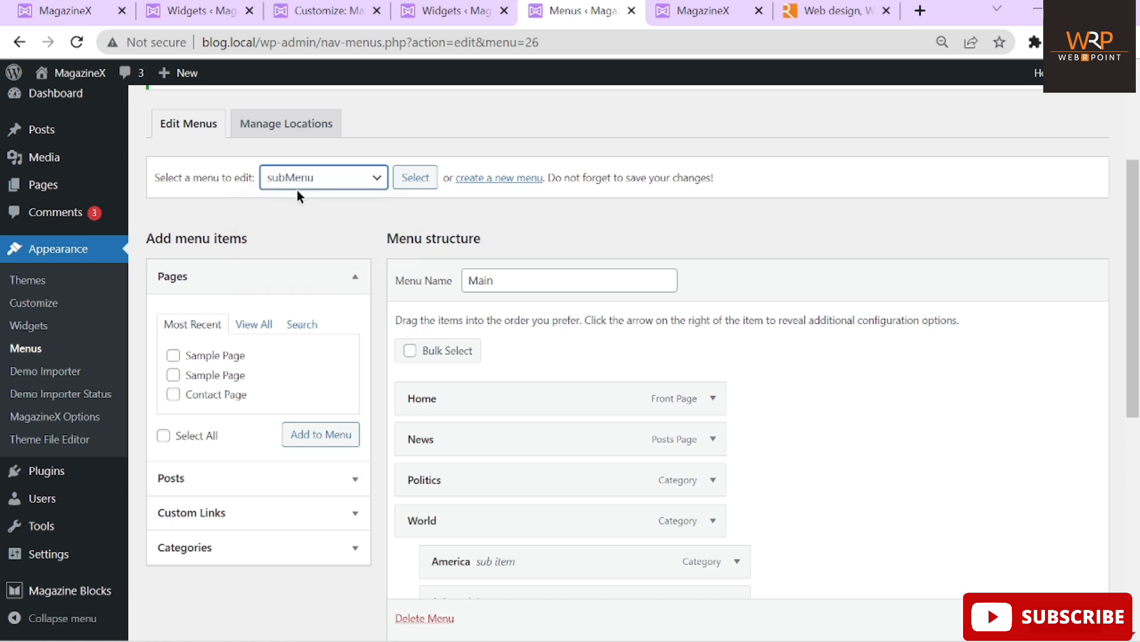
{"action": "left_click", "coordinate": [427, 188]}
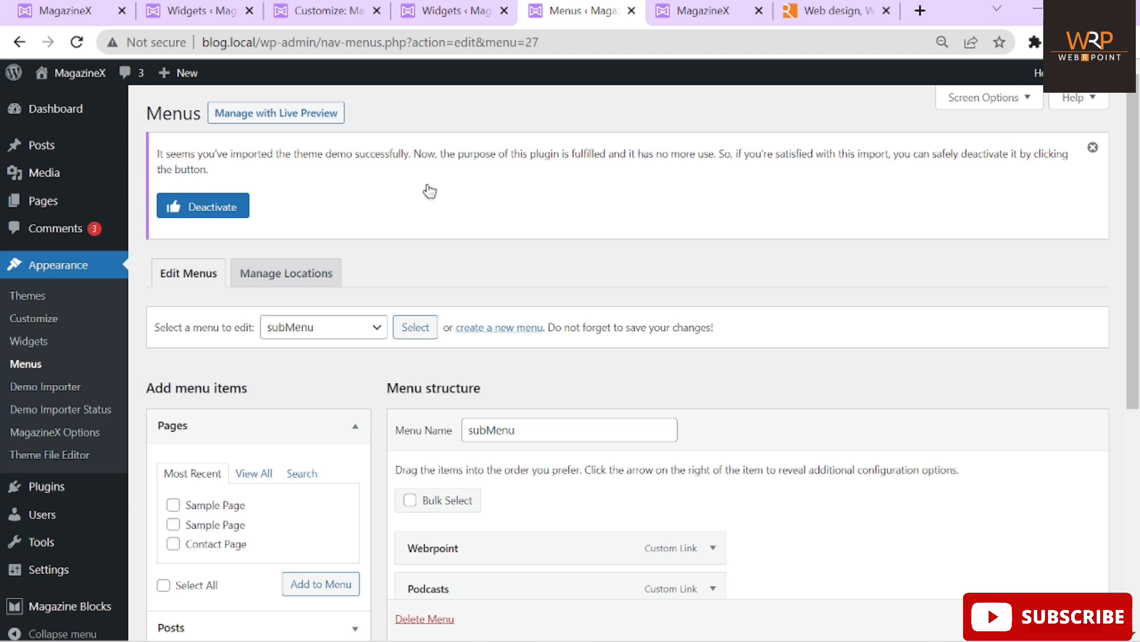
Inspect the Webrpoint item and compare subMenu's items with the live site's top bar links
{"action": "scroll", "coordinate": [430, 191], "scroll_direction": "down", "scroll_amount": 5}
{"action": "left_click", "coordinate": [714, 246]}
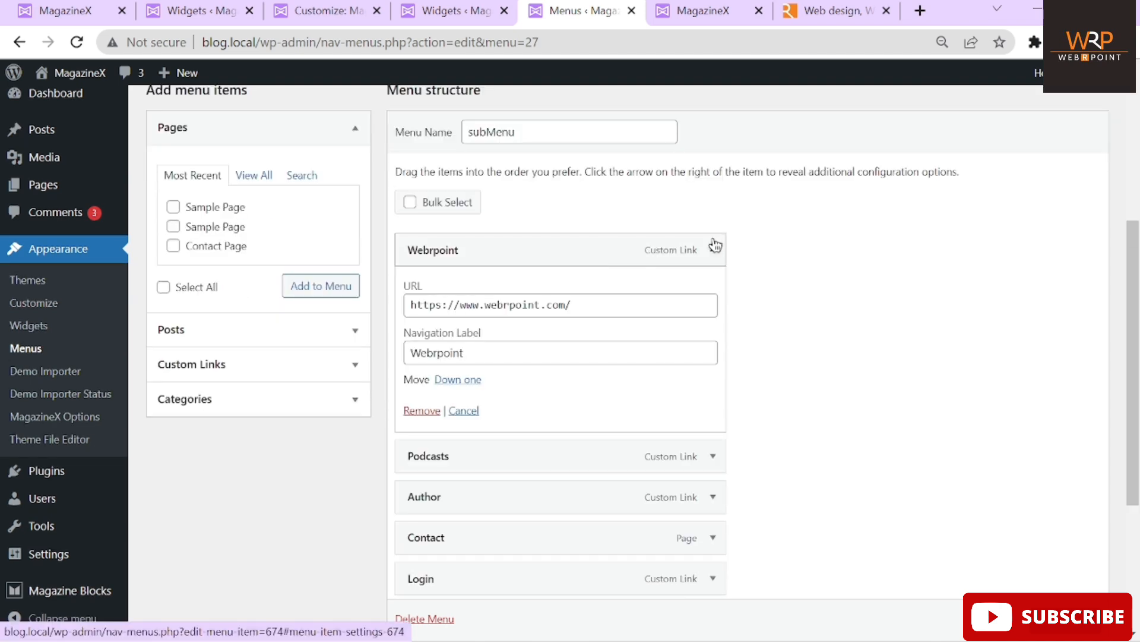
{"action": "left_click", "coordinate": [713, 248]}
{"action": "scroll", "coordinate": [579, 184], "scroll_direction": "up", "scroll_amount": 4}
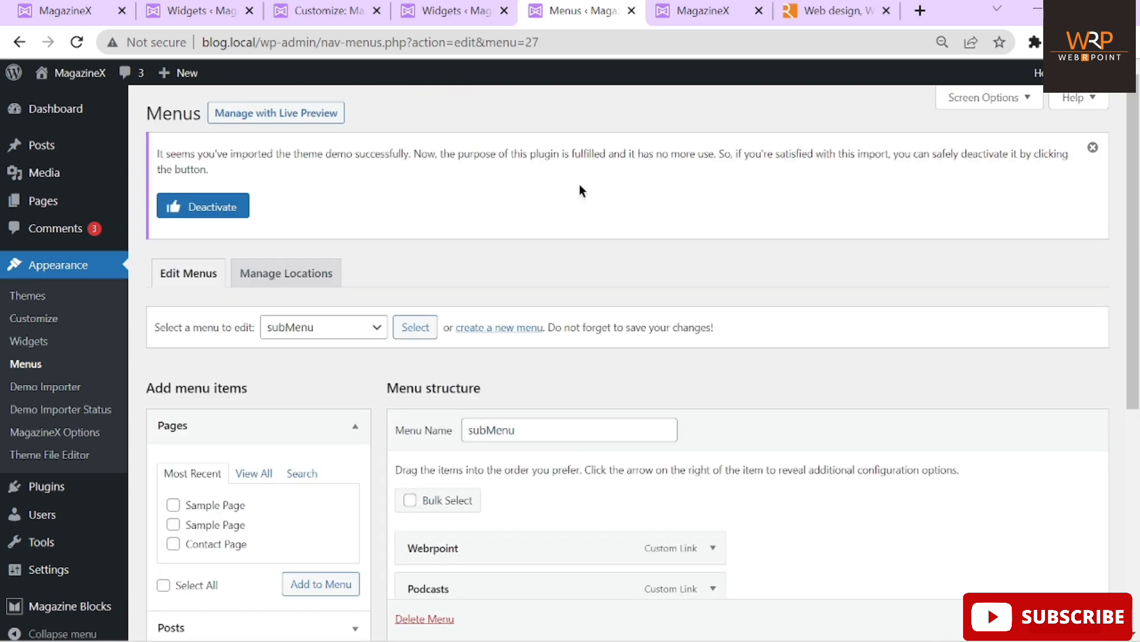
{"action": "scroll", "coordinate": [535, 316], "scroll_direction": "down", "scroll_amount": 2}
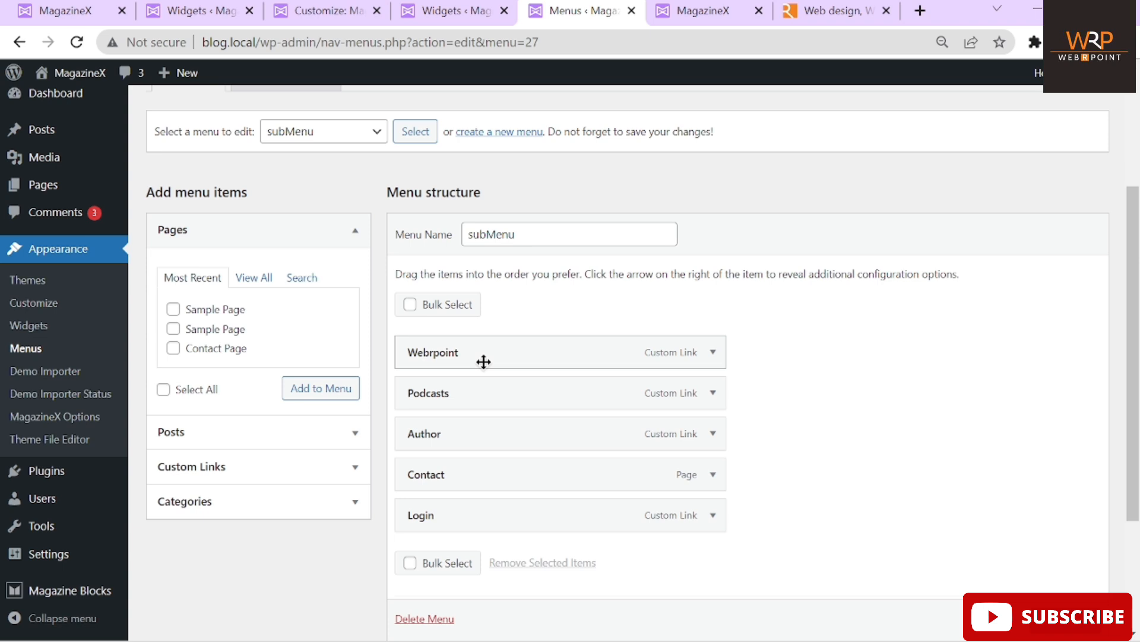
{"action": "left_click", "coordinate": [703, 10]}
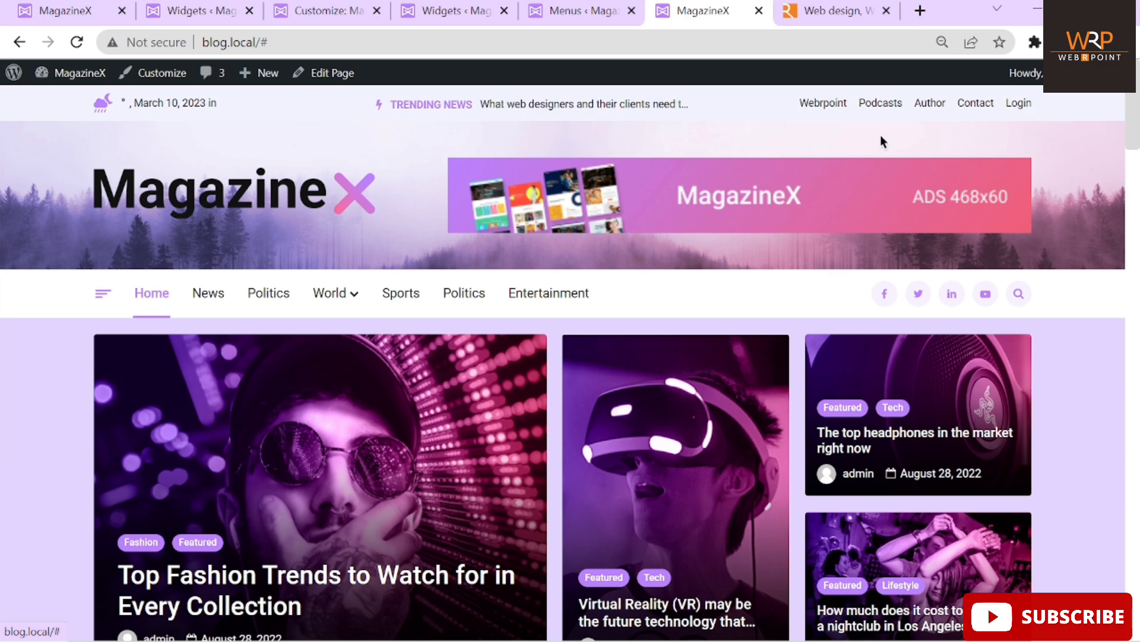
{"action": "left_click", "coordinate": [533, 8]}
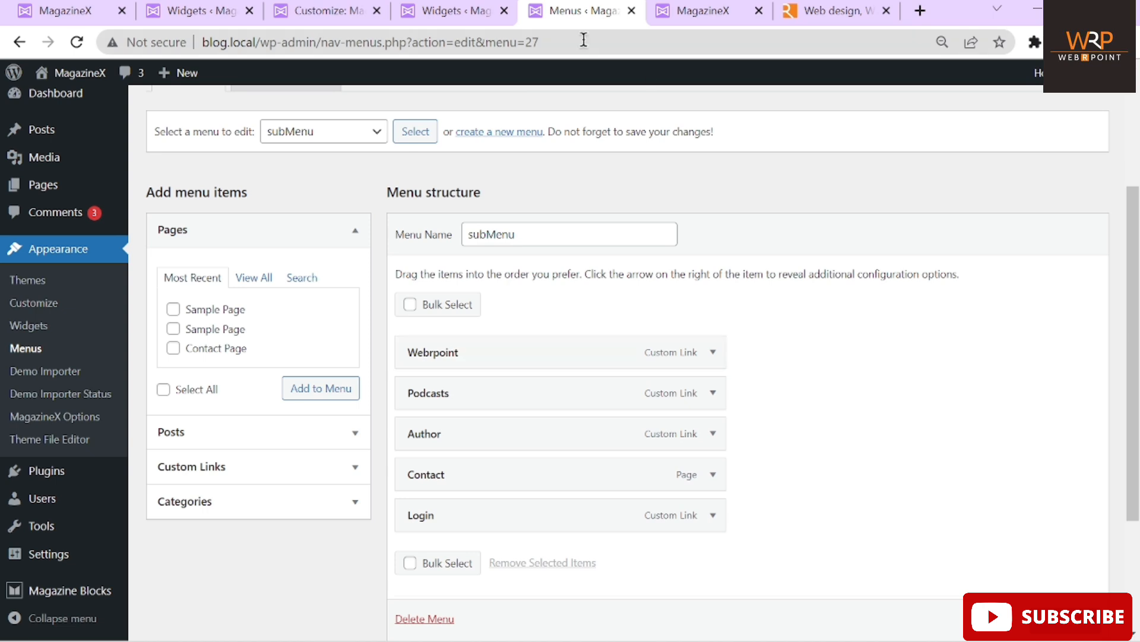
Compare the customizer's menu panels with the live front page and the subMenu editor
{"action": "left_click", "coordinate": [333, 9]}
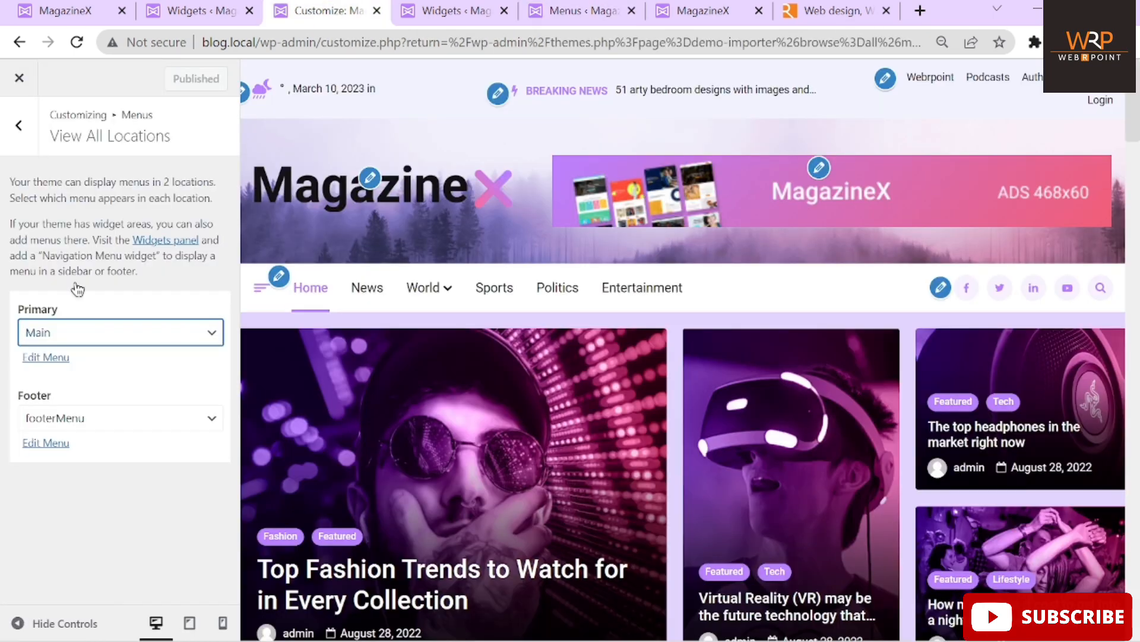
{"action": "left_click", "coordinate": [27, 150]}
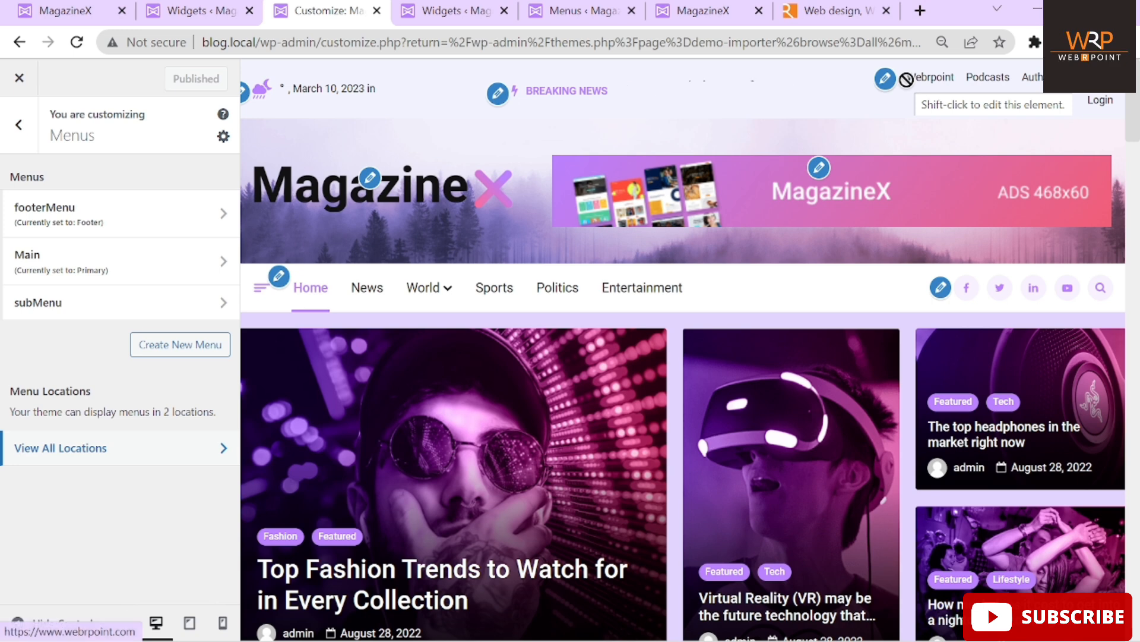
{"action": "left_click", "coordinate": [737, 11]}
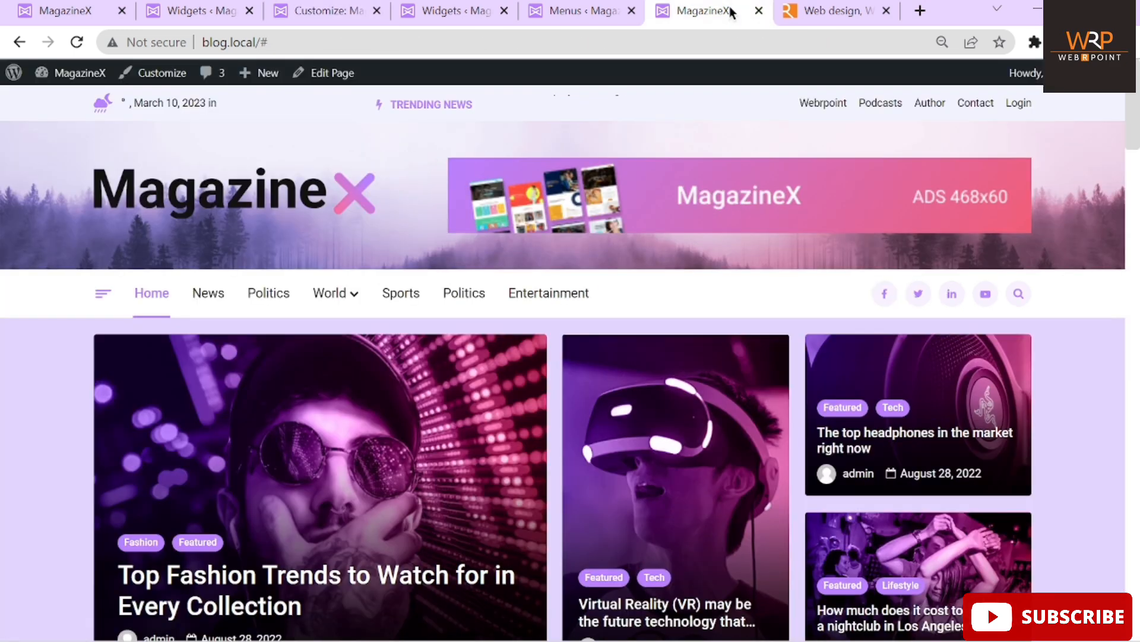
{"action": "left_click", "coordinate": [558, 12]}
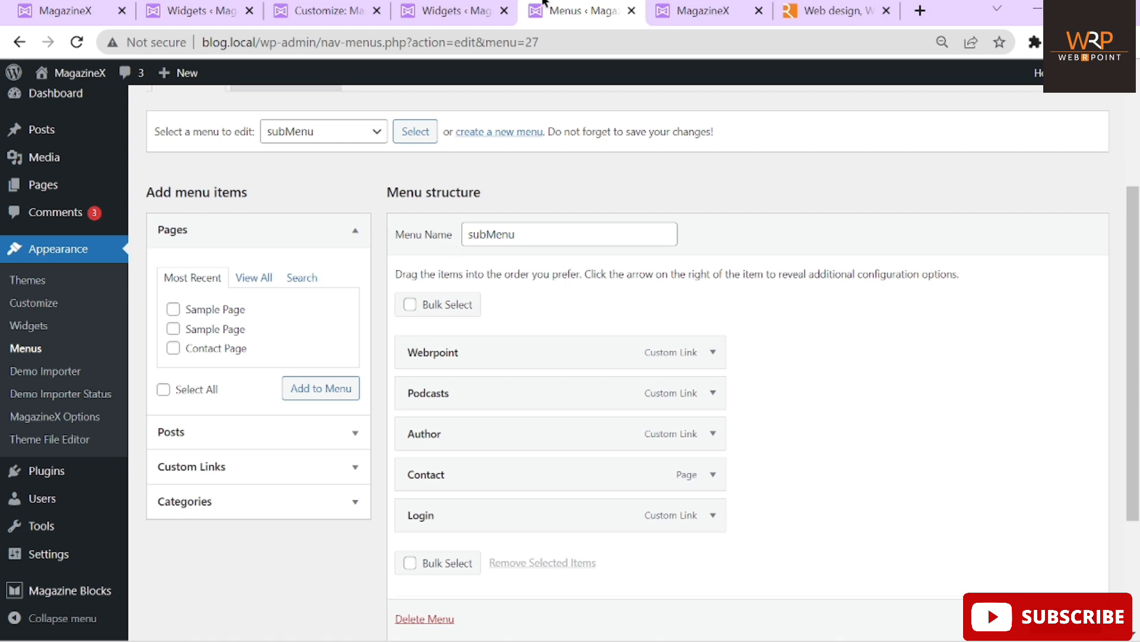
{"action": "left_click", "coordinate": [701, 12]}
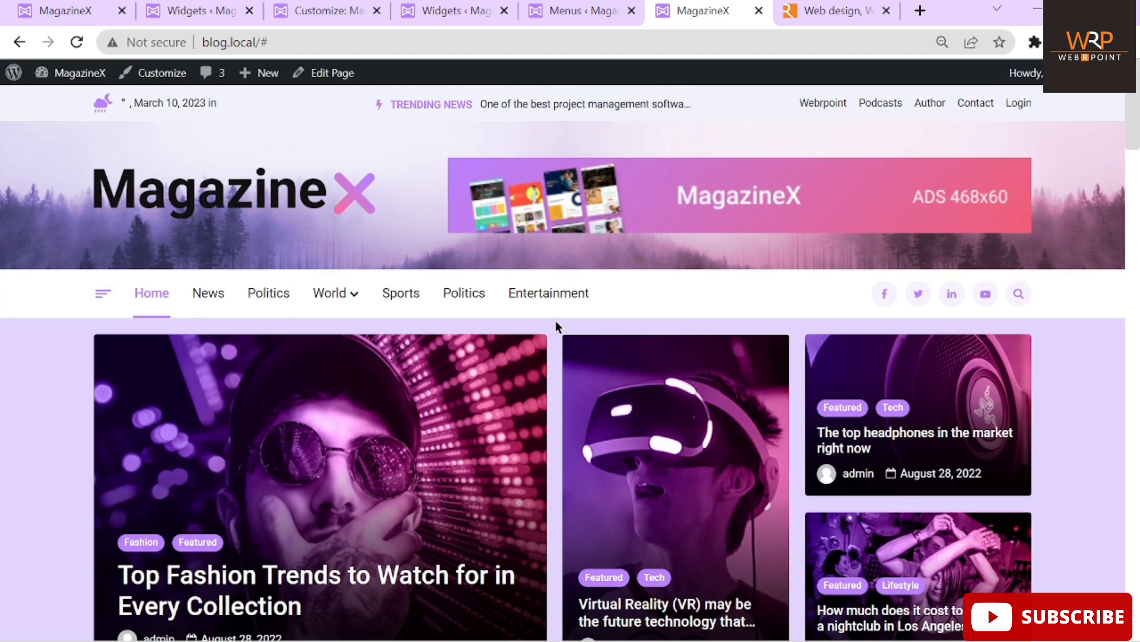
{"action": "left_click", "coordinate": [299, 8]}
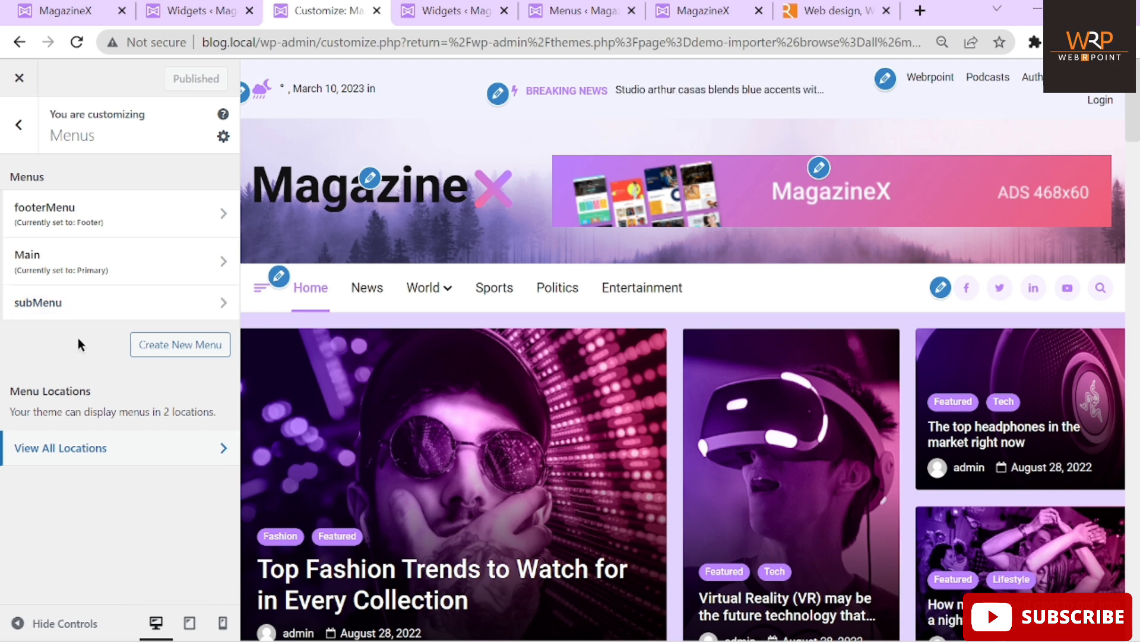
{"action": "left_click", "coordinate": [23, 133]}
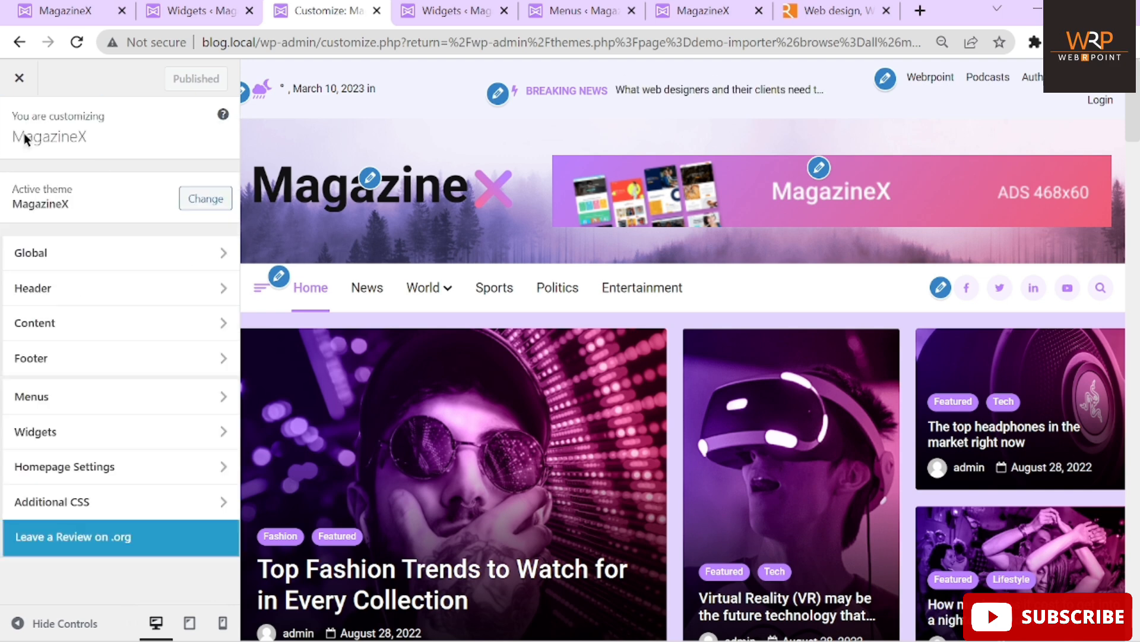
Open the off-canvas drawer both in the customizer preview and on the live site
{"action": "left_click", "coordinate": [260, 289]}
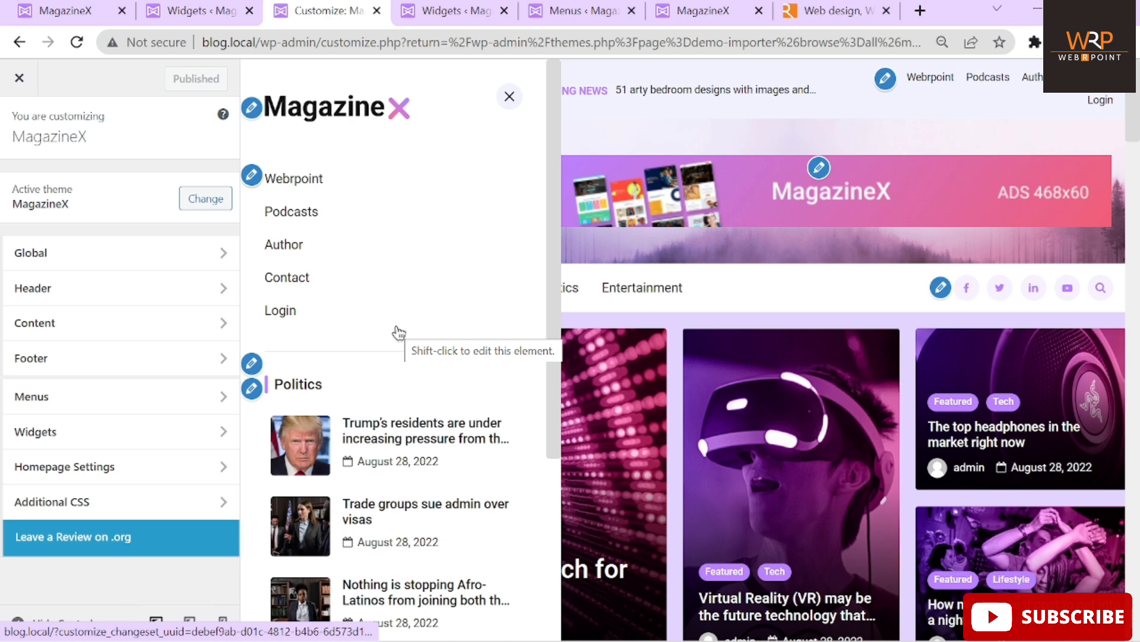
{"action": "scroll", "coordinate": [399, 331], "scroll_direction": "down", "scroll_amount": 4}
{"action": "scroll", "coordinate": [399, 331], "scroll_direction": "down", "scroll_amount": 5}
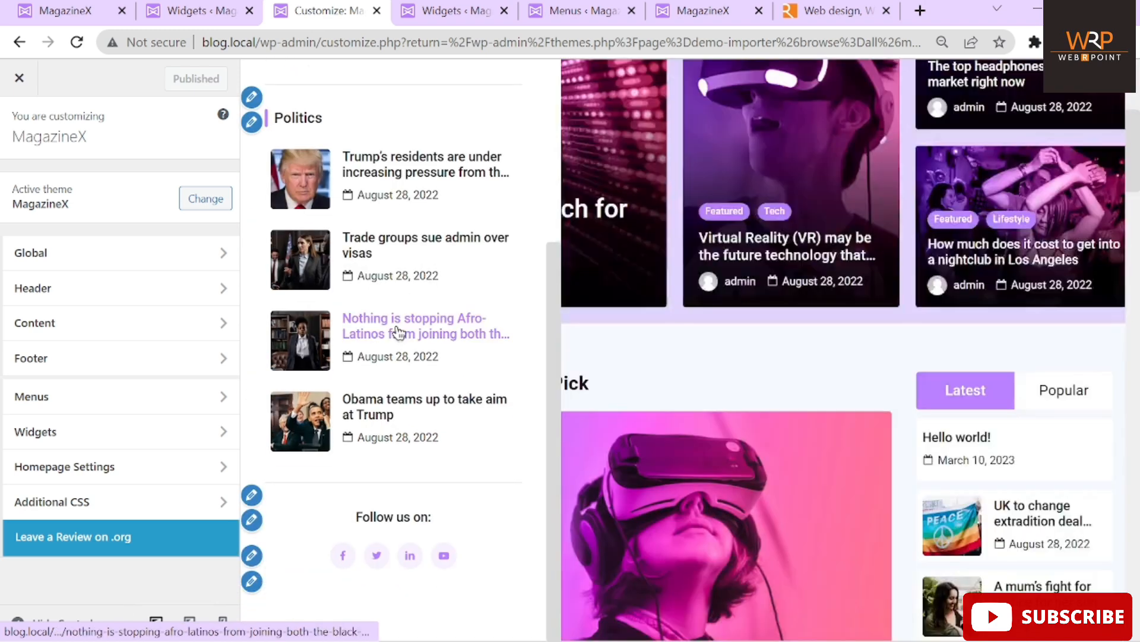
{"action": "scroll", "coordinate": [395, 332], "scroll_direction": "up", "scroll_amount": 4}
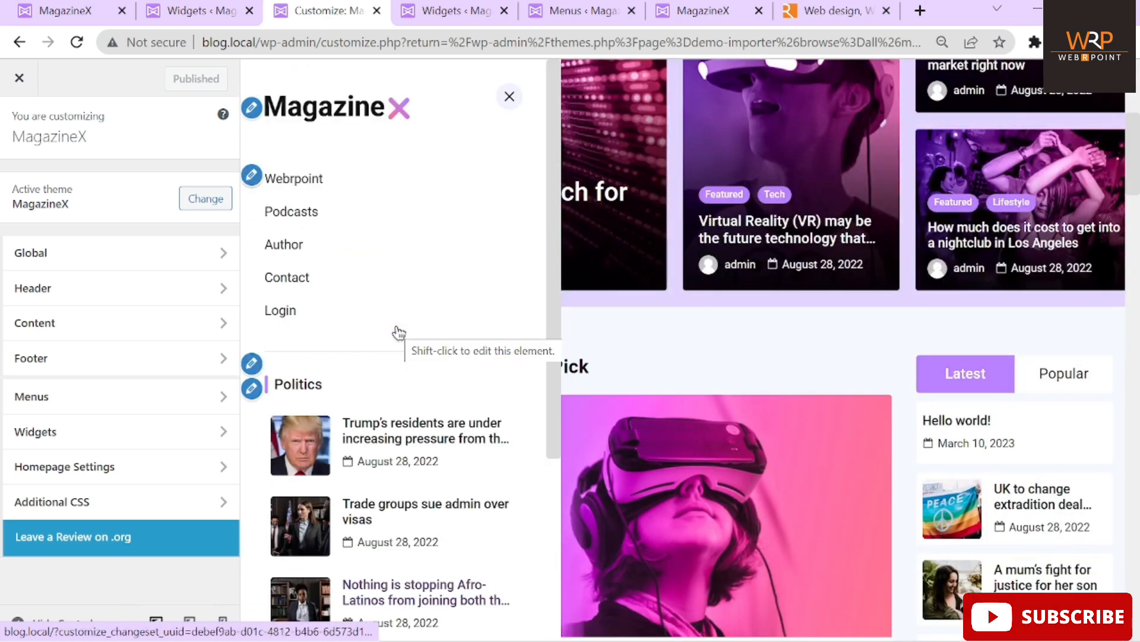
{"action": "left_click", "coordinate": [683, 11]}
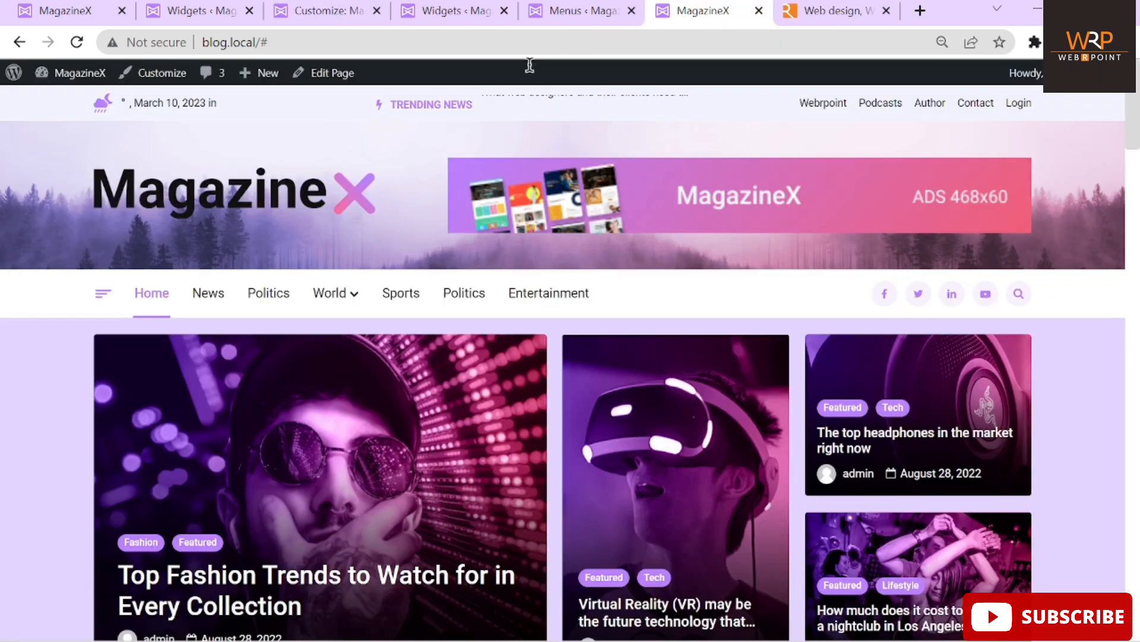
{"action": "left_click", "coordinate": [103, 297]}
{"action": "scroll", "coordinate": [144, 416], "scroll_direction": "down", "scroll_amount": 3}
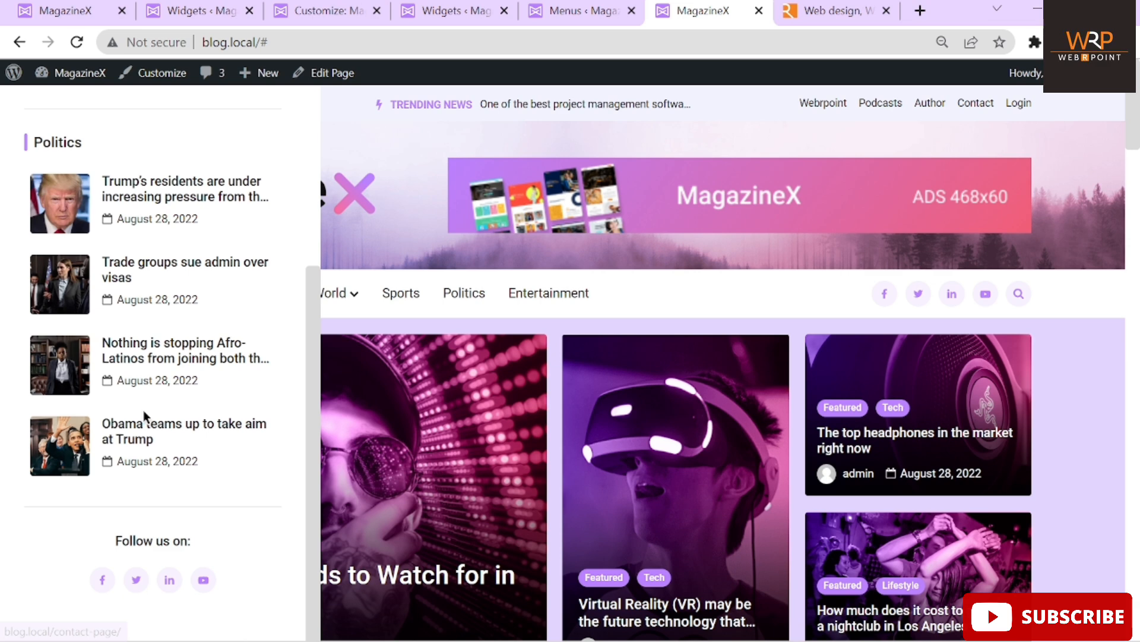
{"action": "scroll", "coordinate": [143, 410], "scroll_direction": "down", "scroll_amount": 5}
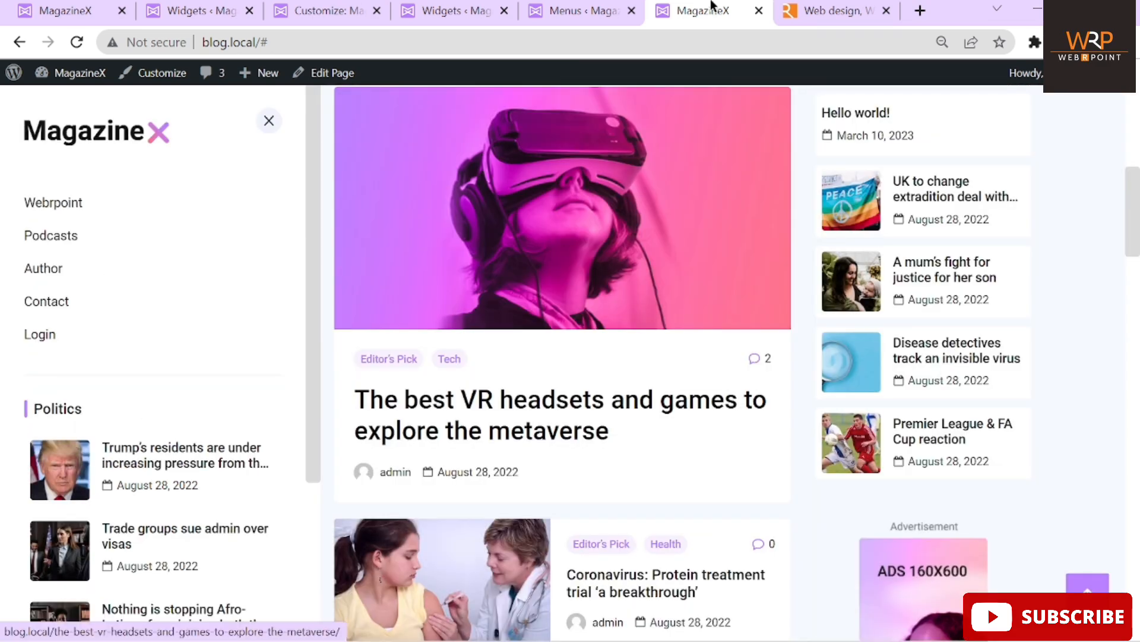
Use the drawer's customizer edit pencils for subMenu and the MagazineX logo widget
{"action": "left_click", "coordinate": [595, 11]}
{"action": "left_click", "coordinate": [326, 12]}
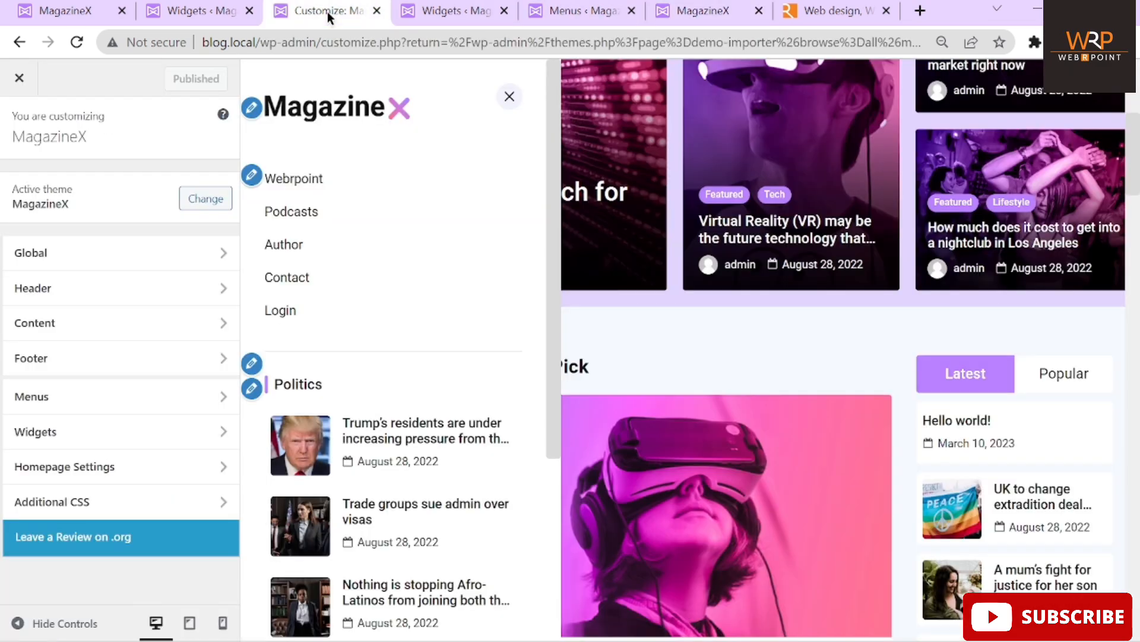
{"action": "left_click", "coordinate": [252, 175]}
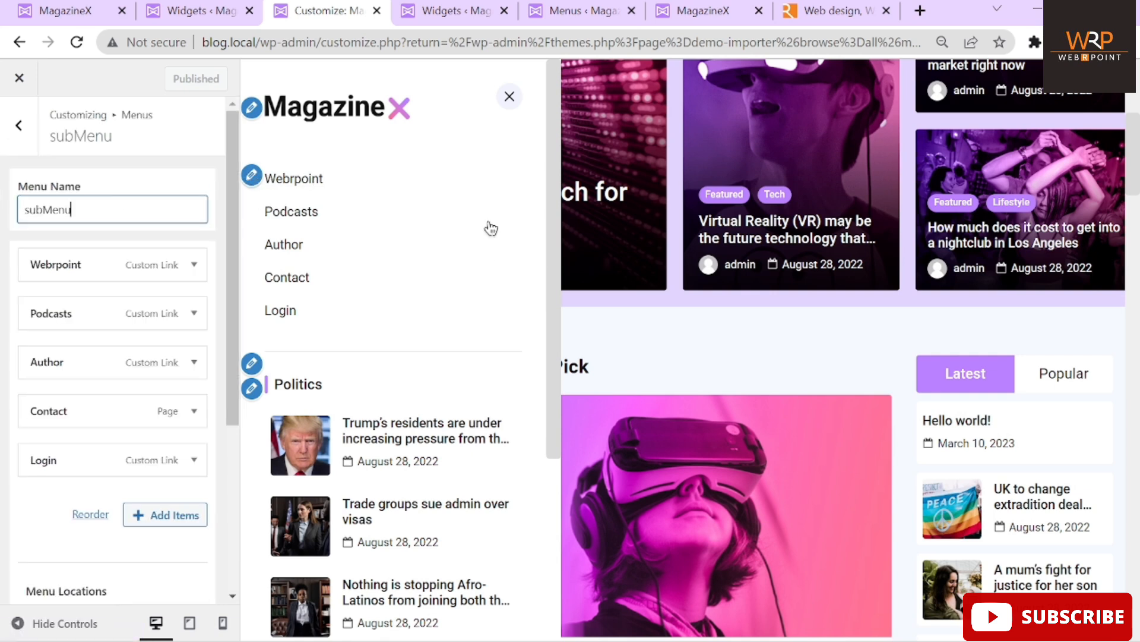
{"action": "left_click", "coordinate": [253, 114]}
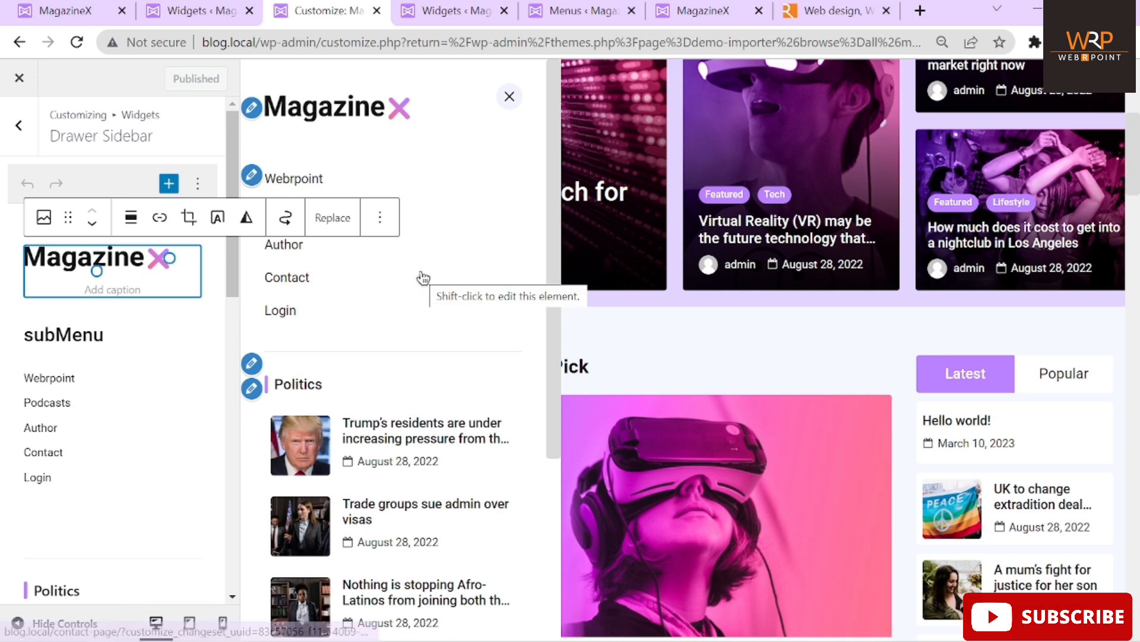
{"action": "left_click", "coordinate": [459, 266]}
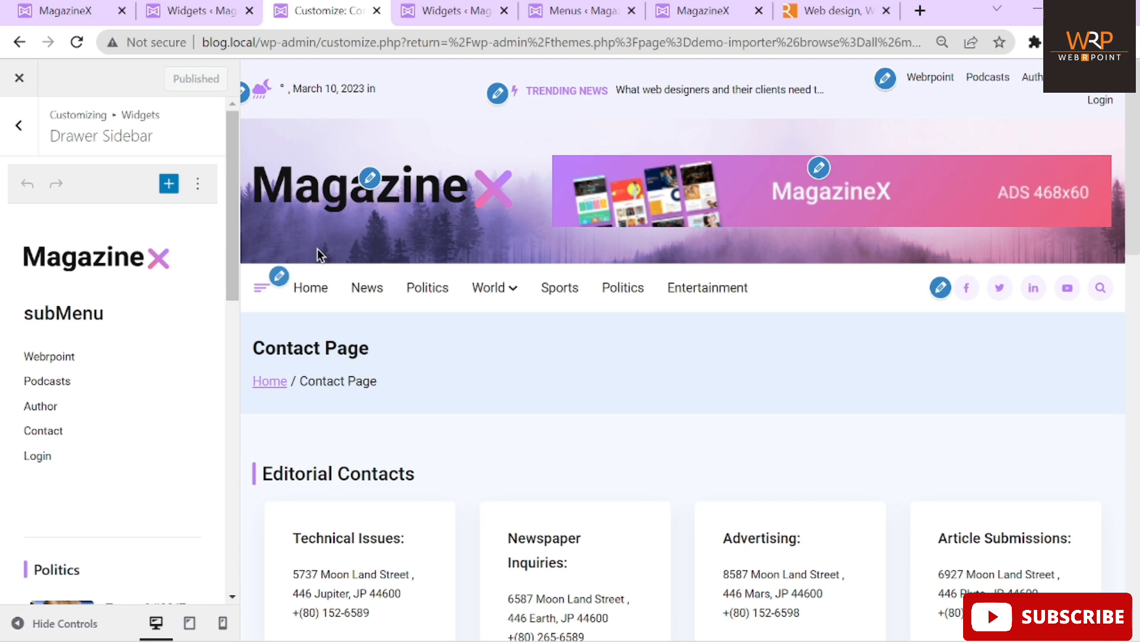
{"action": "left_click", "coordinate": [278, 283]}
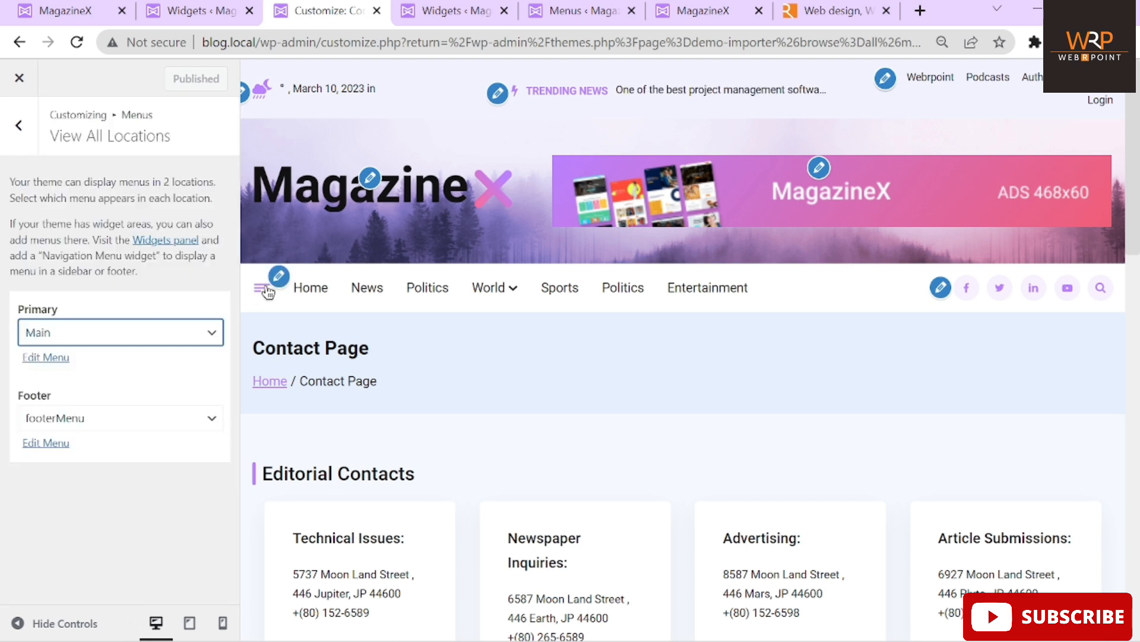
{"action": "left_click", "coordinate": [259, 287]}
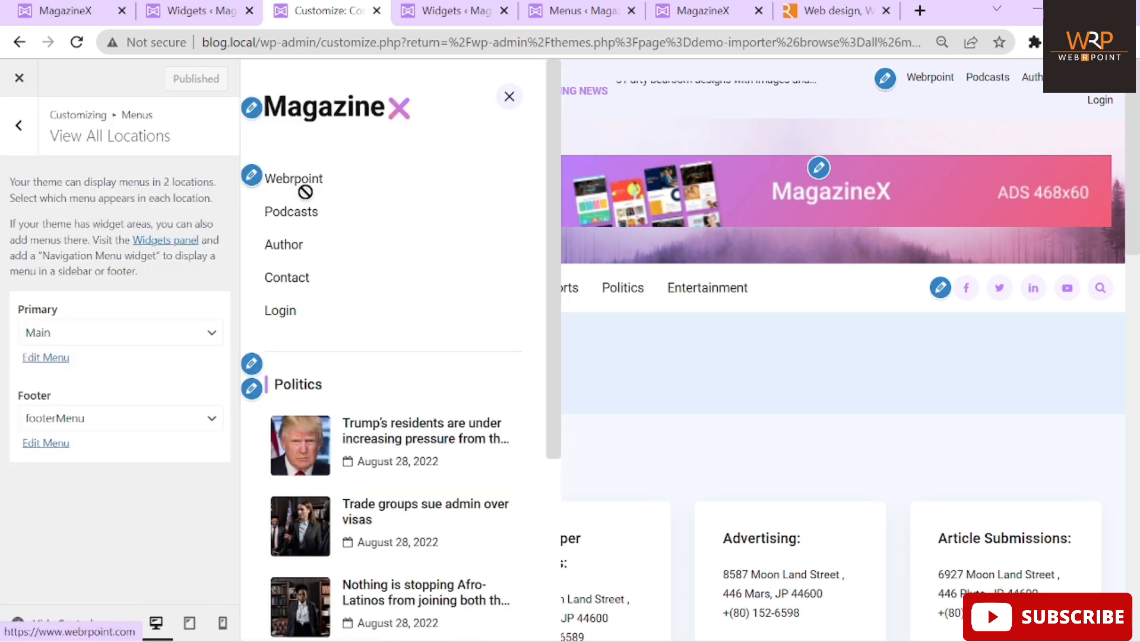
{"action": "left_click", "coordinate": [252, 175]}
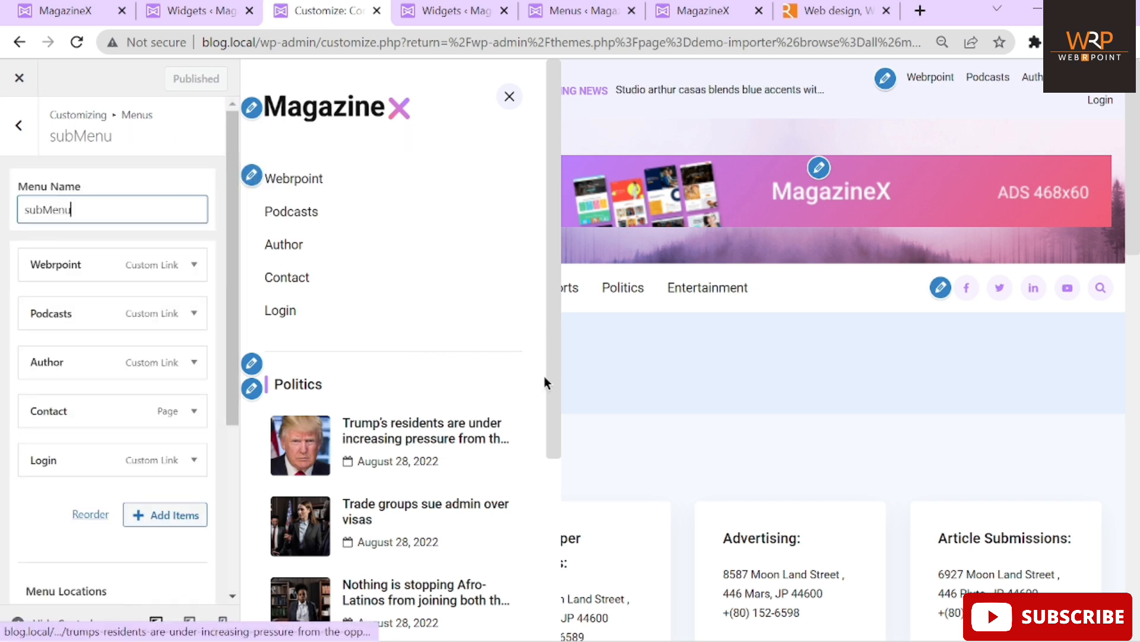
Edit the drawer's Politics widget, then open its first post, 'Trump's residents are under increasing pressure from the opposition'
{"action": "left_click_drag", "start_coordinate": [555, 401], "coordinate": [532, 473]}
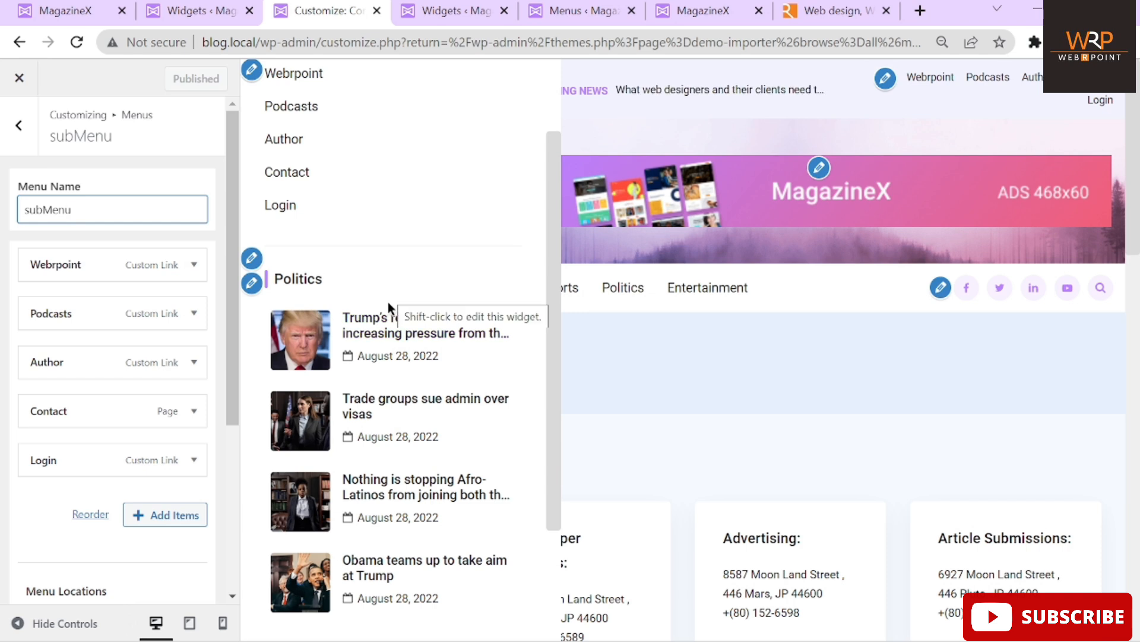
{"action": "left_click", "coordinate": [250, 284]}
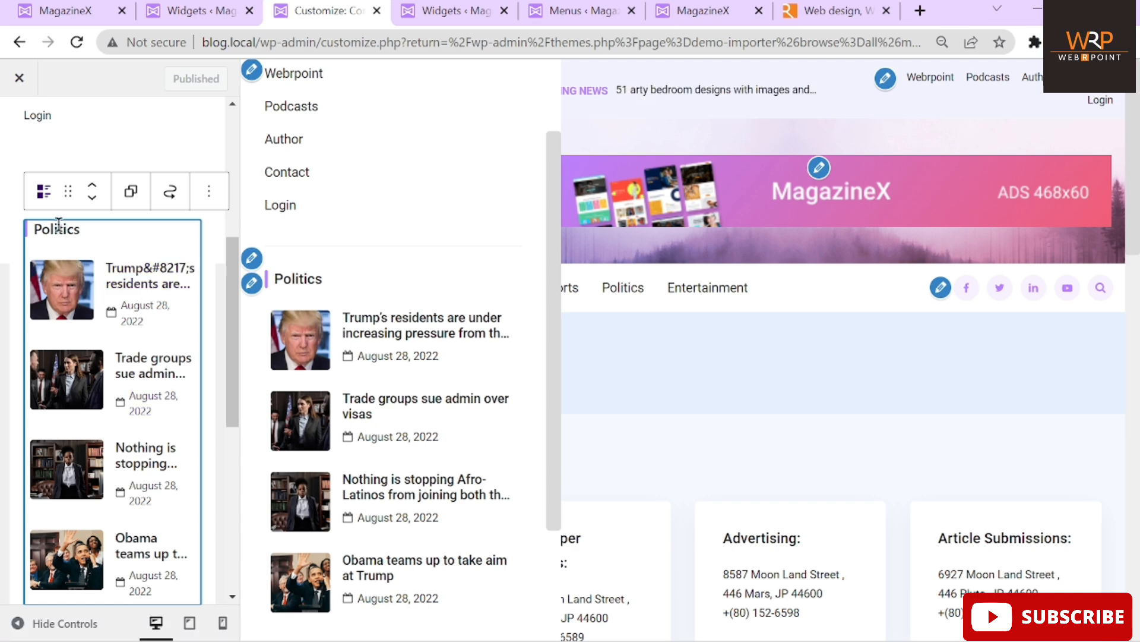
{"action": "left_click", "coordinate": [136, 276]}
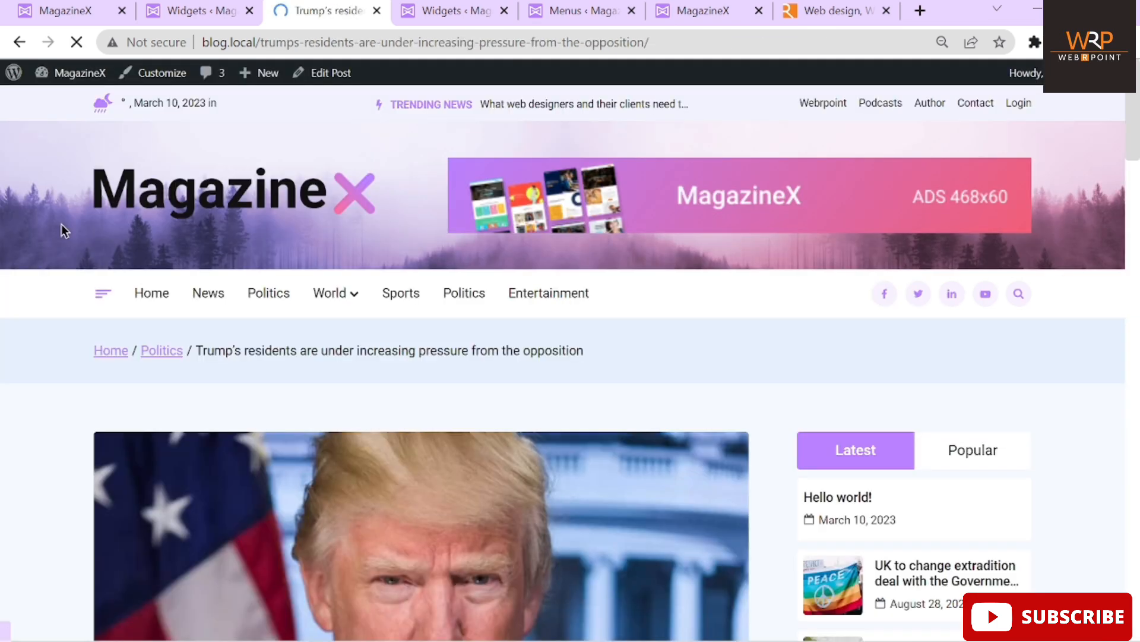
Return to the Customizer and open the Drawer Sidebar widgets from the drawer menu preview
{"action": "left_click", "coordinate": [19, 42]}
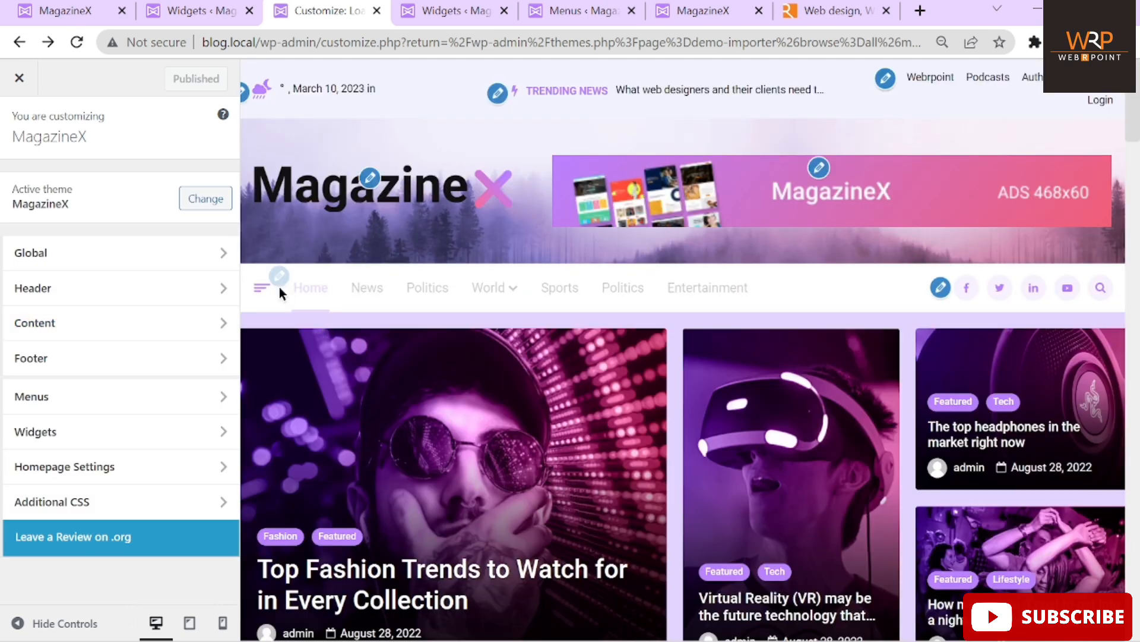
{"action": "left_click", "coordinate": [278, 276]}
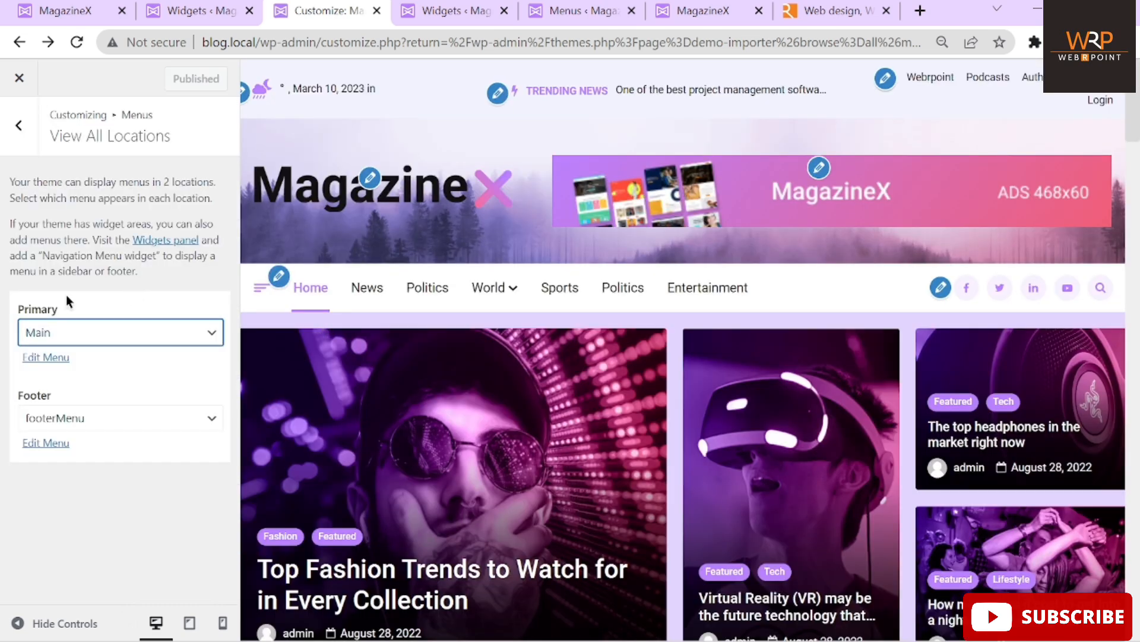
{"action": "left_click", "coordinate": [262, 291]}
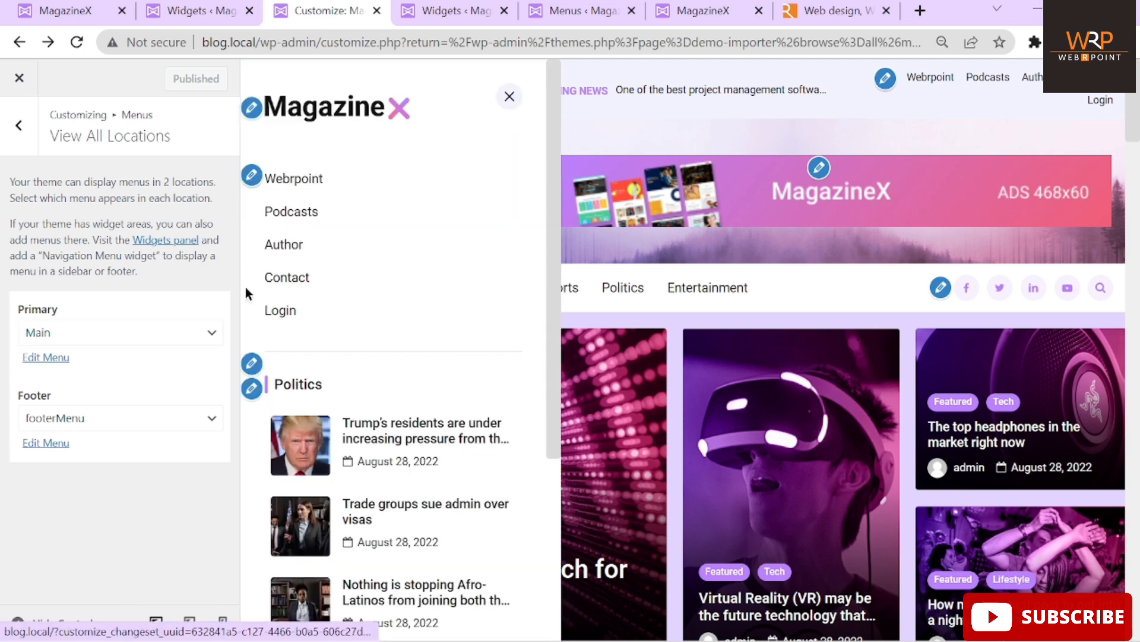
{"action": "left_click", "coordinate": [251, 390]}
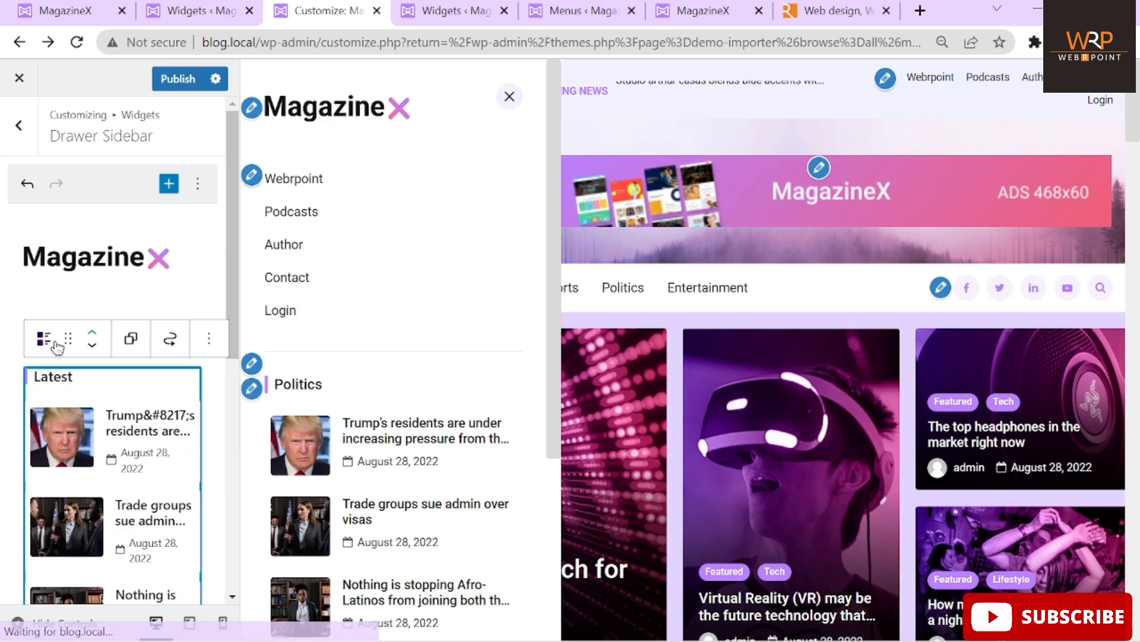
Select the Politics post list widget, then go to the Widgets admin page
{"action": "left_click_drag", "start_coordinate": [234, 279], "coordinate": [234, 403]}
{"action": "left_click", "coordinate": [53, 259]}
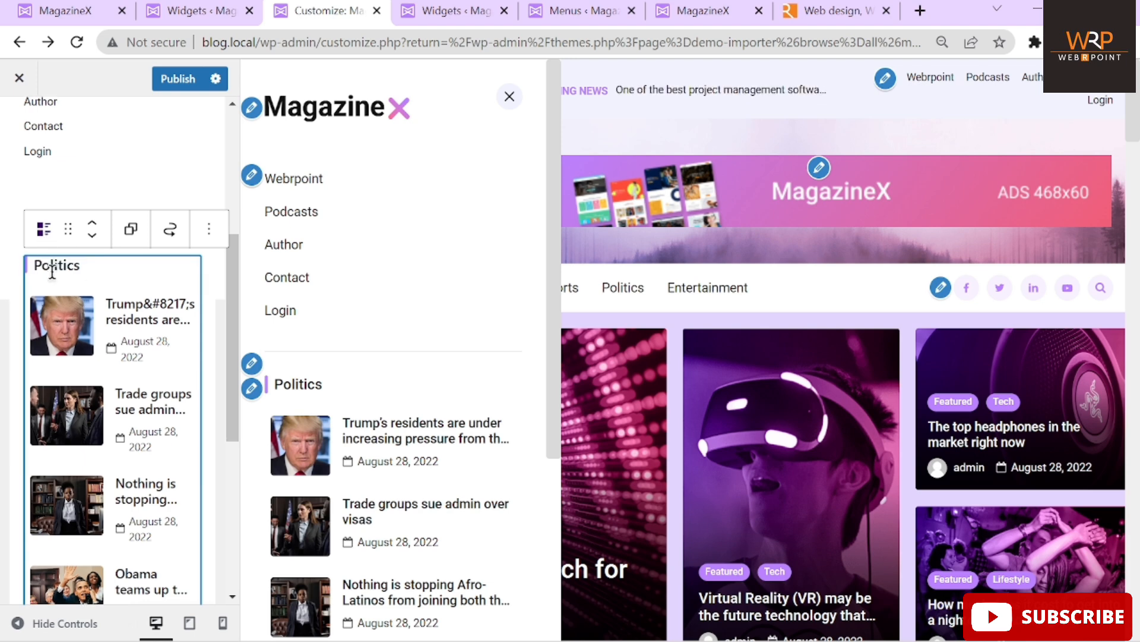
{"action": "scroll", "coordinate": [51, 273], "scroll_direction": "down", "scroll_amount": 5}
{"action": "scroll", "coordinate": [51, 270], "scroll_direction": "up", "scroll_amount": 7}
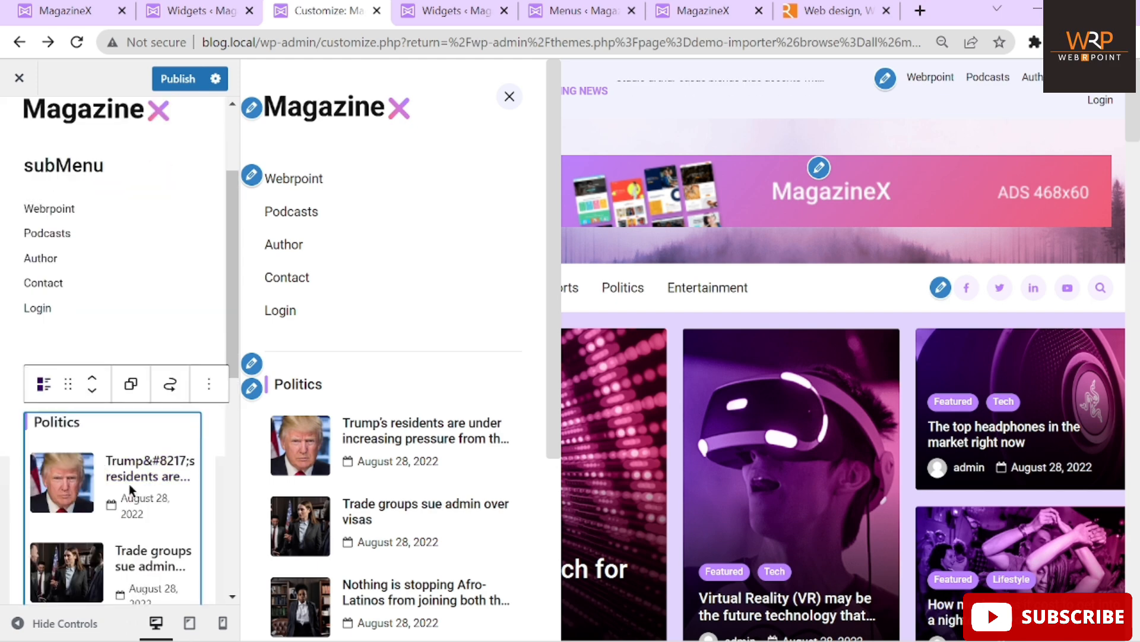
{"action": "left_click", "coordinate": [461, 14]}
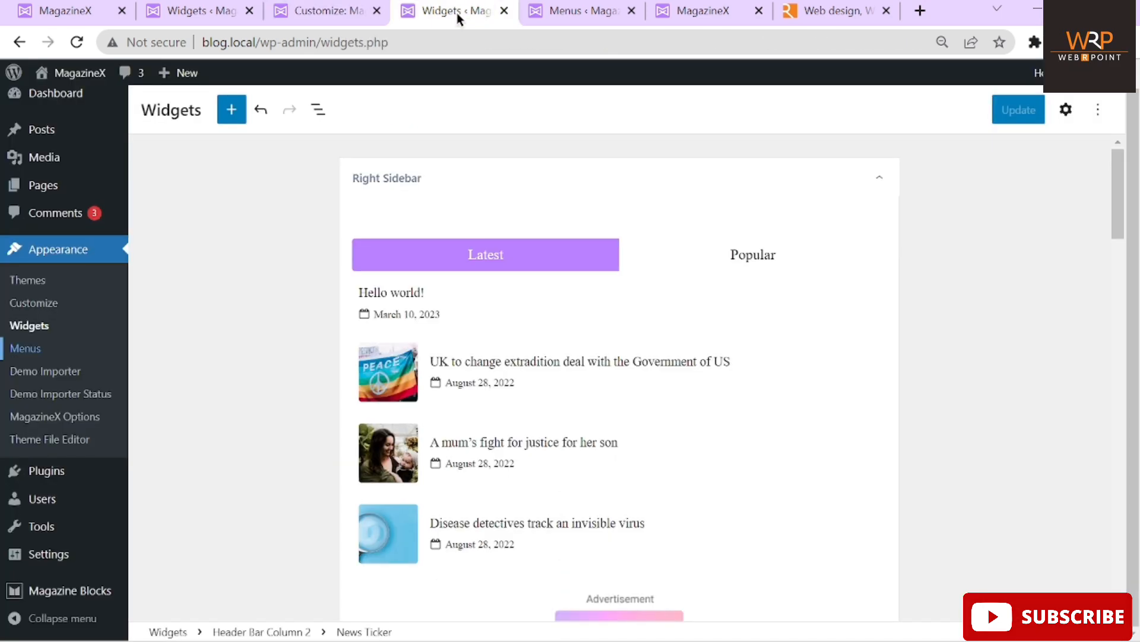
Expand Header Bar Column 3 and inspect, then close, the subMenu navigation widget
{"action": "scroll", "coordinate": [627, 244], "scroll_direction": "down", "scroll_amount": 5}
{"action": "scroll", "coordinate": [628, 243], "scroll_direction": "down", "scroll_amount": 15}
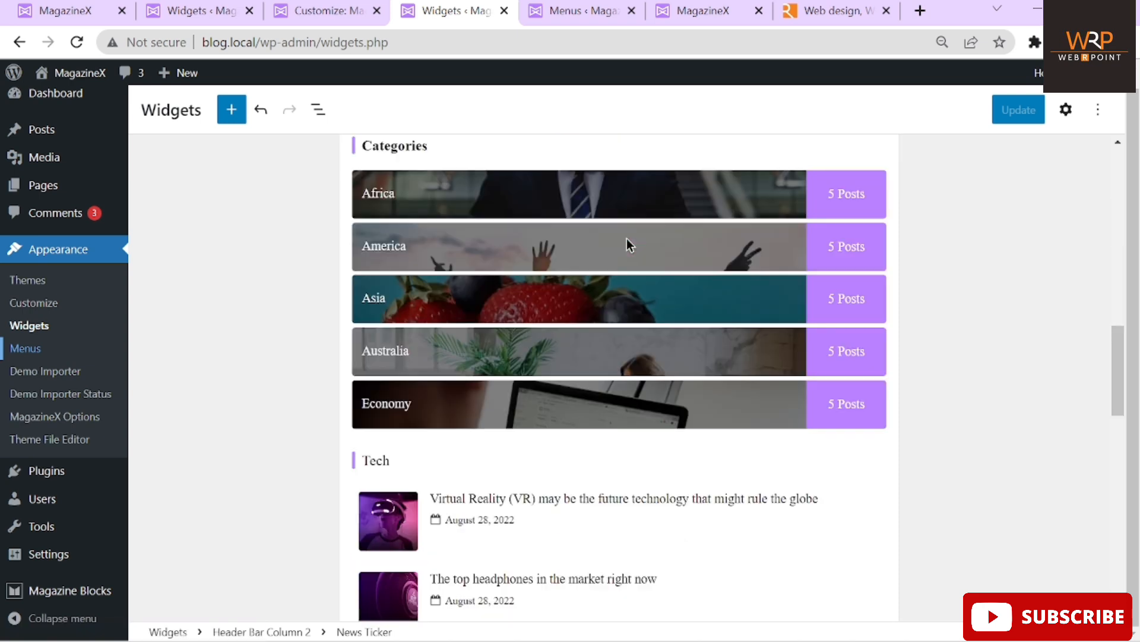
{"action": "scroll", "coordinate": [628, 243], "scroll_direction": "down", "scroll_amount": 7}
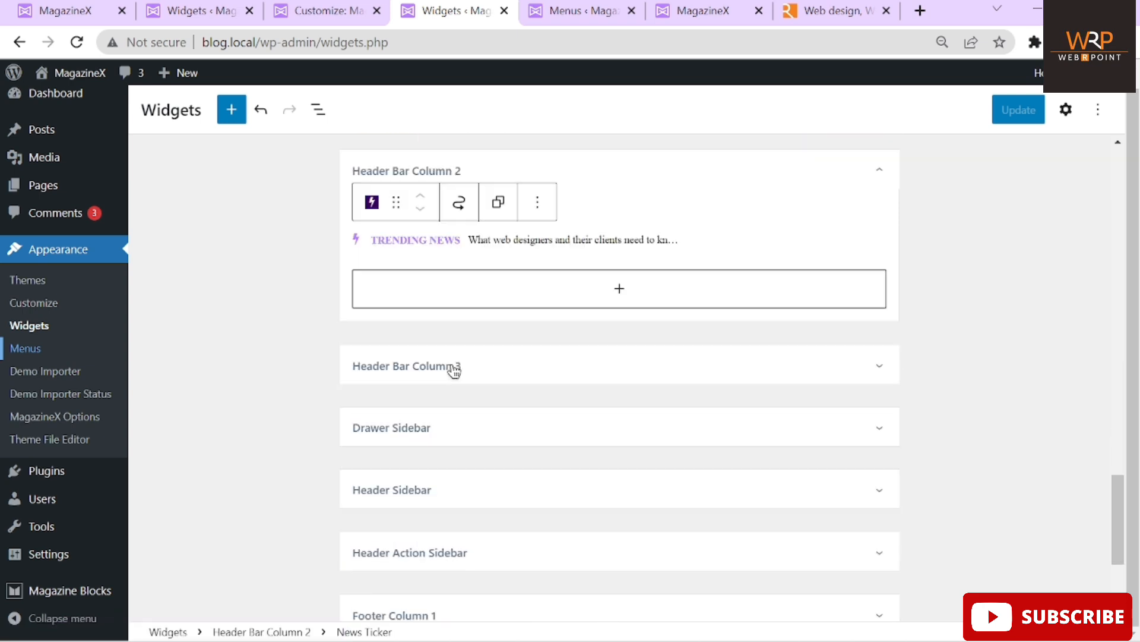
{"action": "left_click", "coordinate": [435, 374]}
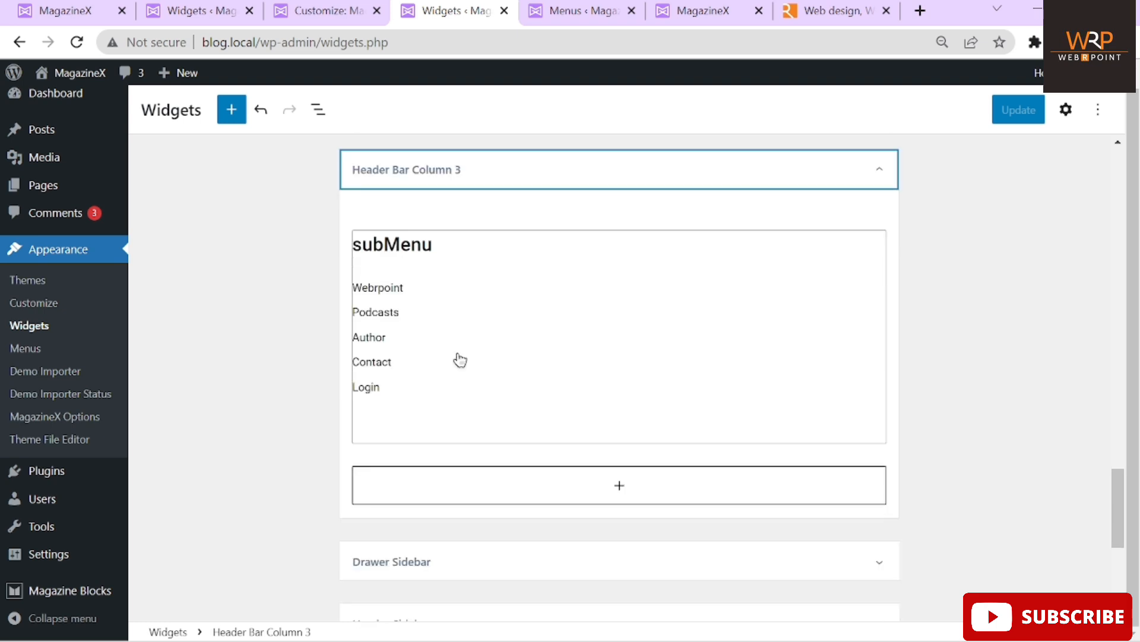
{"action": "left_click", "coordinate": [459, 360]}
{"action": "scroll", "coordinate": [532, 173], "scroll_direction": "down", "scroll_amount": 1}
{"action": "scroll", "coordinate": [531, 172], "scroll_direction": "down", "scroll_amount": 2}
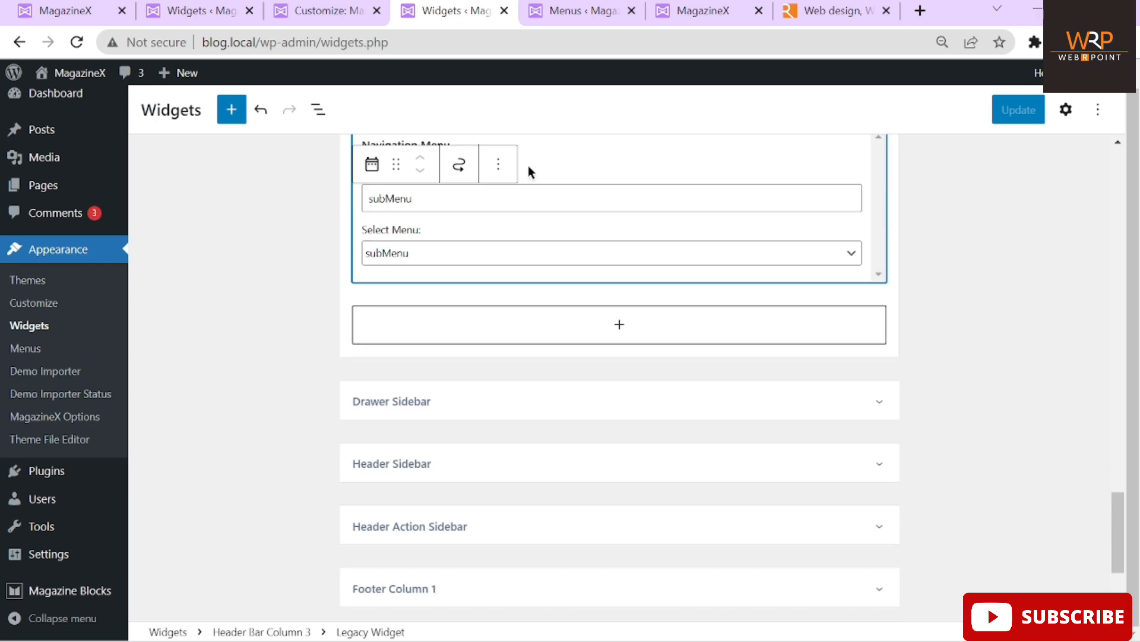
{"action": "left_click", "coordinate": [450, 408]}
{"action": "scroll", "coordinate": [191, 422], "scroll_direction": "down", "scroll_amount": 2}
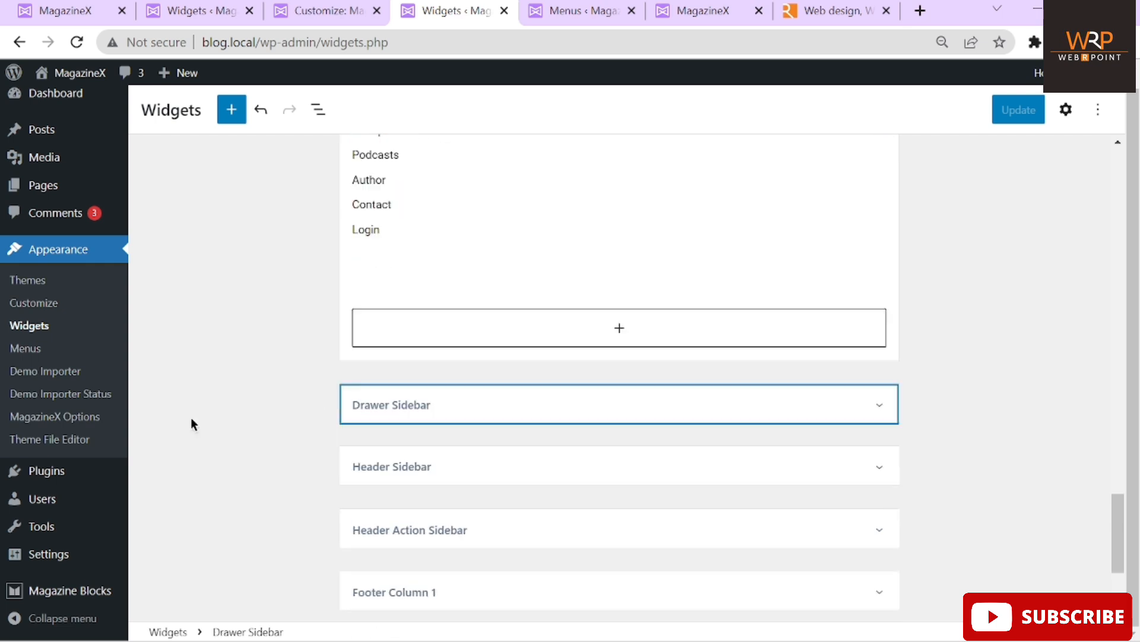
Expand the Drawer Sidebar and show the Politics Post List block's settings
{"action": "left_click", "coordinate": [387, 378]}
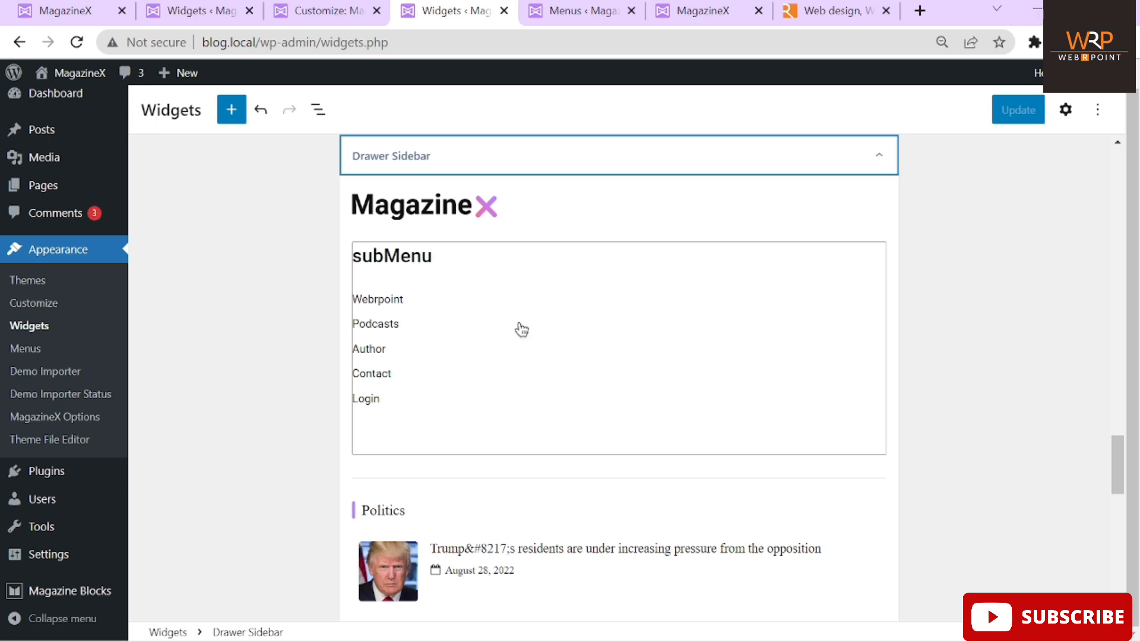
{"action": "scroll", "coordinate": [396, 316], "scroll_direction": "down", "scroll_amount": 4}
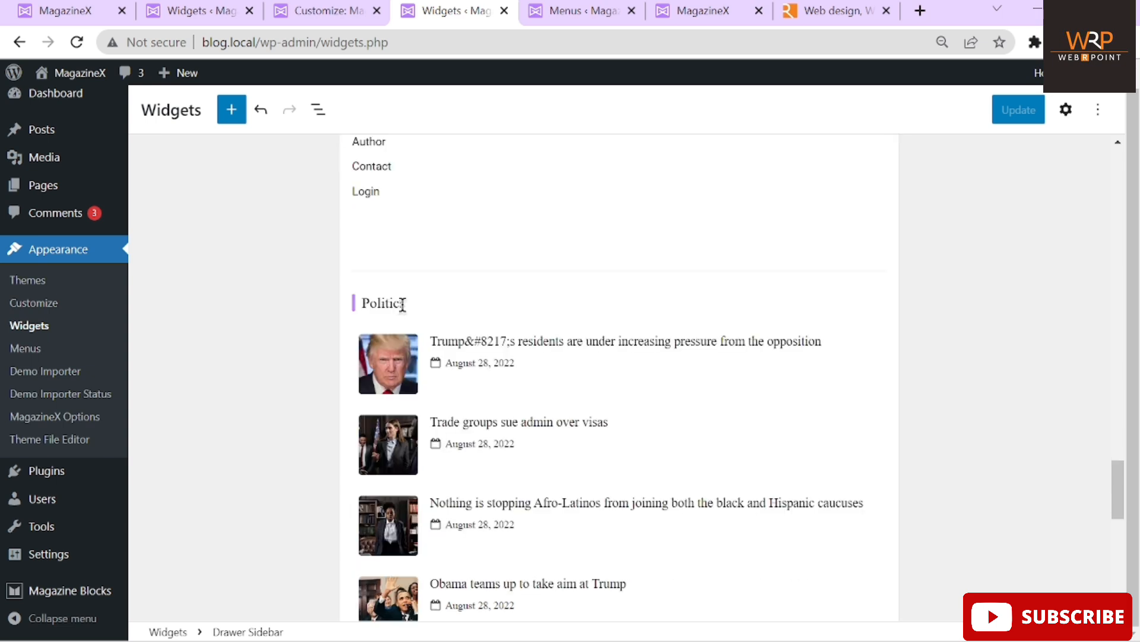
{"action": "left_click", "coordinate": [401, 306]}
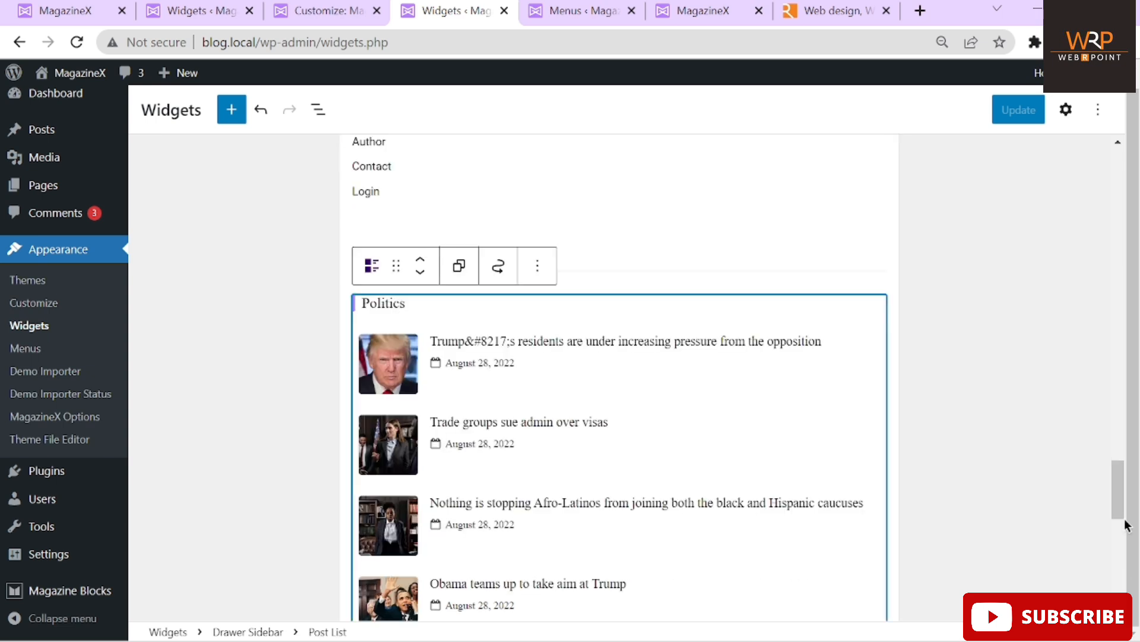
{"action": "mouse_move", "coordinate": [1122, 518]}
{"action": "left_mouse_down"}
{"action": "mouse_move", "coordinate": [1115, 89]}
{"action": "mouse_move", "coordinate": [1114, 564]}
{"action": "mouse_move", "coordinate": [1127, 435]}
{"action": "mouse_move", "coordinate": [1122, 495]}
{"action": "left_mouse_up"}
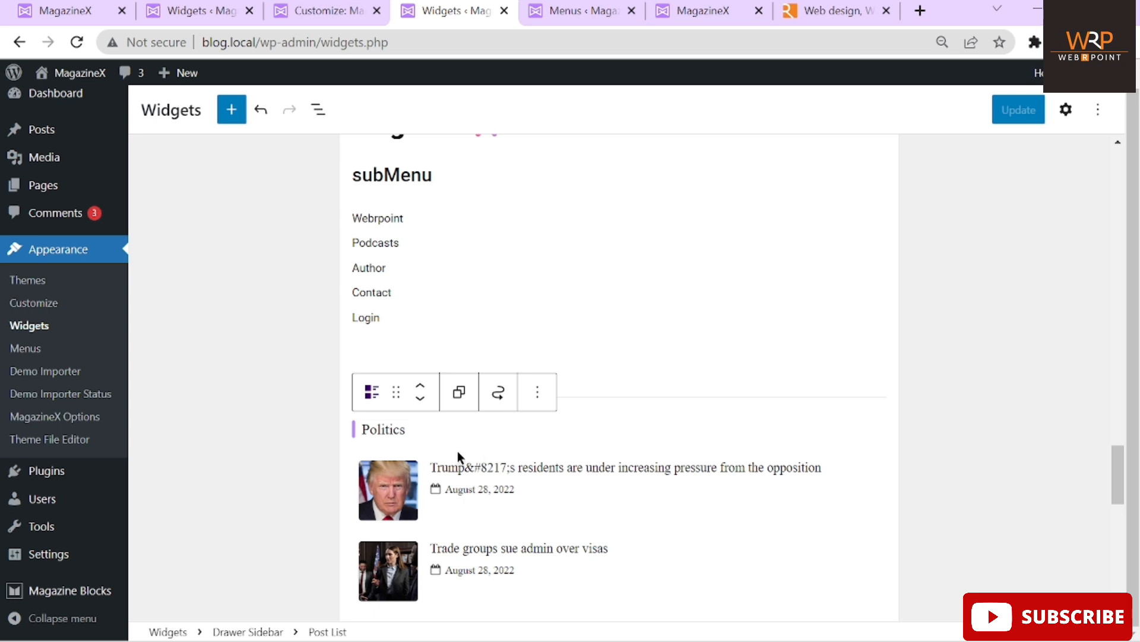
{"action": "right_click", "coordinate": [747, 468]}
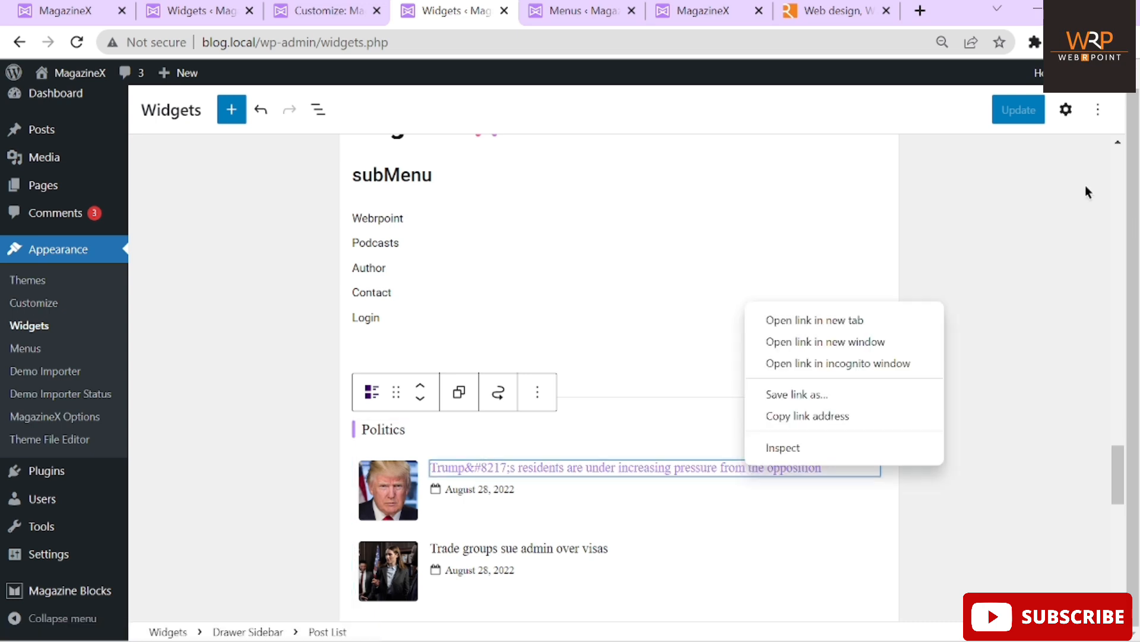
{"action": "left_click", "coordinate": [1067, 109]}
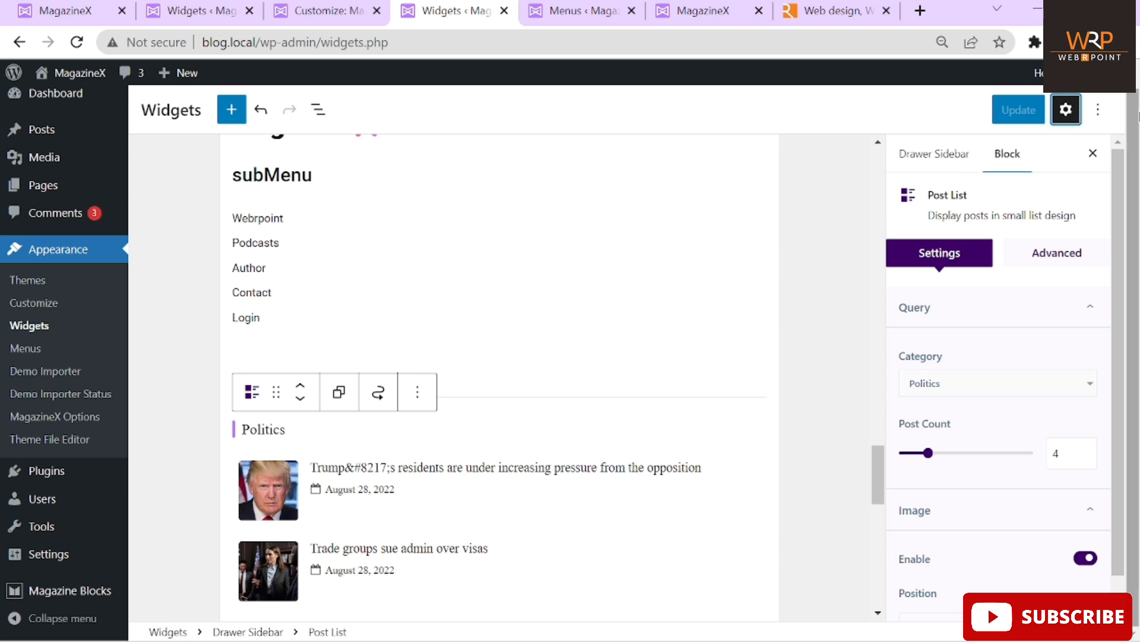
Set the drawer Post List category to Lifestyle, update the widgets, and view the front page
{"action": "left_click", "coordinate": [1067, 112]}
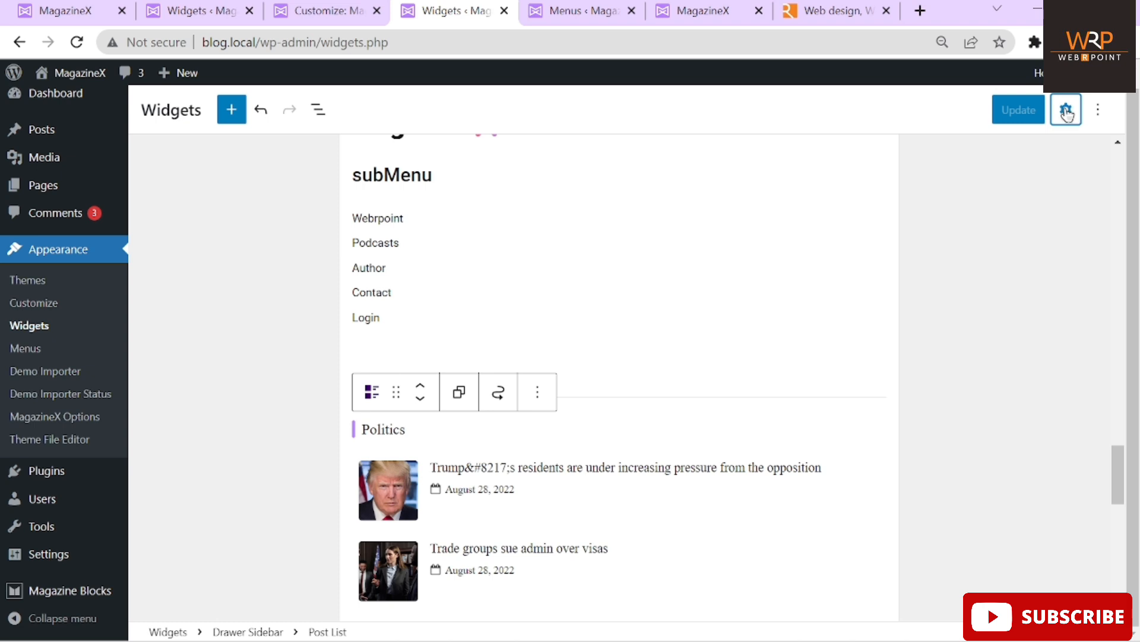
{"action": "left_click", "coordinate": [1065, 111]}
{"action": "left_click", "coordinate": [253, 426]}
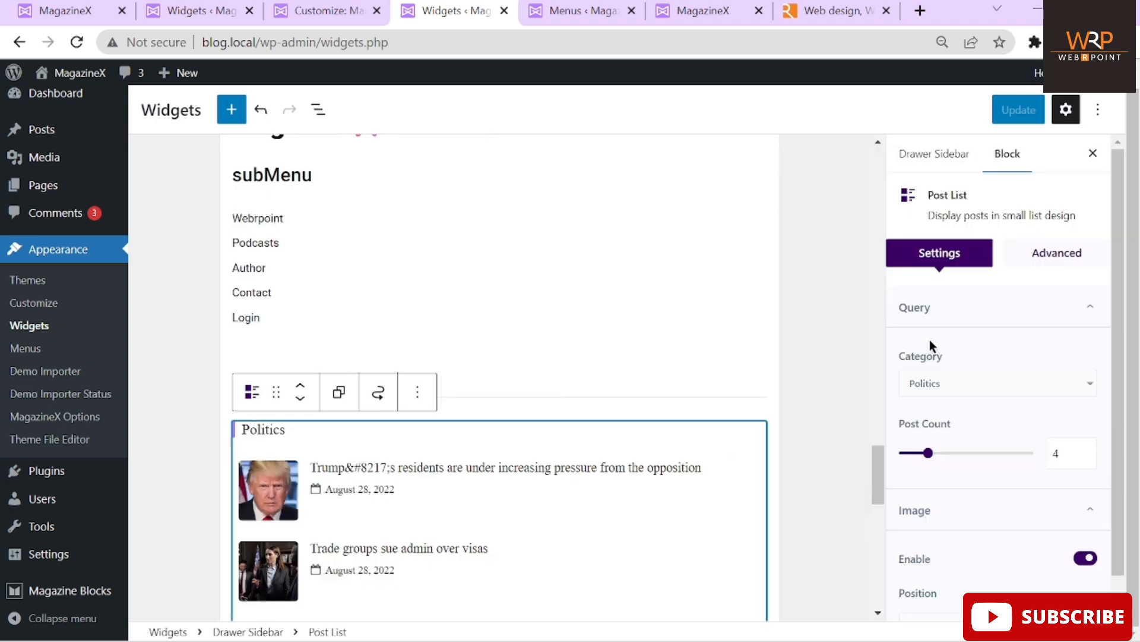
{"action": "scroll", "coordinate": [930, 340], "scroll_direction": "down", "scroll_amount": 1}
{"action": "left_click", "coordinate": [946, 352]}
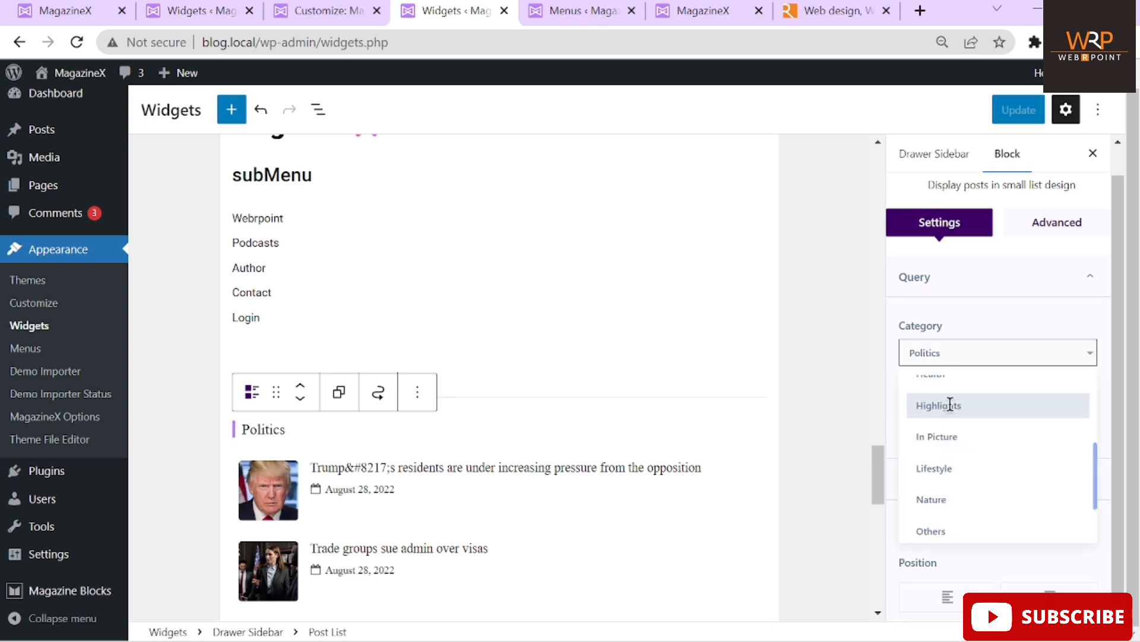
{"action": "left_click", "coordinate": [945, 468]}
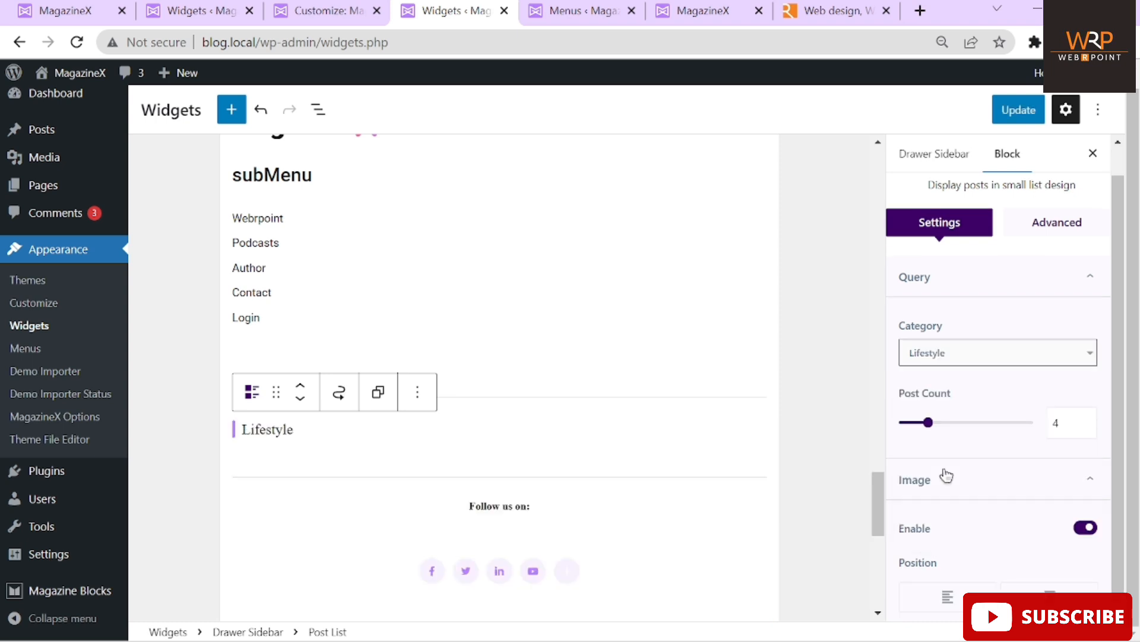
{"action": "left_click", "coordinate": [1017, 113]}
{"action": "left_click", "coordinate": [692, 10]}
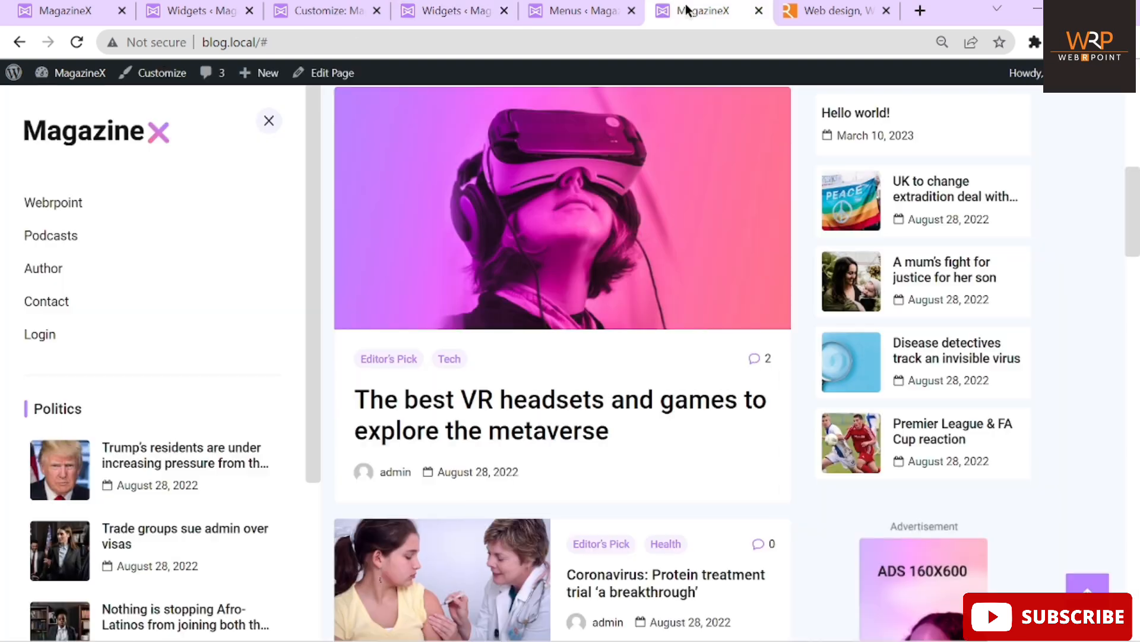
Reload the front page and open the side drawer to check the Lifestyle posts
{"action": "left_click", "coordinate": [76, 45]}
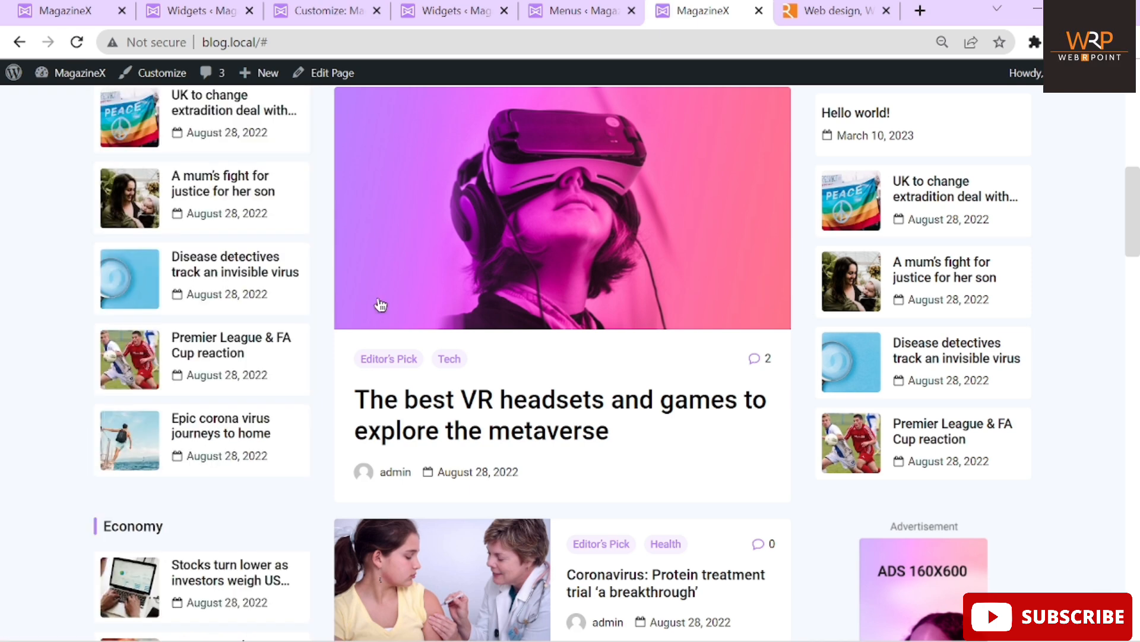
{"action": "scroll", "coordinate": [540, 256], "scroll_direction": "up", "scroll_amount": 10}
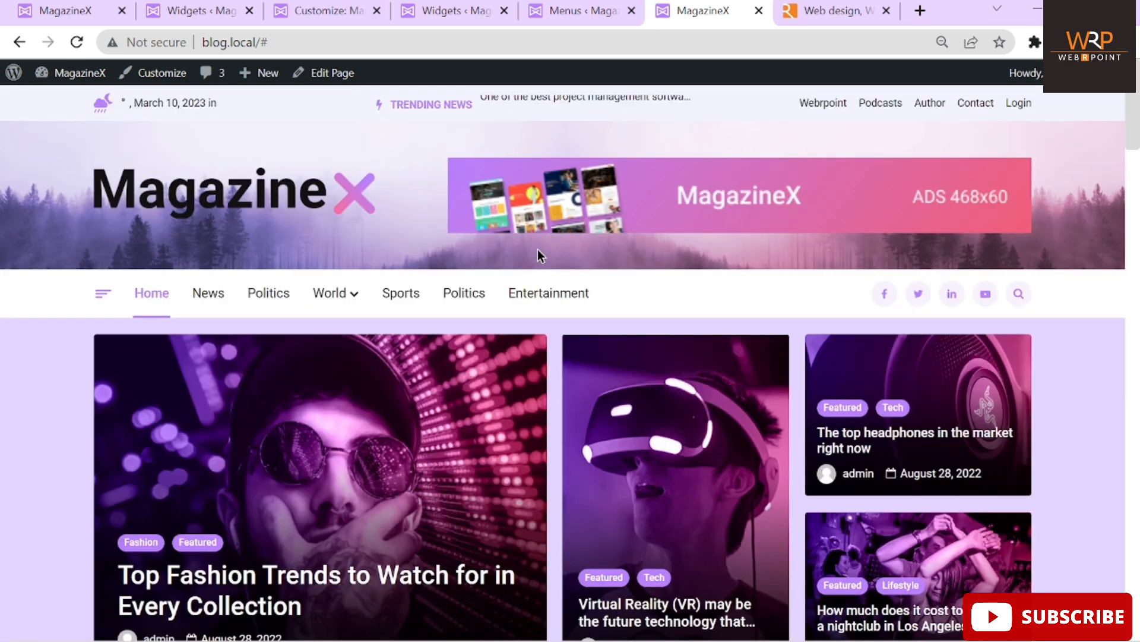
{"action": "left_click", "coordinate": [102, 293]}
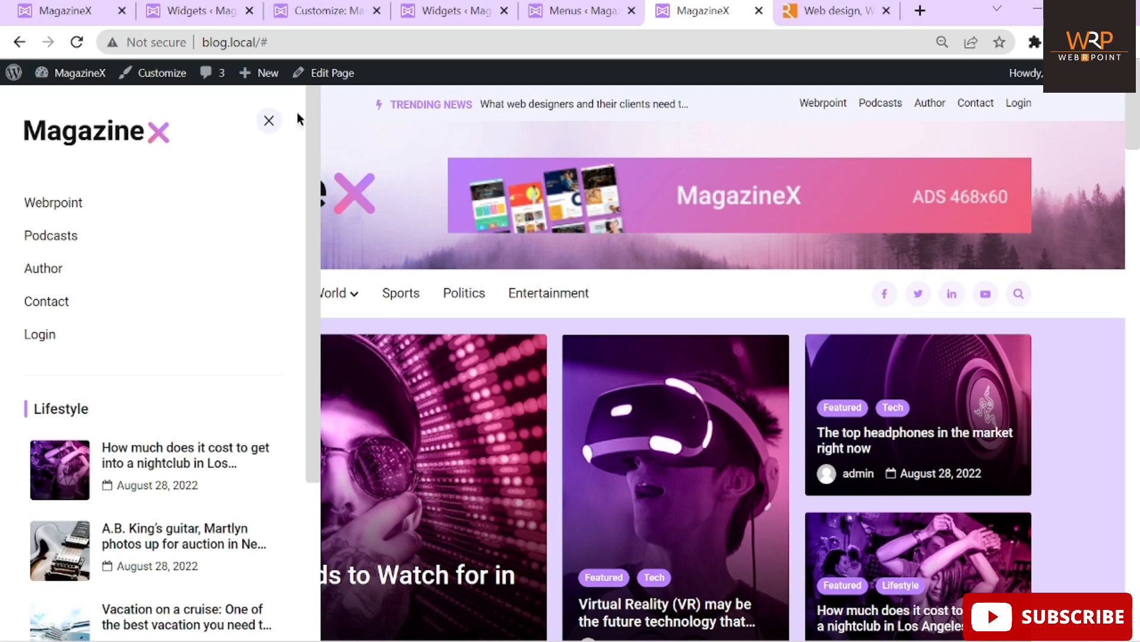
{"action": "left_click", "coordinate": [271, 123]}
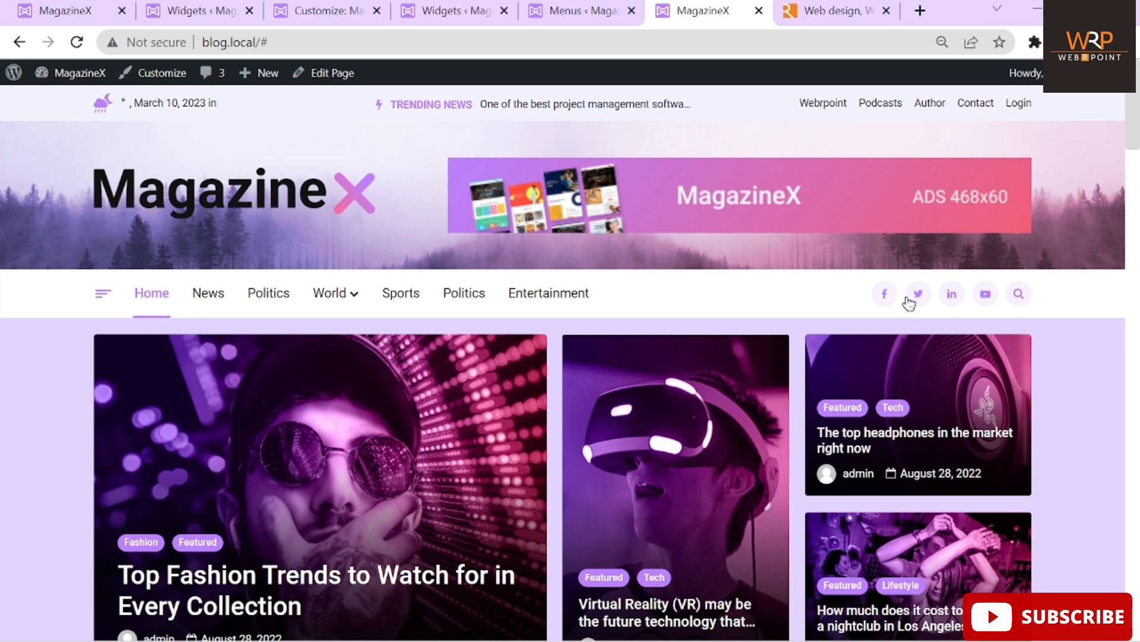
Check the drawer sidebar widgets in the Customizer, then return to the Widgets editor
{"action": "left_click", "coordinate": [314, 12]}
{"action": "left_click", "coordinate": [941, 290]}
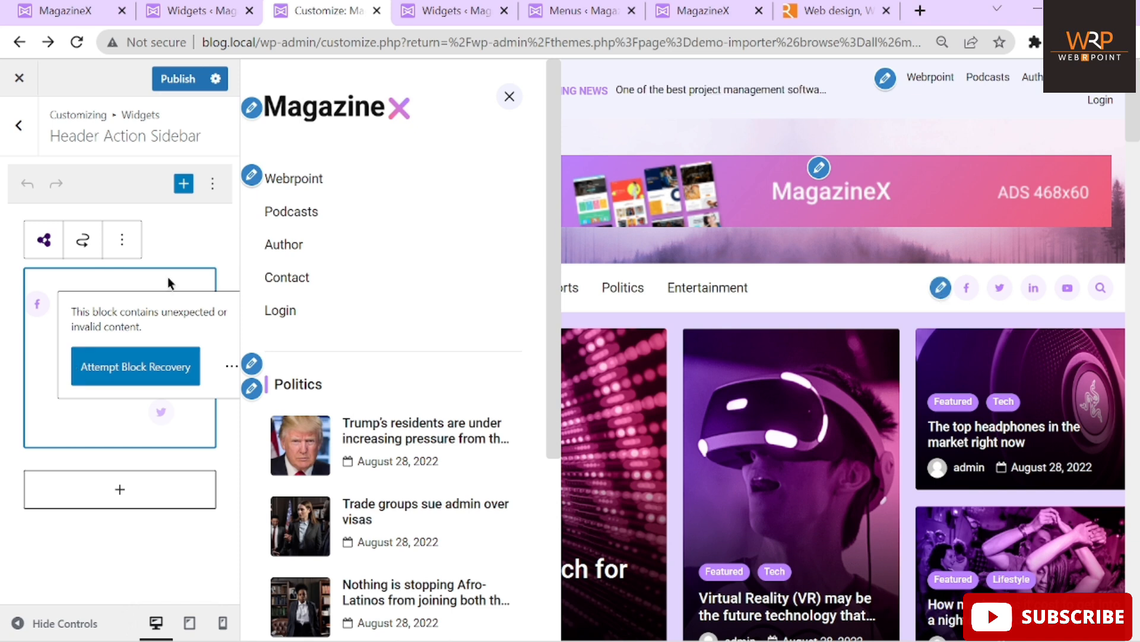
{"action": "left_click", "coordinate": [251, 365]}
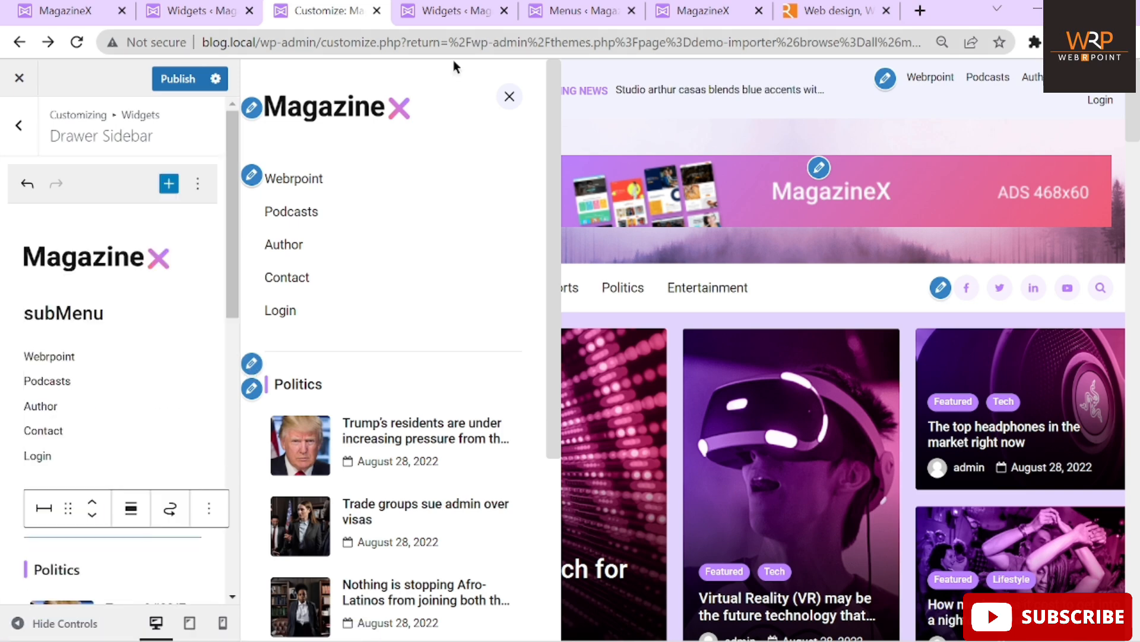
{"action": "left_click", "coordinate": [509, 98]}
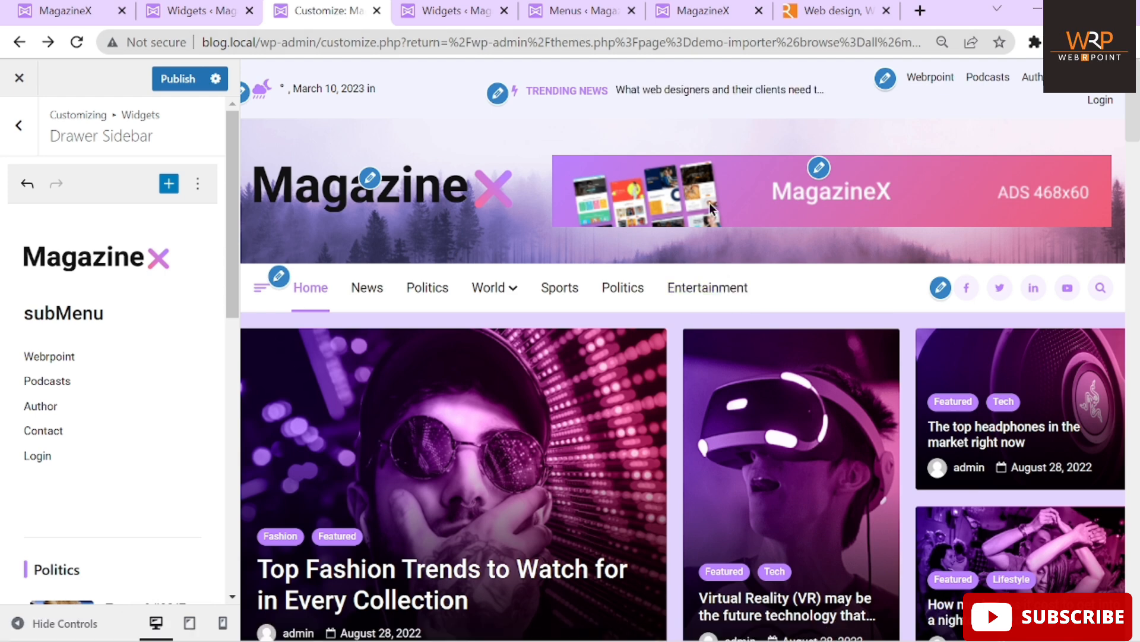
{"action": "left_click", "coordinate": [455, 11]}
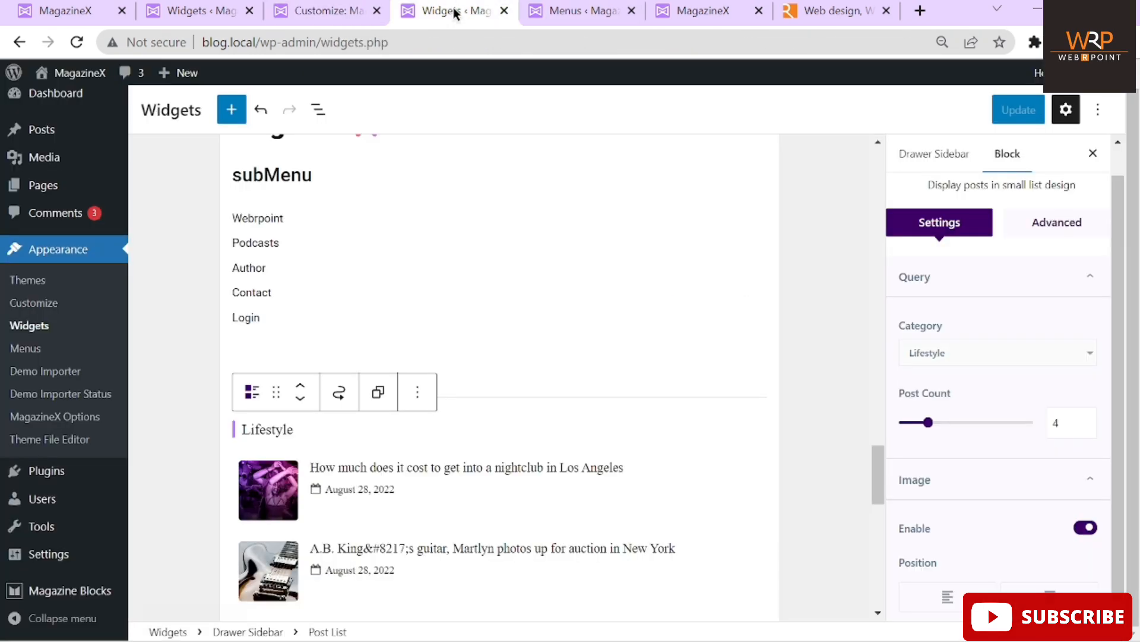
Inspect the Drawer Sidebar's Facebook social icon and its link URL, then view the front page
{"action": "scroll", "coordinate": [836, 495], "scroll_direction": "down", "scroll_amount": 10}
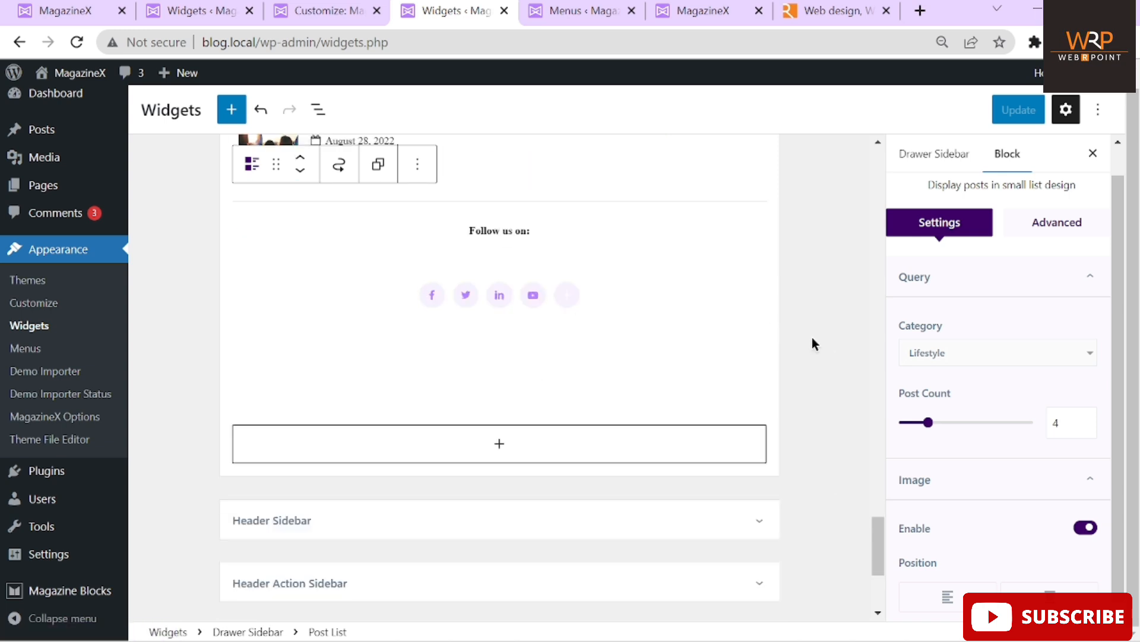
{"action": "left_click", "coordinate": [435, 299]}
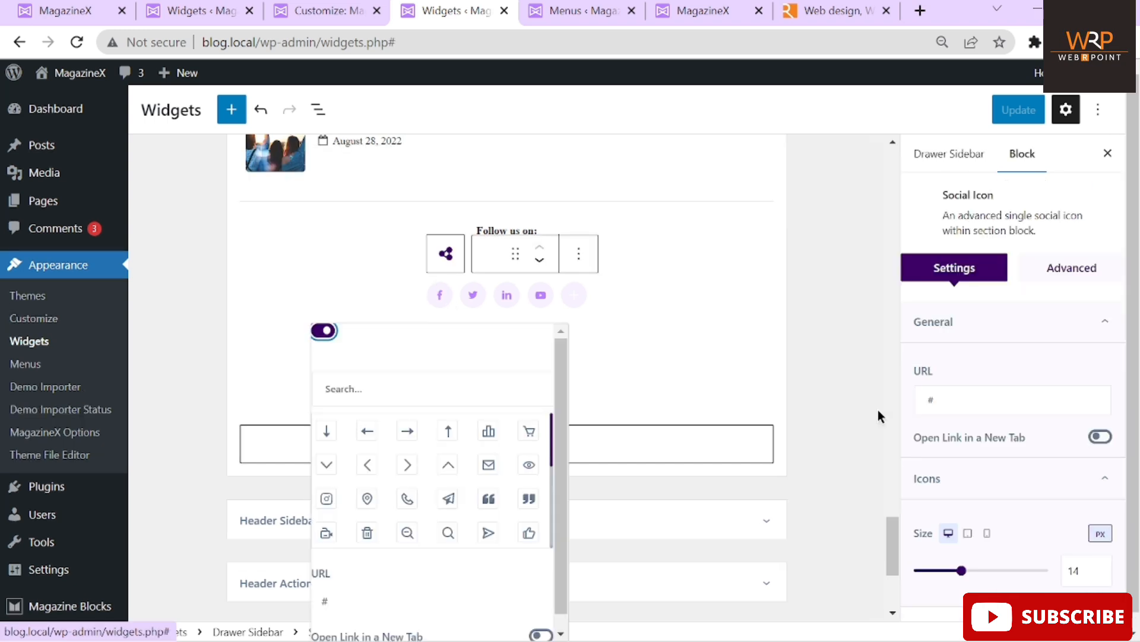
{"action": "left_click", "coordinate": [958, 401]}
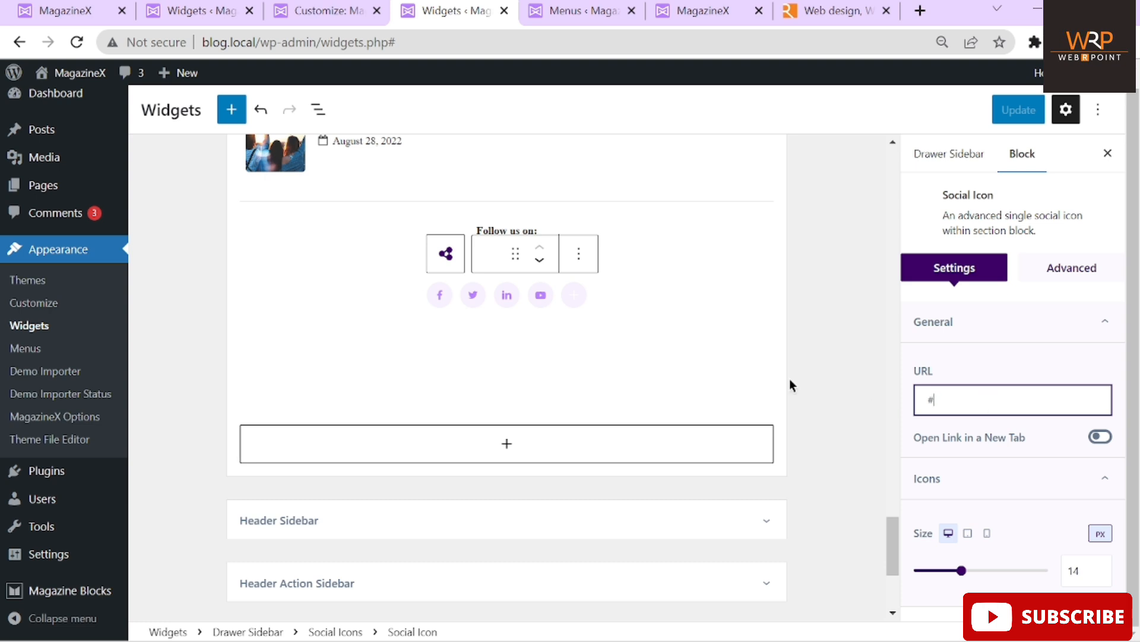
{"action": "scroll", "coordinate": [791, 383], "scroll_direction": "down", "scroll_amount": 4}
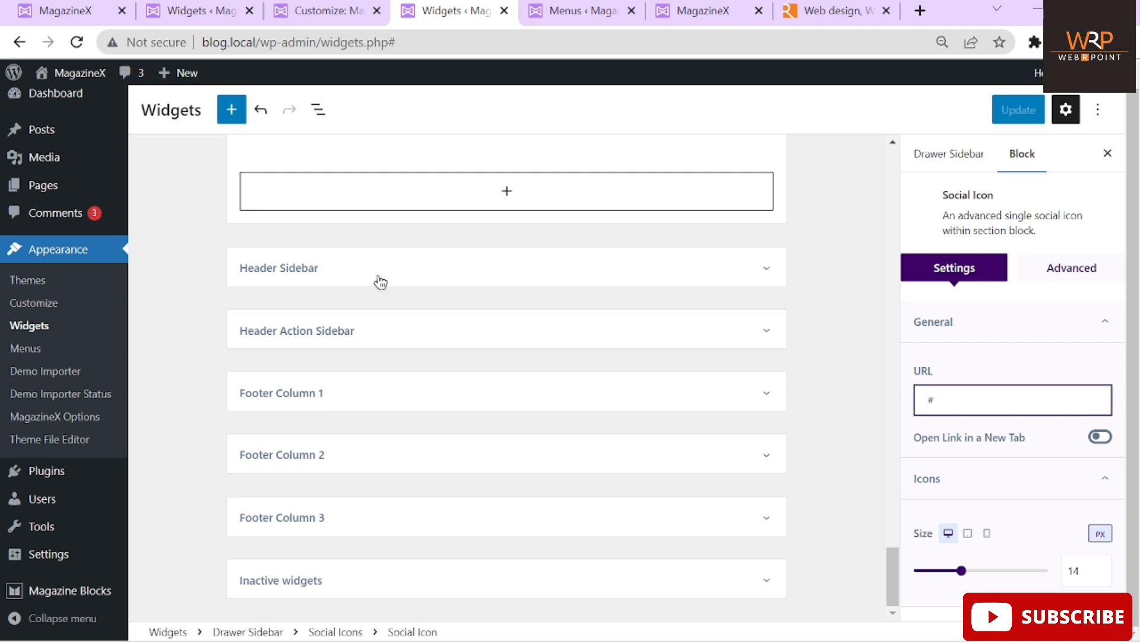
{"action": "left_click", "coordinate": [692, 10]}
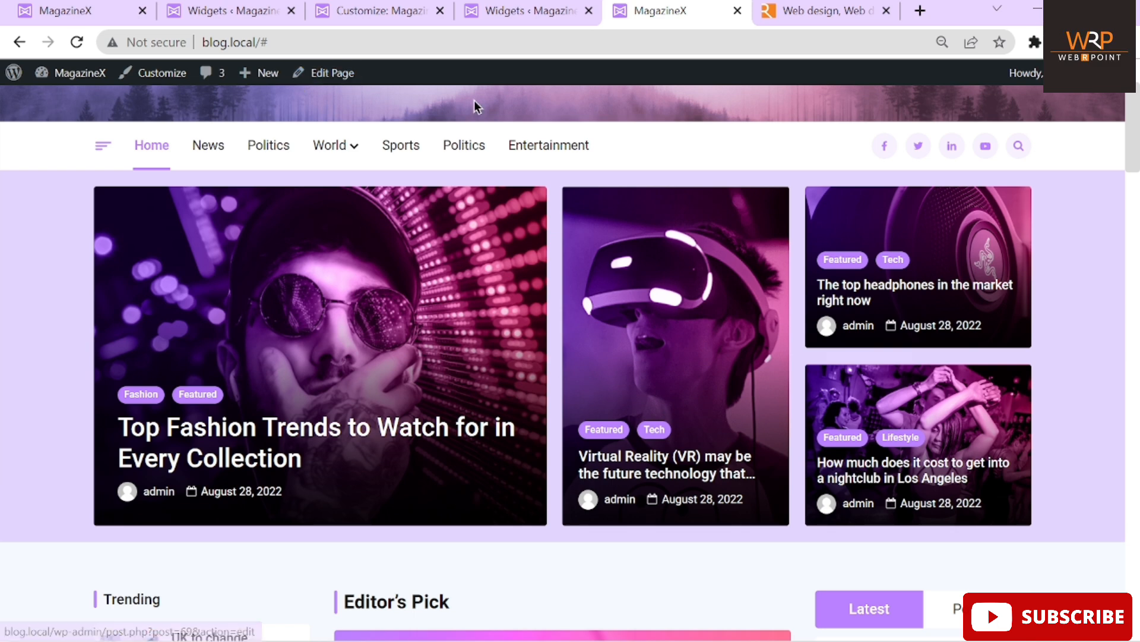
Open the Home page editor in a new tab and dismiss the welcome tour
{"action": "scroll", "coordinate": [474, 101], "scroll_direction": "up", "scroll_amount": 3}
{"action": "right_click", "coordinate": [339, 77]}
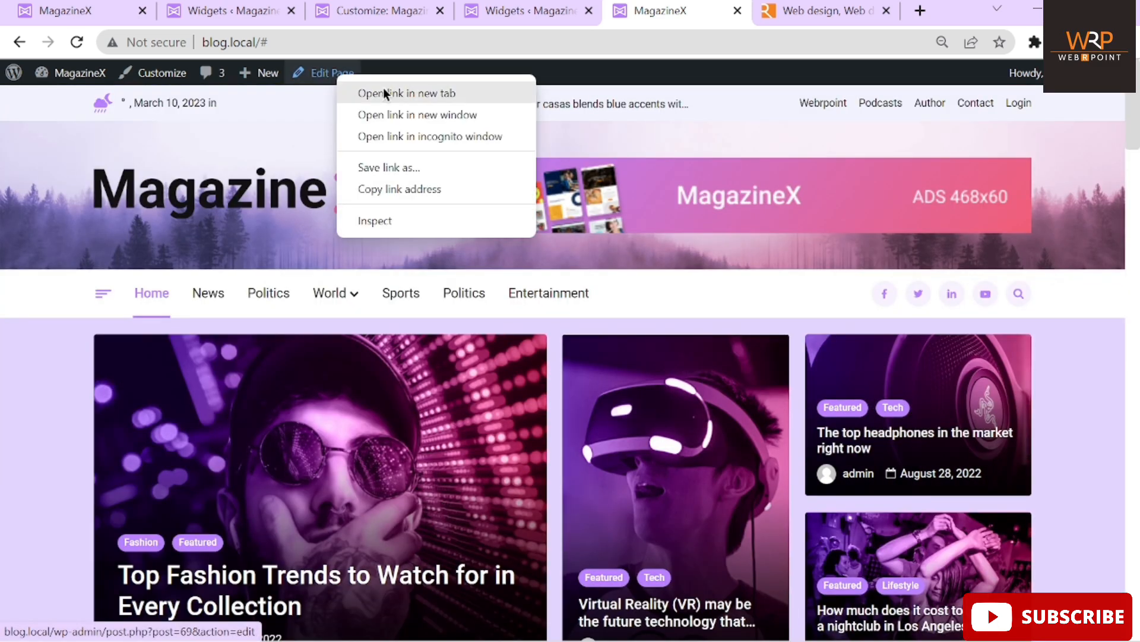
{"action": "left_click", "coordinate": [383, 88]}
{"action": "left_click", "coordinate": [692, 16]}
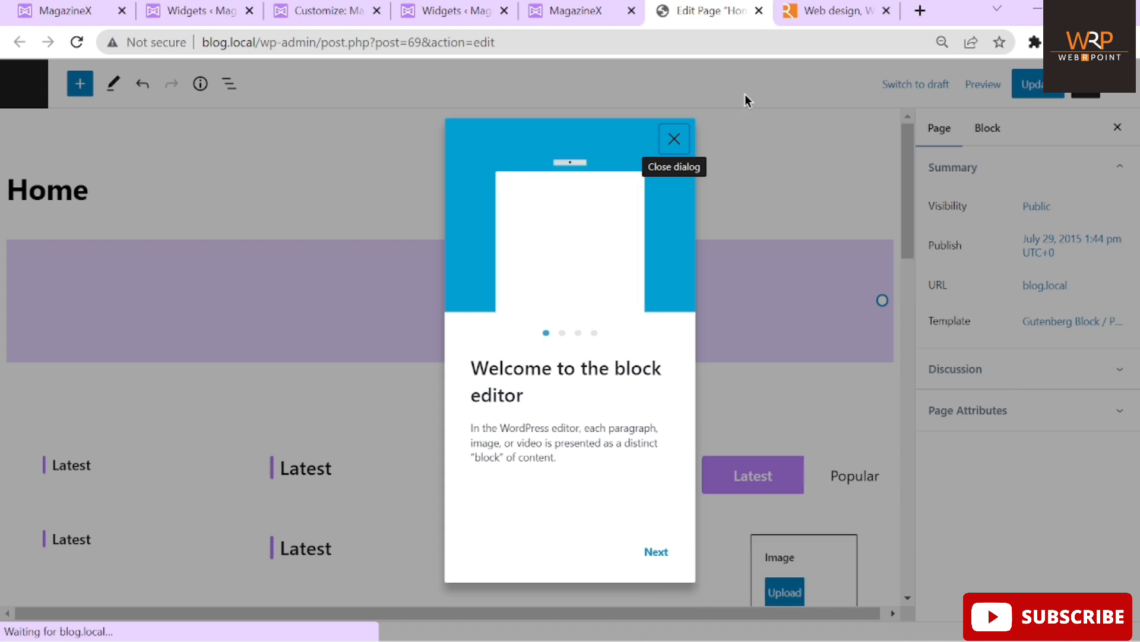
{"action": "left_click", "coordinate": [674, 140]}
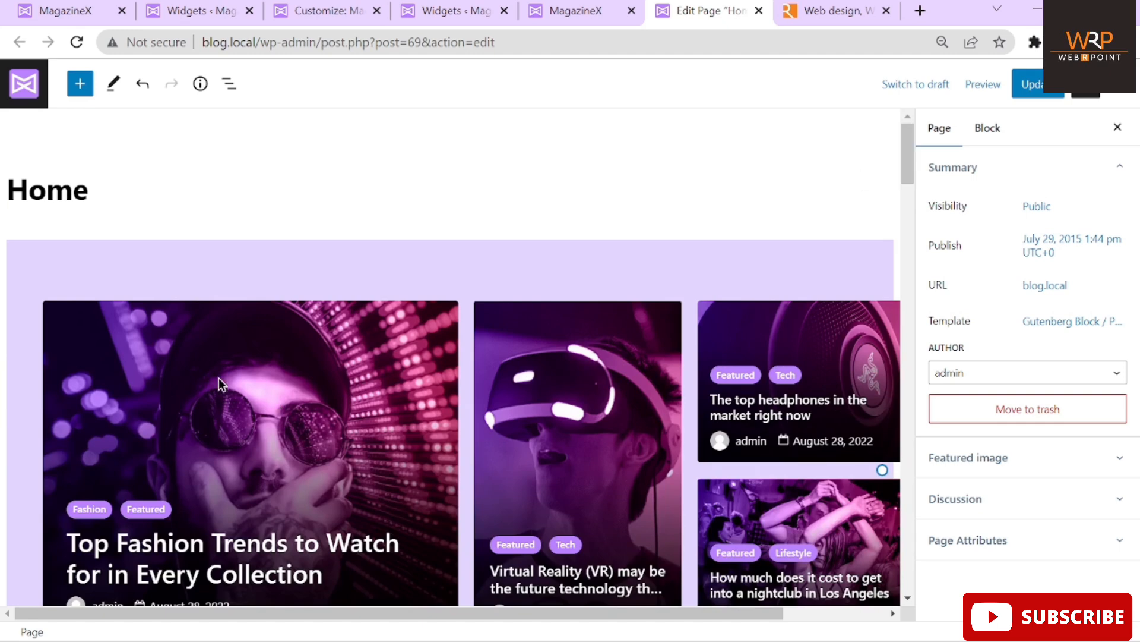
Select the top Section block holding the post grid
{"action": "left_click", "coordinate": [571, 20]}
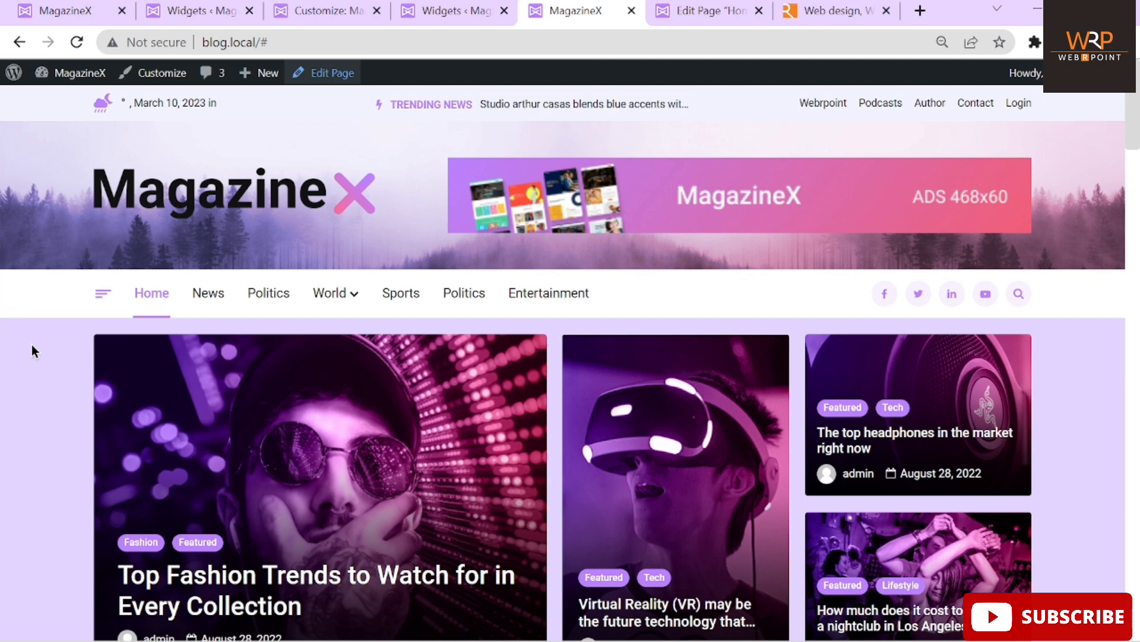
{"action": "left_click", "coordinate": [704, 11]}
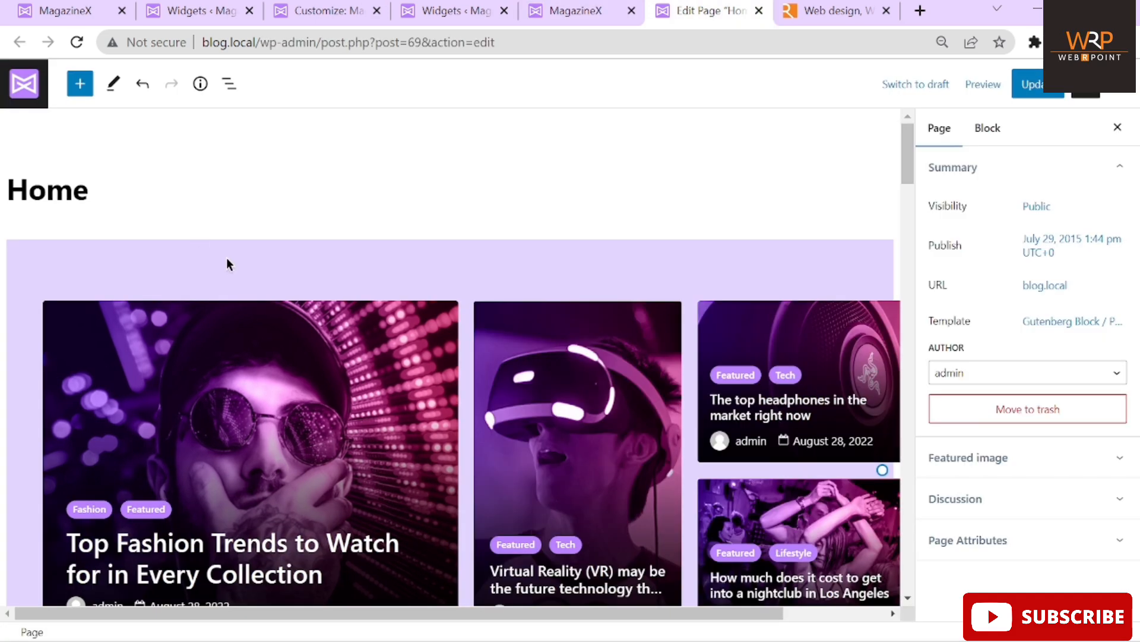
{"action": "left_click", "coordinate": [229, 264]}
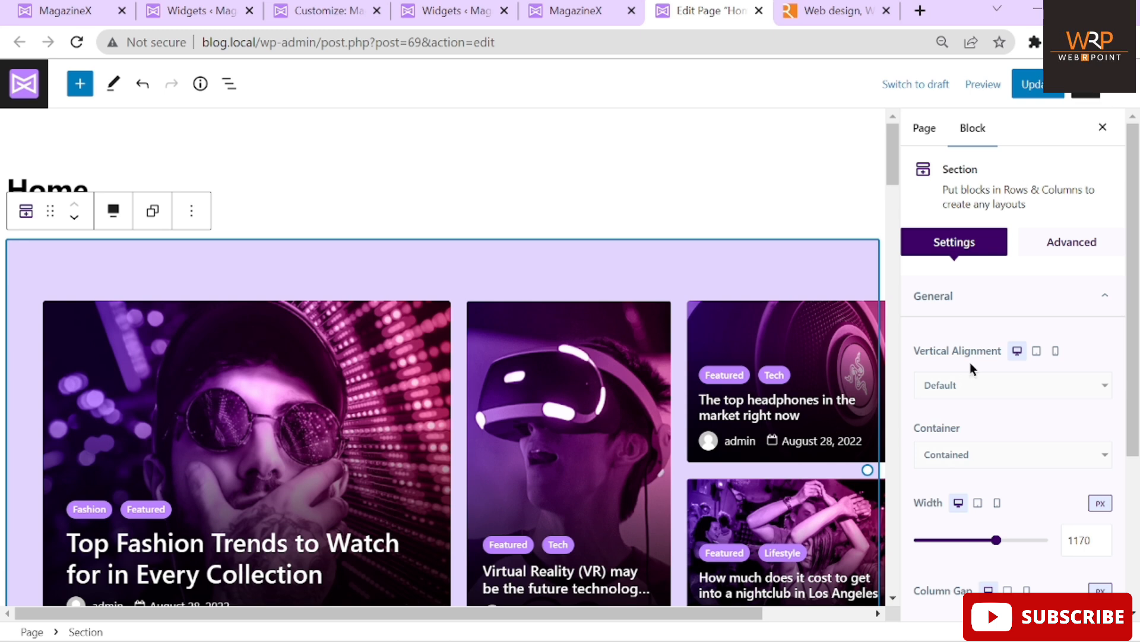
{"action": "scroll", "coordinate": [1002, 386], "scroll_direction": "down", "scroll_amount": 4}
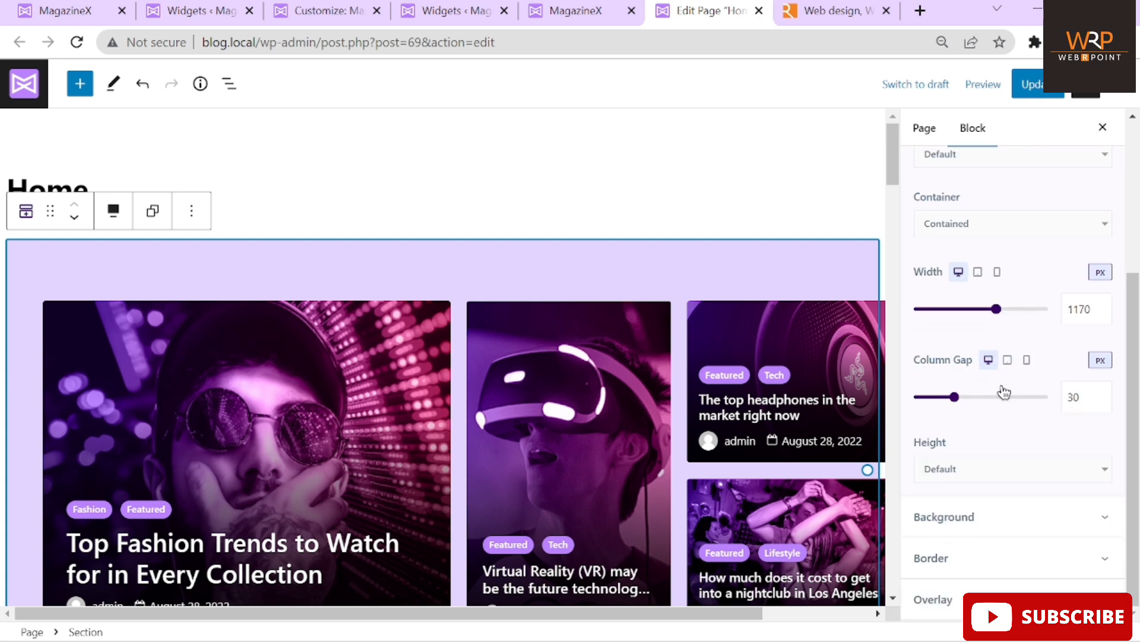
{"action": "left_click", "coordinate": [983, 519]}
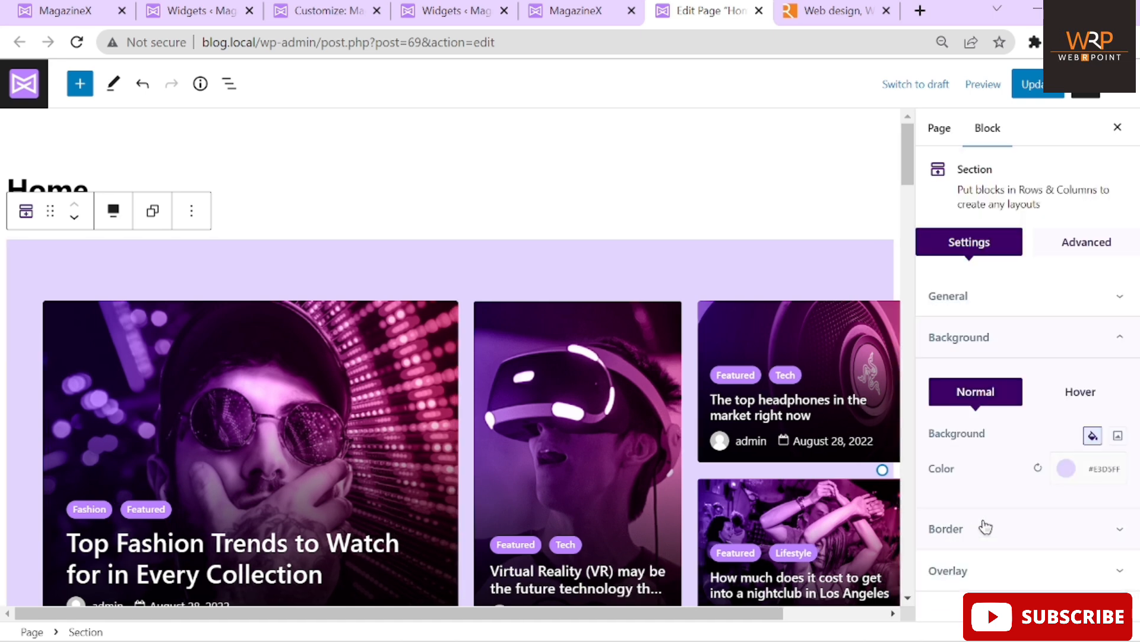
{"action": "left_click", "coordinate": [1067, 469]}
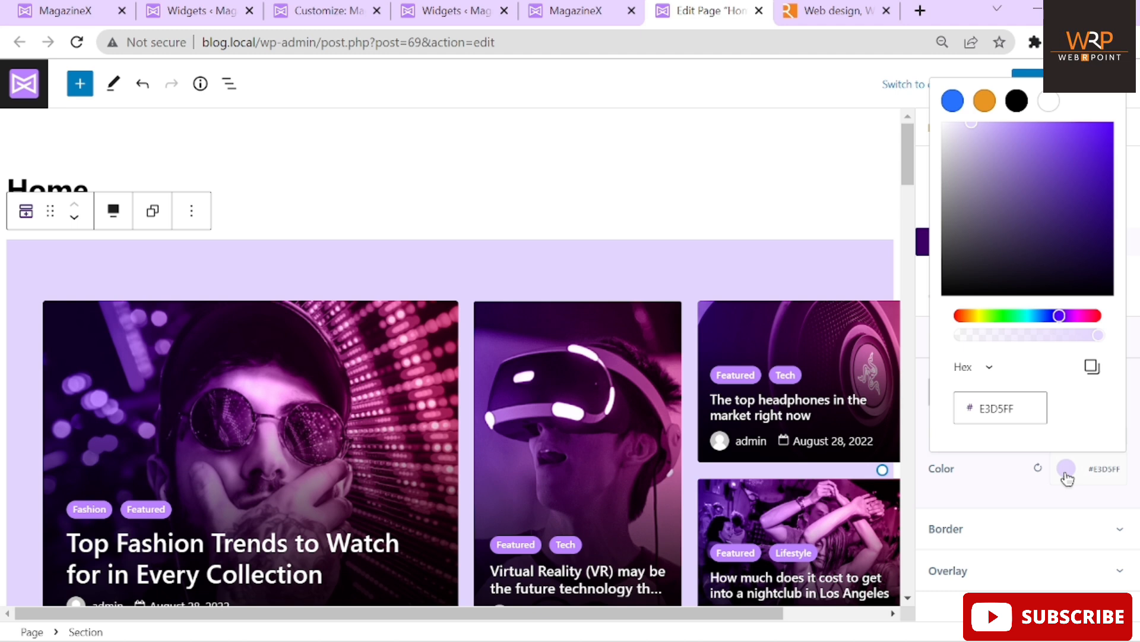
{"action": "left_click", "coordinate": [1029, 419]}
{"action": "key", "text": "ctrl+c"}
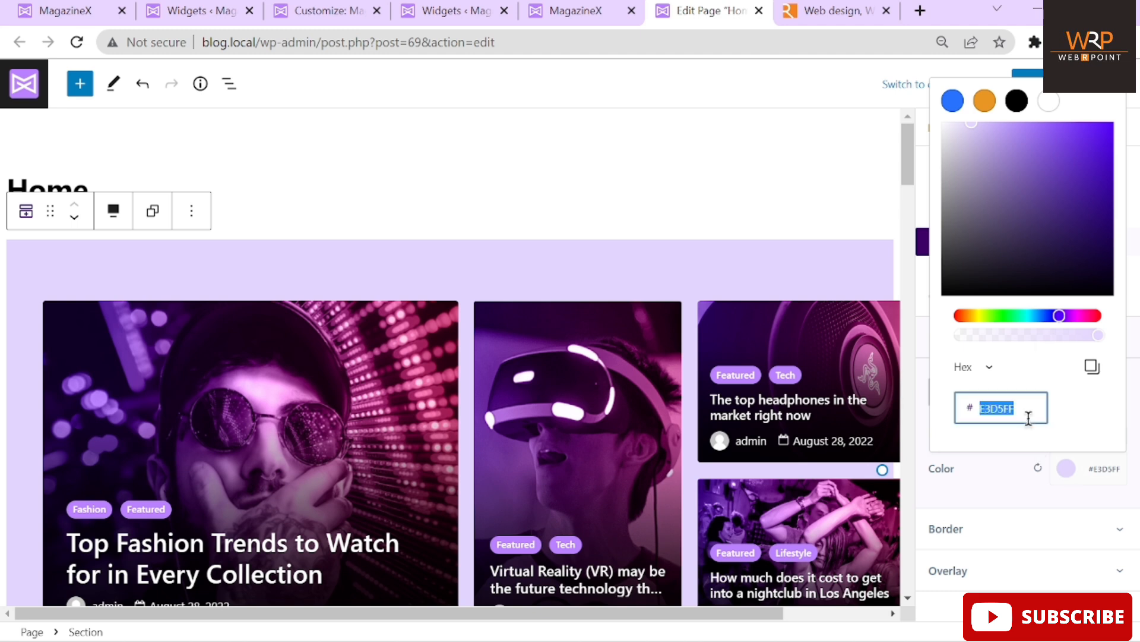
{"action": "left_click_drag", "start_coordinate": [1061, 319], "coordinate": [951, 321]}
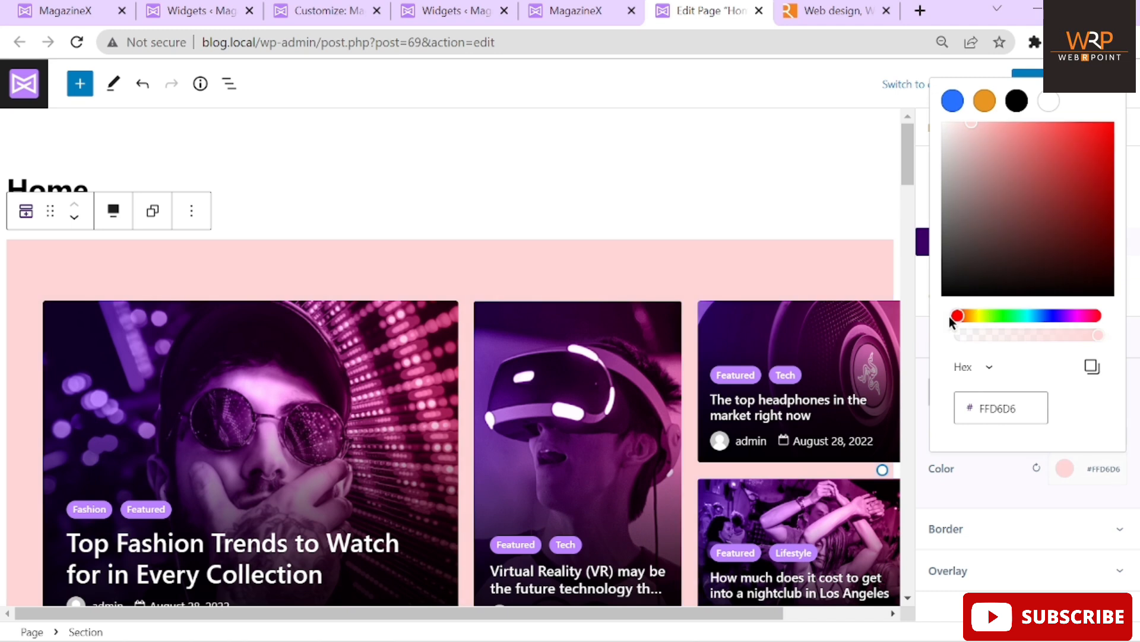
{"action": "left_click", "coordinate": [1072, 183]}
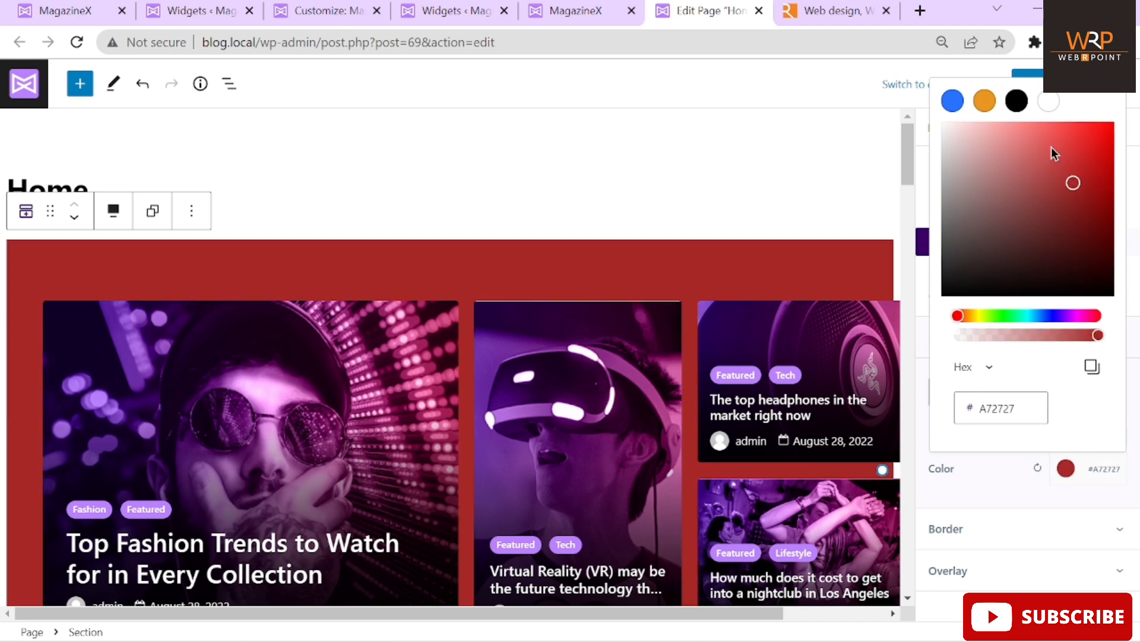
{"action": "left_click", "coordinate": [1051, 147]}
{"action": "left_click", "coordinate": [978, 164]}
{"action": "left_click_drag", "start_coordinate": [978, 164], "coordinate": [1090, 241]}
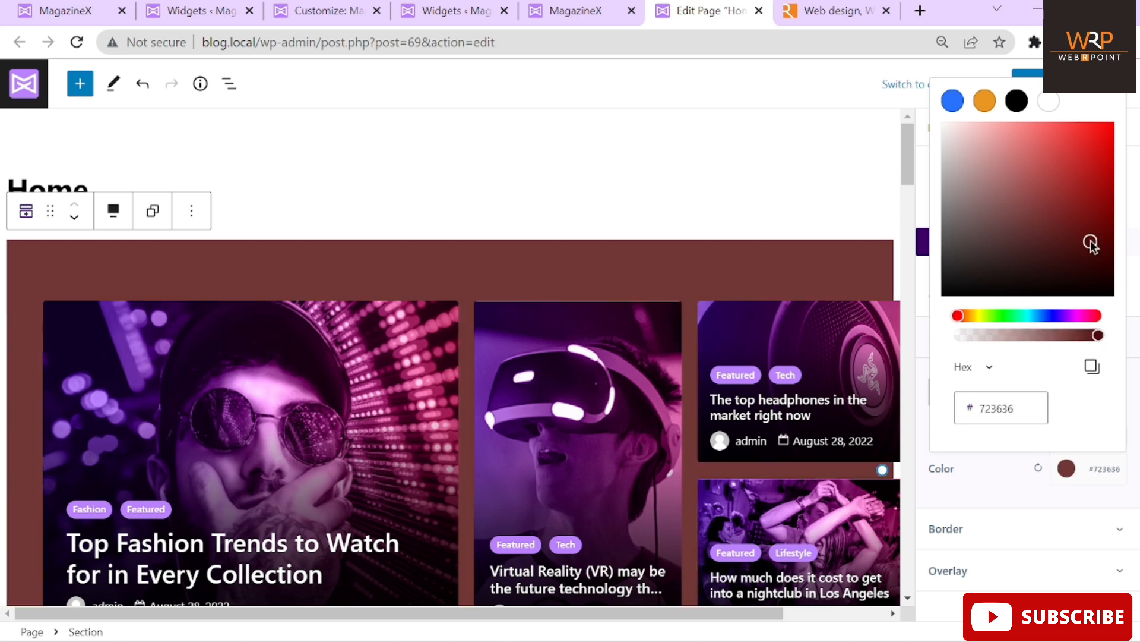
{"action": "left_click", "coordinate": [1036, 415]}
{"action": "double_click", "coordinate": [1036, 409]}
{"action": "key", "text": "ctrl+v"}
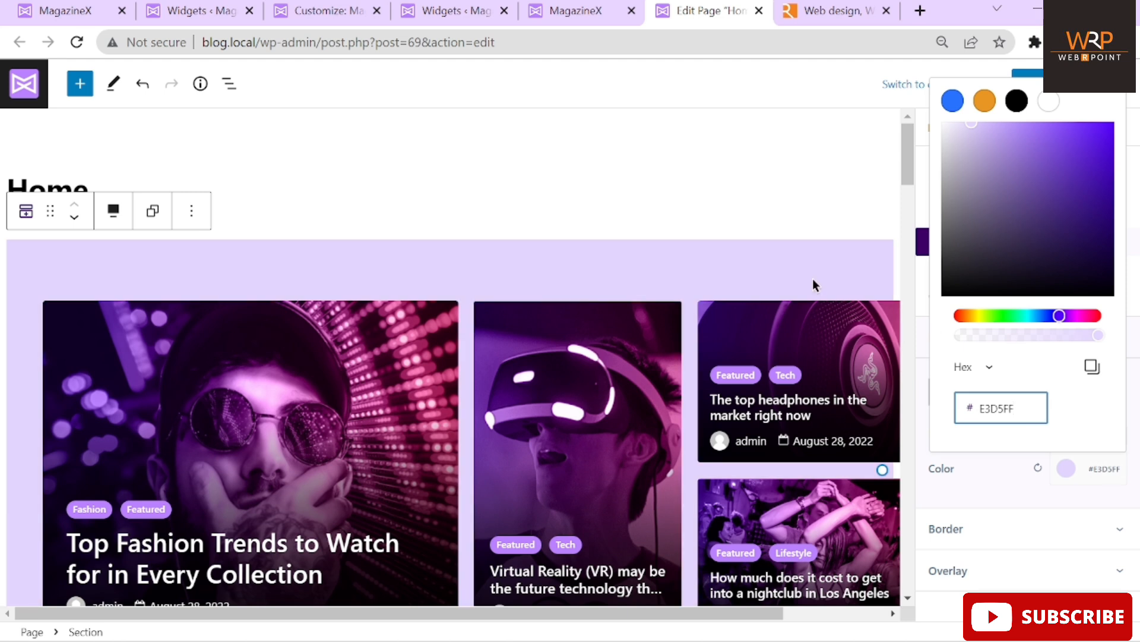
{"action": "left_click", "coordinate": [358, 355]}
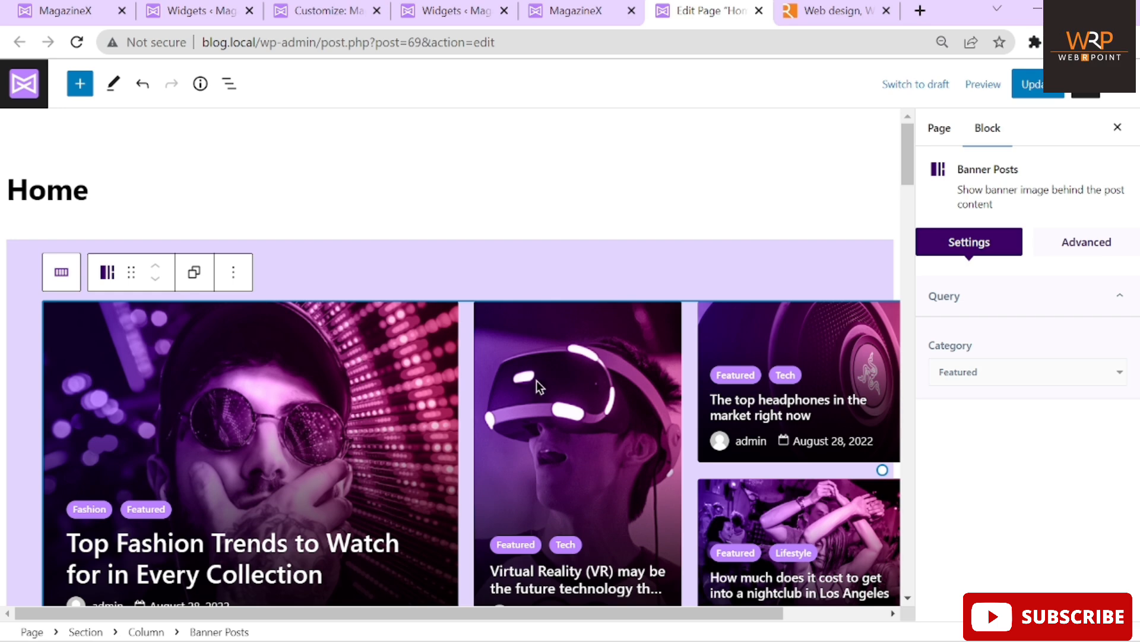
{"action": "scroll", "coordinate": [491, 370], "scroll_direction": "down", "scroll_amount": 2}
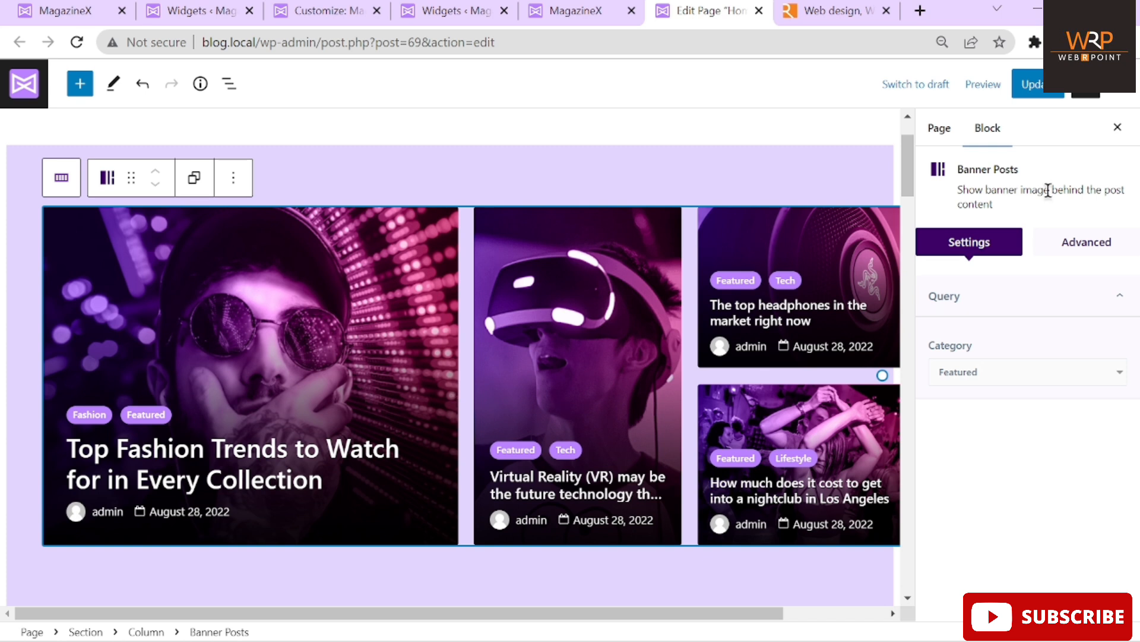
{"action": "left_click", "coordinate": [965, 374]}
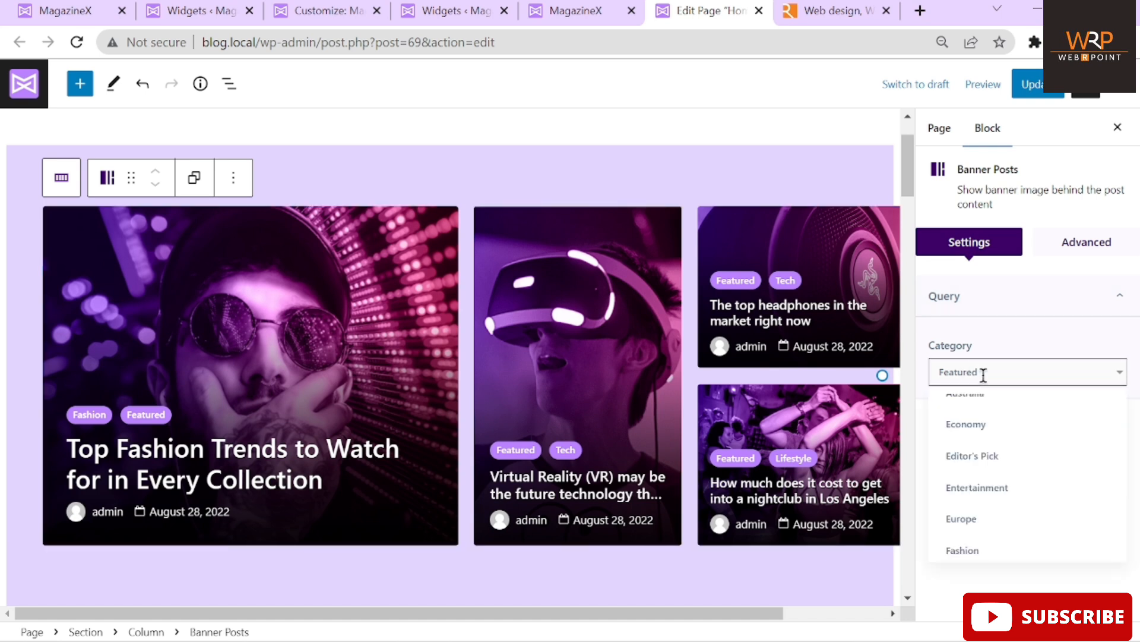
{"action": "left_click", "coordinate": [982, 424]}
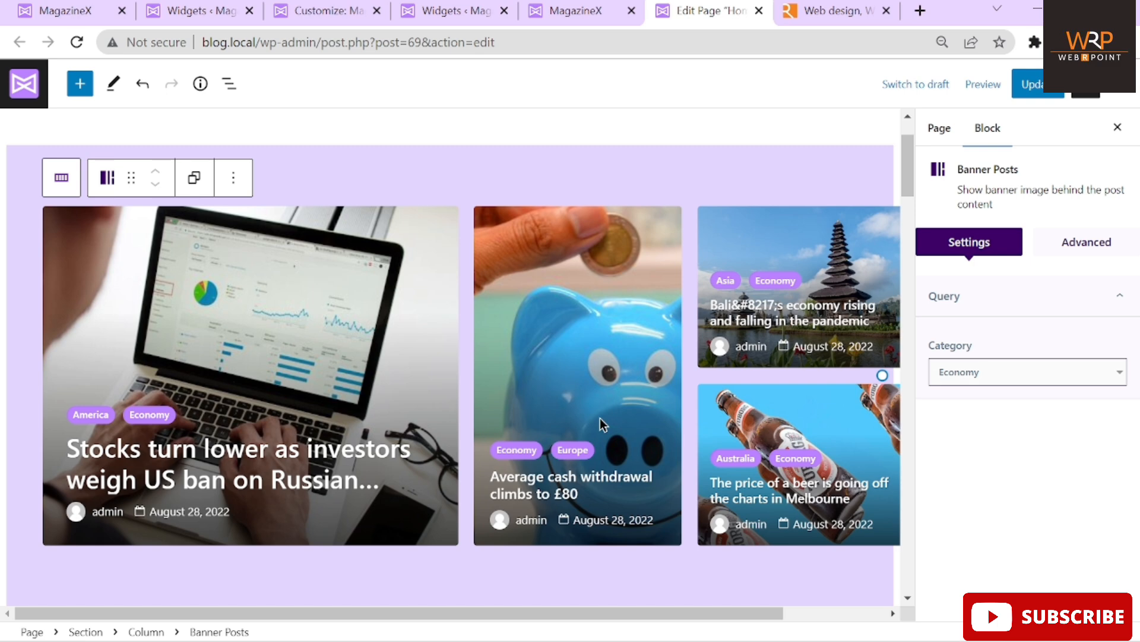
{"action": "left_click", "coordinate": [974, 370]}
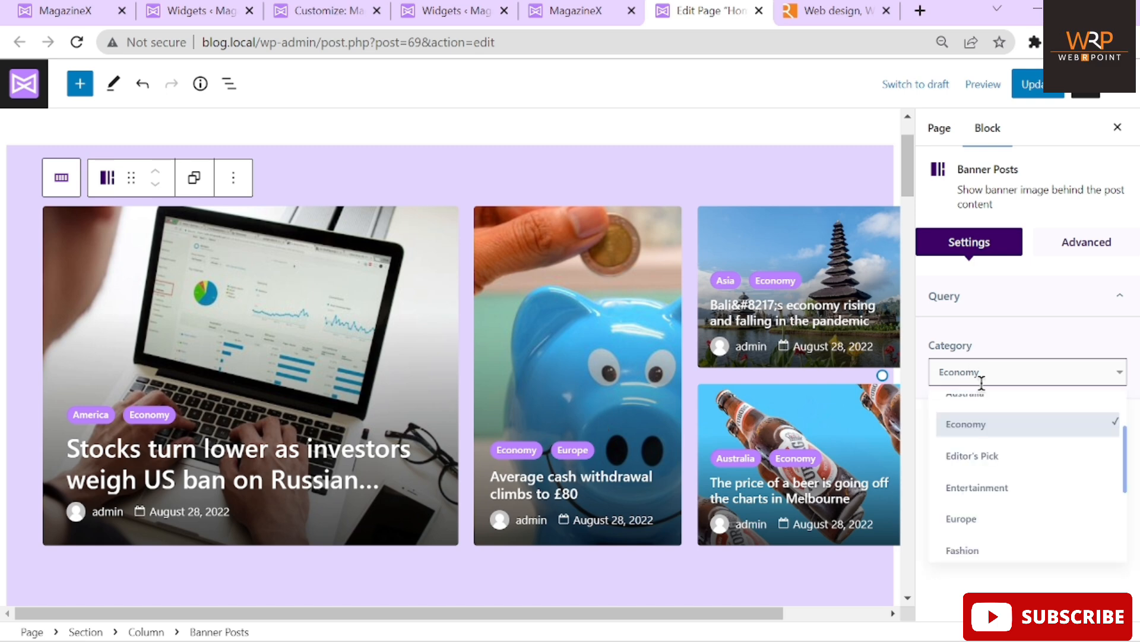
{"action": "left_click", "coordinate": [993, 488]}
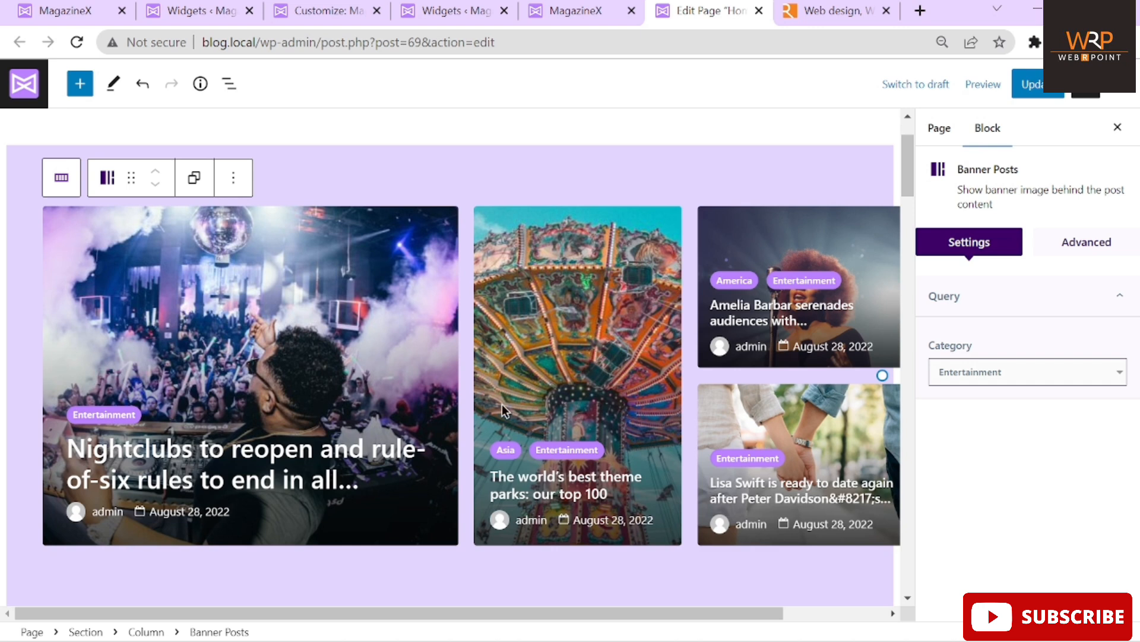
{"action": "left_click", "coordinate": [1088, 252]}
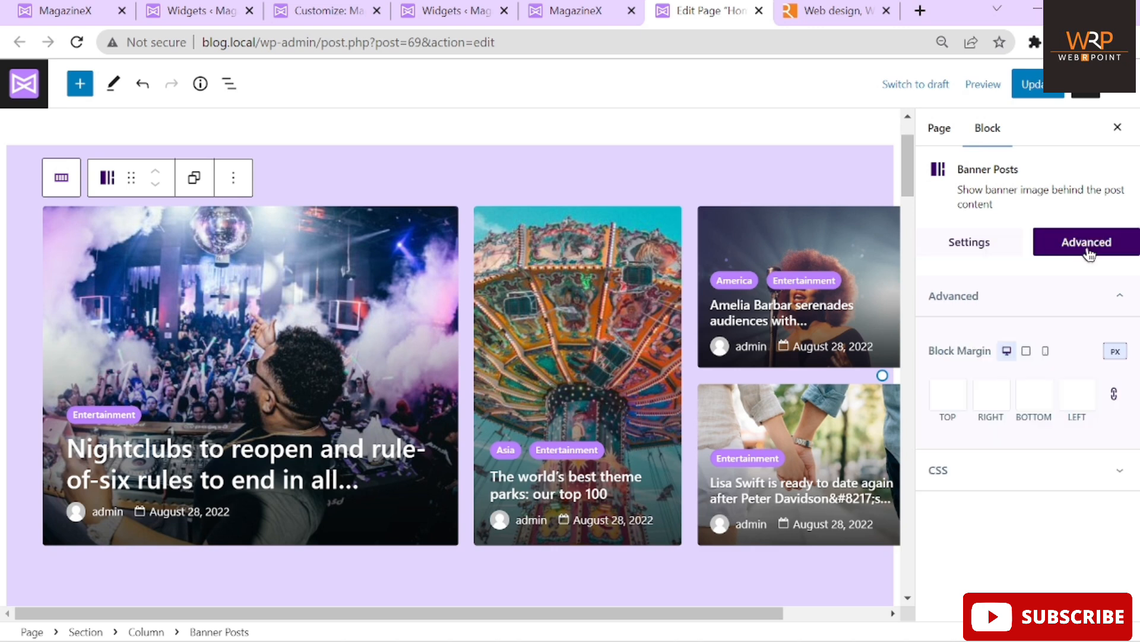
{"action": "left_click", "coordinate": [994, 256]}
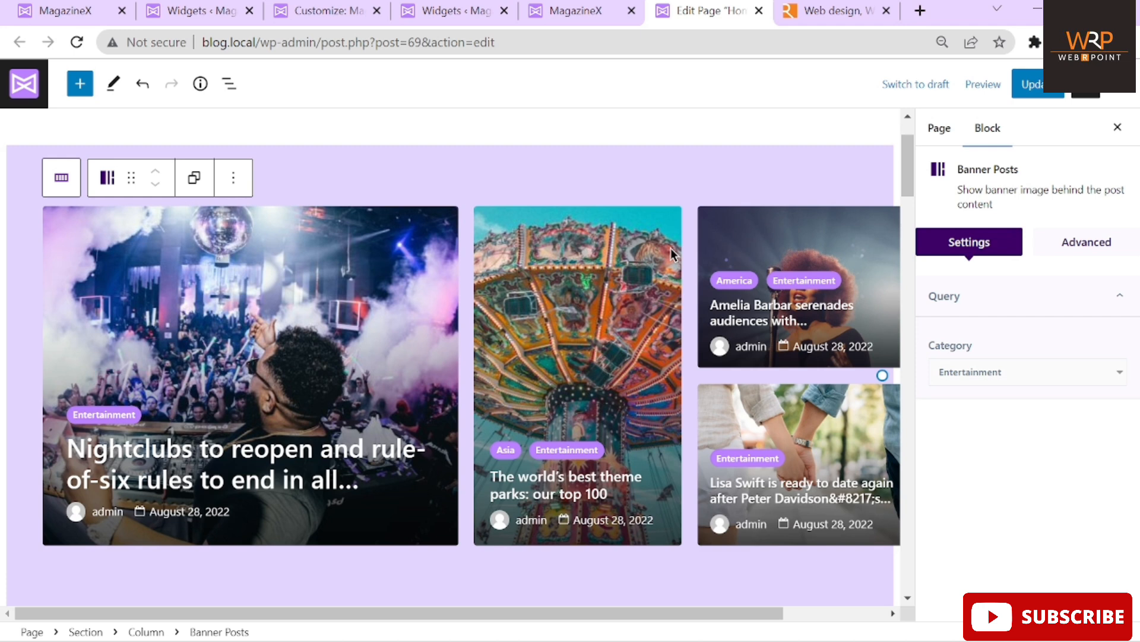
{"action": "left_click", "coordinate": [999, 373]}
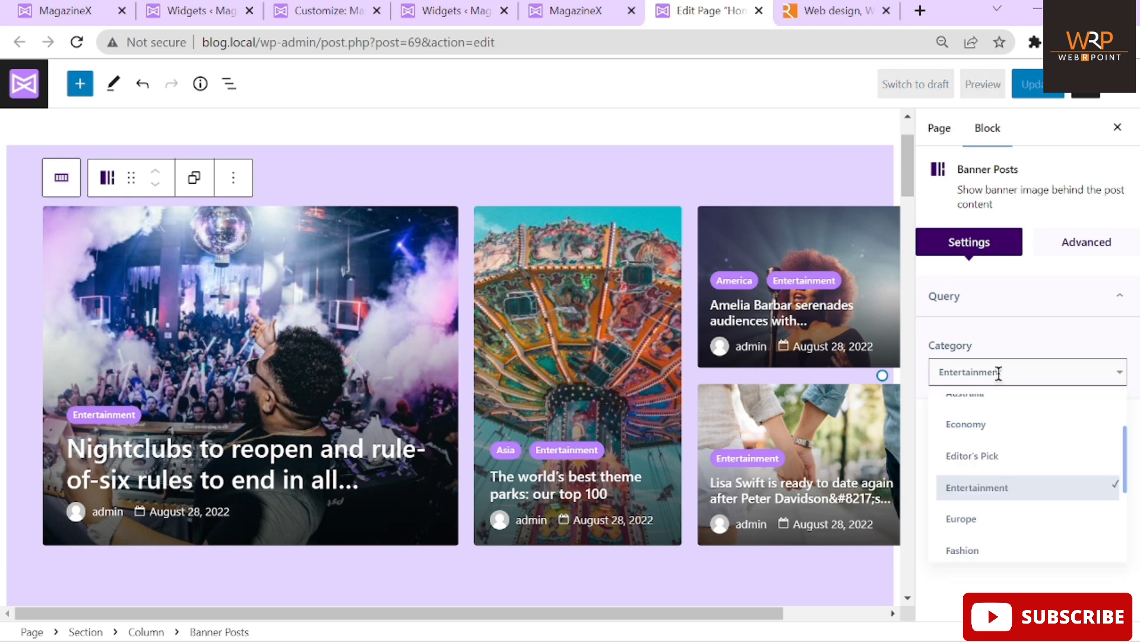
{"action": "scroll", "coordinate": [1003, 433], "scroll_direction": "up", "scroll_amount": 3}
{"action": "scroll", "coordinate": [1003, 438], "scroll_direction": "down", "scroll_amount": 3}
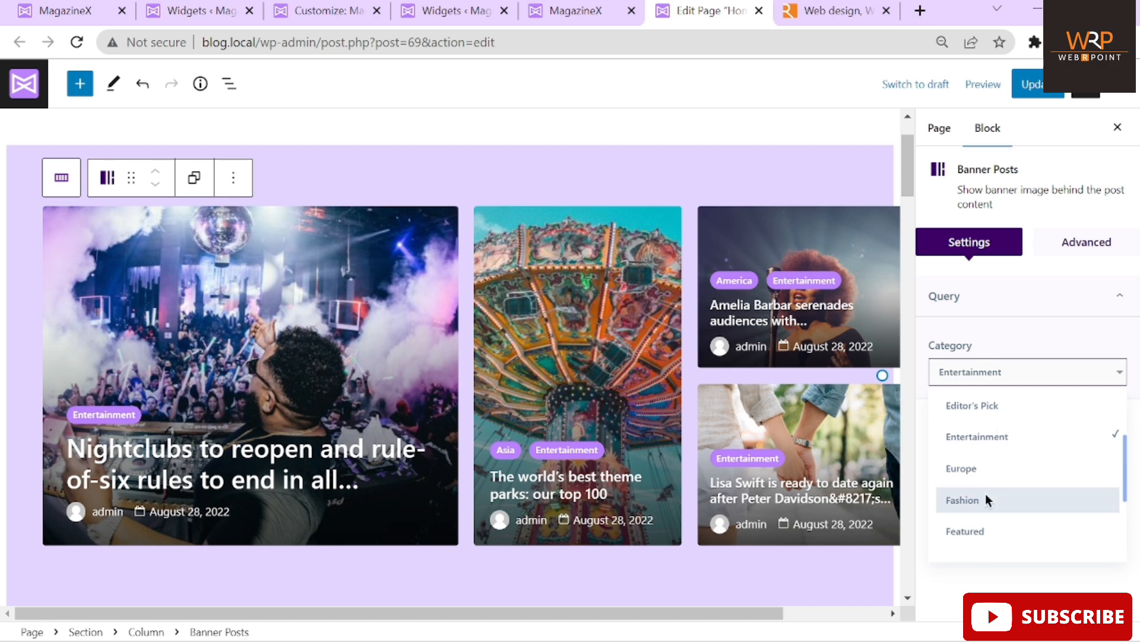
{"action": "scroll", "coordinate": [987, 498], "scroll_direction": "down", "scroll_amount": 1}
{"action": "left_click", "coordinate": [962, 470]}
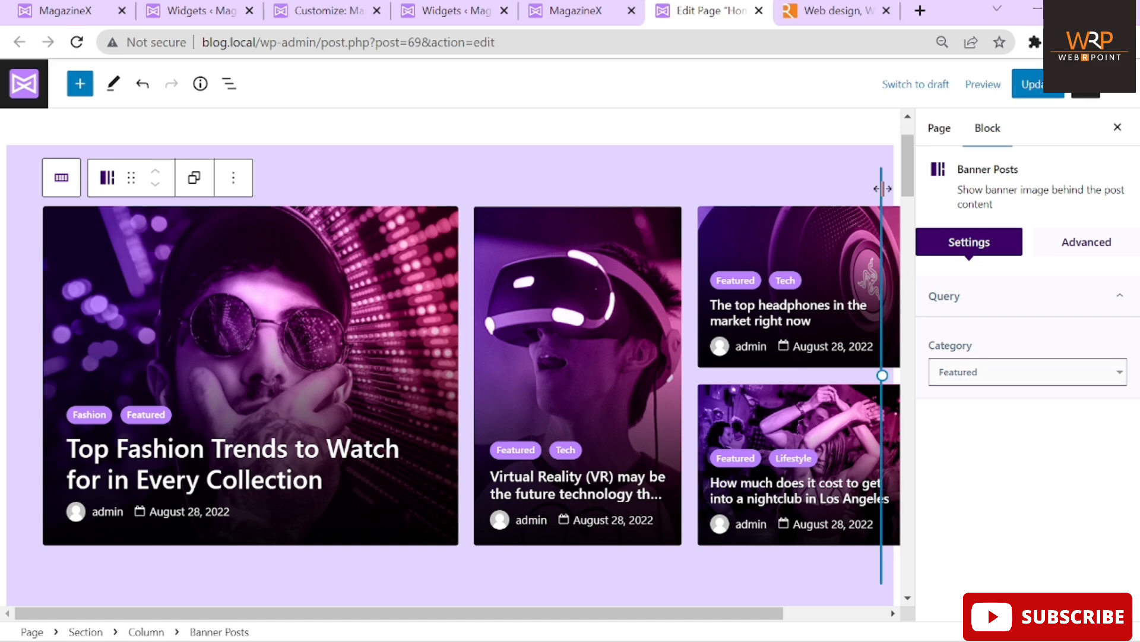
{"action": "left_click", "coordinate": [907, 176]}
{"action": "left_click_drag", "start_coordinate": [907, 176], "coordinate": [907, 232]}
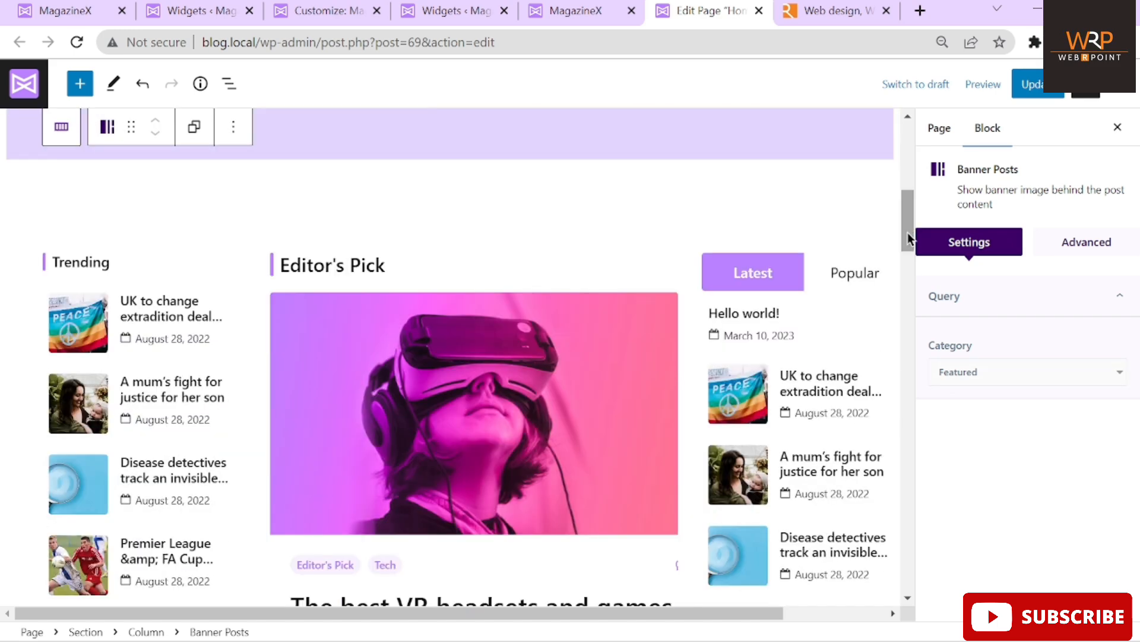
Switch the Trending Post List block's category to Politics
{"action": "left_click", "coordinate": [138, 268]}
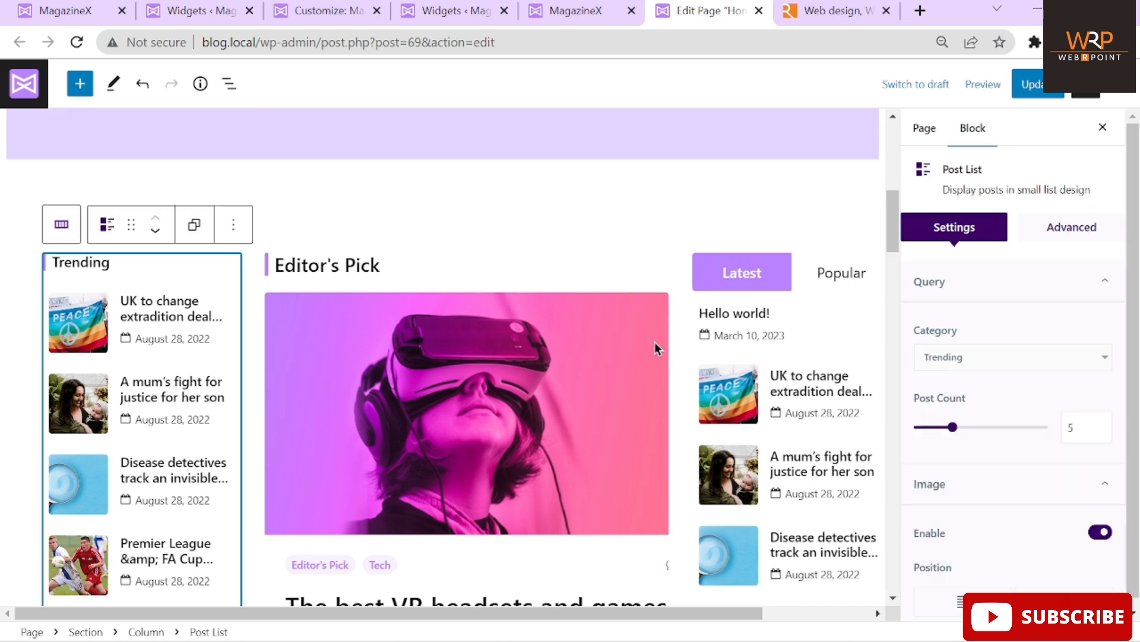
{"action": "right_click", "coordinate": [1012, 316]}
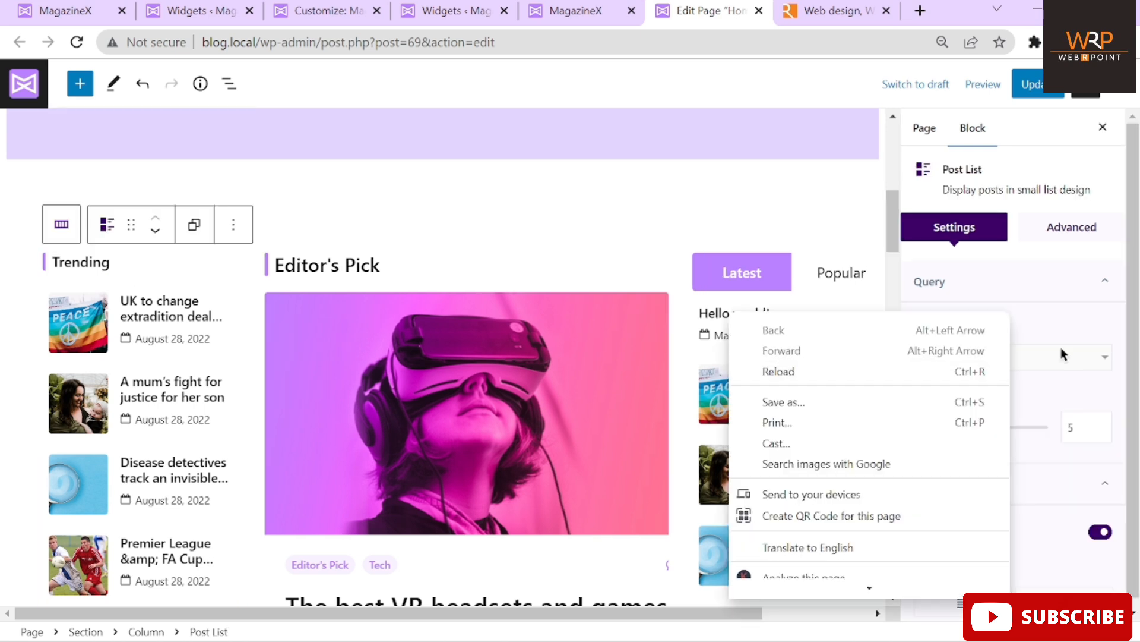
{"action": "left_click", "coordinate": [1013, 356]}
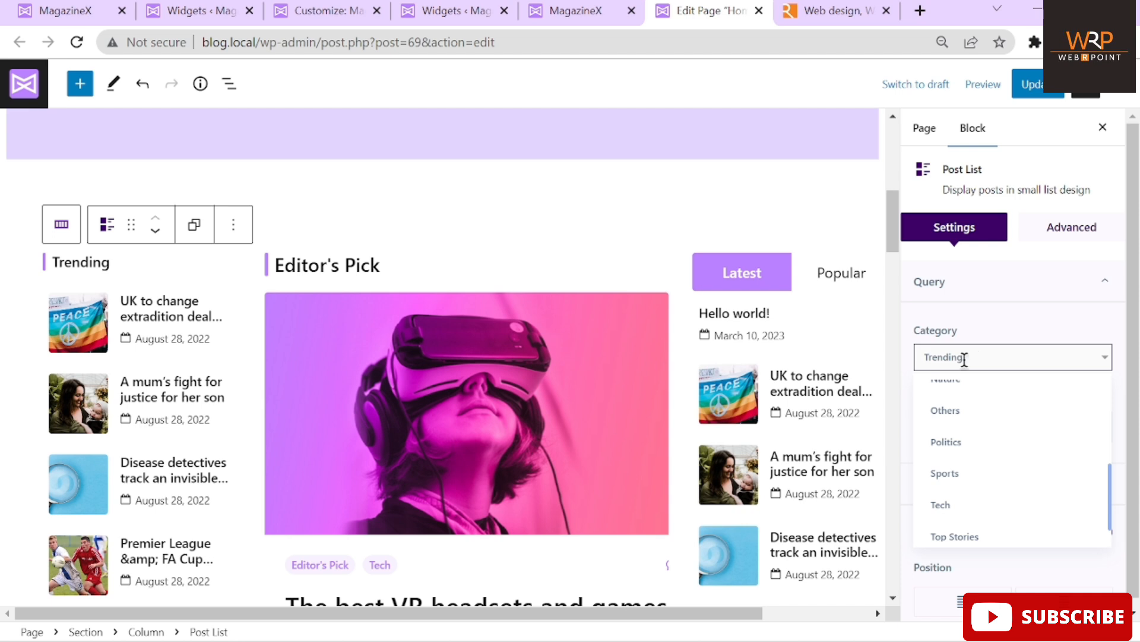
{"action": "left_click", "coordinate": [954, 449]}
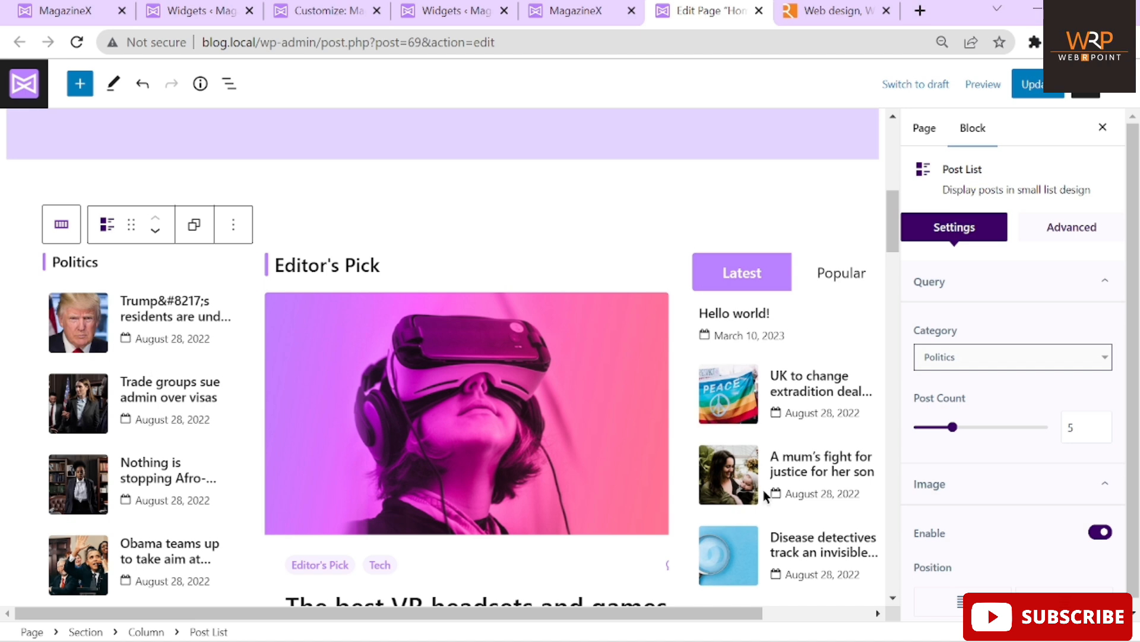
Toggle the post list's thumbnails off and back on, and clear its post count
{"action": "scroll", "coordinate": [1003, 454], "scroll_direction": "down", "scroll_amount": 1}
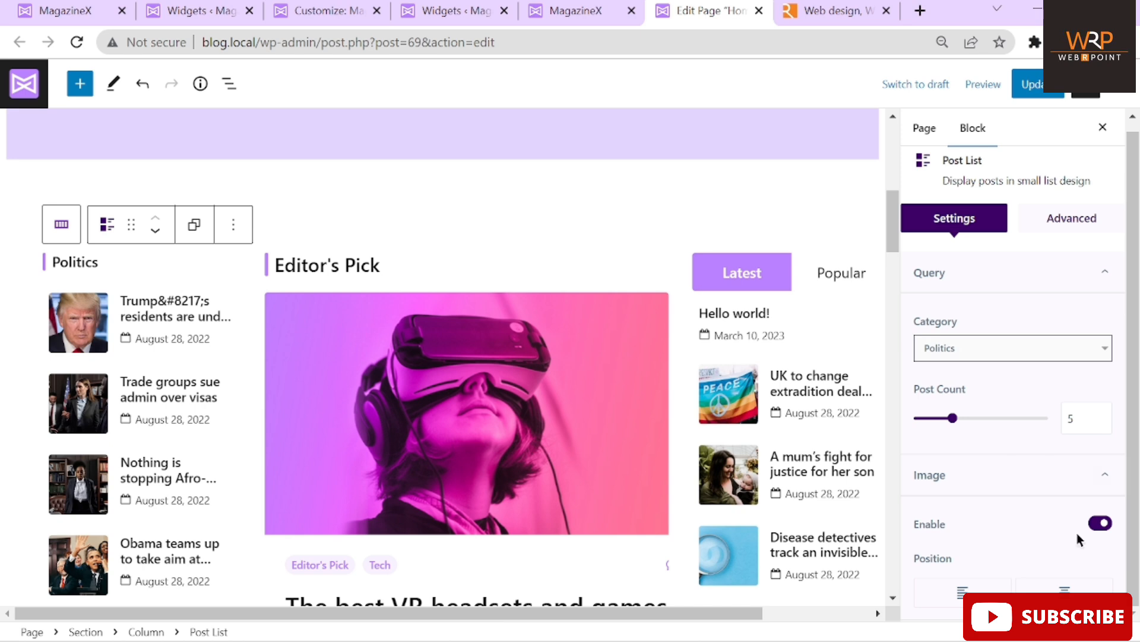
{"action": "left_click", "coordinate": [1101, 530]}
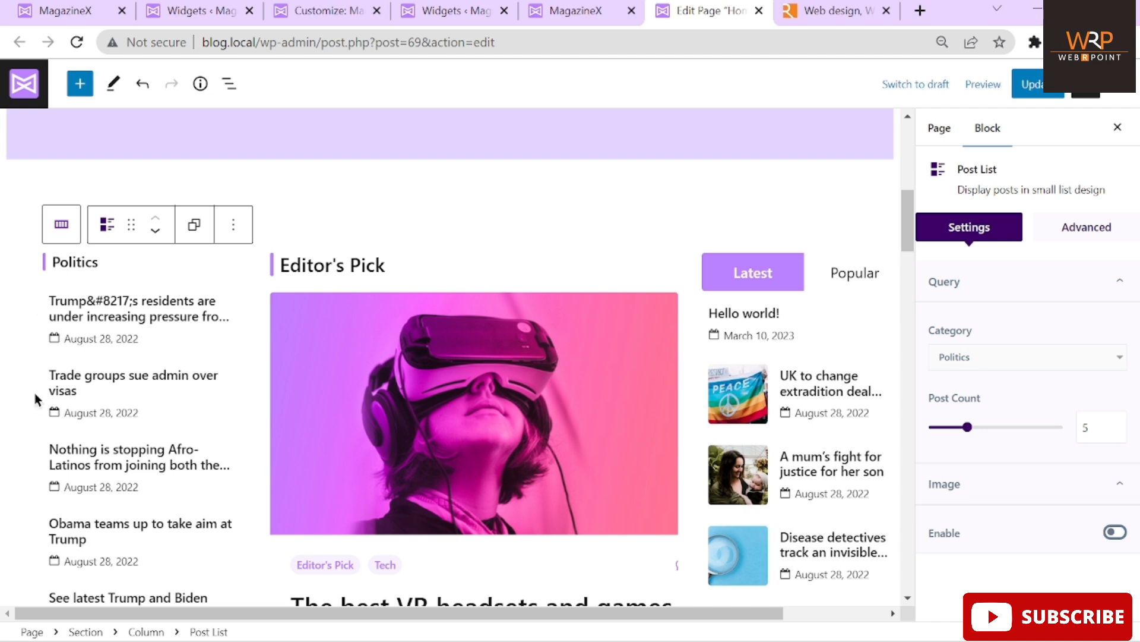
{"action": "left_click", "coordinate": [1117, 533]}
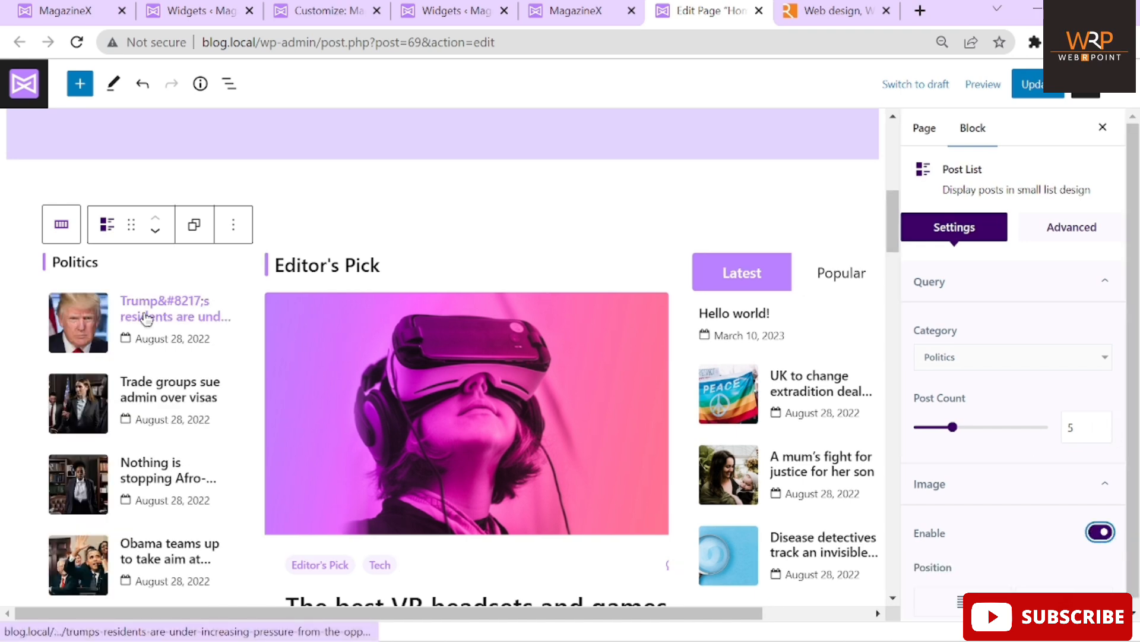
{"action": "scroll", "coordinate": [145, 386], "scroll_direction": "down", "scroll_amount": 1}
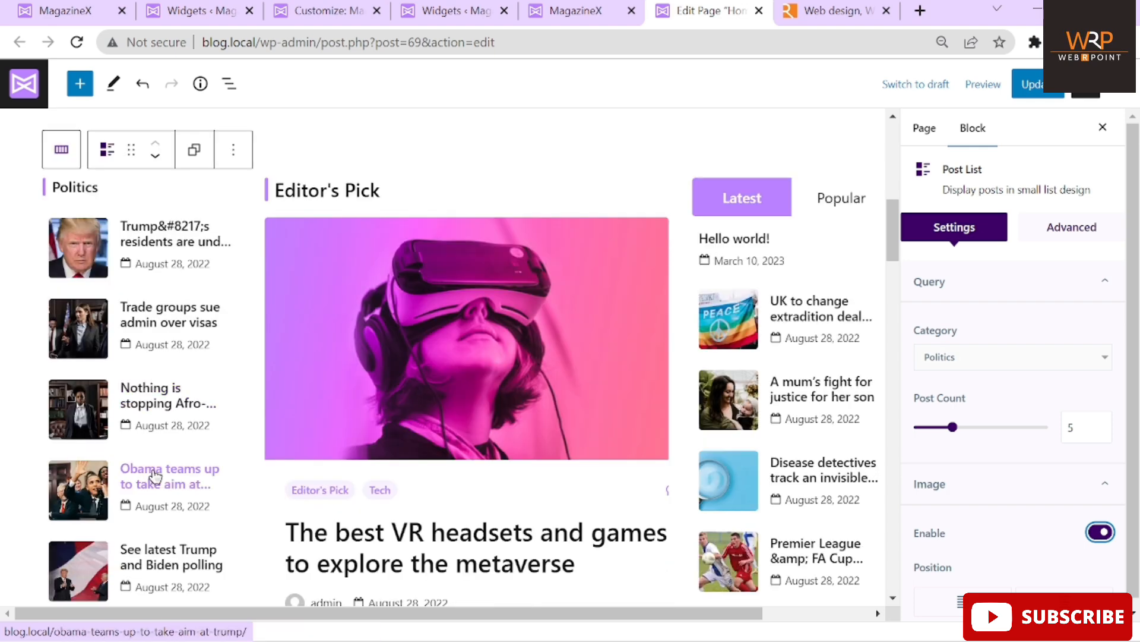
{"action": "scroll", "coordinate": [156, 475], "scroll_direction": "down", "scroll_amount": 1}
{"action": "left_click", "coordinate": [1081, 427]}
{"action": "key", "text": "BackSpace"}
Enter 3 as the Politics post count and set the Editor's Pick Featured Posts count to 5
{"action": "type", "text": "3"}
{"action": "left_click", "coordinate": [342, 390]}
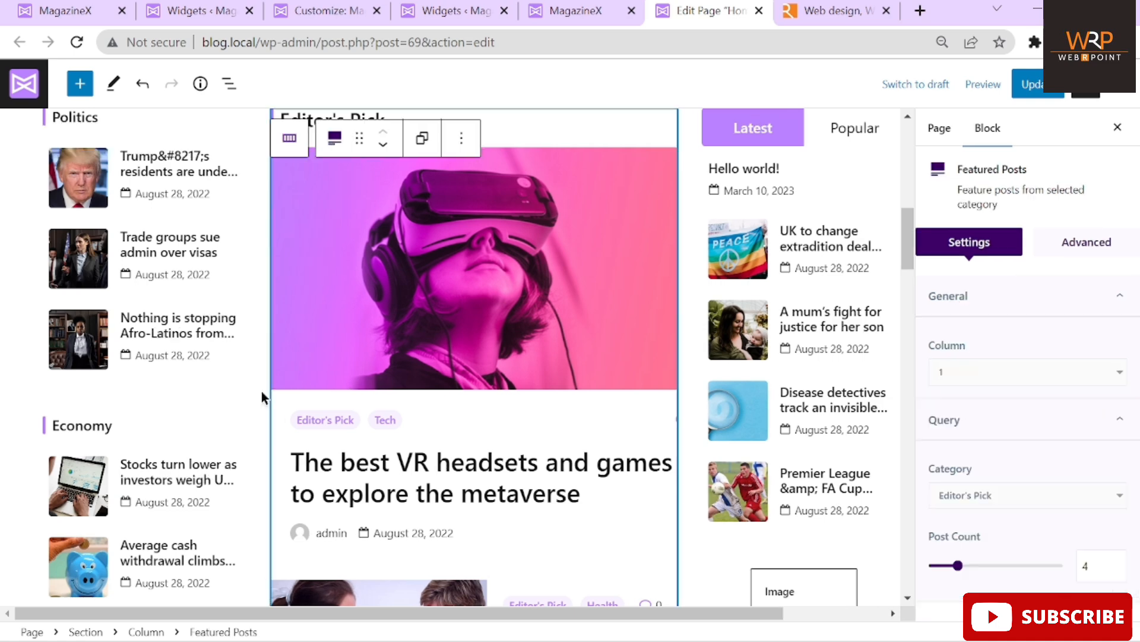
{"action": "scroll", "coordinate": [234, 388], "scroll_direction": "up", "scroll_amount": 2}
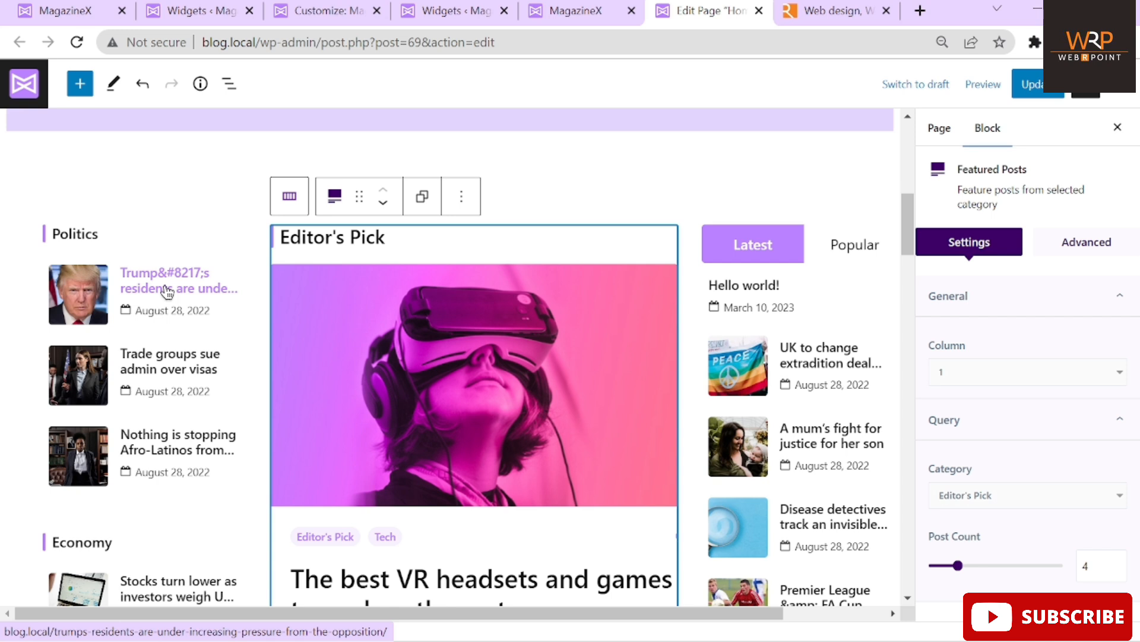
{"action": "left_click", "coordinate": [1096, 564]}
{"action": "key", "text": "BackSpace"}
{"action": "type", "text": "5"}
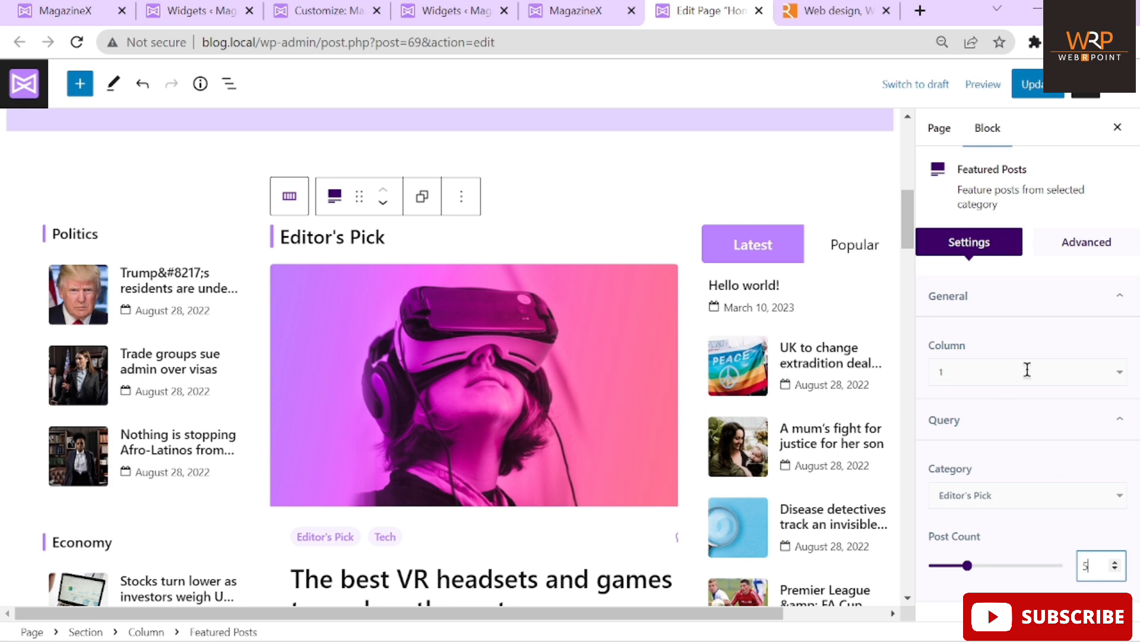
Review the featured block's CSS class options, then set its category to America
{"action": "left_click", "coordinate": [1109, 248]}
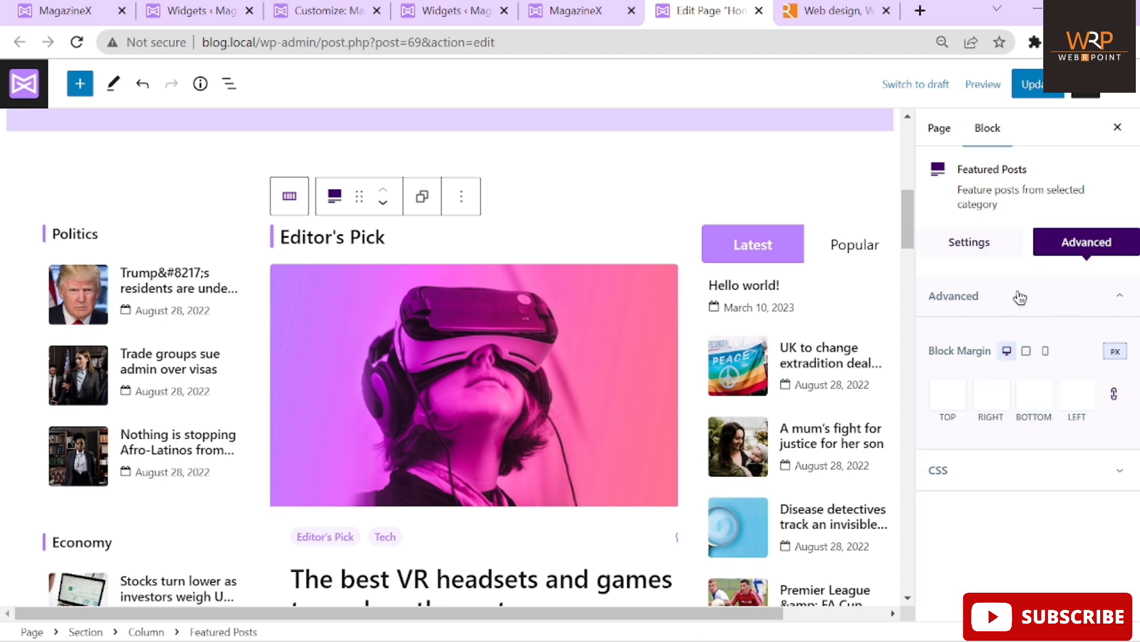
{"action": "left_click", "coordinate": [1040, 471]}
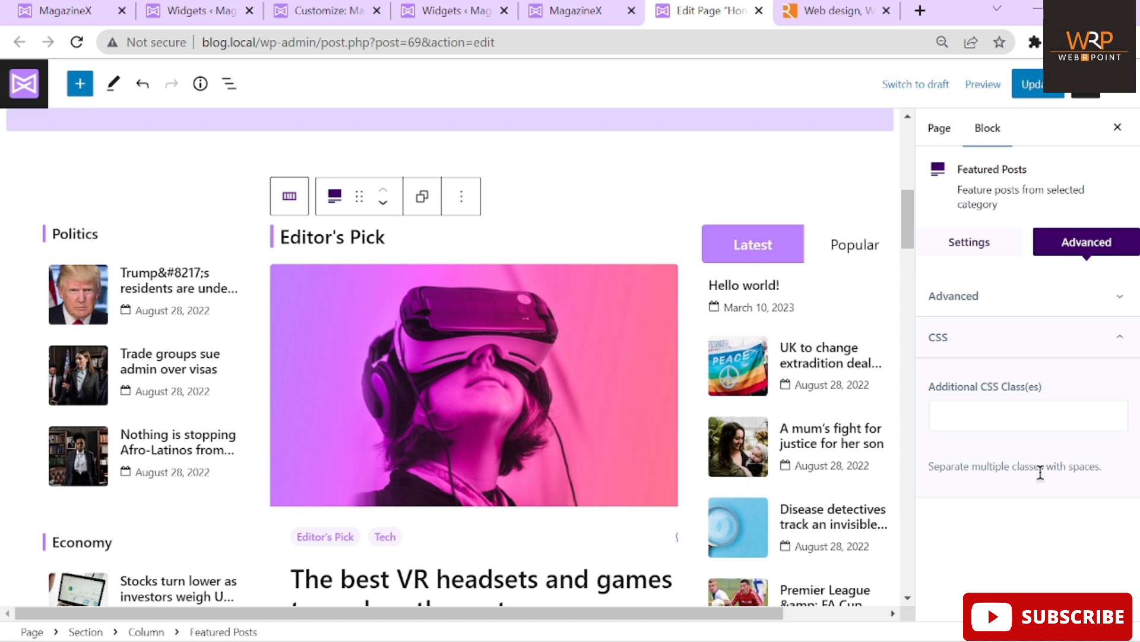
{"action": "left_click", "coordinate": [983, 249]}
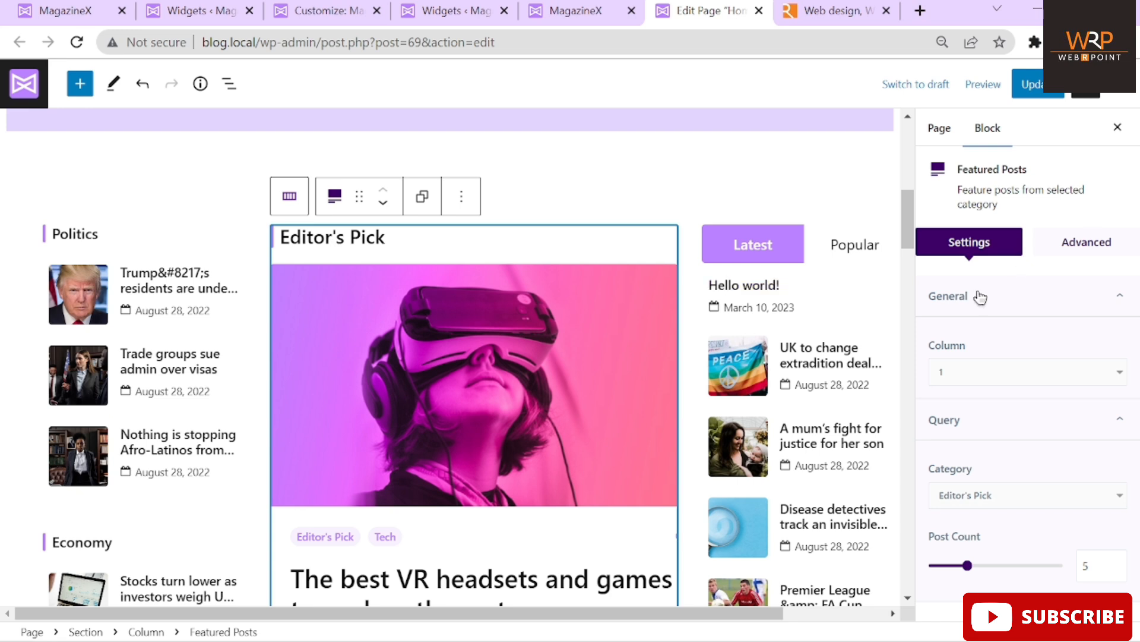
{"action": "left_click", "coordinate": [981, 502]}
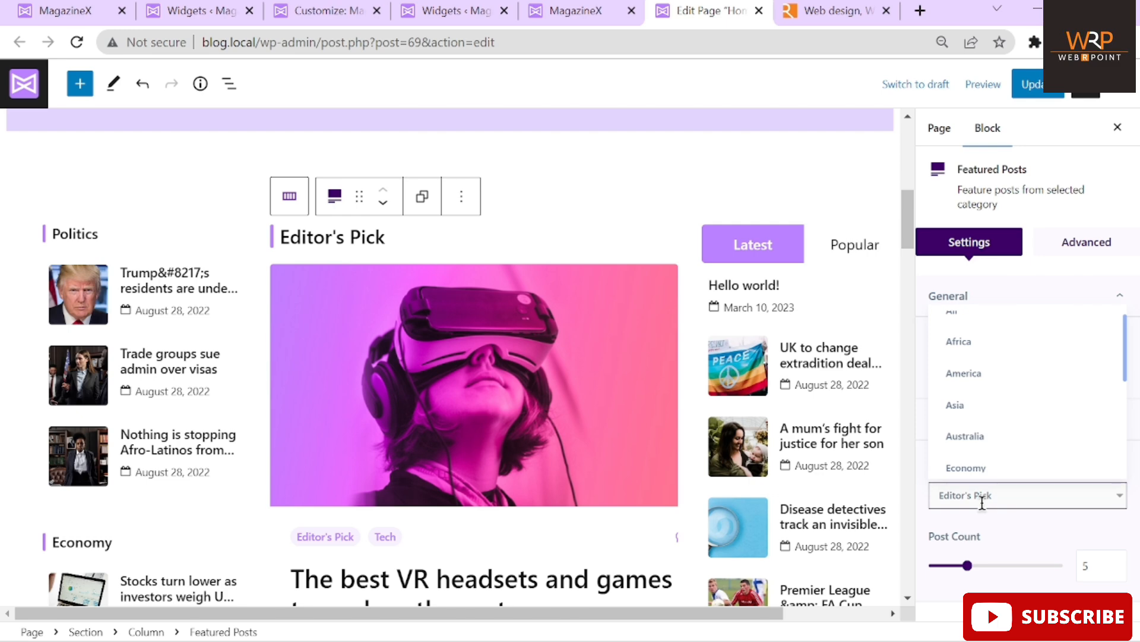
{"action": "left_click", "coordinate": [969, 373]}
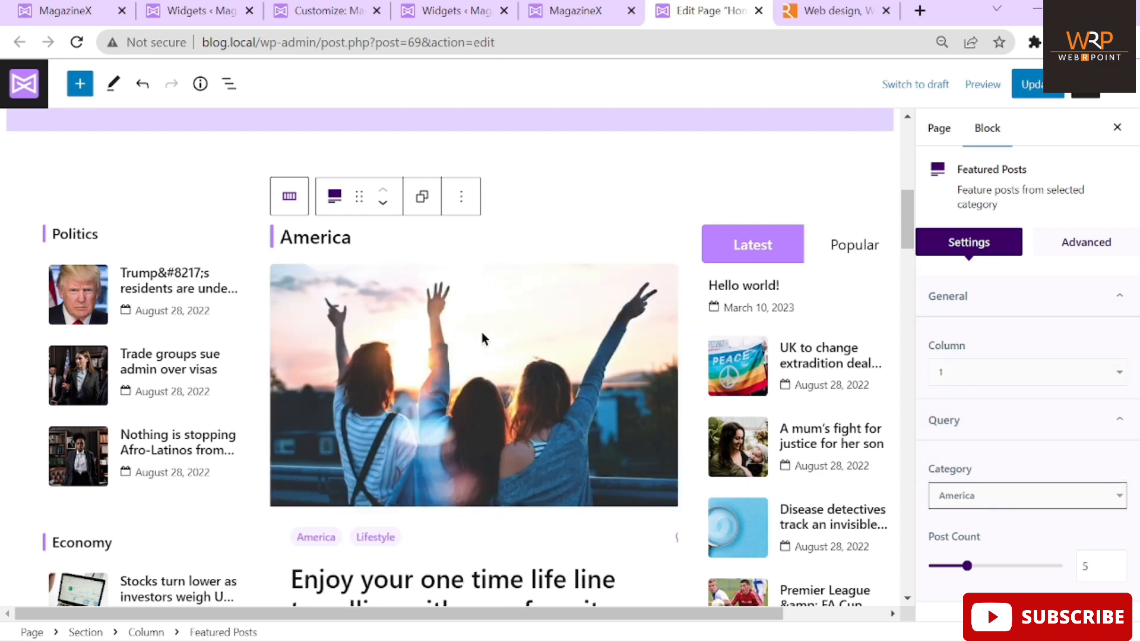
Open the admin list of all posts from the Widgets page
{"action": "scroll", "coordinate": [482, 331], "scroll_direction": "down", "scroll_amount": 2}
{"action": "scroll", "coordinate": [512, 322], "scroll_direction": "up", "scroll_amount": 1}
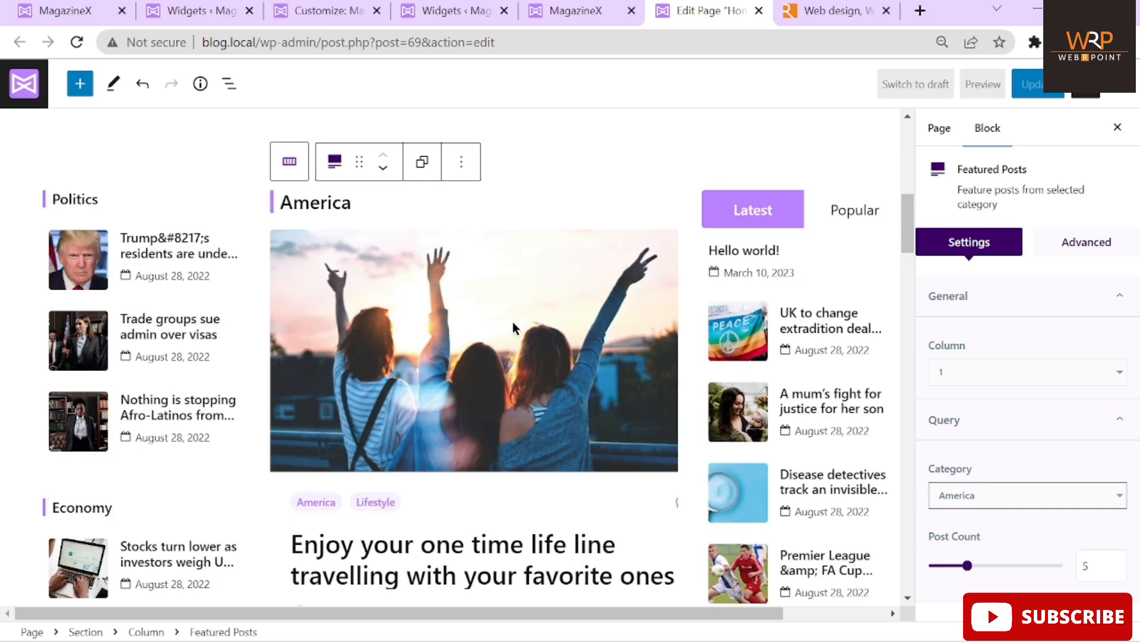
{"action": "scroll", "coordinate": [512, 322], "scroll_direction": "up", "scroll_amount": 1}
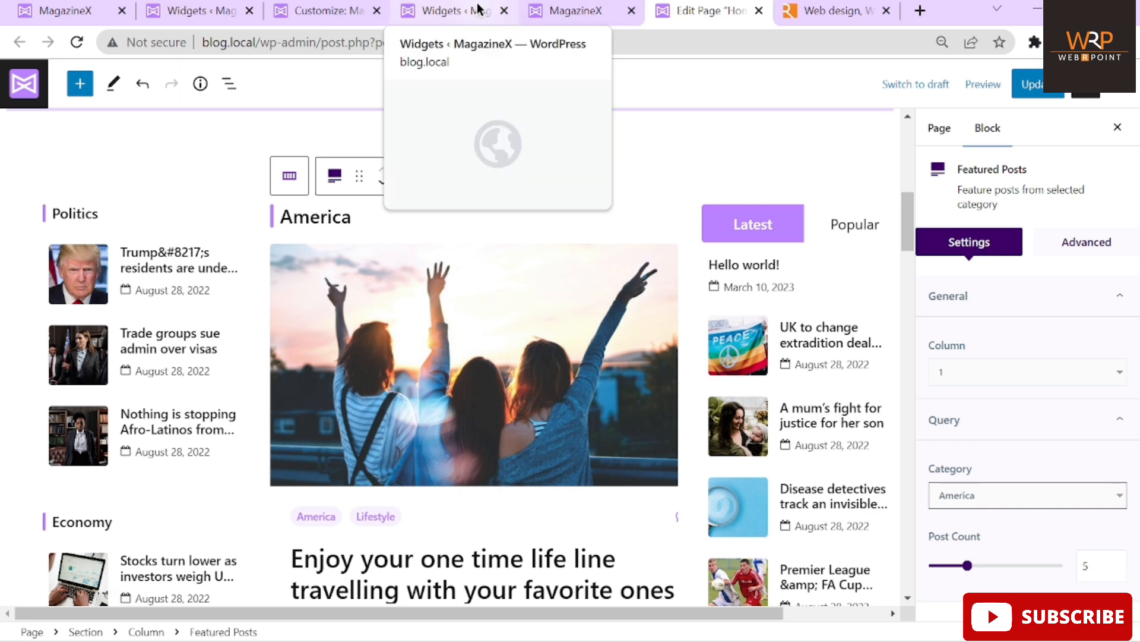
{"action": "left_click", "coordinate": [452, 11]}
{"action": "left_click", "coordinate": [37, 152]}
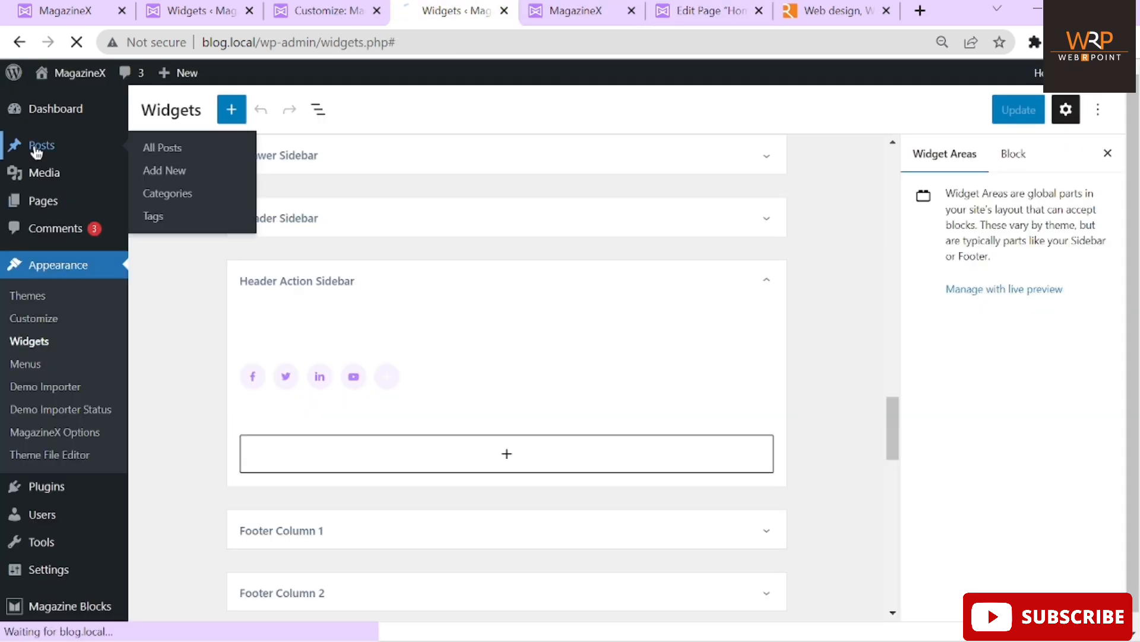
Open the UK extradition post in a new tab
{"action": "scroll", "coordinate": [334, 254], "scroll_direction": "down", "scroll_amount": 4}
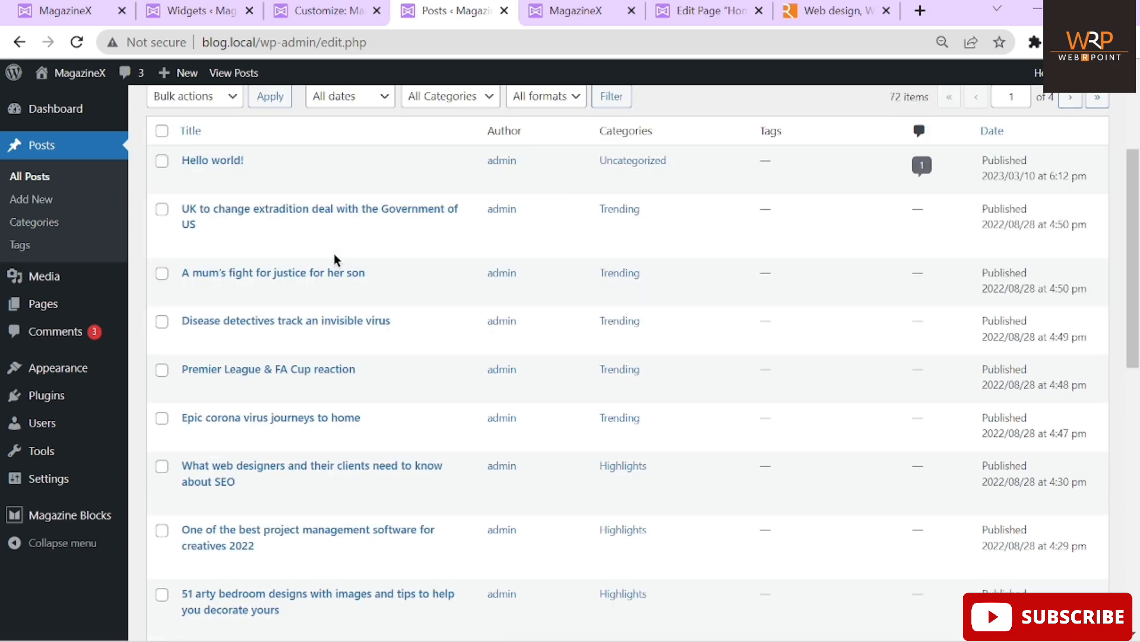
{"action": "mouse_move", "coordinate": [230, 185]}
{"action": "right_click", "coordinate": [305, 220]}
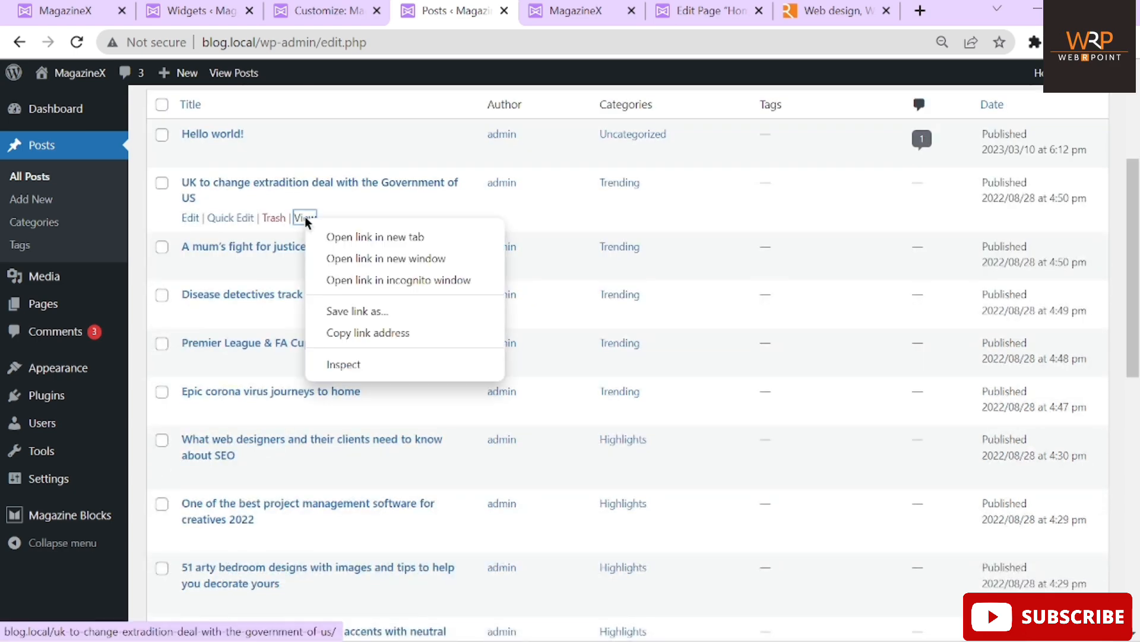
{"action": "left_click", "coordinate": [325, 233]}
{"action": "left_click", "coordinate": [507, 12]}
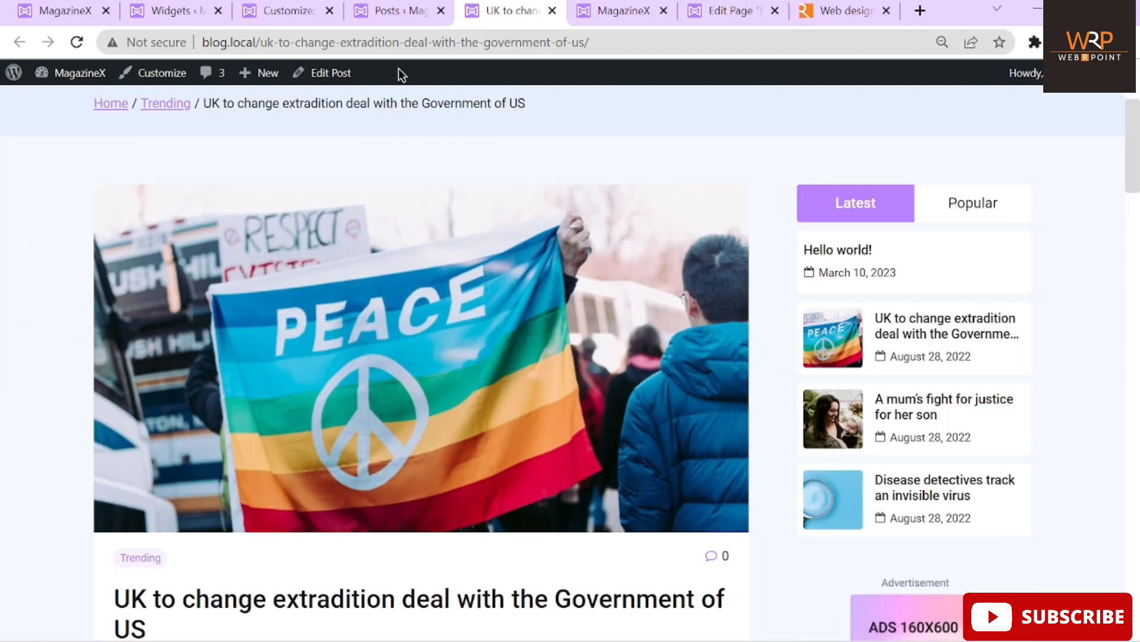
Reveal the extradition post's PEACE flag featured image in the editor, then view the home page
{"action": "left_click", "coordinate": [320, 77]}
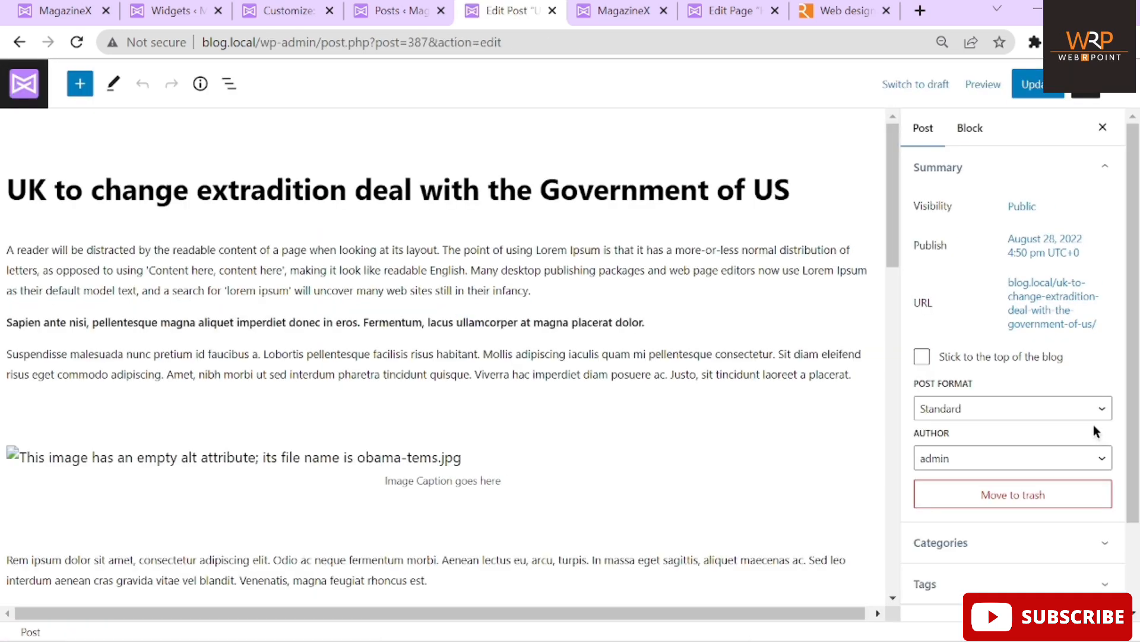
{"action": "scroll", "coordinate": [1093, 424], "scroll_direction": "down", "scroll_amount": 2}
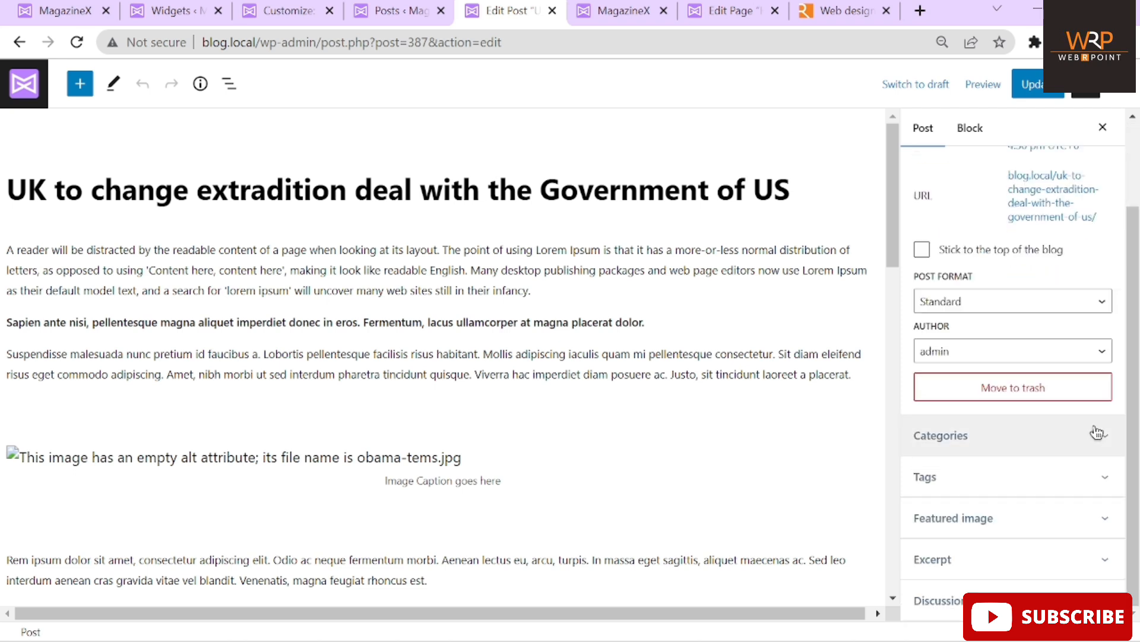
{"action": "left_click", "coordinate": [997, 528]}
{"action": "scroll", "coordinate": [1039, 517], "scroll_direction": "down", "scroll_amount": 3}
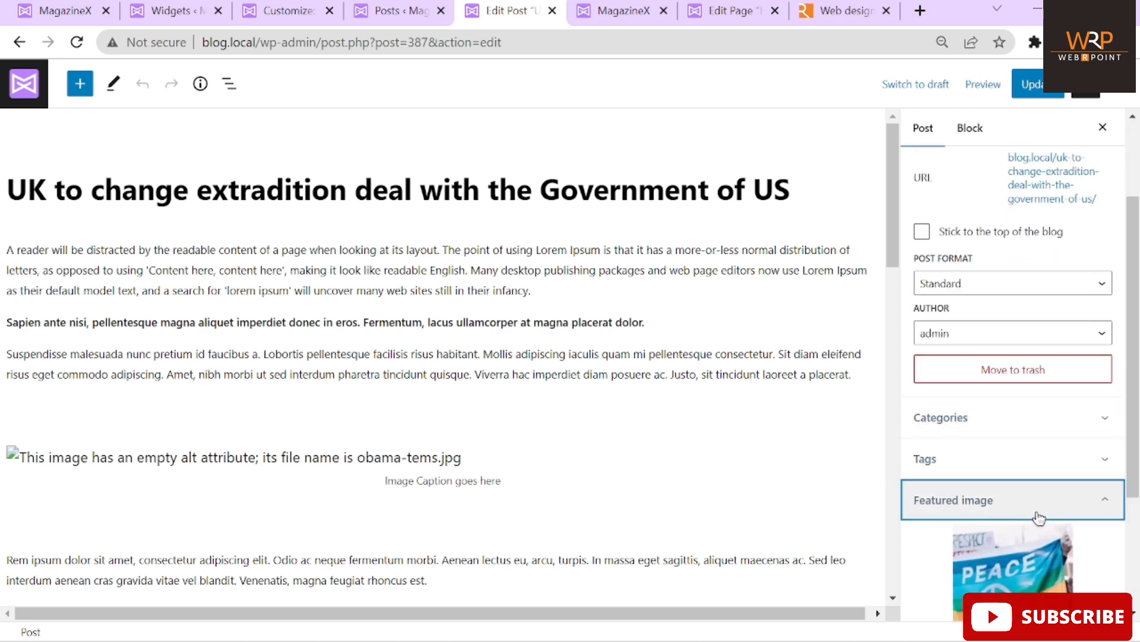
{"action": "left_click", "coordinate": [601, 13]}
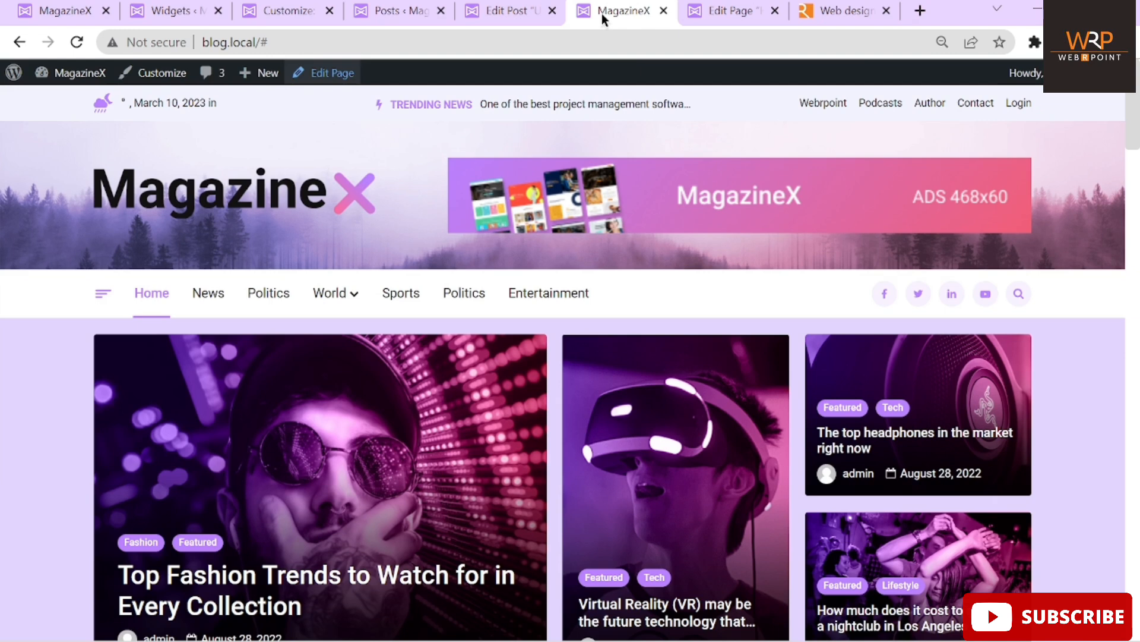
In the Home page editor, preview the Tab Post block's Popular and Latest tabs
{"action": "left_click", "coordinate": [717, 8]}
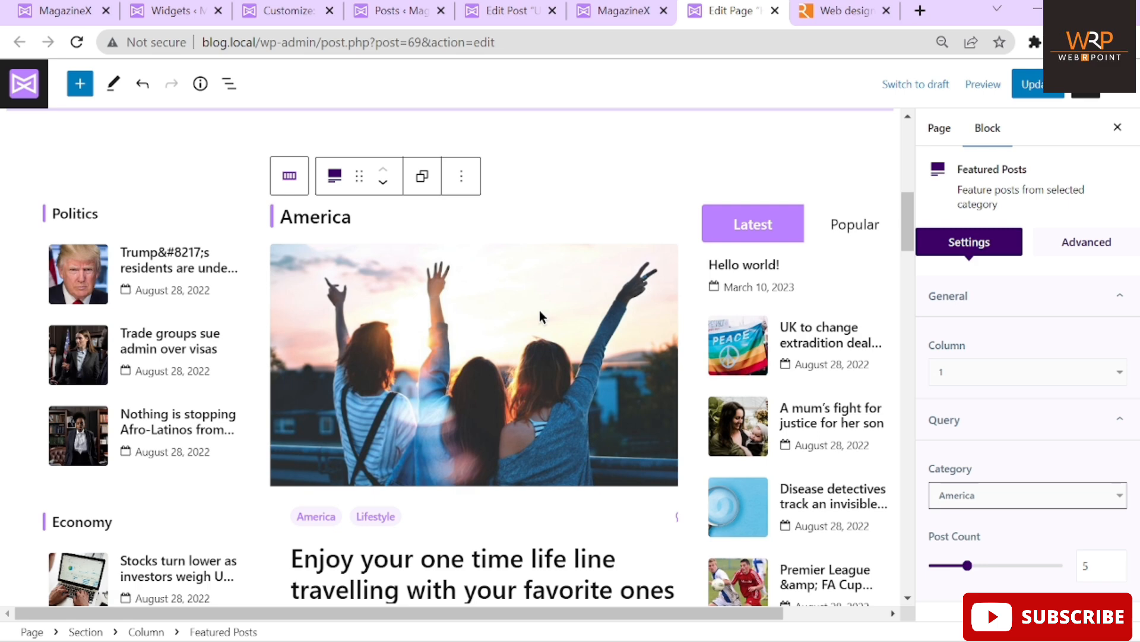
{"action": "scroll", "coordinate": [539, 310], "scroll_direction": "down", "scroll_amount": 5}
{"action": "scroll", "coordinate": [793, 292], "scroll_direction": "up", "scroll_amount": 6}
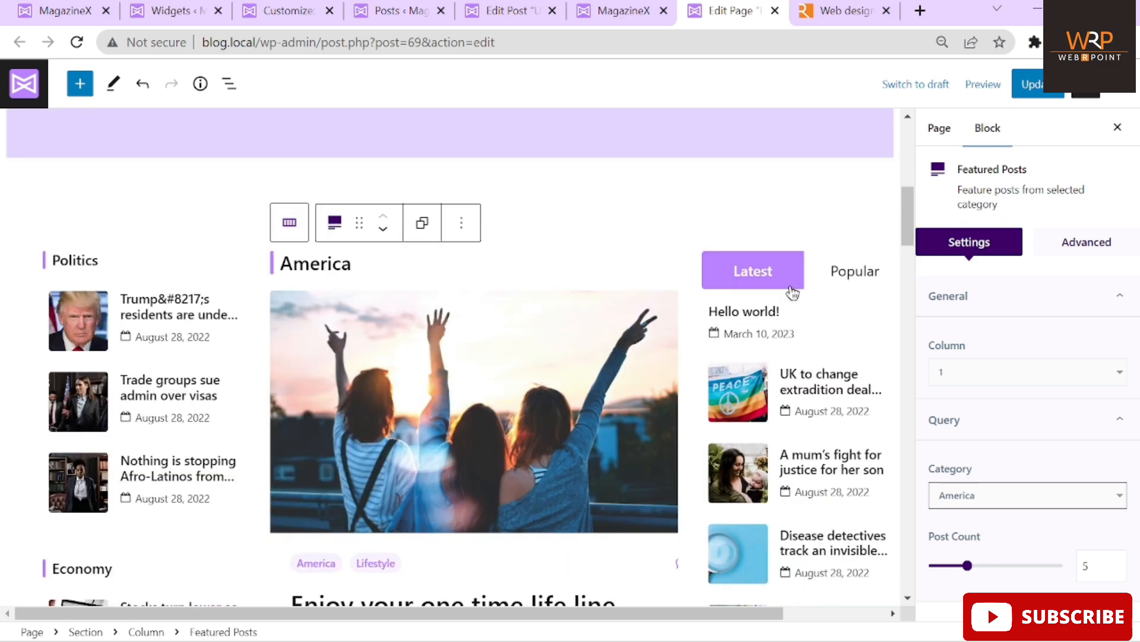
{"action": "left_click", "coordinate": [854, 278]}
{"action": "left_click", "coordinate": [760, 277]}
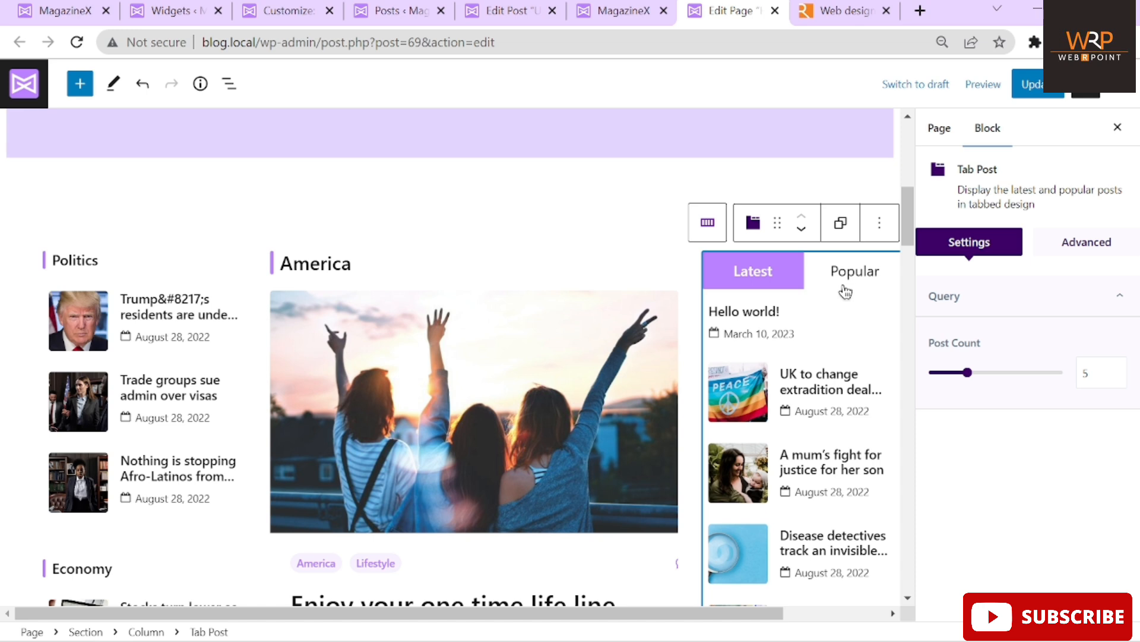
{"action": "left_click", "coordinate": [845, 290]}
{"action": "left_click", "coordinate": [775, 283]}
Review the Tab Post block's Advanced spacing and CSS options, then select the Economy Post List
{"action": "left_click", "coordinate": [1082, 243]}
{"action": "left_click", "coordinate": [969, 244]}
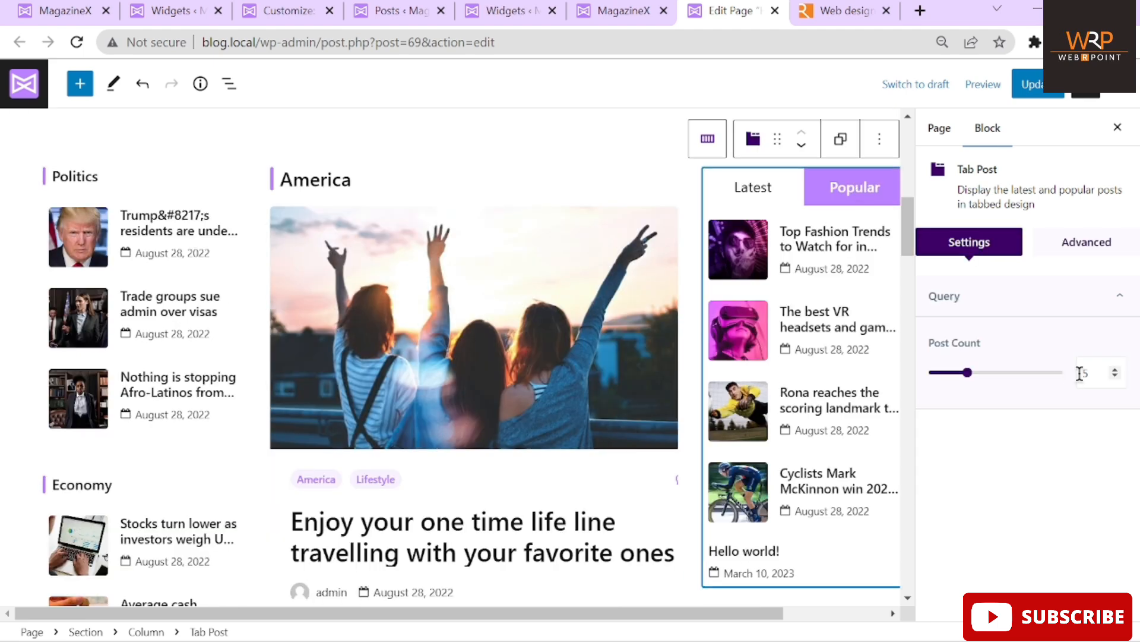
{"action": "left_click", "coordinate": [1088, 254]}
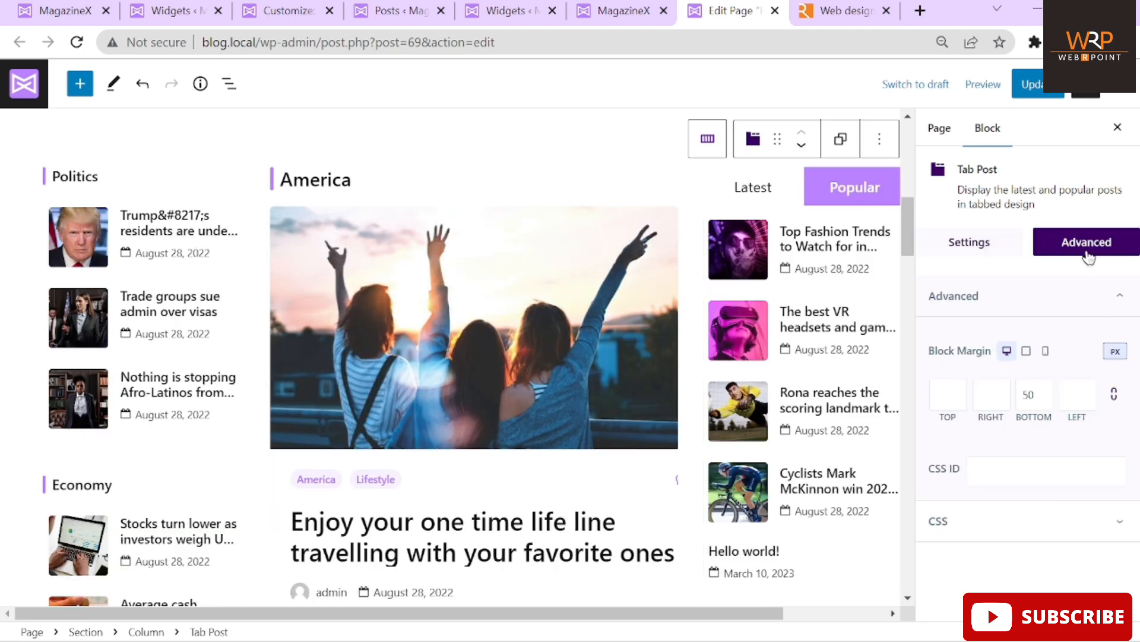
{"action": "left_click", "coordinate": [752, 190]}
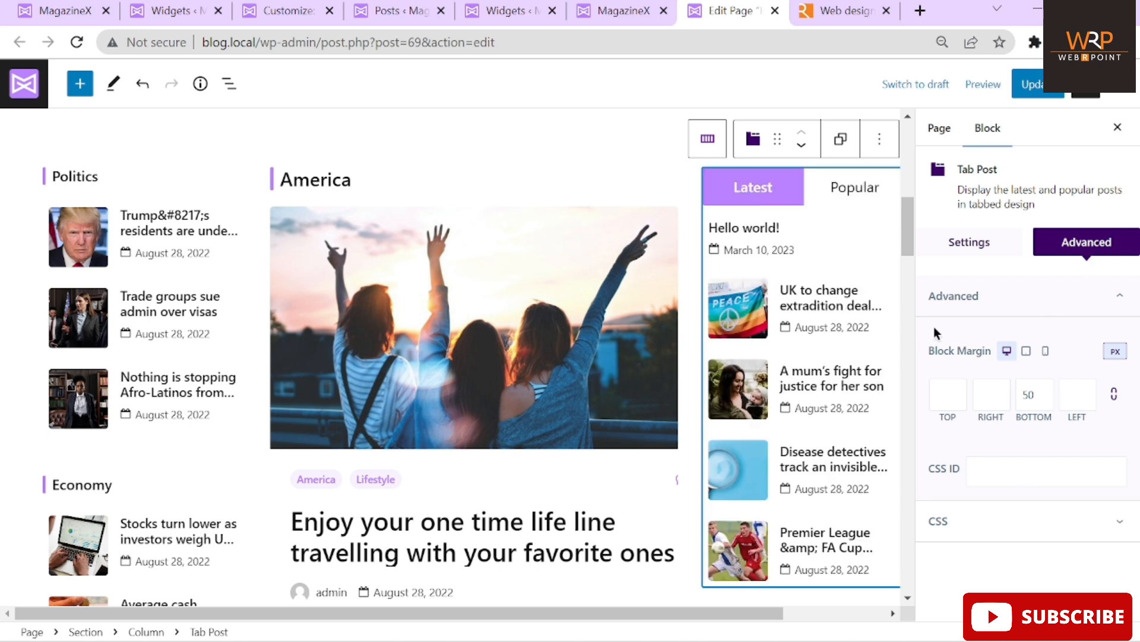
{"action": "left_click", "coordinate": [969, 243]}
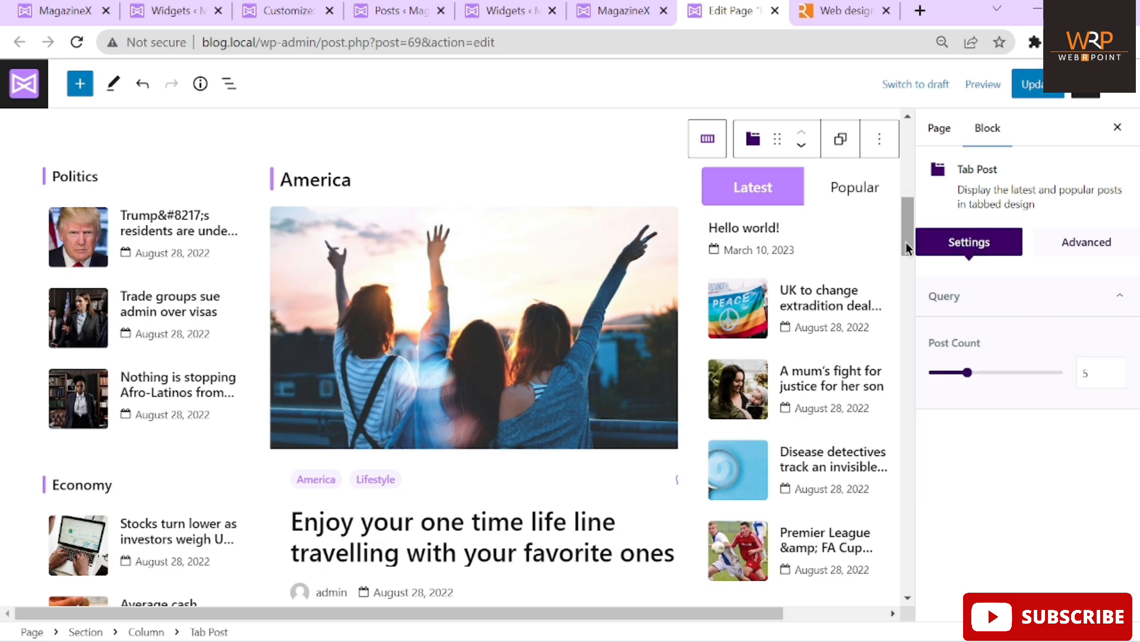
{"action": "left_click_drag", "start_coordinate": [906, 244], "coordinate": [906, 279]}
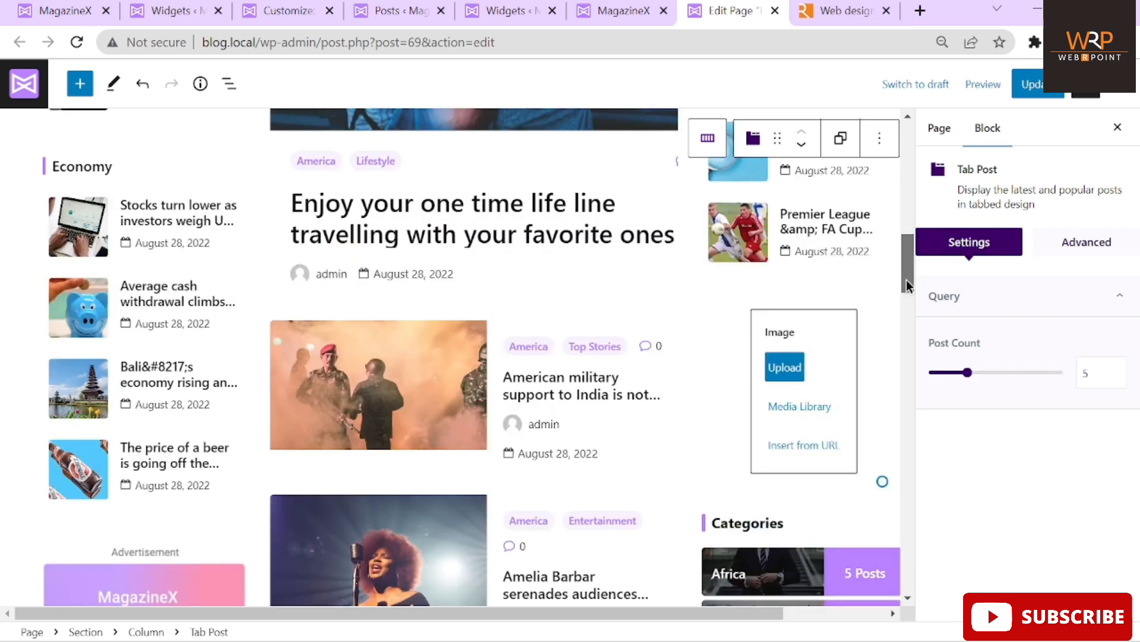
{"action": "left_click", "coordinate": [115, 169]}
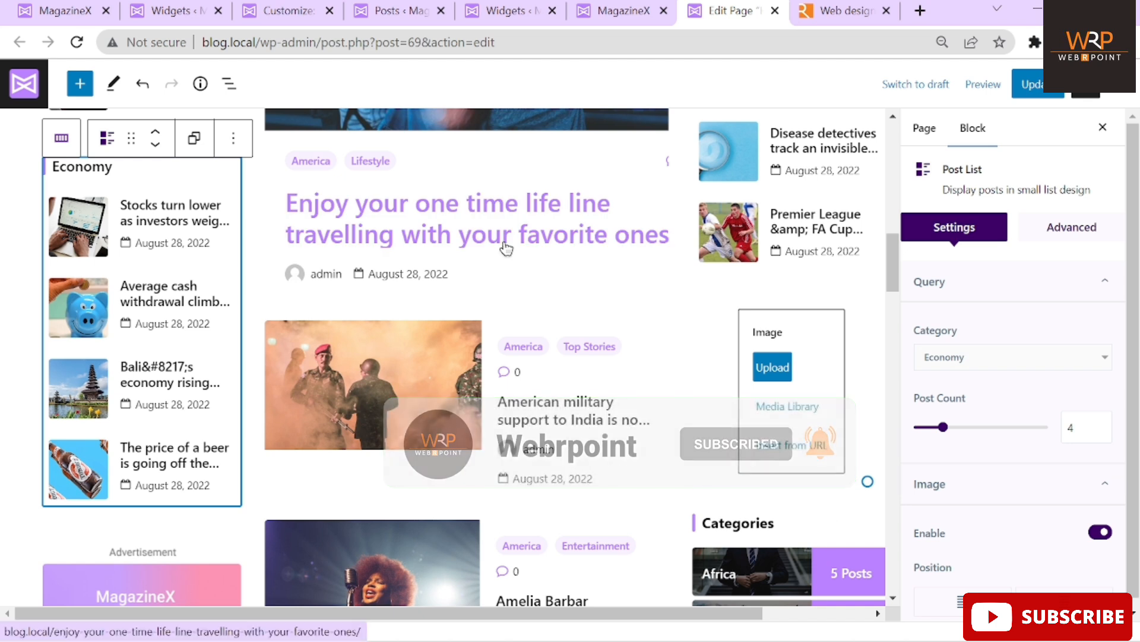
Dismiss the Leave site warnings to stay in the editor, then update the Home page
{"action": "left_click", "coordinate": [438, 248]}
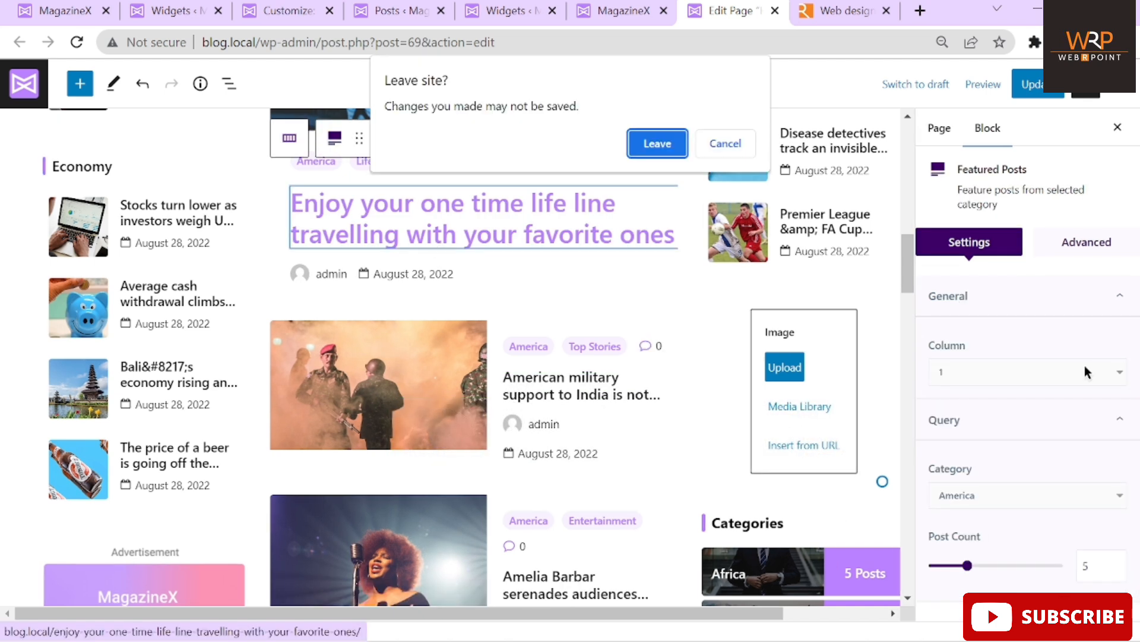
{"action": "left_click", "coordinate": [720, 147]}
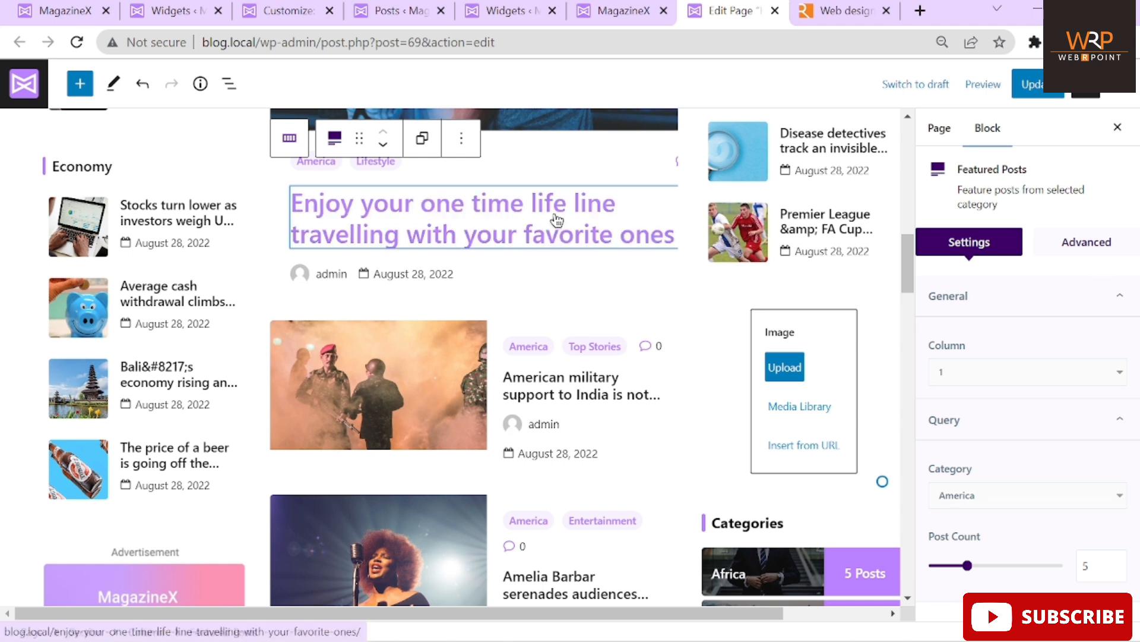
{"action": "left_click", "coordinate": [530, 222]}
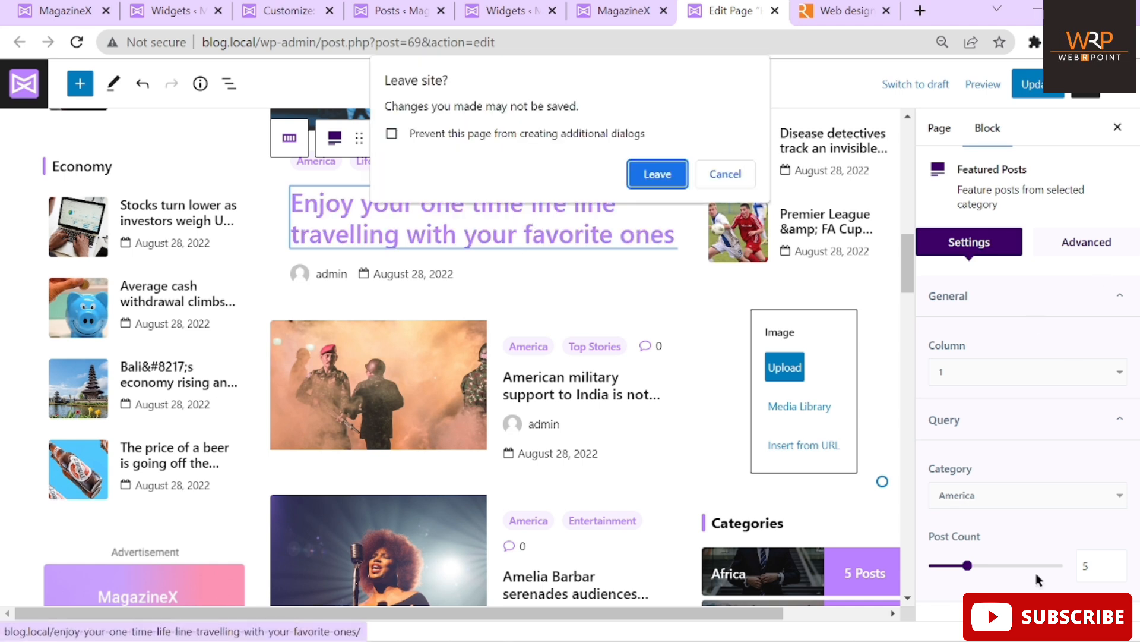
{"action": "left_click", "coordinate": [726, 162]}
{"action": "left_click", "coordinate": [579, 214]}
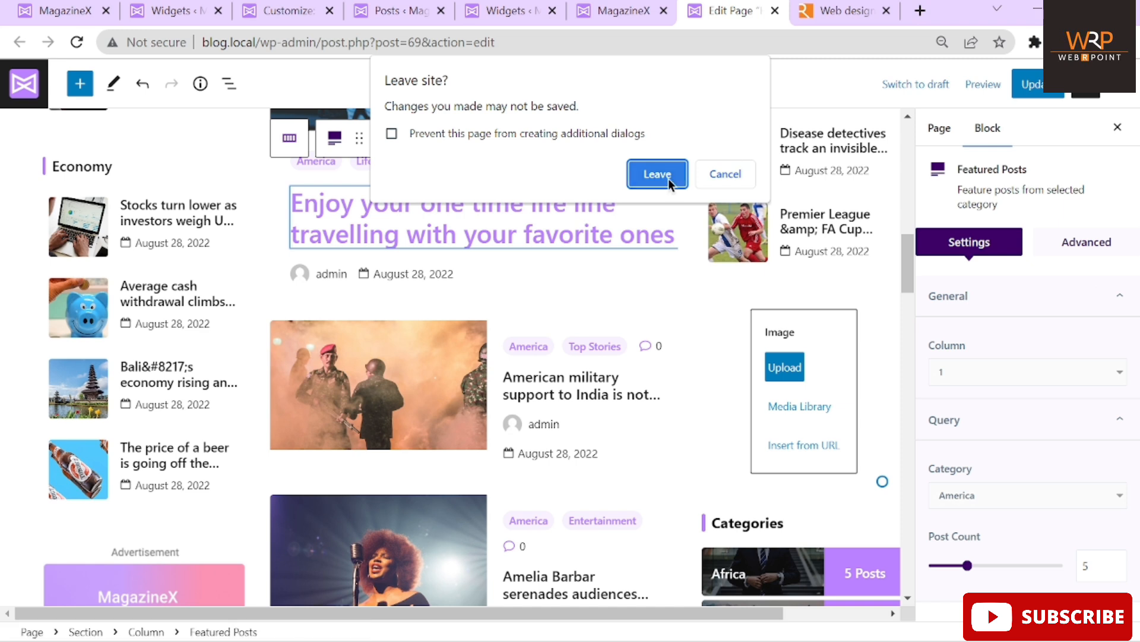
{"action": "left_click", "coordinate": [721, 174]}
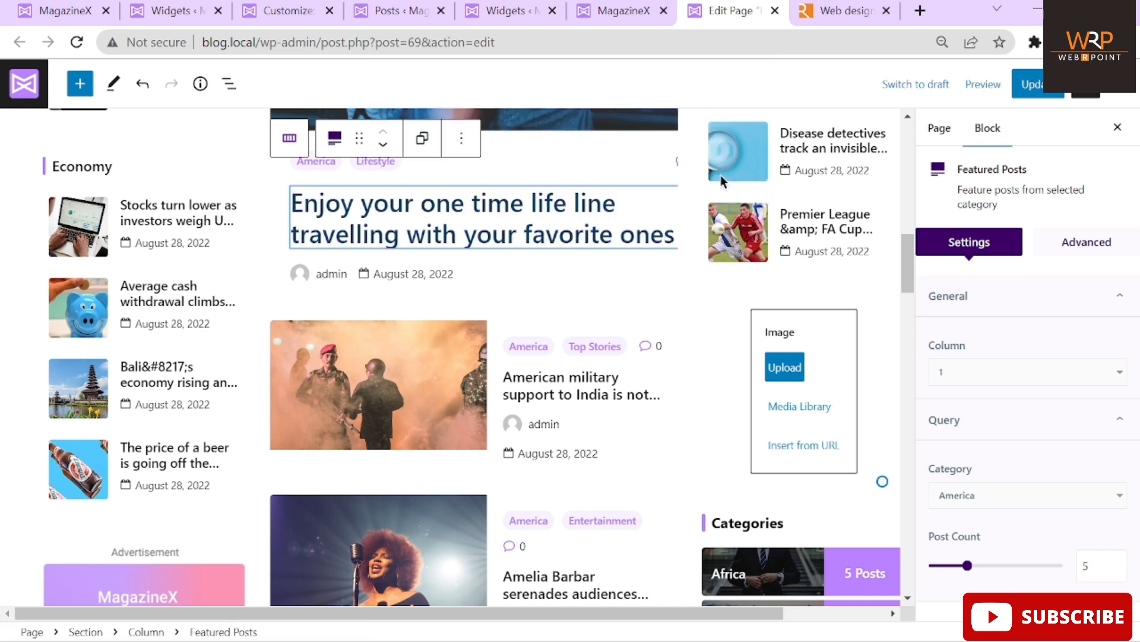
{"action": "left_click", "coordinate": [1046, 90]}
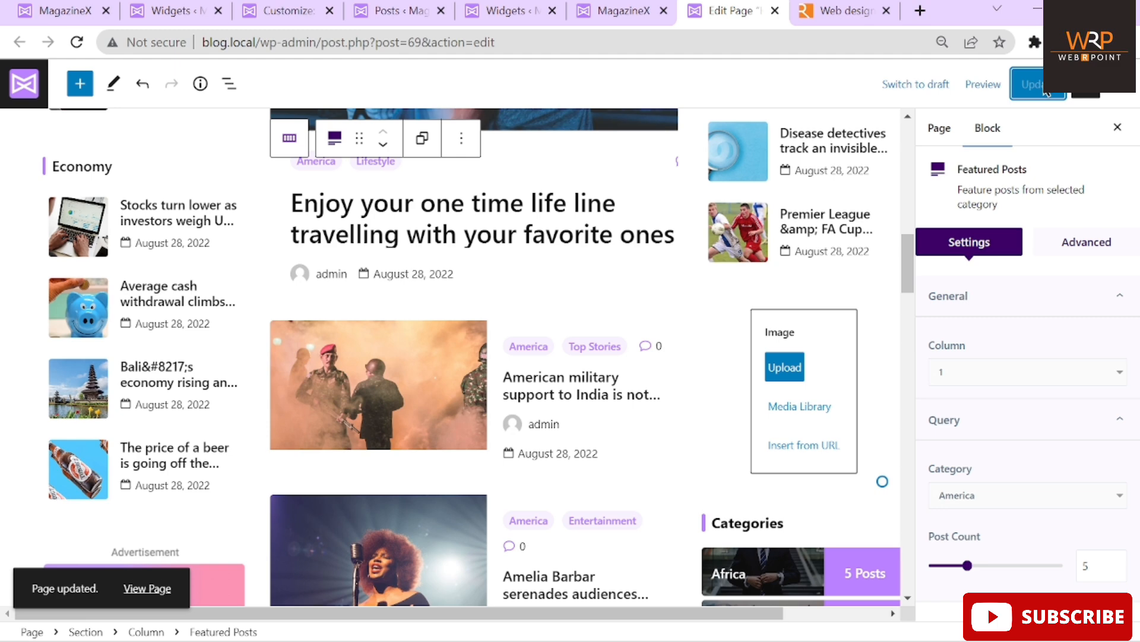
View the America hero post on the live site, then go back to the page editor
{"action": "left_click", "coordinate": [527, 225]}
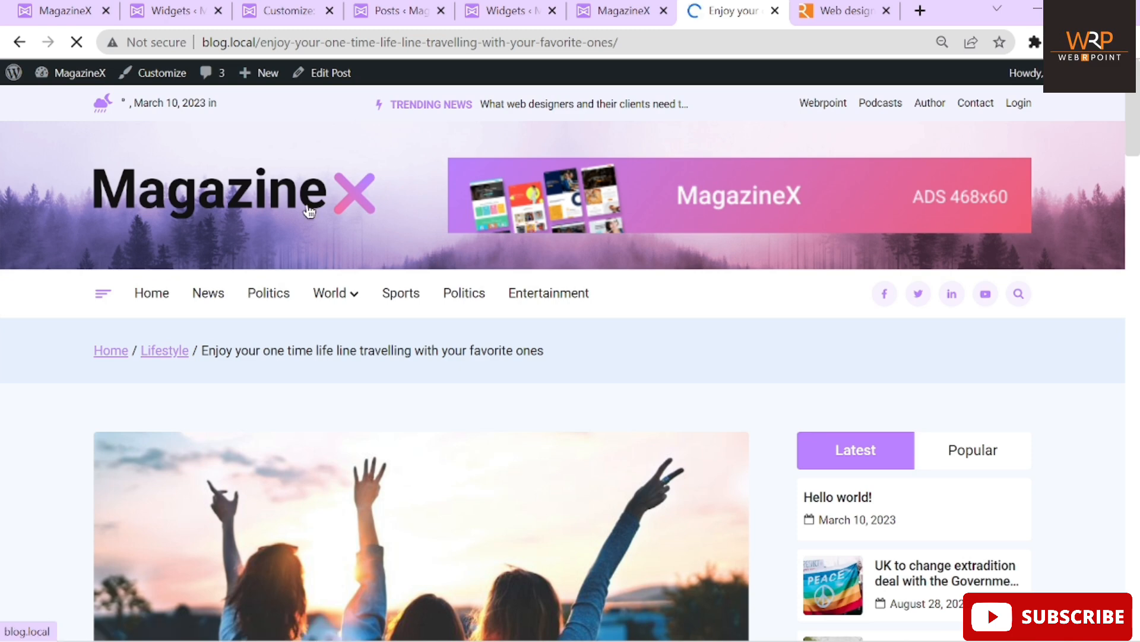
{"action": "scroll", "coordinate": [309, 211], "scroll_direction": "down", "scroll_amount": 5}
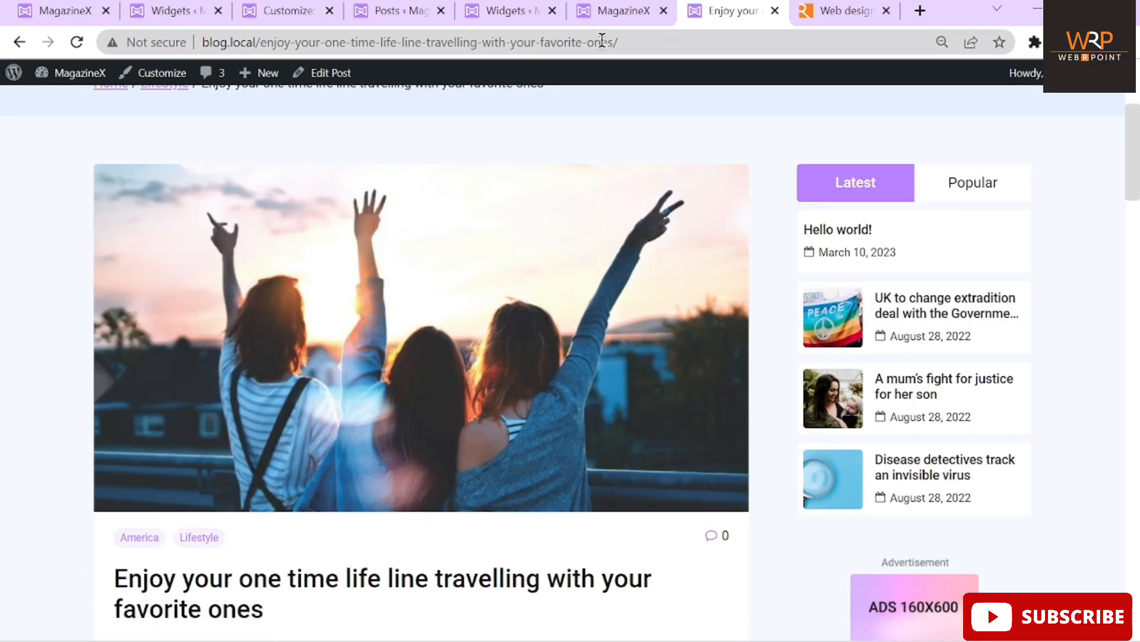
{"action": "left_click", "coordinate": [19, 42]}
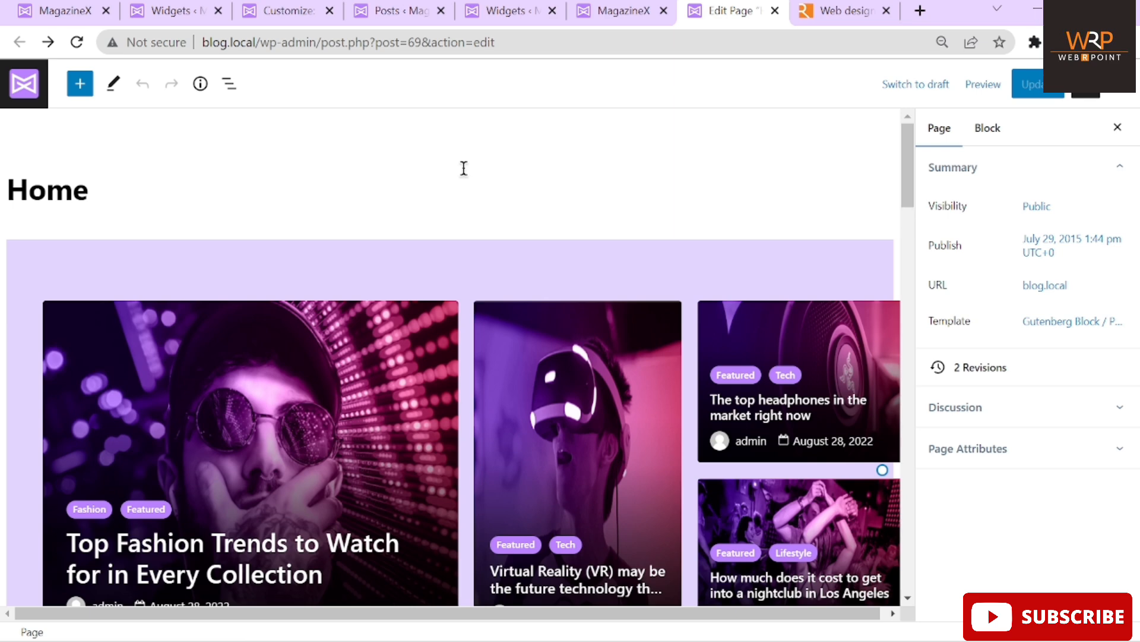
Scroll down the home page editor and select the America Featured Posts block
{"action": "scroll", "coordinate": [464, 168], "scroll_direction": "down", "scroll_amount": 5}
{"action": "scroll", "coordinate": [462, 166], "scroll_direction": "down", "scroll_amount": 5}
{"action": "scroll", "coordinate": [594, 285], "scroll_direction": "down", "scroll_amount": 1}
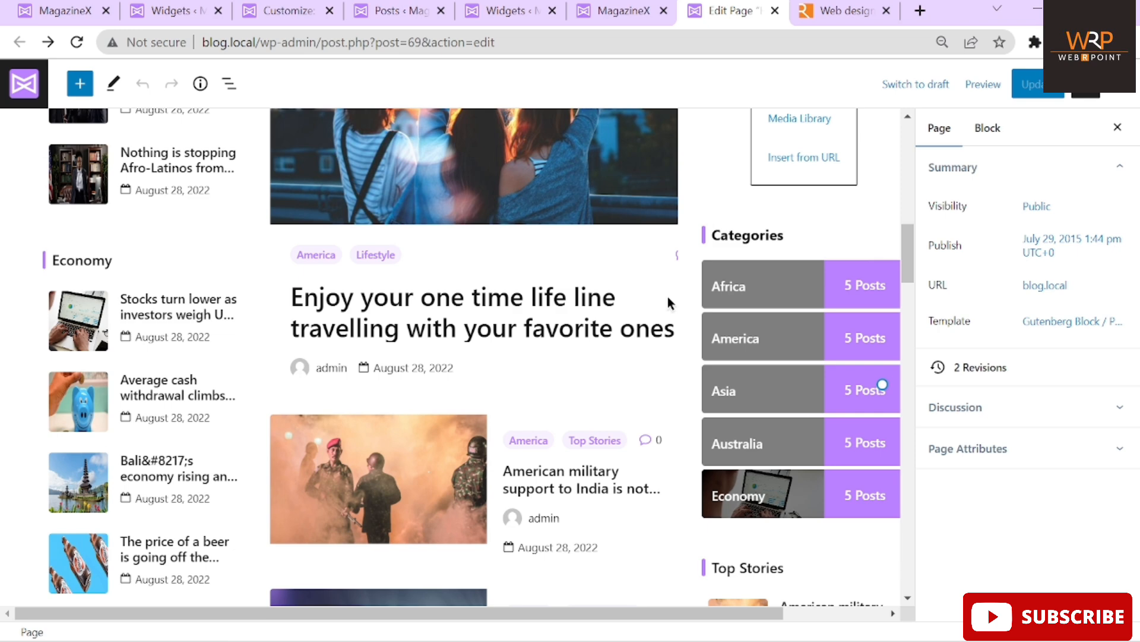
{"action": "scroll", "coordinate": [670, 301], "scroll_direction": "up", "scroll_amount": 1}
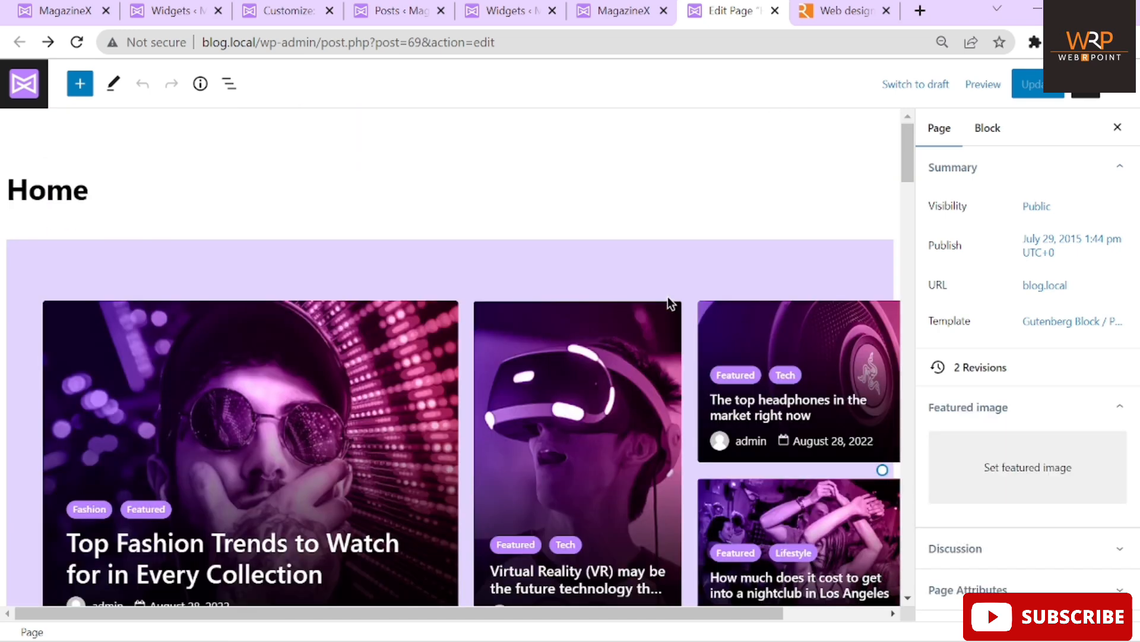
{"action": "scroll", "coordinate": [670, 303], "scroll_direction": "down", "scroll_amount": 6}
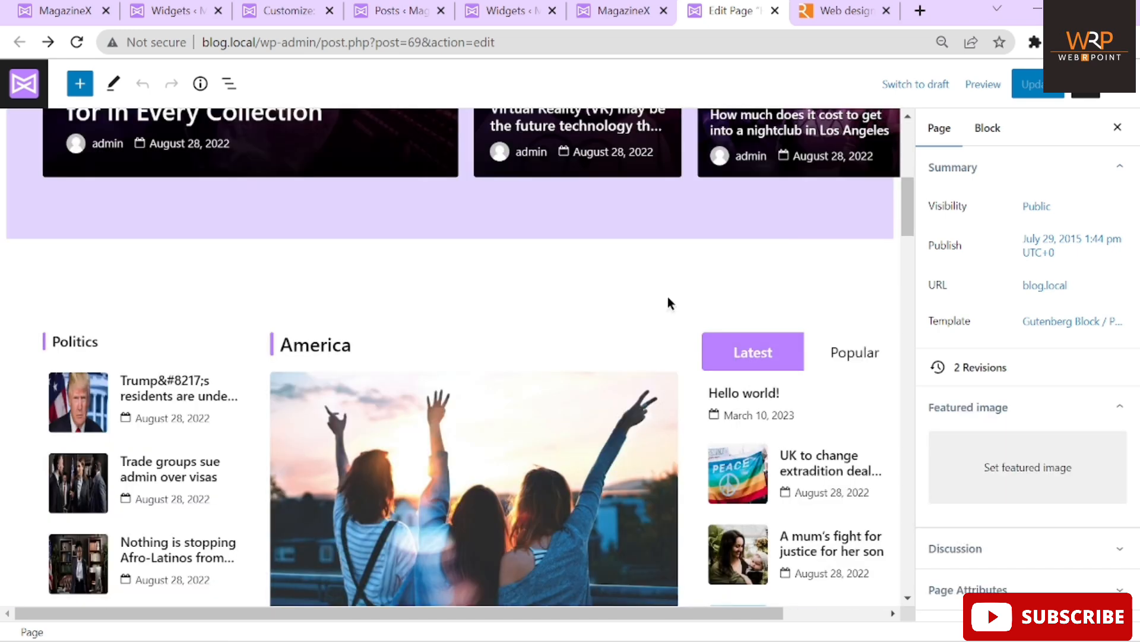
{"action": "scroll", "coordinate": [670, 302], "scroll_direction": "down", "scroll_amount": 4}
{"action": "scroll", "coordinate": [668, 303], "scroll_direction": "down", "scroll_amount": 1}
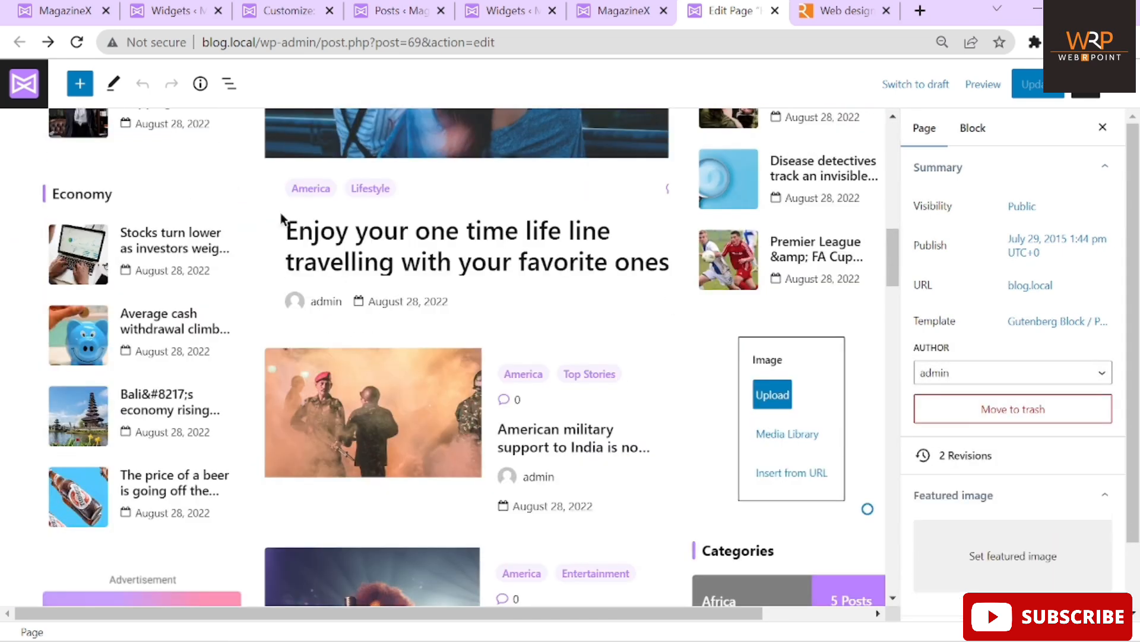
{"action": "left_click", "coordinate": [291, 262]}
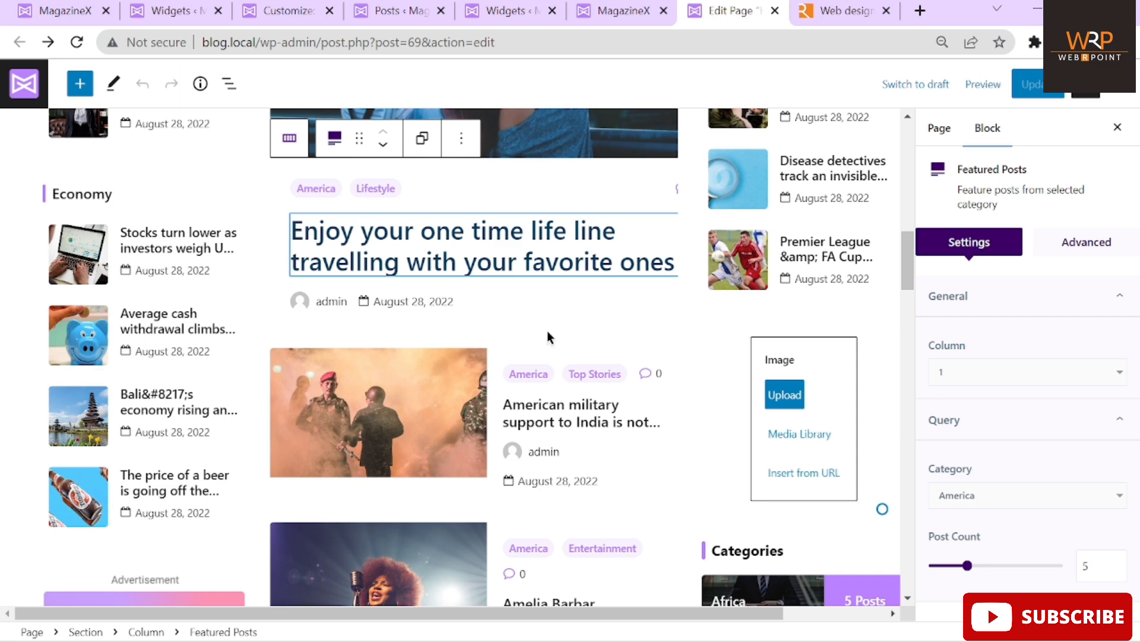
Review the block's America category with 5 posts, then view the live MagazineX home page
{"action": "scroll", "coordinate": [548, 332], "scroll_direction": "down", "scroll_amount": 5}
{"action": "scroll", "coordinate": [556, 232], "scroll_direction": "up", "scroll_amount": 6}
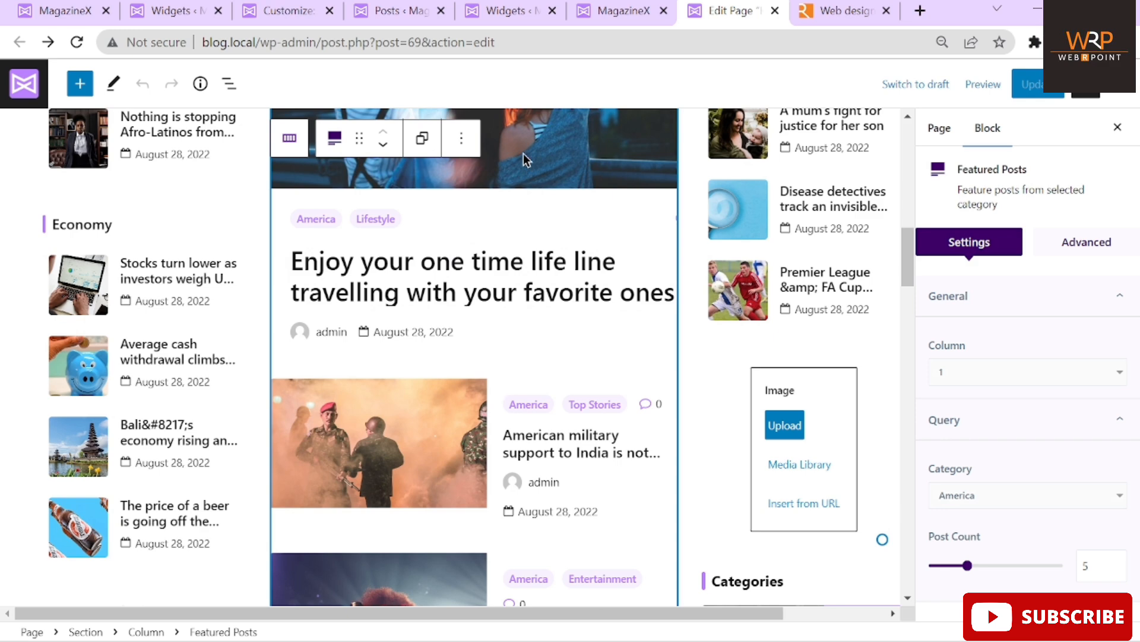
{"action": "scroll", "coordinate": [523, 153], "scroll_direction": "up", "scroll_amount": 4}
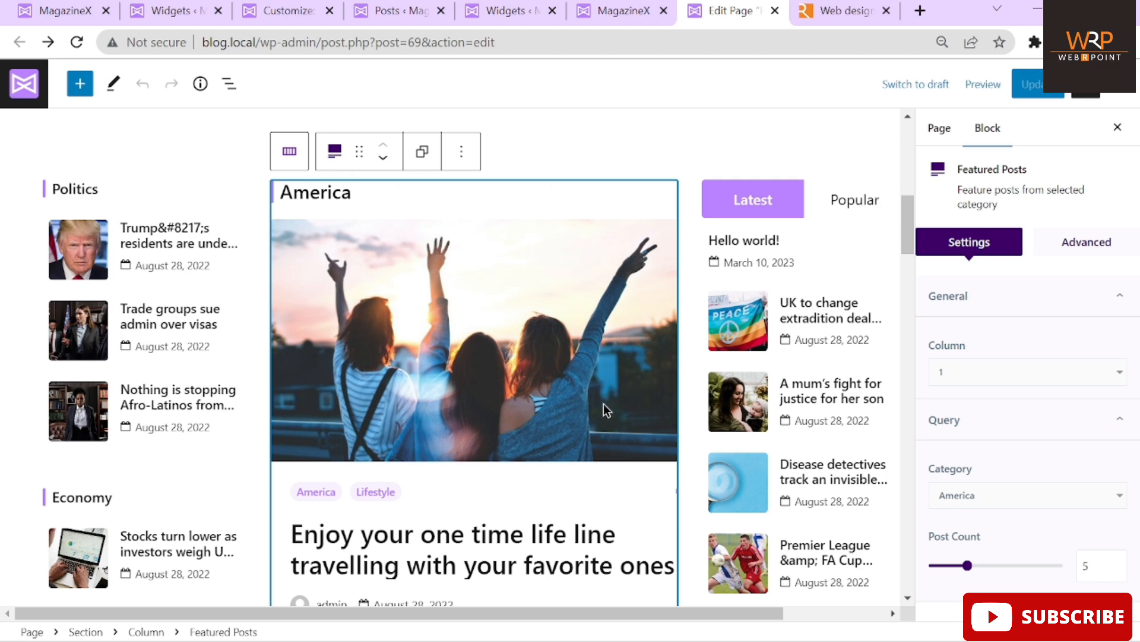
{"action": "scroll", "coordinate": [603, 404], "scroll_direction": "down", "scroll_amount": 10}
{"action": "scroll", "coordinate": [603, 405], "scroll_direction": "down", "scroll_amount": 5}
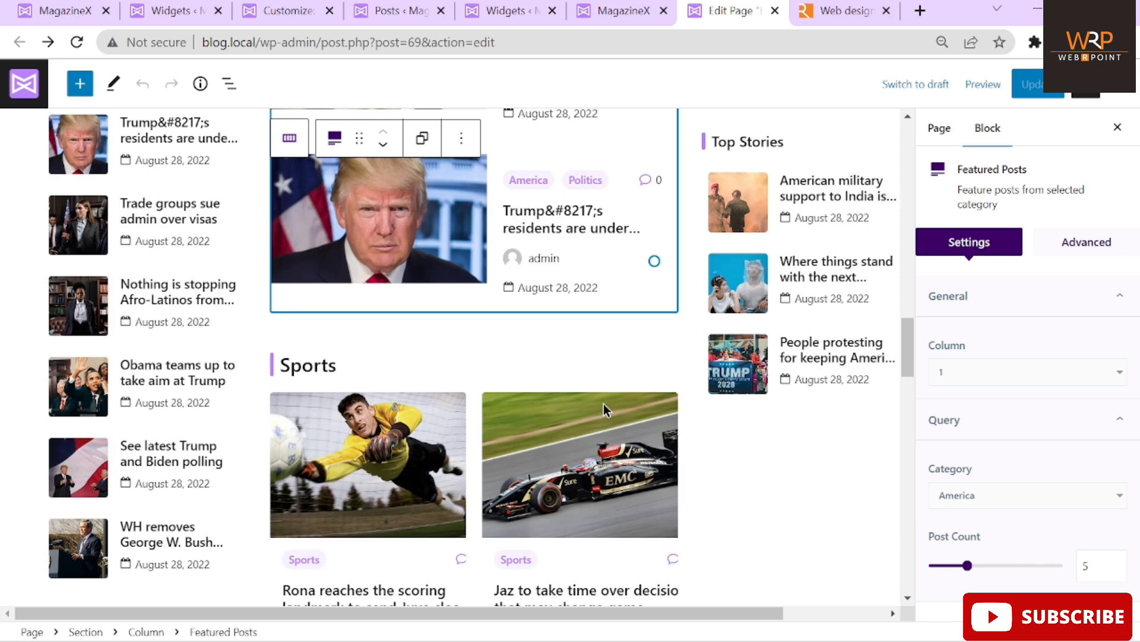
{"action": "scroll", "coordinate": [603, 404], "scroll_direction": "up", "scroll_amount": 10}
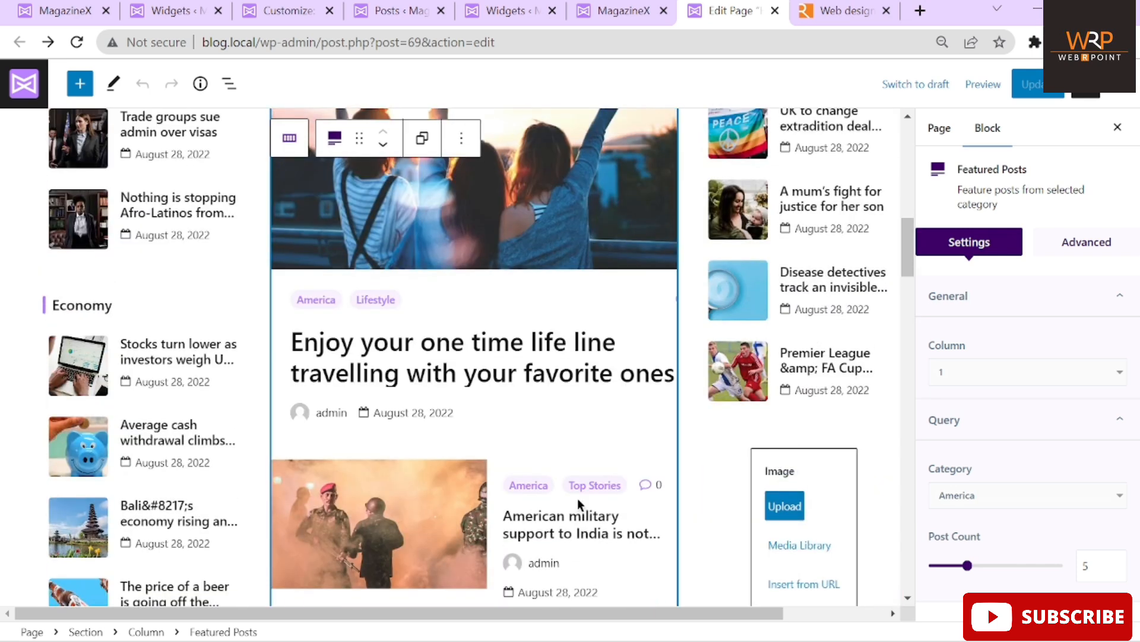
{"action": "scroll", "coordinate": [537, 269], "scroll_direction": "up", "scroll_amount": 4}
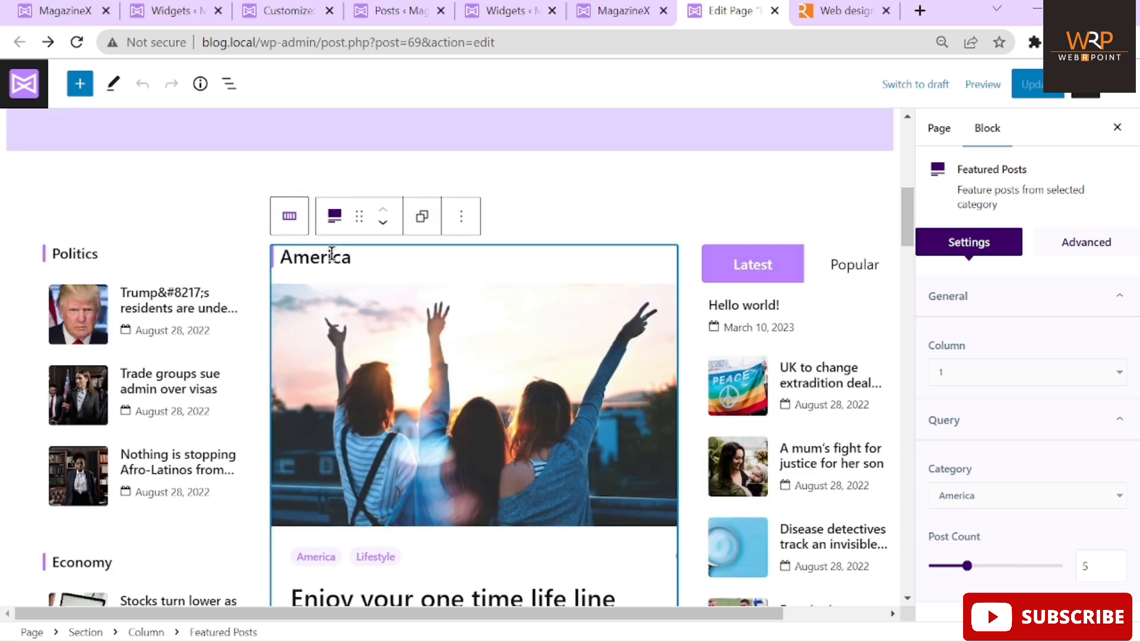
{"action": "scroll", "coordinate": [618, 368], "scroll_direction": "down", "scroll_amount": 3}
{"action": "scroll", "coordinate": [618, 368], "scroll_direction": "down", "scroll_amount": 5}
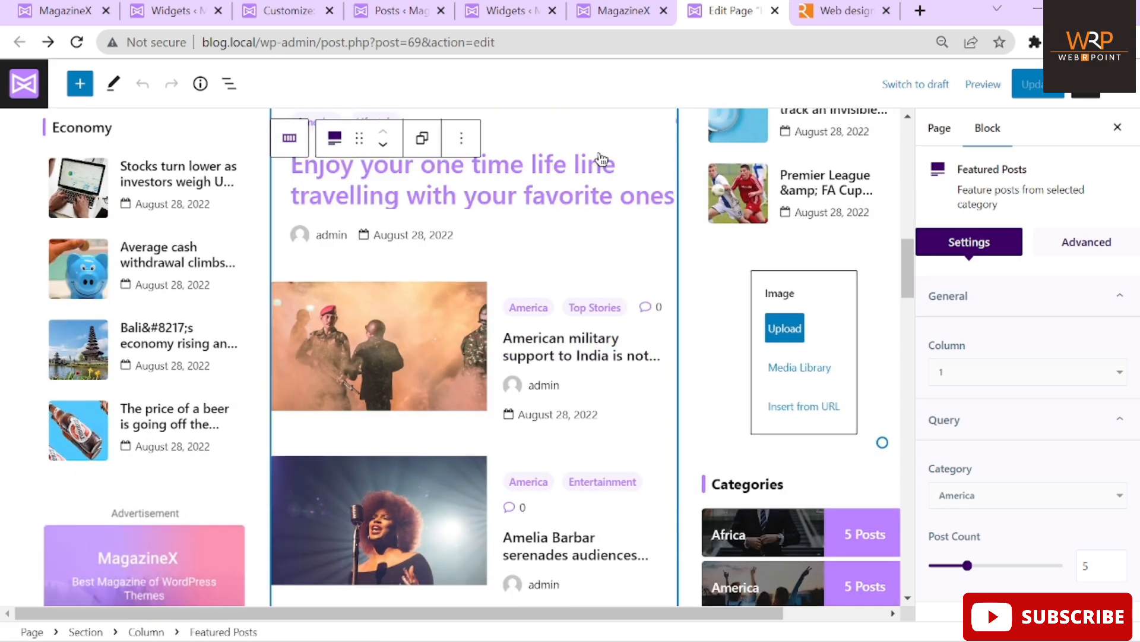
{"action": "left_click", "coordinate": [625, 5]}
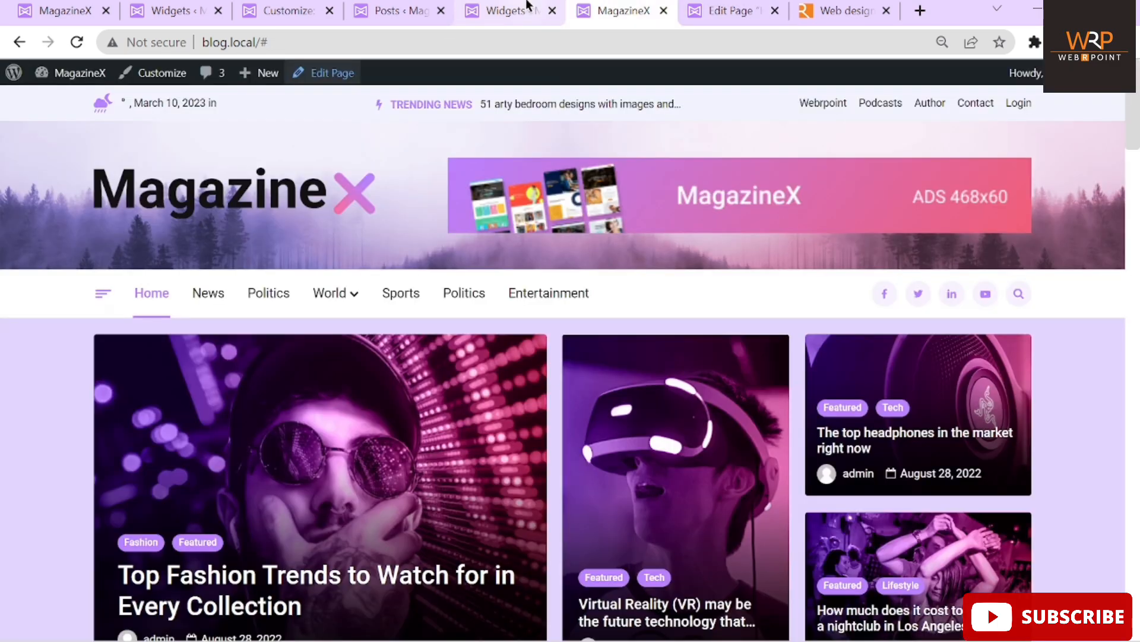
Open Posts > Categories from the admin screen and look through the category list
{"action": "left_click", "coordinate": [522, 8]}
{"action": "mouse_move", "coordinate": [35, 155]}
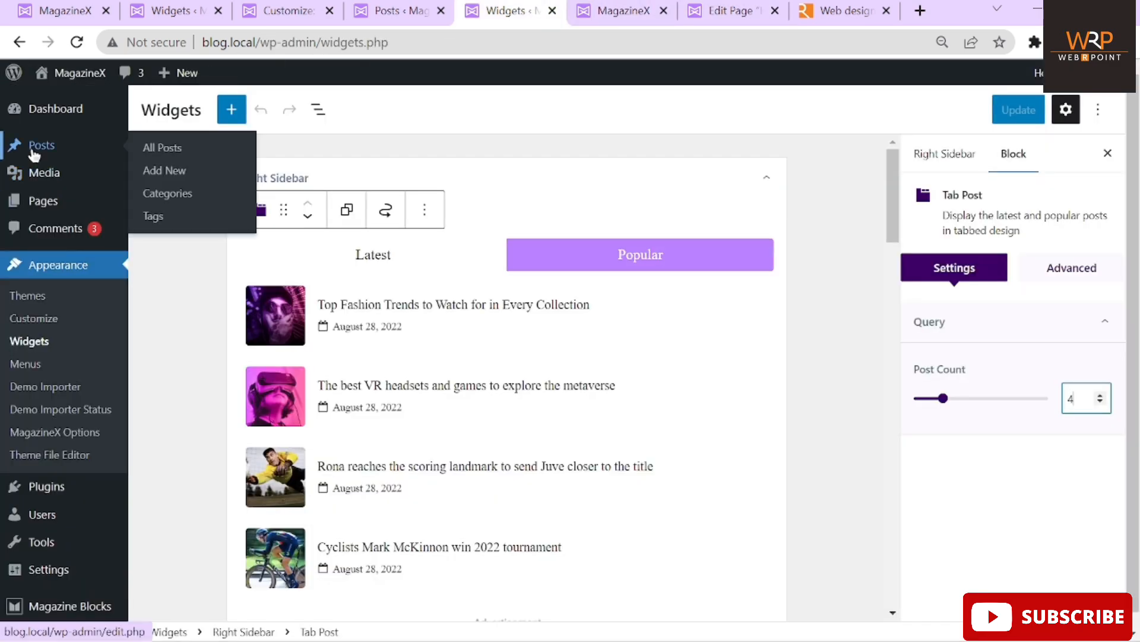
{"action": "left_click", "coordinate": [168, 193]}
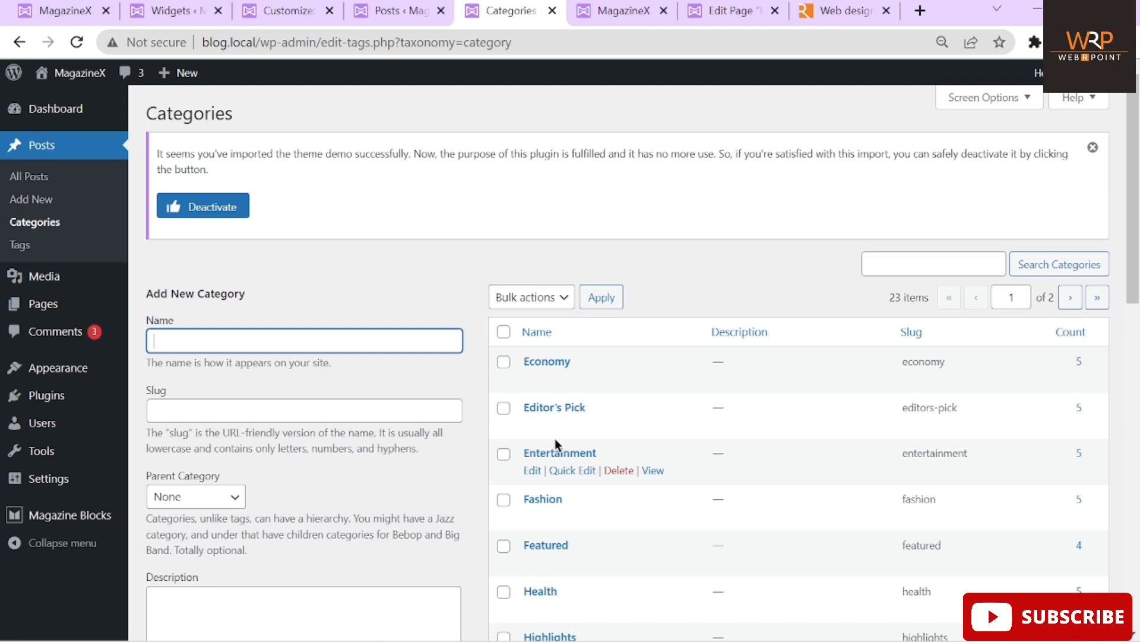
{"action": "scroll", "coordinate": [556, 439], "scroll_direction": "down", "scroll_amount": 7}
{"action": "scroll", "coordinate": [555, 438], "scroll_direction": "down", "scroll_amount": 2}
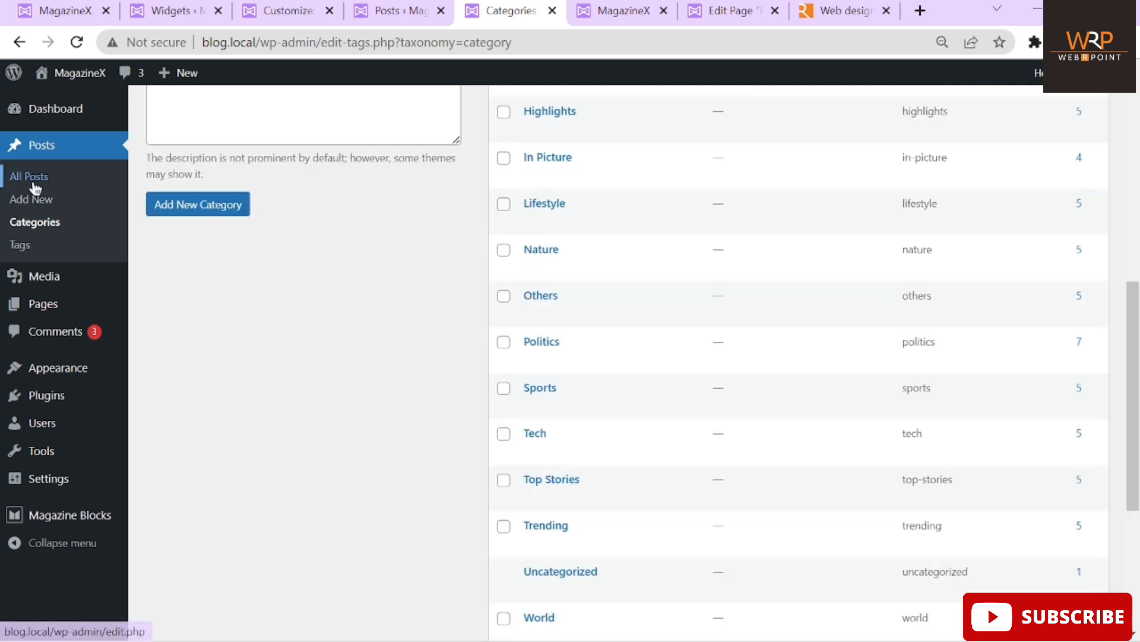
Filter All Posts by the America category (5 posts), then return to the home page editor
{"action": "left_click", "coordinate": [30, 197]}
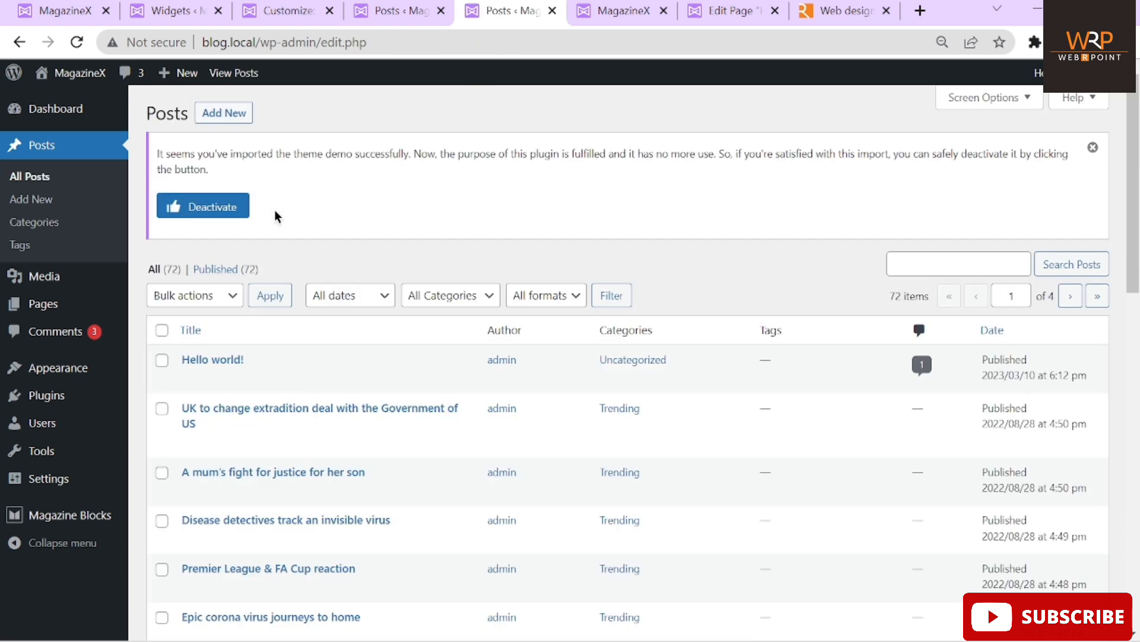
{"action": "scroll", "coordinate": [275, 209], "scroll_direction": "down", "scroll_amount": 2}
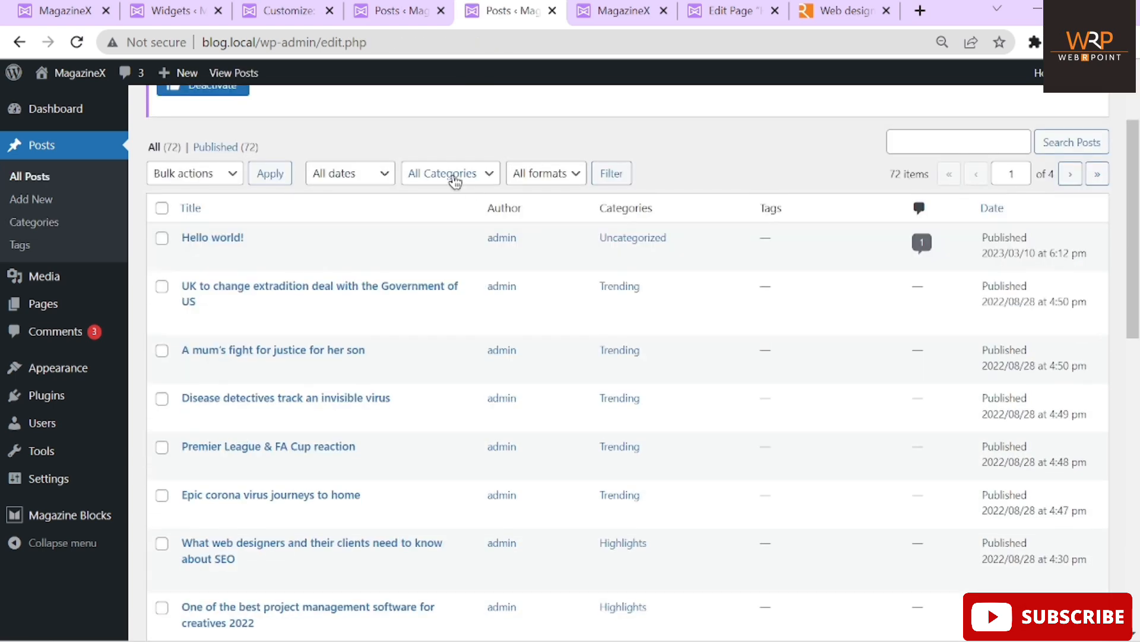
{"action": "left_click", "coordinate": [454, 176]}
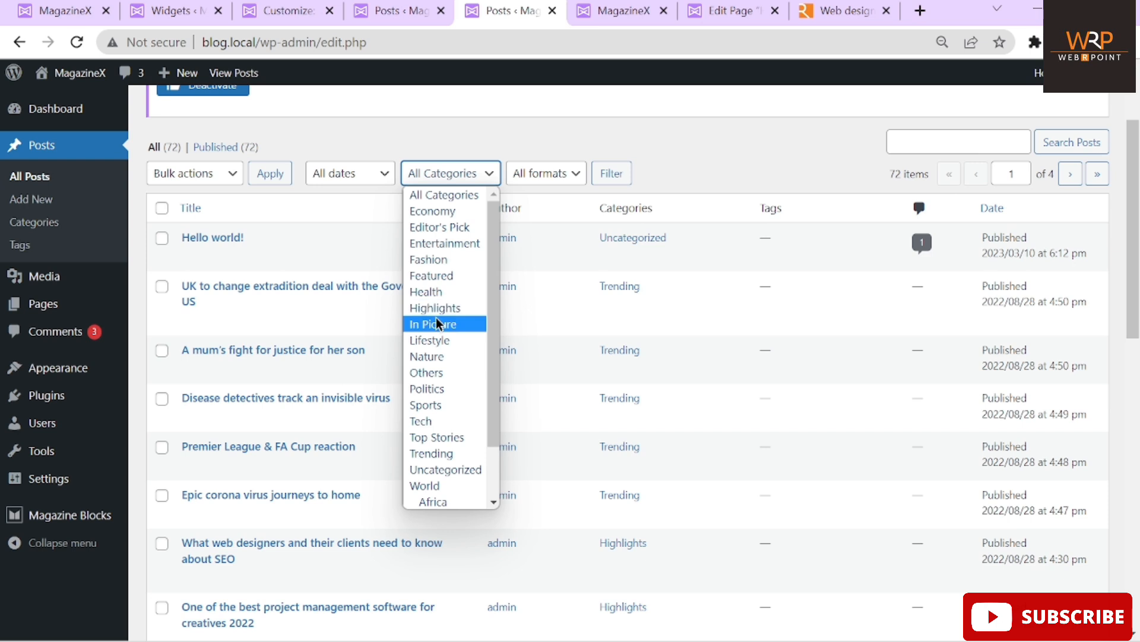
{"action": "scroll", "coordinate": [436, 324], "scroll_direction": "down", "scroll_amount": 1}
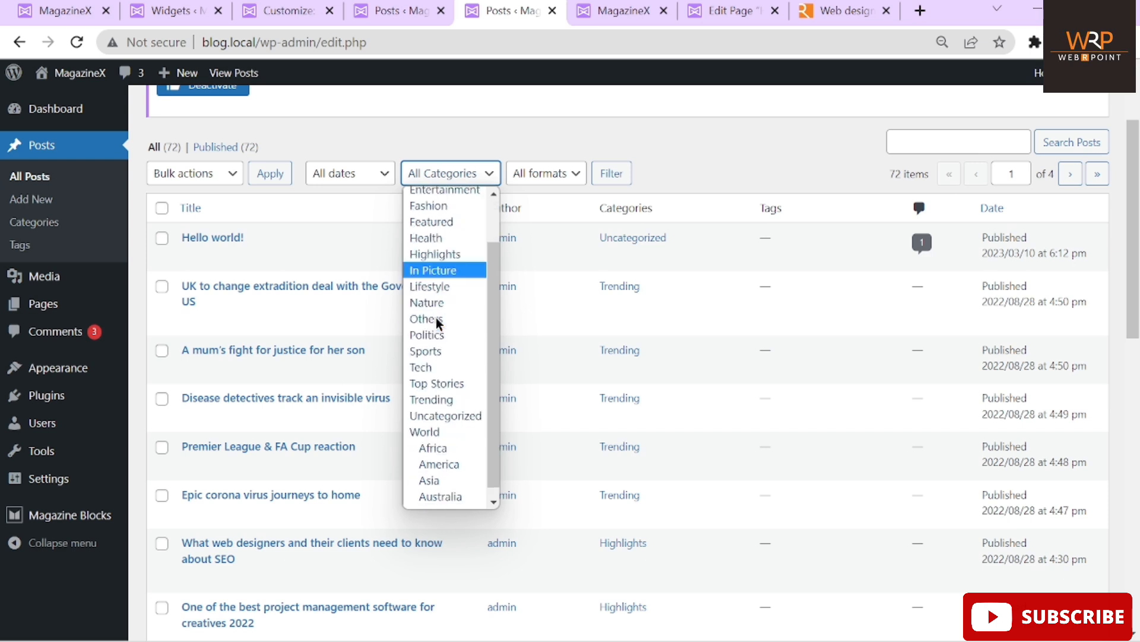
{"action": "left_click", "coordinate": [447, 471]}
{"action": "left_click", "coordinate": [614, 174]}
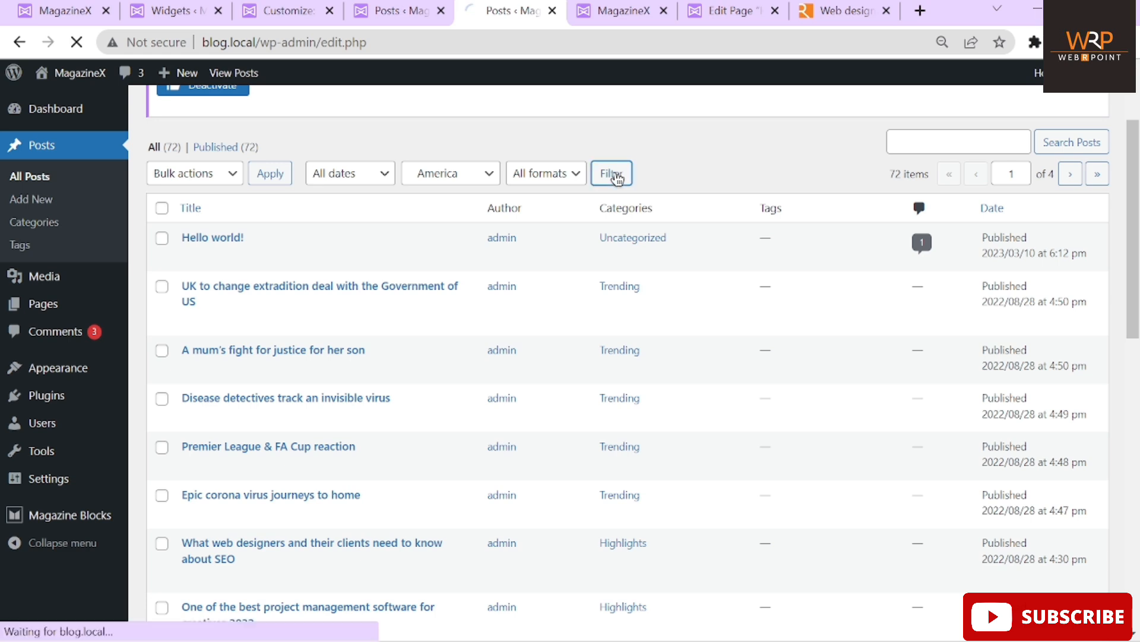
{"action": "scroll", "coordinate": [705, 177], "scroll_direction": "down", "scroll_amount": 1}
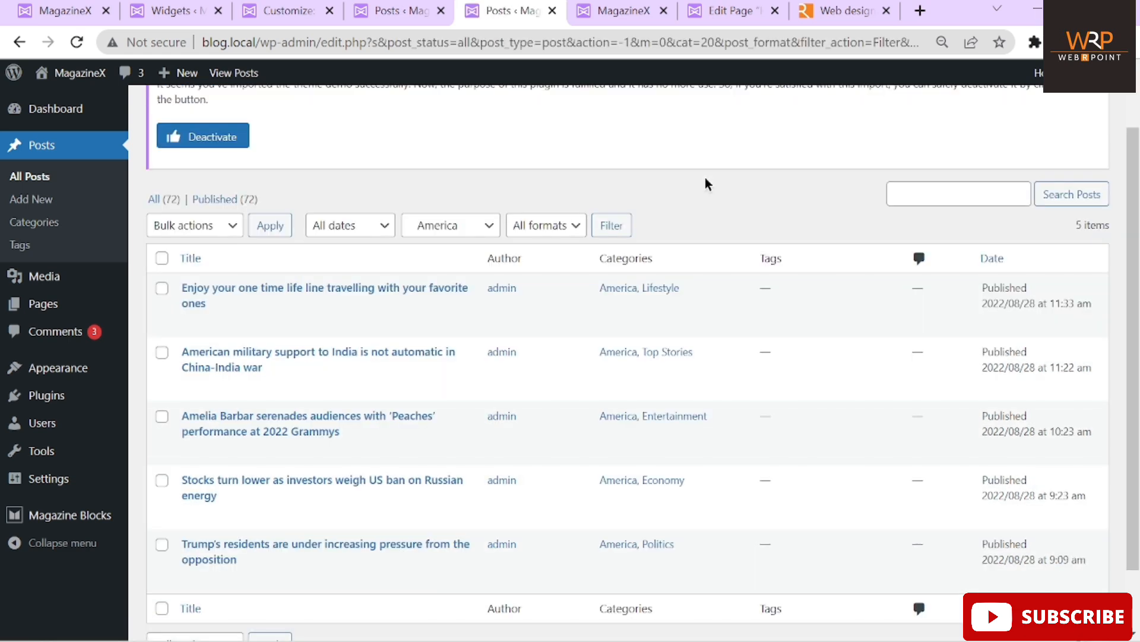
{"action": "scroll", "coordinate": [640, 320], "scroll_direction": "down", "scroll_amount": 1}
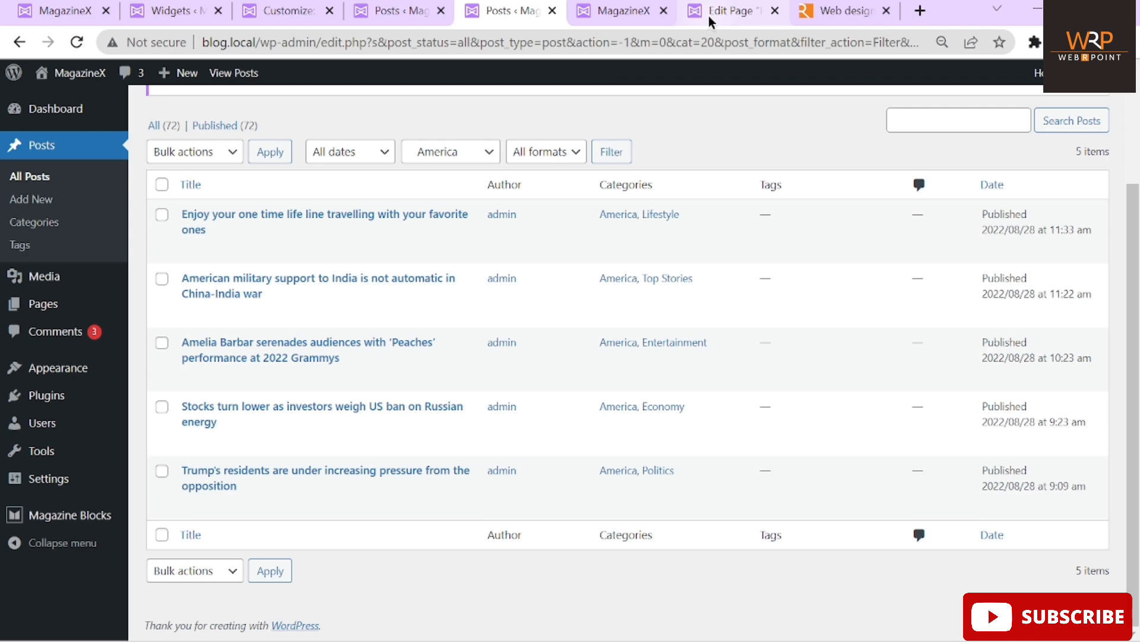
{"action": "left_click", "coordinate": [731, 10]}
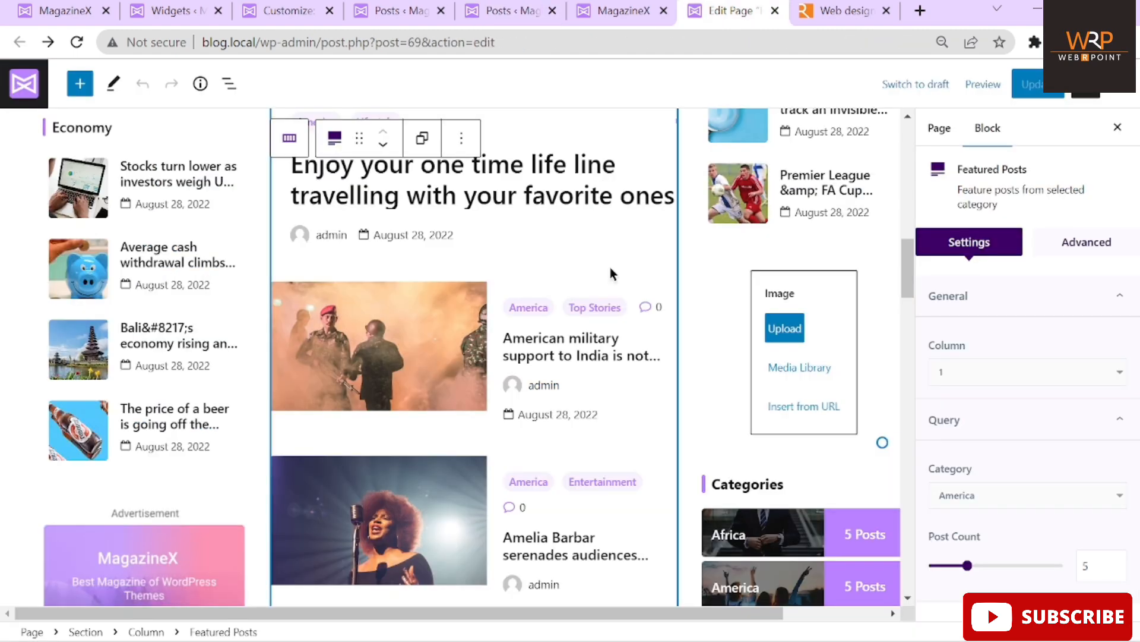
{"action": "scroll", "coordinate": [612, 273], "scroll_direction": "down", "scroll_amount": 6}
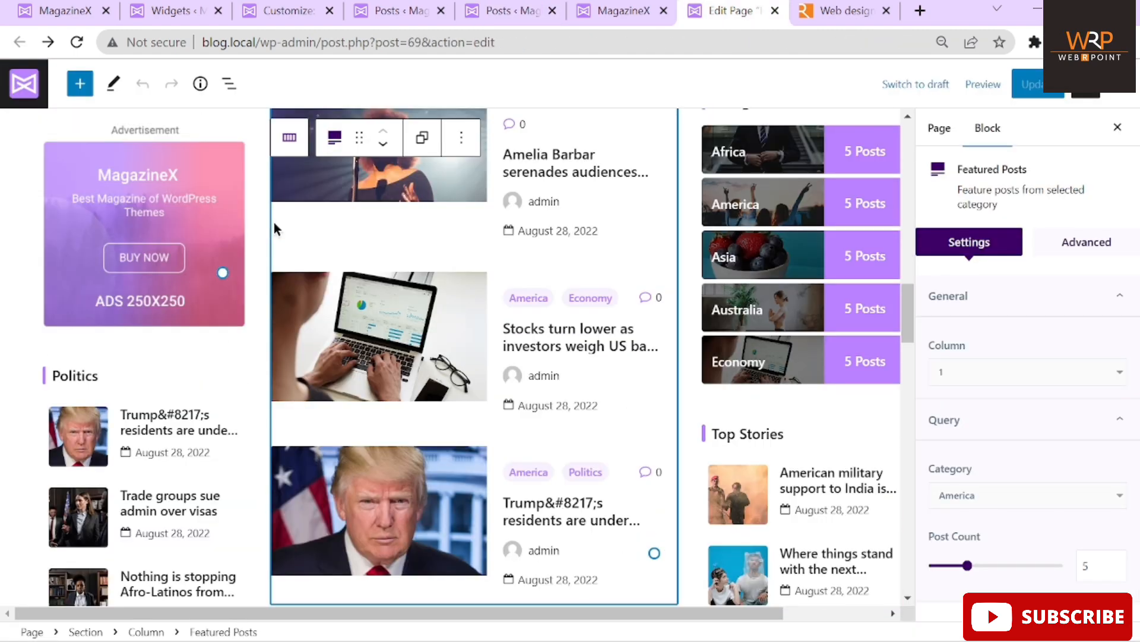
{"action": "left_click", "coordinate": [51, 216]}
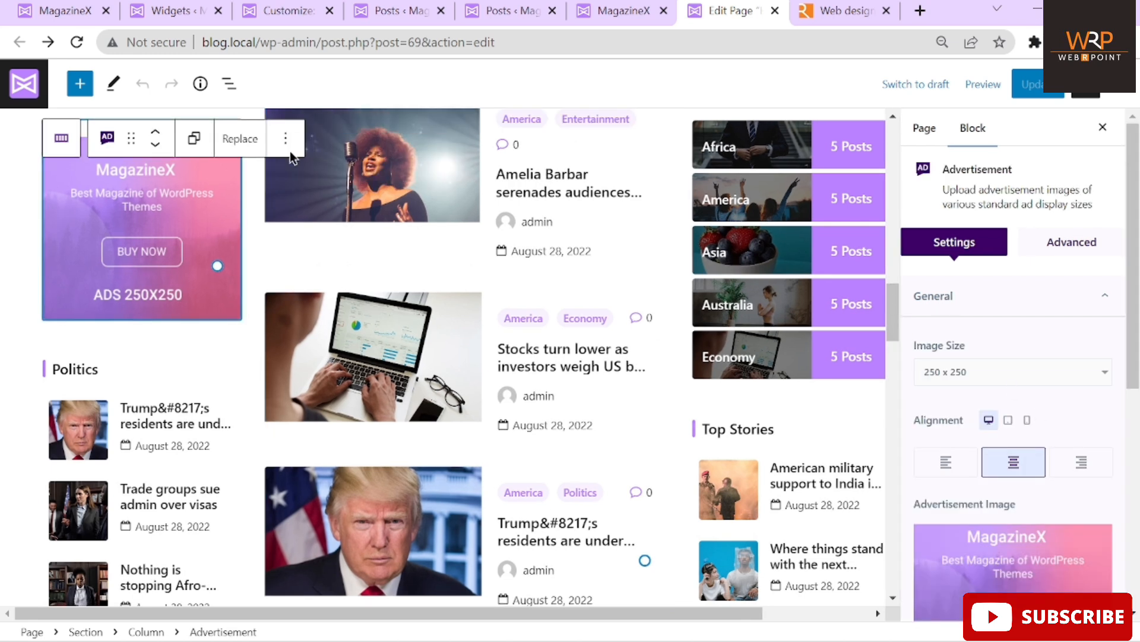
{"action": "left_click", "coordinate": [238, 149]}
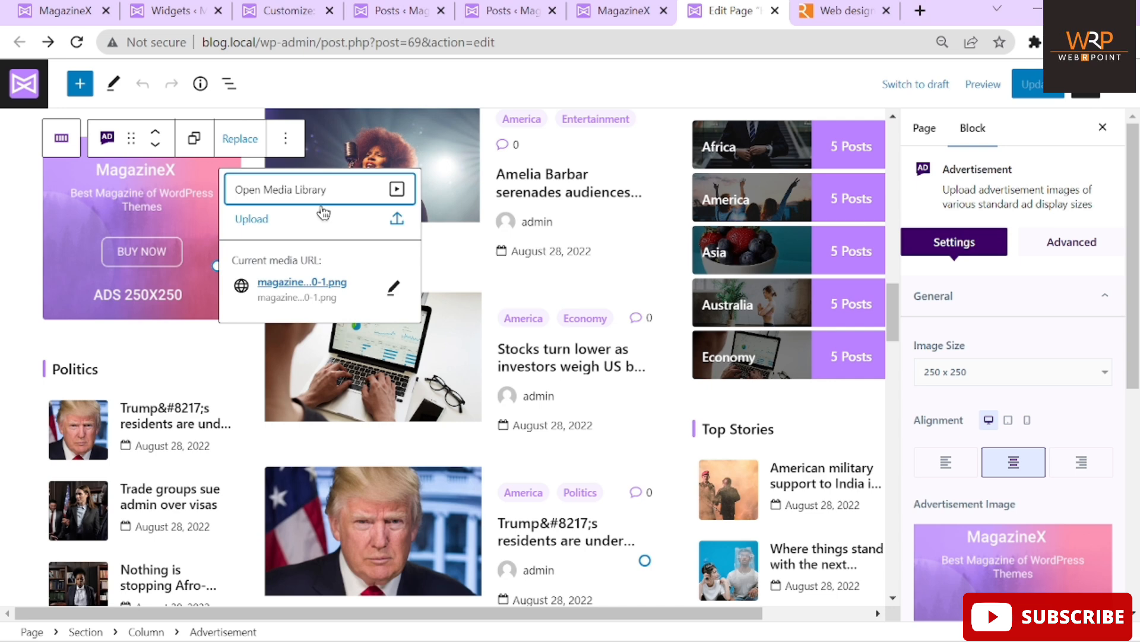
{"action": "left_click", "coordinate": [2, 284]}
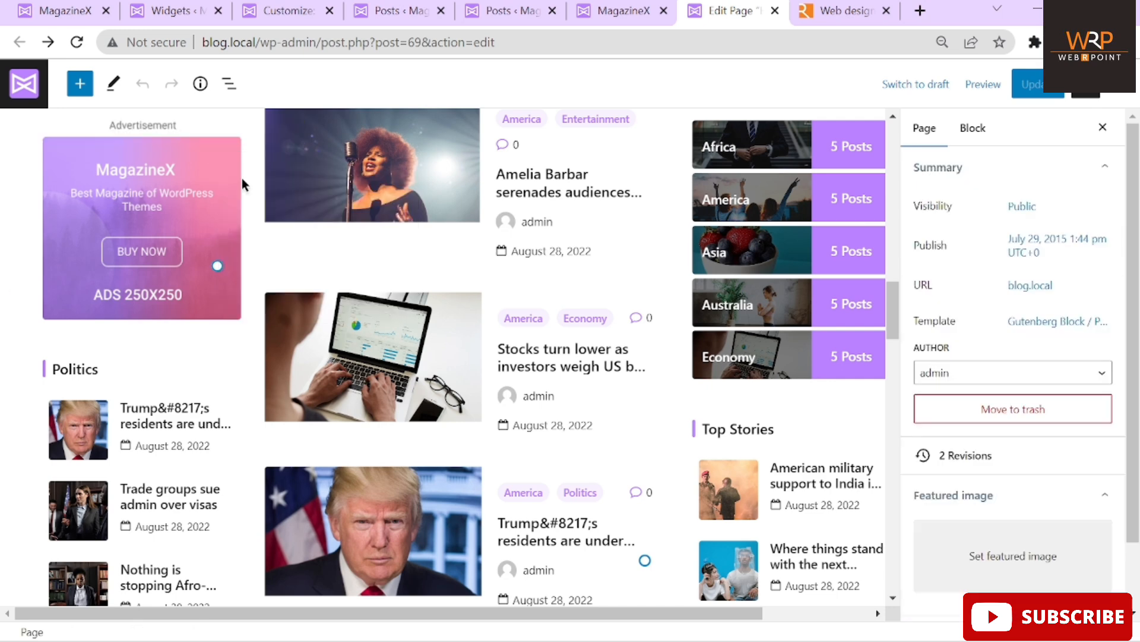
{"action": "scroll", "coordinate": [241, 177], "scroll_direction": "up", "scroll_amount": 1}
{"action": "scroll", "coordinate": [472, 281], "scroll_direction": "down", "scroll_amount": 10}
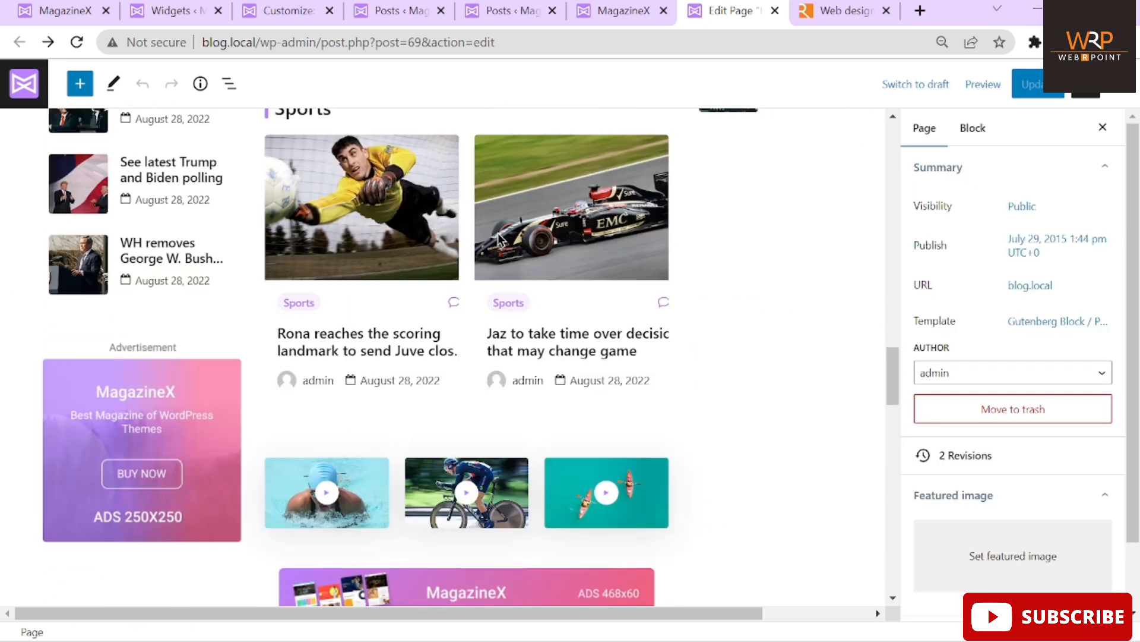
{"action": "scroll", "coordinate": [715, 405], "scroll_direction": "down", "scroll_amount": 10}
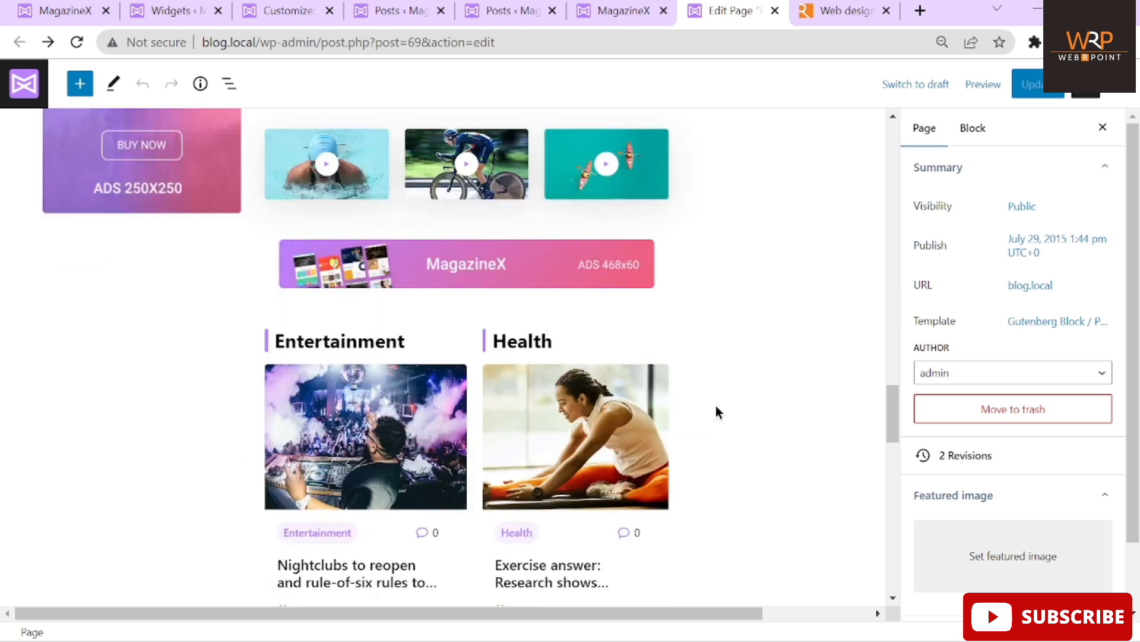
{"action": "scroll", "coordinate": [716, 356], "scroll_direction": "up", "scroll_amount": 3}
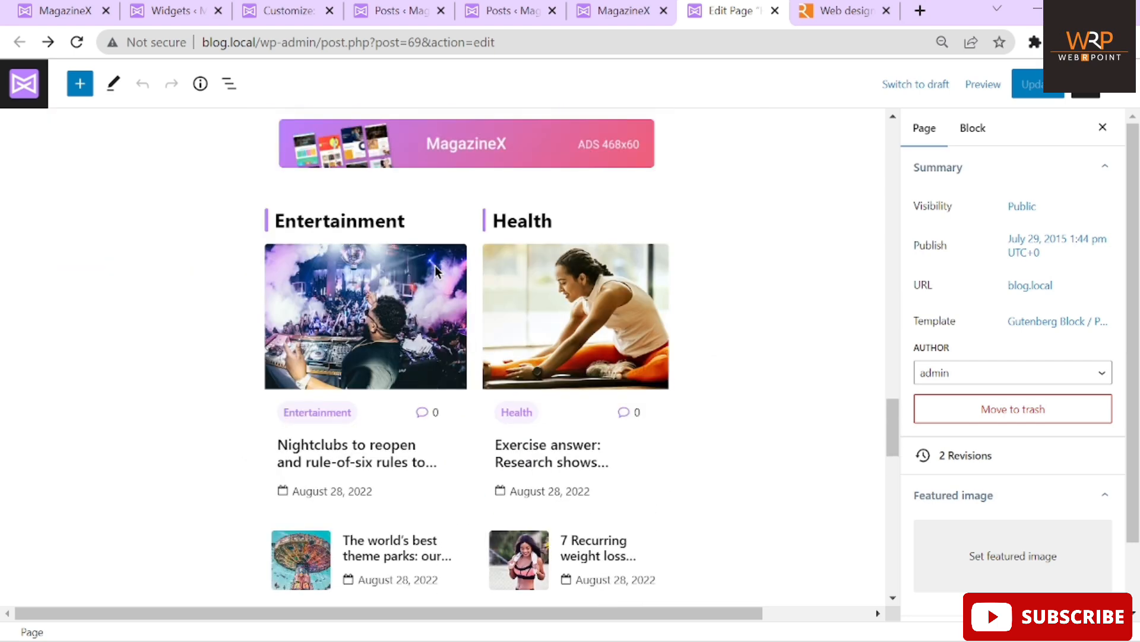
{"action": "left_click", "coordinate": [409, 222]}
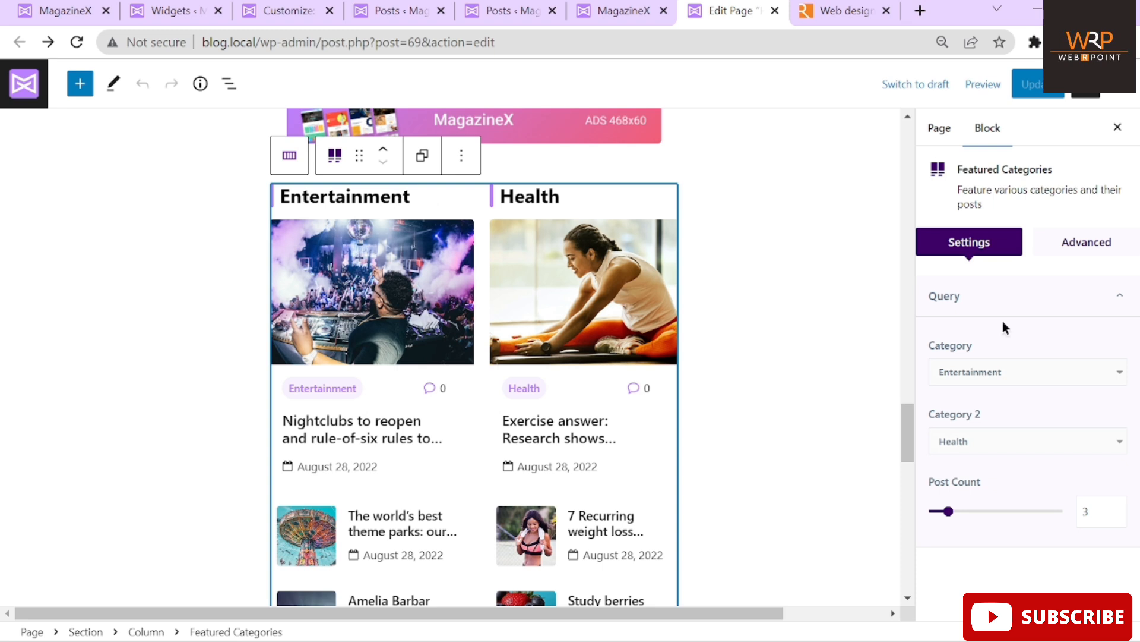
{"action": "left_click", "coordinate": [1024, 370]}
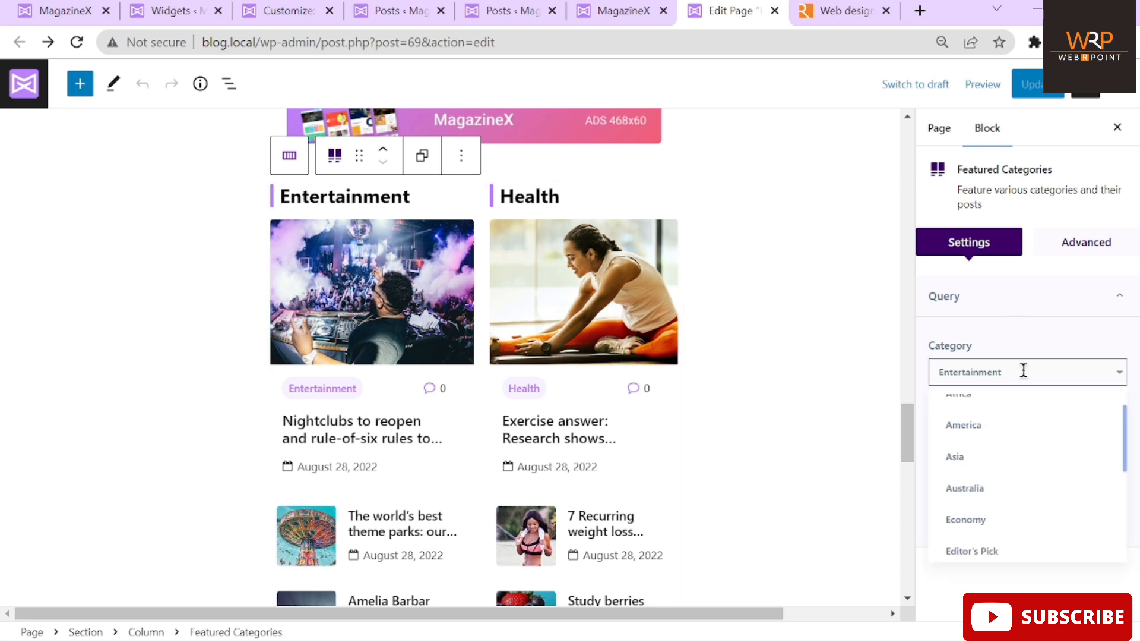
{"action": "left_click", "coordinate": [1024, 370]}
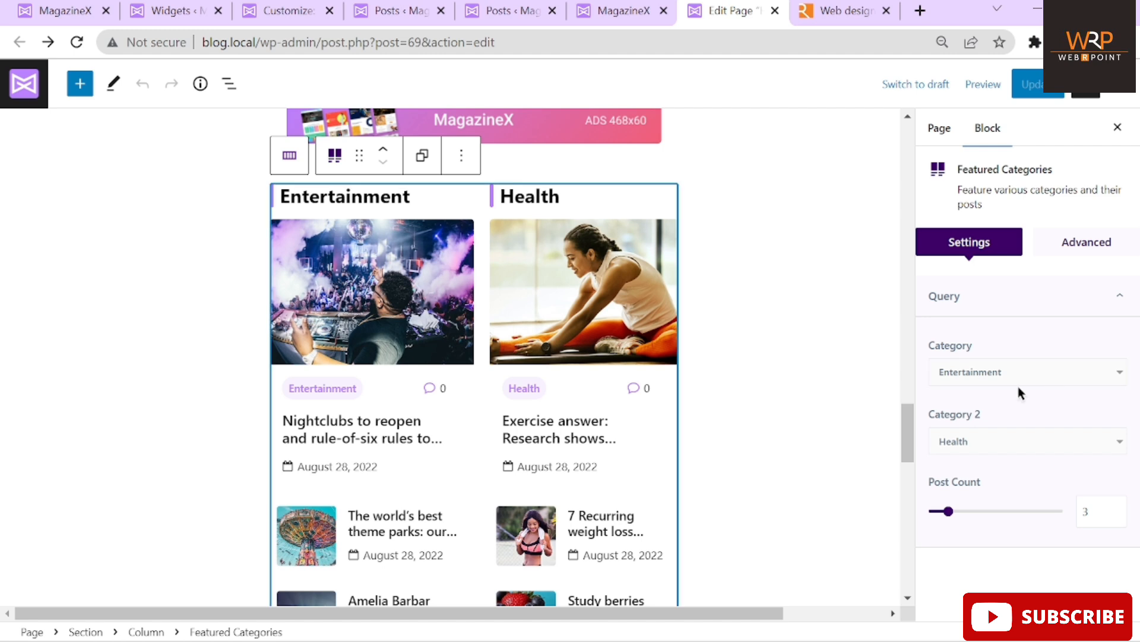
{"action": "left_click_drag", "start_coordinate": [908, 421], "coordinate": [907, 189]}
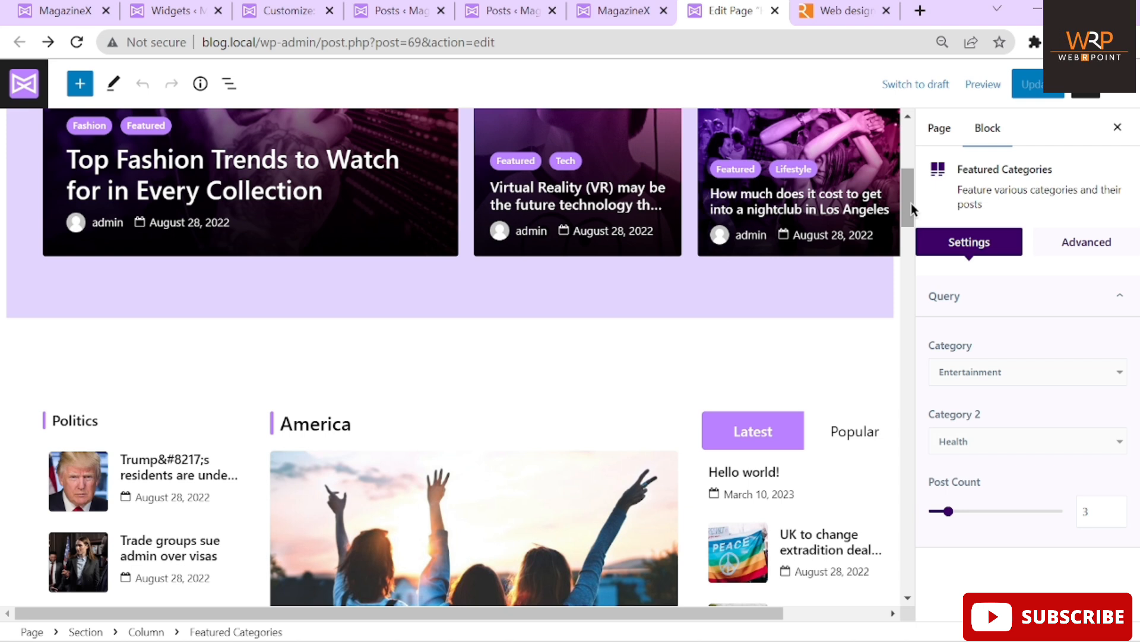
{"action": "left_click_drag", "start_coordinate": [911, 203], "coordinate": [942, 521]}
Select the In Picture grid block and set its category to Europe
{"action": "left_click", "coordinate": [282, 327]}
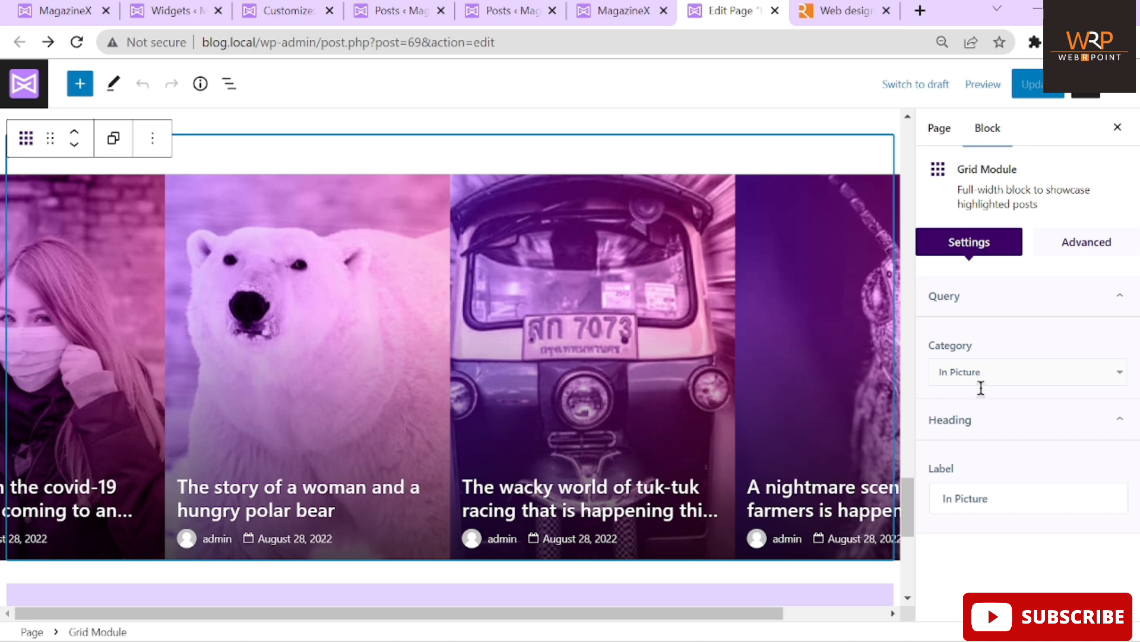
{"action": "left_click", "coordinate": [1009, 496]}
{"action": "key", "text": "ctrl+a"}
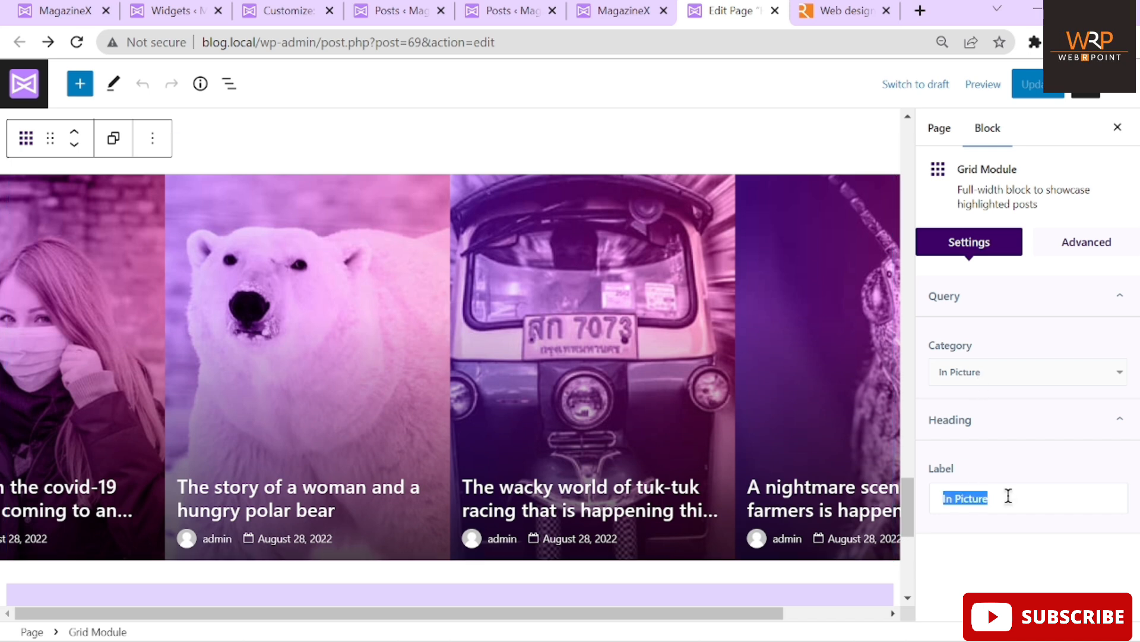
{"action": "left_click", "coordinate": [1030, 379]}
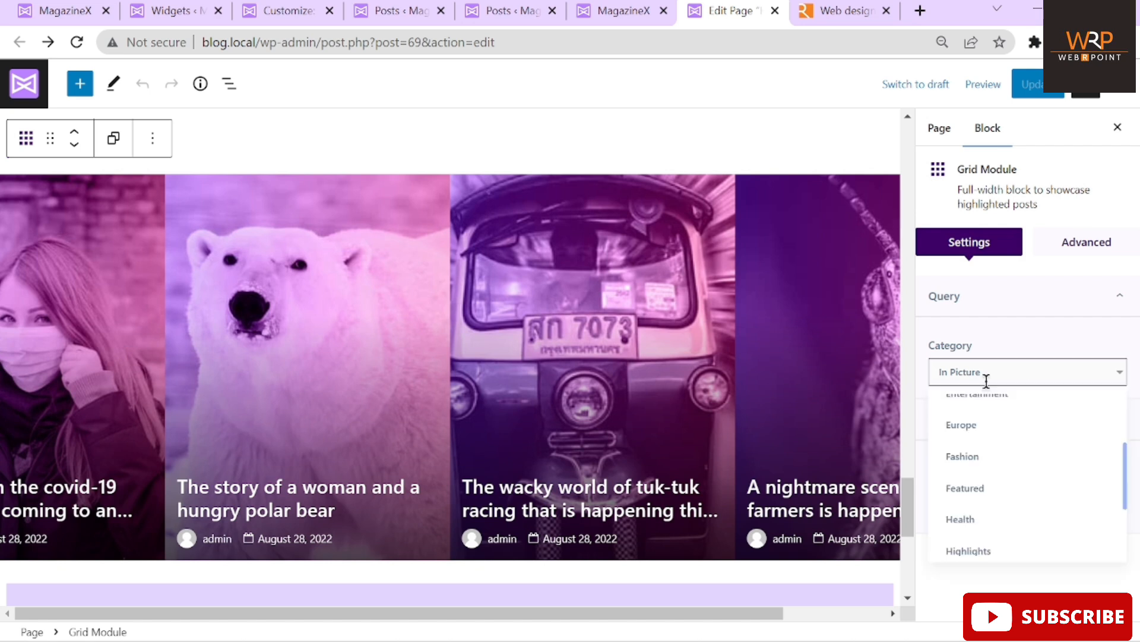
{"action": "left_click", "coordinate": [977, 425]}
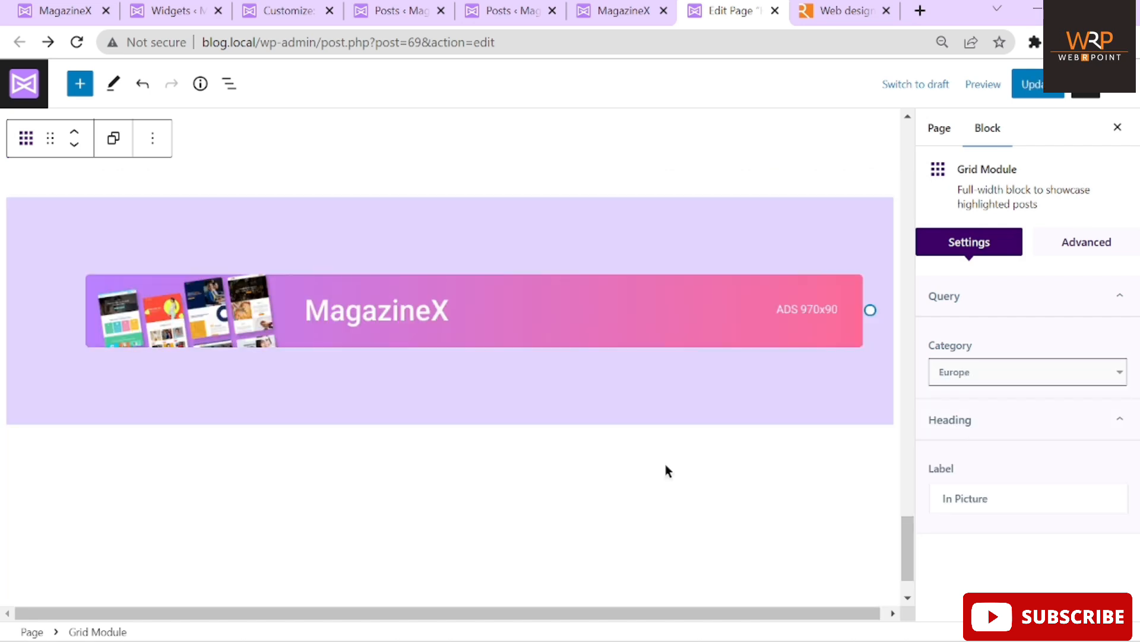
Change the grid module's category to Fashion
{"action": "scroll", "coordinate": [665, 471], "scroll_direction": "down", "scroll_amount": 1}
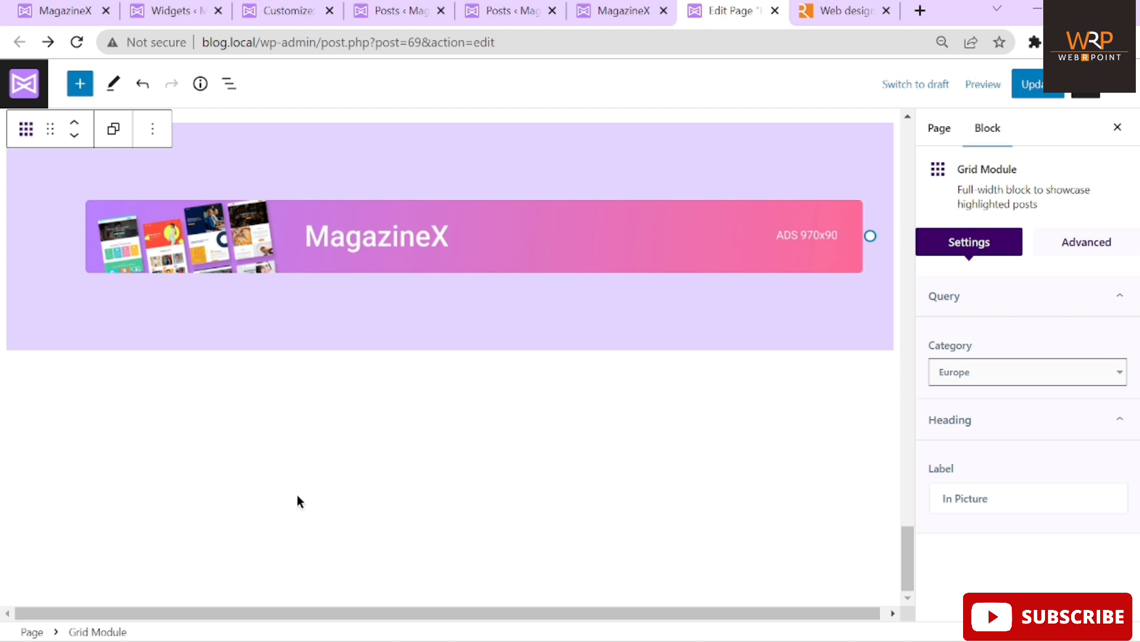
{"action": "scroll", "coordinate": [327, 369], "scroll_direction": "up", "scroll_amount": 2}
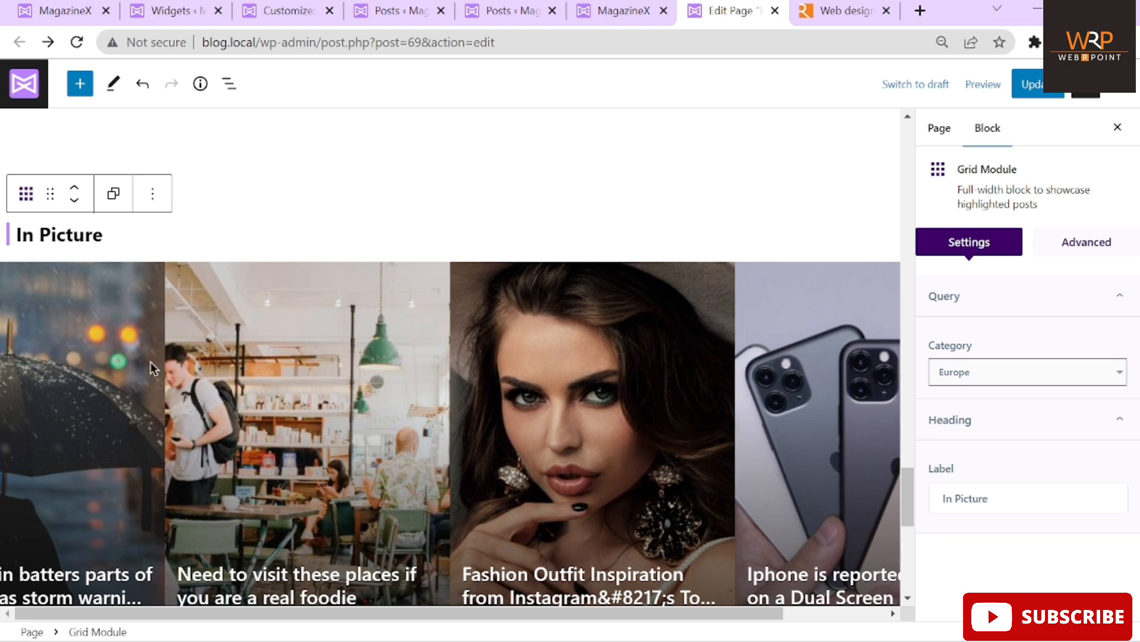
{"action": "scroll", "coordinate": [343, 384], "scroll_direction": "down", "scroll_amount": 1}
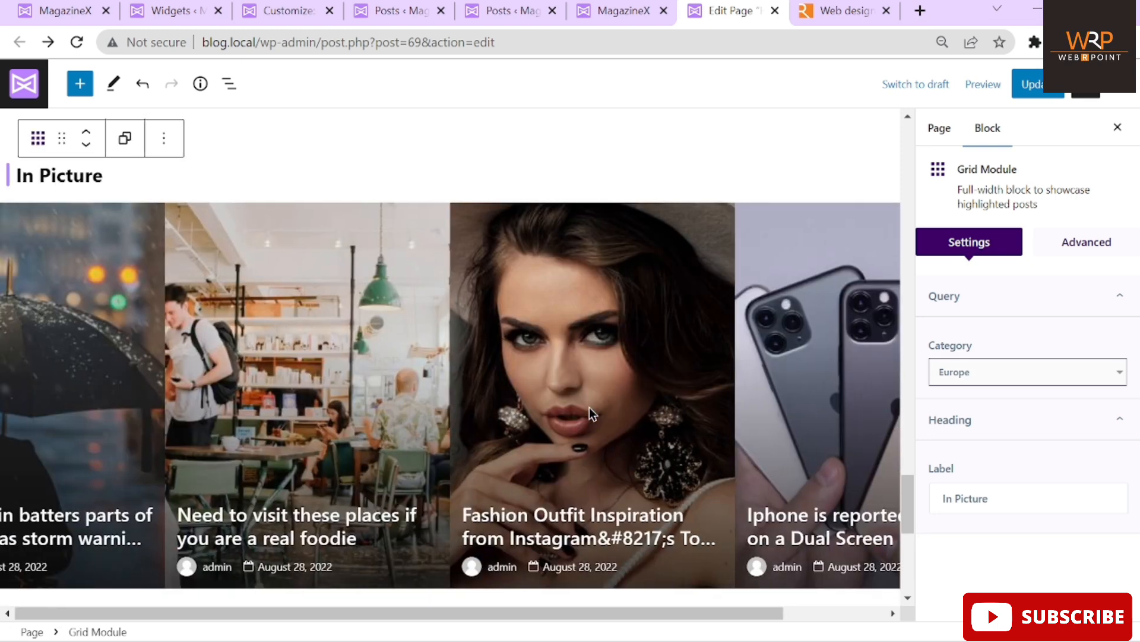
{"action": "left_click", "coordinate": [1011, 372]}
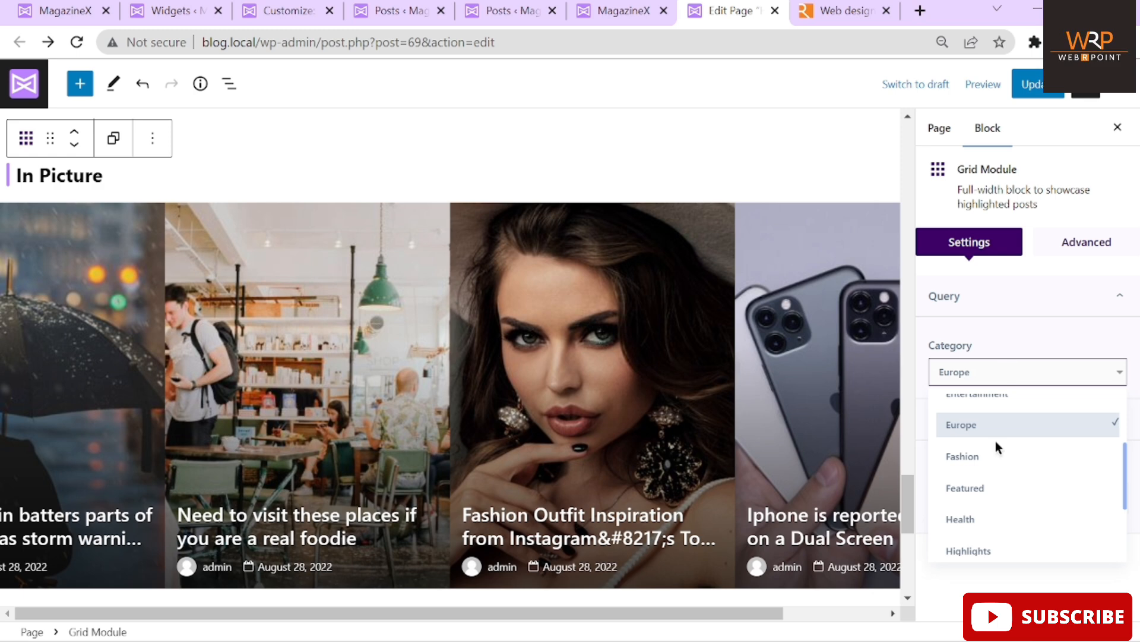
{"action": "left_click", "coordinate": [985, 455]}
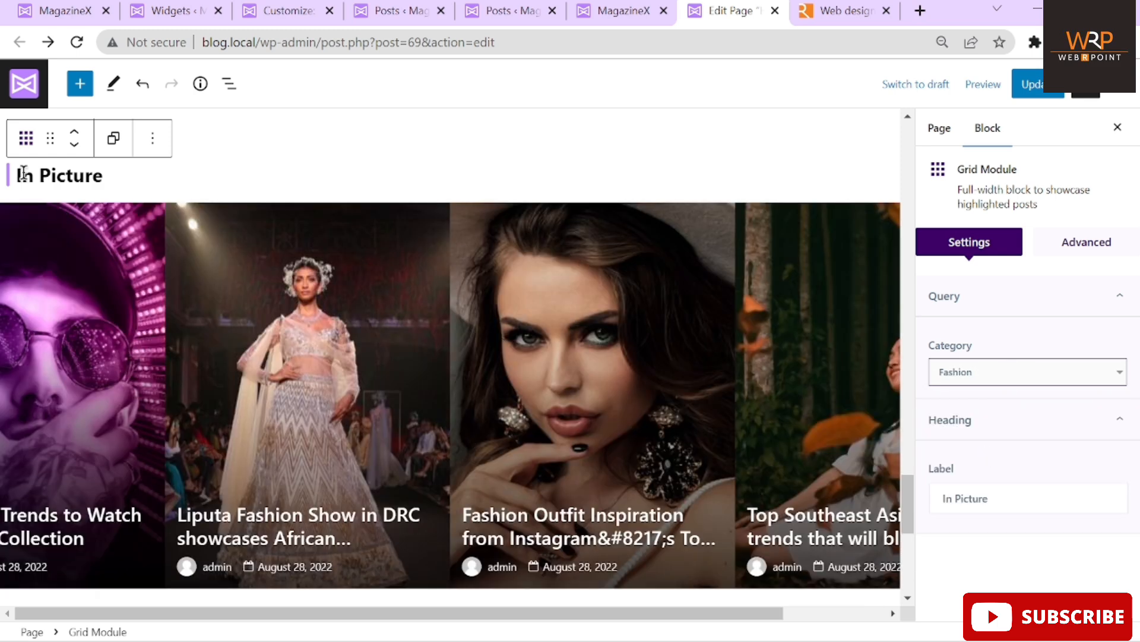
Replace the grid heading label with 'Fashion' and select the ad banner section
{"action": "triple_click", "coordinate": [1008, 493]}
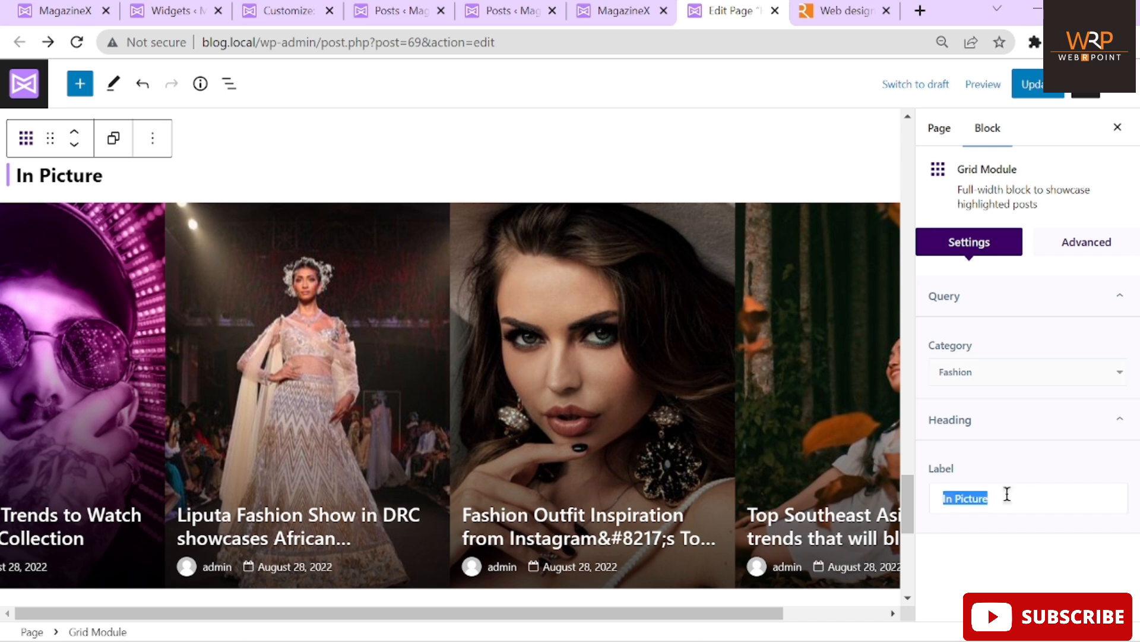
{"action": "type", "text": "Fashion"}
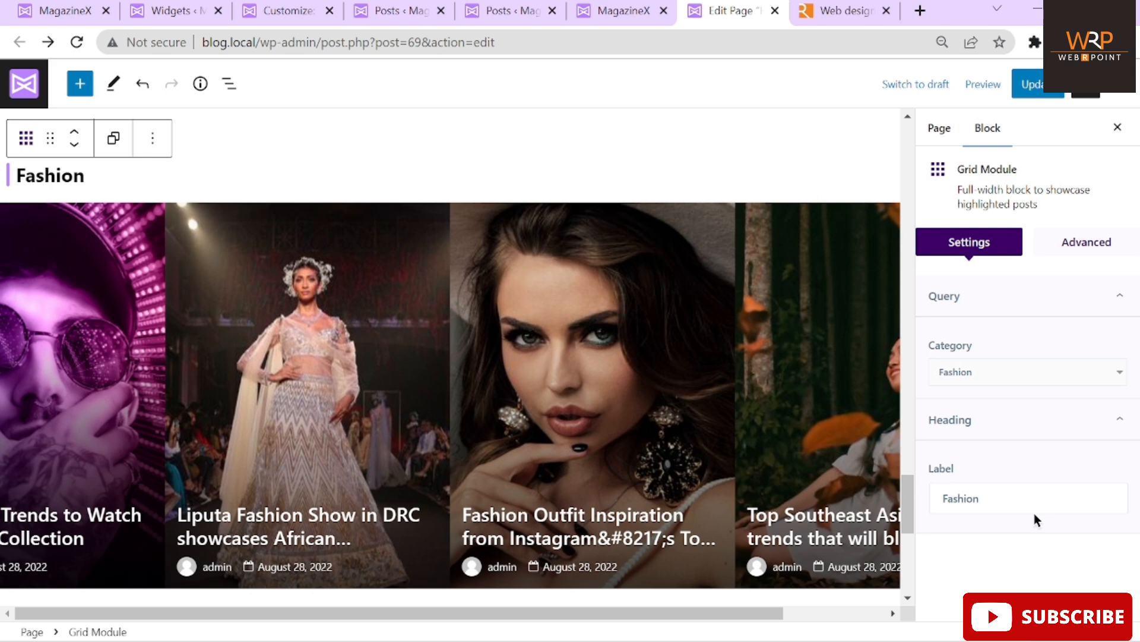
{"action": "scroll", "coordinate": [672, 382], "scroll_direction": "down", "scroll_amount": 7}
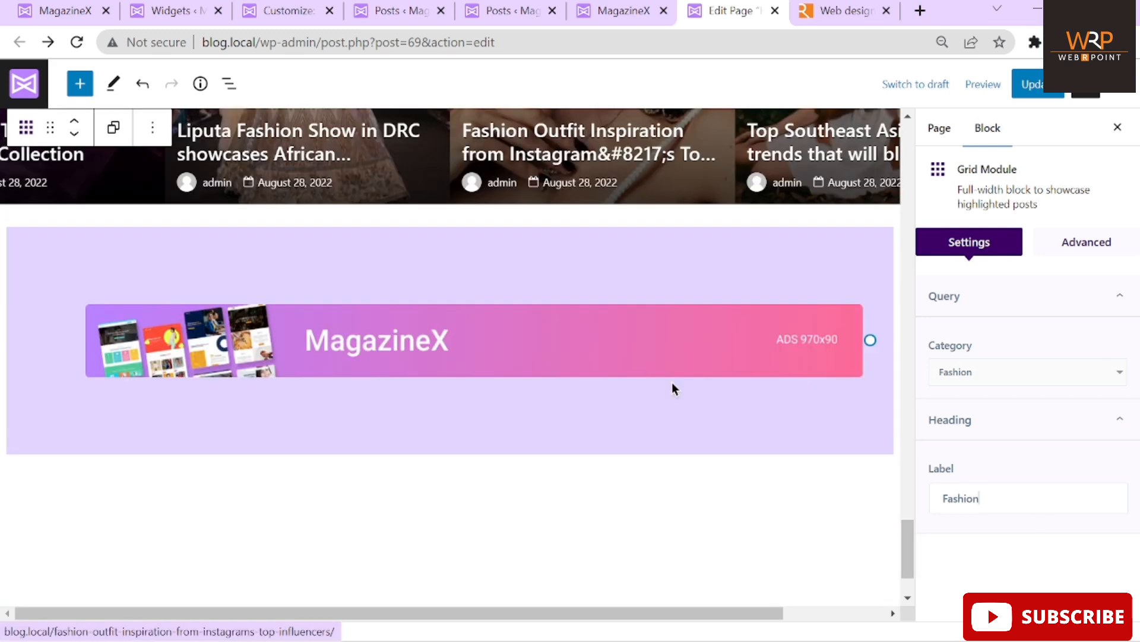
{"action": "left_click", "coordinate": [627, 213]}
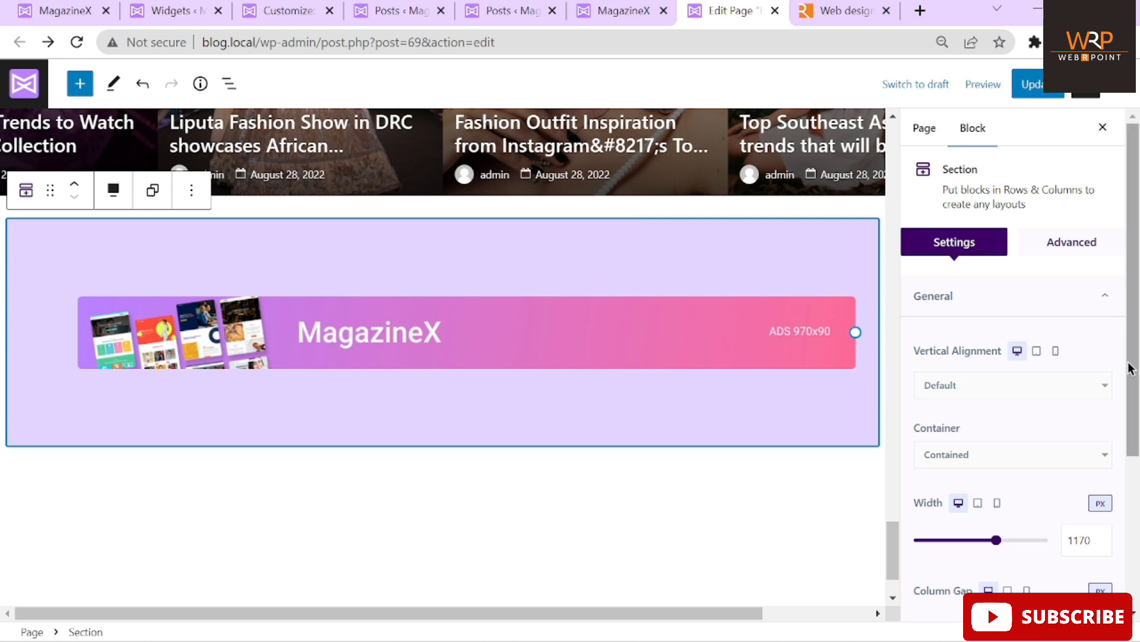
{"action": "scroll", "coordinate": [1048, 491], "scroll_direction": "down", "scroll_amount": 1}
{"action": "scroll", "coordinate": [1046, 486], "scroll_direction": "down", "scroll_amount": 5}
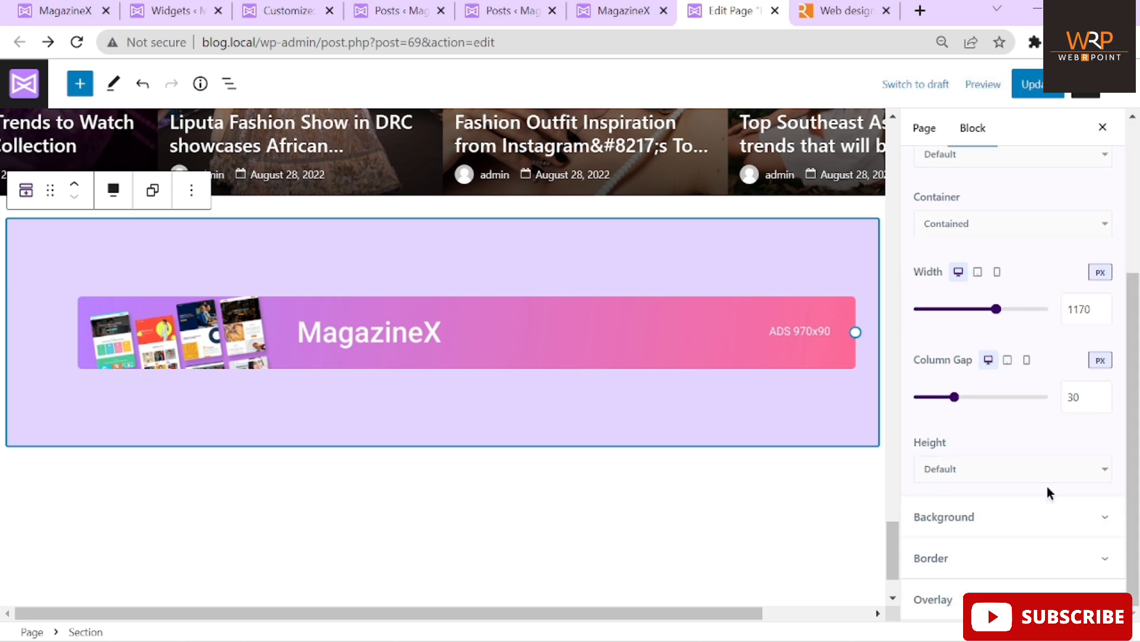
{"action": "left_click", "coordinate": [990, 523]}
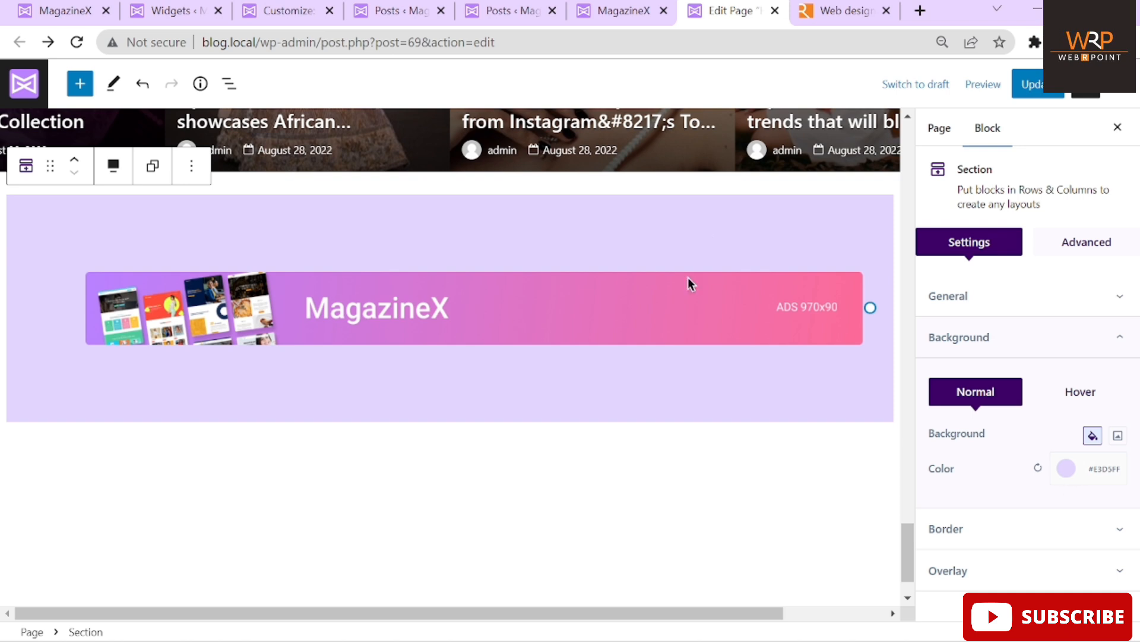
{"action": "left_click", "coordinate": [679, 311]}
{"action": "left_click", "coordinate": [264, 274]}
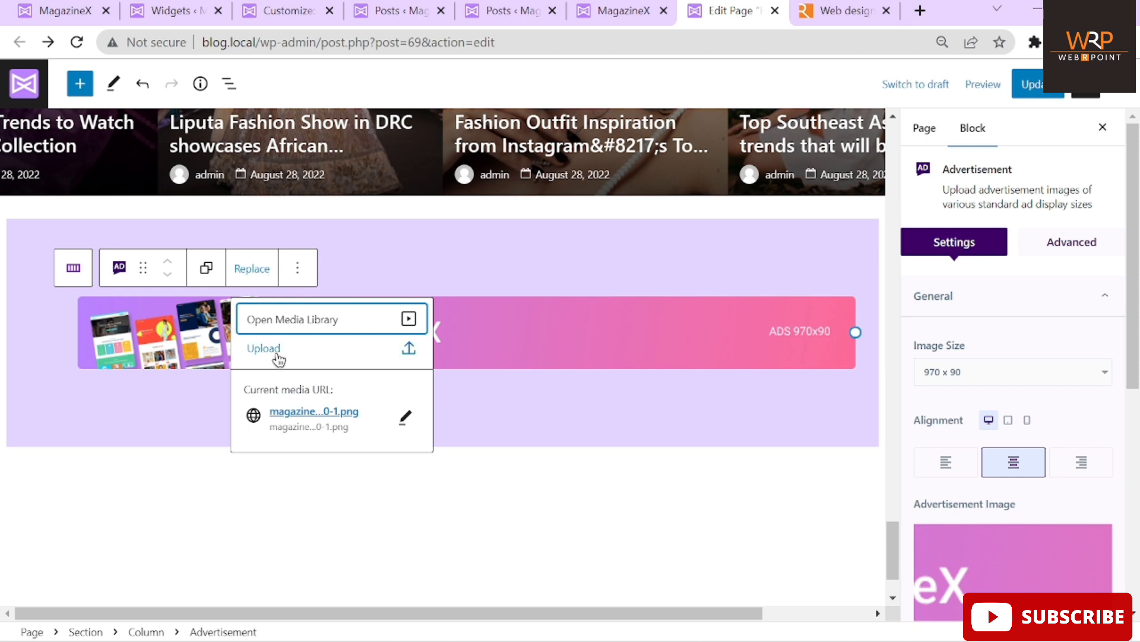
{"action": "left_click", "coordinate": [647, 448]}
{"action": "scroll", "coordinate": [614, 416], "scroll_direction": "down", "scroll_amount": 3}
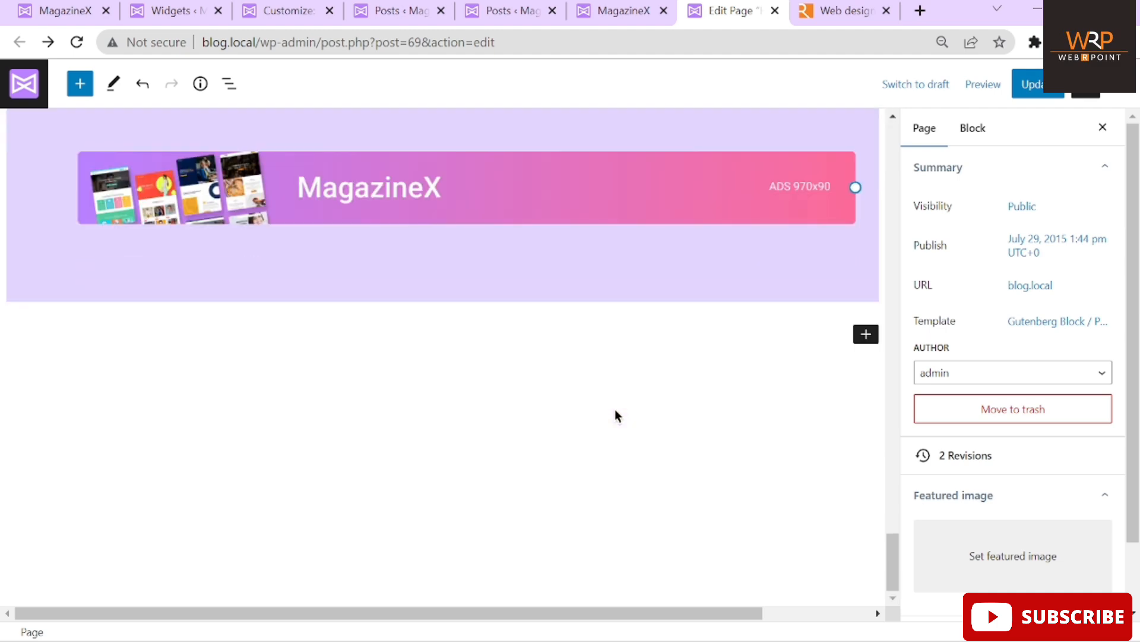
Preview the live front page, scrolling through the home page blocks
{"action": "left_click", "coordinate": [618, 10]}
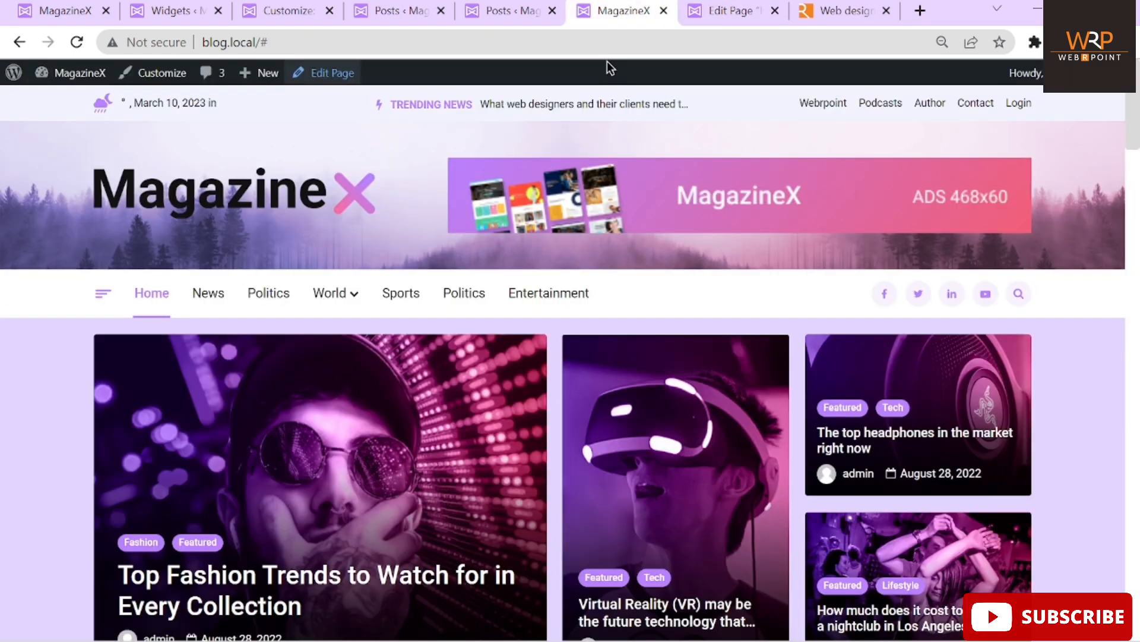
{"action": "scroll", "coordinate": [539, 383], "scroll_direction": "down", "scroll_amount": 10}
{"action": "scroll", "coordinate": [540, 383], "scroll_direction": "down", "scroll_amount": 10}
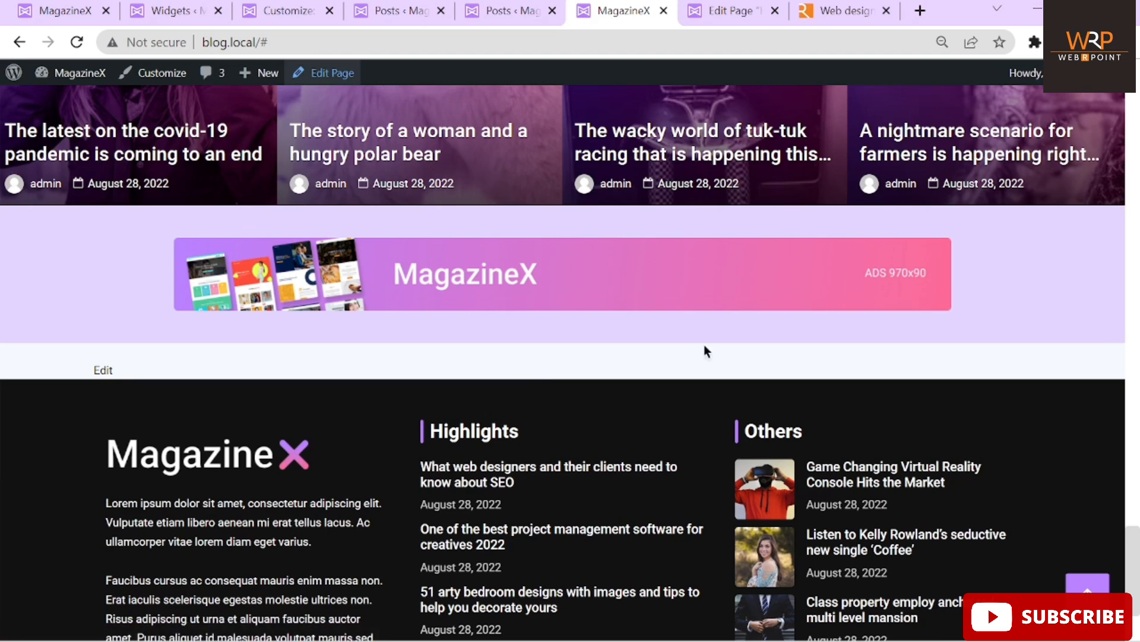
{"action": "scroll", "coordinate": [704, 344], "scroll_direction": "up", "scroll_amount": 10}
{"action": "scroll", "coordinate": [704, 344], "scroll_direction": "up", "scroll_amount": 10}
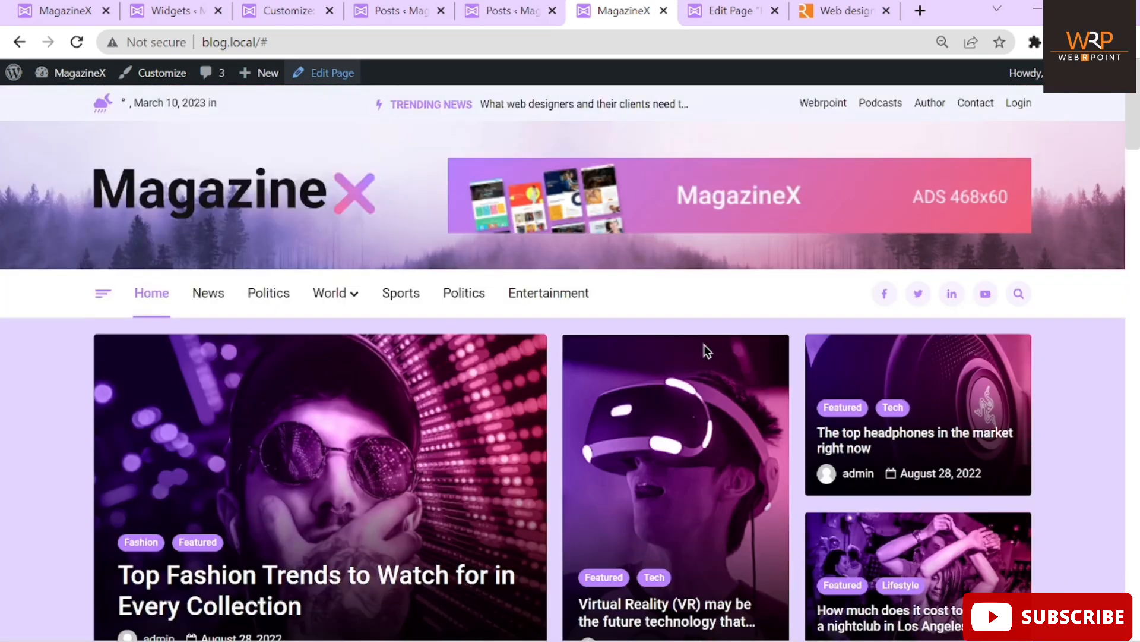
{"action": "scroll", "coordinate": [704, 344], "scroll_direction": "down", "scroll_amount": 1}
{"action": "scroll", "coordinate": [704, 344], "scroll_direction": "down", "scroll_amount": 20}
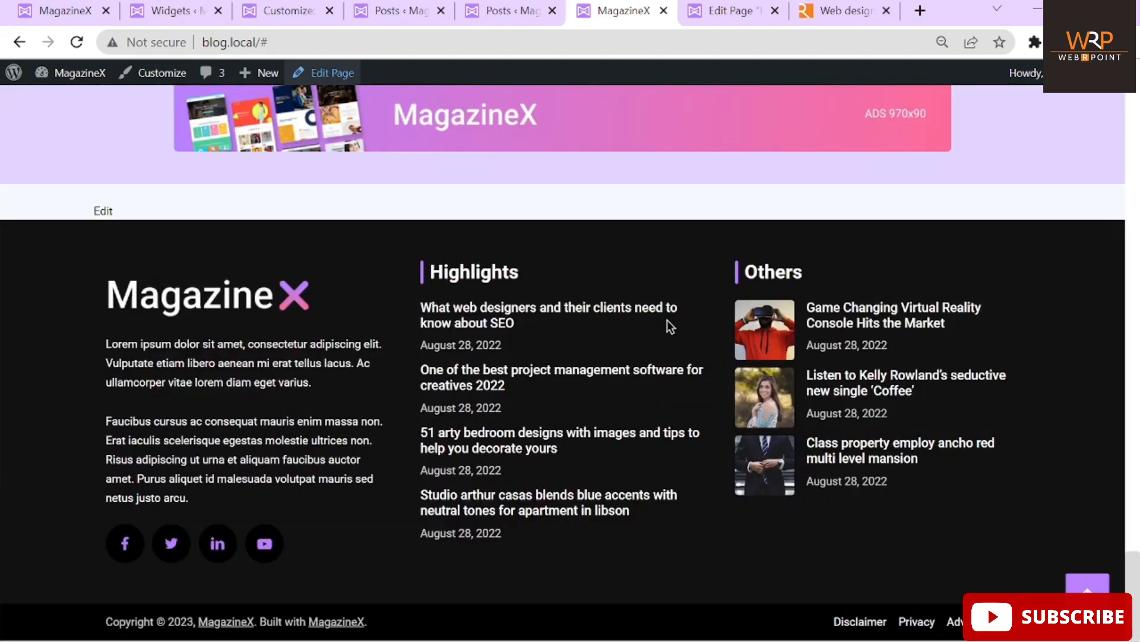
{"action": "mouse_move", "coordinate": [564, 641]}
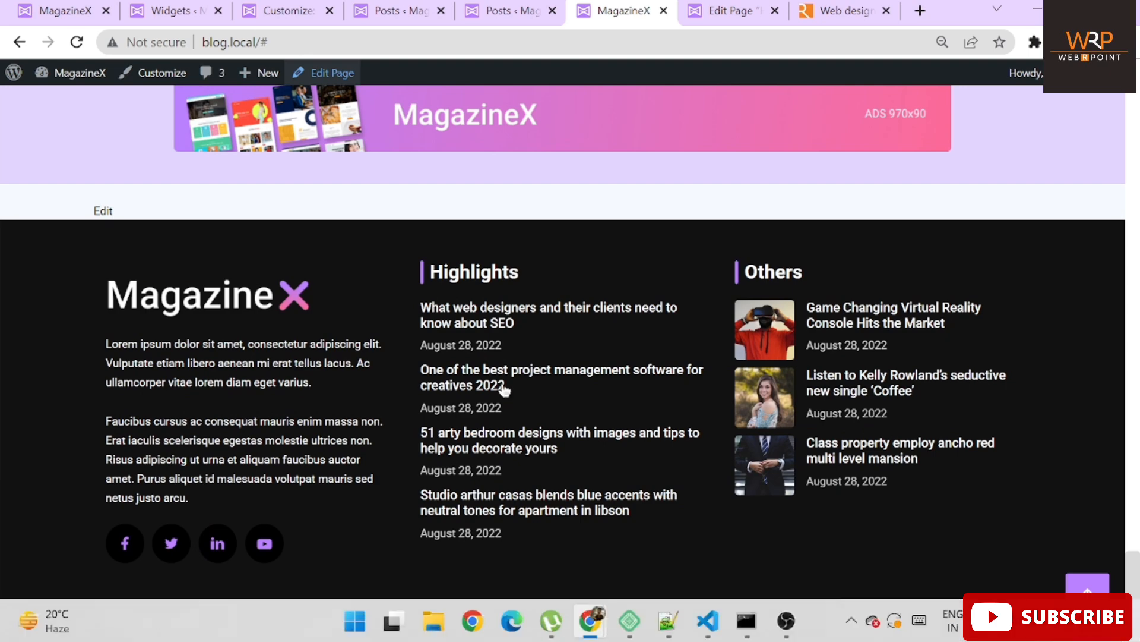
Update the Home page and reload the front page to confirm the changes
{"action": "left_click", "coordinate": [734, 11]}
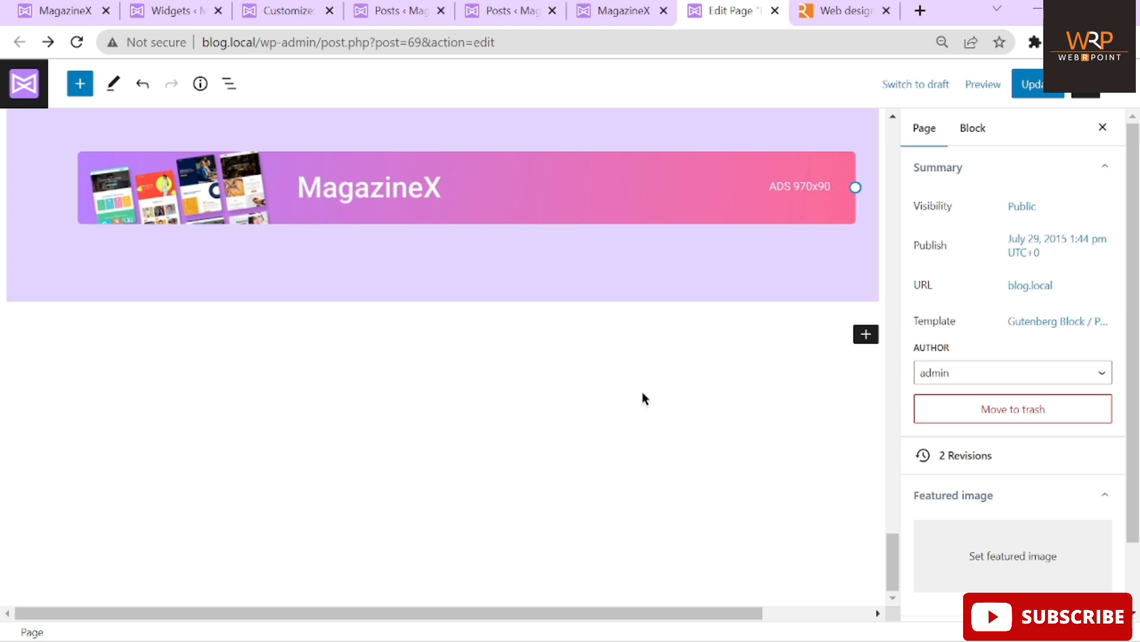
{"action": "scroll", "coordinate": [642, 392], "scroll_direction": "up", "scroll_amount": 20}
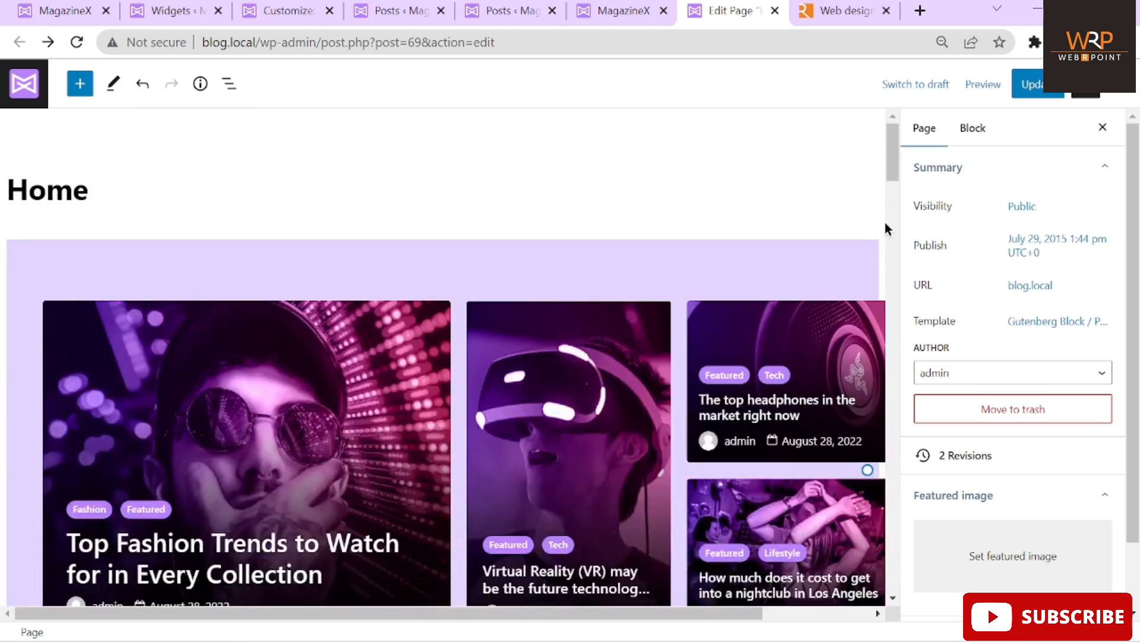
{"action": "left_click", "coordinate": [1021, 94]}
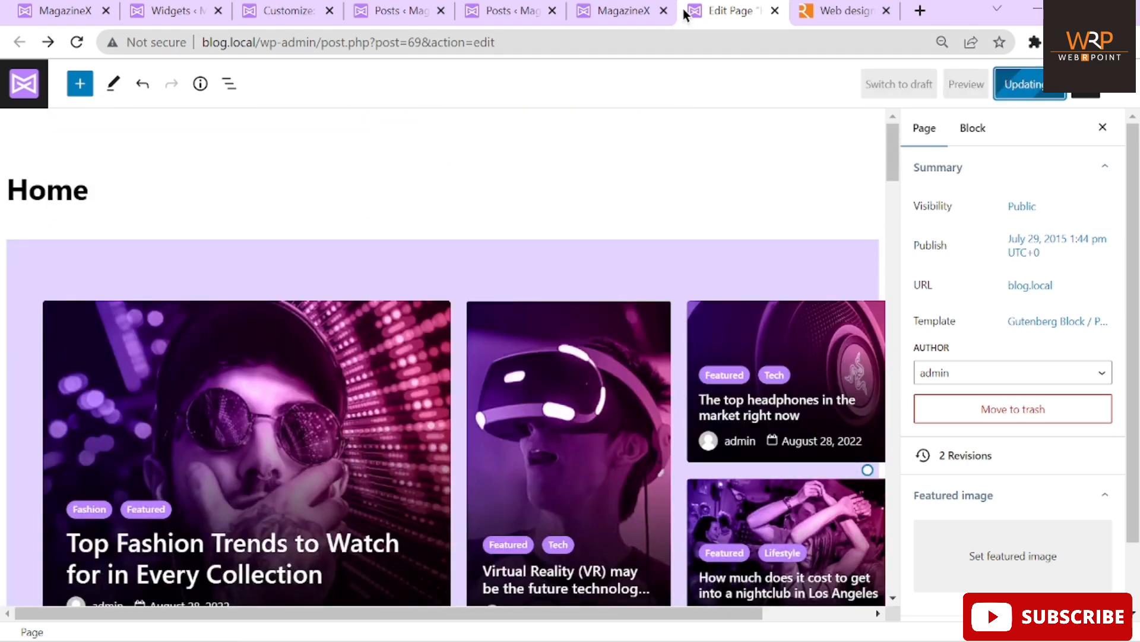
{"action": "left_click", "coordinate": [623, 10]}
{"action": "left_click", "coordinate": [77, 42]}
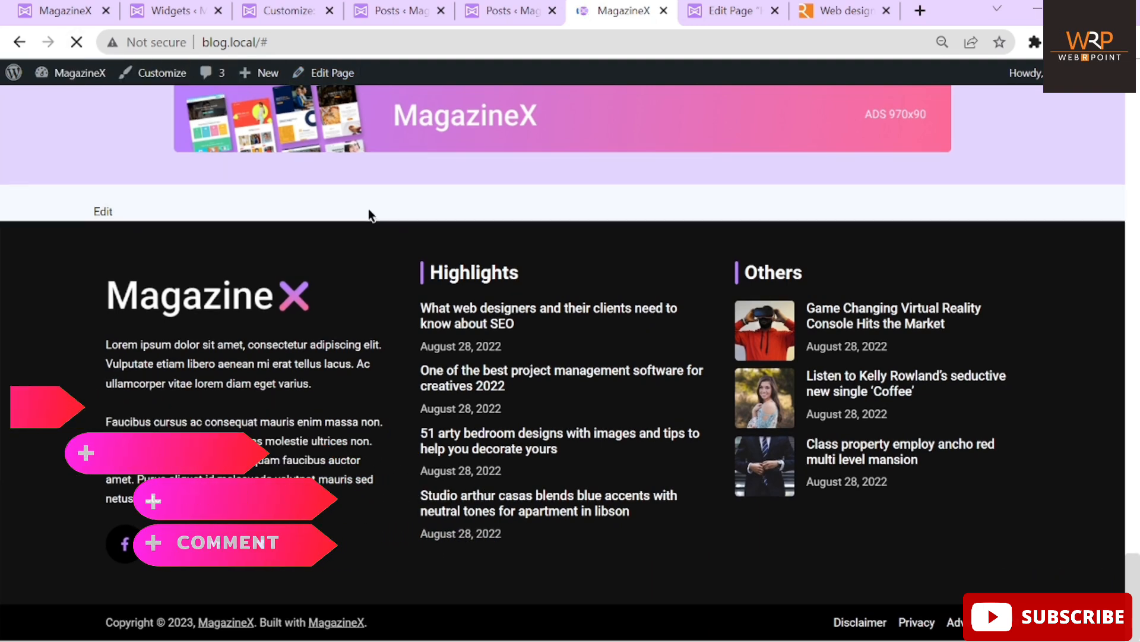
{"action": "left_click", "coordinate": [713, 13]}
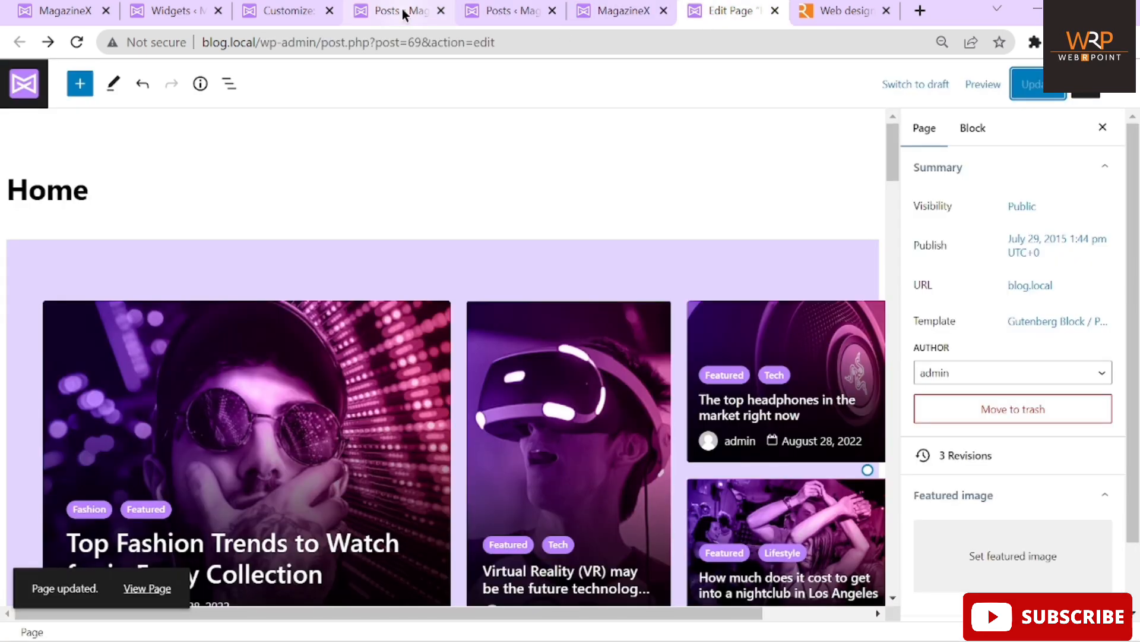
{"action": "left_click", "coordinate": [300, 13]}
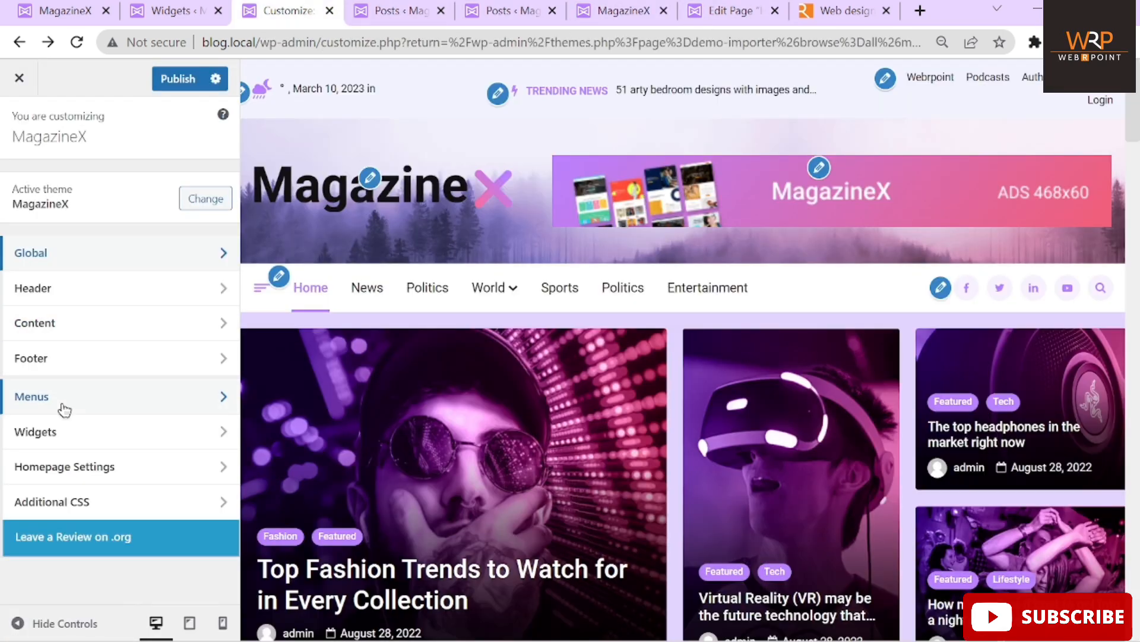
Open the Footer Column 1 widget area in the Customizer's Widgets panel
{"action": "left_click", "coordinate": [47, 433]}
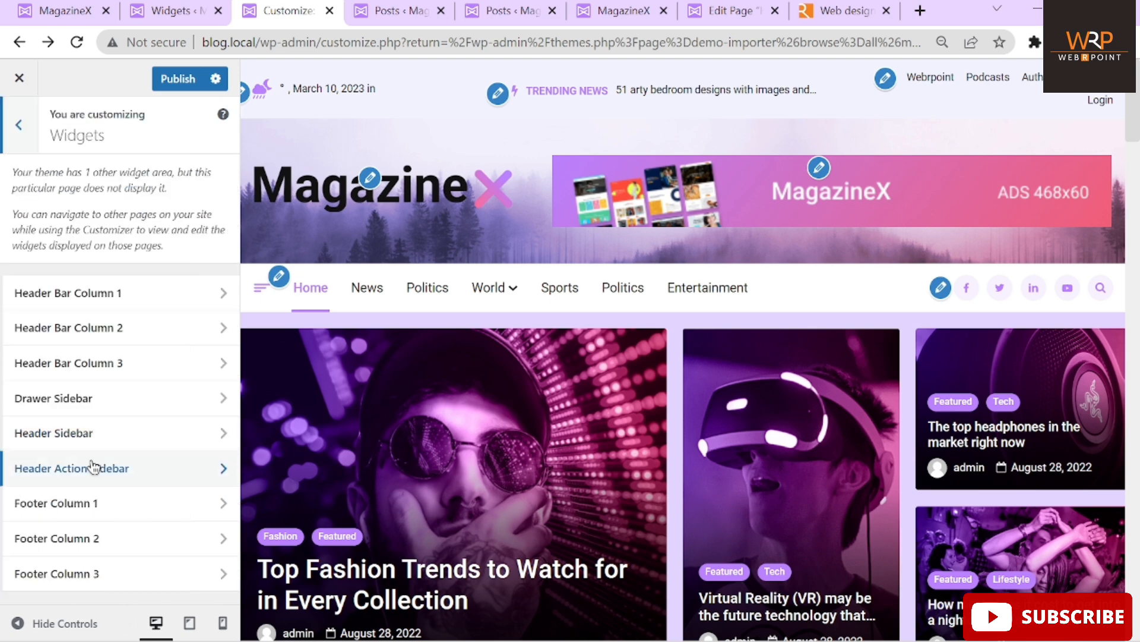
{"action": "left_click", "coordinate": [106, 505]}
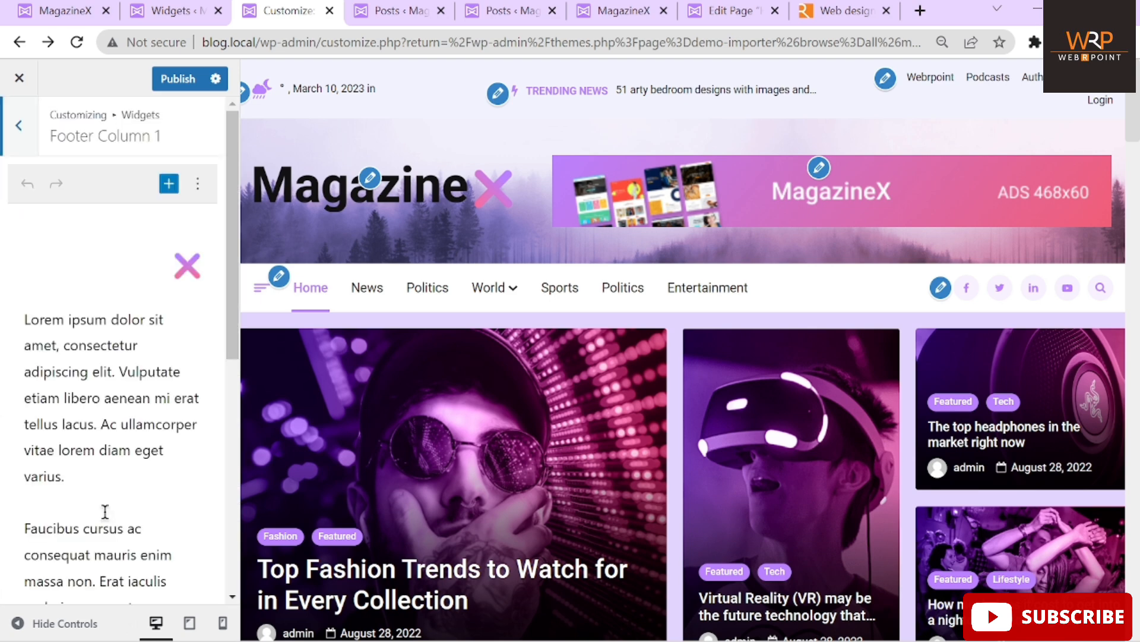
{"action": "scroll", "coordinate": [93, 446], "scroll_direction": "down", "scroll_amount": 8}
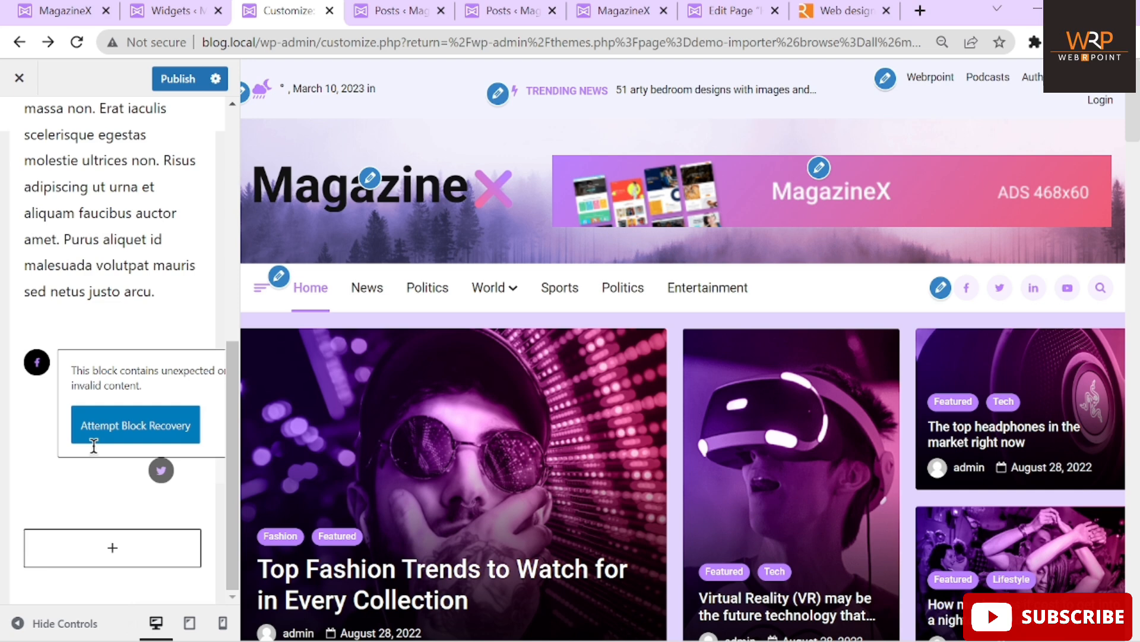
Open Appearance > Widgets from the All Posts admin tab
{"action": "left_click", "coordinate": [390, 15]}
{"action": "mouse_move", "coordinate": [71, 368]}
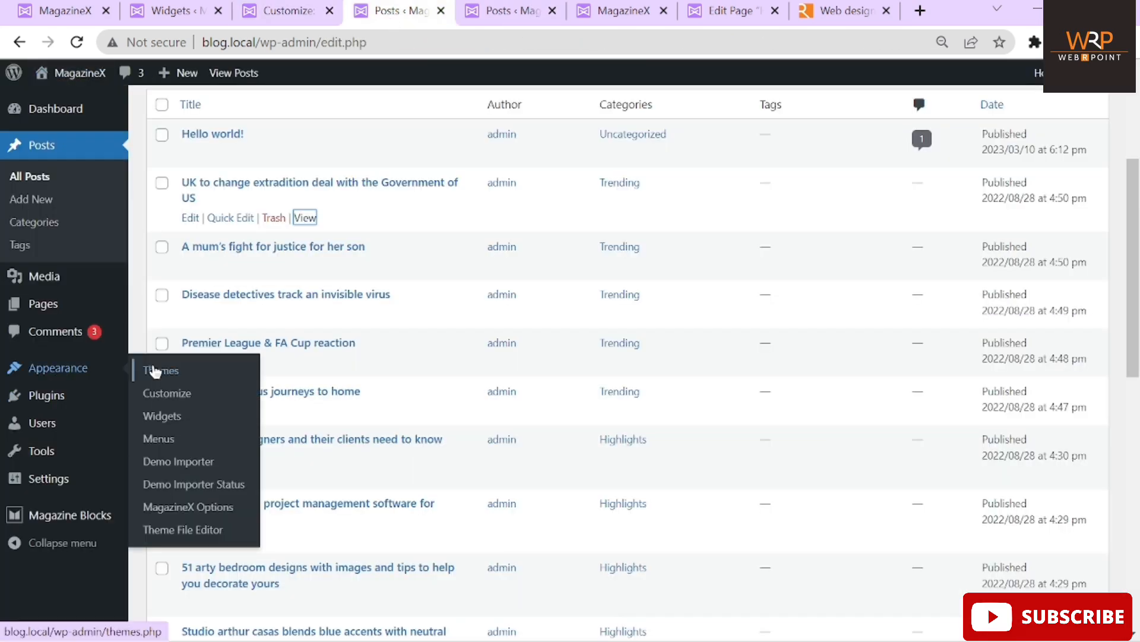
{"action": "left_click", "coordinate": [160, 423]}
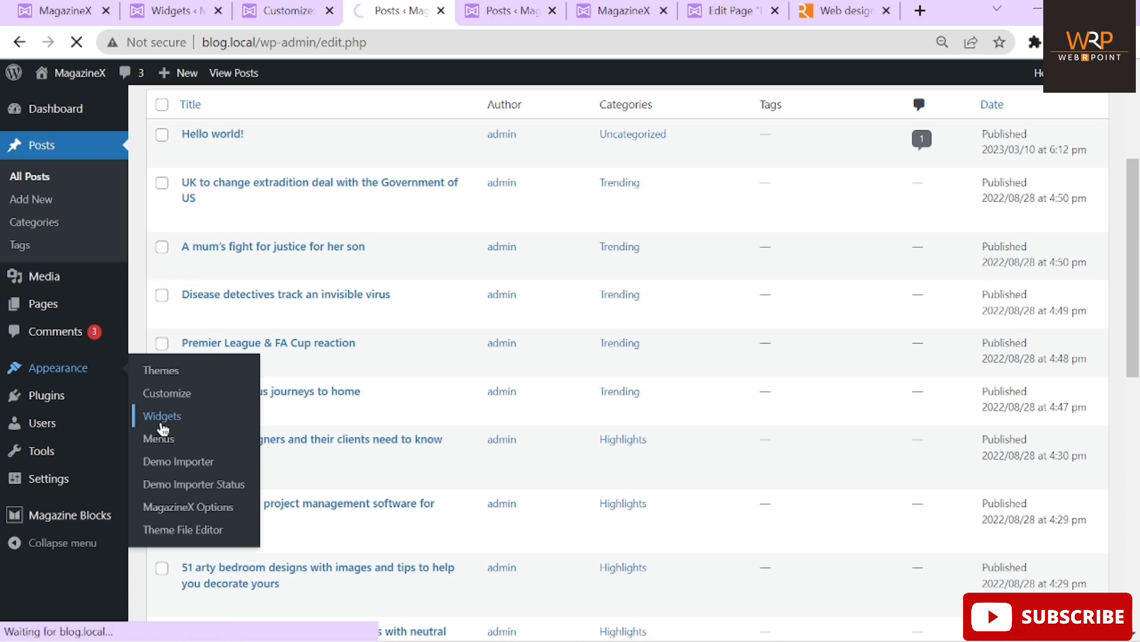
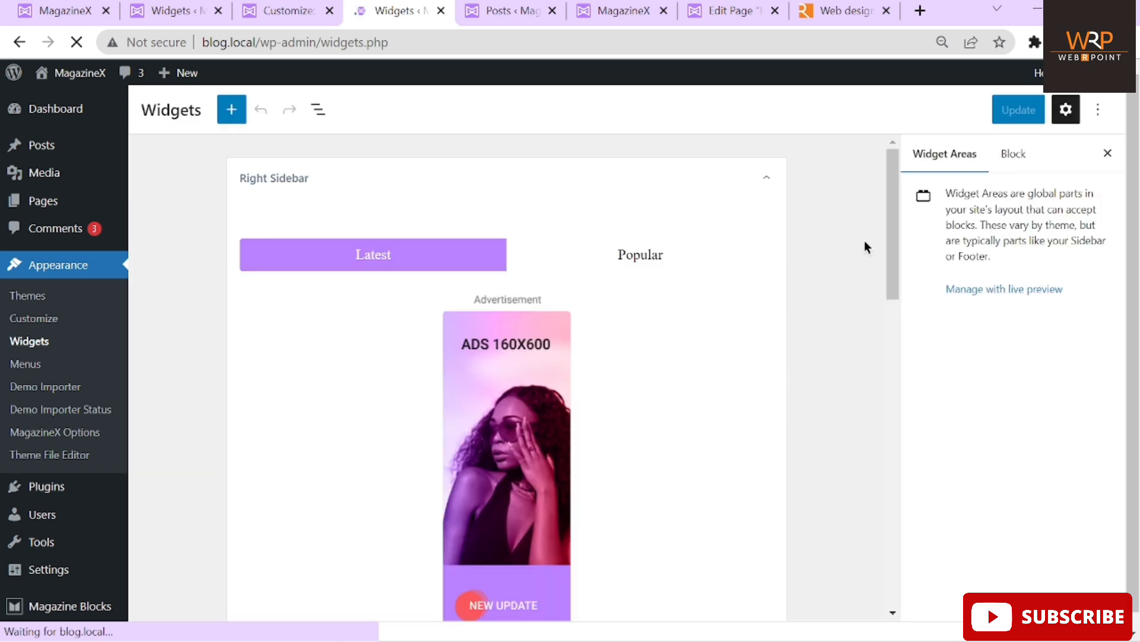
Move the Footer Column 1 lorem ipsum paragraphs into the logo image's caption
{"action": "left_click_drag", "start_coordinate": [892, 234], "coordinate": [878, 573]}
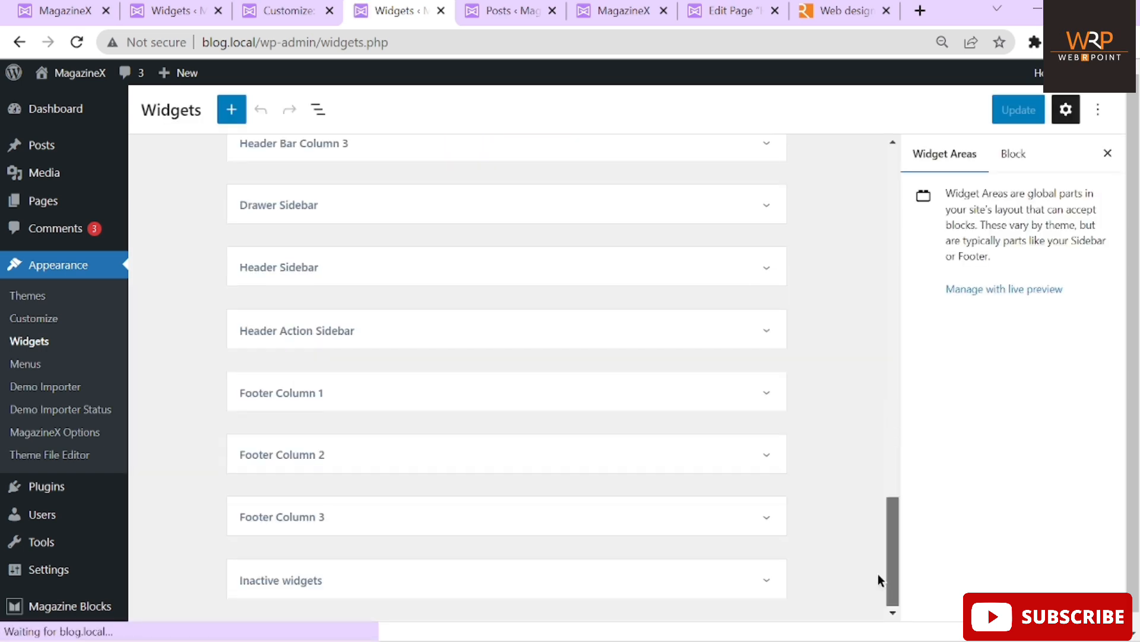
{"action": "left_click", "coordinate": [500, 413]}
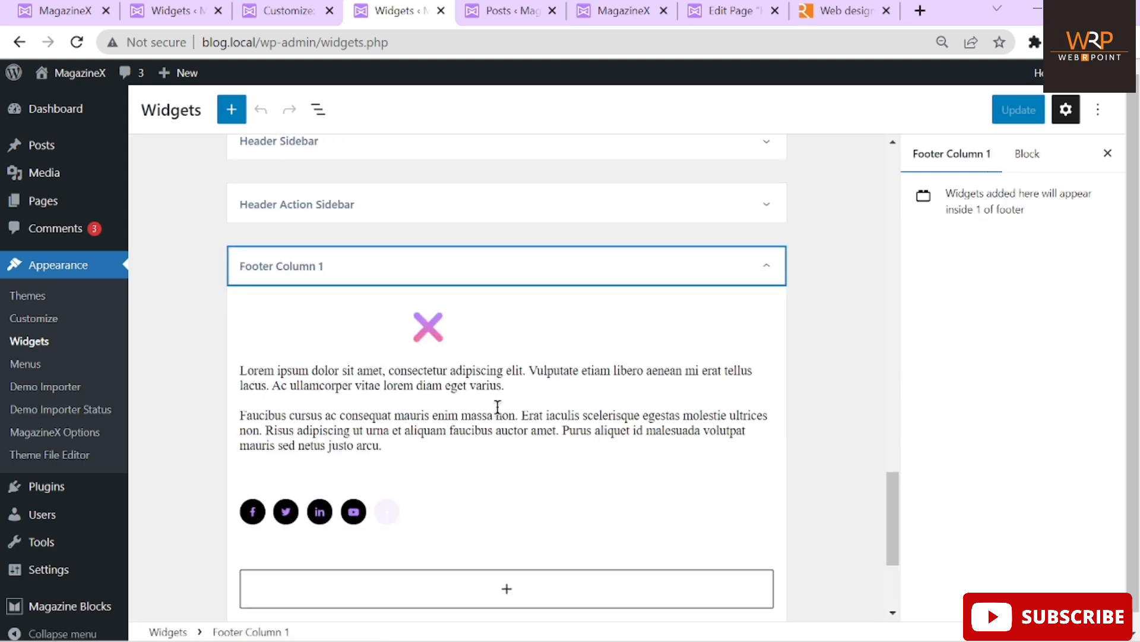
{"action": "left_click", "coordinate": [439, 372]}
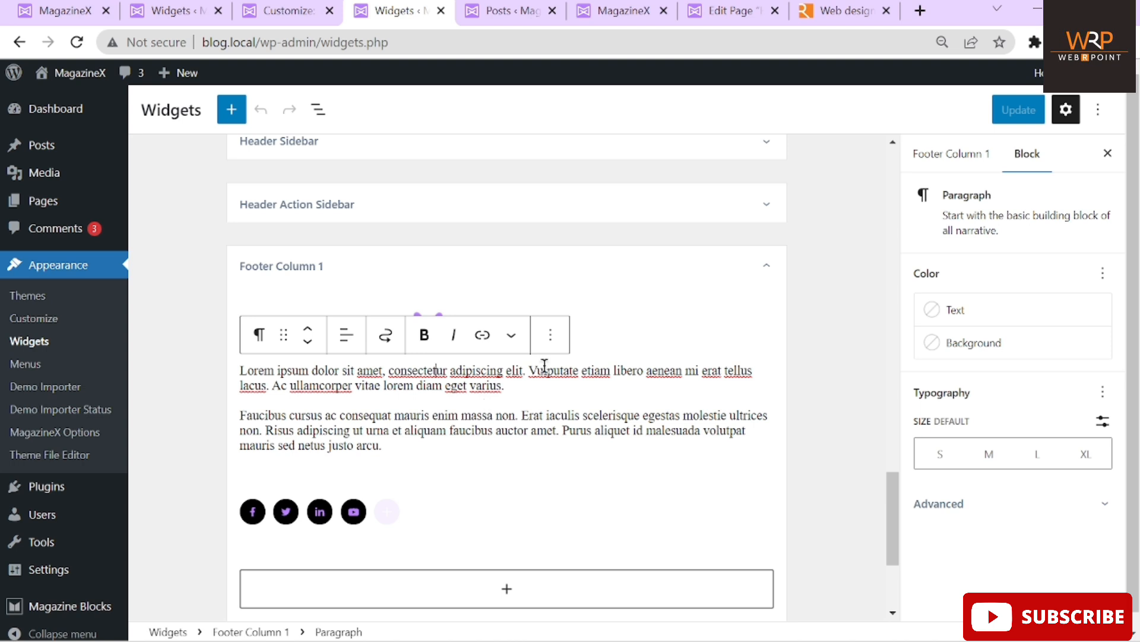
{"action": "left_click", "coordinate": [389, 447]}
{"action": "left_click_drag", "start_coordinate": [388, 447], "coordinate": [212, 409]}
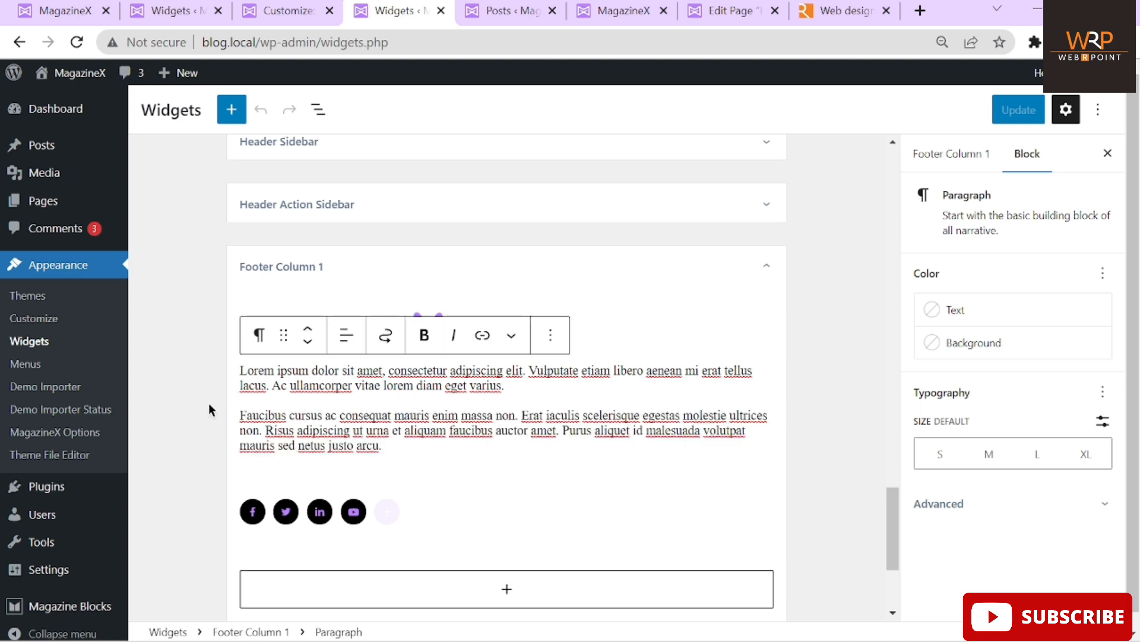
{"action": "key", "text": "ctrl+x"}
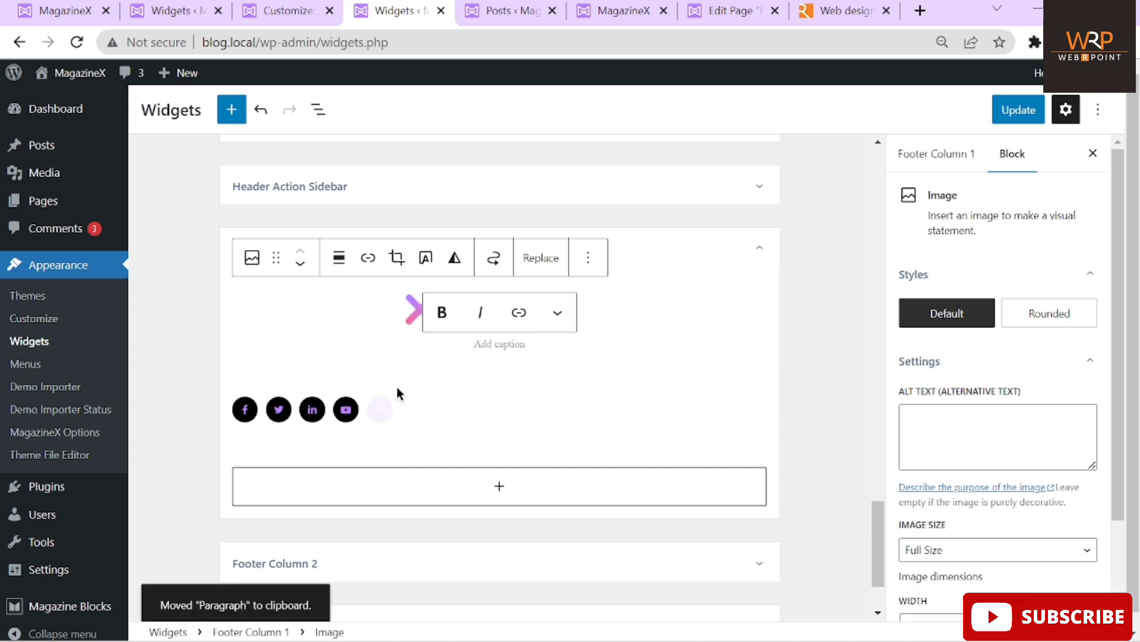
{"action": "scroll", "coordinate": [395, 387], "scroll_direction": "up", "scroll_amount": 1}
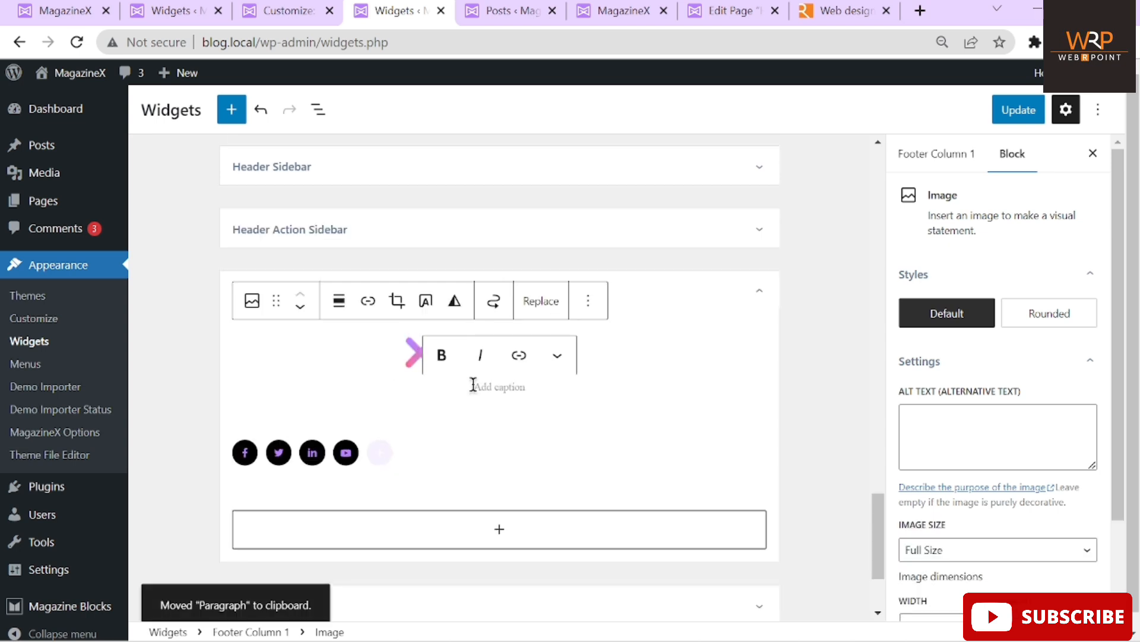
{"action": "key", "text": "ctrl+v"}
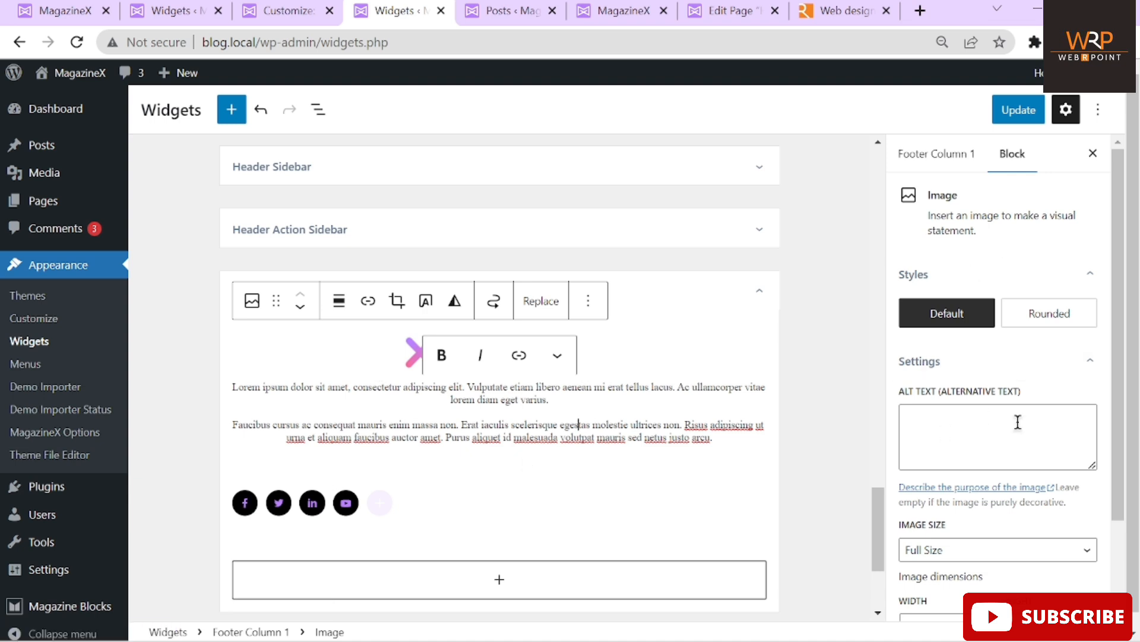
{"action": "scroll", "coordinate": [1017, 422], "scroll_direction": "down", "scroll_amount": 2}
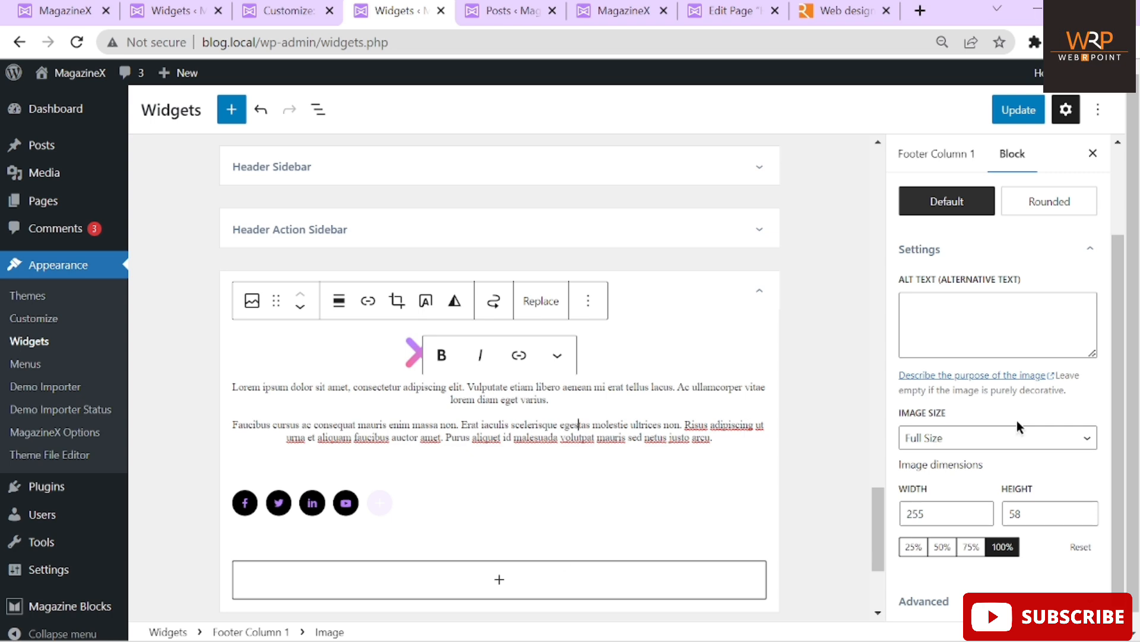
Save the footer widget changes and view the live site footer
{"action": "left_click", "coordinate": [245, 506]}
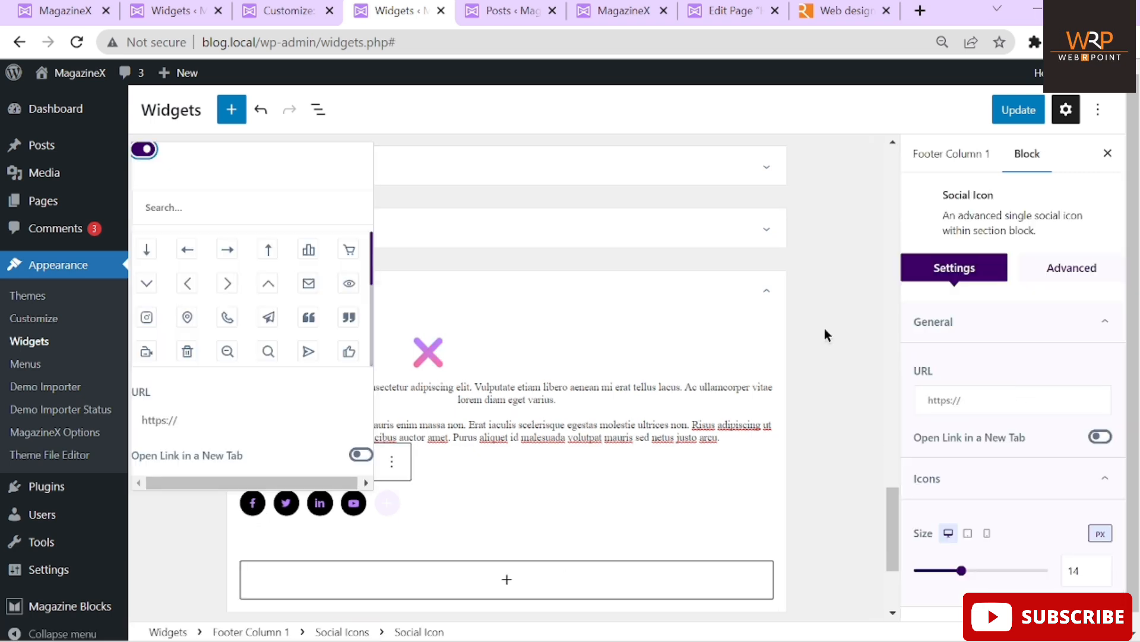
{"action": "left_click", "coordinate": [423, 352]}
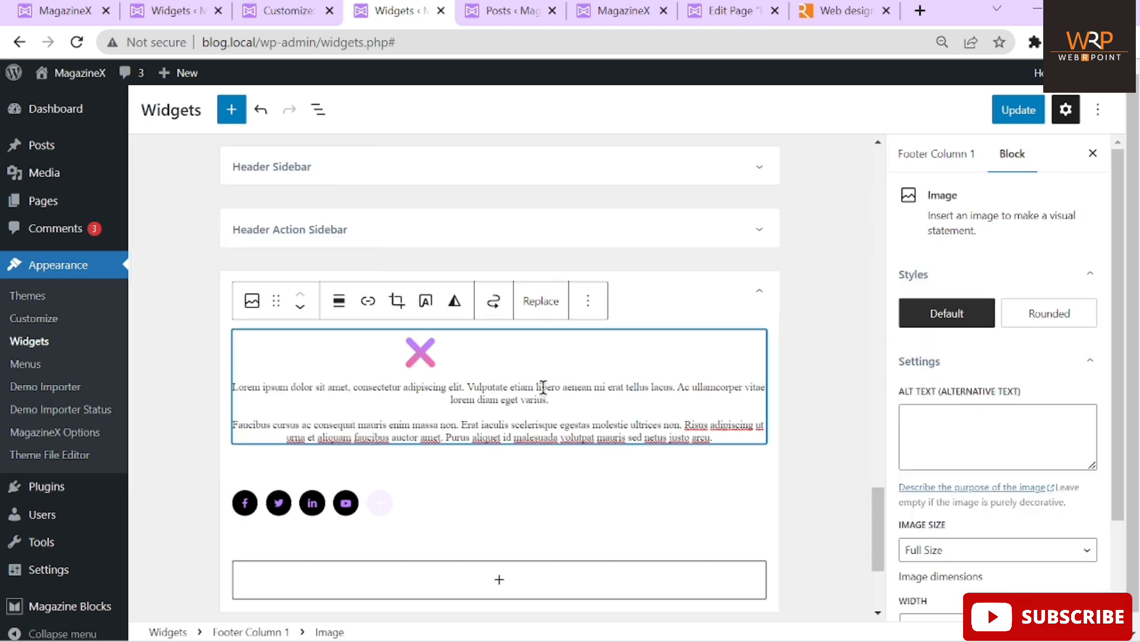
{"action": "left_click", "coordinate": [1038, 110]}
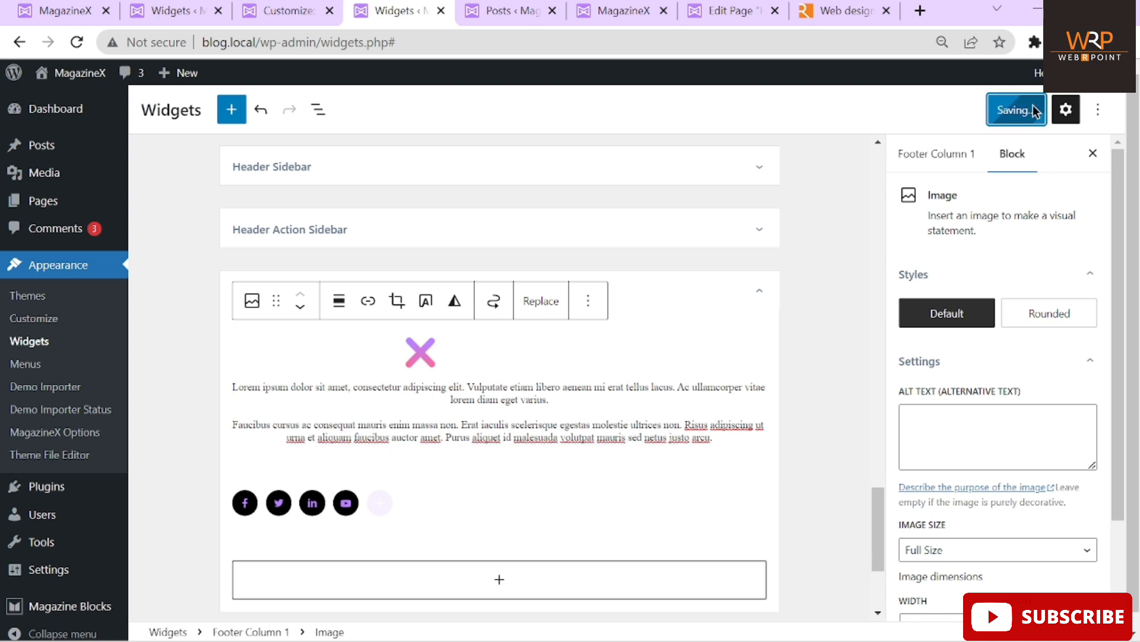
{"action": "left_click", "coordinate": [603, 10]}
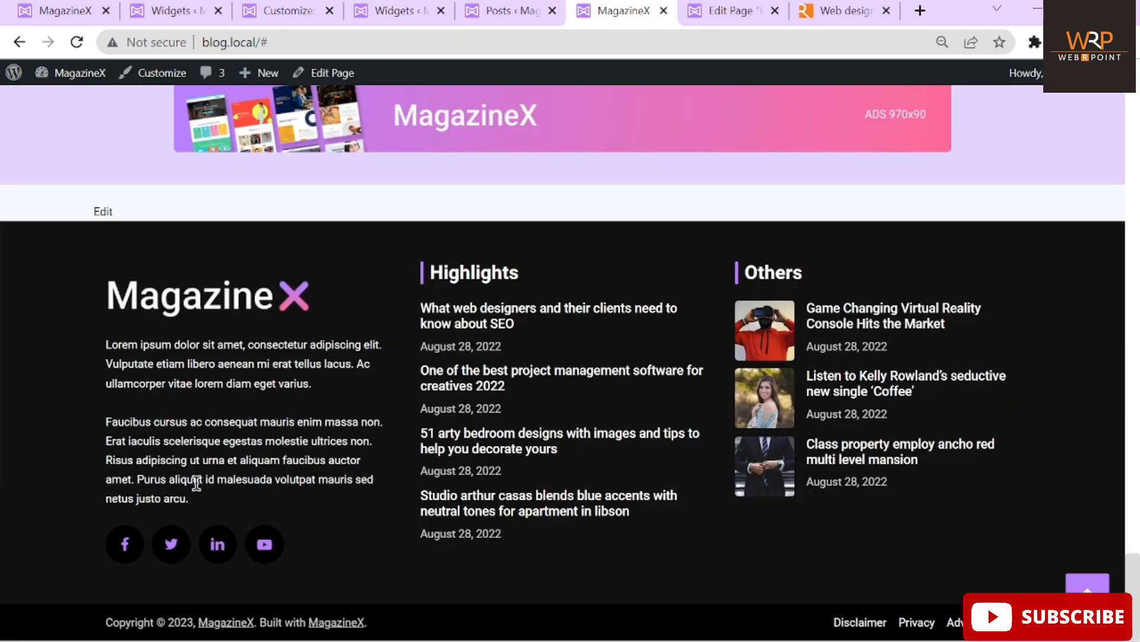
Reload the site to check the new footer, then return to the widgets editor
{"action": "left_click", "coordinate": [77, 42]}
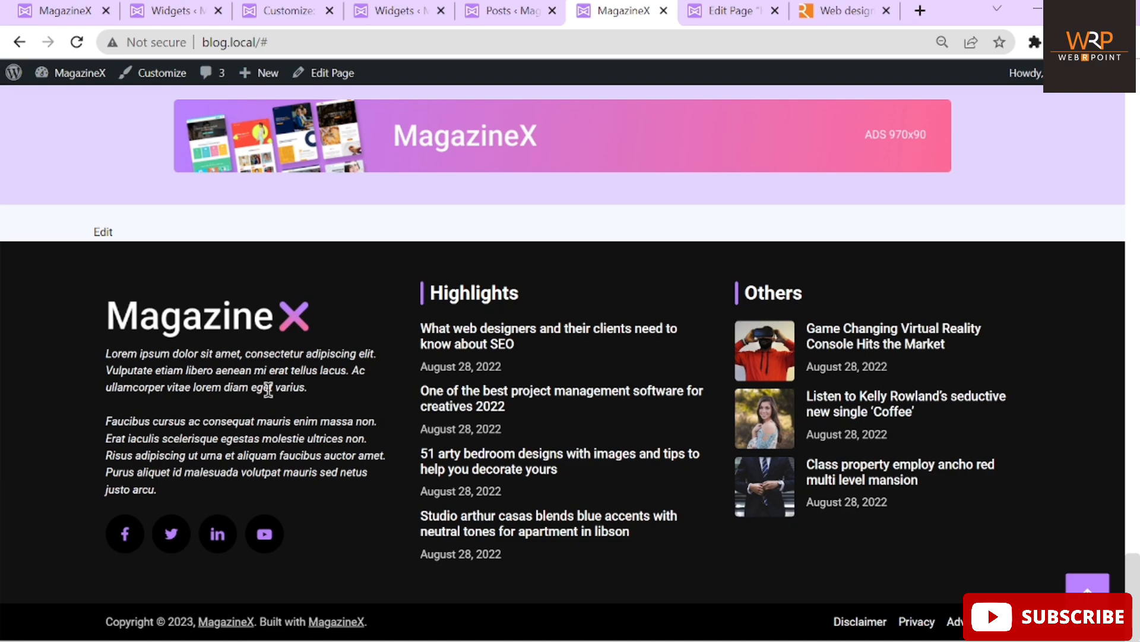
{"action": "left_click_drag", "start_coordinate": [499, 12], "coordinate": [389, 12]}
{"action": "left_click", "coordinate": [505, 11]}
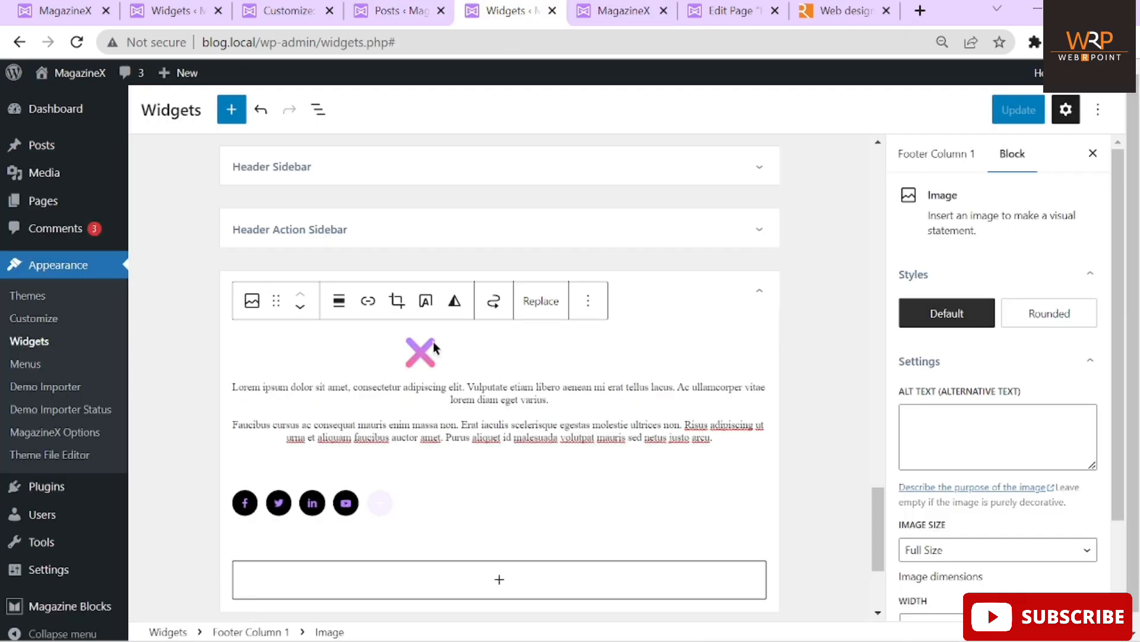
{"action": "left_click", "coordinate": [541, 302]}
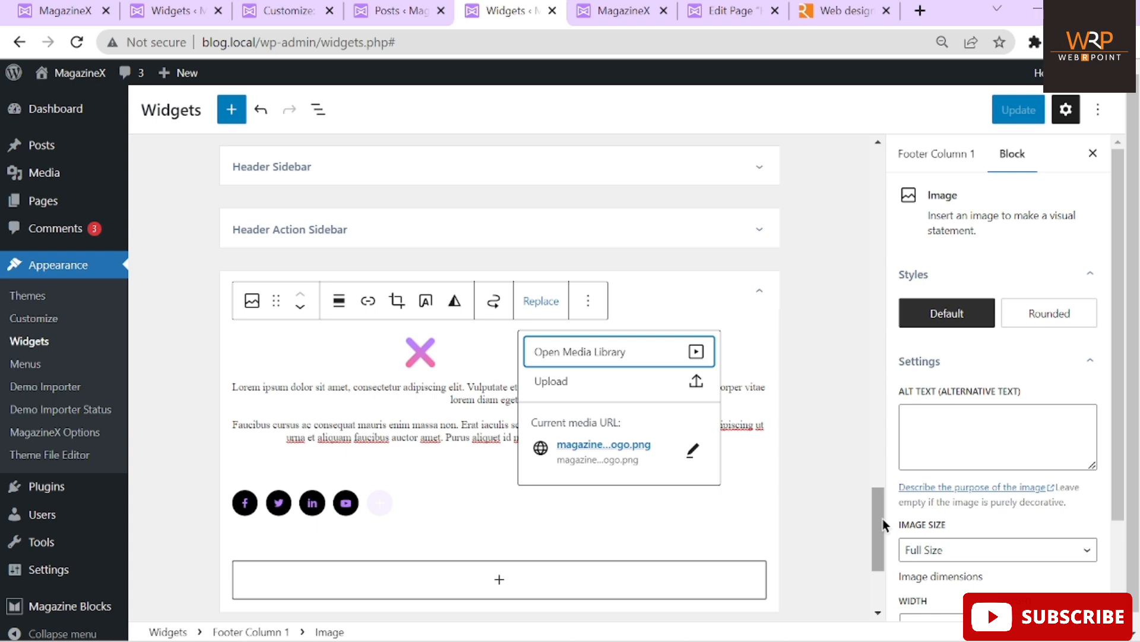
{"action": "left_click_drag", "start_coordinate": [882, 519], "coordinate": [871, 619]}
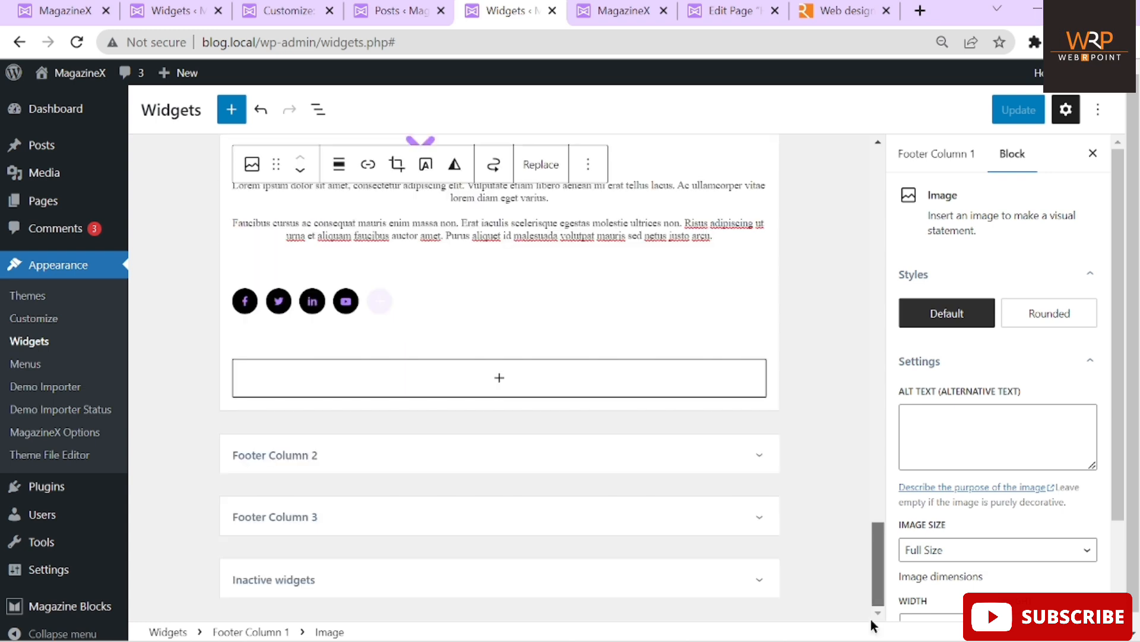
Switch the Footer Column 2 post list from Highlights to Entertainment and save the widgets
{"action": "left_click", "coordinate": [559, 456]}
{"action": "scroll", "coordinate": [872, 356], "scroll_direction": "down", "scroll_amount": 6}
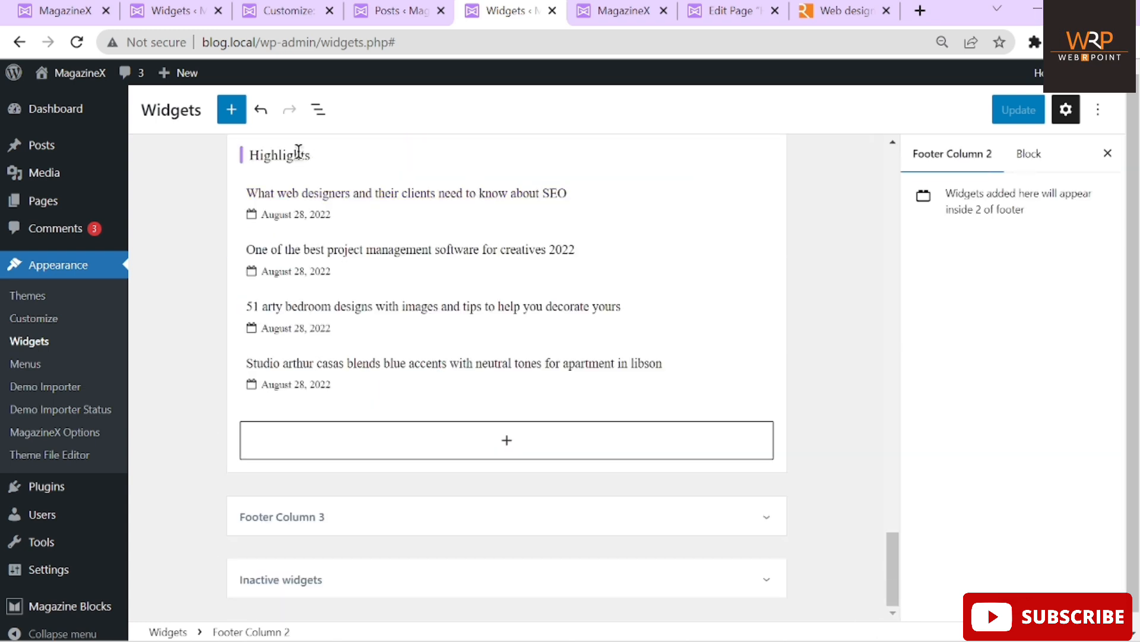
{"action": "left_click", "coordinate": [299, 152]}
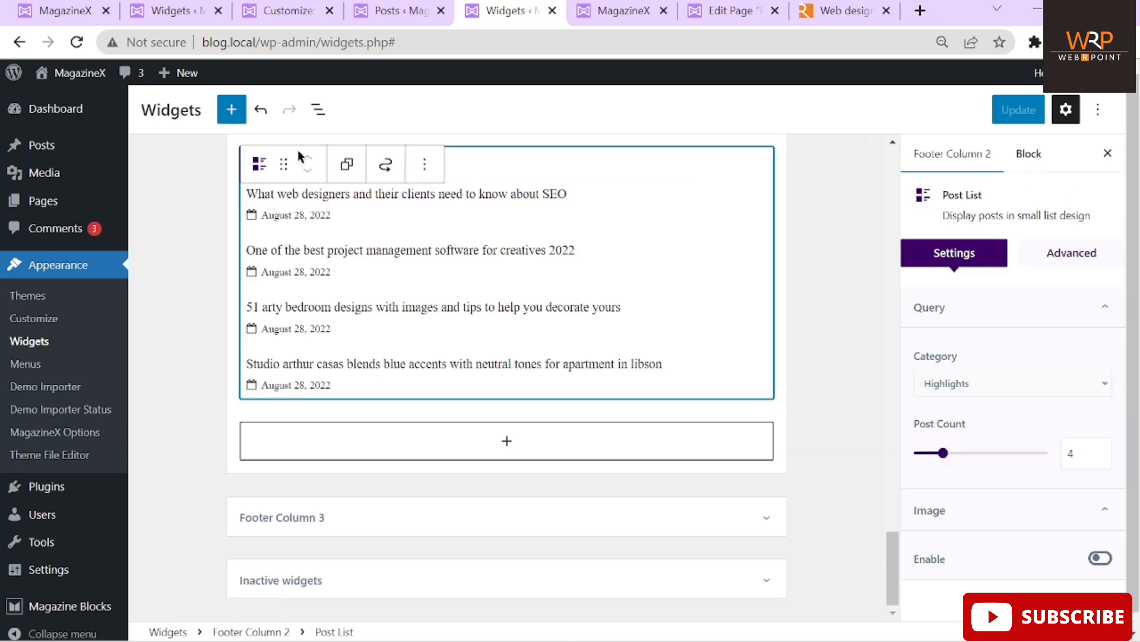
{"action": "left_click", "coordinate": [994, 385]}
{"action": "scroll", "coordinate": [980, 404], "scroll_direction": "down", "scroll_amount": 3}
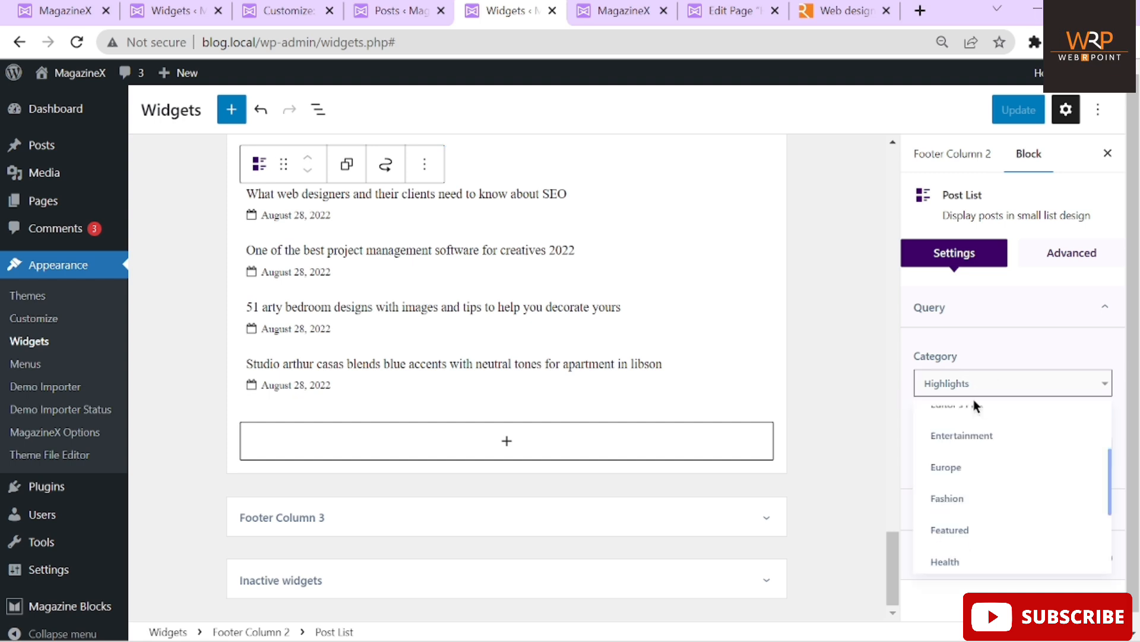
{"action": "left_click", "coordinate": [970, 437]}
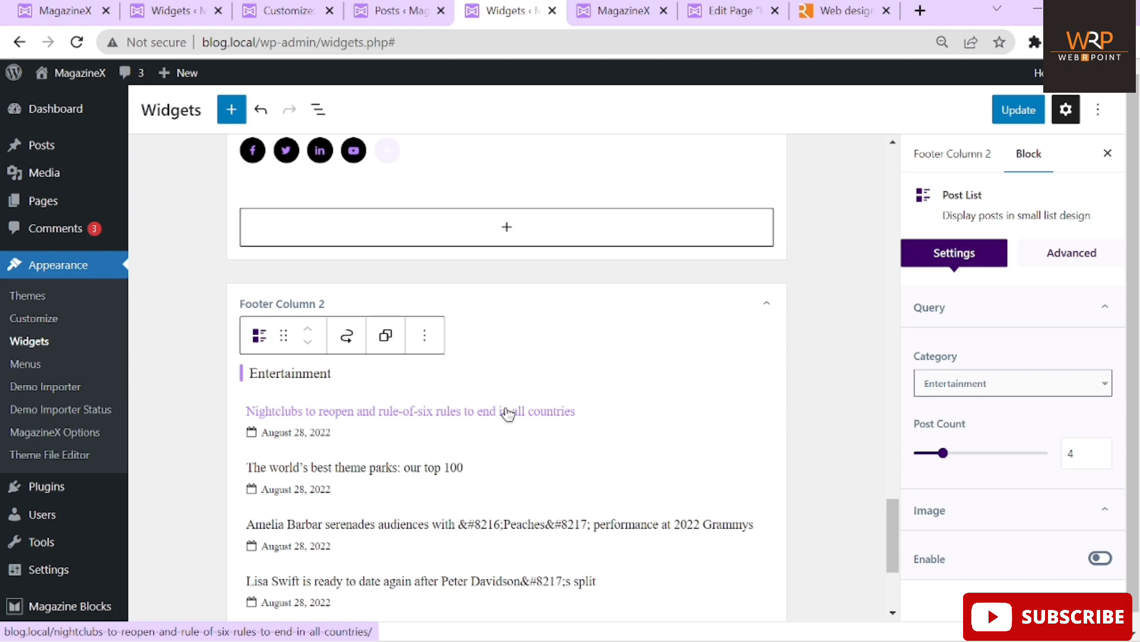
{"action": "scroll", "coordinate": [508, 414], "scroll_direction": "down", "scroll_amount": 1}
{"action": "left_click", "coordinate": [1004, 117]}
{"action": "left_click", "coordinate": [603, 10]}
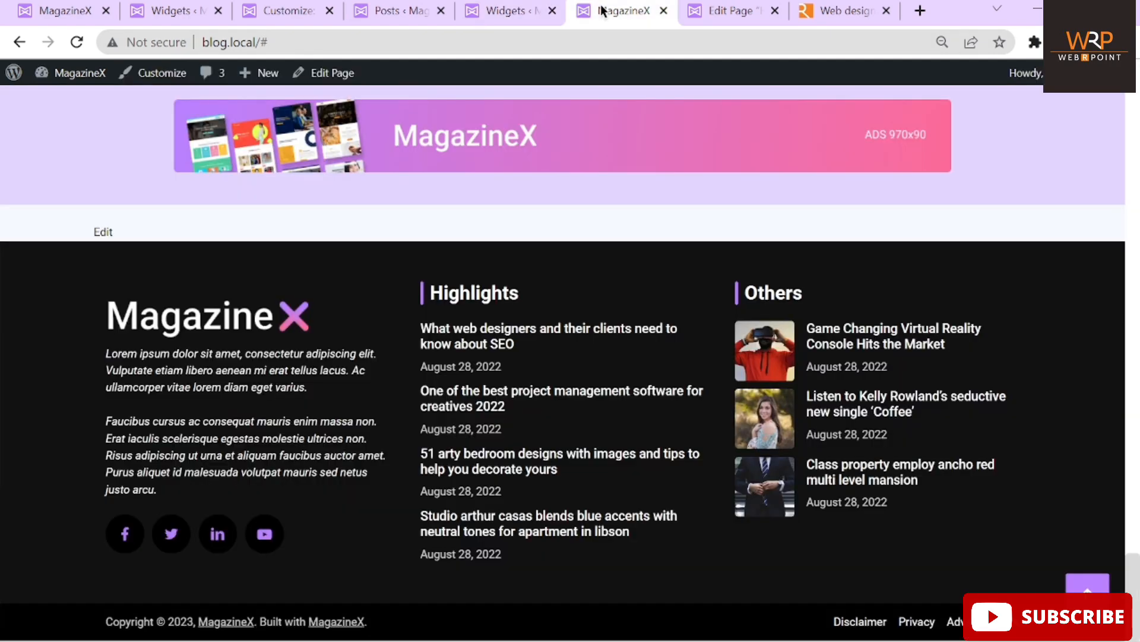
Reload the site to confirm Entertainment posts, then inspect Footer Column 3's Others post list
{"action": "left_click", "coordinate": [76, 42]}
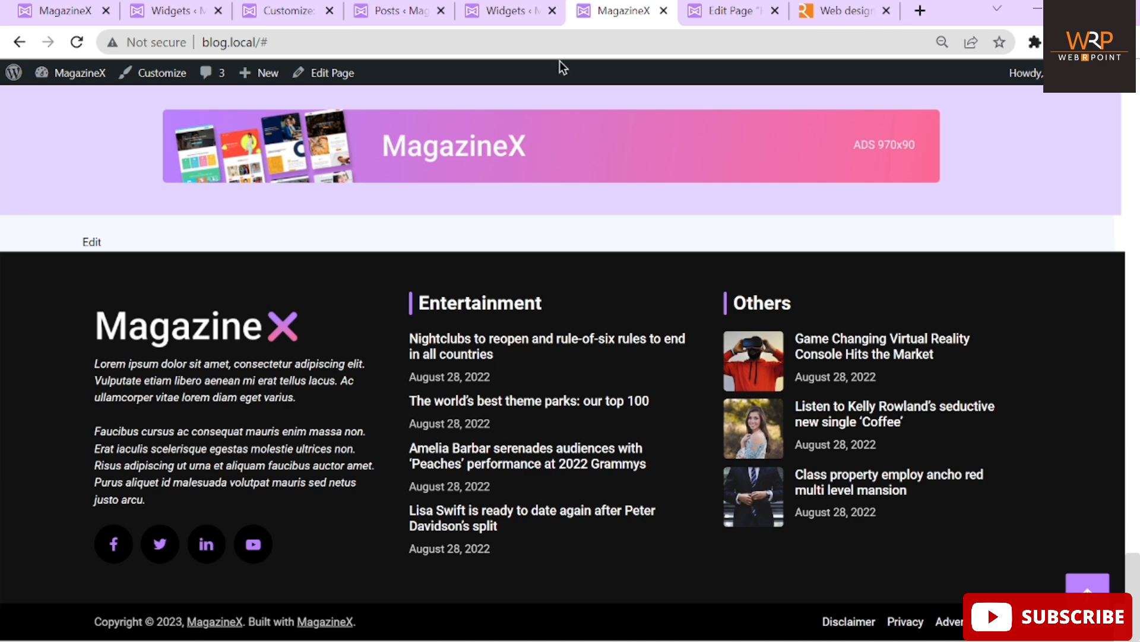
{"action": "left_click", "coordinate": [505, 10]}
{"action": "scroll", "coordinate": [679, 384], "scroll_direction": "down", "scroll_amount": 2}
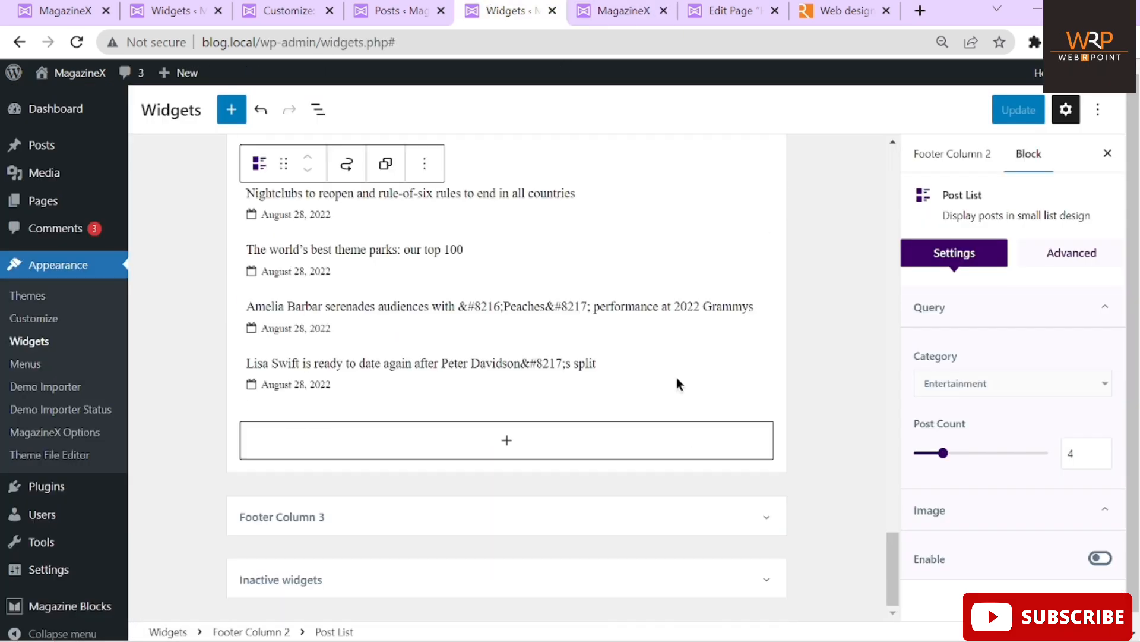
{"action": "left_click", "coordinate": [417, 521]}
{"action": "scroll", "coordinate": [837, 379], "scroll_direction": "down", "scroll_amount": 1}
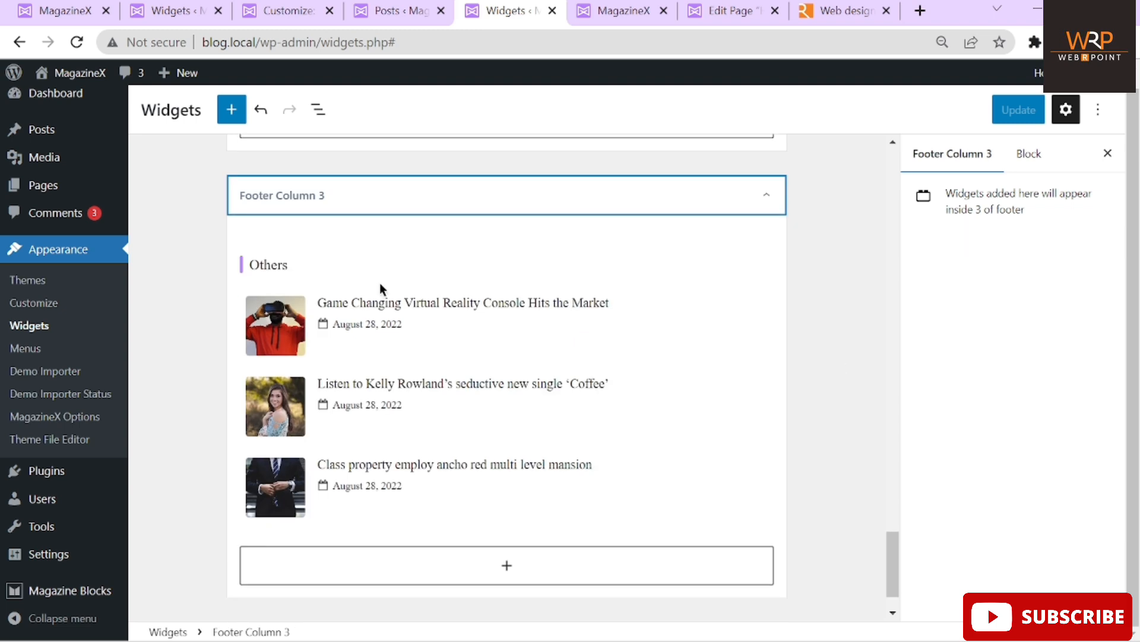
{"action": "left_click", "coordinate": [319, 270]}
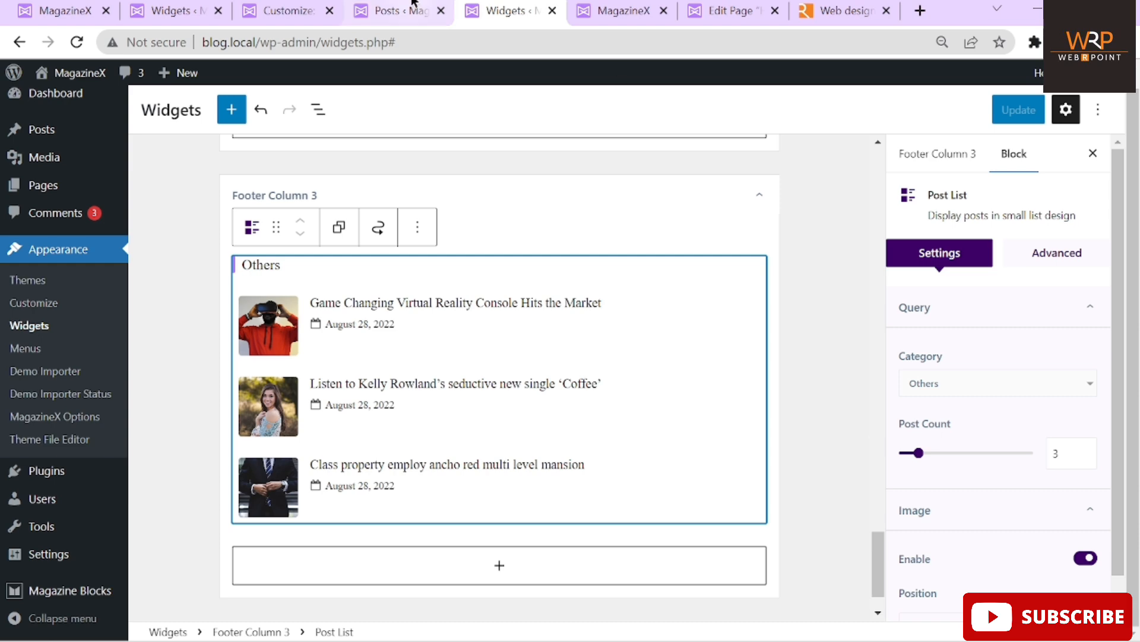
{"action": "left_click", "coordinate": [266, 17]}
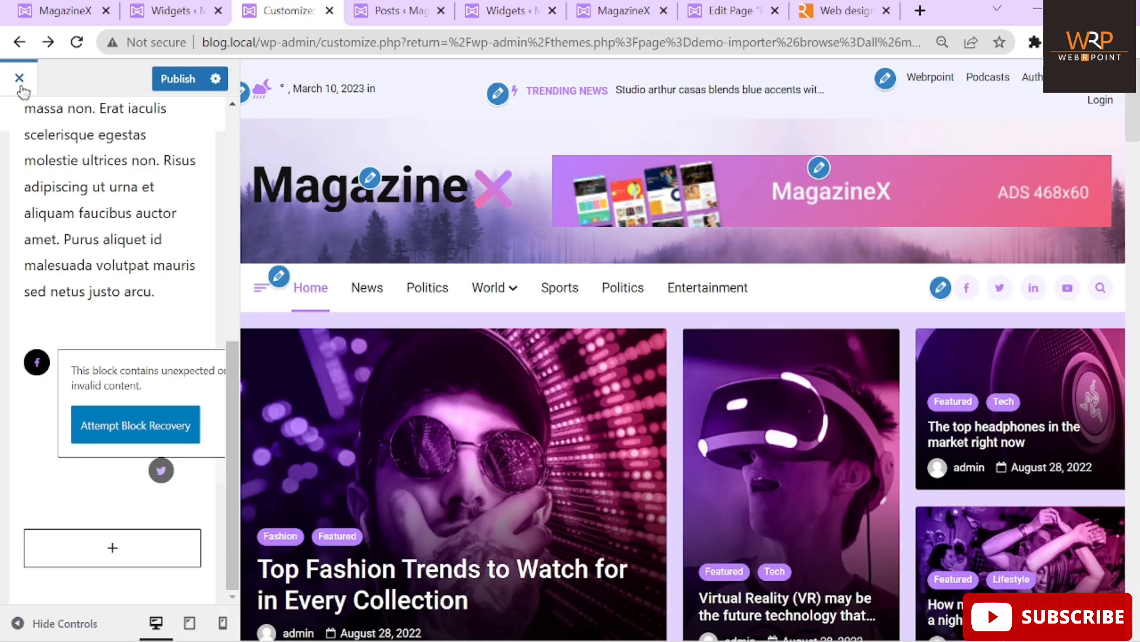
Close the Customizer without saving changes and reopen it
{"action": "left_click", "coordinate": [19, 84]}
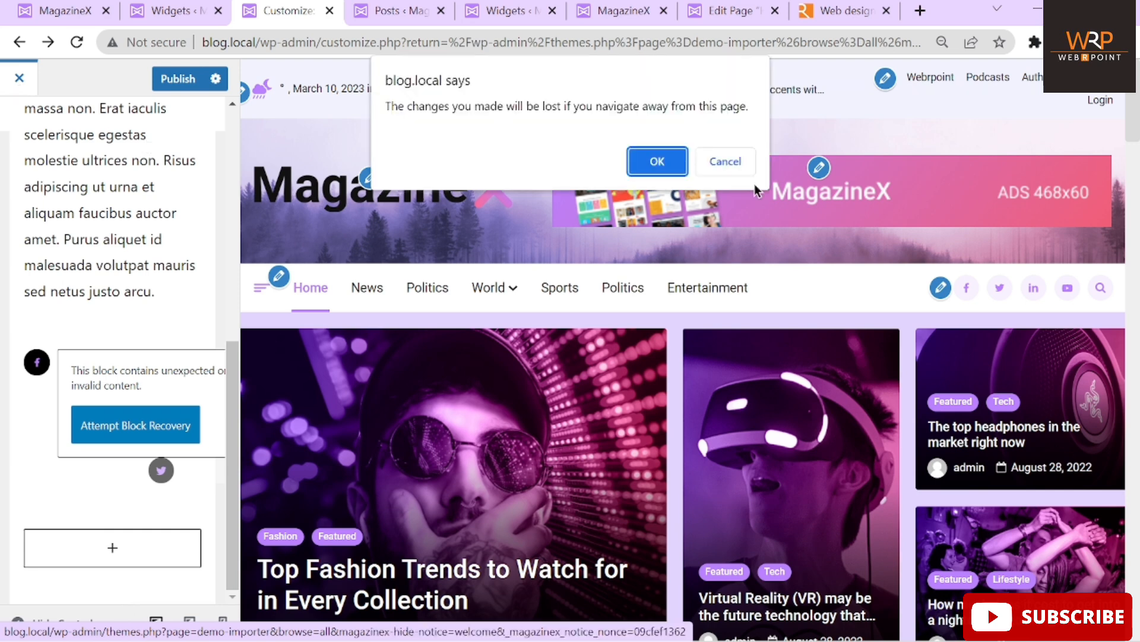
{"action": "left_click", "coordinate": [658, 161]}
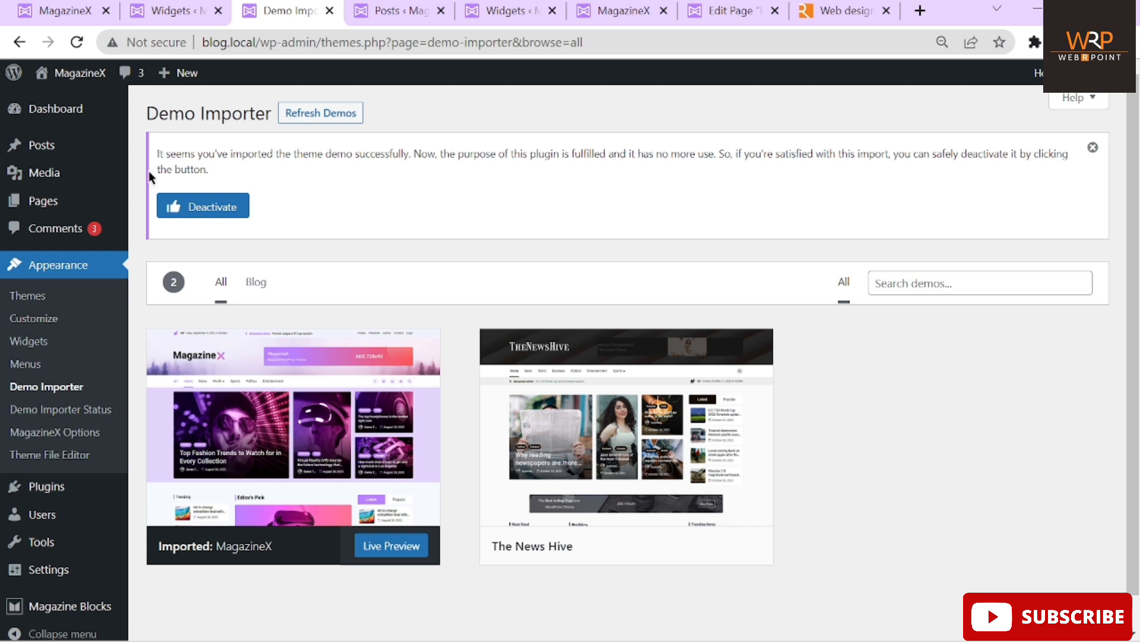
{"action": "left_click", "coordinate": [46, 322]}
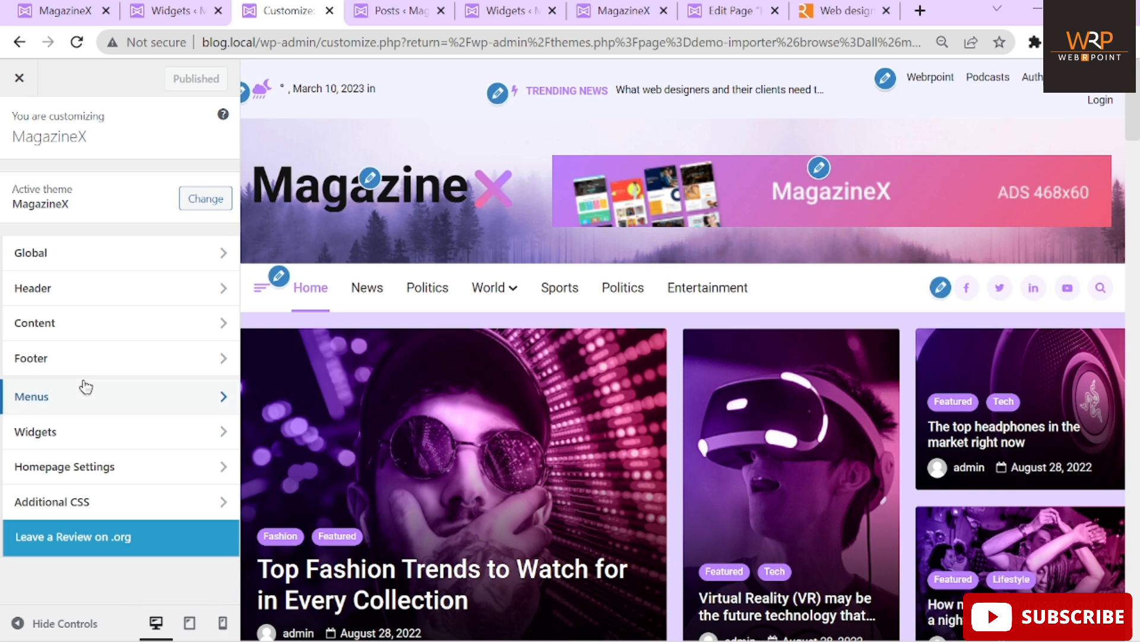
Look over the Footer Bar link colour options and the Footer Column settings
{"action": "left_click", "coordinate": [43, 373]}
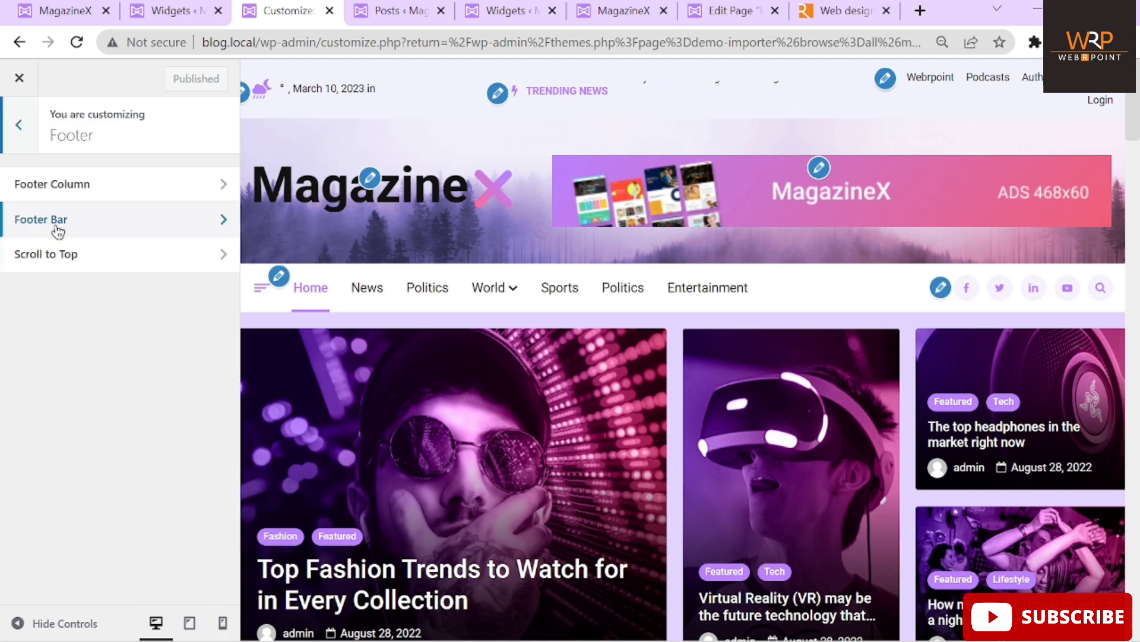
{"action": "left_click", "coordinate": [101, 219]}
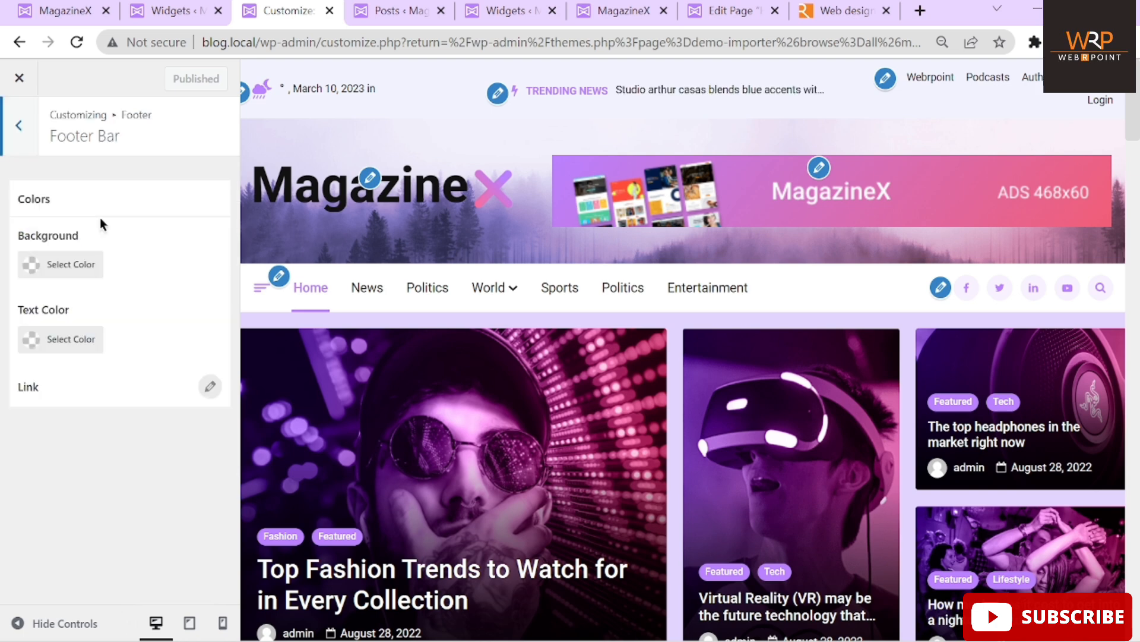
{"action": "left_click", "coordinate": [210, 387]}
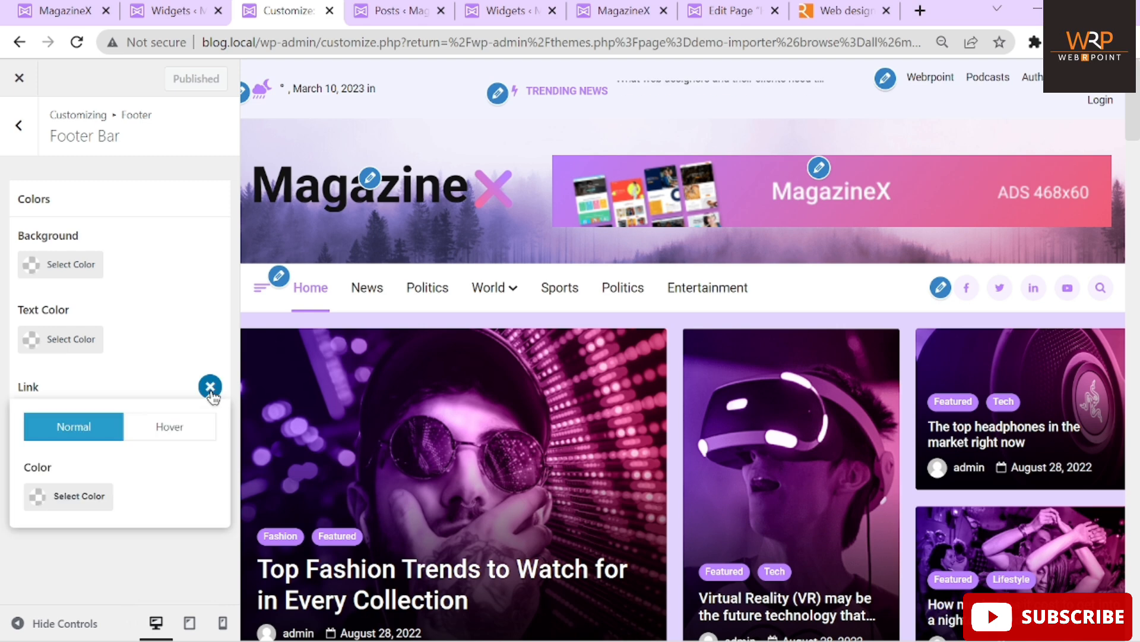
{"action": "left_click", "coordinate": [208, 388]}
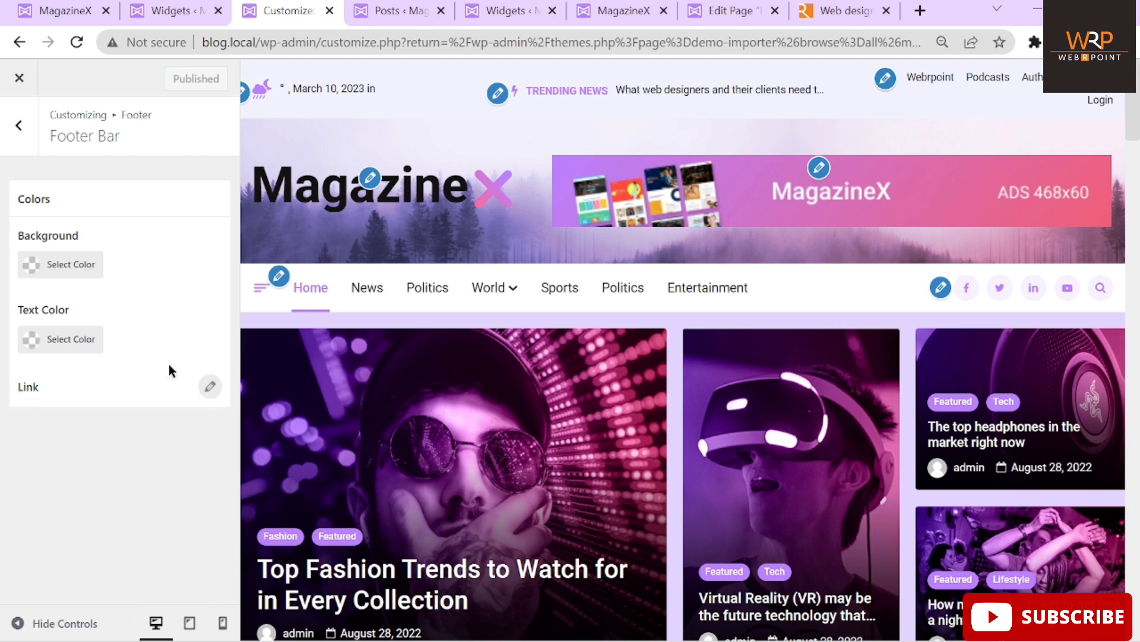
{"action": "left_click", "coordinate": [35, 141]}
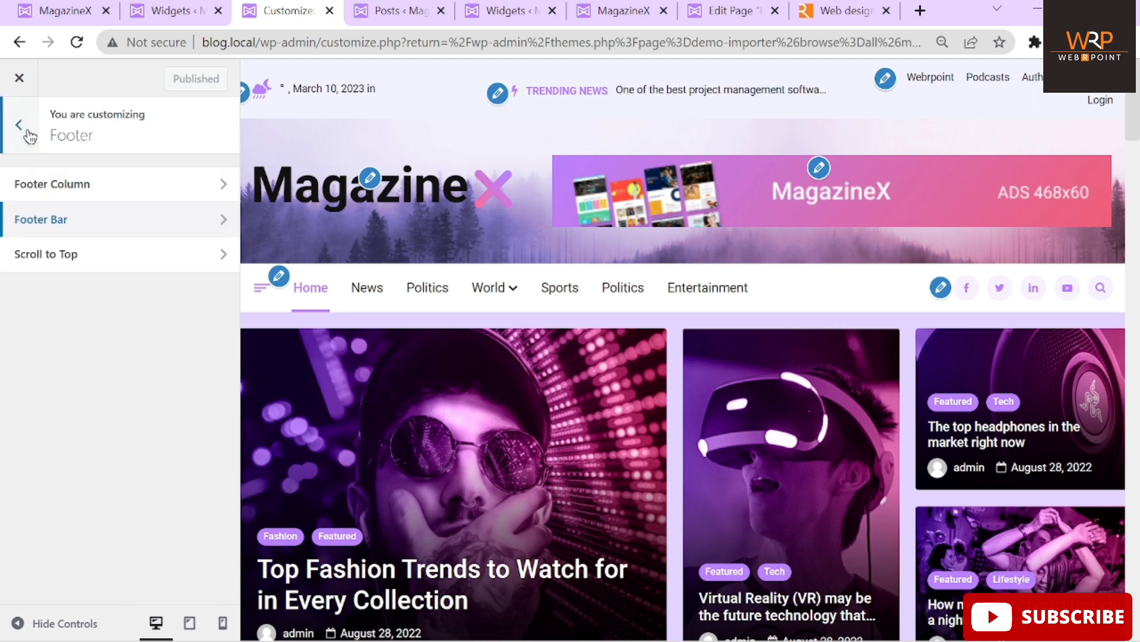
{"action": "left_click", "coordinate": [94, 188]}
{"action": "scroll", "coordinate": [184, 355], "scroll_direction": "down", "scroll_amount": 3}
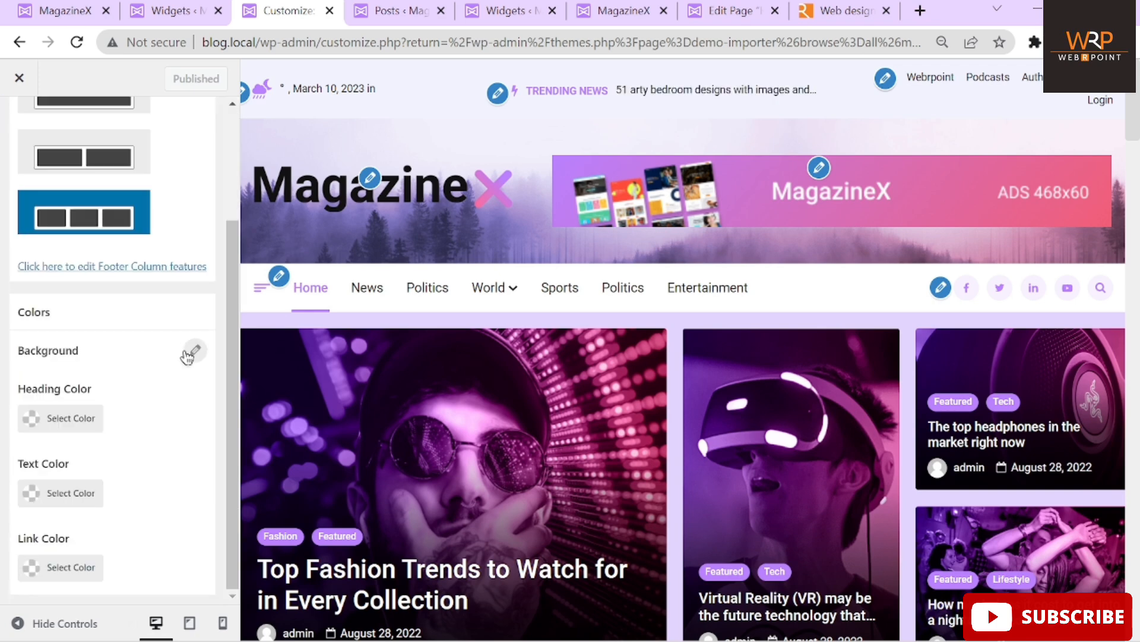
{"action": "scroll", "coordinate": [194, 432], "scroll_direction": "up", "scroll_amount": 3}
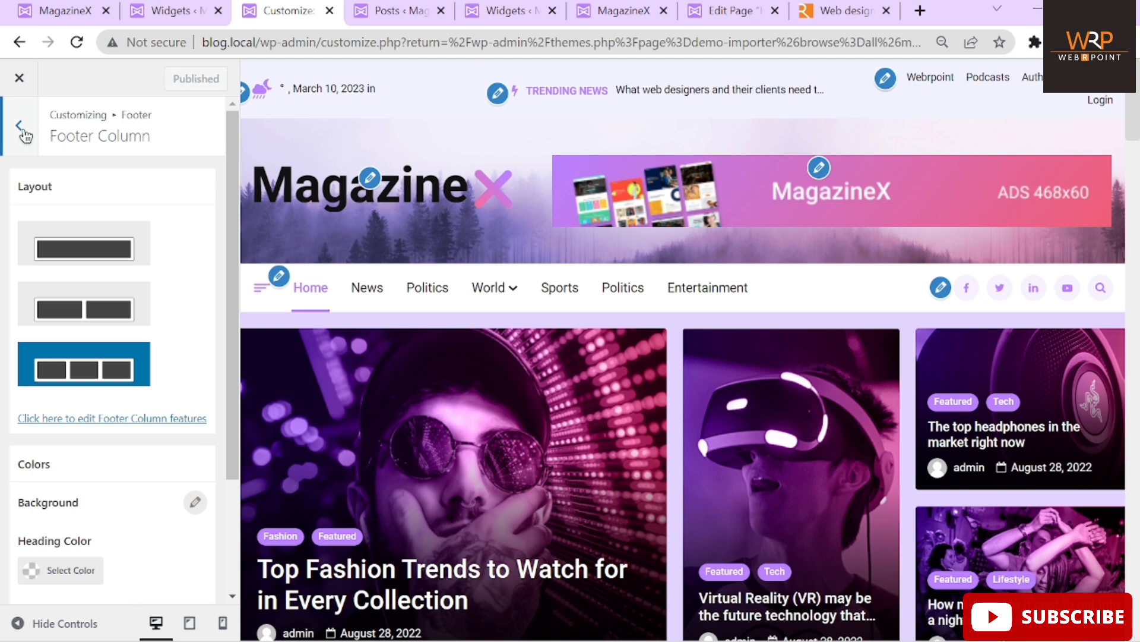
{"action": "left_click", "coordinate": [23, 133]}
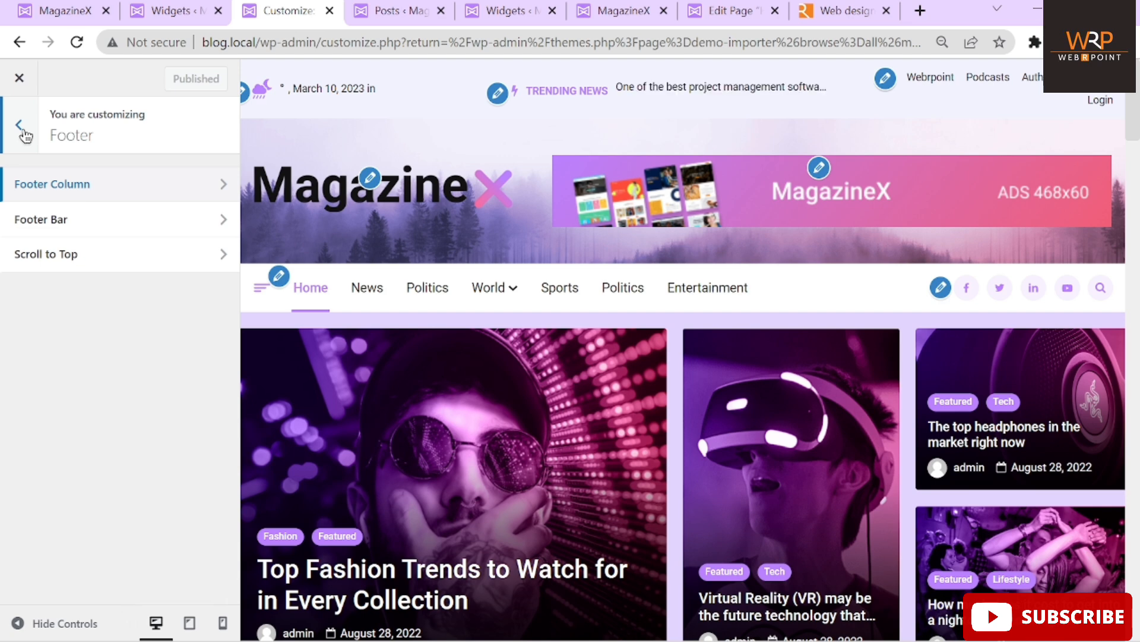
Toggle the Scroll to Top button off and back on, leaving it enabled
{"action": "left_click", "coordinate": [56, 254]}
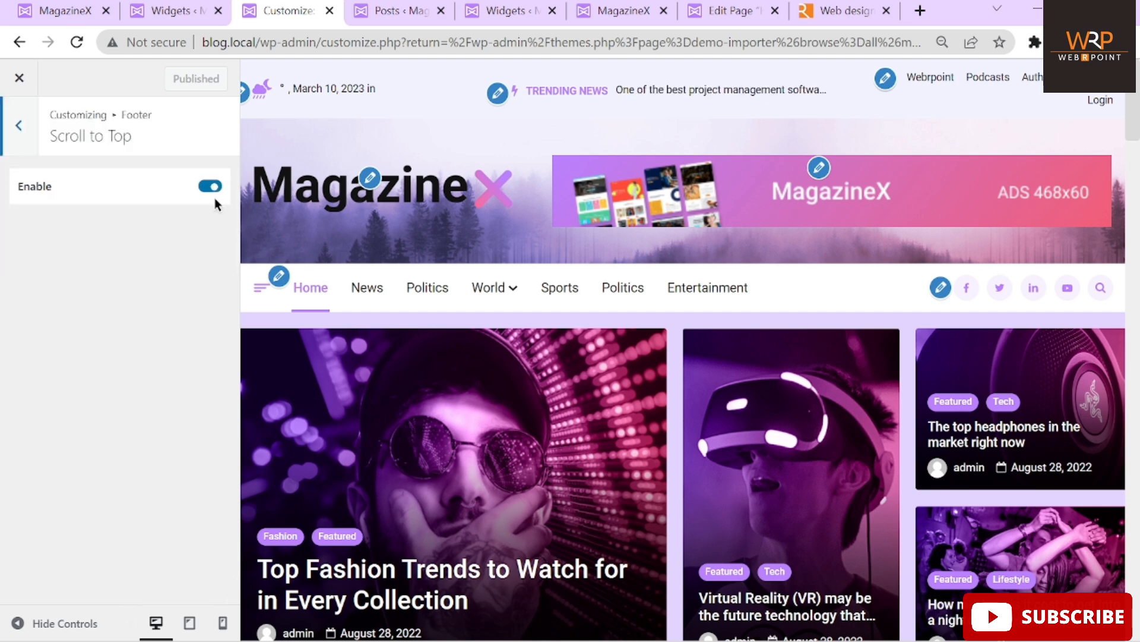
{"action": "left_click_drag", "start_coordinate": [1132, 113], "coordinate": [1139, 619]}
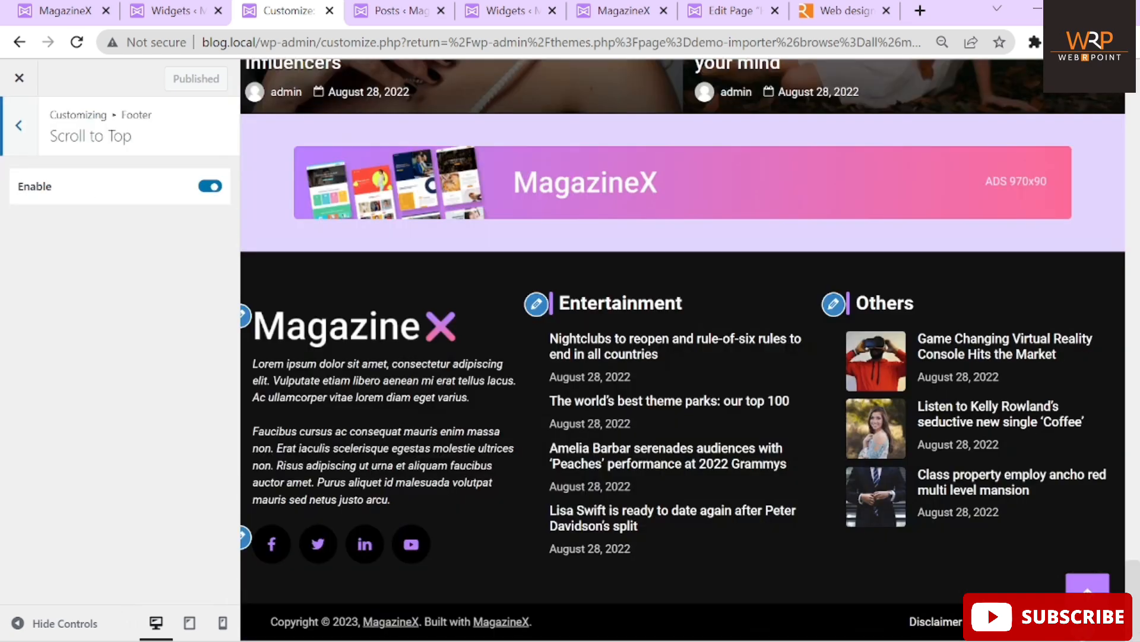
{"action": "left_click", "coordinate": [204, 187]}
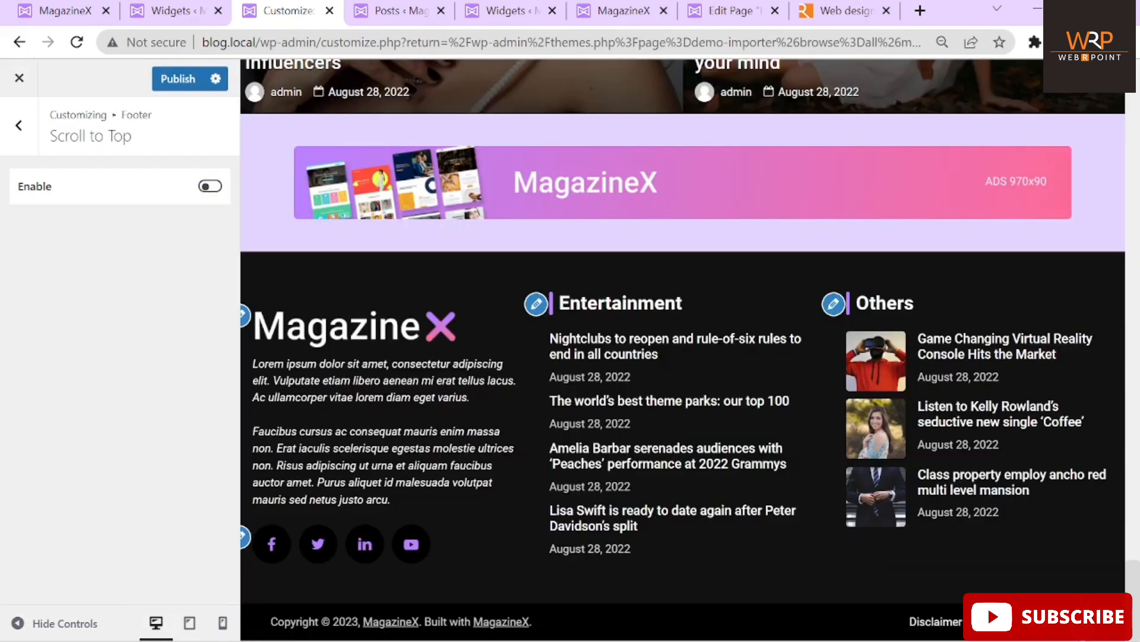
{"action": "left_click", "coordinate": [215, 189]}
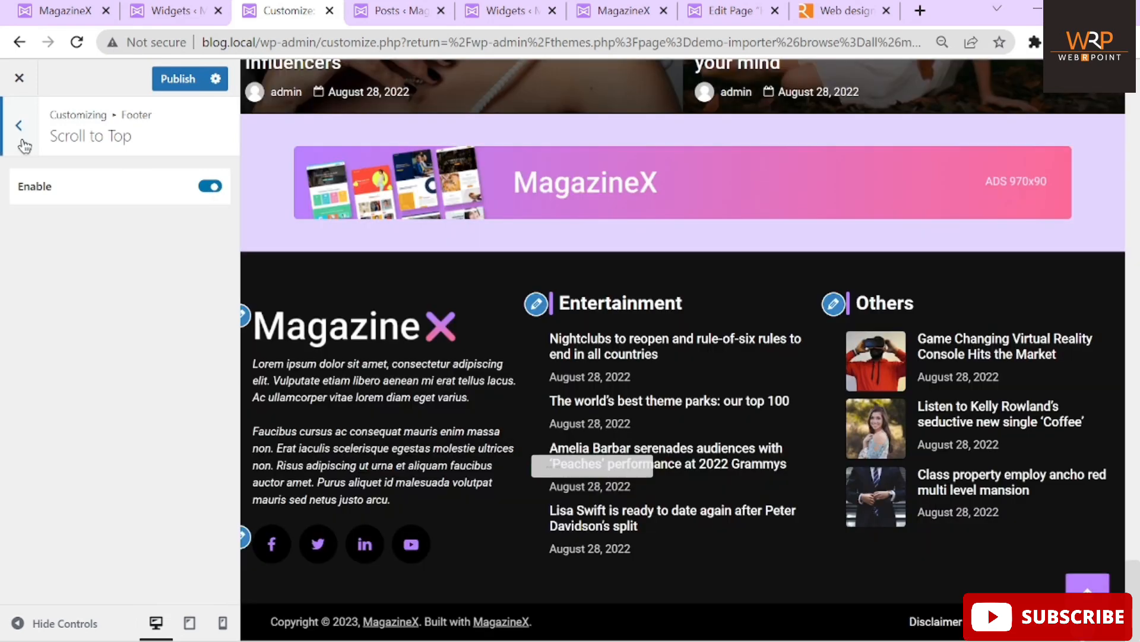
{"action": "left_click", "coordinate": [24, 145]}
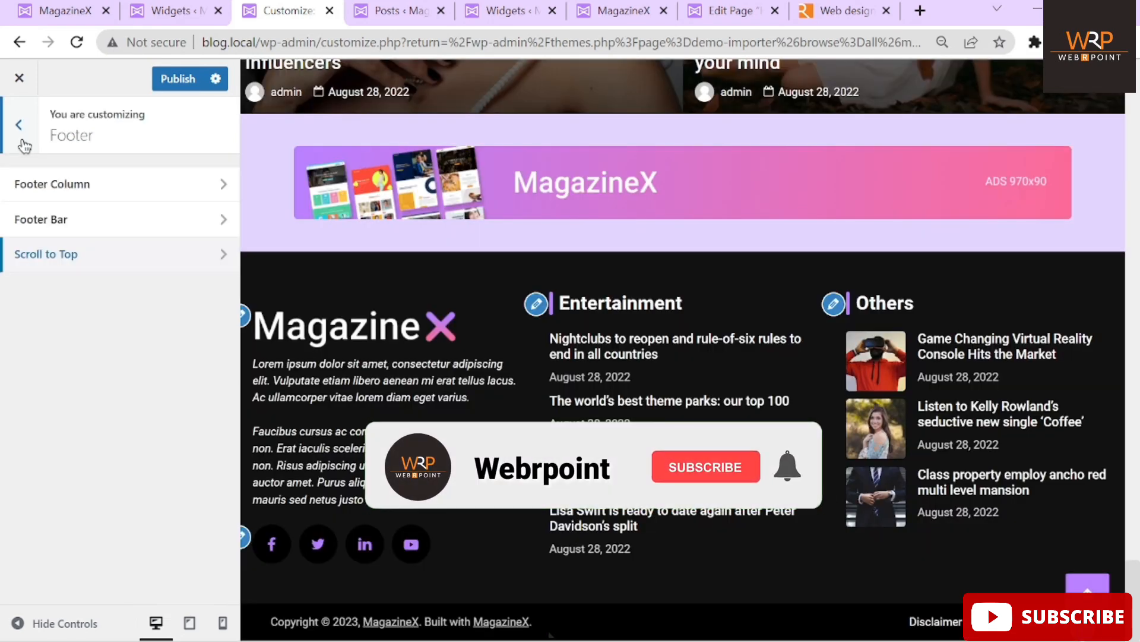
Browse the Content, Header and Global customizing sections
{"action": "left_click", "coordinate": [20, 126]}
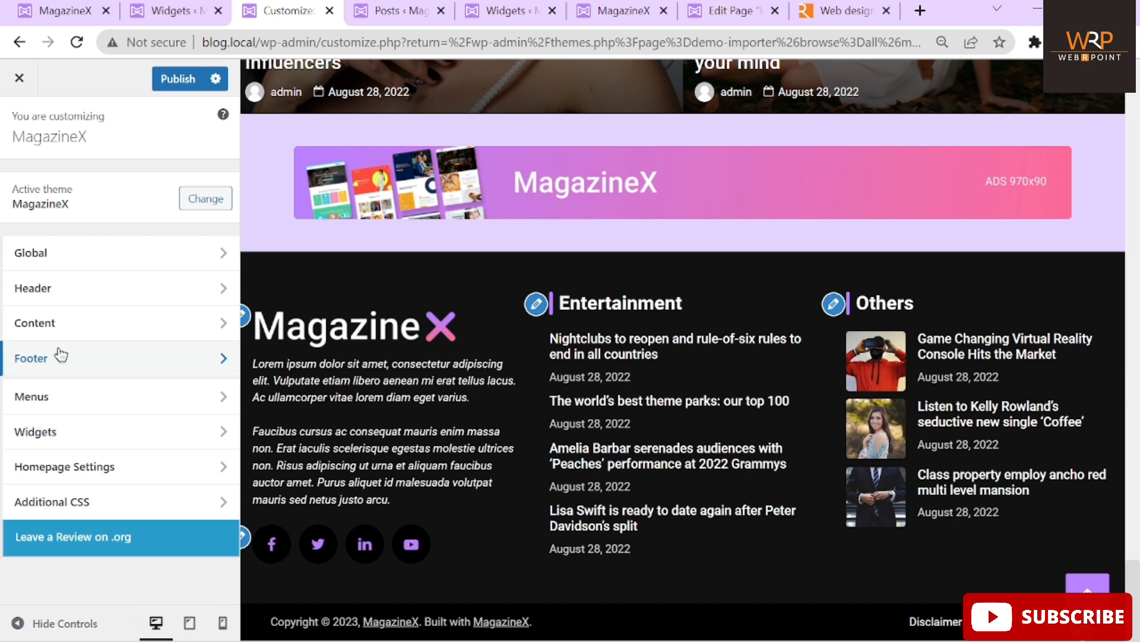
{"action": "left_click", "coordinate": [50, 327]}
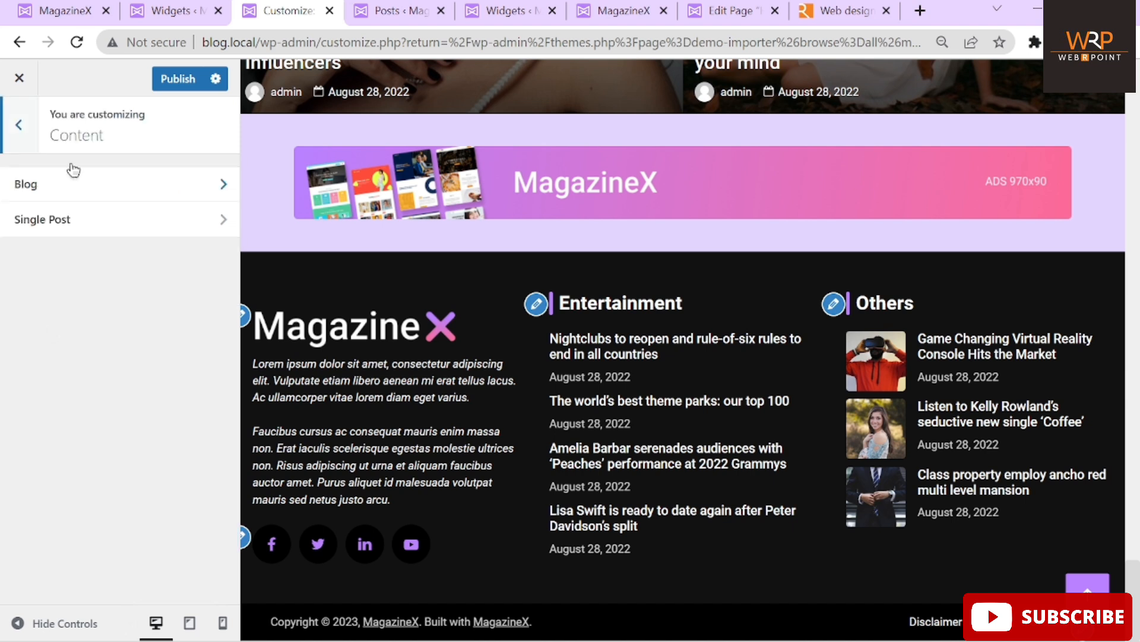
{"action": "left_click", "coordinate": [16, 120]}
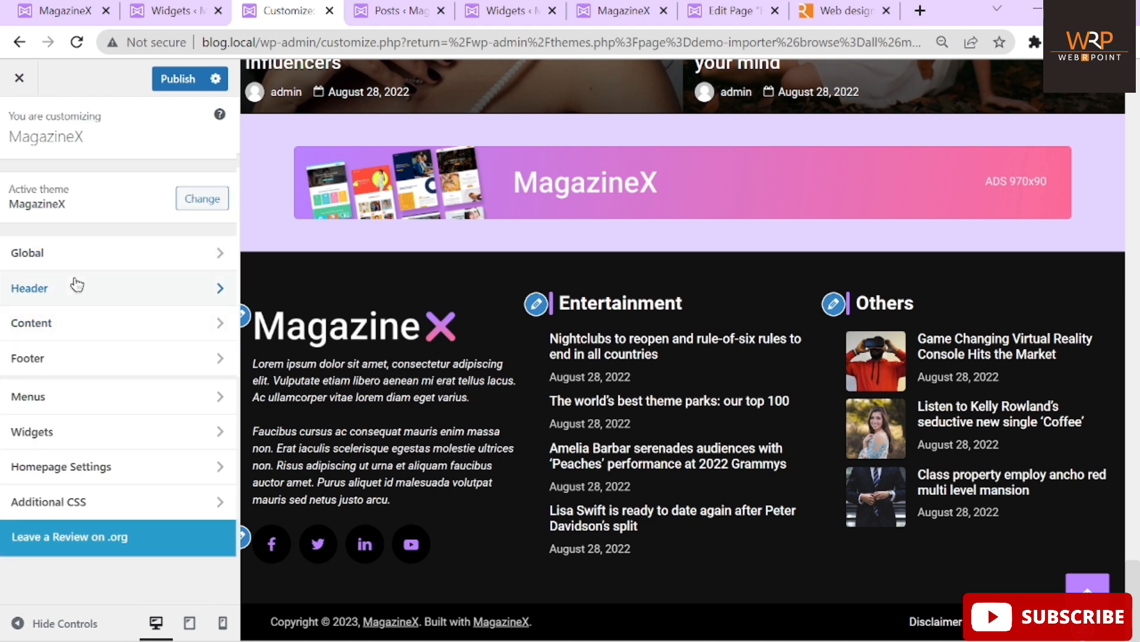
{"action": "left_click", "coordinate": [77, 287]}
{"action": "left_click", "coordinate": [22, 146]}
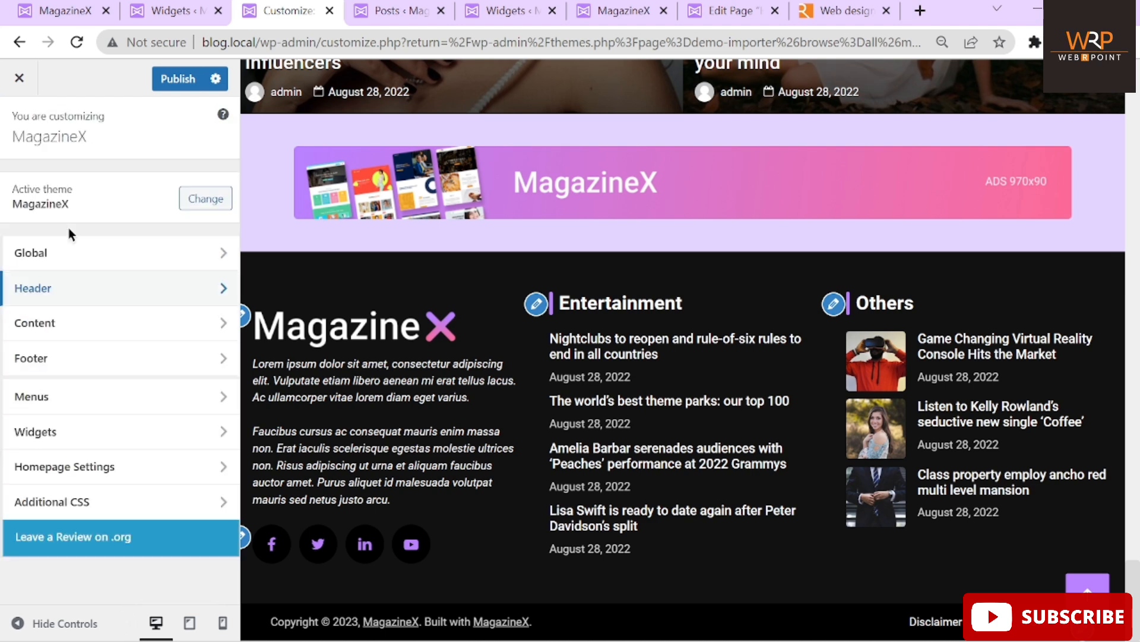
{"action": "left_click", "coordinate": [41, 262]}
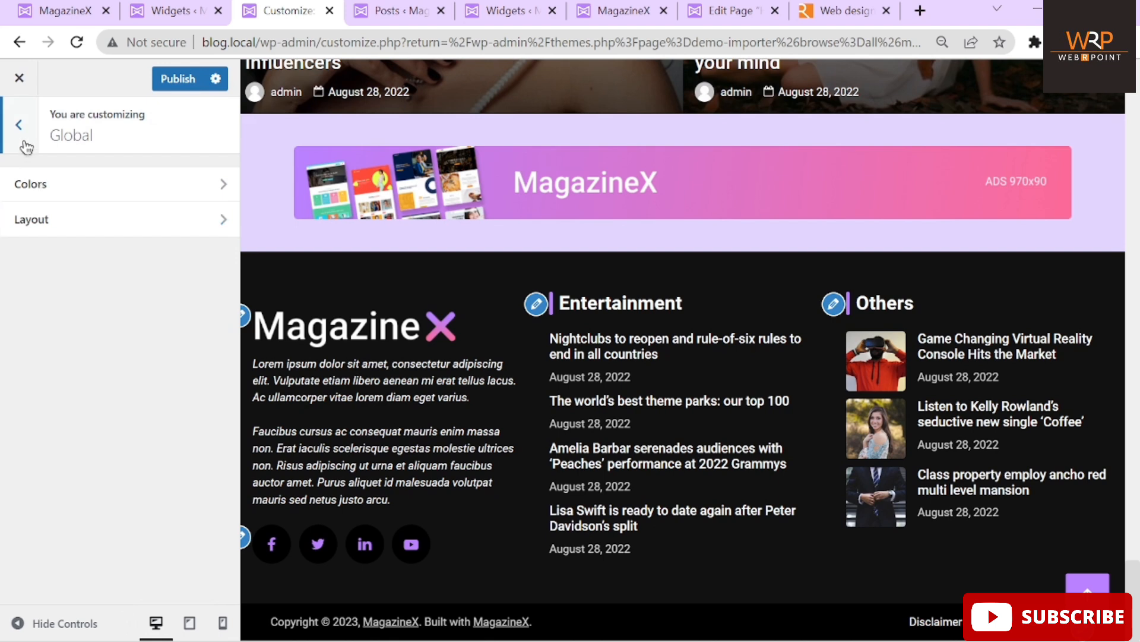
{"action": "left_click", "coordinate": [25, 149]}
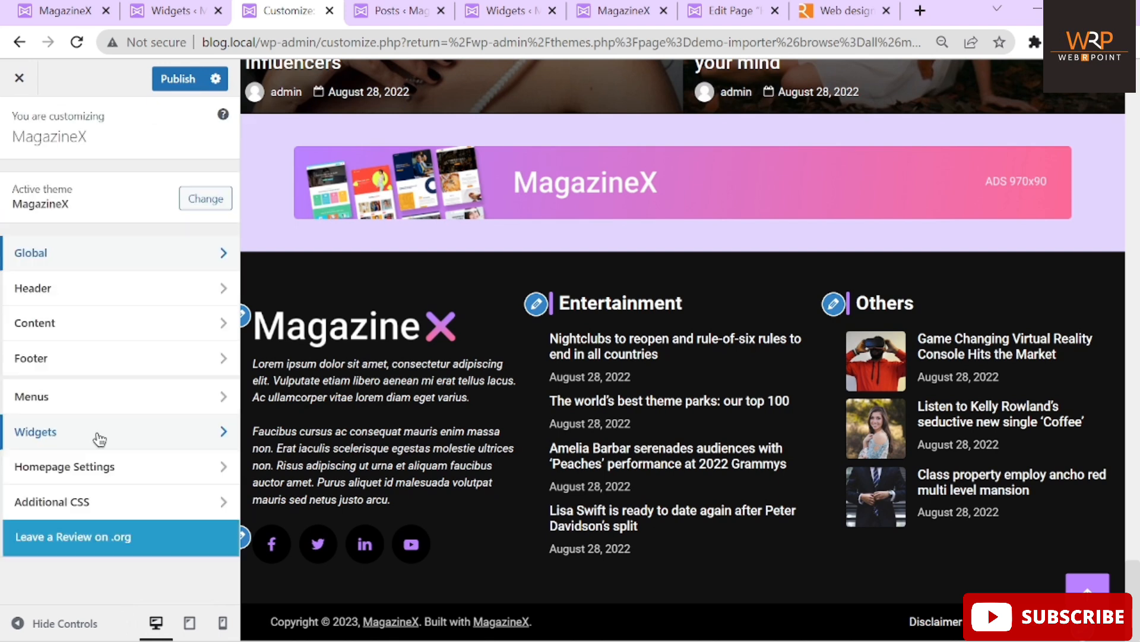
Check the Footer Column 3 widgets, then go to the America-filtered Posts list
{"action": "left_click", "coordinate": [65, 432]}
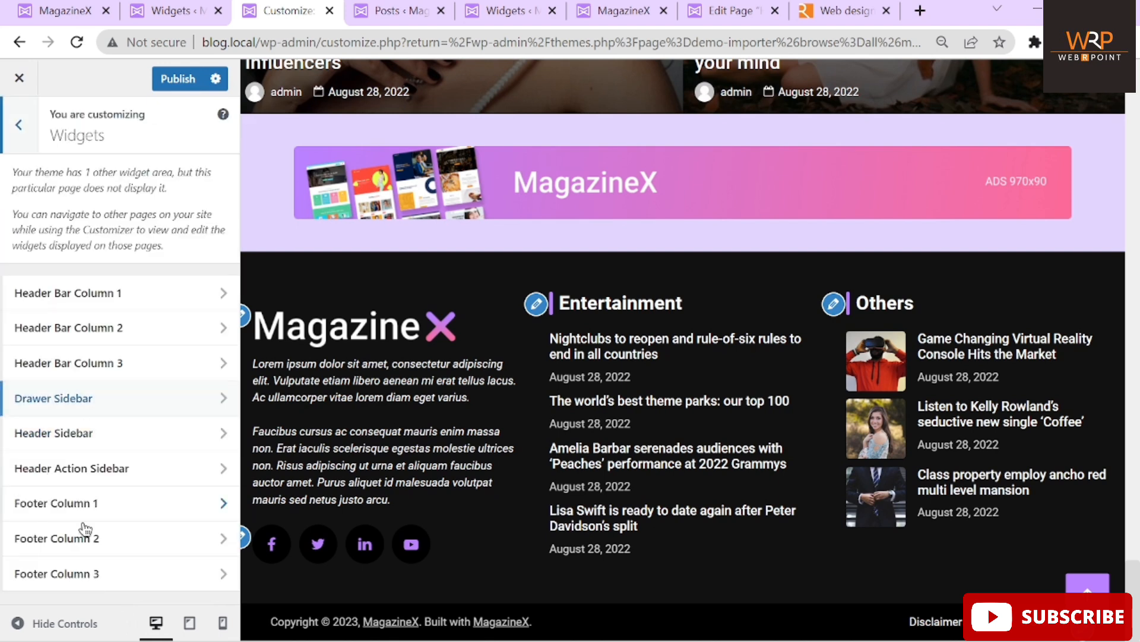
{"action": "left_click", "coordinate": [77, 576]}
{"action": "scroll", "coordinate": [150, 383], "scroll_direction": "down", "scroll_amount": 2}
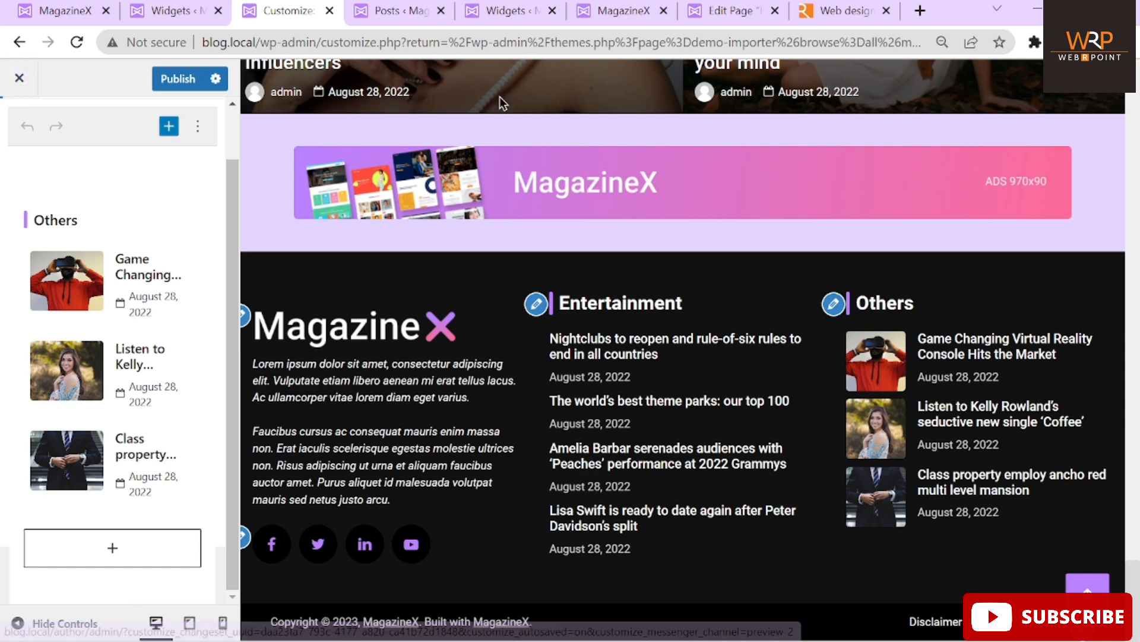
{"action": "left_click", "coordinate": [390, 11]}
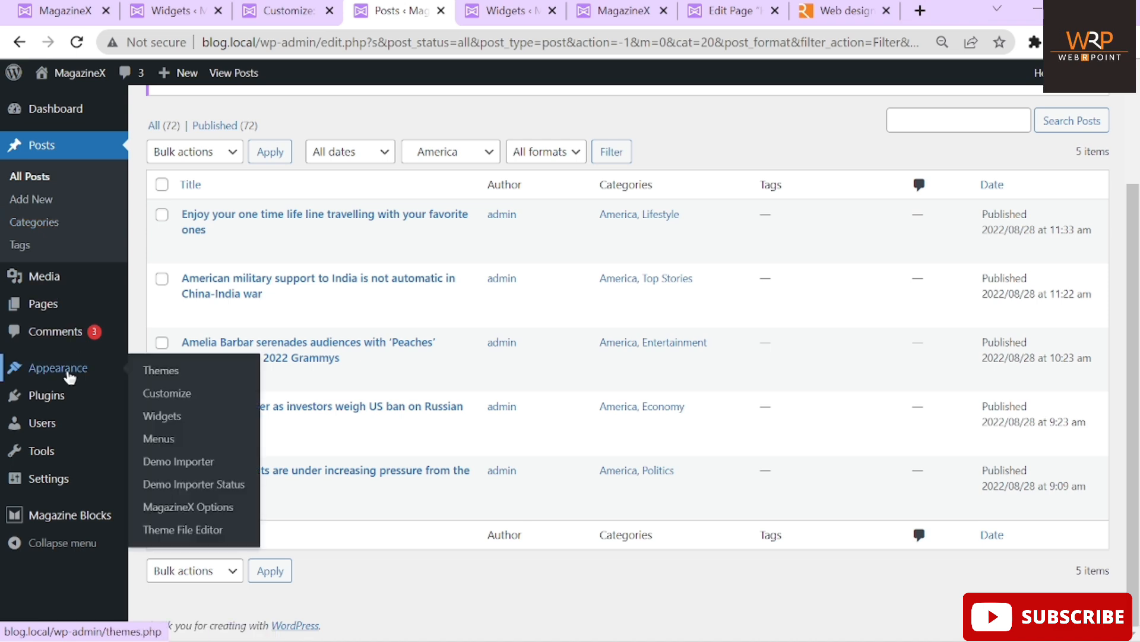
Acknowledge the editing warning and open MagazineX's Theme Footer (footer.php) in the Theme File Editor
{"action": "mouse_move", "coordinate": [57, 386]}
{"action": "left_click", "coordinate": [179, 531]}
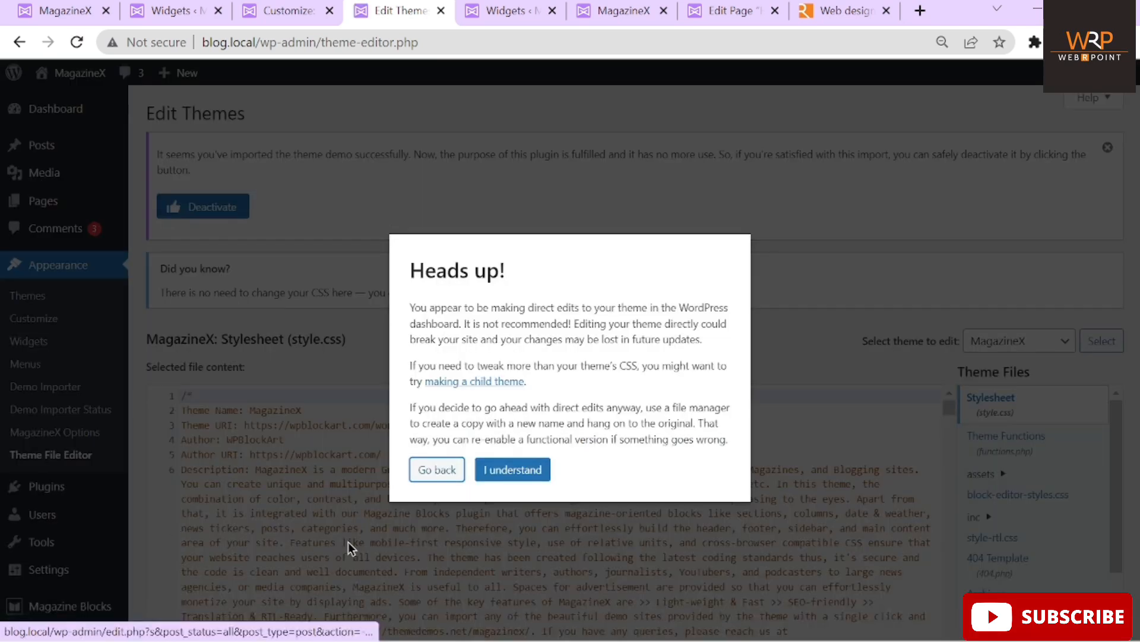
{"action": "left_click", "coordinate": [507, 473]}
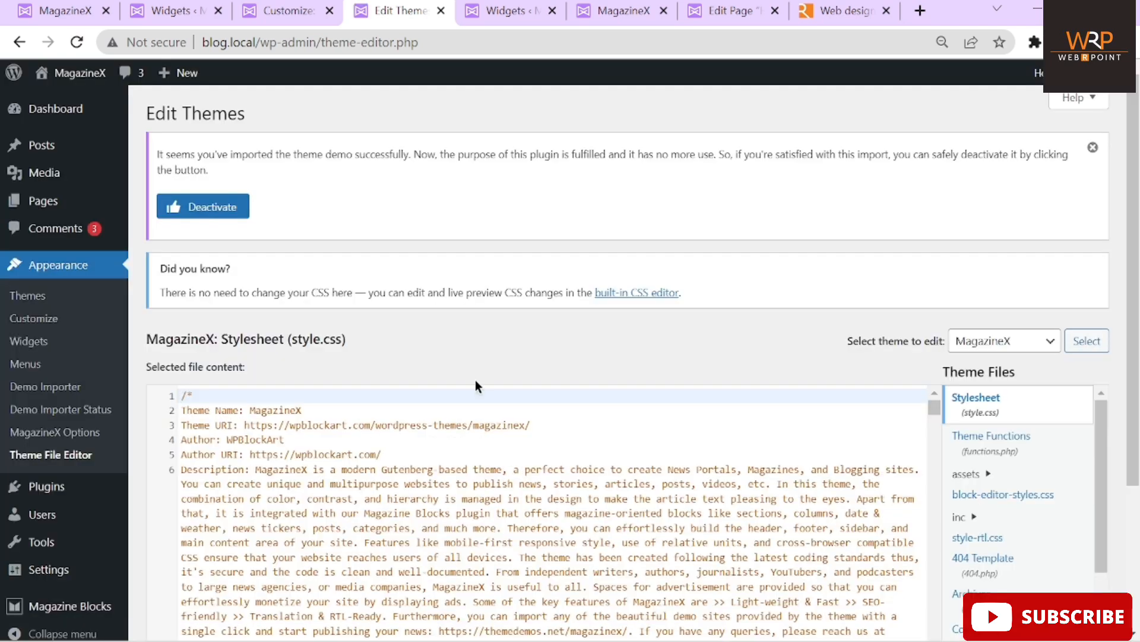
{"action": "scroll", "coordinate": [690, 368], "scroll_direction": "down", "scroll_amount": 2}
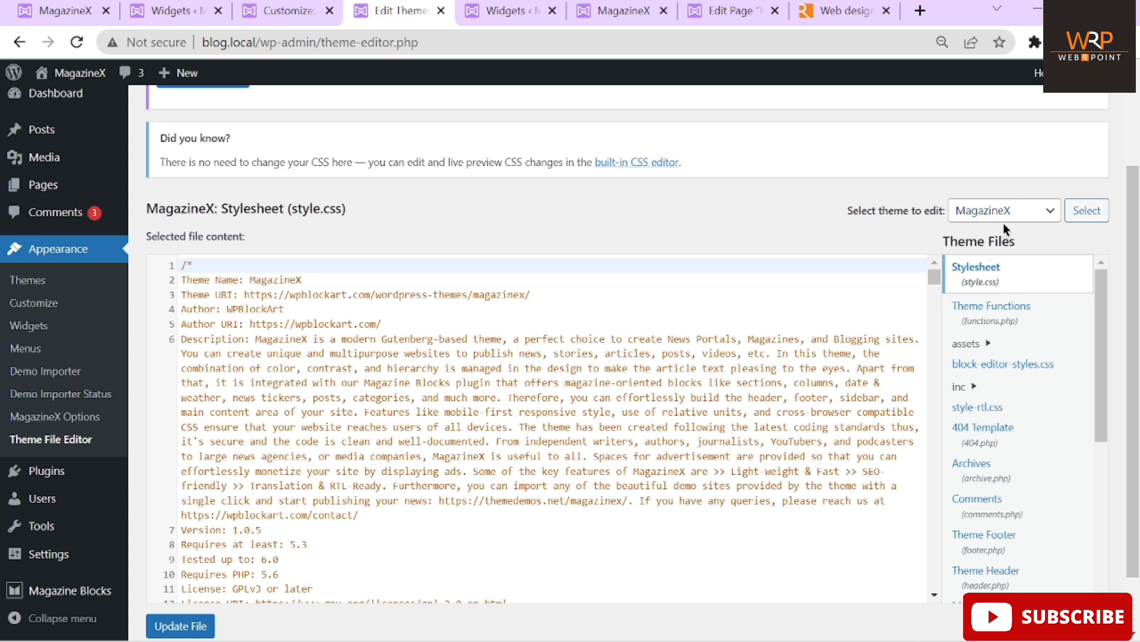
{"action": "left_click_drag", "start_coordinate": [1100, 330], "coordinate": [1099, 411]}
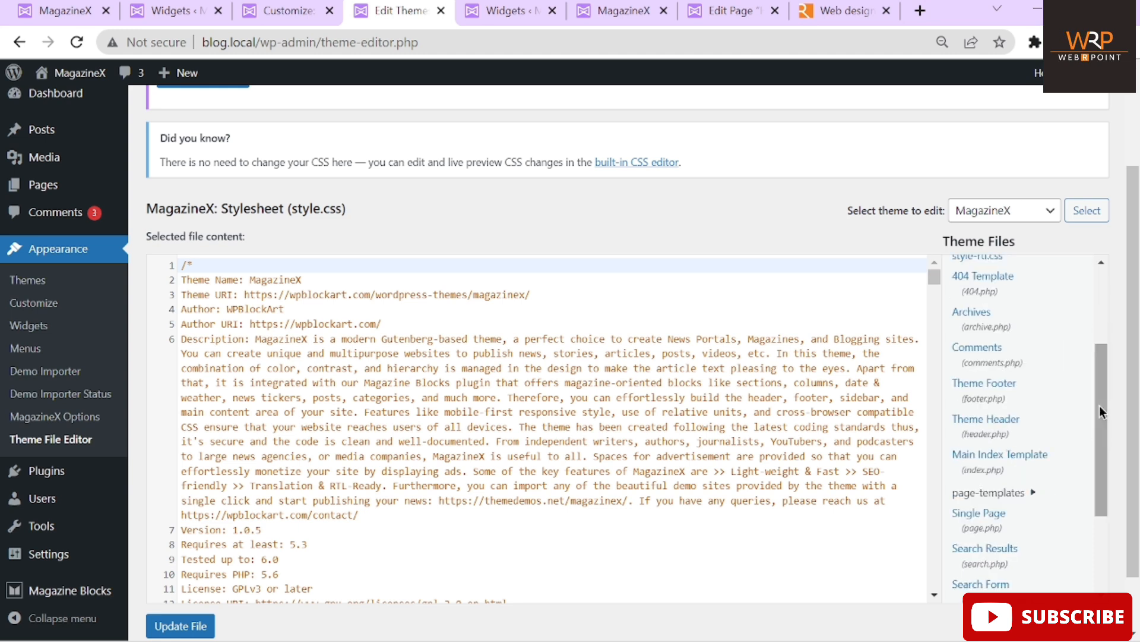
{"action": "left_click", "coordinate": [982, 397]}
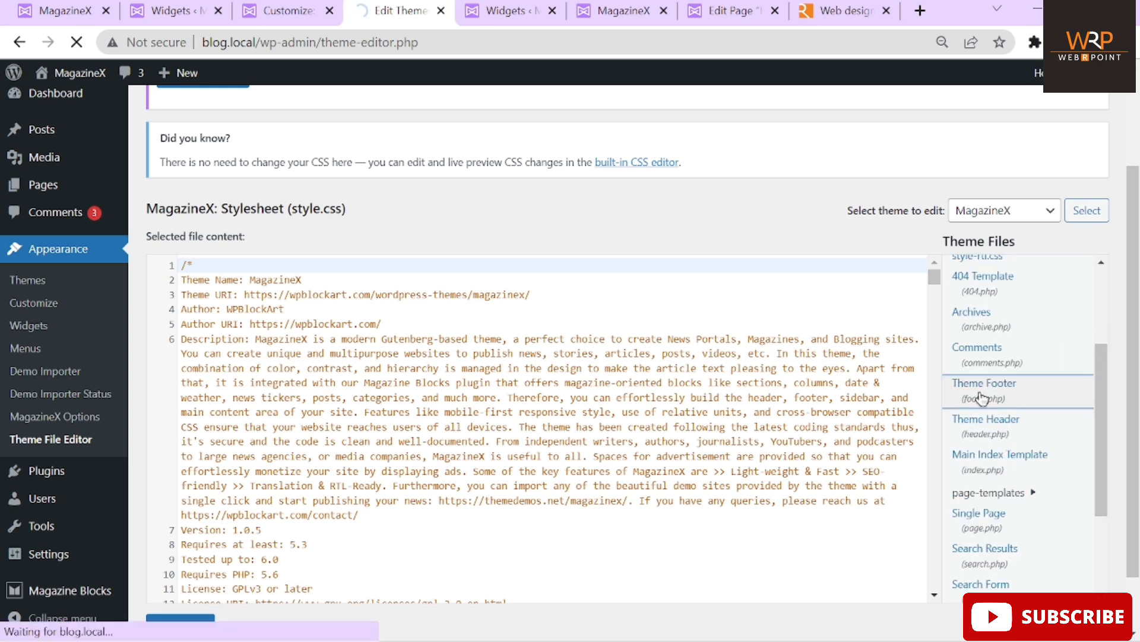
{"action": "scroll", "coordinate": [548, 466], "scroll_direction": "down", "scroll_amount": 2}
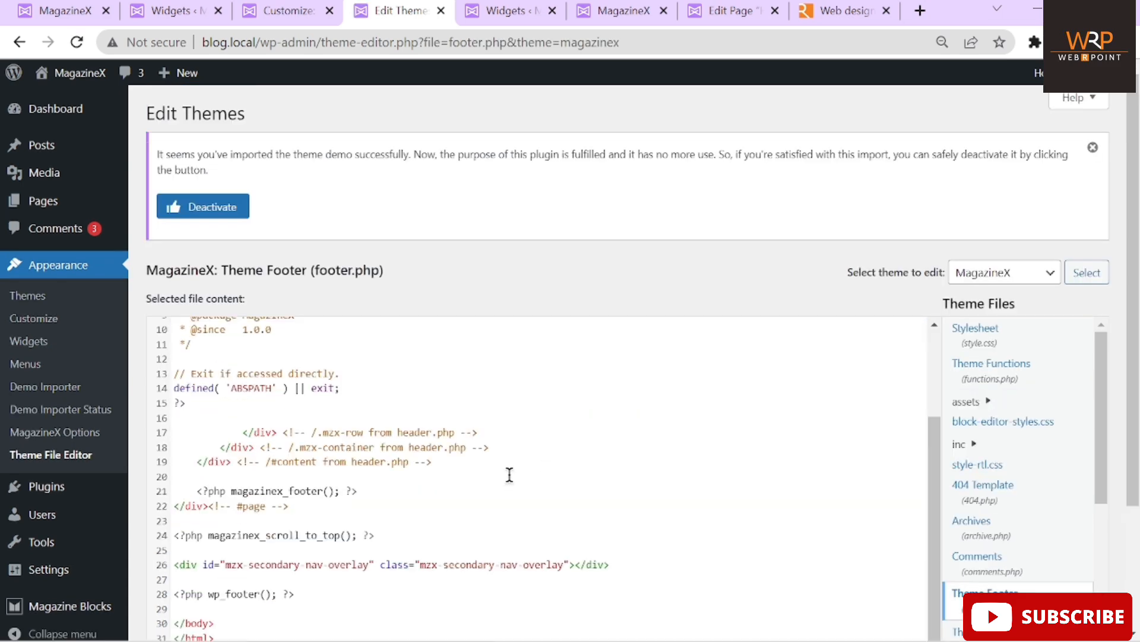
Locate the magazinex_scroll_to_top call on line 24 of footer.php
{"action": "left_click", "coordinate": [588, 430]}
{"action": "scroll", "coordinate": [614, 262], "scroll_direction": "down", "scroll_amount": 3}
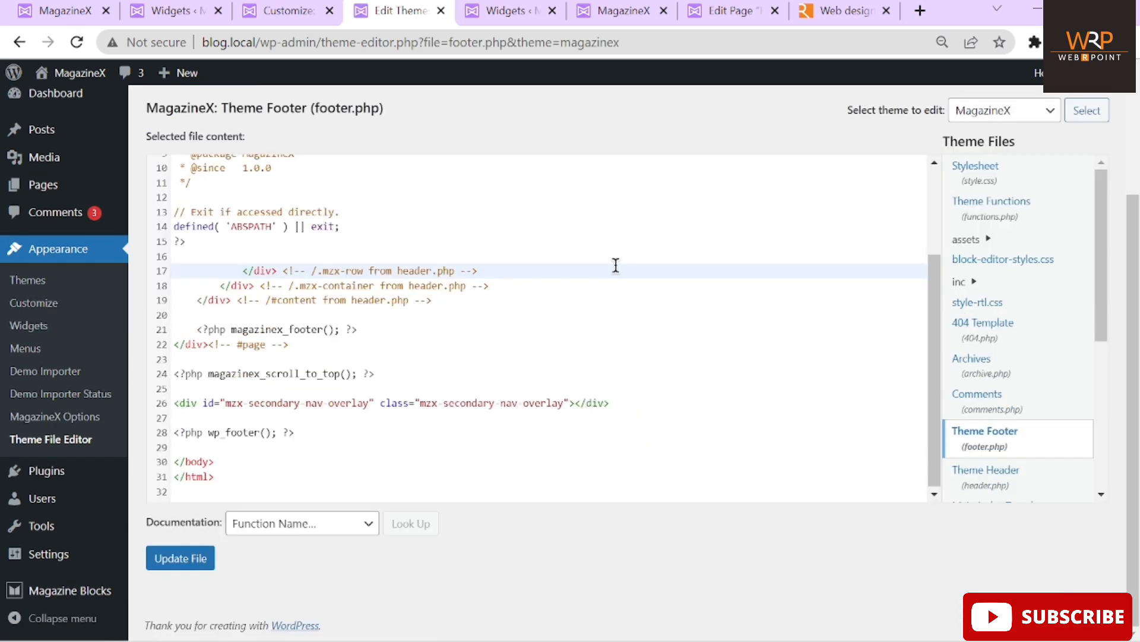
{"action": "left_click", "coordinate": [514, 380]}
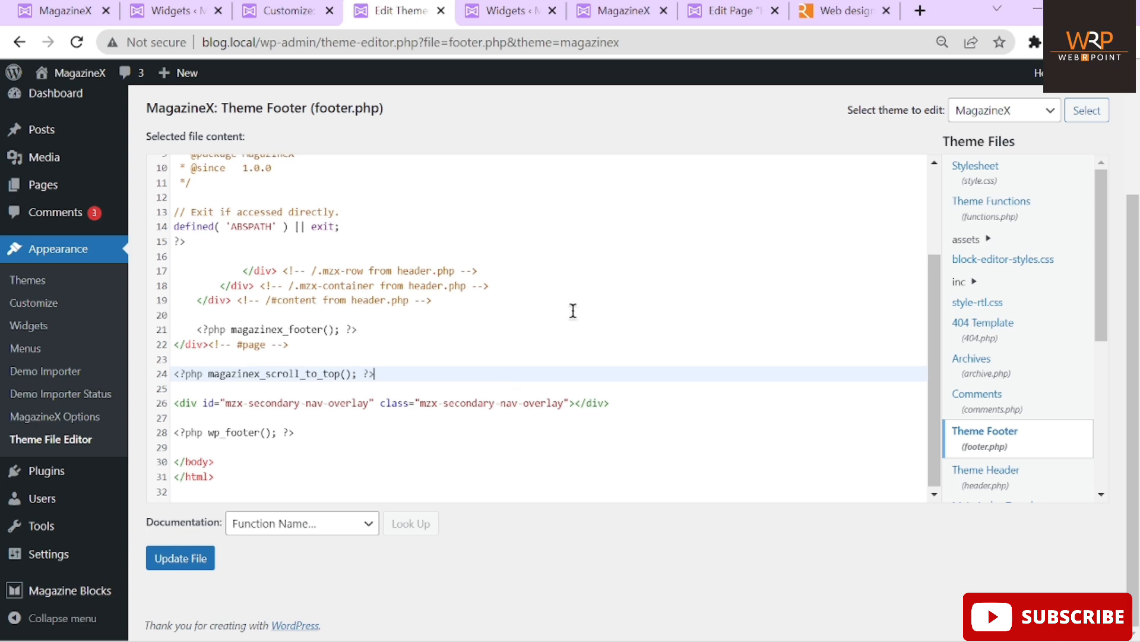
Expand the page-templates, template-parts, page-header and content folders in the Theme Files list
{"action": "left_click_drag", "start_coordinate": [1100, 287], "coordinate": [1104, 377]}
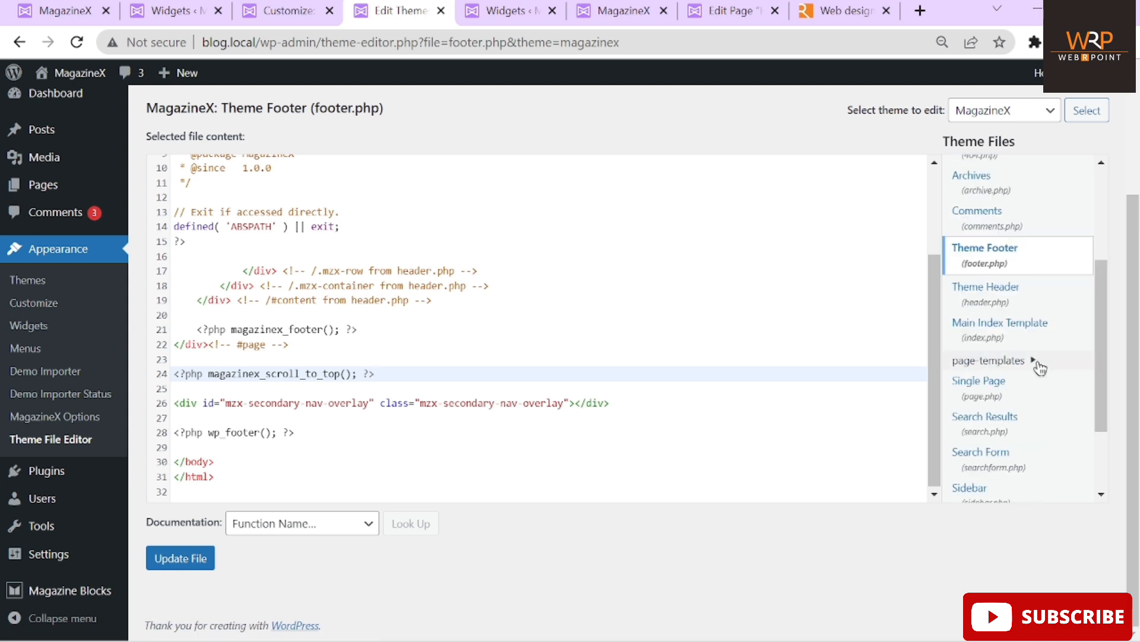
{"action": "left_click", "coordinate": [1029, 363]}
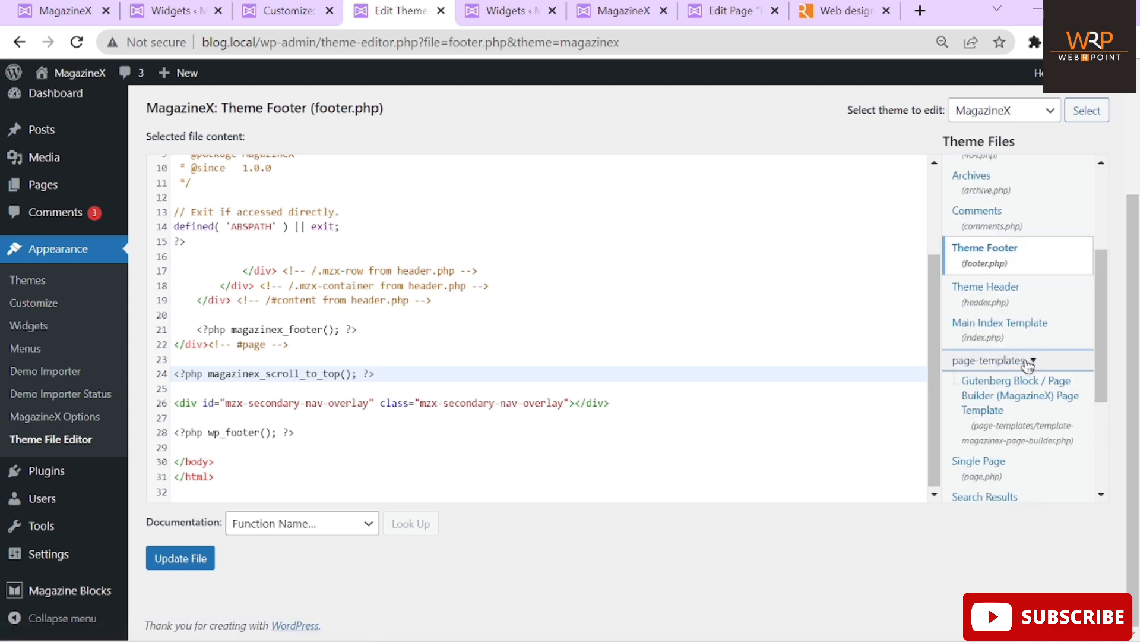
{"action": "scroll", "coordinate": [1029, 365], "scroll_direction": "down", "scroll_amount": 1}
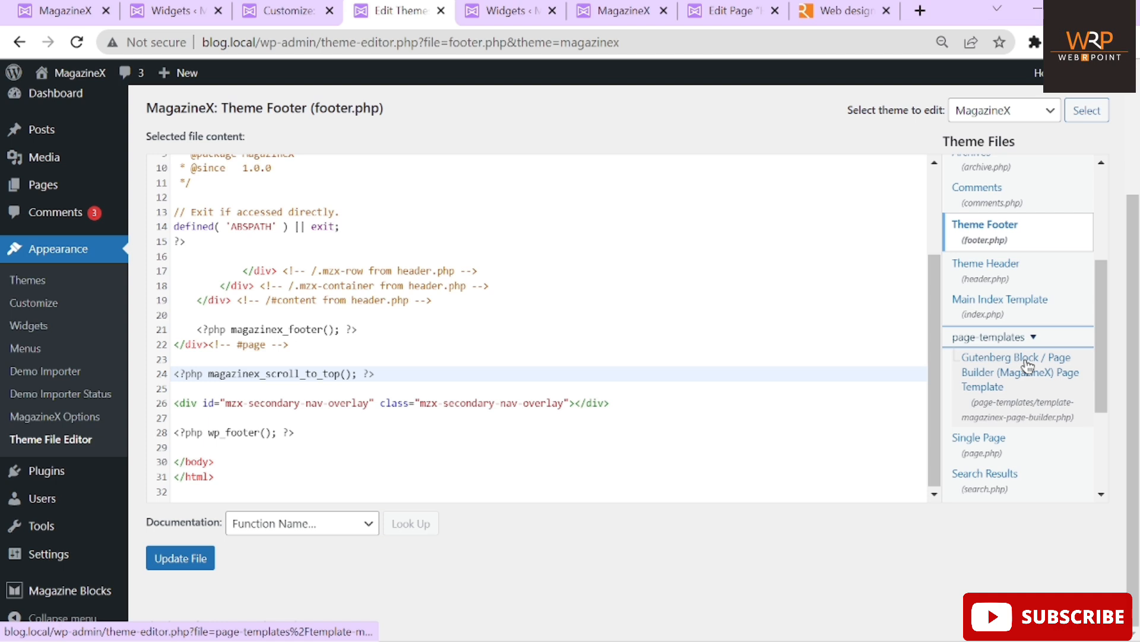
{"action": "scroll", "coordinate": [1028, 365], "scroll_direction": "down", "scroll_amount": 3}
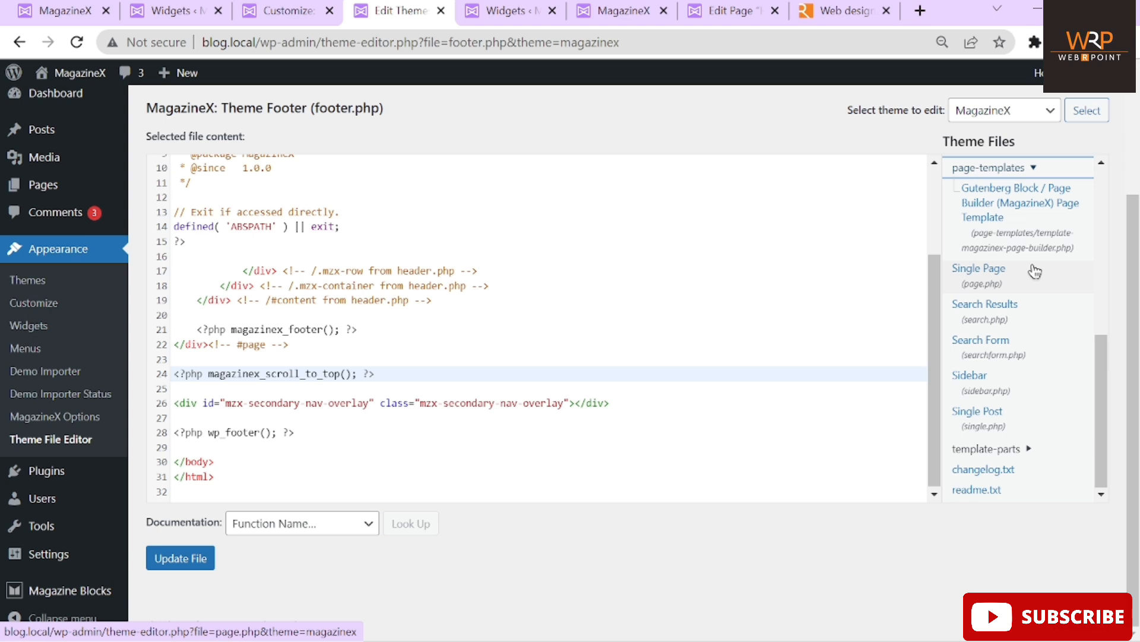
{"action": "left_click", "coordinate": [1041, 450]}
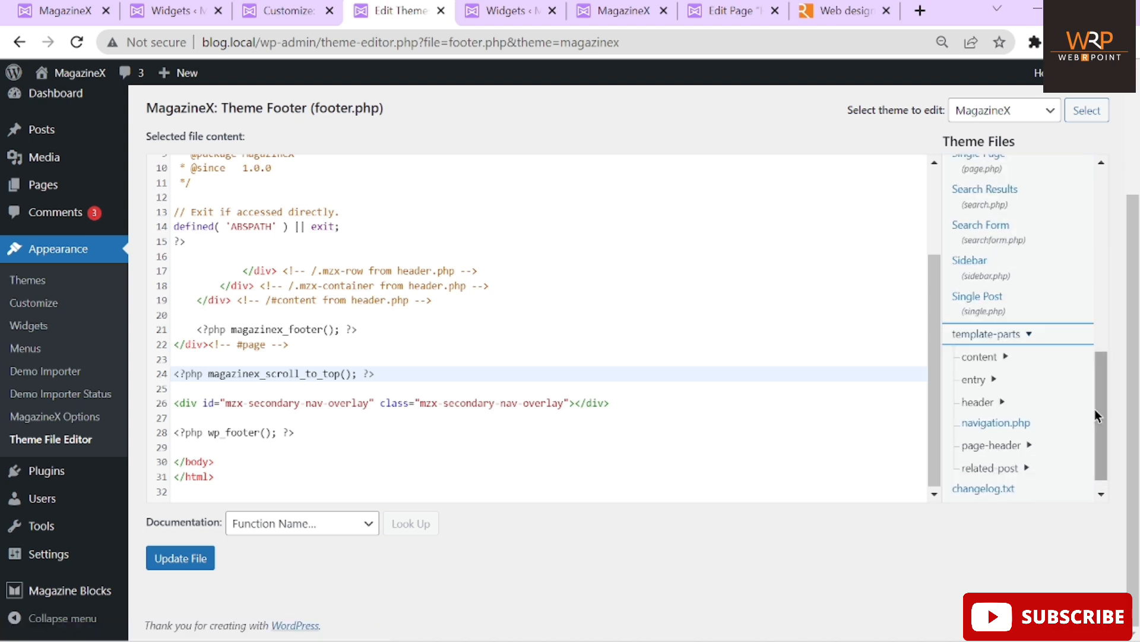
{"action": "scroll", "coordinate": [1099, 422], "scroll_direction": "down", "scroll_amount": 1}
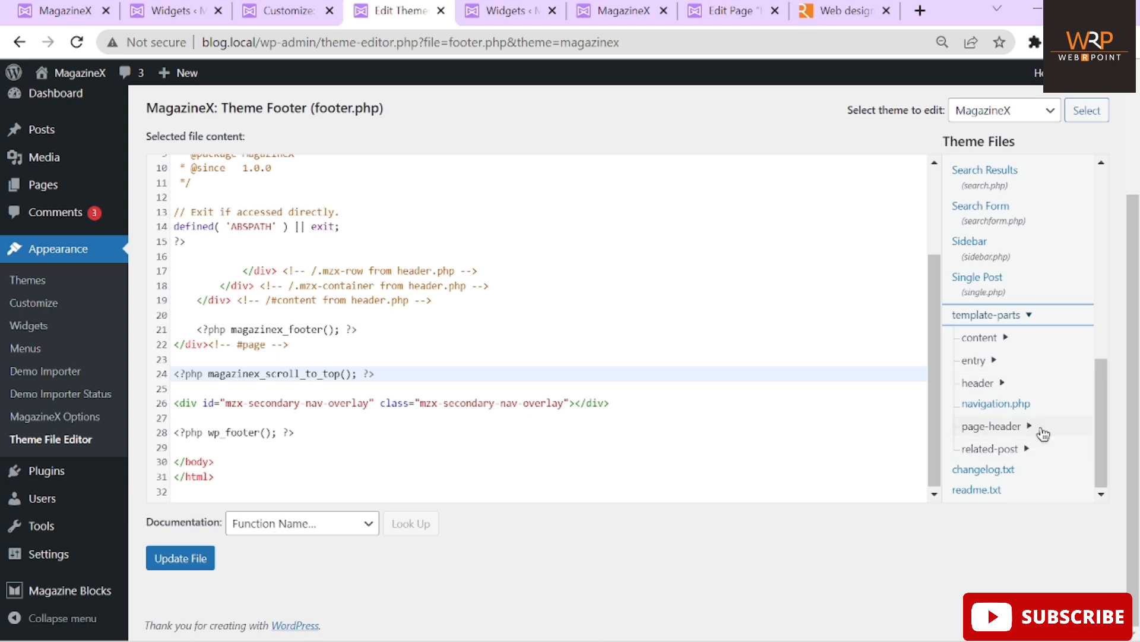
{"action": "left_click", "coordinate": [1030, 428]}
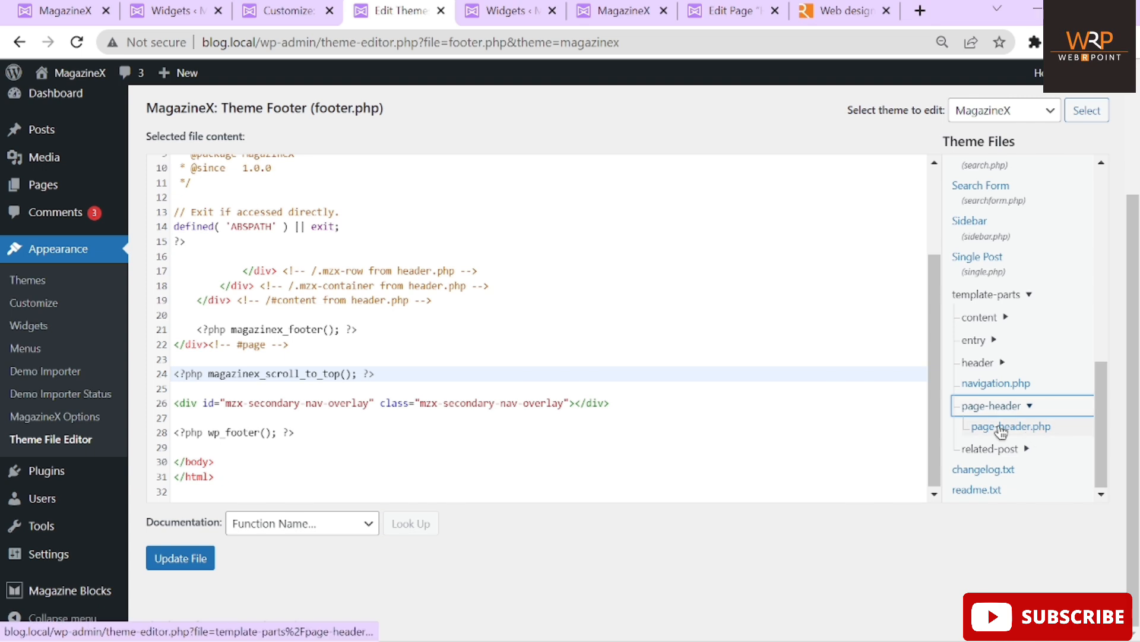
{"action": "left_click", "coordinate": [1007, 319]}
{"action": "scroll", "coordinate": [1092, 394], "scroll_direction": "down", "scroll_amount": 2}
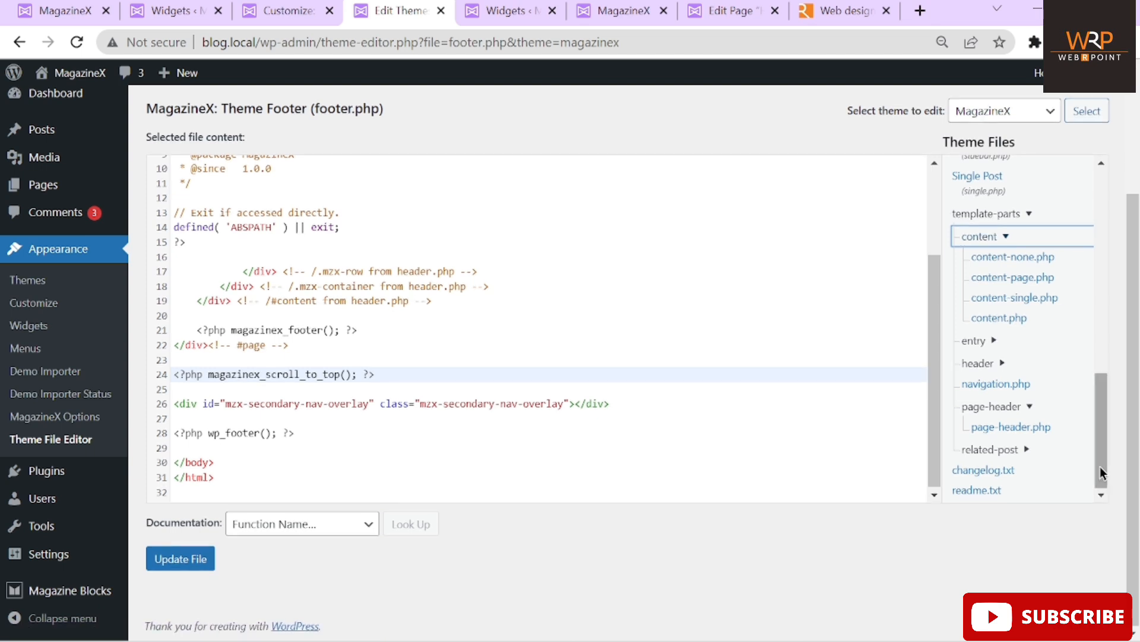
{"action": "left_click_drag", "start_coordinate": [1100, 465], "coordinate": [1109, 261]}
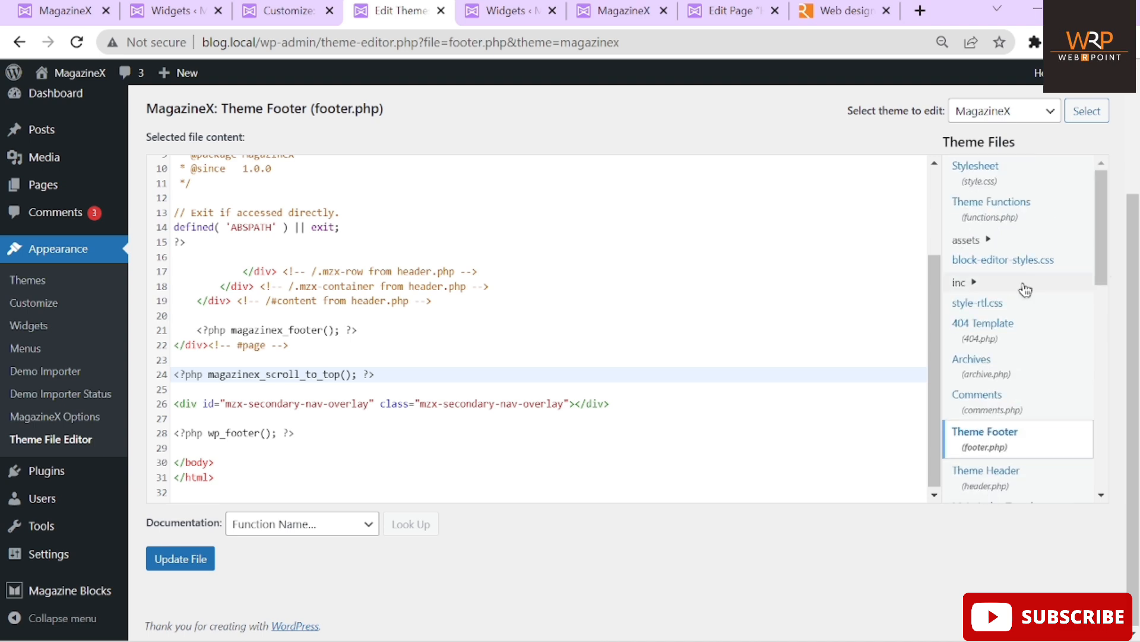
{"action": "mouse_move", "coordinate": [1101, 240]}
{"action": "left_mouse_down"}
{"action": "mouse_move", "coordinate": [1082, 508]}
{"action": "mouse_move", "coordinate": [1105, 359]}
{"action": "mouse_move", "coordinate": [1105, 240]}
{"action": "left_mouse_up"}
Open footer.php from the theme's inc/structure folder
{"action": "left_click", "coordinate": [977, 283]}
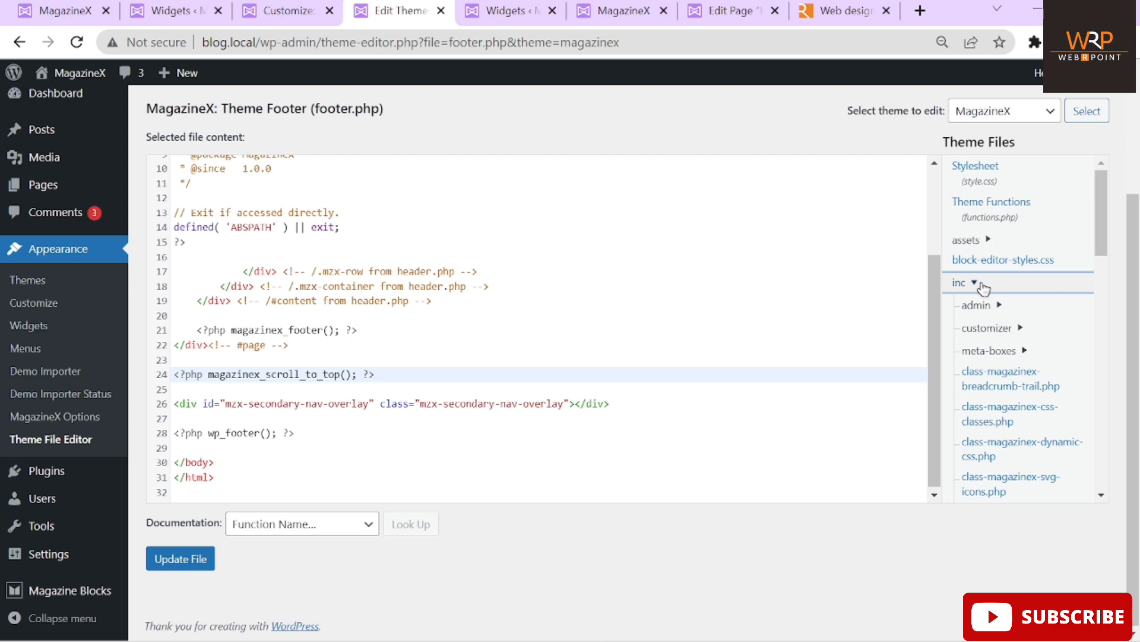
{"action": "left_click_drag", "start_coordinate": [1099, 227], "coordinate": [1101, 289]}
{"action": "left_click", "coordinate": [1011, 336]}
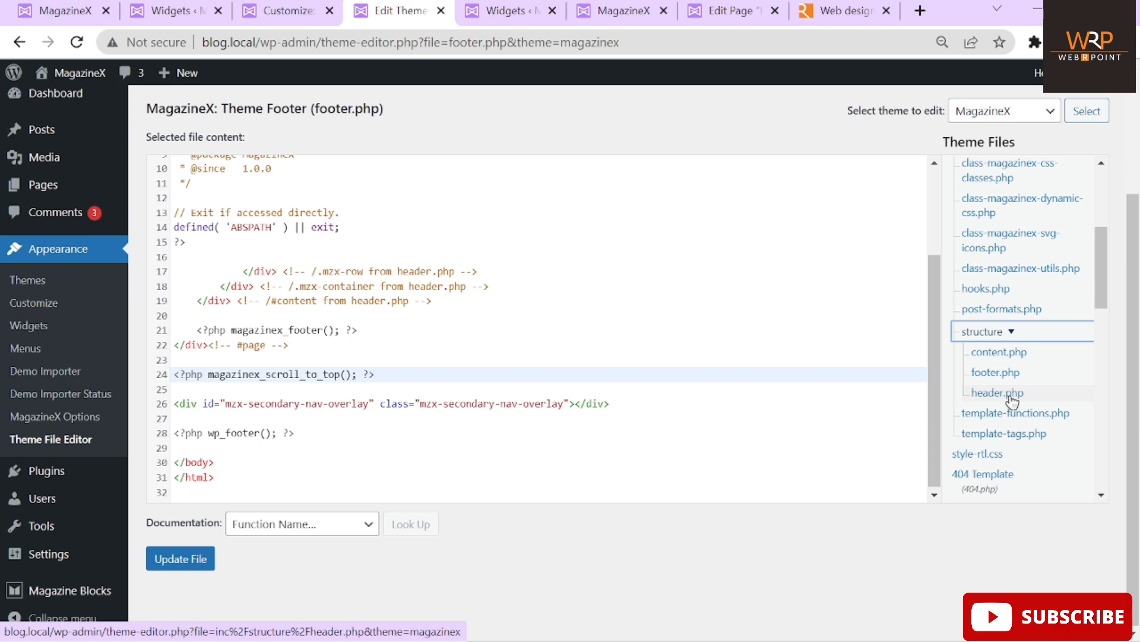
{"action": "left_click", "coordinate": [1002, 380]}
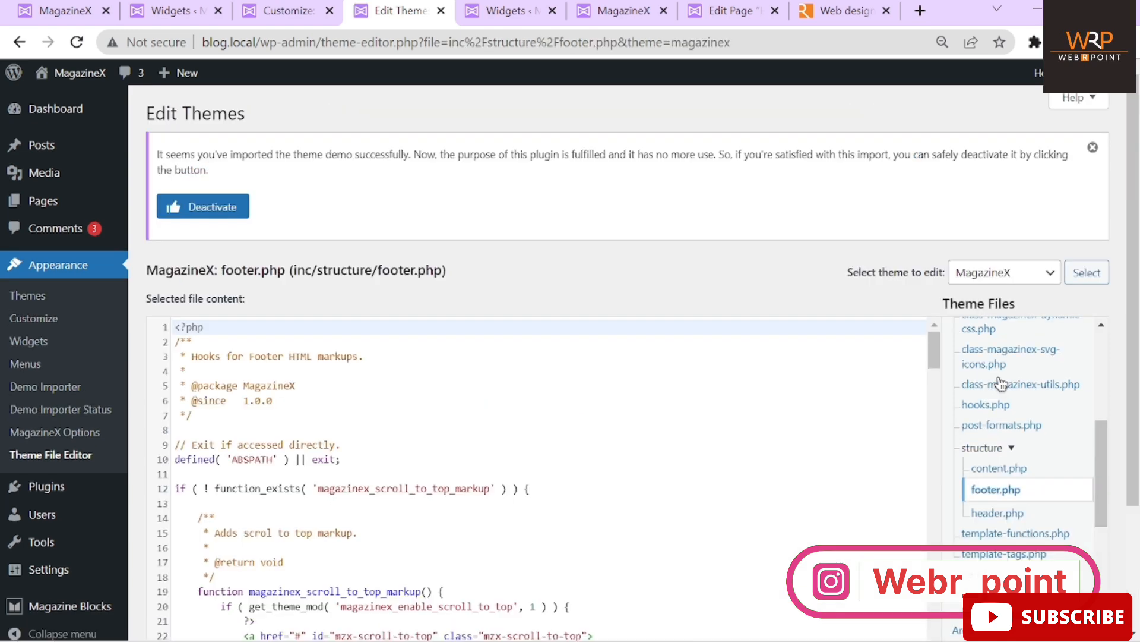
Copy the word 'Copyright' from the live site footer and return to the code editor
{"action": "scroll", "coordinate": [741, 409], "scroll_direction": "down", "scroll_amount": 5}
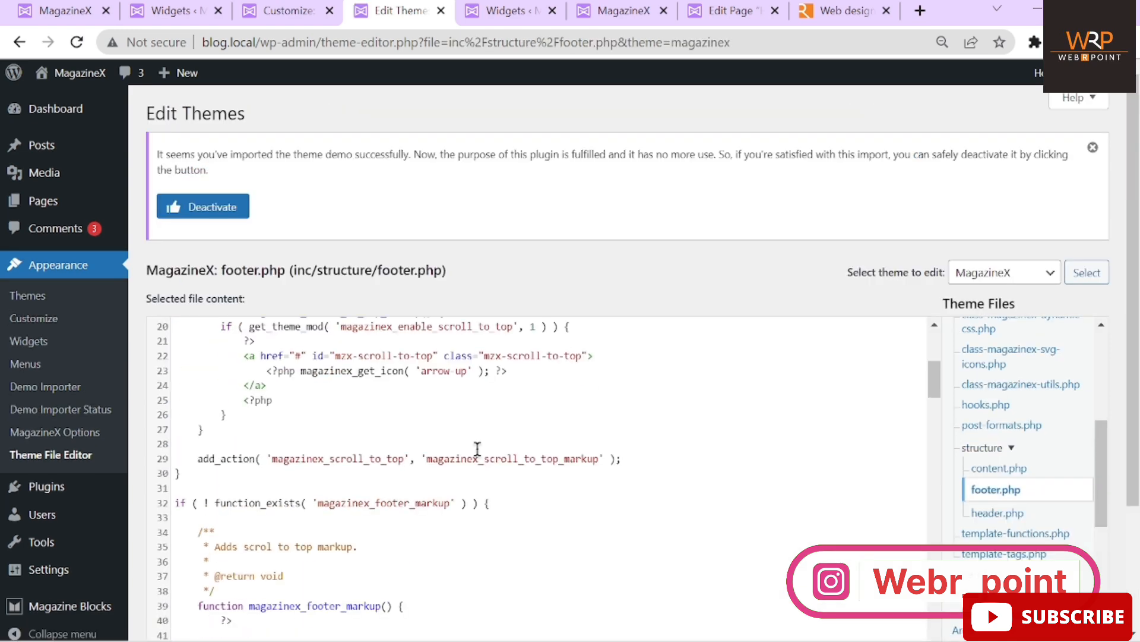
{"action": "scroll", "coordinate": [486, 238], "scroll_direction": "down", "scroll_amount": 3}
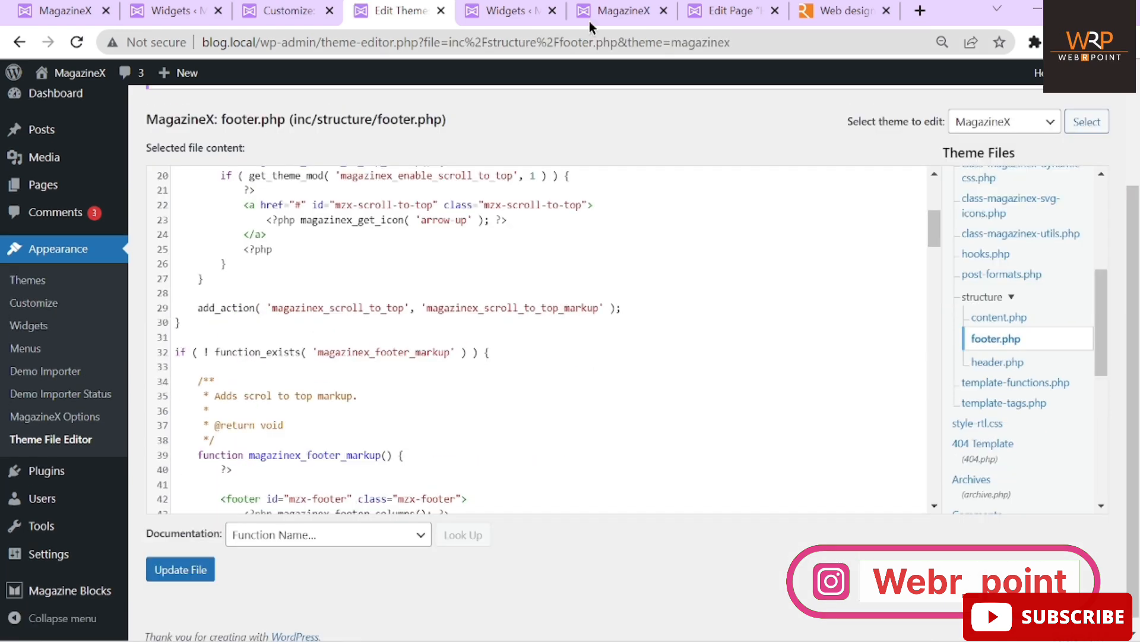
{"action": "left_click", "coordinate": [621, 11]}
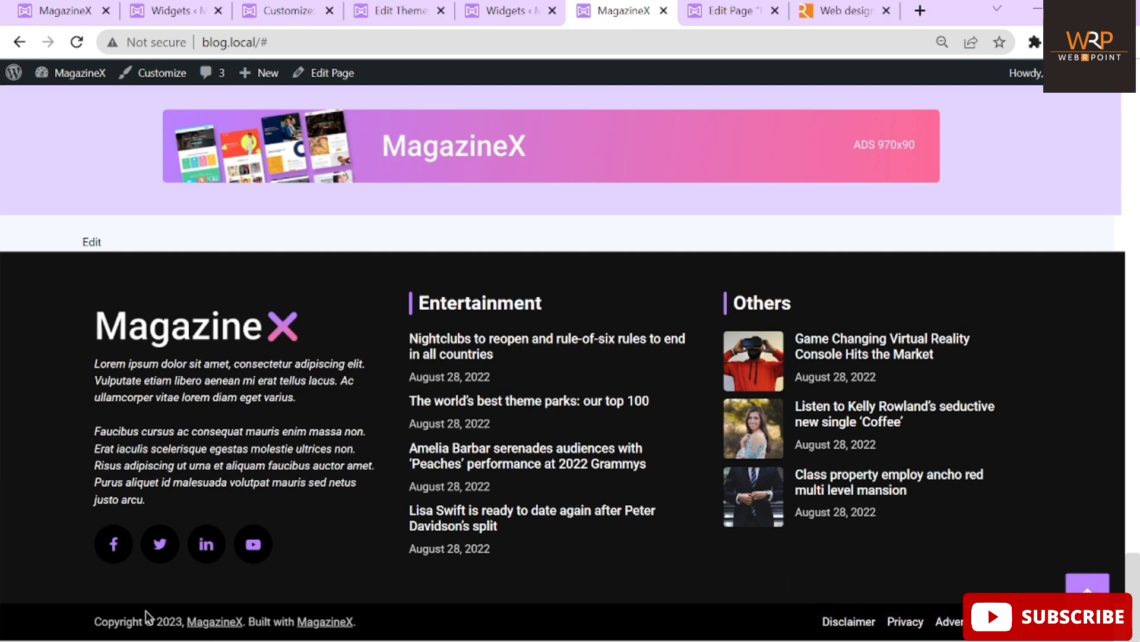
{"action": "left_click_drag", "start_coordinate": [96, 618], "coordinate": [145, 624]}
{"action": "key", "text": "ctrl+c"}
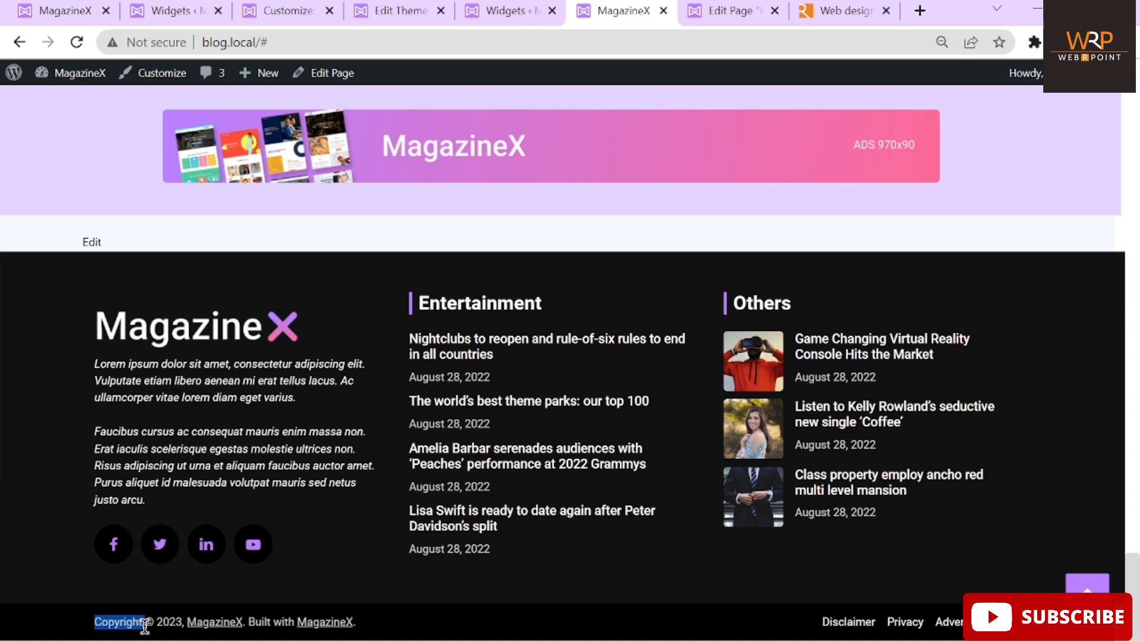
{"action": "left_click", "coordinate": [390, 13]}
{"action": "left_click", "coordinate": [476, 255]}
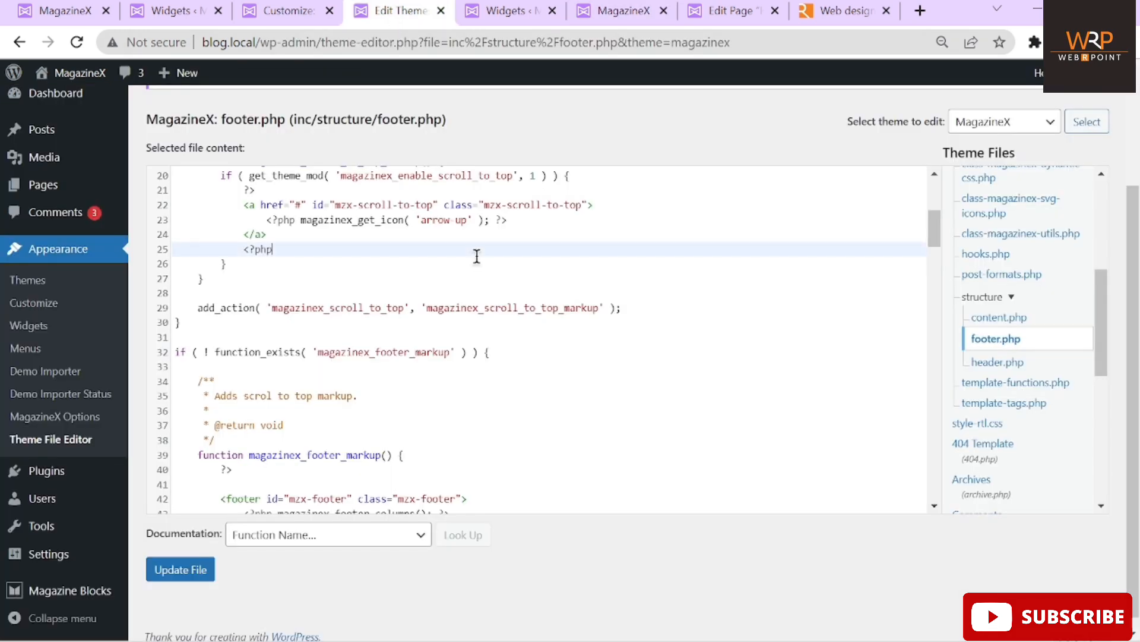
Search footer.php for 'Copyright' and scroll to the copyright credit markup
{"action": "key", "text": "ctrl+f"}
{"action": "key", "text": "ctrl+v"}
{"action": "key", "text": "Return"}
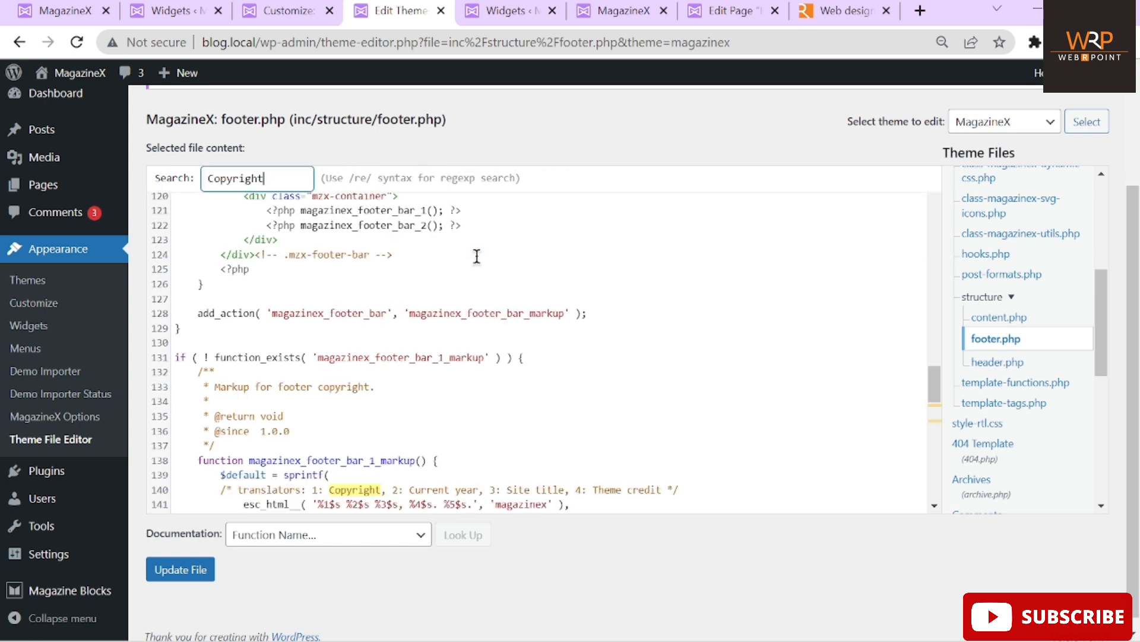
{"action": "scroll", "coordinate": [469, 267], "scroll_direction": "down", "scroll_amount": 2}
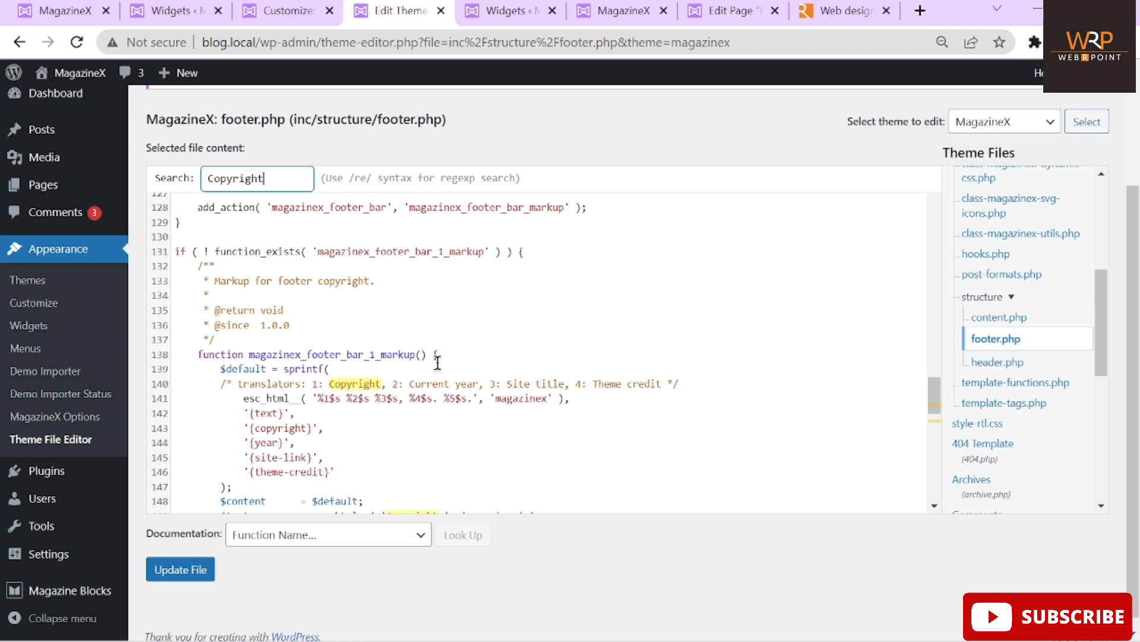
{"action": "left_click", "coordinate": [491, 398]}
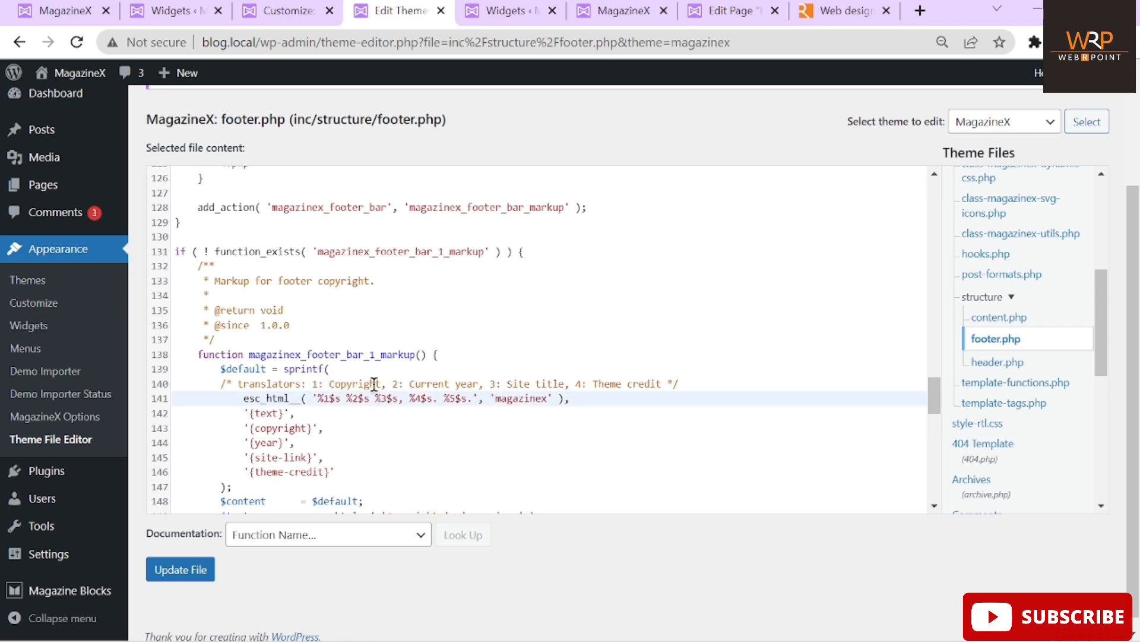
{"action": "scroll", "coordinate": [526, 430], "scroll_direction": "down", "scroll_amount": 3}
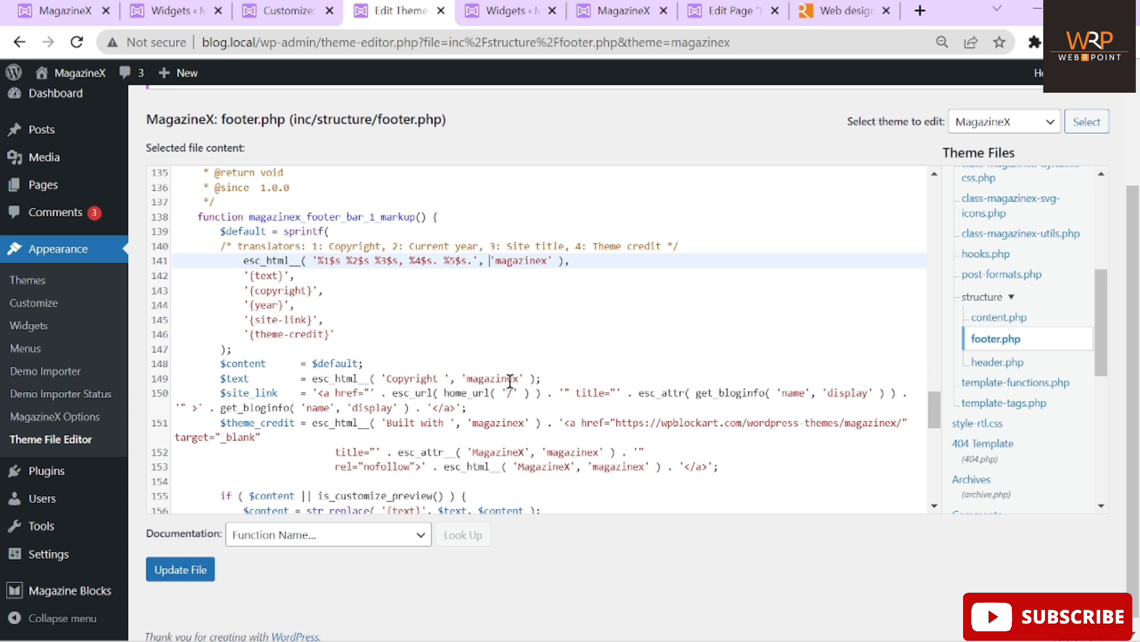
{"action": "scroll", "coordinate": [493, 350], "scroll_direction": "down", "scroll_amount": 1}
{"action": "scroll", "coordinate": [547, 329], "scroll_direction": "down", "scroll_amount": 3}
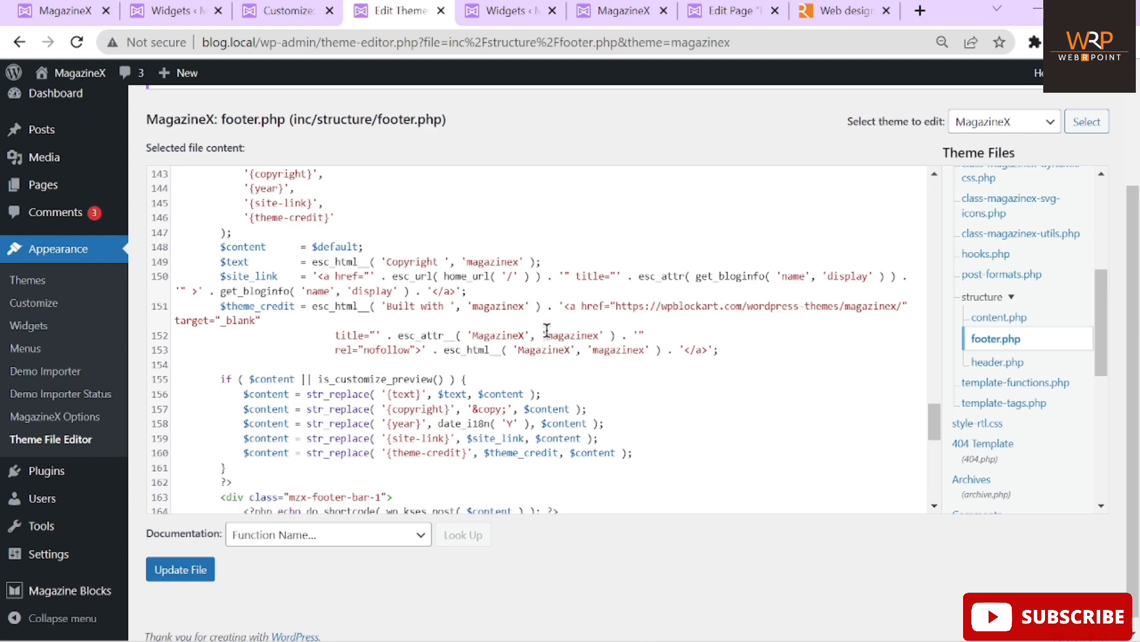
{"action": "scroll", "coordinate": [547, 329], "scroll_direction": "down", "scroll_amount": 1}
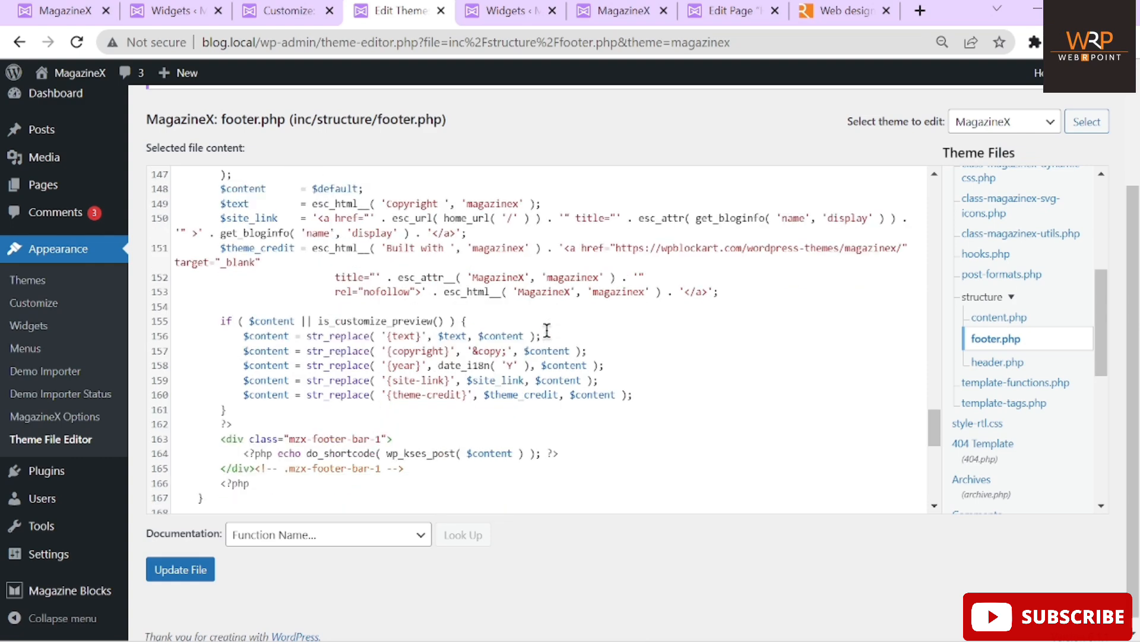
{"action": "scroll", "coordinate": [547, 330], "scroll_direction": "up", "scroll_amount": 1}
Replace 'magazinex' with 'Webrpoint' on footer.php lines 153 and 151
{"action": "left_click", "coordinate": [648, 344]}
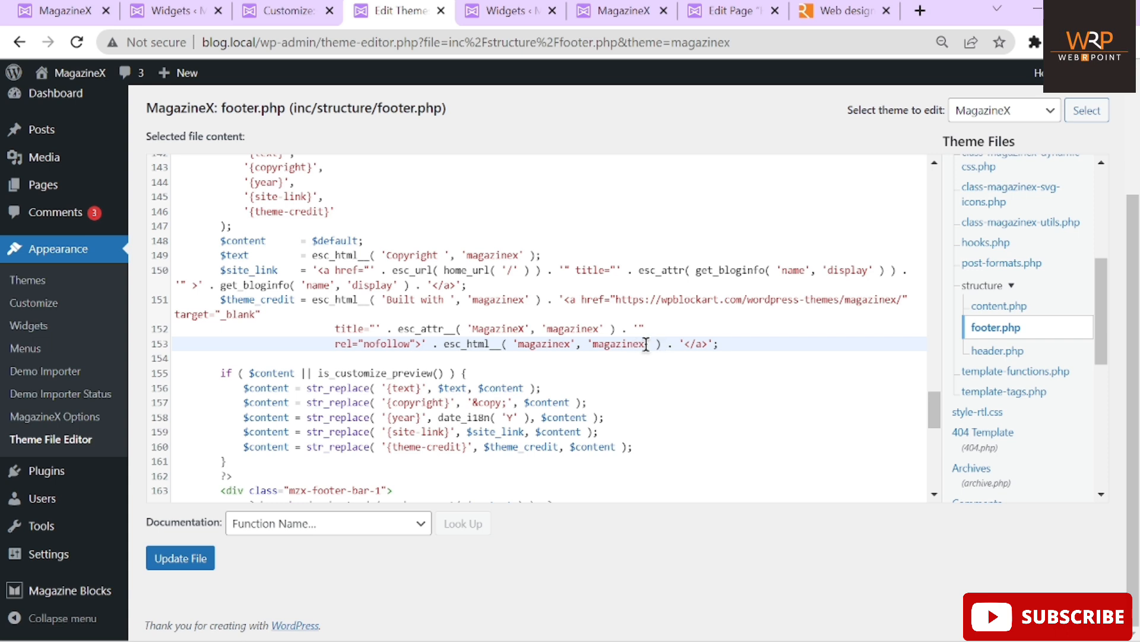
{"action": "left_click_drag", "start_coordinate": [647, 344], "coordinate": [592, 344]}
{"action": "type", "text": "We"}
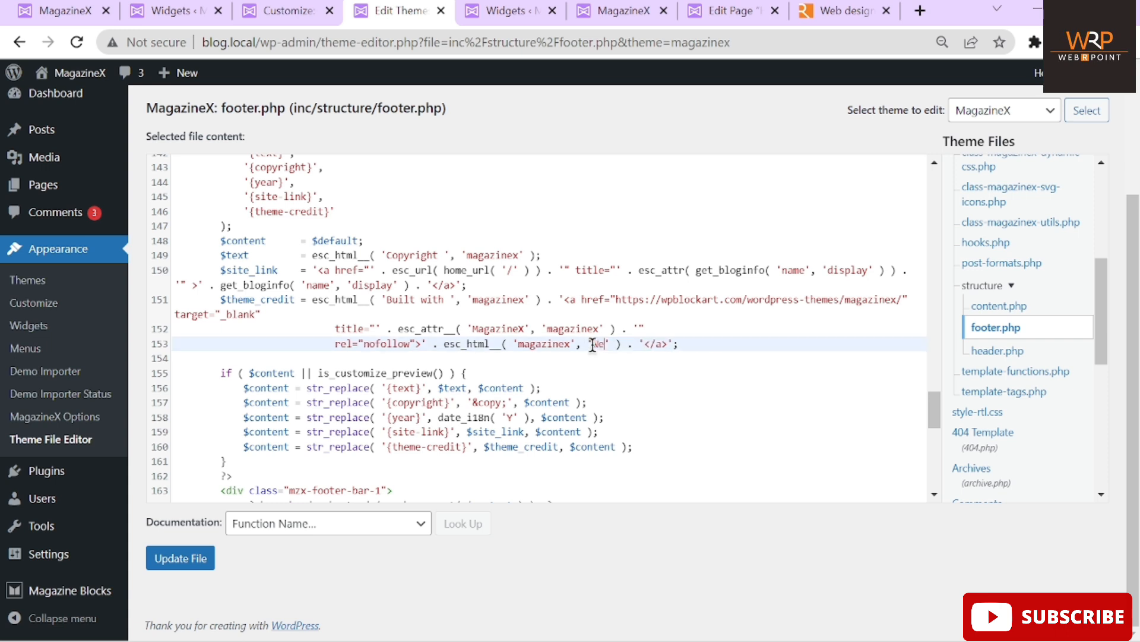
{"action": "type", "text": "brpoint"}
{"action": "left_click_drag", "start_coordinate": [571, 343], "coordinate": [520, 346]}
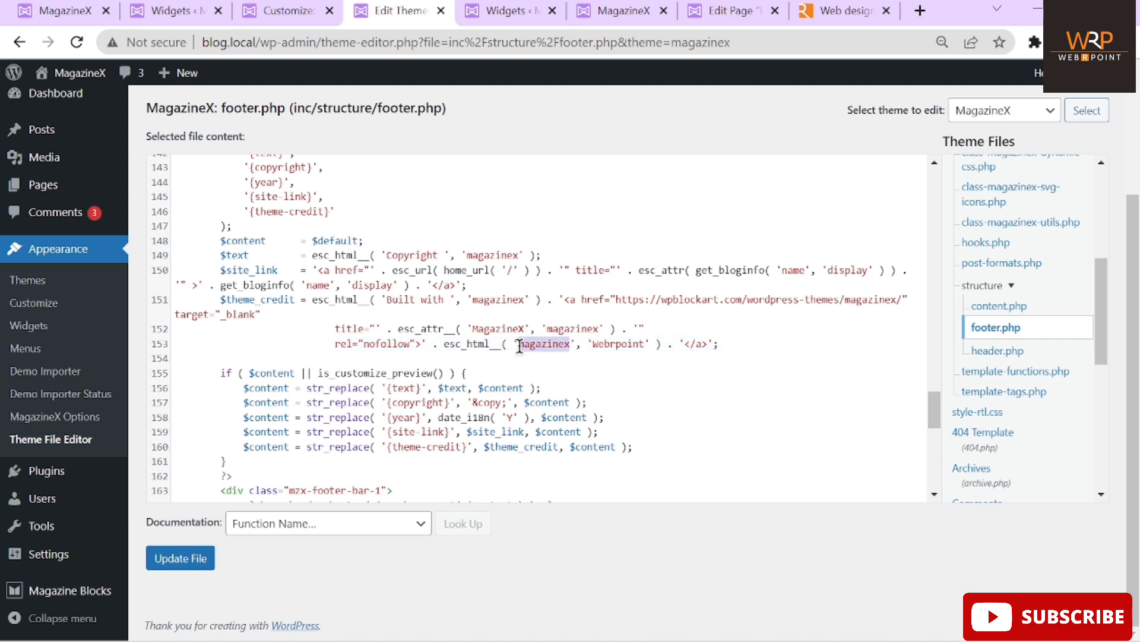
{"action": "type", "text": "Webrpoint"}
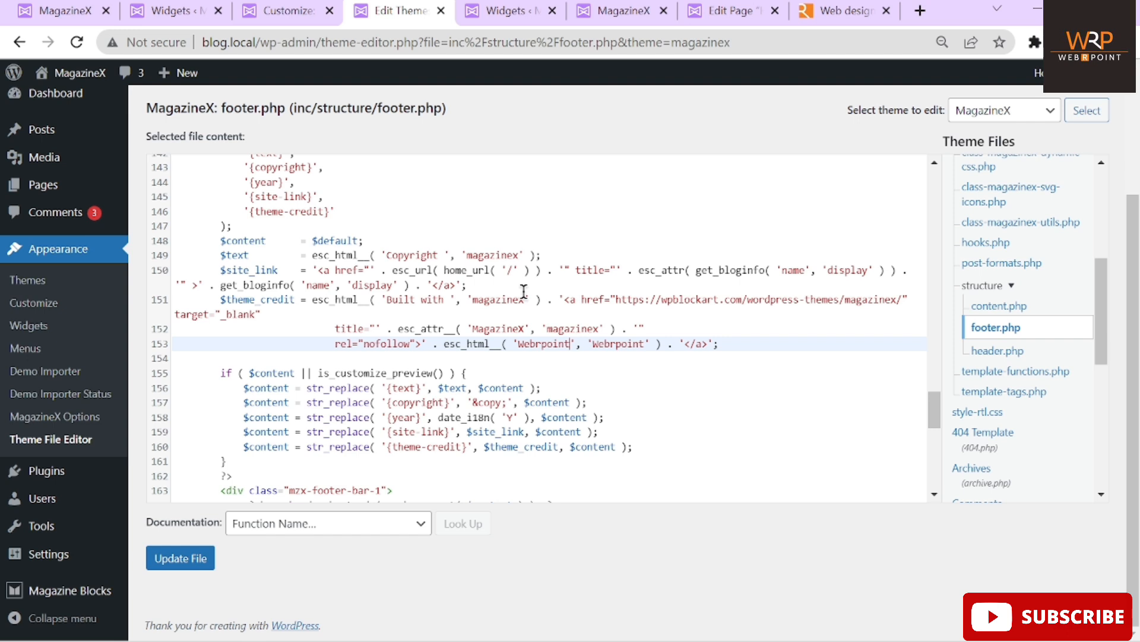
{"action": "left_click_drag", "start_coordinate": [525, 297], "coordinate": [473, 297]}
{"action": "type", "text": "Webrpoint"}
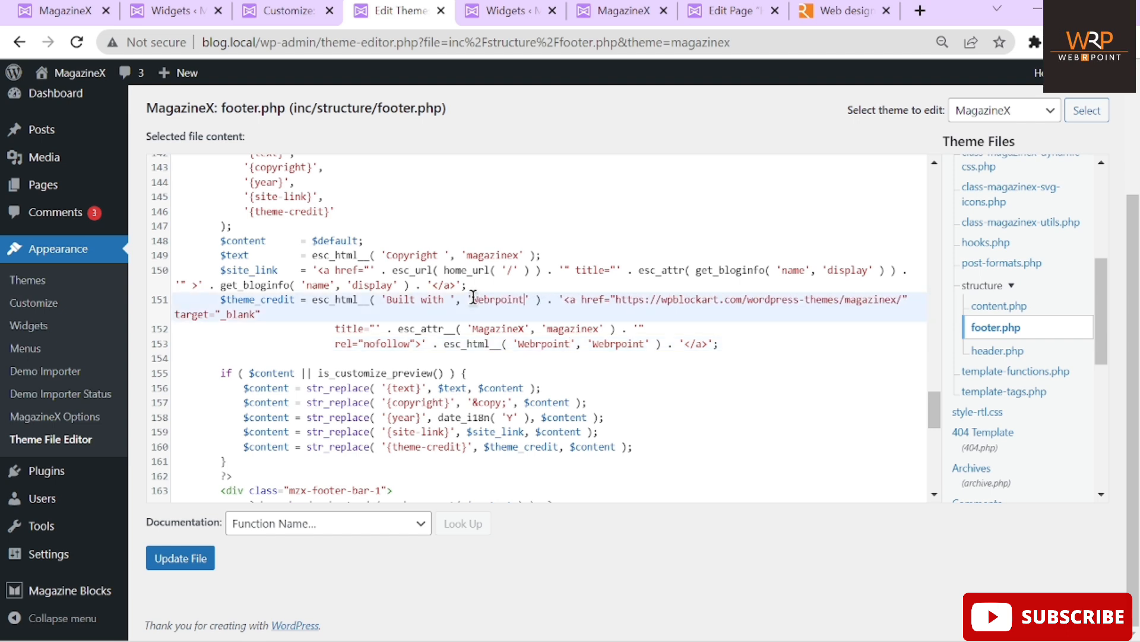
Change the line 152 credit to Webrpoint and update footer.php
{"action": "left_click", "coordinate": [525, 328]}
{"action": "left_click_drag", "start_coordinate": [525, 328], "coordinate": [473, 330]}
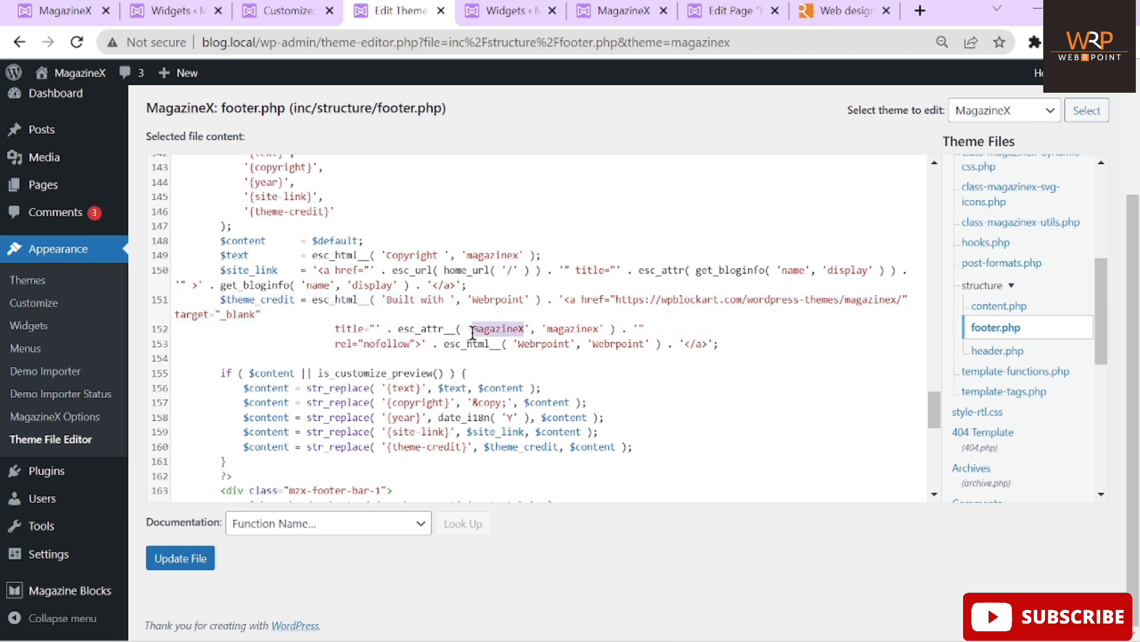
{"action": "type", "text": "W"}
{"action": "type", "text": "eb"}
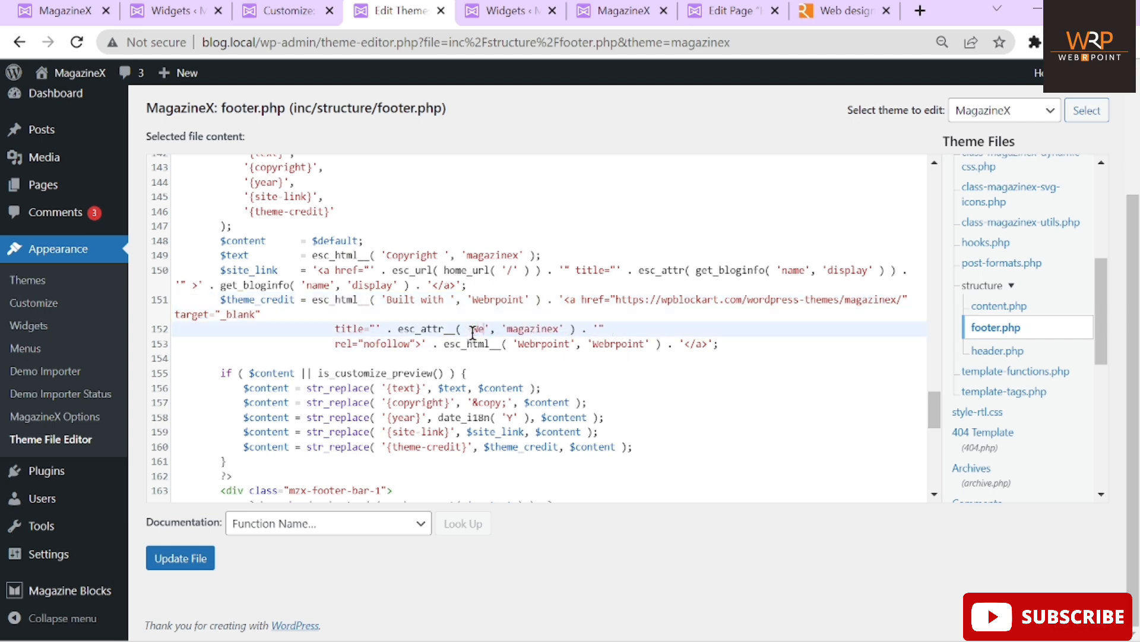
{"action": "left_click_drag", "start_coordinate": [565, 328], "coordinate": [514, 328]}
{"action": "type", "text": "Webrpoint"}
{"action": "left_click", "coordinate": [491, 328]}
{"action": "type", "text": "rpoint"}
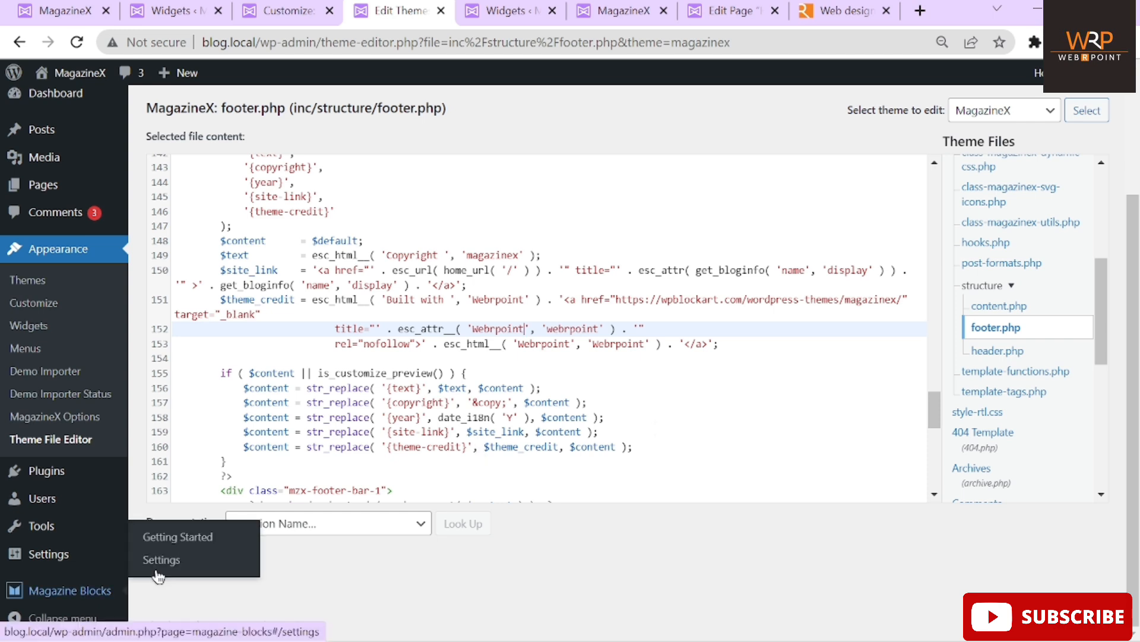
{"action": "left_click", "coordinate": [169, 553]}
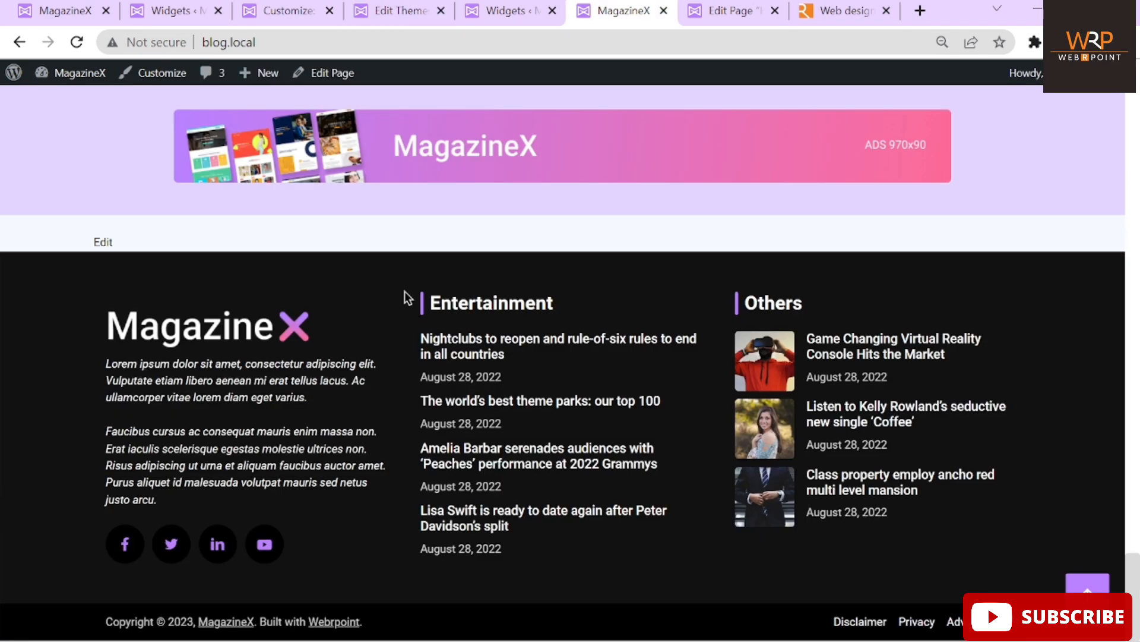
{"action": "left_click", "coordinate": [624, 10]}
Compare the live footer's 'Built with Webrpoint' credit against footer.php and the widgets
{"action": "left_click", "coordinate": [508, 23]}
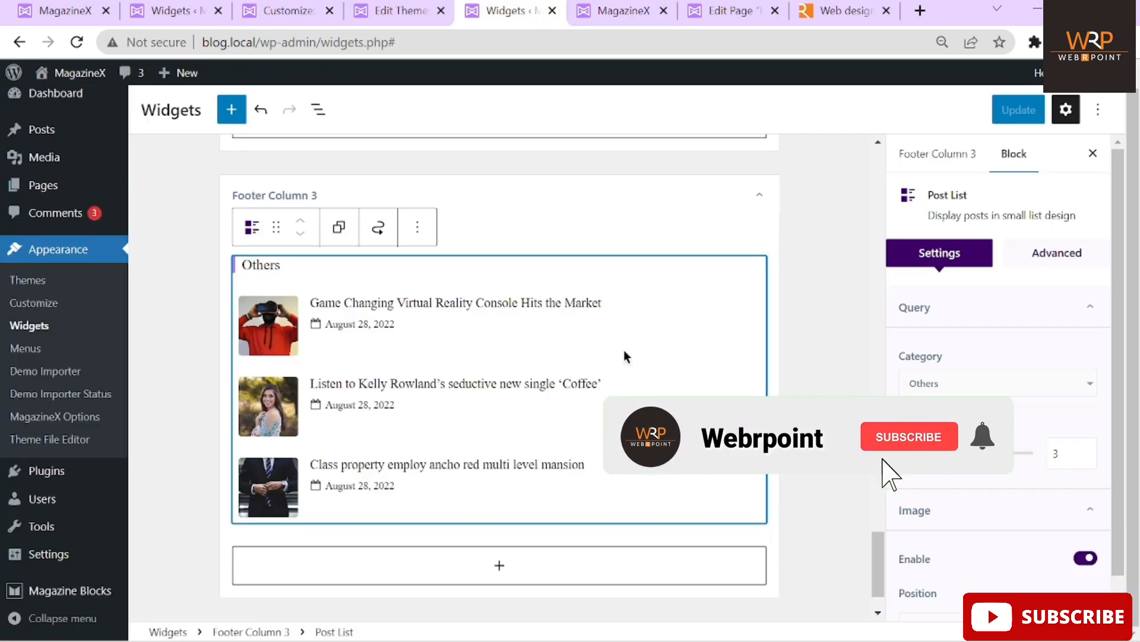
{"action": "left_click", "coordinate": [401, 12]}
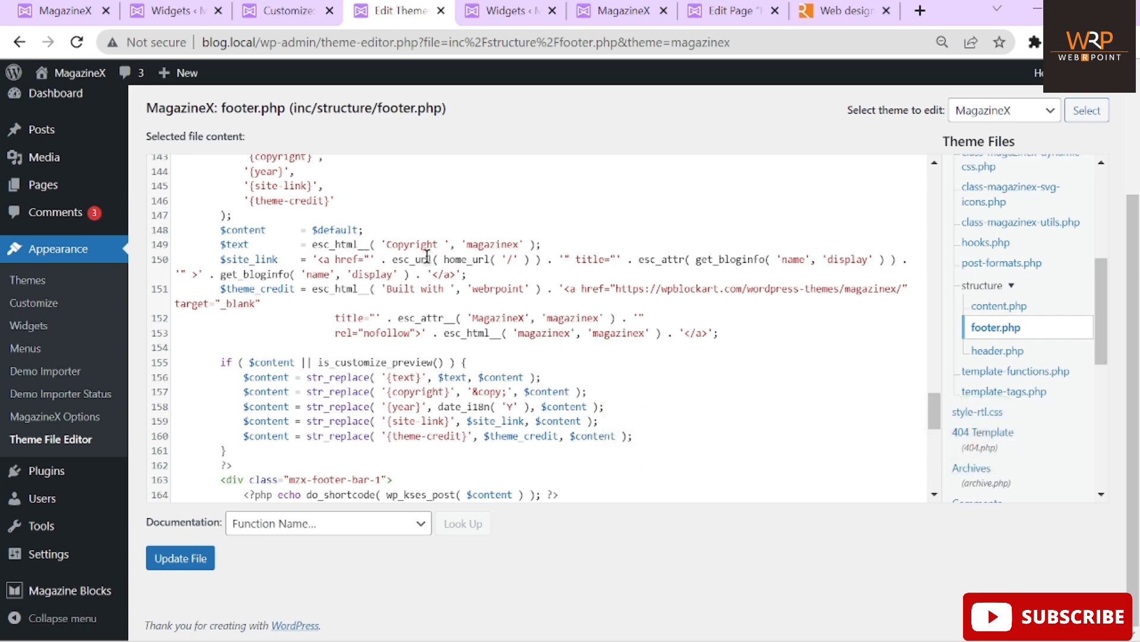
{"action": "left_click", "coordinate": [622, 13]}
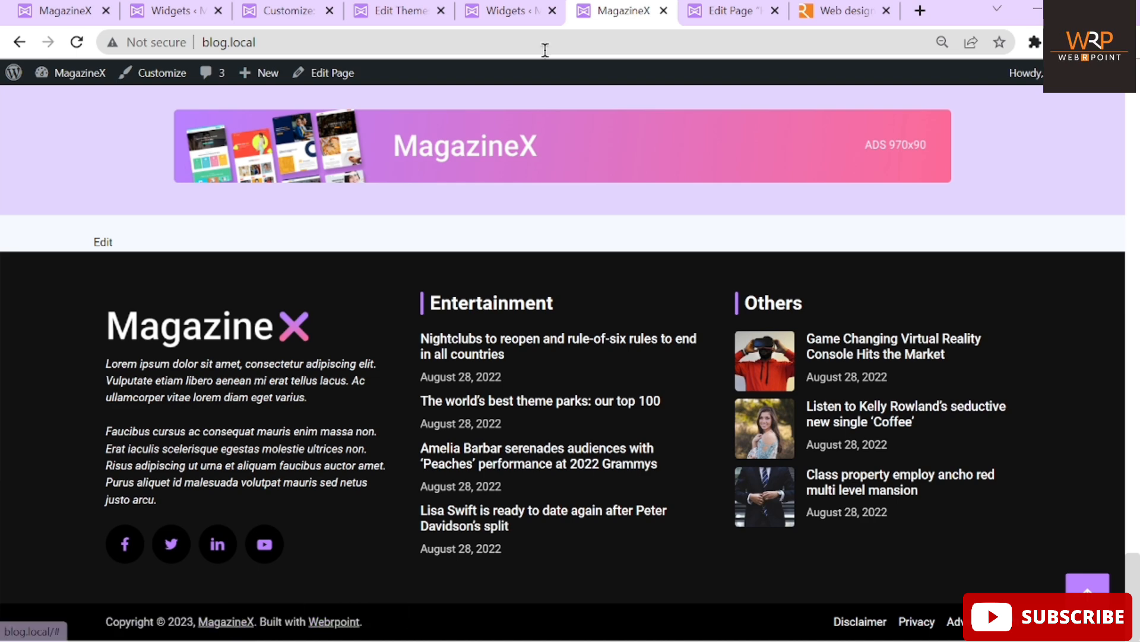
{"action": "left_click", "coordinate": [381, 13]}
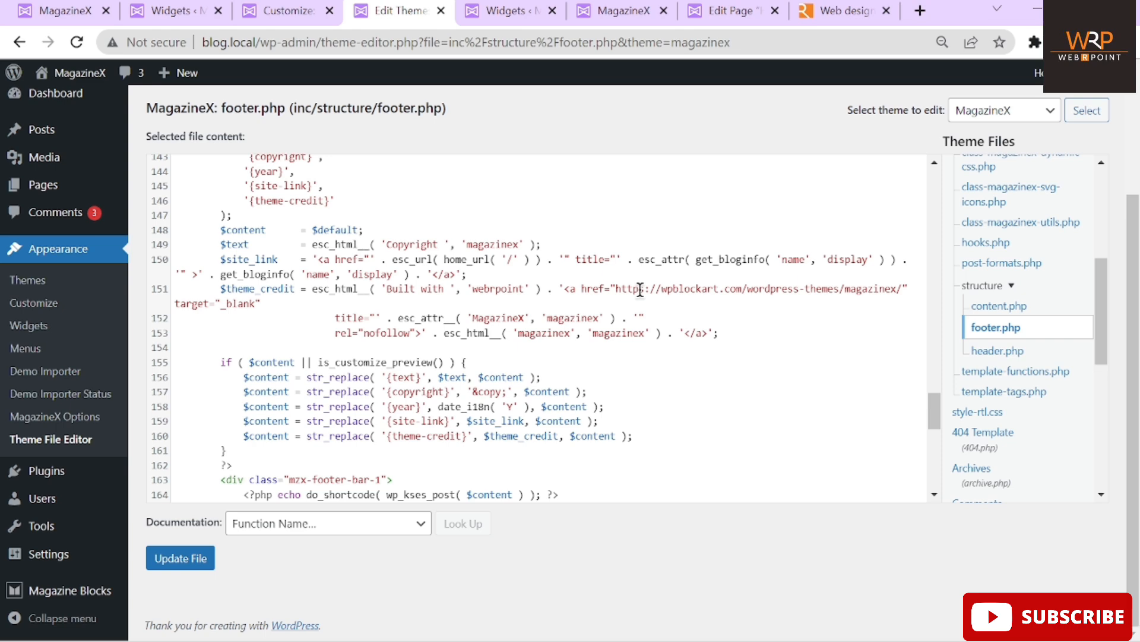
{"action": "left_click", "coordinate": [646, 19]}
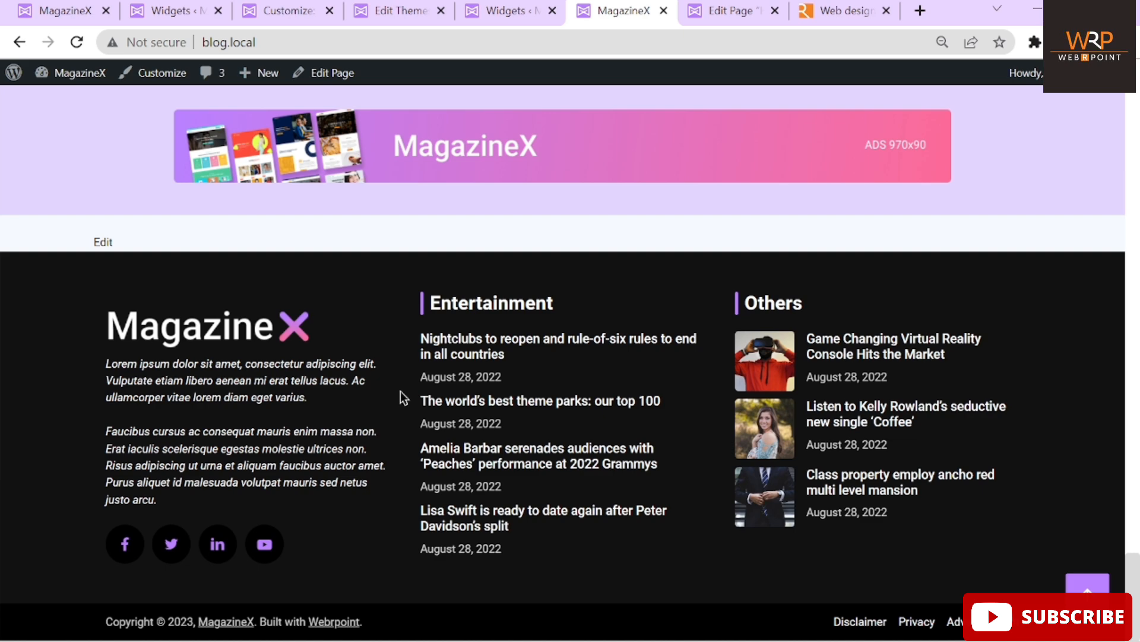
Scroll the home page and open the Top Fashion Trends post
{"action": "scroll", "coordinate": [400, 392], "scroll_direction": "up", "scroll_amount": 15}
{"action": "scroll", "coordinate": [403, 398], "scroll_direction": "up", "scroll_amount": 10}
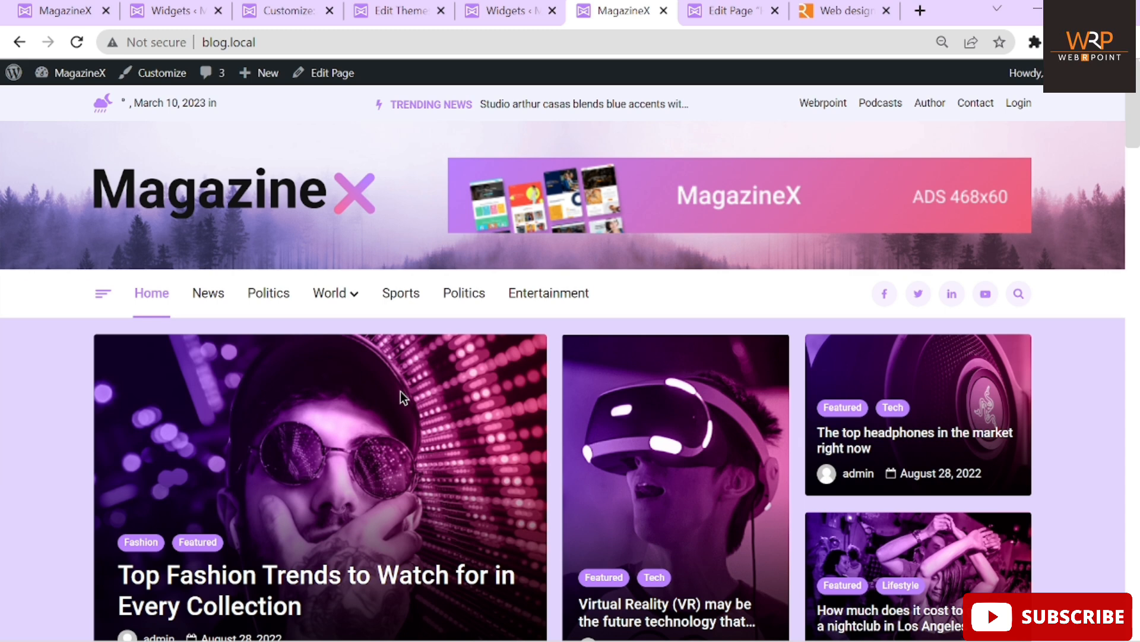
{"action": "scroll", "coordinate": [400, 391], "scroll_direction": "down", "scroll_amount": 6}
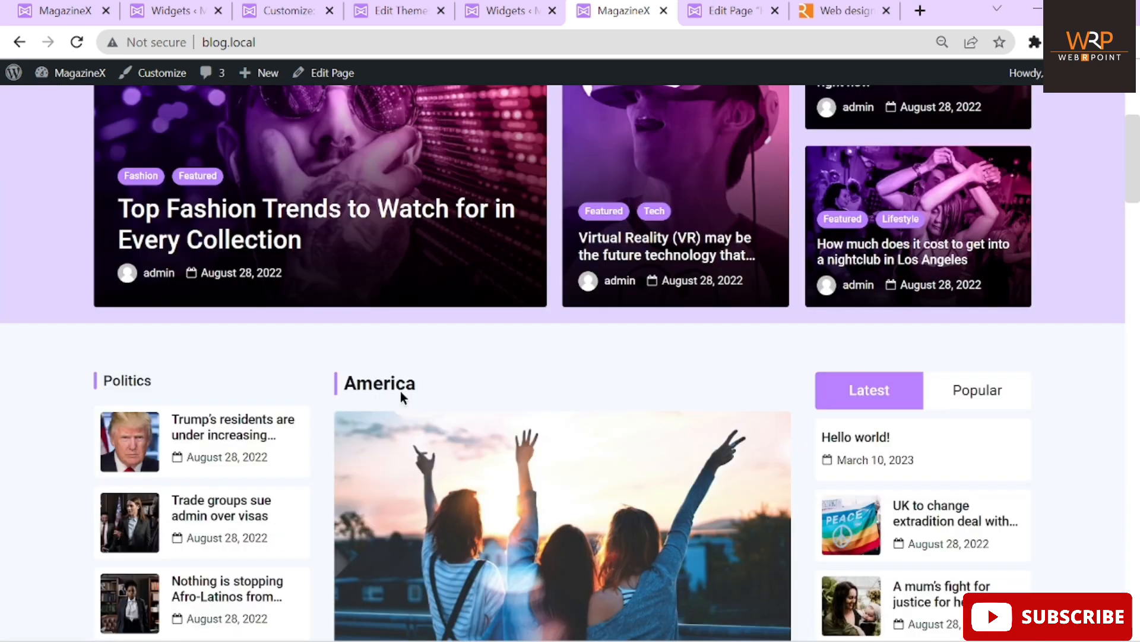
{"action": "scroll", "coordinate": [401, 392], "scroll_direction": "down", "scroll_amount": 1}
{"action": "scroll", "coordinate": [401, 392], "scroll_direction": "up", "scroll_amount": 1}
{"action": "left_click", "coordinate": [219, 220]}
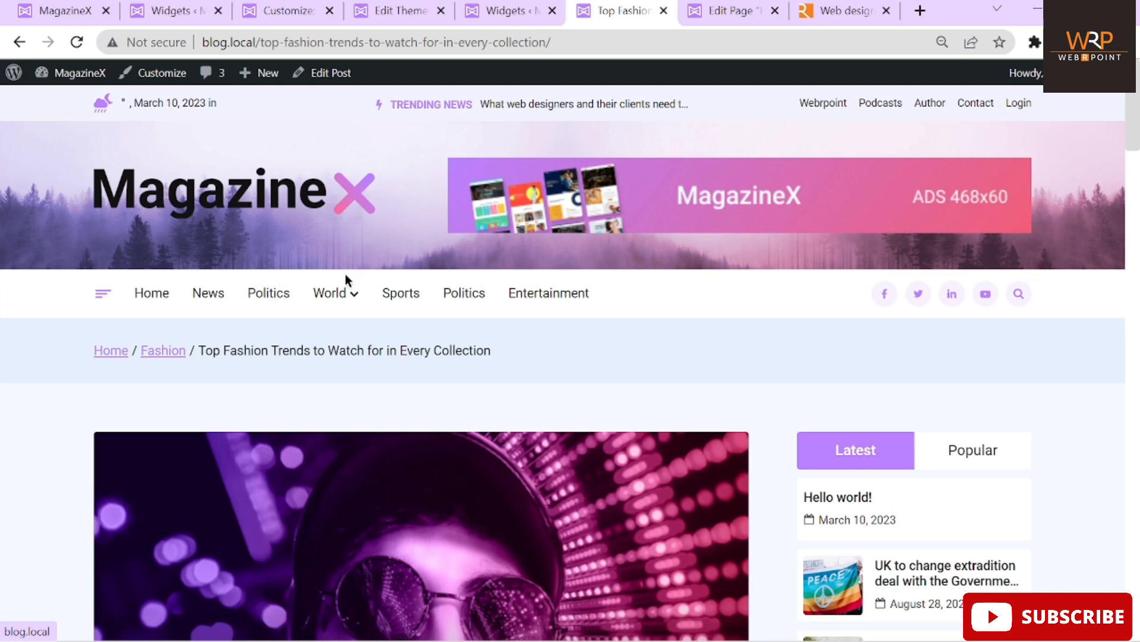
Read through the post, then return to the widgets editor and deselect the Post List block
{"action": "scroll", "coordinate": [632, 377], "scroll_direction": "down", "scroll_amount": 4}
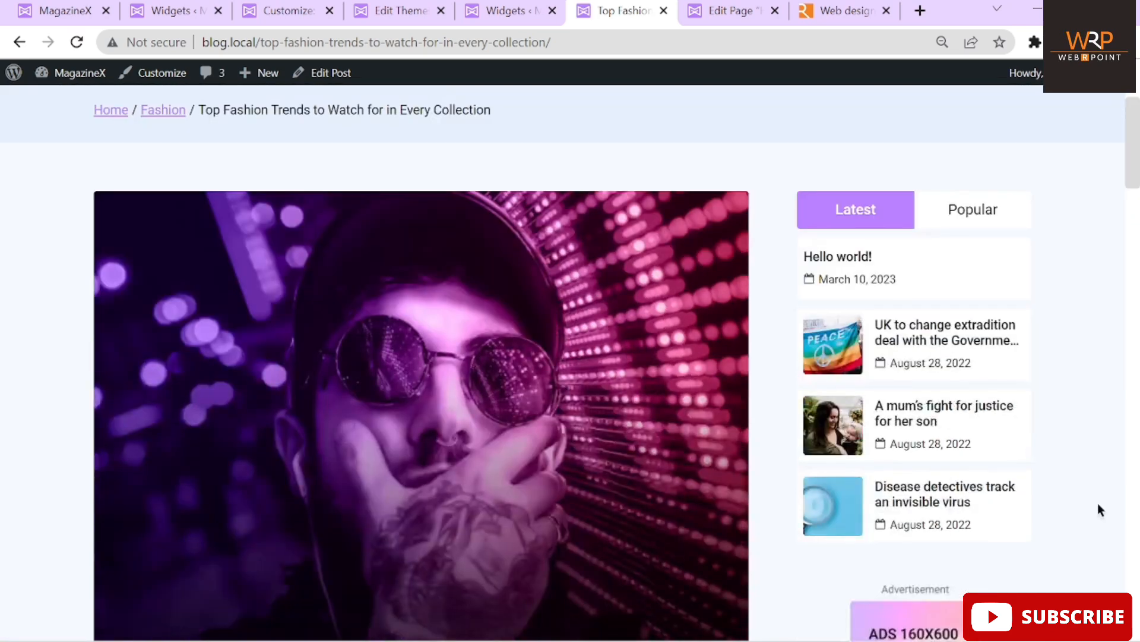
{"action": "scroll", "coordinate": [1065, 400], "scroll_direction": "down", "scroll_amount": 10}
{"action": "scroll", "coordinate": [1065, 400], "scroll_direction": "up", "scroll_amount": 6}
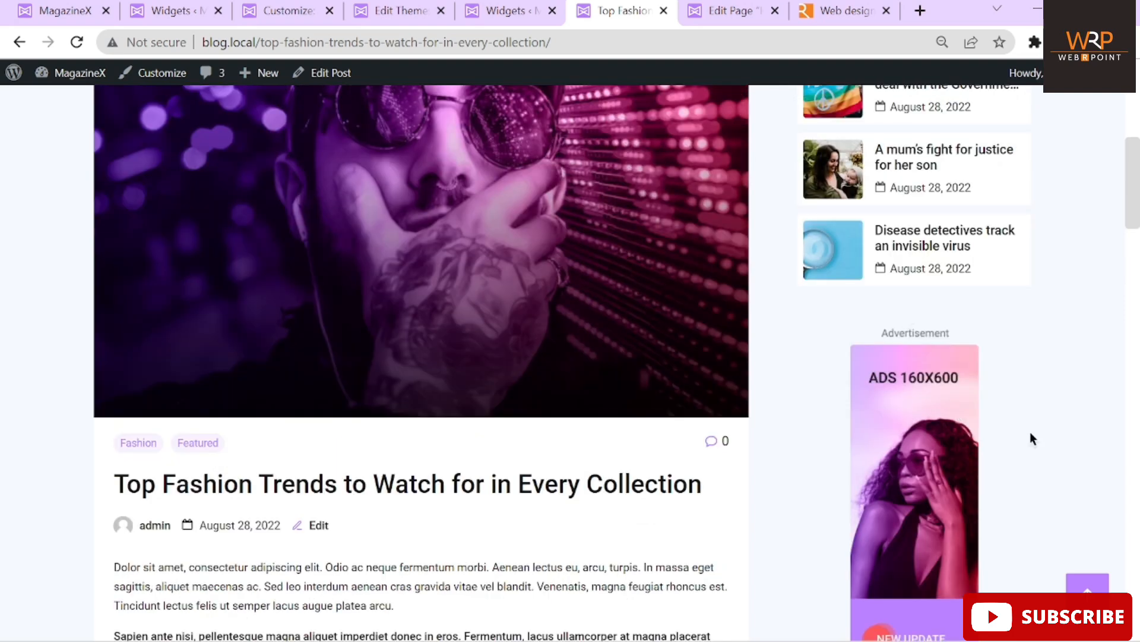
{"action": "scroll", "coordinate": [1030, 432], "scroll_direction": "down", "scroll_amount": 10}
{"action": "scroll", "coordinate": [973, 234], "scroll_direction": "up", "scroll_amount": 5}
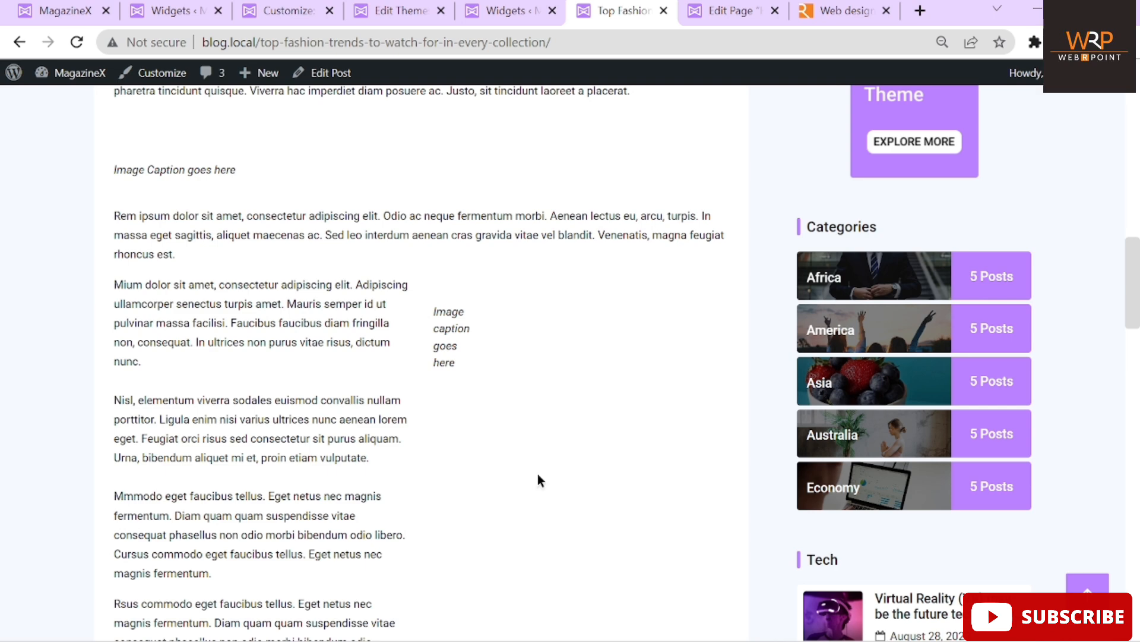
{"action": "scroll", "coordinate": [537, 479], "scroll_direction": "up", "scroll_amount": 8}
{"action": "scroll", "coordinate": [537, 473], "scroll_direction": "up", "scroll_amount": 5}
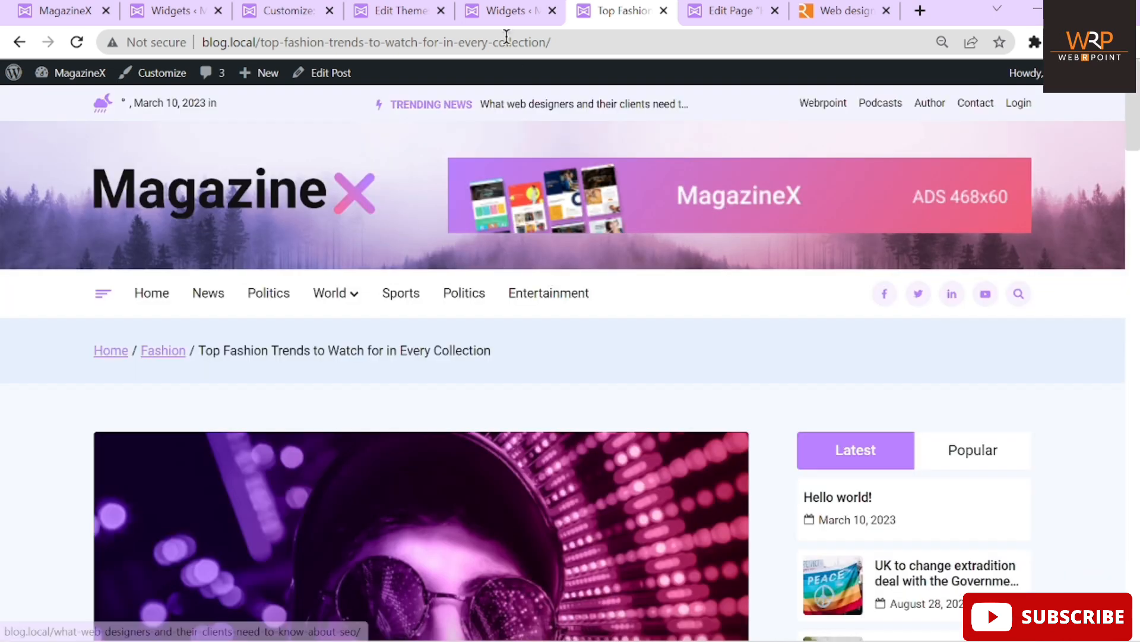
{"action": "left_click", "coordinate": [512, 10]}
{"action": "left_click", "coordinate": [819, 350]}
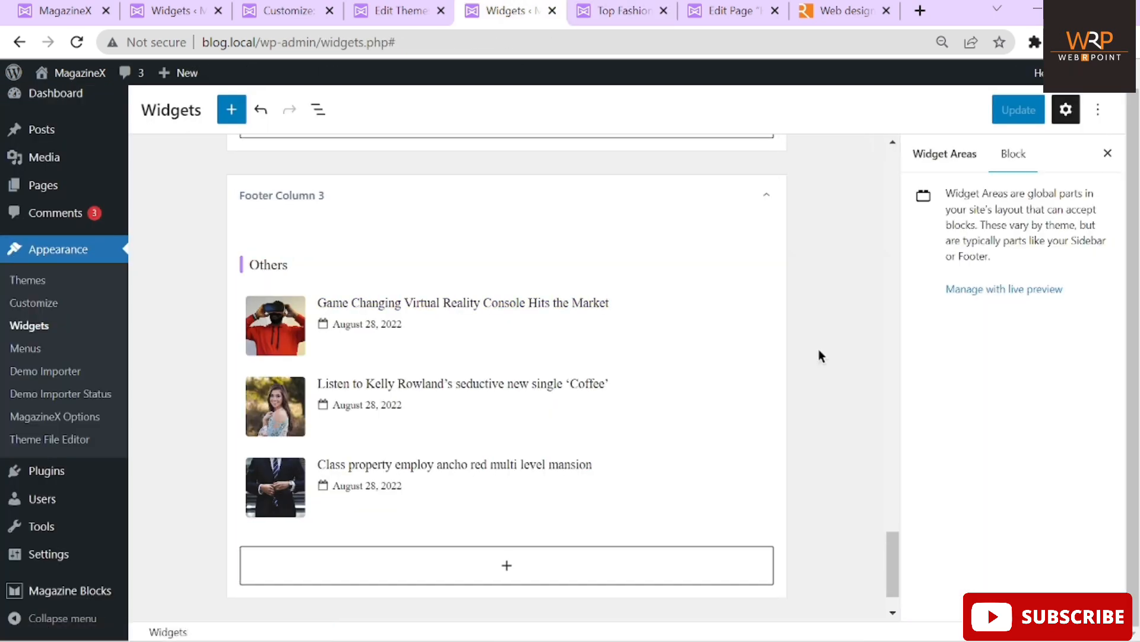
Select the sidebar advertisement widget and compare it with the Top Fashion Trends post page
{"action": "scroll", "coordinate": [818, 350], "scroll_direction": "up", "scroll_amount": 15}
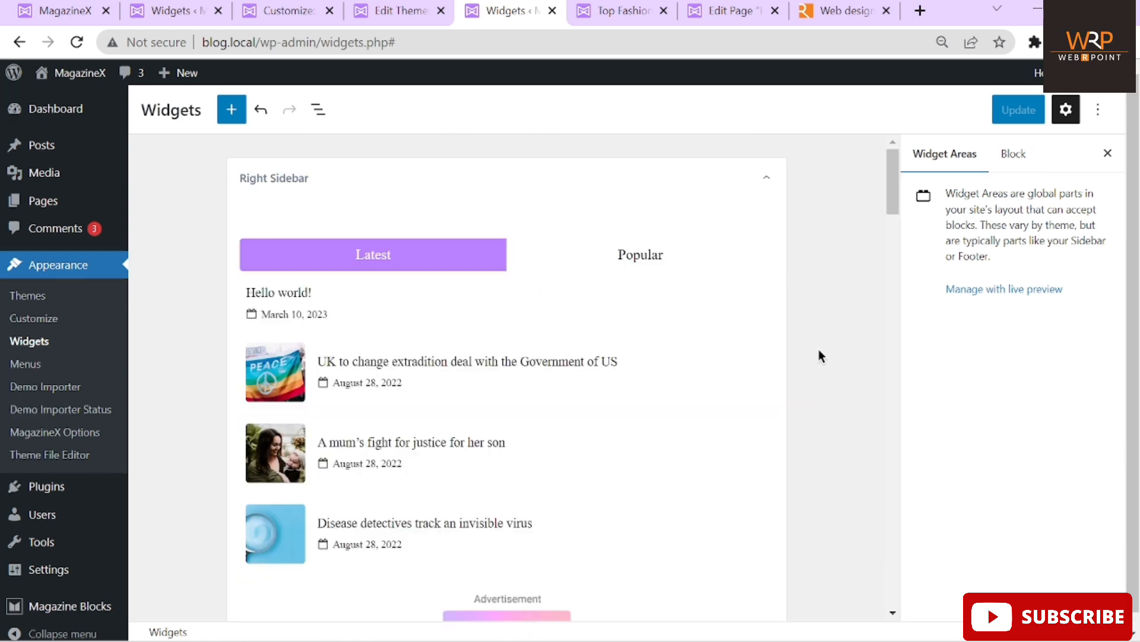
{"action": "scroll", "coordinate": [818, 348], "scroll_direction": "down", "scroll_amount": 7}
{"action": "scroll", "coordinate": [819, 348], "scroll_direction": "up", "scroll_amount": 3}
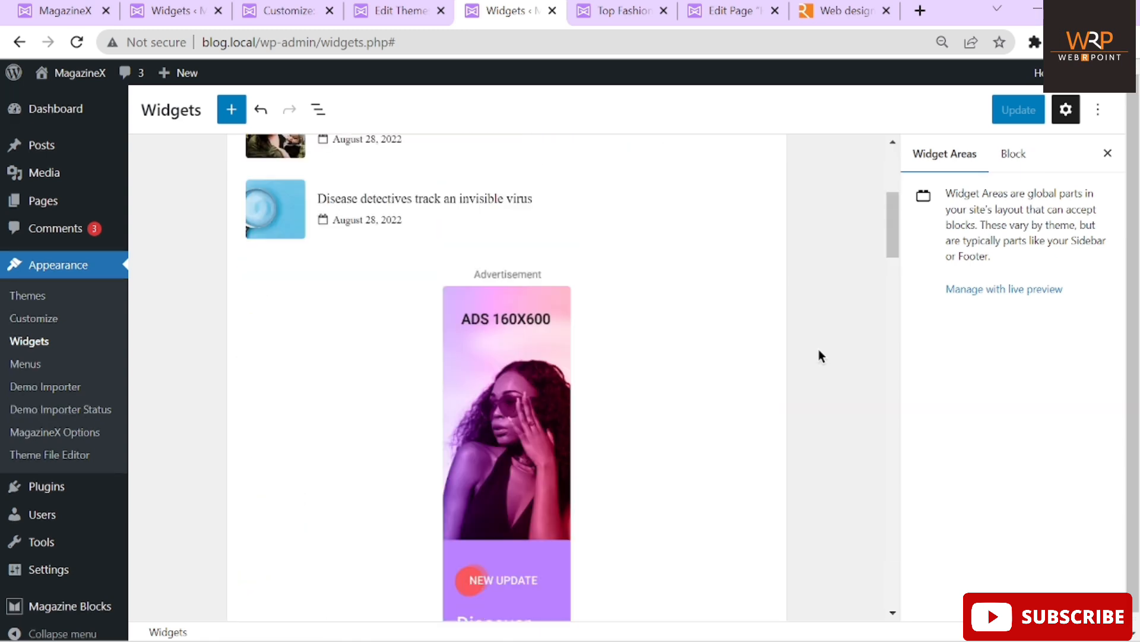
{"action": "left_click", "coordinate": [647, 357]}
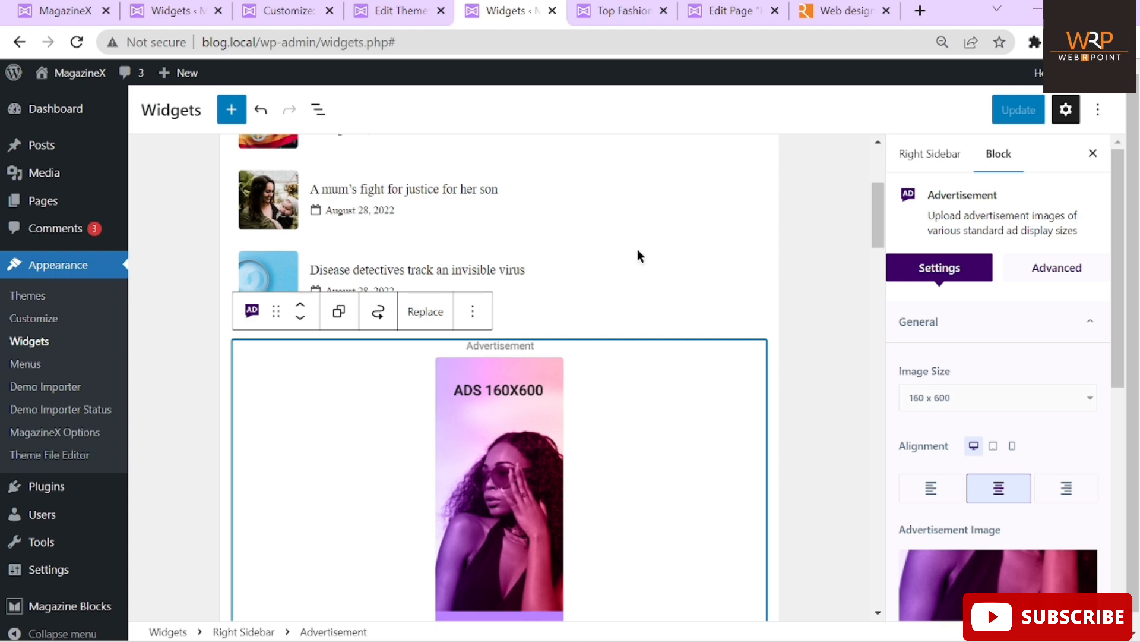
{"action": "left_click", "coordinate": [576, 13]}
{"action": "scroll", "coordinate": [883, 468], "scroll_direction": "down", "scroll_amount": 10}
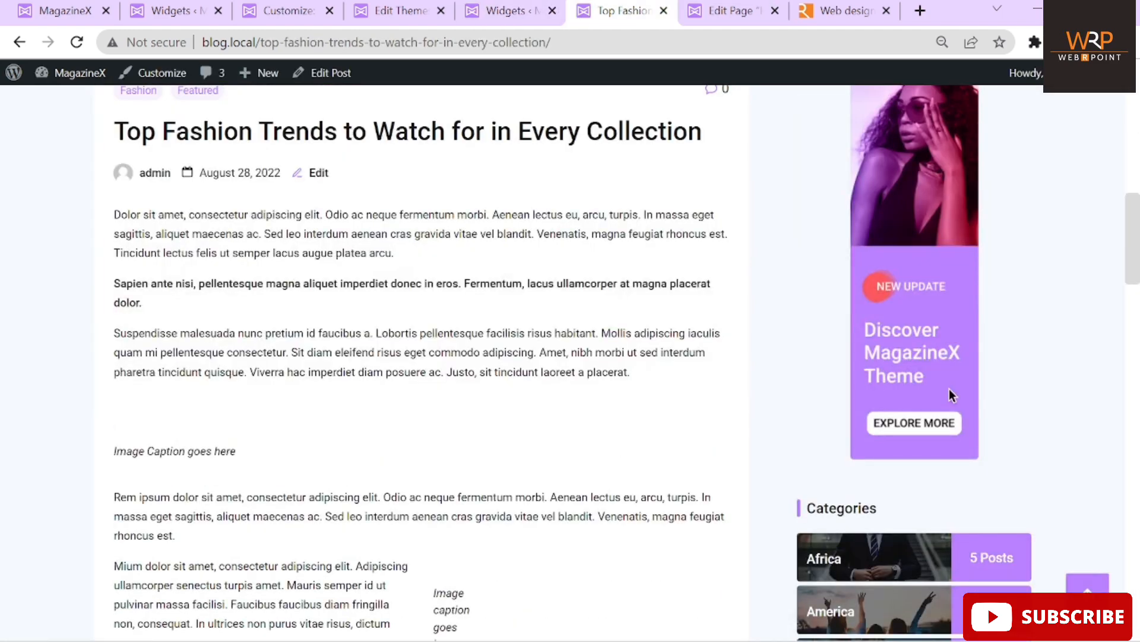
{"action": "left_click", "coordinate": [499, 10]}
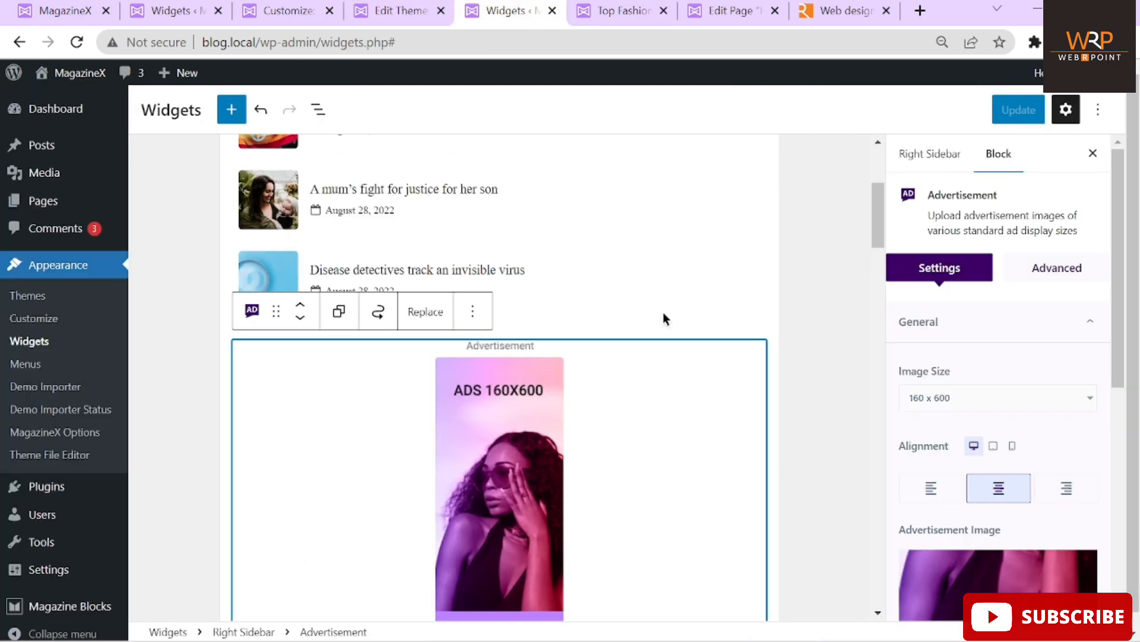
Select the Categories list widget and preview the Africa category archive before returning
{"action": "scroll", "coordinate": [663, 312], "scroll_direction": "down", "scroll_amount": 6}
{"action": "scroll", "coordinate": [663, 312], "scroll_direction": "down", "scroll_amount": 4}
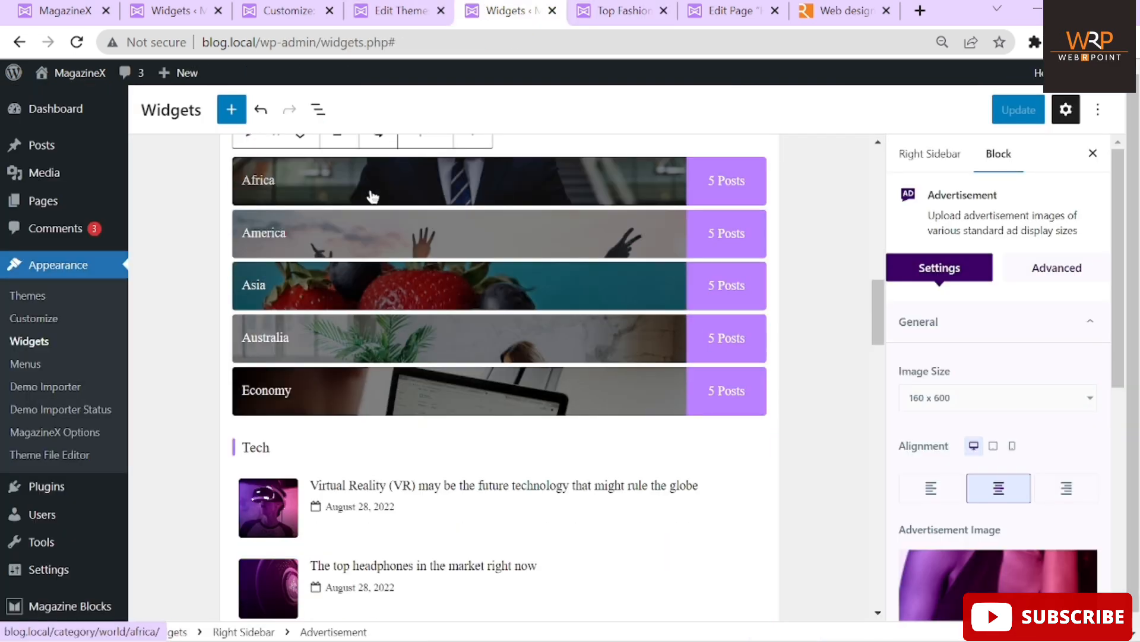
{"action": "left_click", "coordinate": [641, 311]}
{"action": "scroll", "coordinate": [642, 311], "scroll_direction": "up", "scroll_amount": 2}
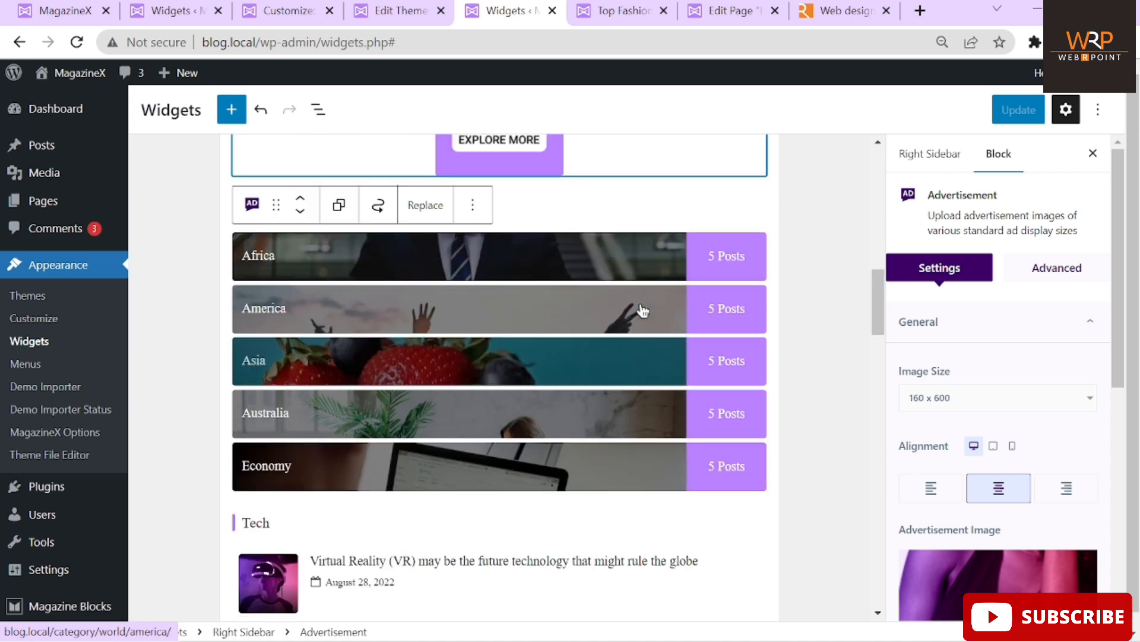
{"action": "left_click", "coordinate": [581, 324]}
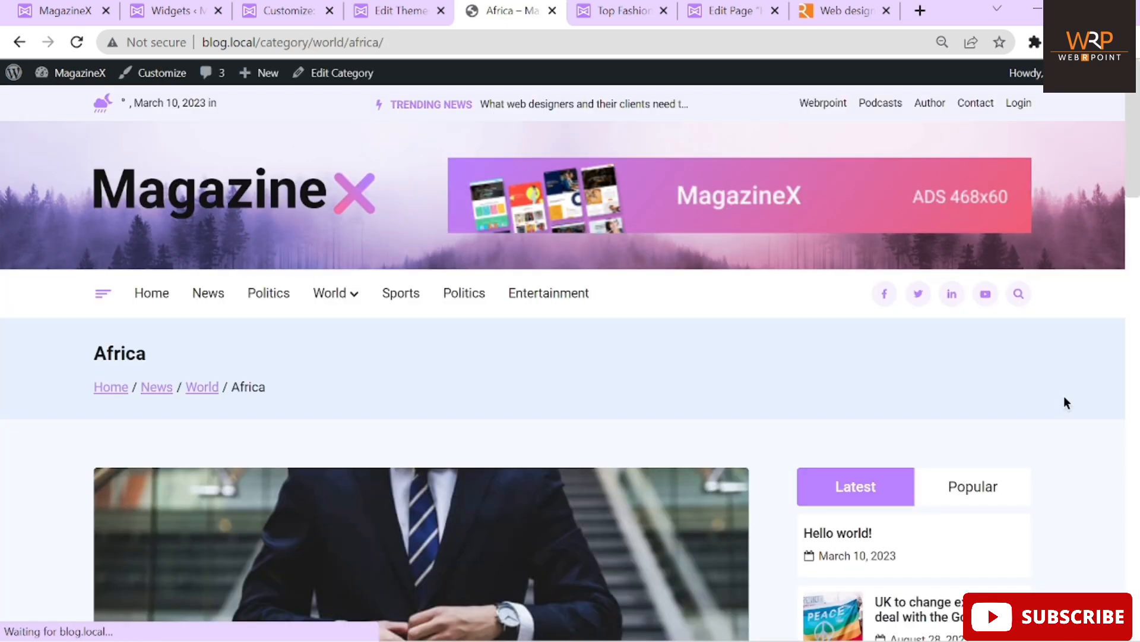
{"action": "scroll", "coordinate": [636, 369], "scroll_direction": "down", "scroll_amount": 3}
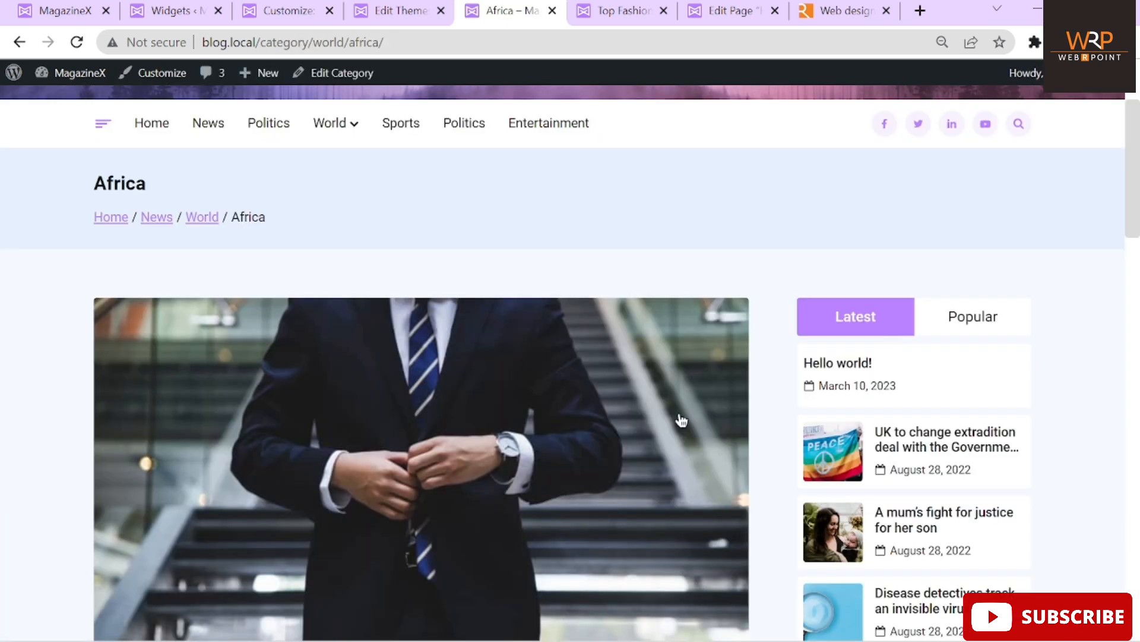
{"action": "left_click", "coordinate": [18, 43]}
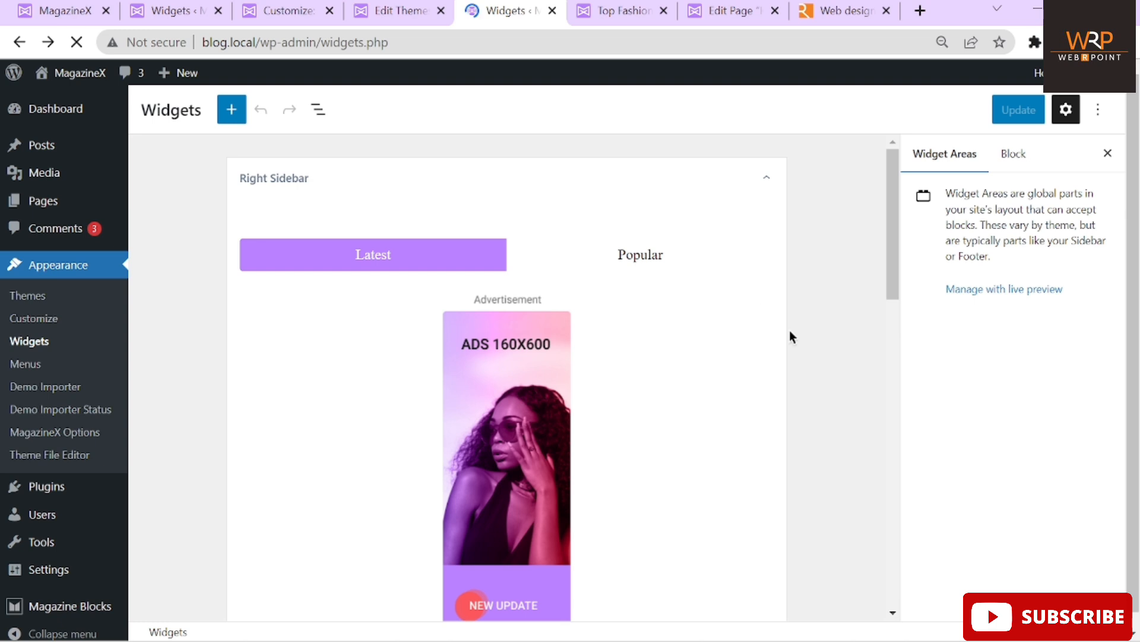
Select the Right Sidebar Categories block to show its settings, with Category Count at 5
{"action": "scroll", "coordinate": [789, 333], "scroll_direction": "down", "scroll_amount": 5}
{"action": "scroll", "coordinate": [789, 337], "scroll_direction": "down", "scroll_amount": 3}
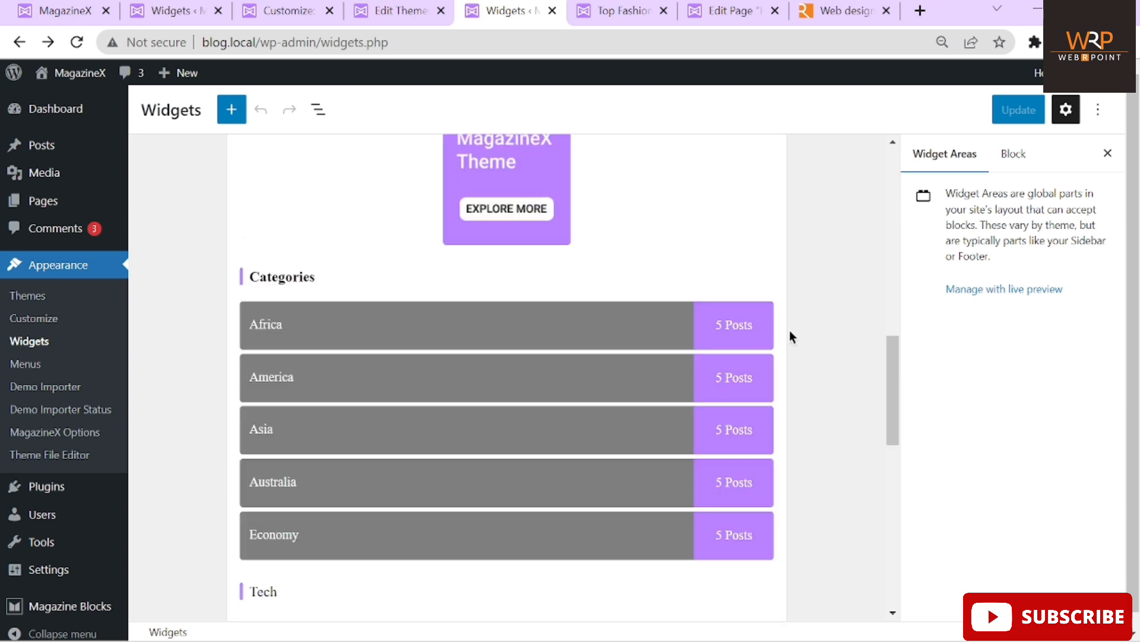
{"action": "scroll", "coordinate": [790, 337], "scroll_direction": "down", "scroll_amount": 3}
{"action": "scroll", "coordinate": [713, 238], "scroll_direction": "up", "scroll_amount": 3}
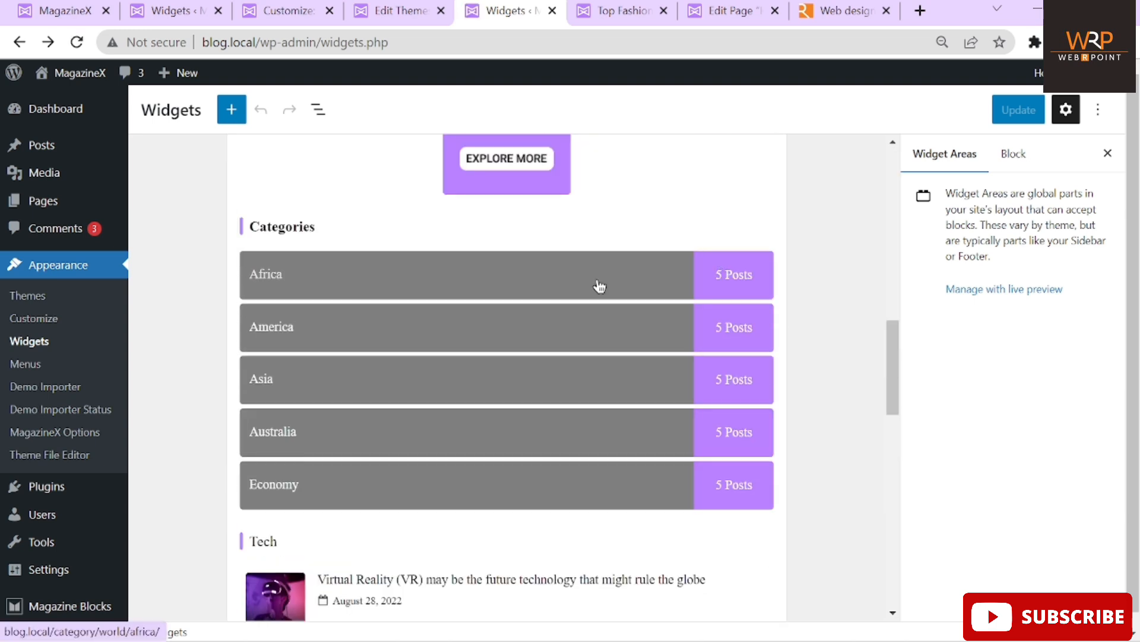
{"action": "left_click", "coordinate": [297, 276]}
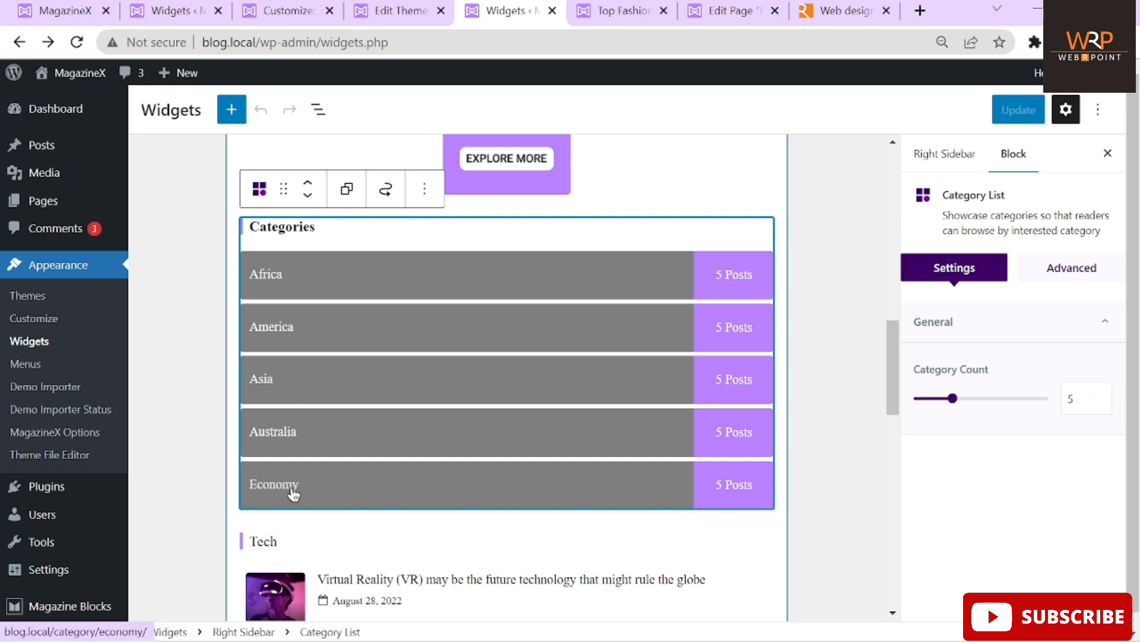
Change the Category Count from 5 to 4 and compare against the live article page
{"action": "left_click", "coordinate": [1084, 398]}
{"action": "key", "text": "BackSpace"}
{"action": "type", "text": "4"}
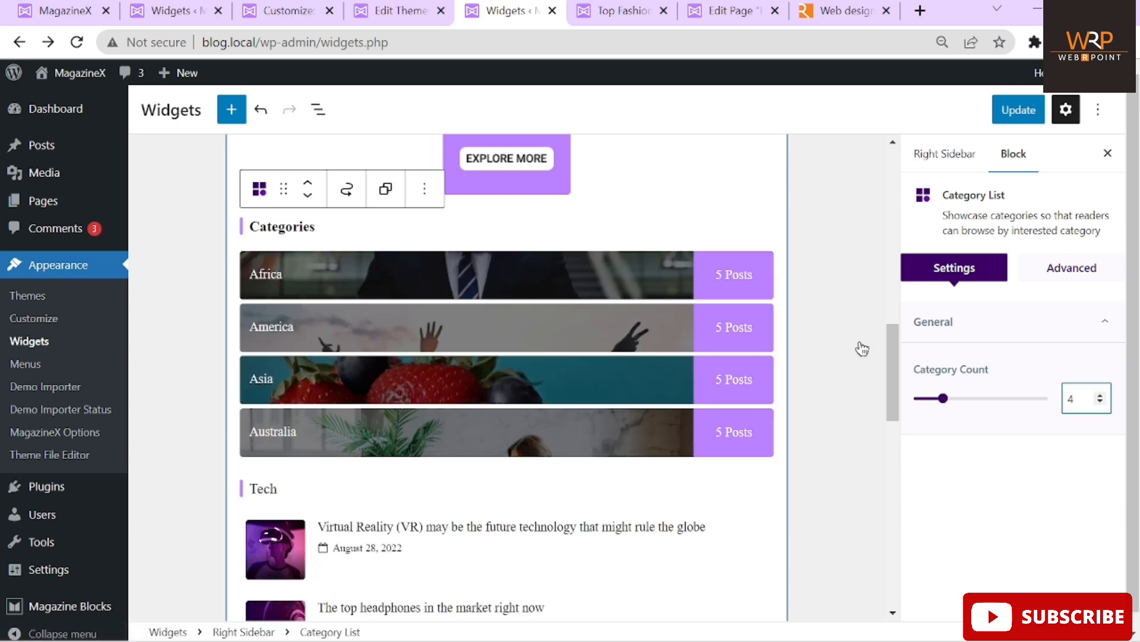
{"action": "left_click", "coordinate": [591, 10]}
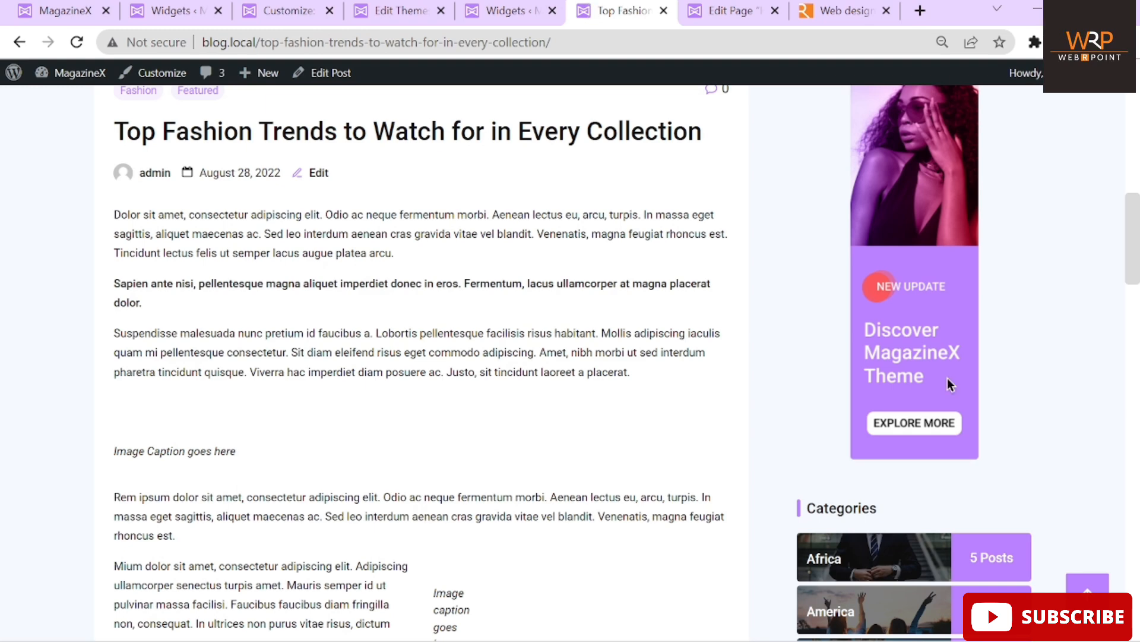
{"action": "scroll", "coordinate": [947, 378], "scroll_direction": "down", "scroll_amount": 6}
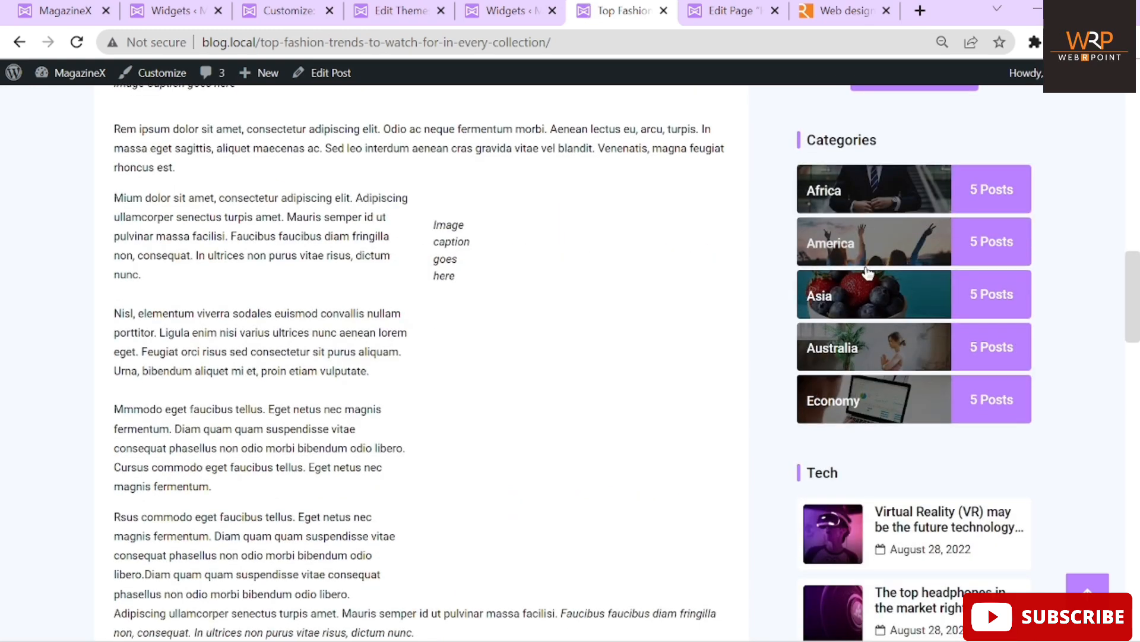
{"action": "left_click", "coordinate": [518, 12]}
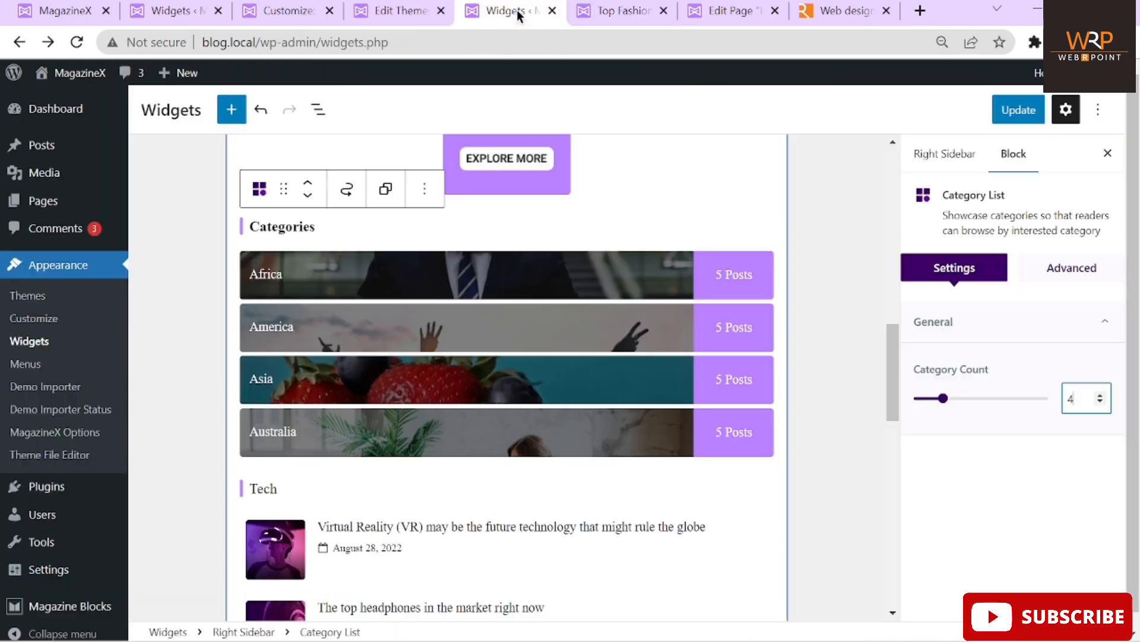
Update the widgets and reload the live post to check its categories
{"action": "left_click", "coordinate": [1013, 113]}
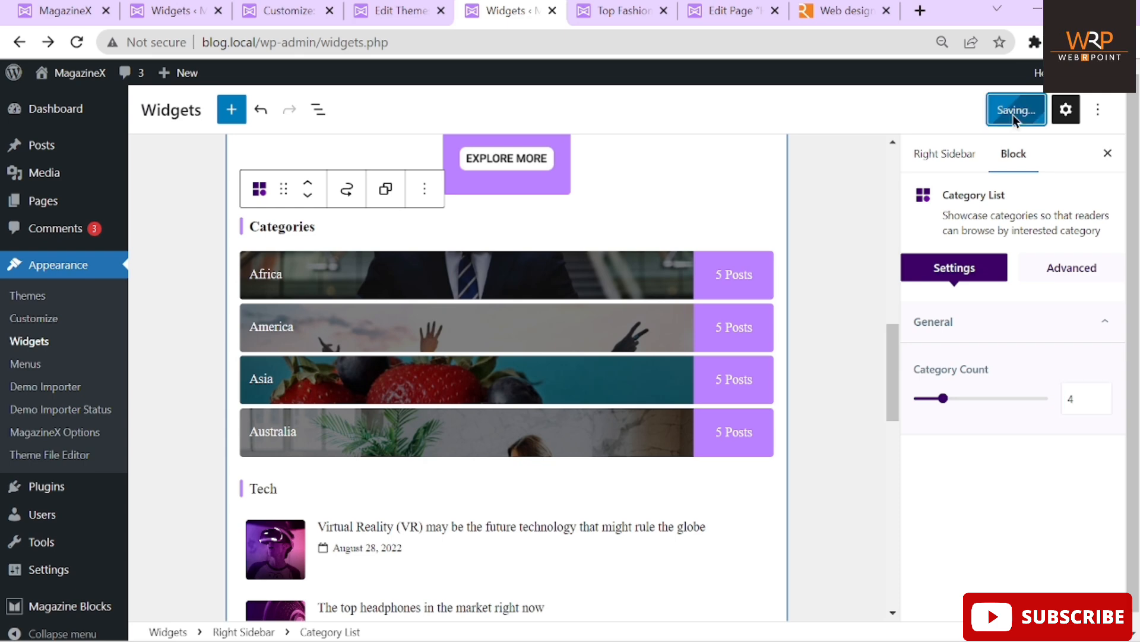
{"action": "left_click", "coordinate": [623, 11]}
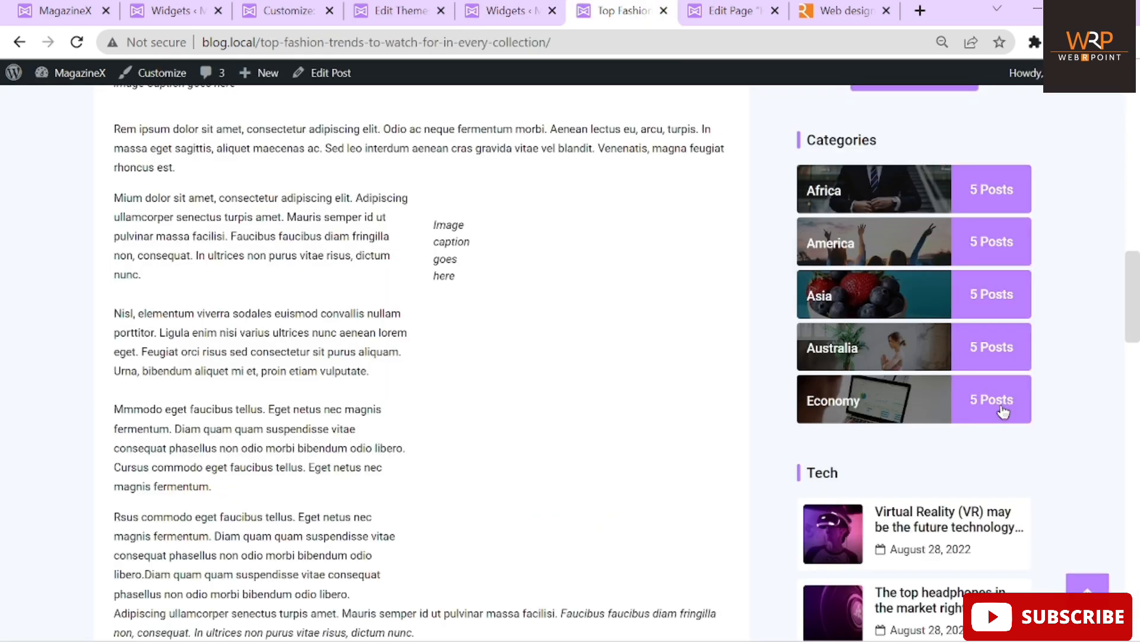
{"action": "left_click", "coordinate": [76, 45]}
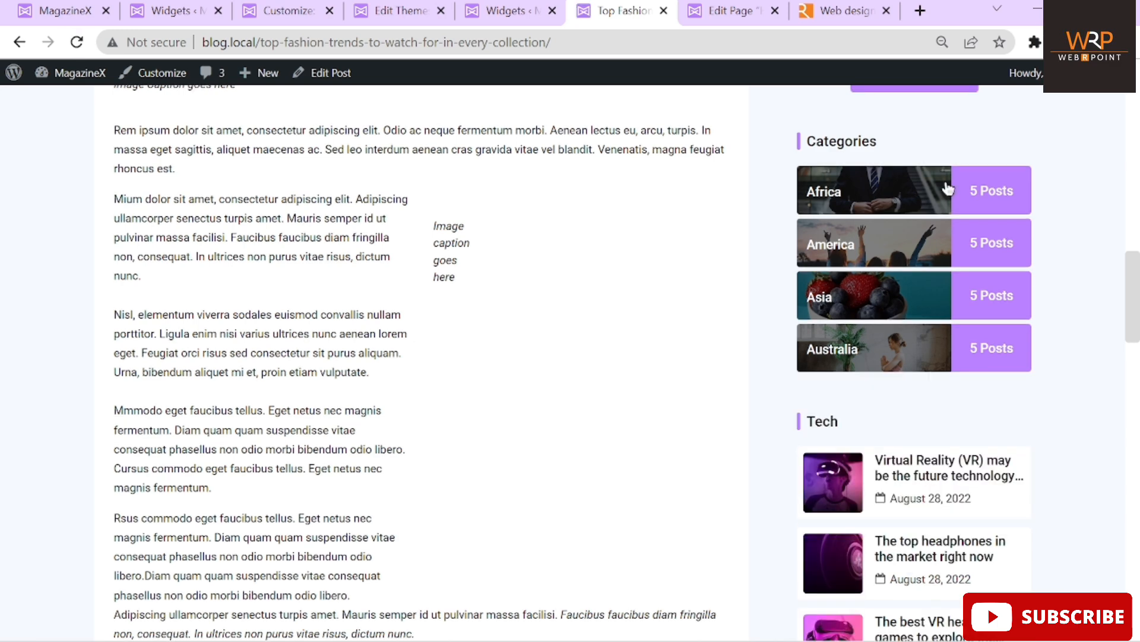
{"action": "scroll", "coordinate": [520, 429], "scroll_direction": "up", "scroll_amount": 15}
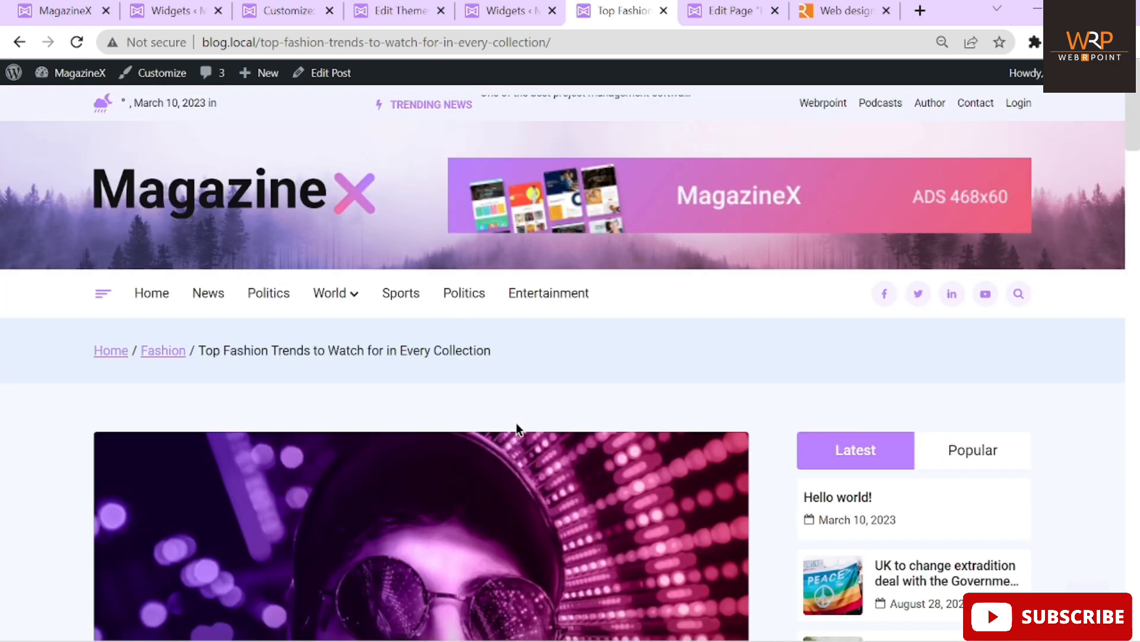
Confirm on the live article page that only four categories show, without Economy
{"action": "left_click", "coordinate": [504, 10]}
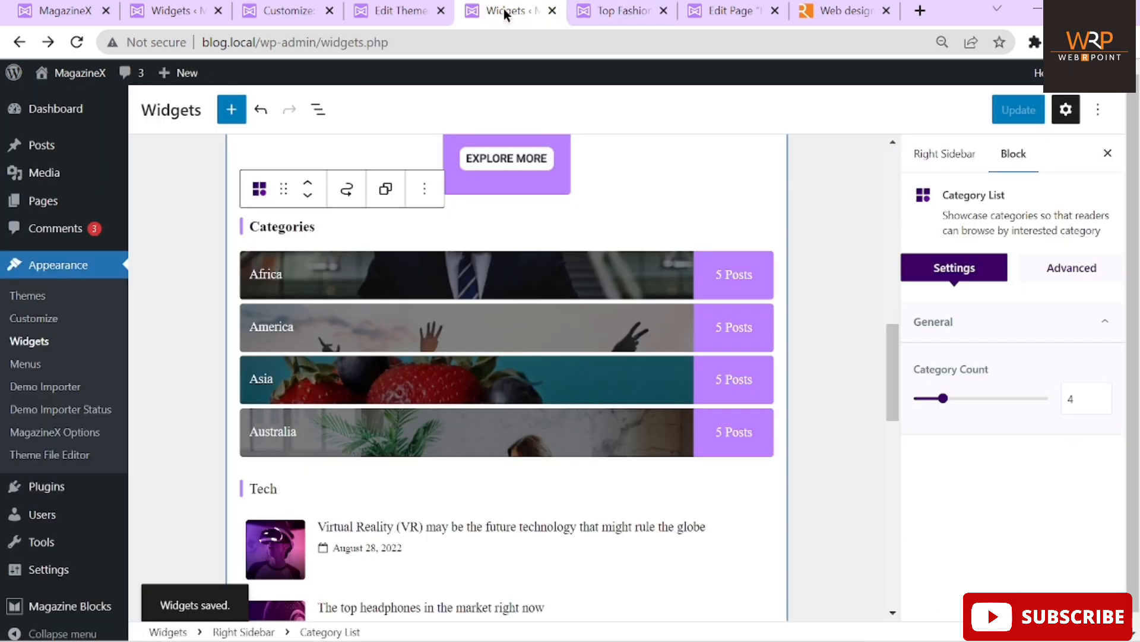
{"action": "scroll", "coordinate": [594, 147], "scroll_direction": "up", "scroll_amount": 10}
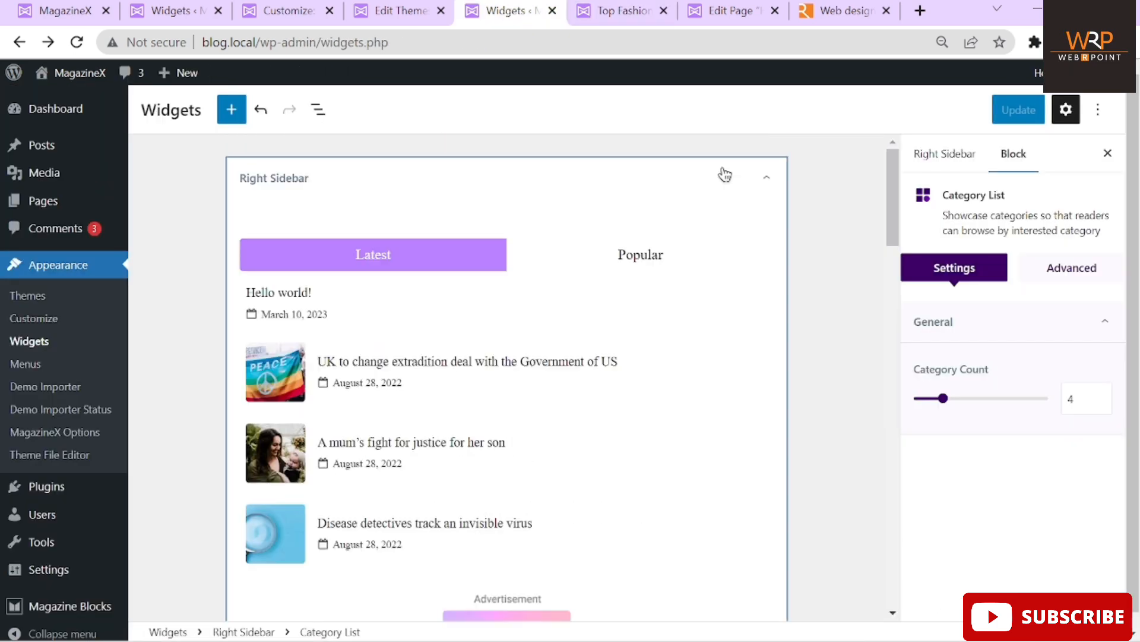
{"action": "left_click", "coordinate": [597, 15]}
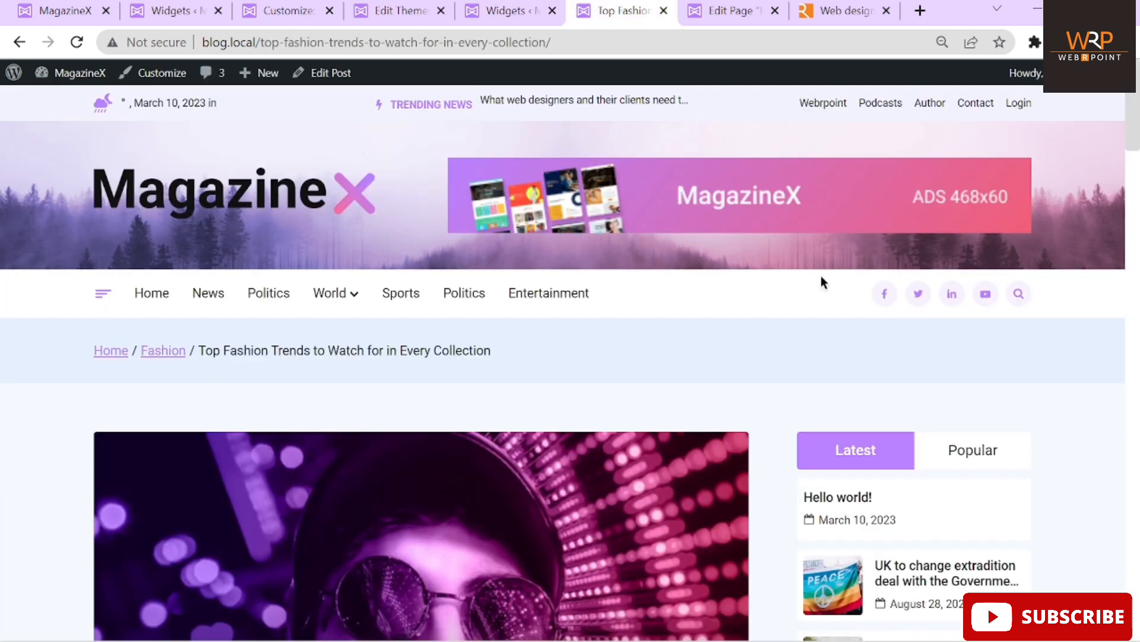
{"action": "scroll", "coordinate": [821, 275], "scroll_direction": "down", "scroll_amount": 2}
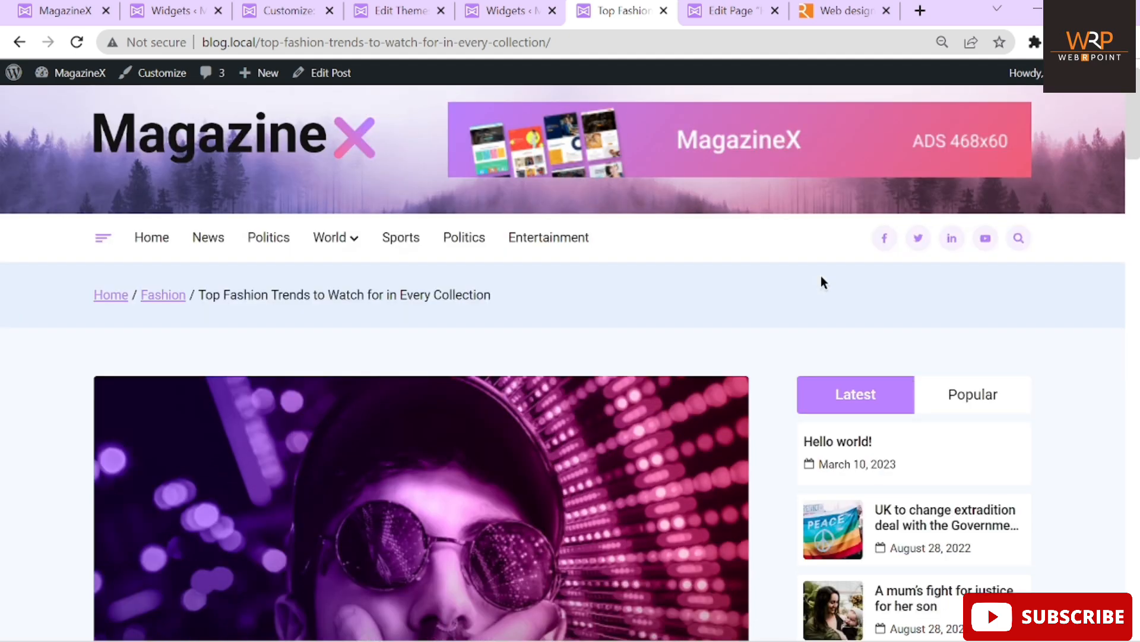
{"action": "scroll", "coordinate": [693, 453], "scroll_direction": "down", "scroll_amount": 10}
{"action": "scroll", "coordinate": [693, 453], "scroll_direction": "up", "scroll_amount": 13}
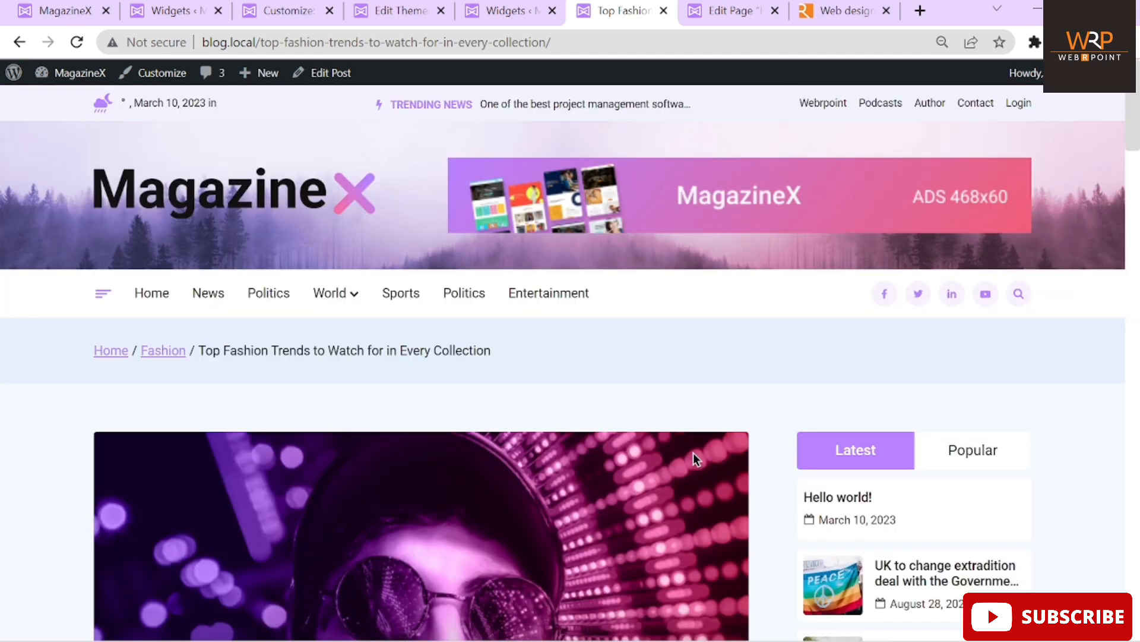
{"action": "left_click", "coordinate": [724, 12]}
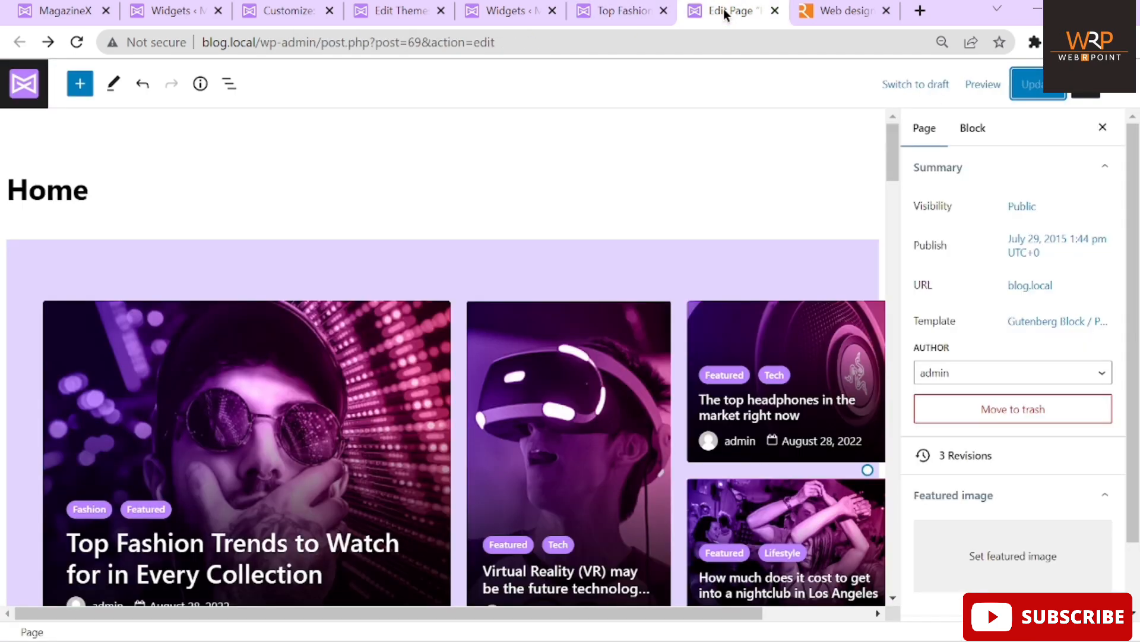
Leave the page editor and list all 72 published posts under Posts > All Posts
{"action": "left_click", "coordinate": [24, 84]}
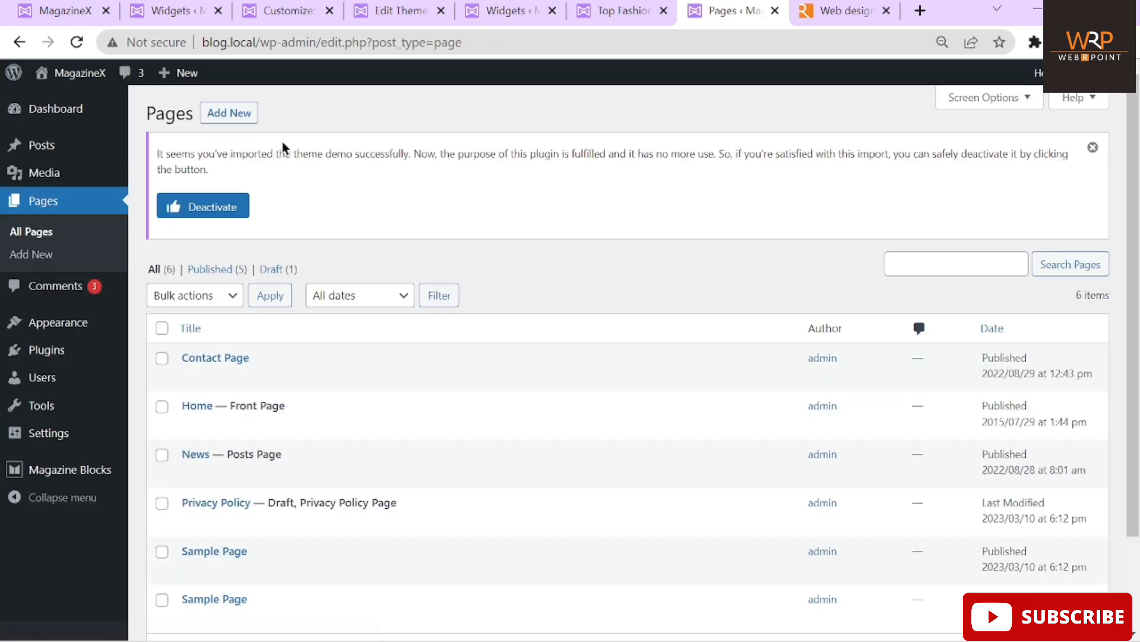
{"action": "mouse_move", "coordinate": [37, 156]}
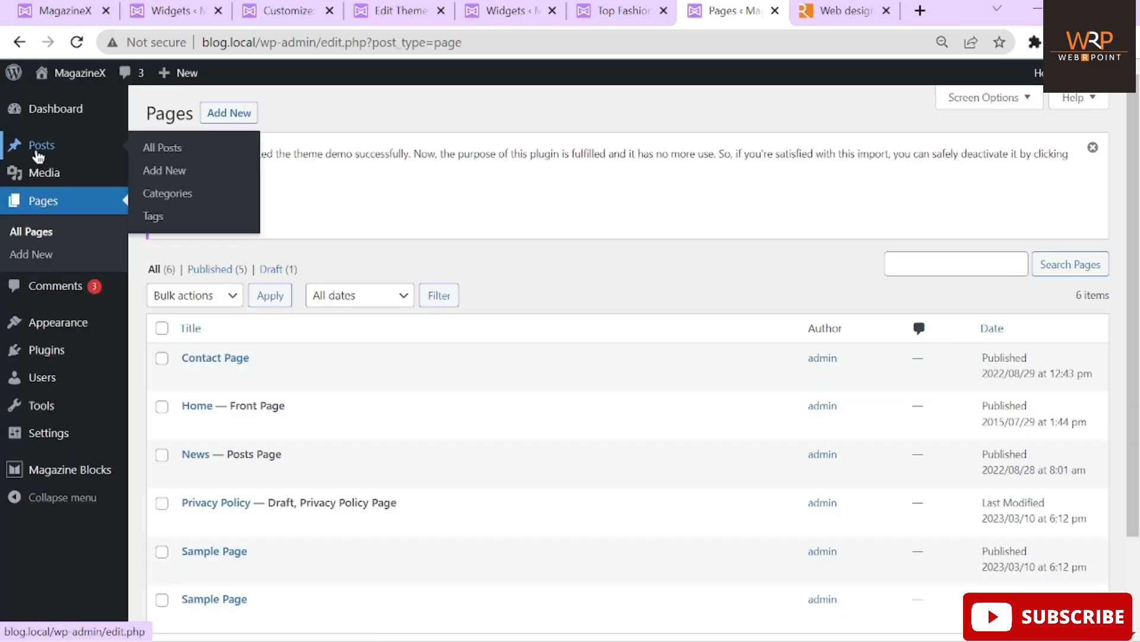
{"action": "left_click", "coordinate": [171, 151]}
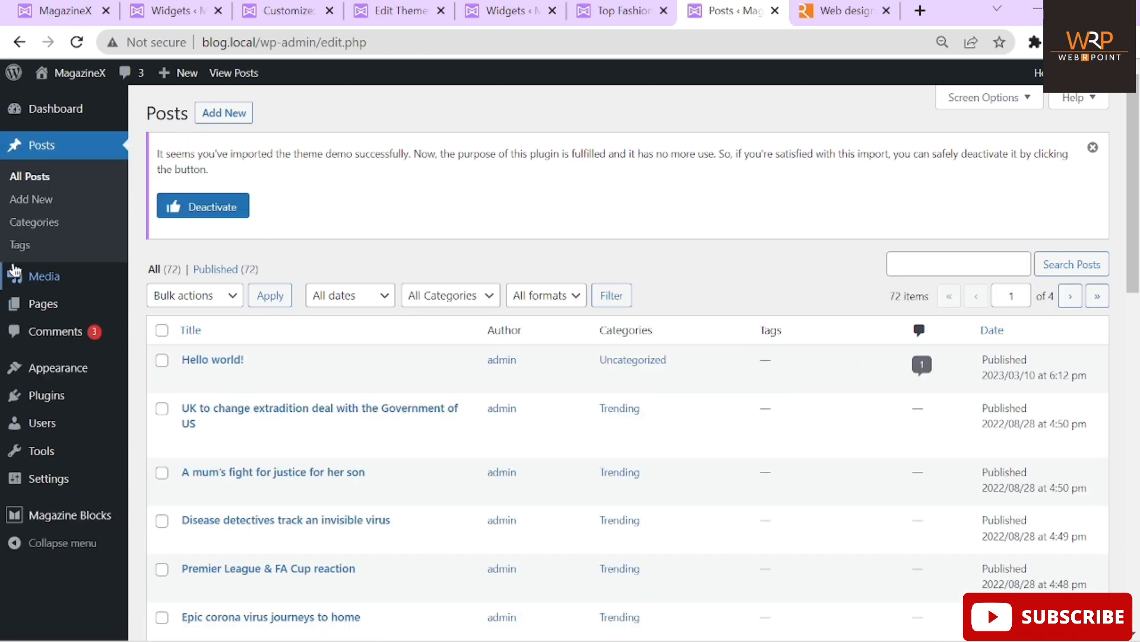
Add a new post category named 'test' in Posts > Categories, then start a new post
{"action": "left_click", "coordinate": [29, 226]}
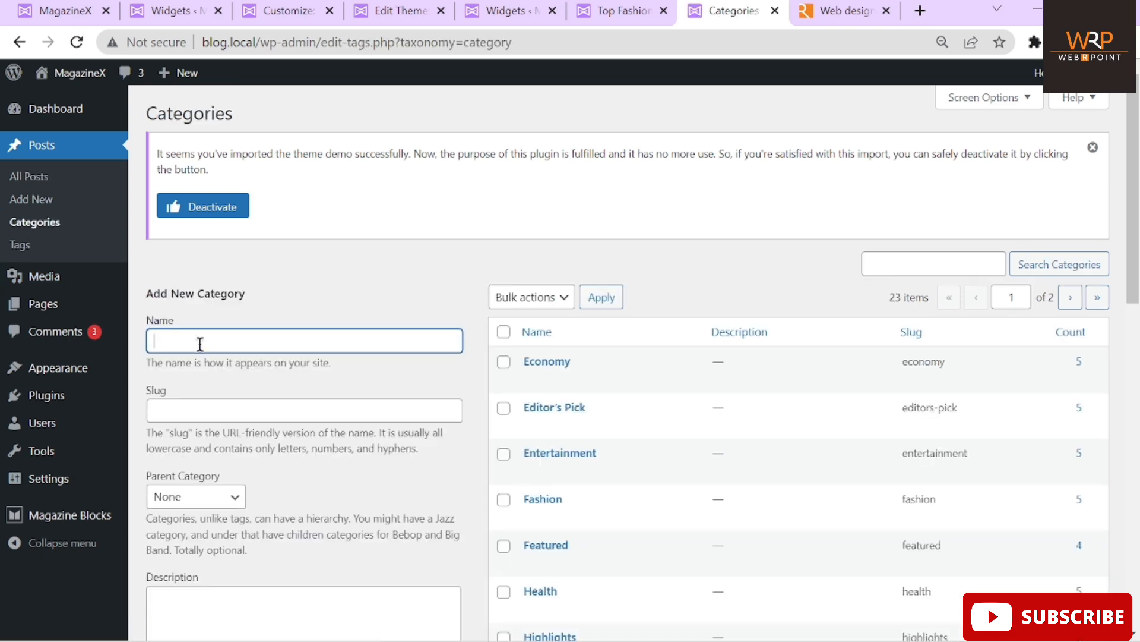
{"action": "type", "text": "test"}
{"action": "scroll", "coordinate": [200, 346], "scroll_direction": "down", "scroll_amount": 3}
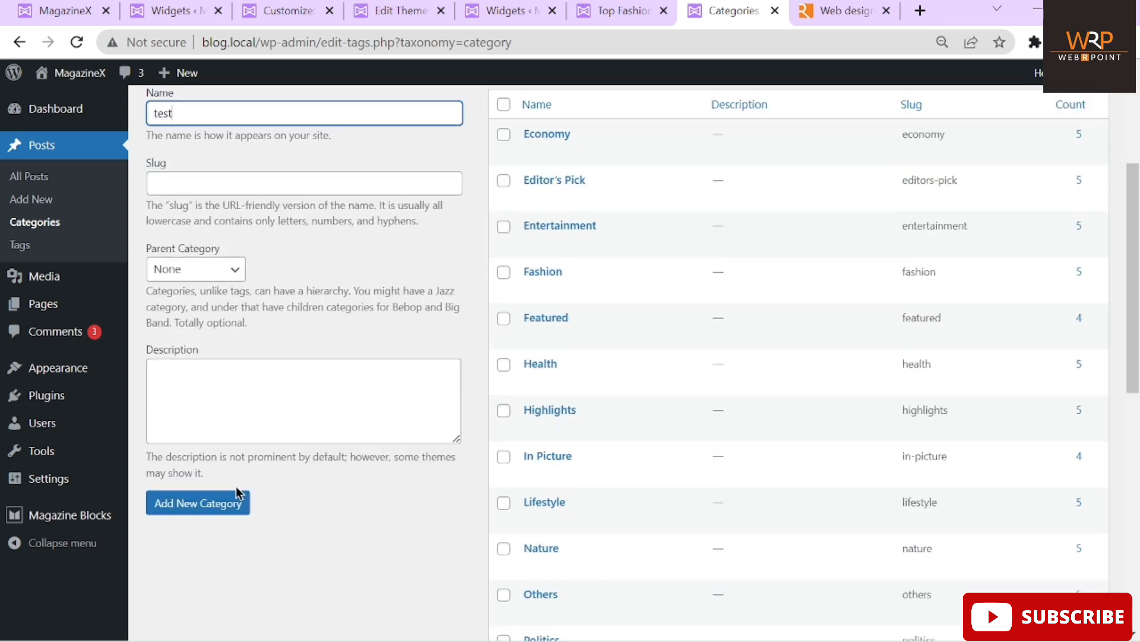
{"action": "left_click", "coordinate": [224, 509]}
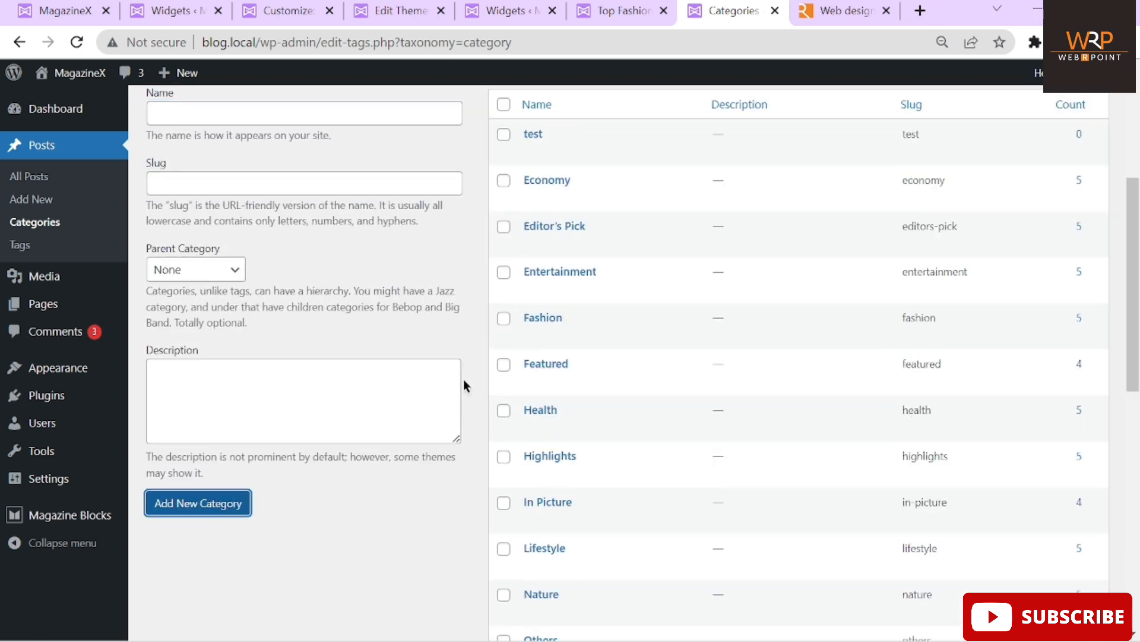
{"action": "scroll", "coordinate": [463, 380], "scroll_direction": "up", "scroll_amount": 4}
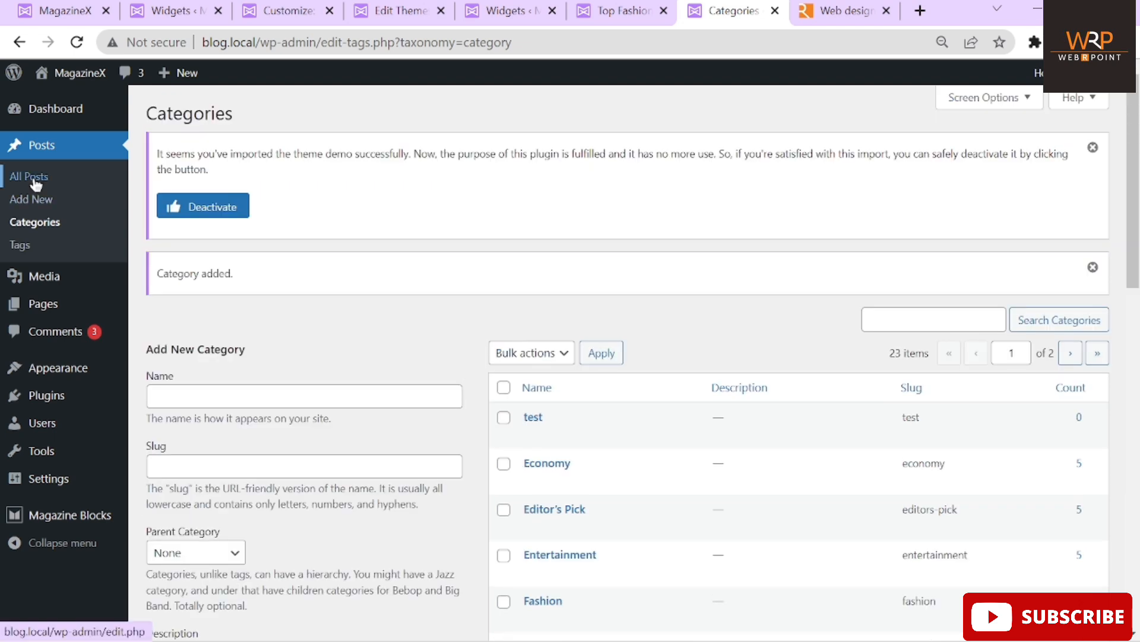
{"action": "left_click", "coordinate": [34, 202]}
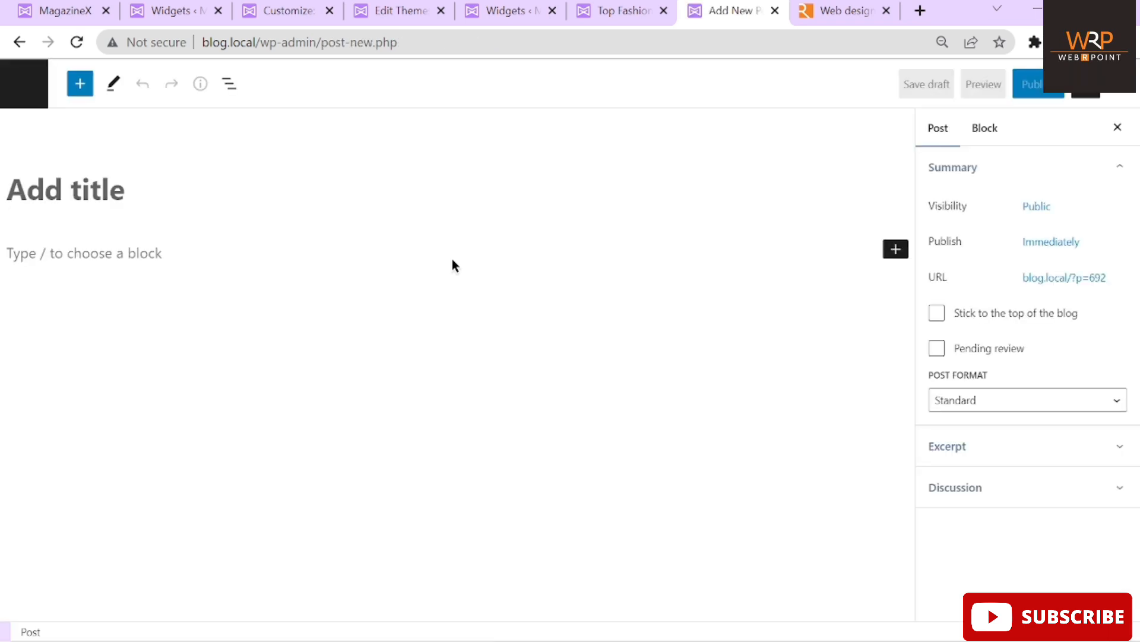
Title the post 'Test title', fixing the mistyped 'tst title', and copy the title text
{"action": "left_click", "coordinate": [137, 180]}
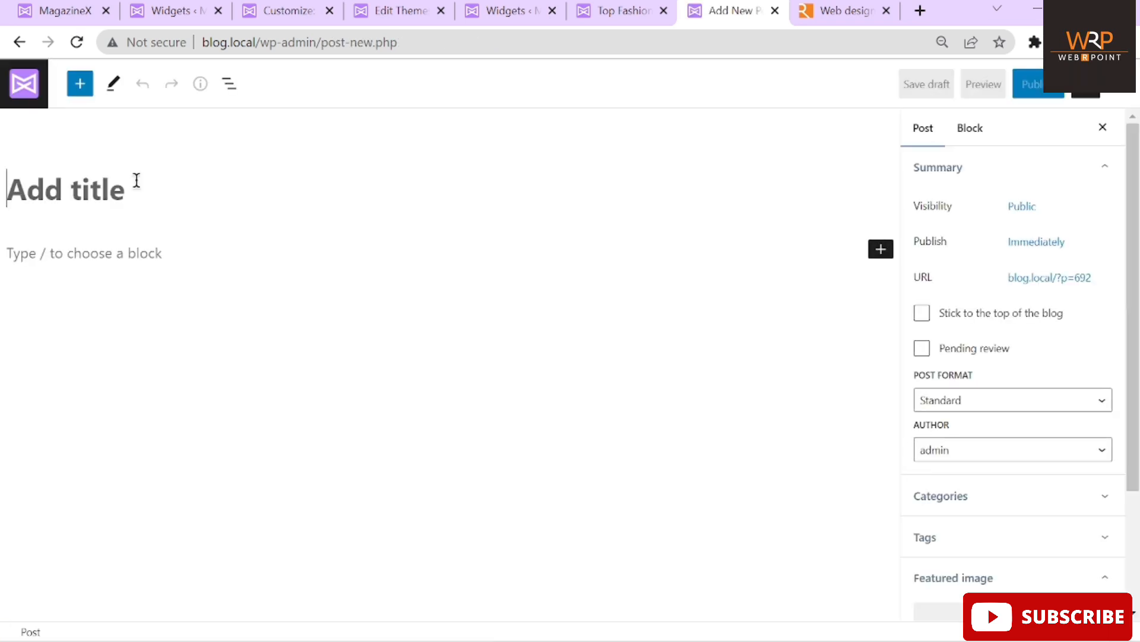
{"action": "type", "text": "tst"}
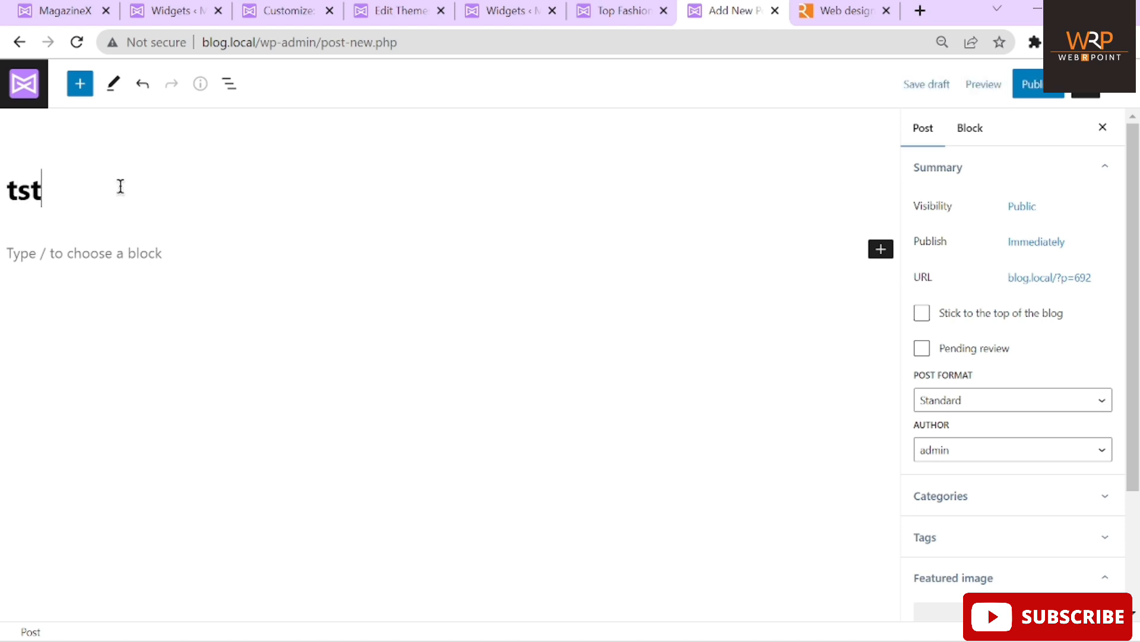
{"action": "type", "text": " title"}
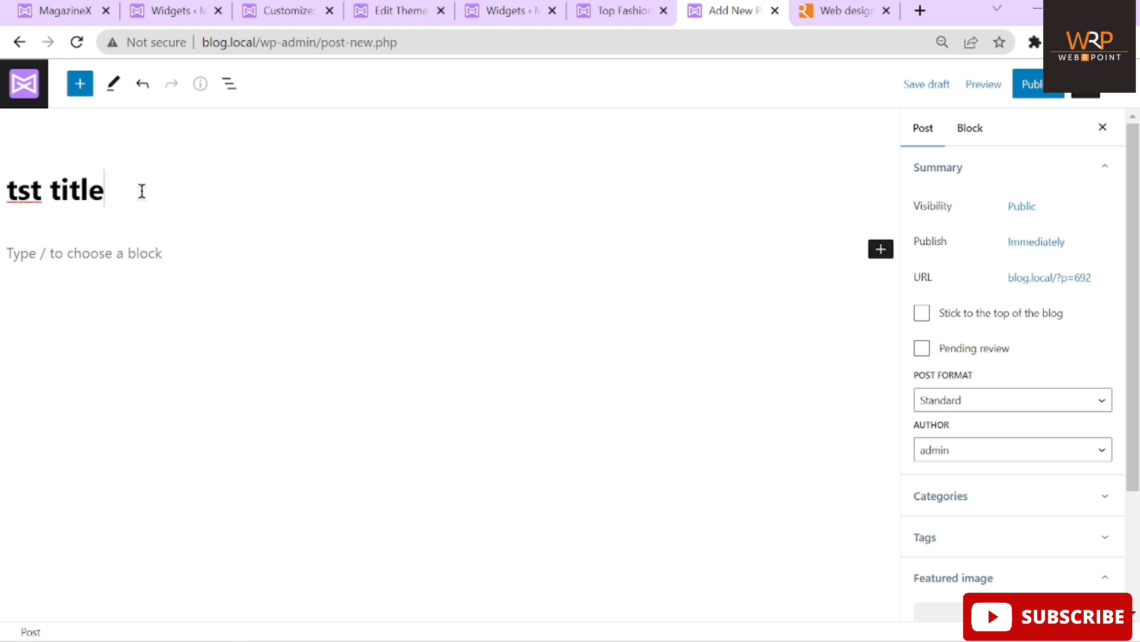
{"action": "left_click_drag", "start_coordinate": [142, 190], "coordinate": [1, 176]}
{"action": "triple_click", "coordinate": [135, 200]}
{"action": "key", "text": "BackSpace"}
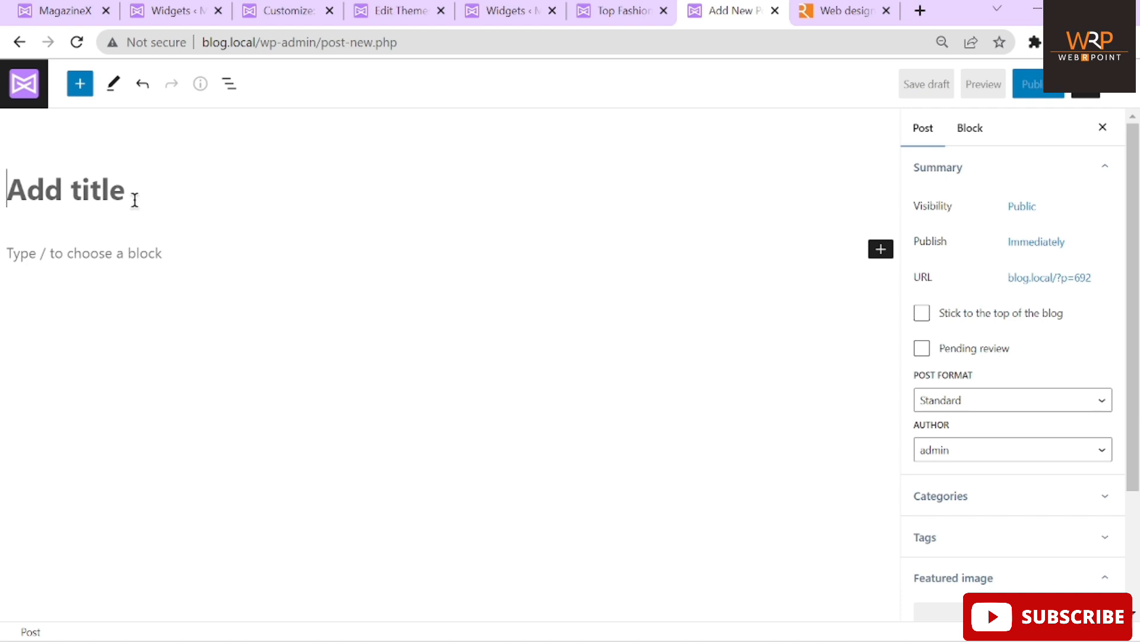
{"action": "type", "text": "Test title"}
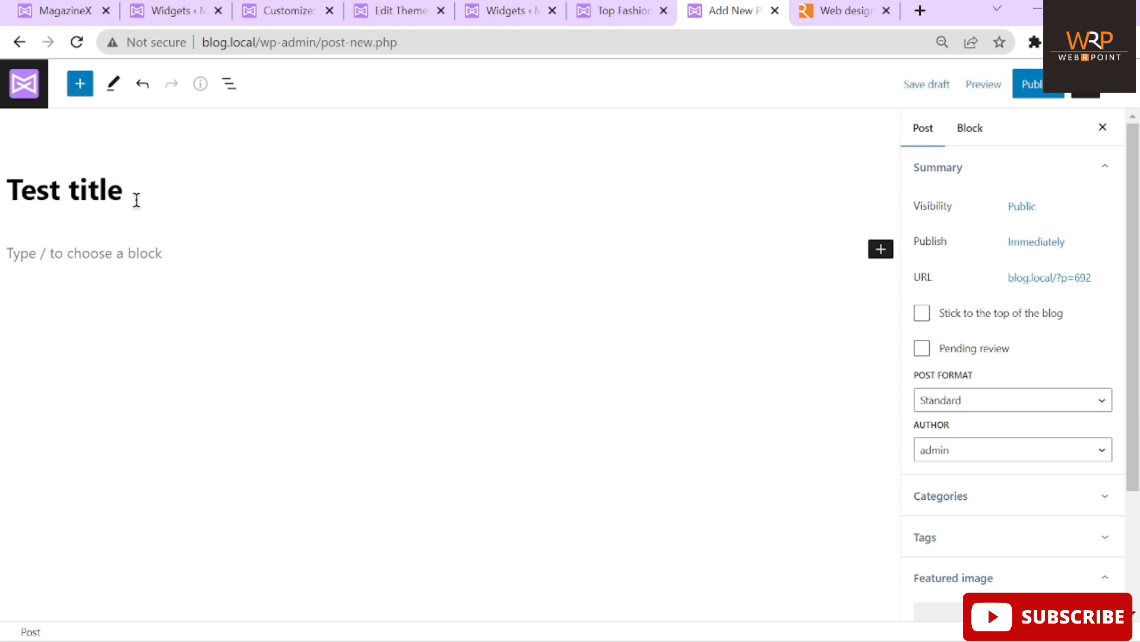
{"action": "triple_click", "coordinate": [77, 171]}
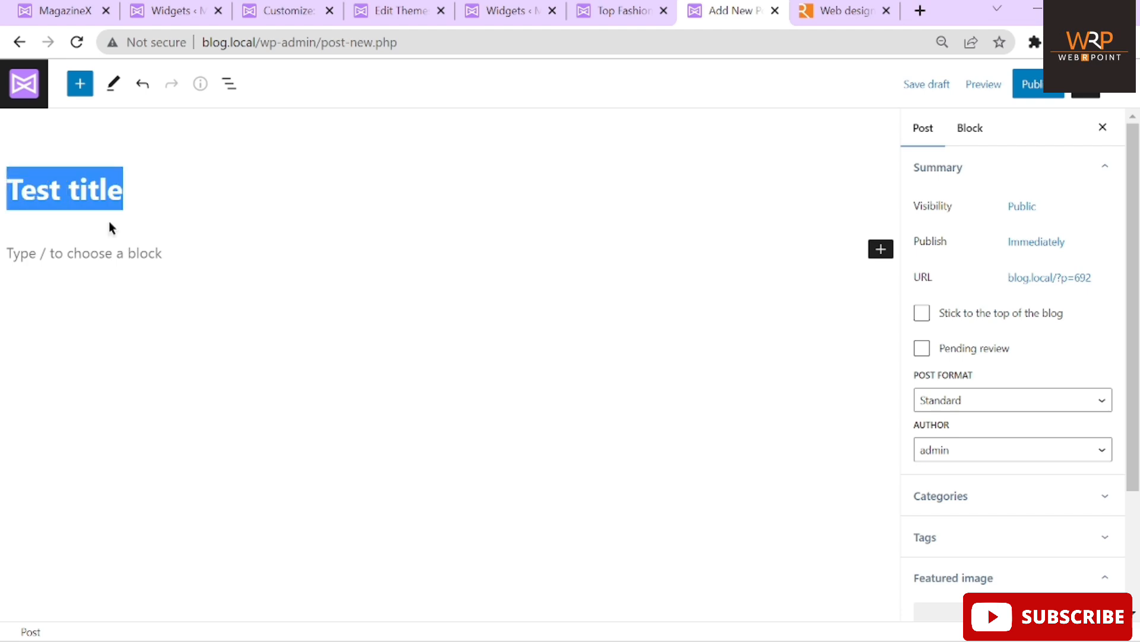
Paste 'Test title' repeatedly into the post body and publish the post
{"action": "left_click", "coordinate": [113, 241]}
{"action": "key", "text": "ctrl+v"}
{"action": "key", "text": "ctrl+v"}
{"action": "key", "text": "ctrl+v"}
{"action": "key", "text": "ctrl+v"}
{"action": "key", "text": "ctrl+v"}
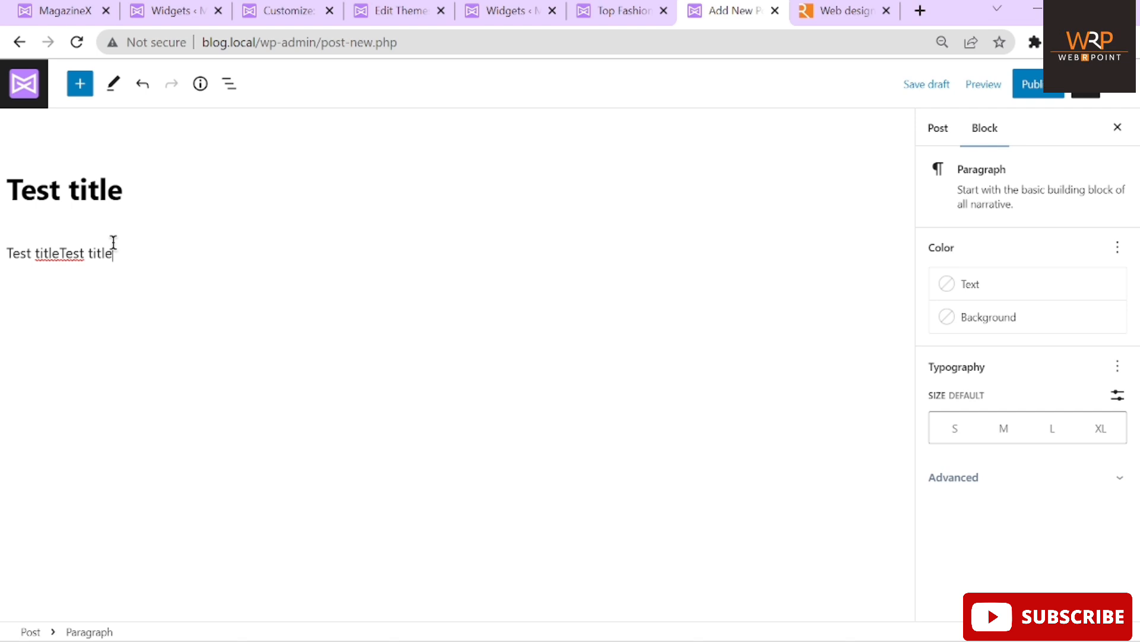
{"action": "key", "text": "ctrl+v"}
{"action": "key", "text": "ctrl+v"}
{"action": "key", "text": "ctrl+v"}
{"action": "key", "text": "ctrl+v"}
{"action": "key", "text": "ctrl+v"}
{"action": "key", "text": "ctrl+v"}
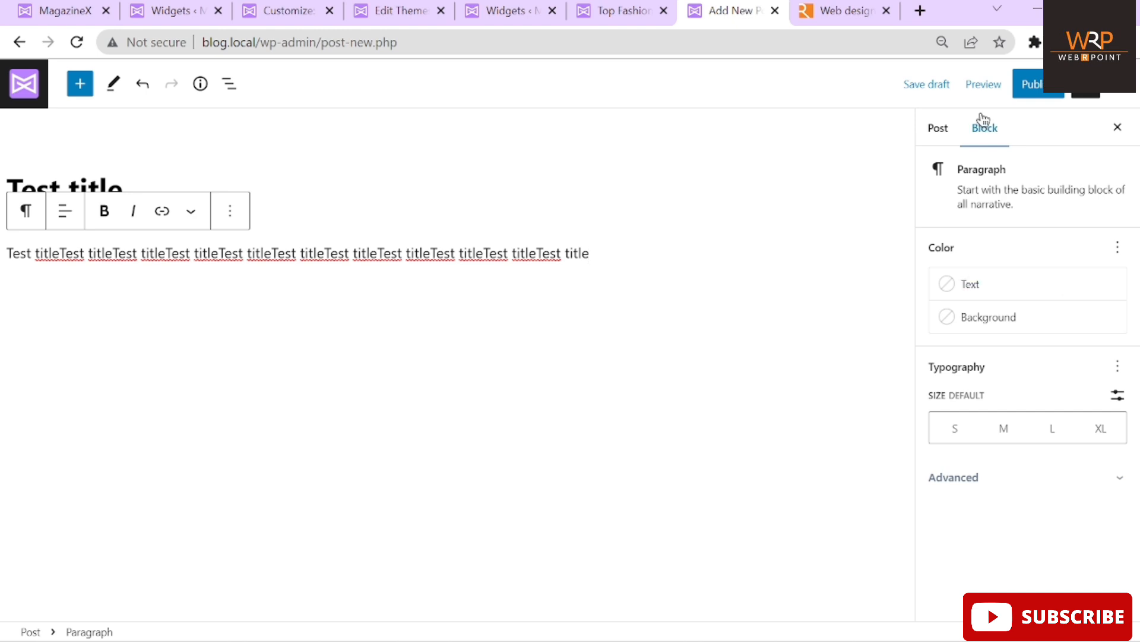
{"action": "left_click", "coordinate": [1086, 86]}
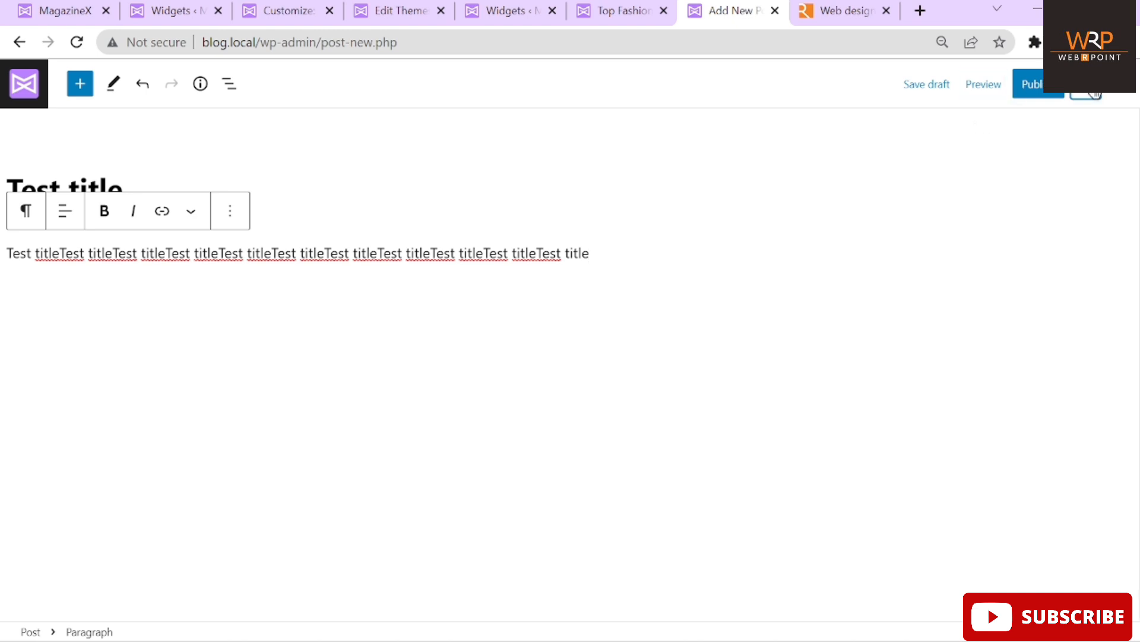
{"action": "left_click", "coordinate": [1024, 89]}
{"action": "left_click", "coordinate": [982, 88]}
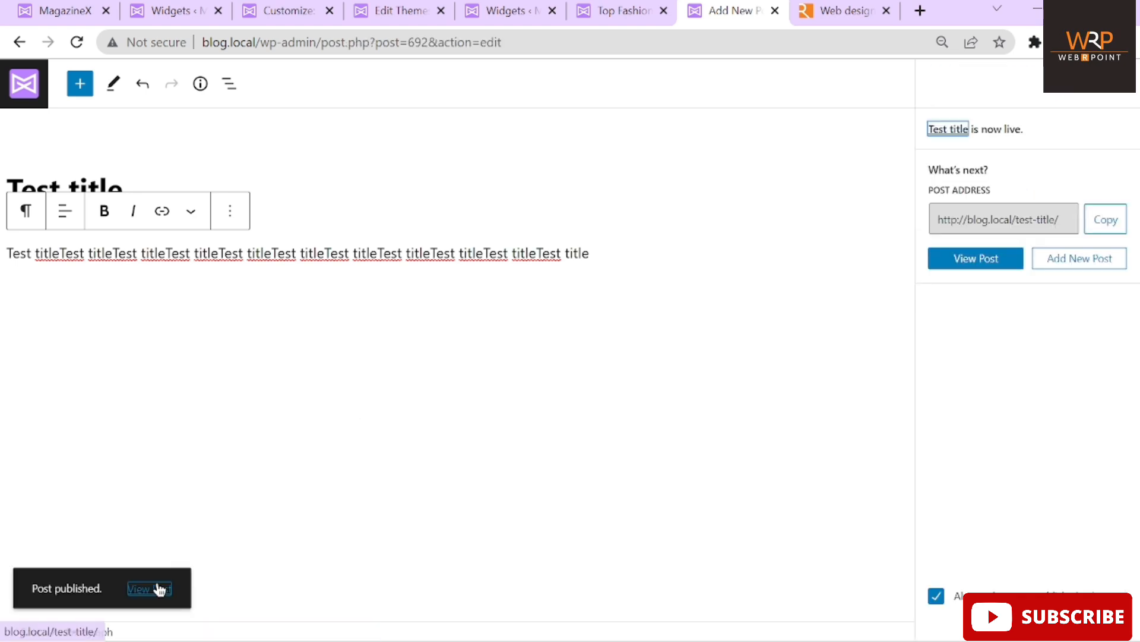
Open the published 'Test title' post in a new tab, review it, and return to the editor
{"action": "right_click", "coordinate": [159, 589]}
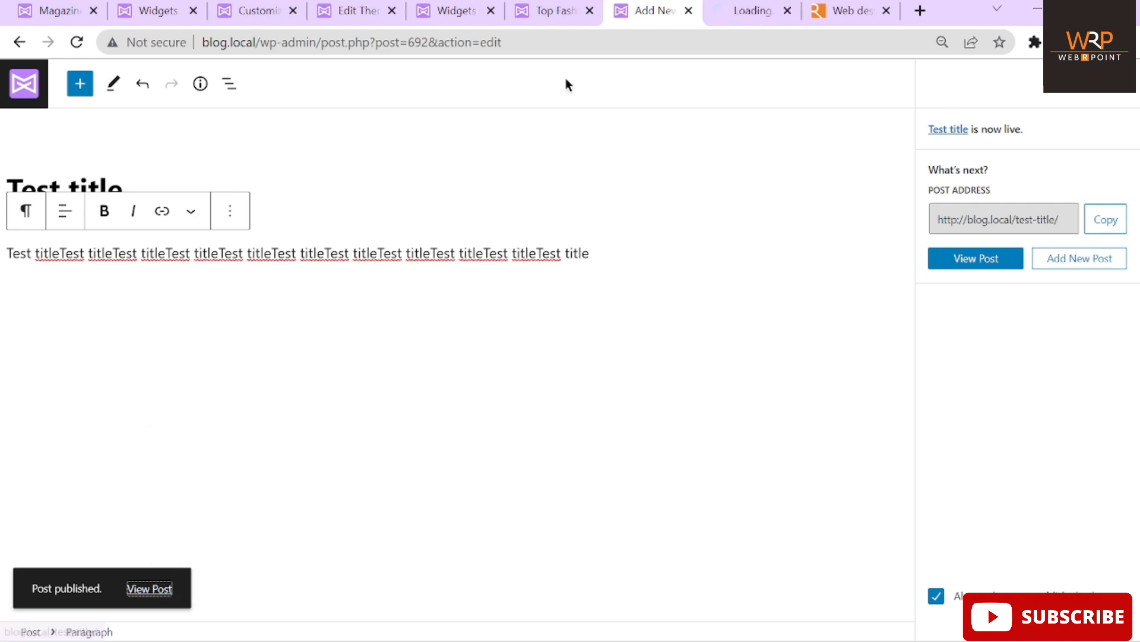
{"action": "left_click", "coordinate": [736, 16]}
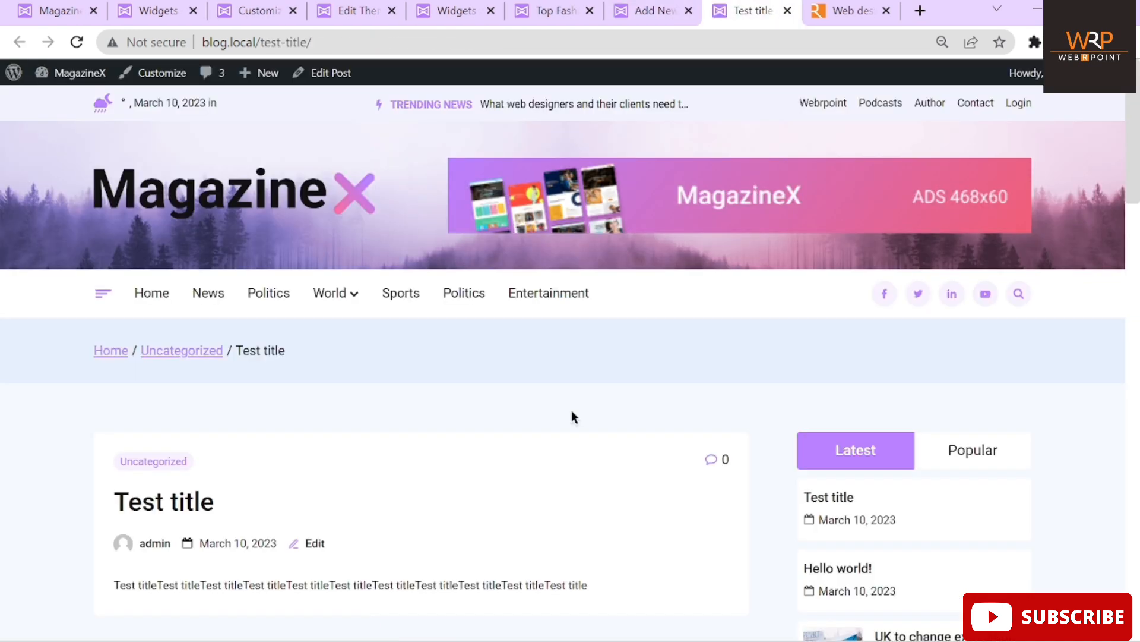
{"action": "scroll", "coordinate": [571, 411], "scroll_direction": "down", "scroll_amount": 15}
{"action": "scroll", "coordinate": [572, 411], "scroll_direction": "up", "scroll_amount": 5}
{"action": "scroll", "coordinate": [372, 414], "scroll_direction": "up", "scroll_amount": 10}
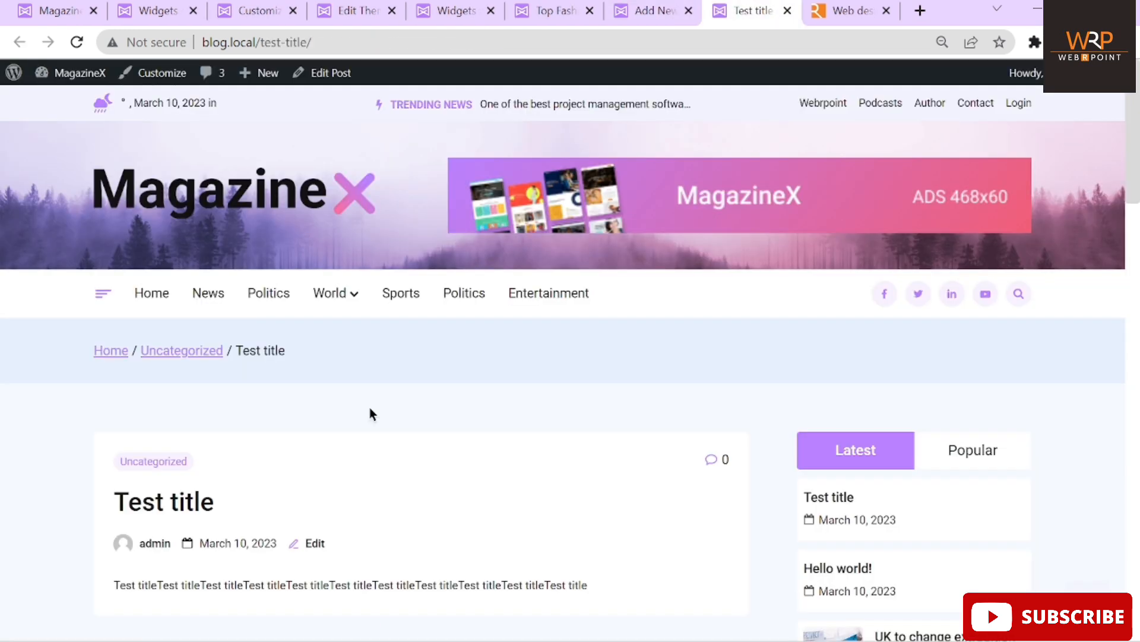
{"action": "scroll", "coordinate": [324, 406], "scroll_direction": "down", "scroll_amount": 3}
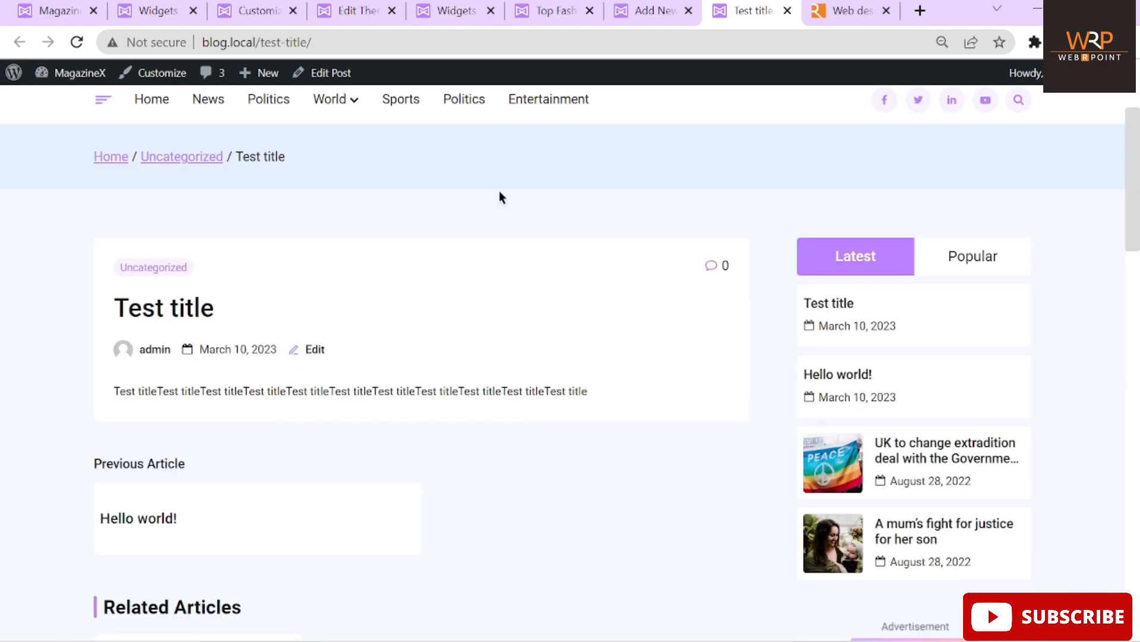
{"action": "left_click", "coordinate": [643, 11]}
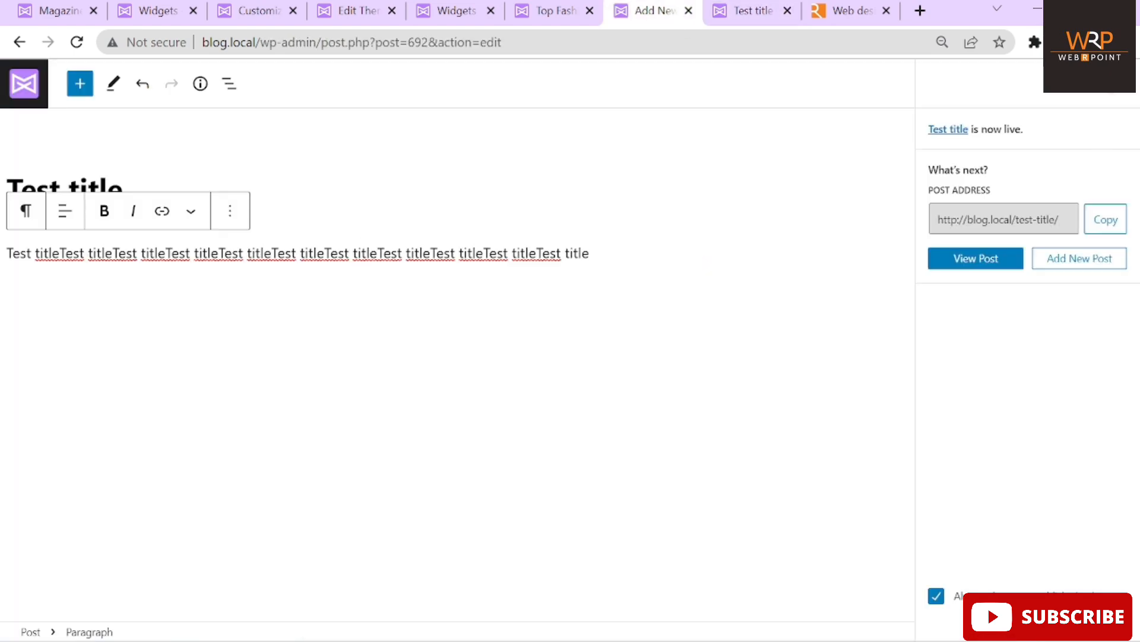
Set the roller-coaster photo from the media library as the post's featured image
{"action": "left_click", "coordinate": [1111, 90]}
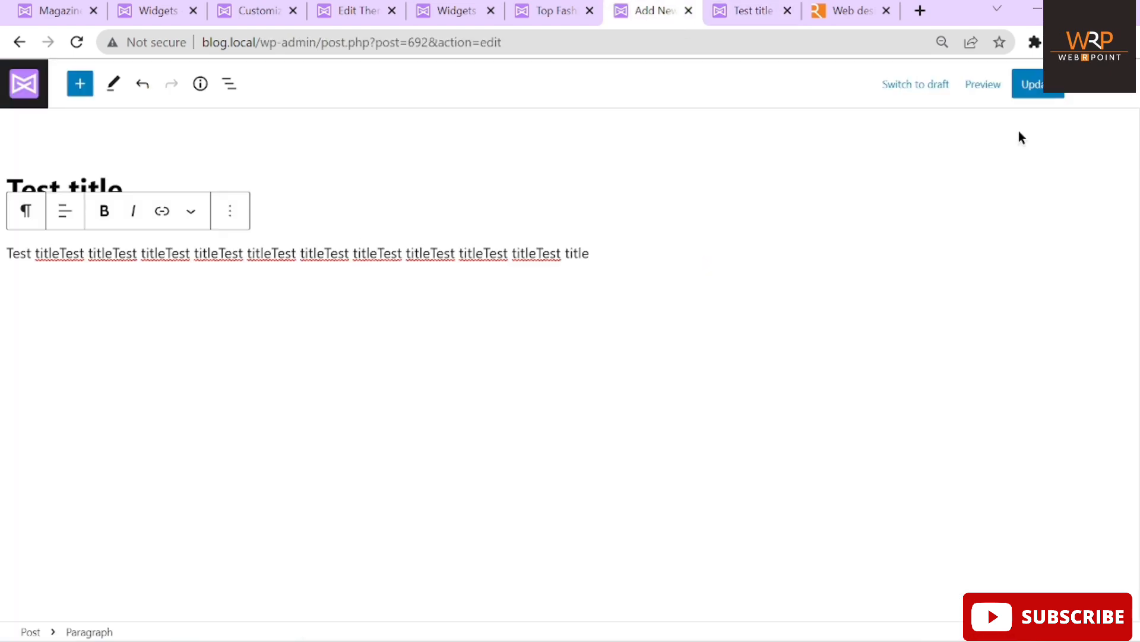
{"action": "left_click", "coordinate": [1086, 90]}
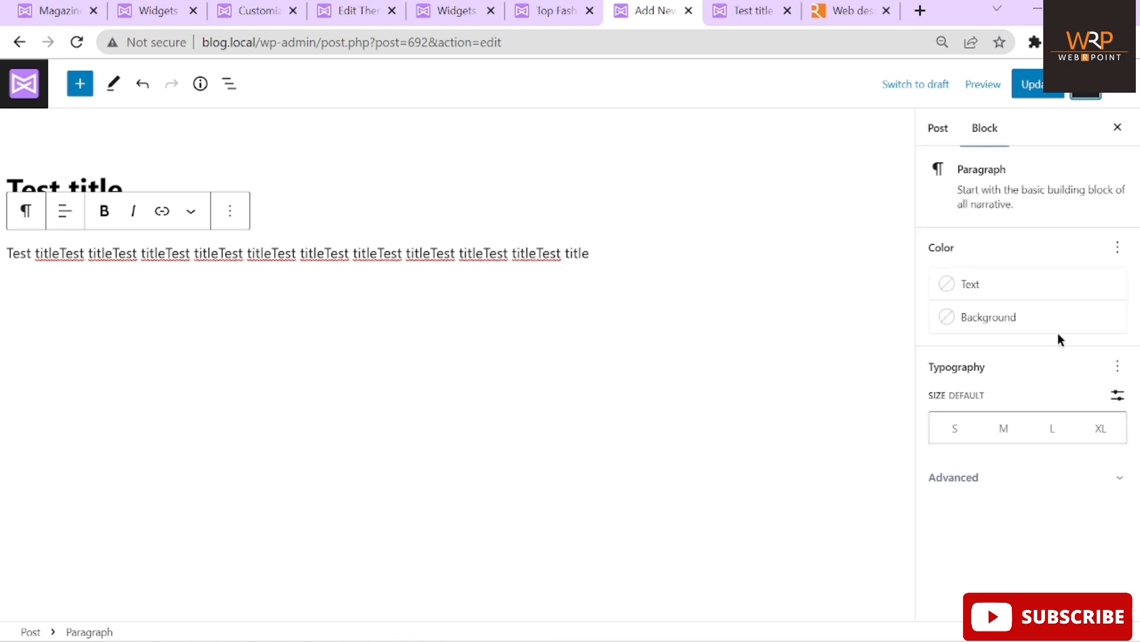
{"action": "left_click", "coordinate": [988, 130]}
{"action": "left_click", "coordinate": [938, 126]}
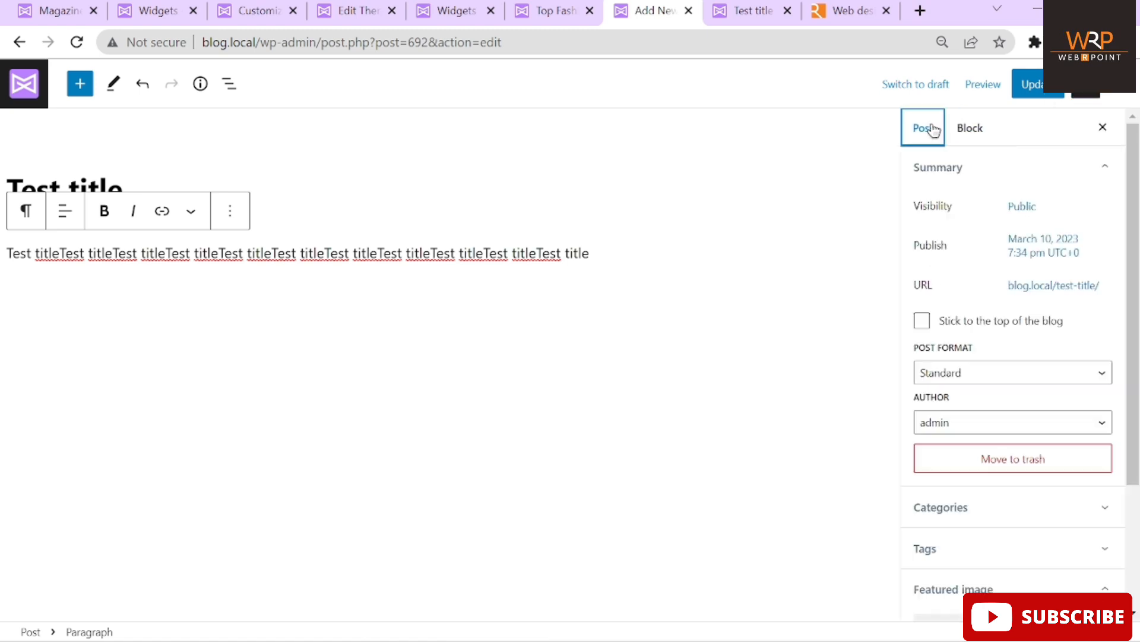
{"action": "scroll", "coordinate": [1013, 281], "scroll_direction": "down", "scroll_amount": 3}
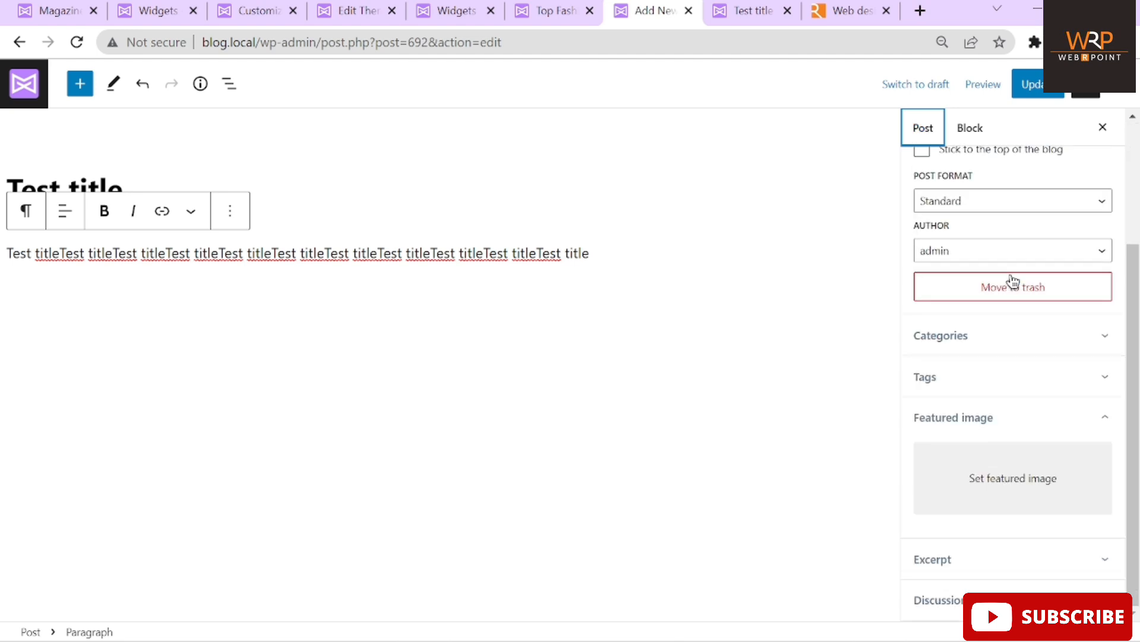
{"action": "scroll", "coordinate": [989, 302], "scroll_direction": "up", "scroll_amount": 3}
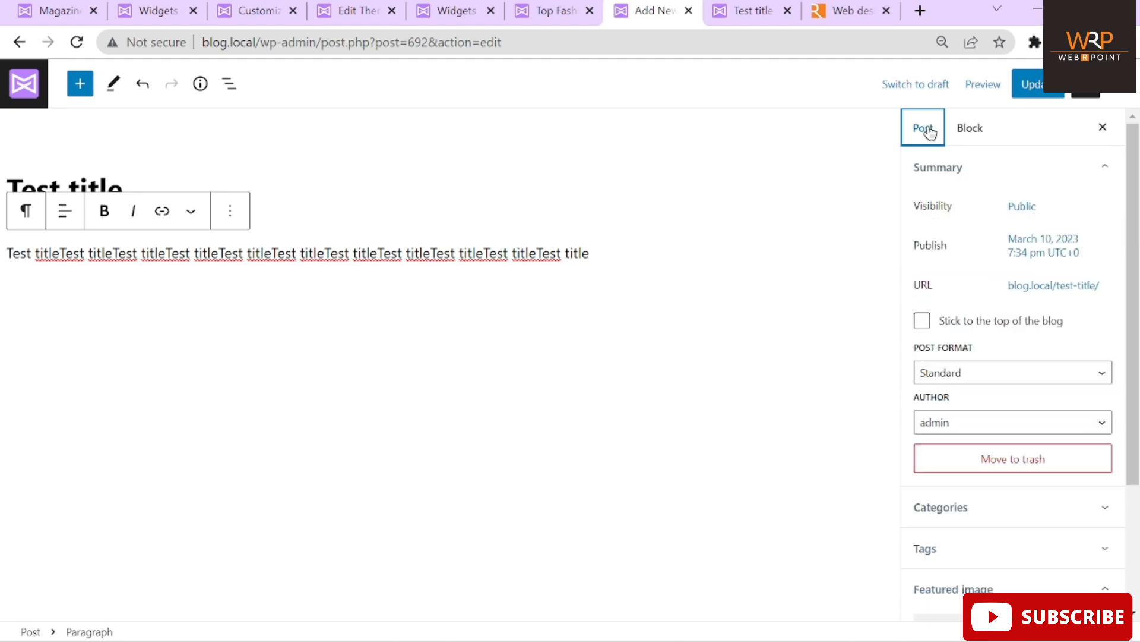
{"action": "scroll", "coordinate": [988, 387], "scroll_direction": "down", "scroll_amount": 3}
{"action": "left_click", "coordinate": [998, 473]}
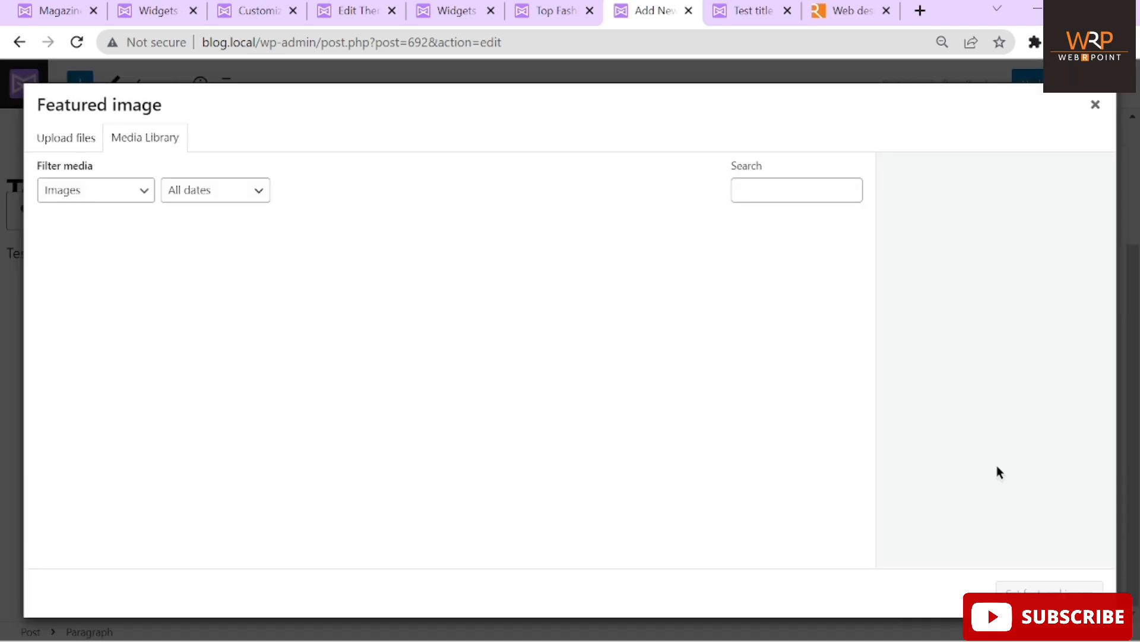
{"action": "scroll", "coordinate": [421, 357], "scroll_direction": "down", "scroll_amount": 1}
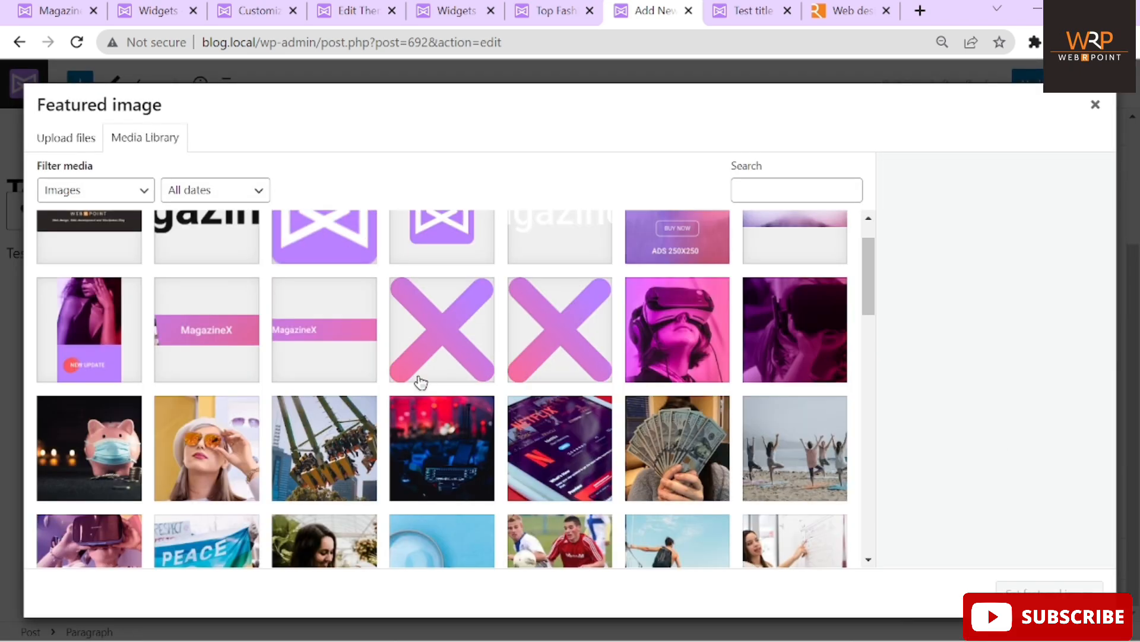
{"action": "left_click", "coordinate": [355, 432]}
{"action": "left_click", "coordinate": [1040, 588]}
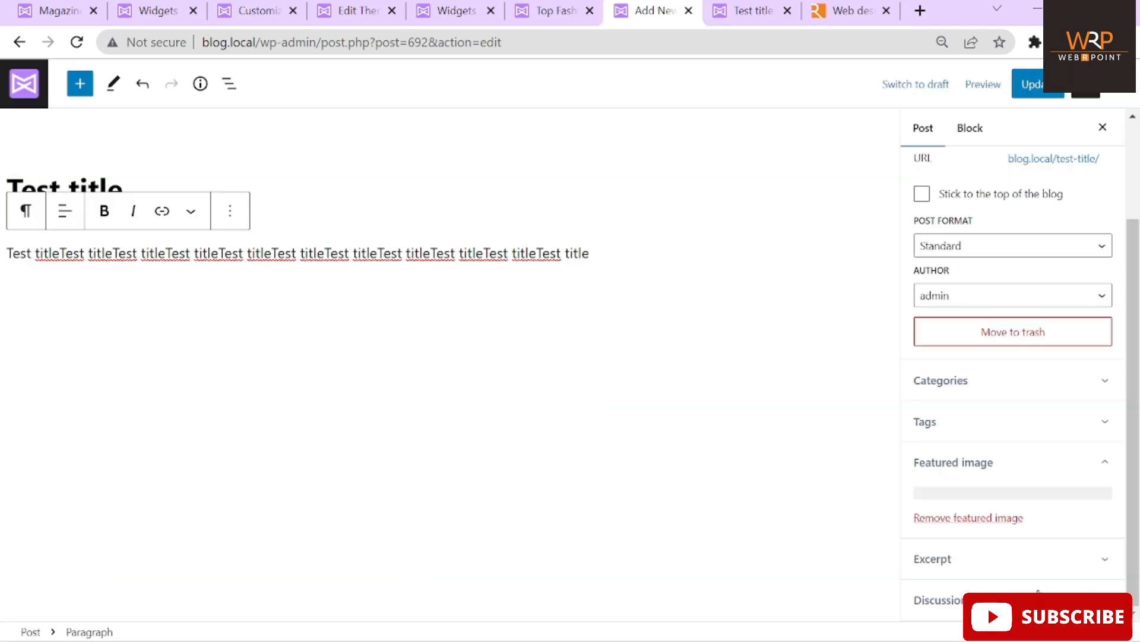
File the post under the 'test' category and update it
{"action": "scroll", "coordinate": [988, 400], "scroll_direction": "down", "scroll_amount": 1}
{"action": "left_click", "coordinate": [977, 348]}
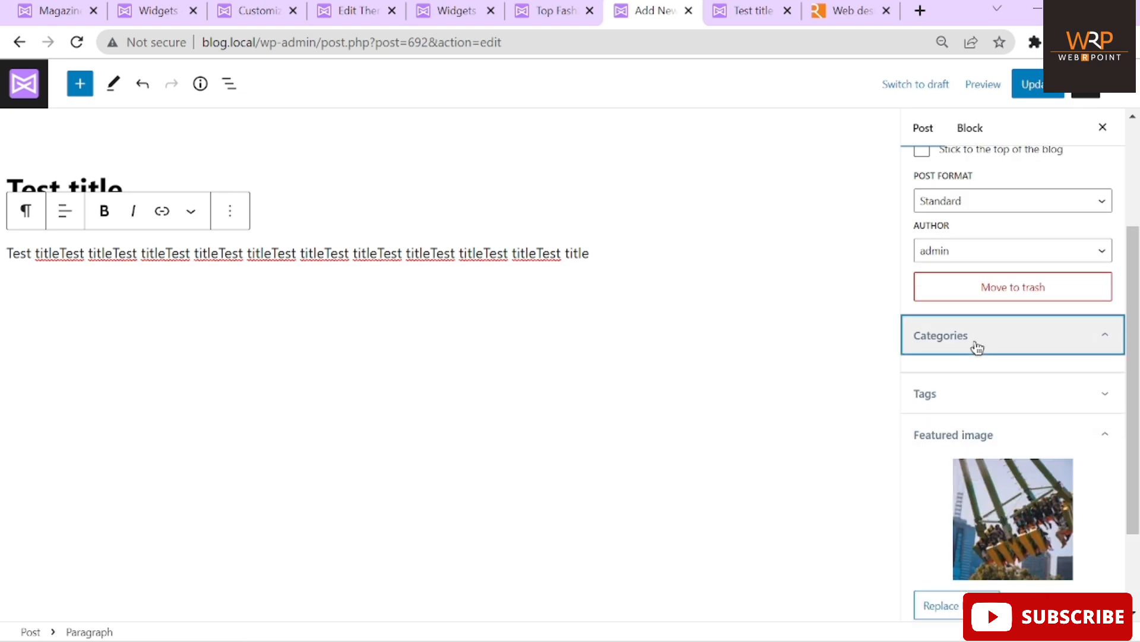
{"action": "left_click", "coordinate": [971, 387]}
{"action": "type", "text": "test"}
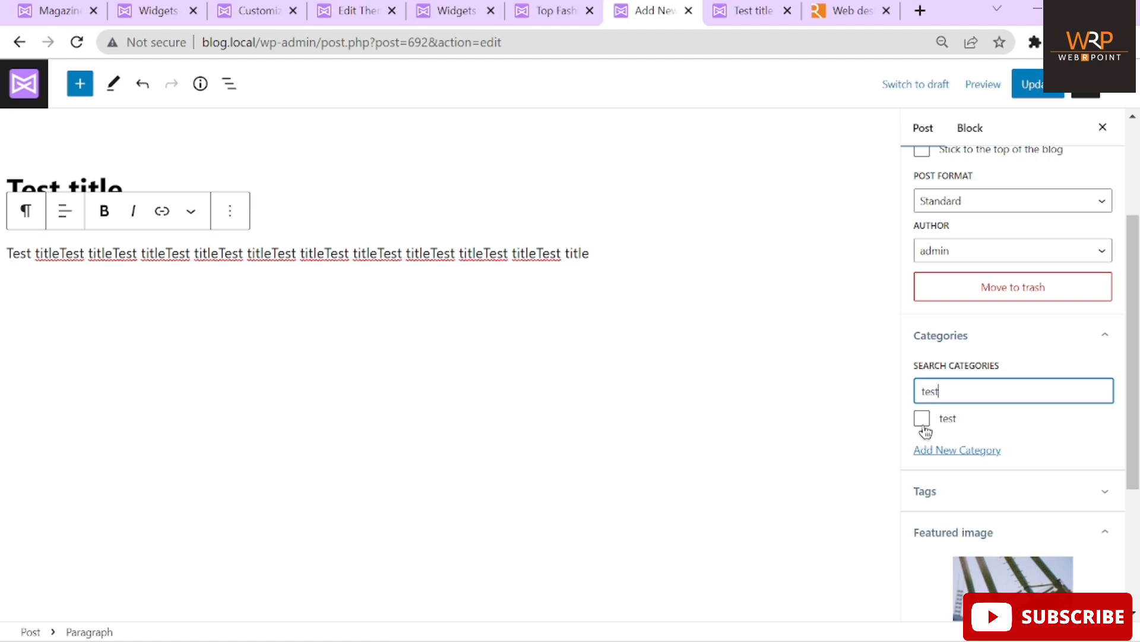
{"action": "left_click", "coordinate": [922, 418]}
{"action": "left_click", "coordinate": [601, 255]}
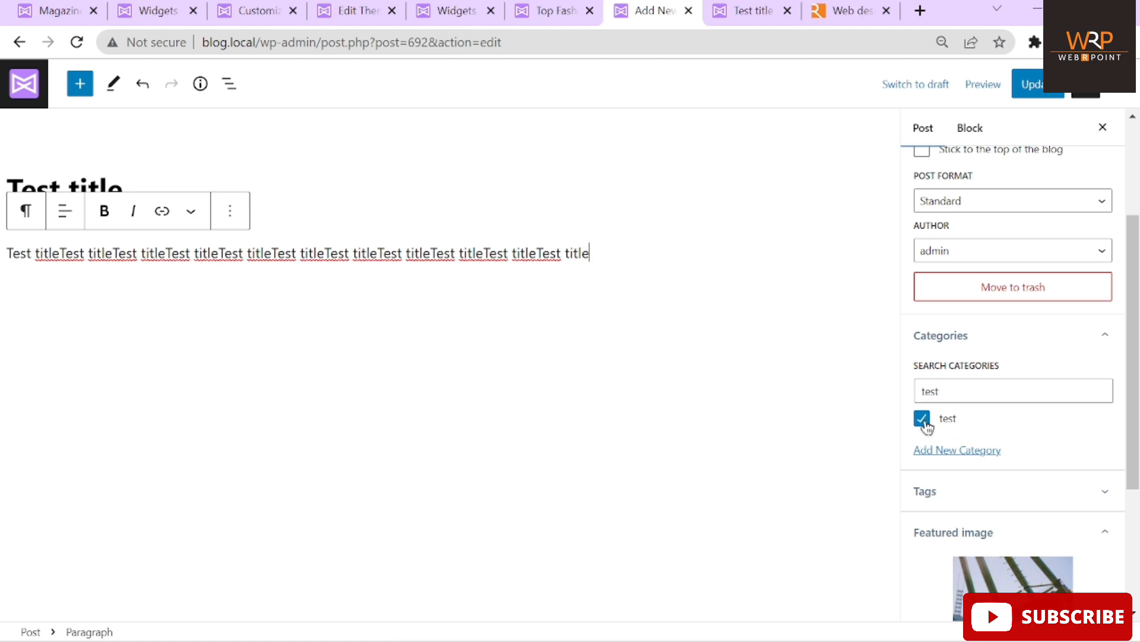
{"action": "left_click", "coordinate": [1027, 87]}
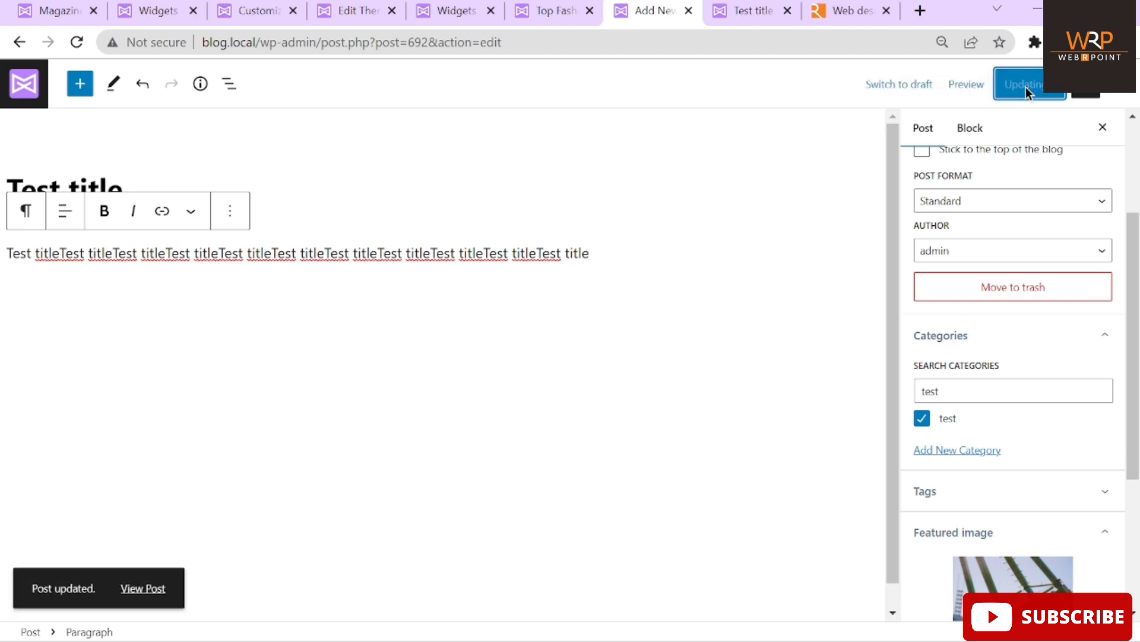
{"action": "left_click", "coordinate": [163, 589]}
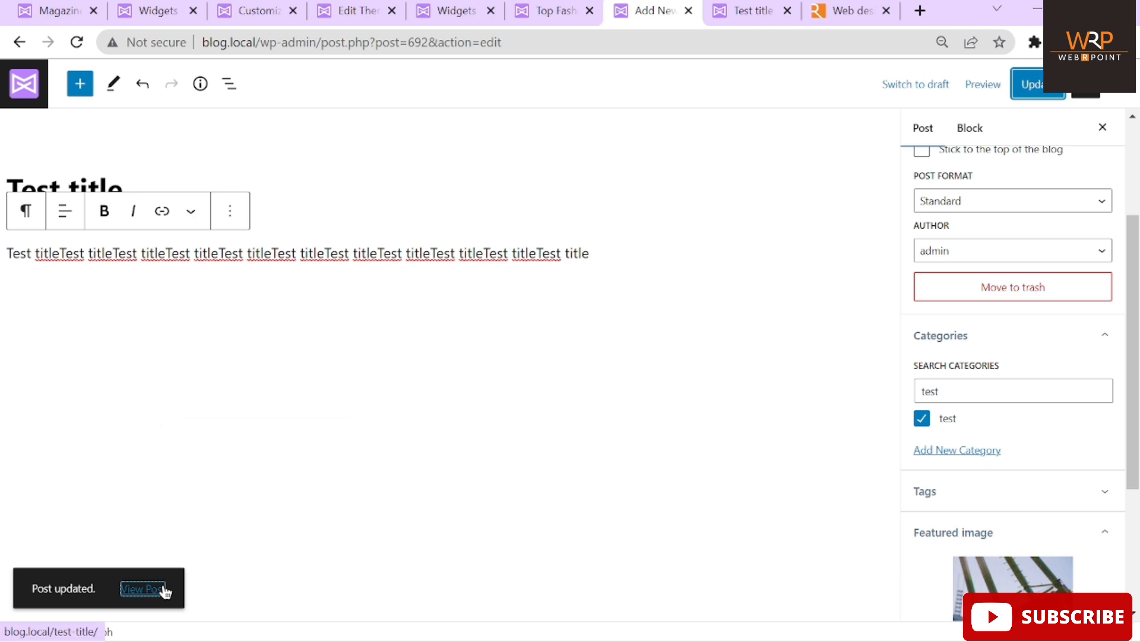
Open the updated post in a new tab, check its roller-coaster featured image, then go to the homepage
{"action": "right_click", "coordinate": [165, 590]}
{"action": "left_click", "coordinate": [209, 439]}
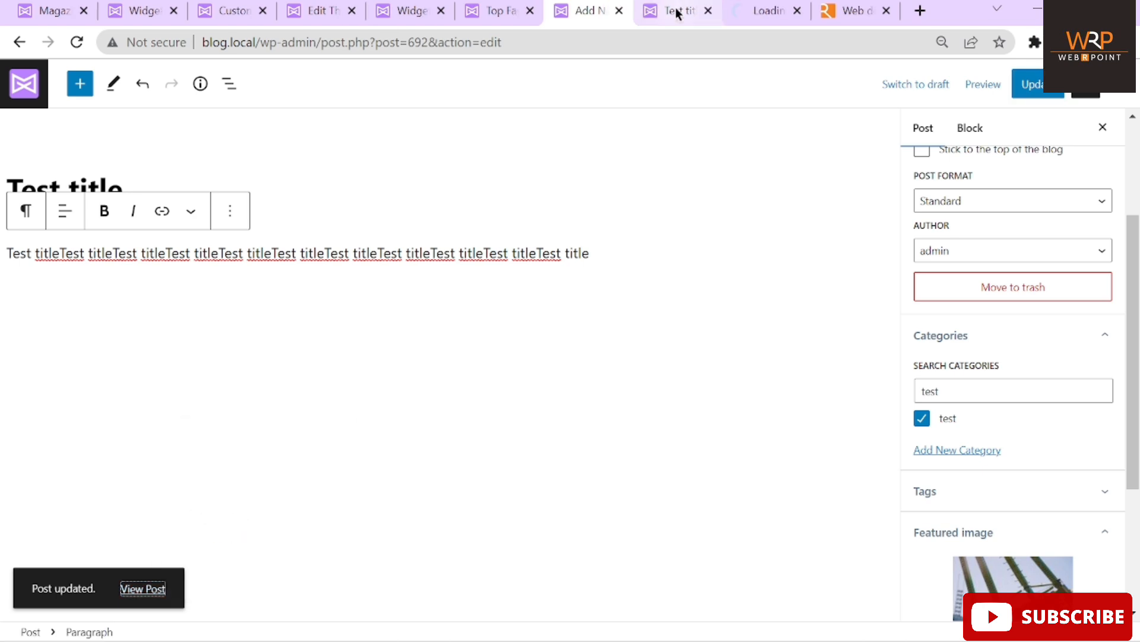
{"action": "left_click", "coordinate": [765, 10]}
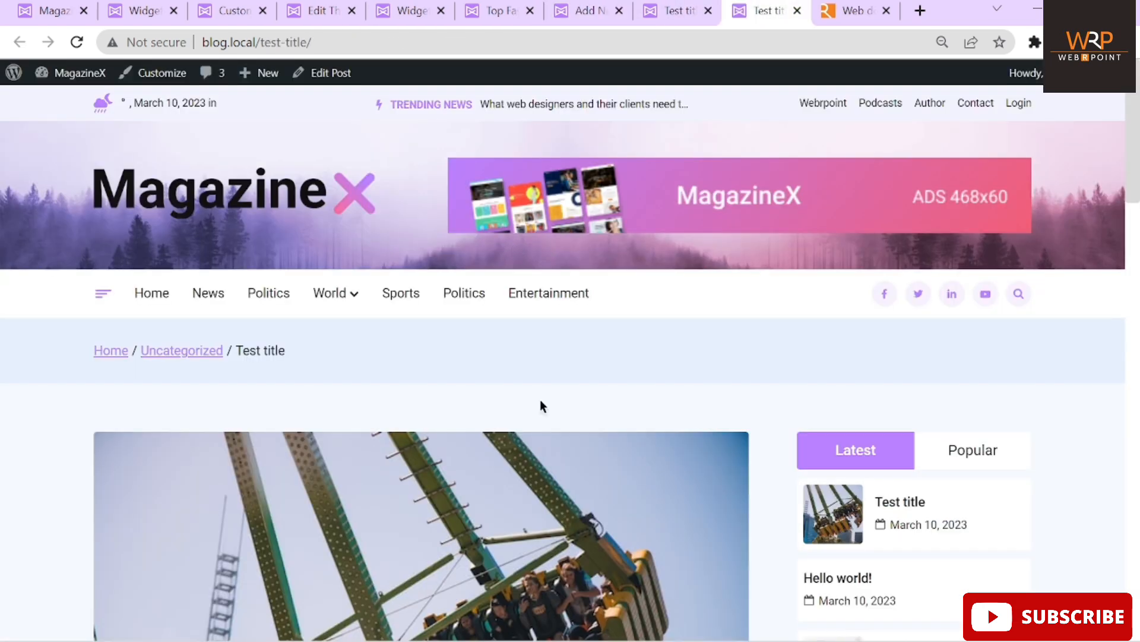
{"action": "scroll", "coordinate": [540, 399], "scroll_direction": "down", "scroll_amount": 6}
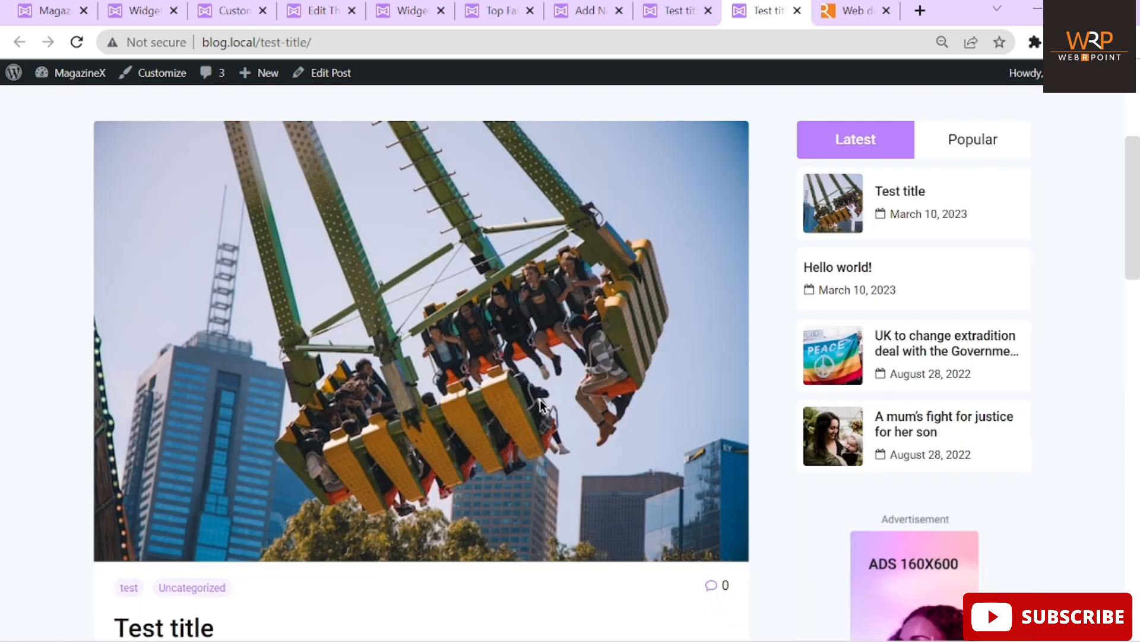
{"action": "scroll", "coordinate": [457, 336], "scroll_direction": "down", "scroll_amount": 5}
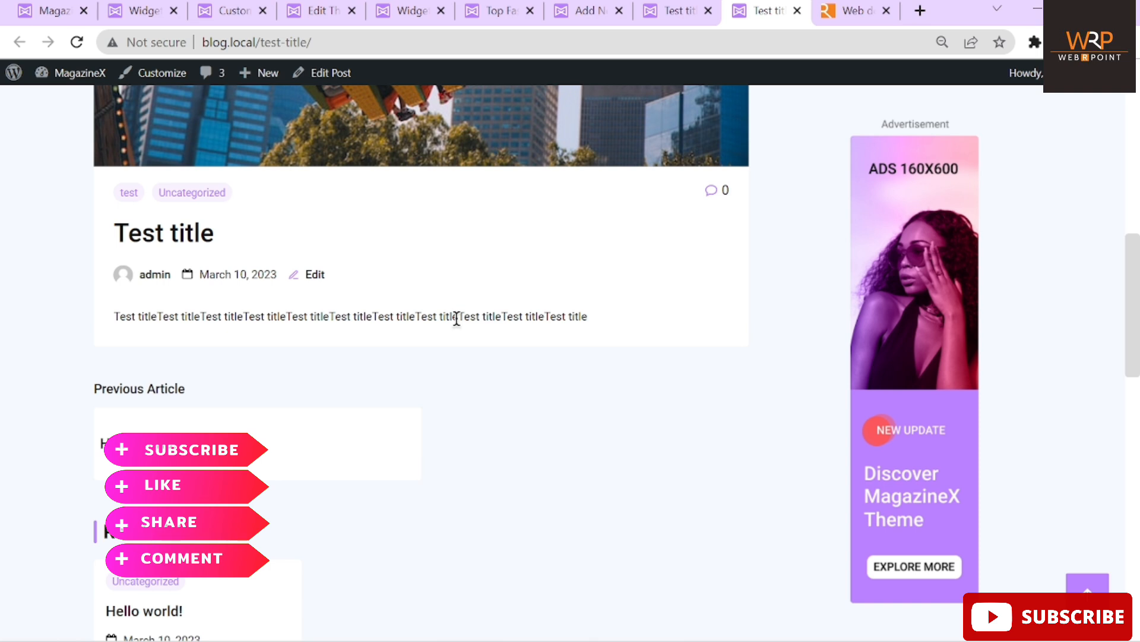
{"action": "scroll", "coordinate": [456, 318], "scroll_direction": "up", "scroll_amount": 12}
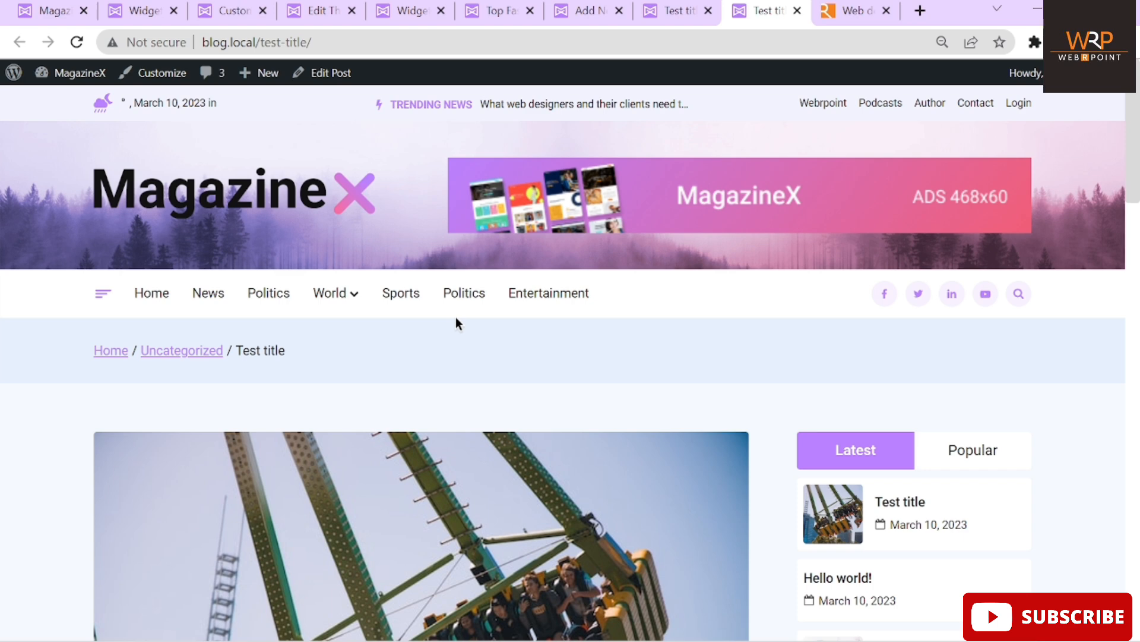
{"action": "left_click", "coordinate": [285, 196]}
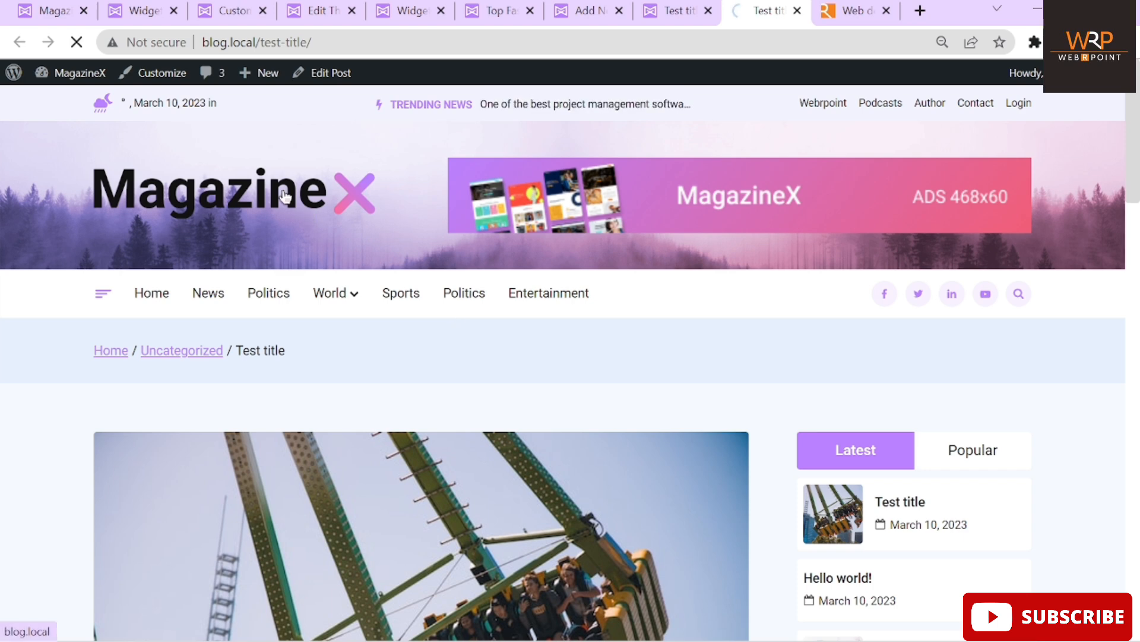